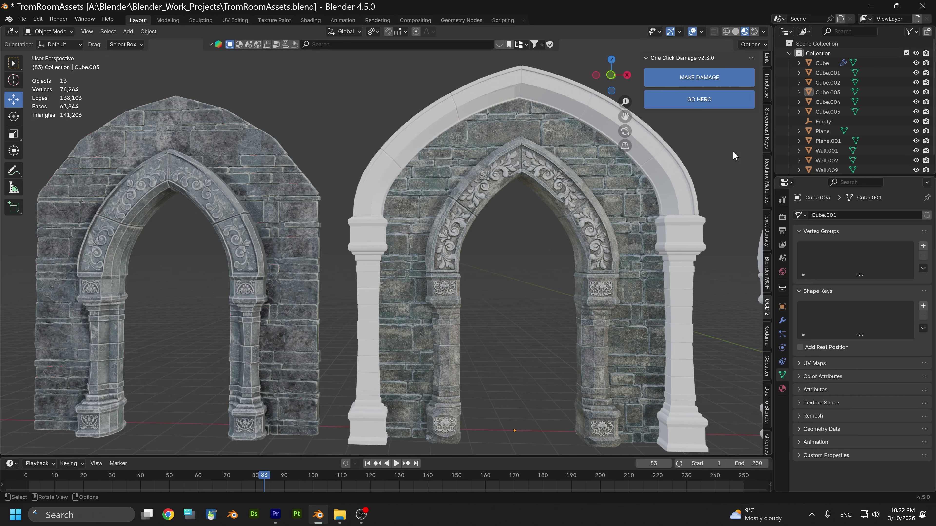
Switch to the 600 Architectural Kitbash ornament file and examine its rows of floral, scroll and symmetrical ornaments
scroll(732, 151, "down", 1)
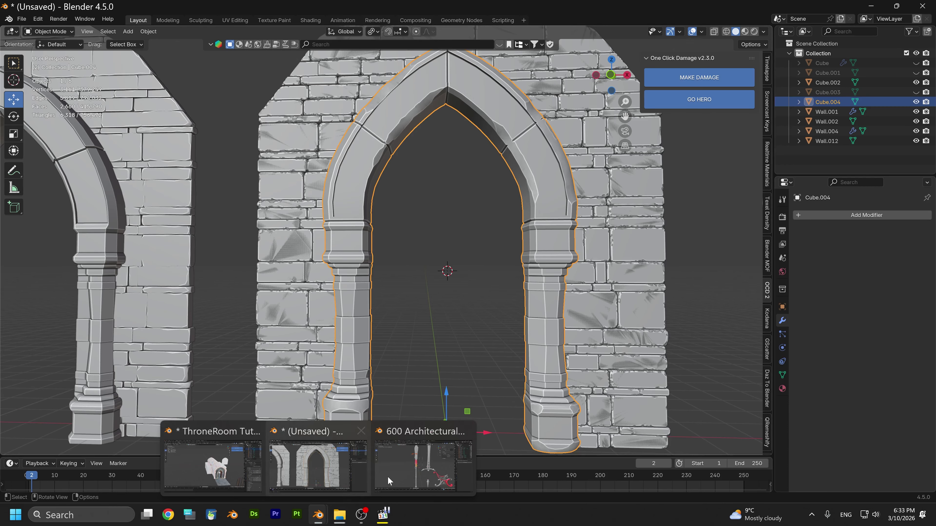
left_click(424, 459)
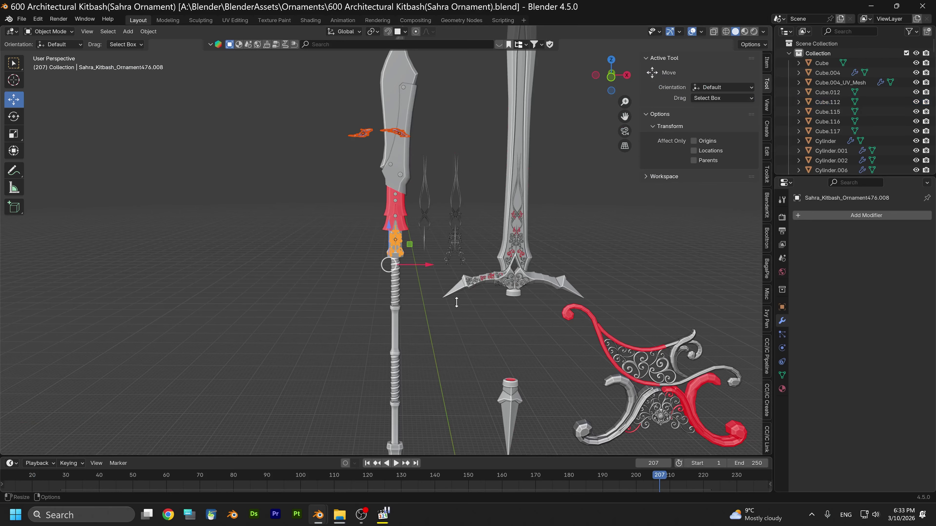
scroll(457, 302, "down", 7)
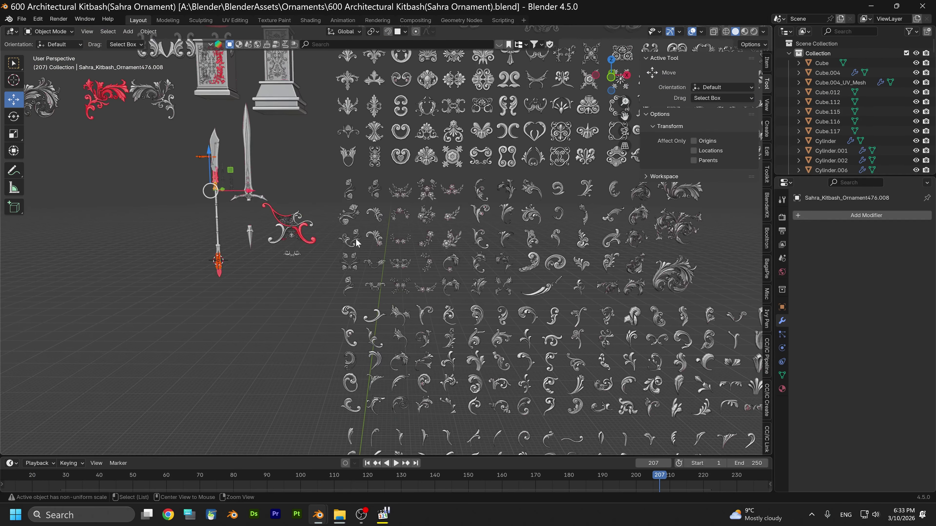
middle_click_drag(355, 238, 400, 326, "ctrl")
scroll(393, 300, "up", 2)
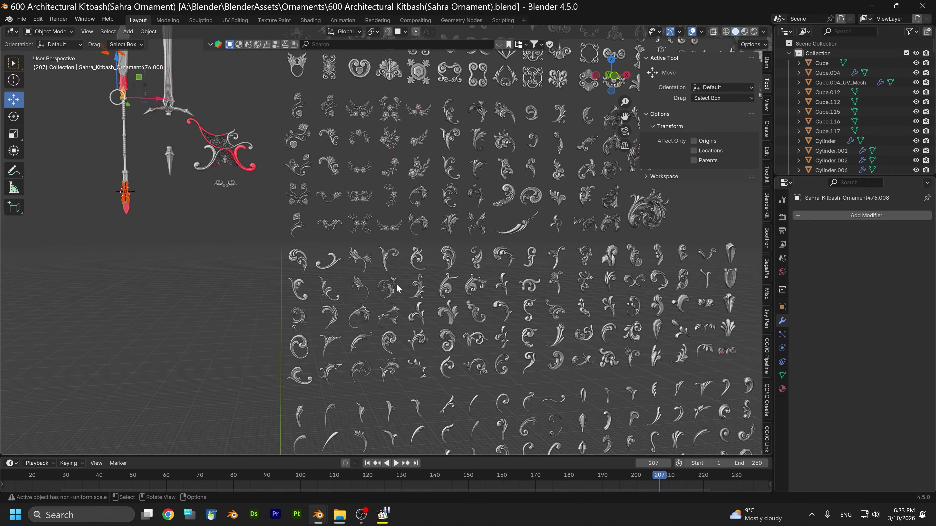
mouse_move(397, 284)
middle_mouse_down()
mouse_move(493, 264)
mouse_move(469, 282)
mouse_move(413, 287)
middle_mouse_up()
scroll(466, 279, "down", 2)
scroll(402, 300, "up", 2)
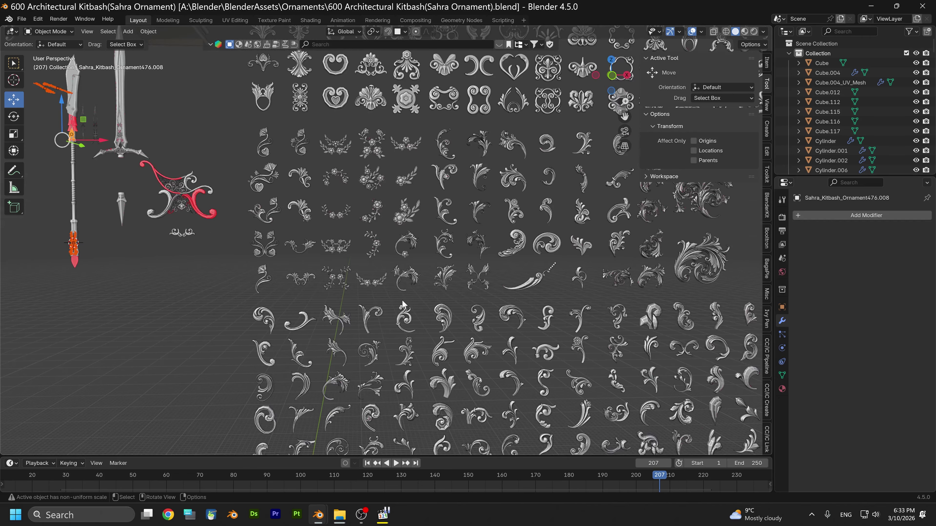
scroll(401, 299, "down", 5)
scroll(397, 301, "up", 2)
scroll(394, 300, "up", 6)
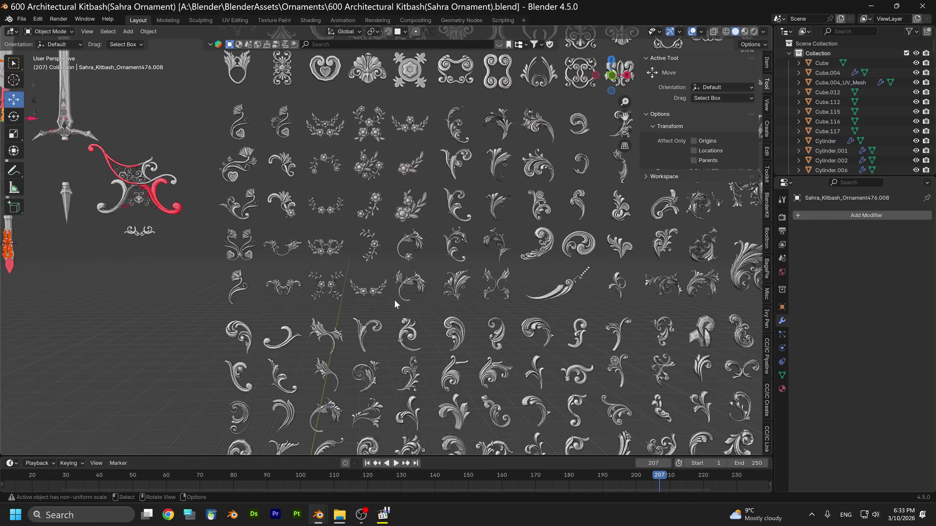
middle_click_drag(467, 252, 472, 303)
scroll(471, 303, "down", 6)
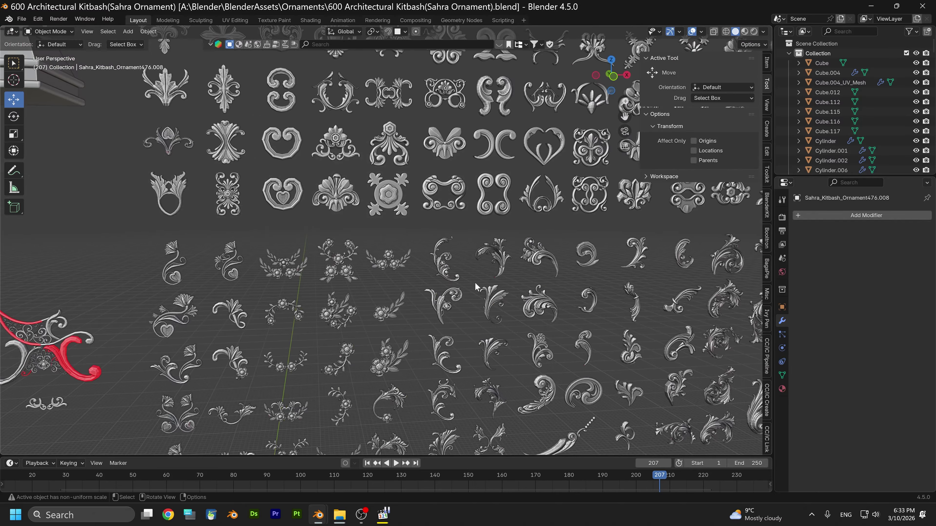
mouse_move(370, 302)
middle_mouse_down()
mouse_move(321, 339)
mouse_move(370, 308)
middle_mouse_up()
middle_click_drag(486, 270, 424, 357)
left_click_drag(483, 291, 454, 294, "alt")
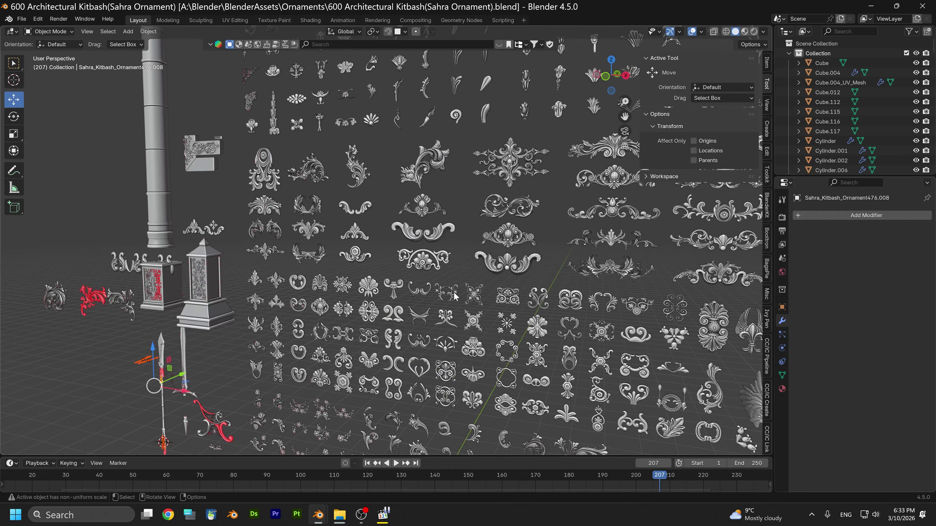
scroll(454, 292, "down", 3)
middle_click_drag(437, 293, 381, 275, "alt")
left_click_drag(372, 312, 395, 315, "alt")
scroll(395, 316, "up", 5)
scroll(406, 317, "up", 1, "alt")
middle_click_drag(412, 317, 398, 236, "alt")
scroll(399, 239, "up", 2)
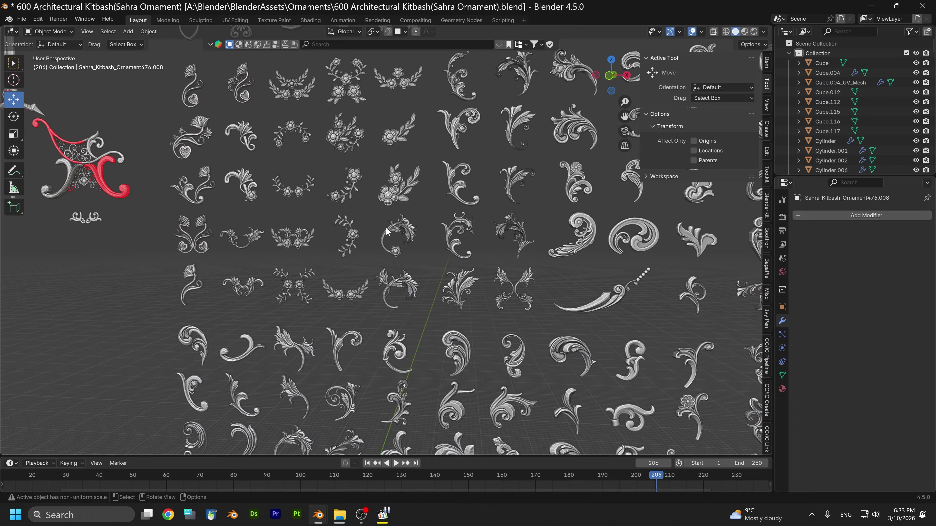
key("s")
key("shift+z")
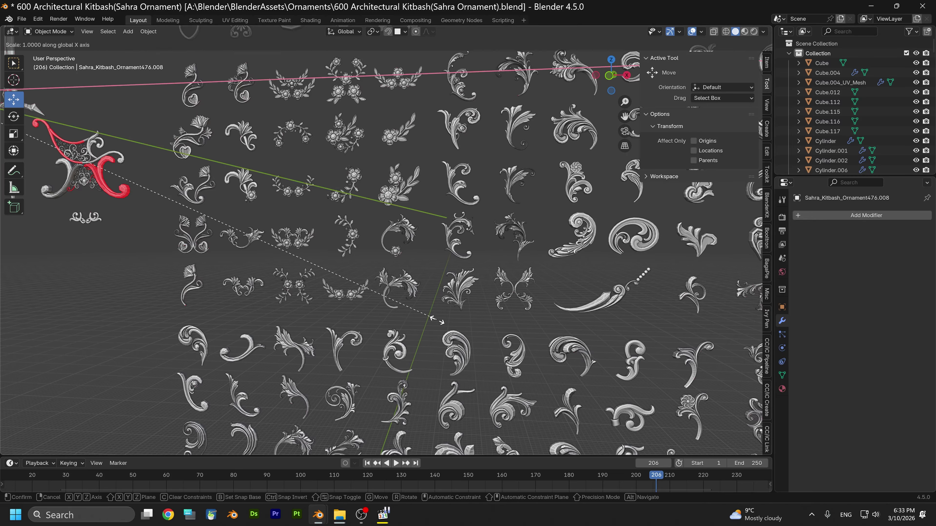
right_click(445, 297)
Look through the rows of curled acanthus and slender leaf ornaments in the kitbash library
scroll(424, 312, "down", 1, "alt")
middle_click_drag(424, 313, 446, 210, "alt")
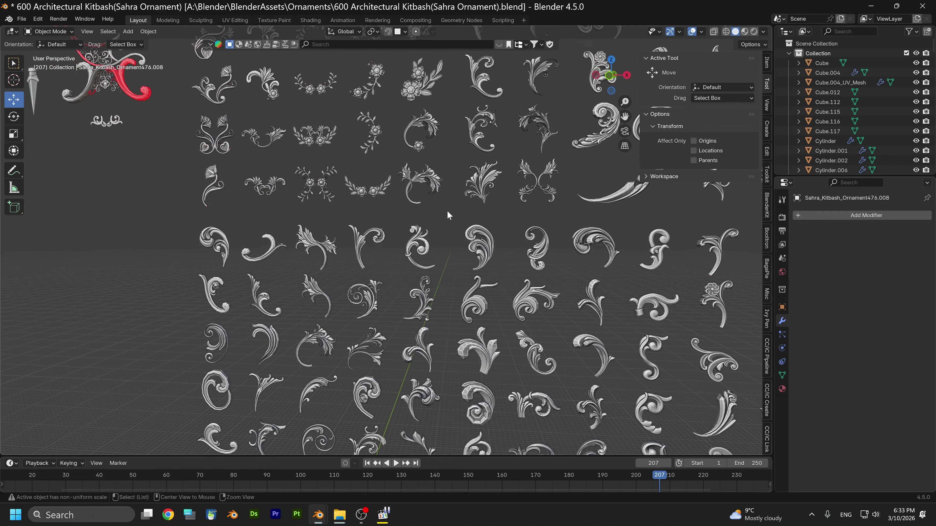
mouse_move(443, 395)
middle_mouse_down("alt")
mouse_move(413, 325)
mouse_move(405, 327)
mouse_move(413, 339)
mouse_move(398, 337)
middle_mouse_up("alt")
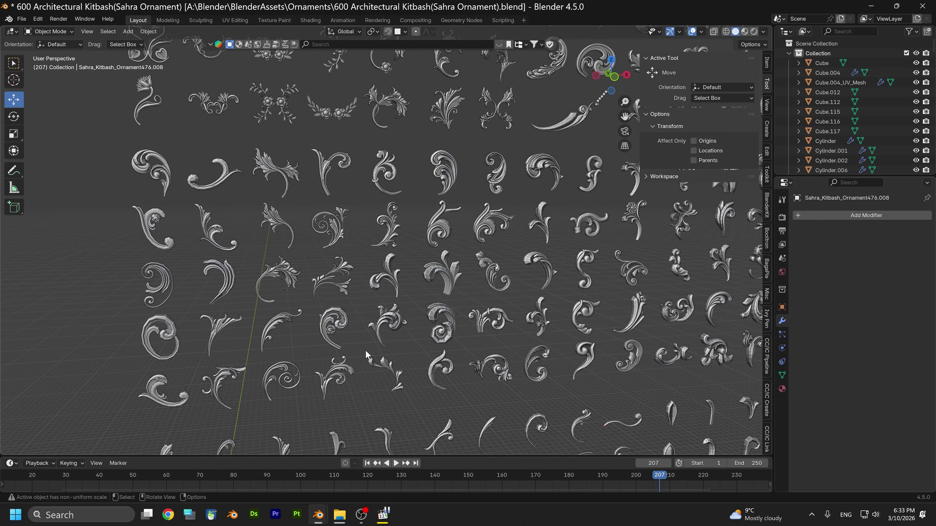
scroll(395, 298, "down", 2)
middle_click_drag(394, 297, 455, 294)
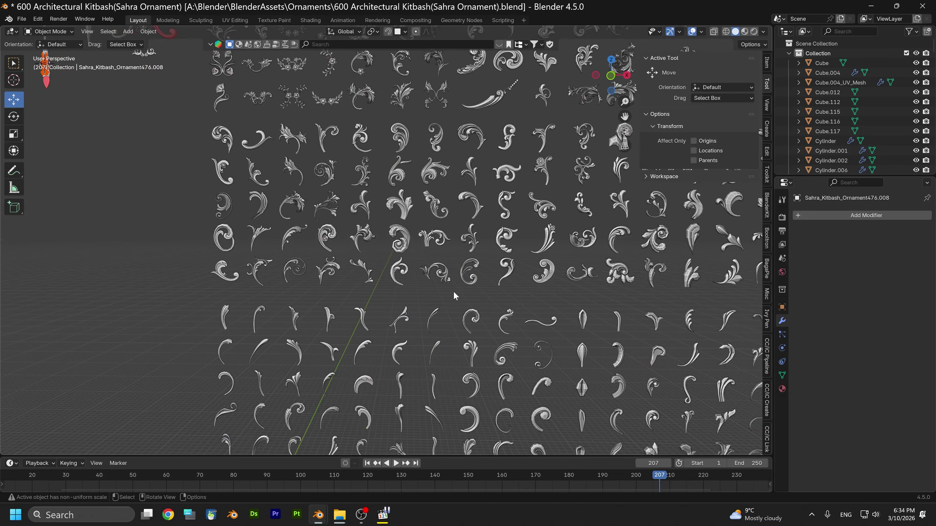
scroll(456, 294, "up", 3)
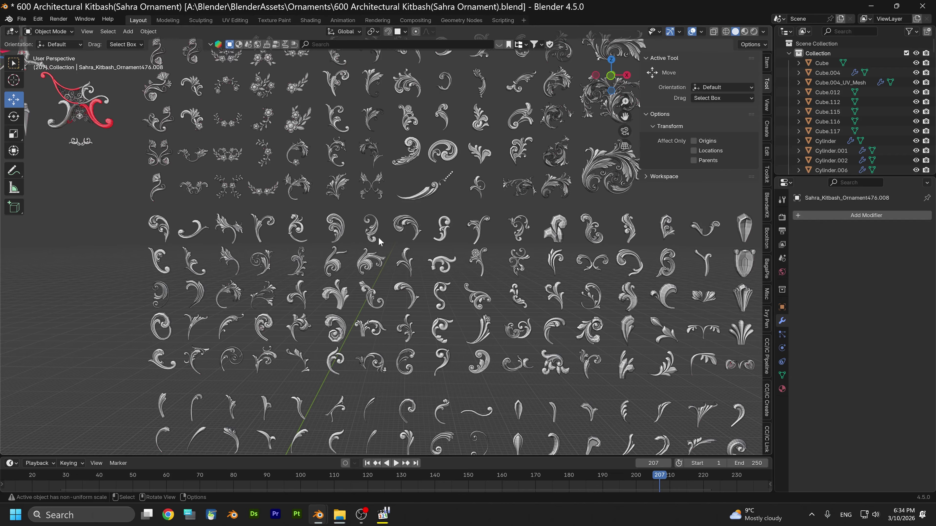
middle_click_drag(345, 150, 362, 251, "shift")
scroll(461, 286, "down", 2)
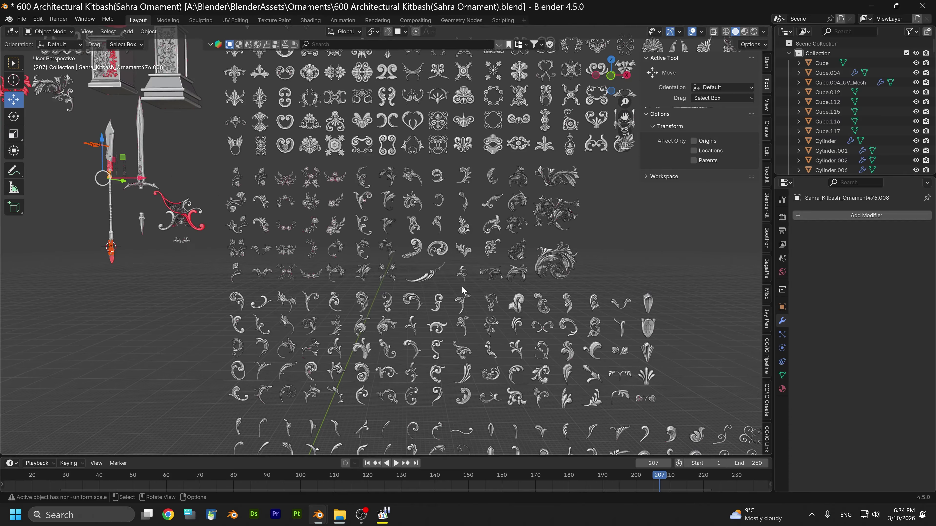
middle_click_drag(460, 284, 444, 221, "shift")
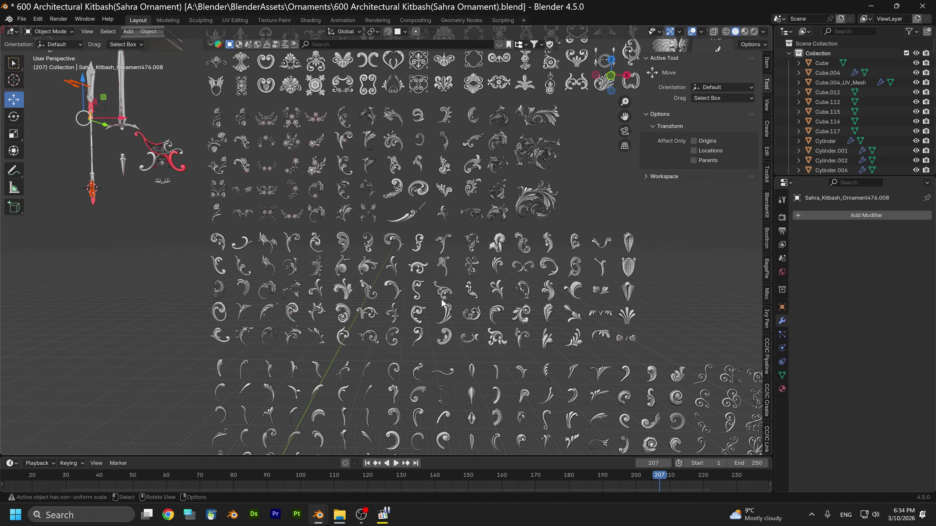
scroll(427, 297, "up", 4)
middle_click_drag(408, 289, 436, 205, "shift")
middle_click_drag(381, 260, 503, 231, "shift")
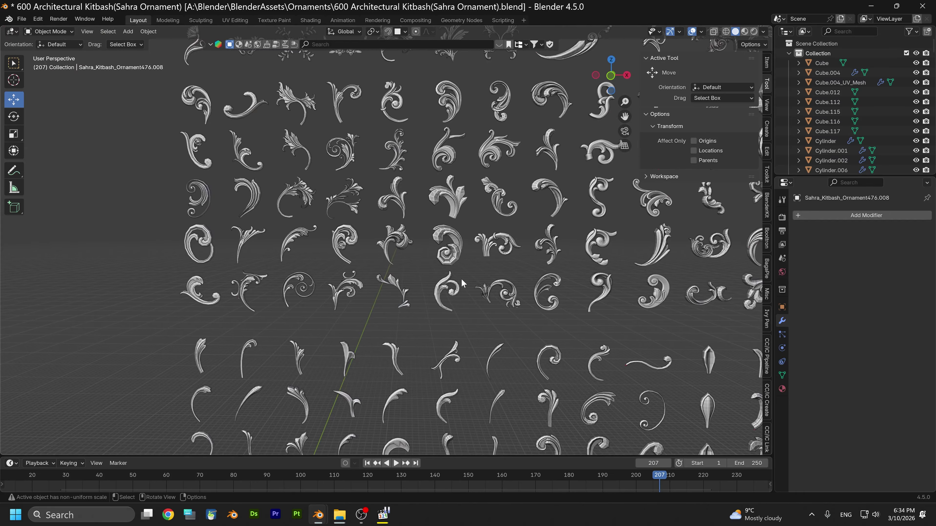
middle_click_drag(464, 293, 409, 337, "shift")
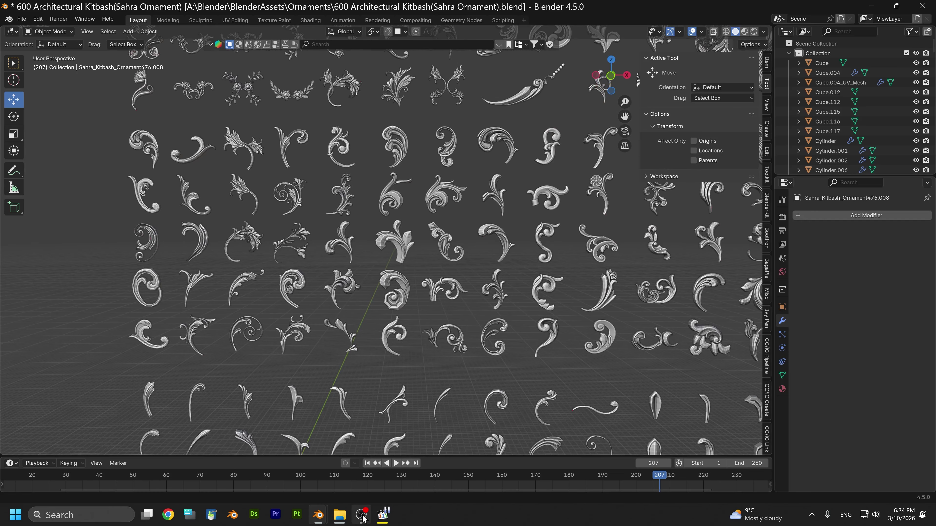
Switch to the ThroneRoom Tutorial file and examine the carved scroll ornaments on the entrance arch up close
mouse_move(318, 514)
mouse_move(293, 468)
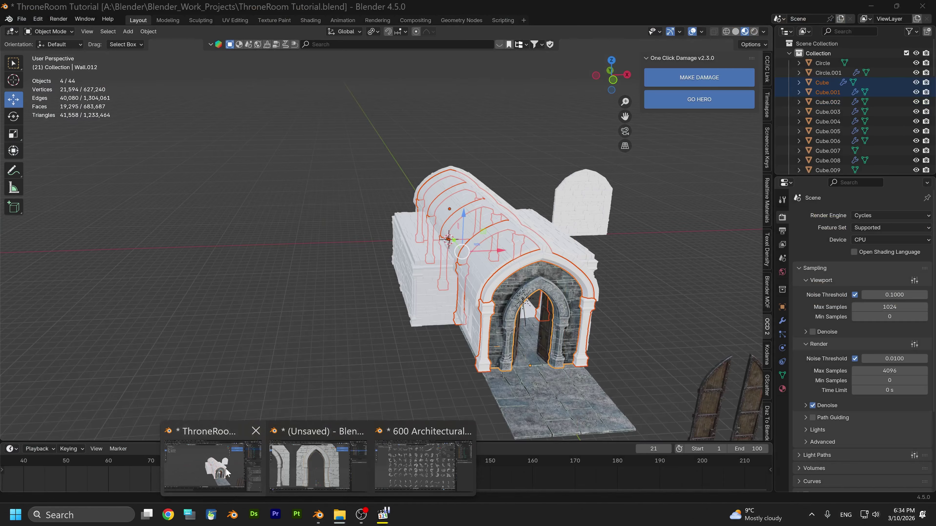
left_click(225, 468)
middle_click_drag(355, 235, 406, 239)
scroll(384, 217, "up", 8)
scroll(376, 236, "down", 5)
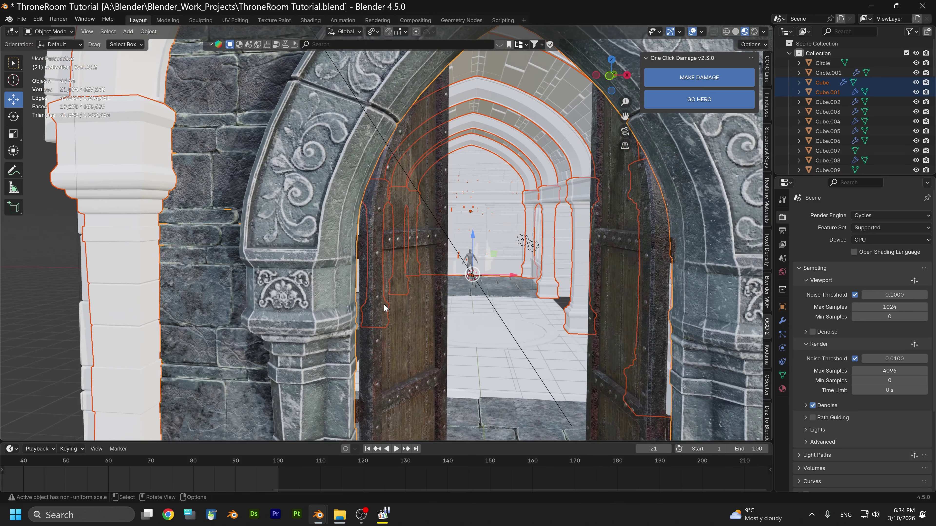
middle_click_drag(383, 304, 407, 284)
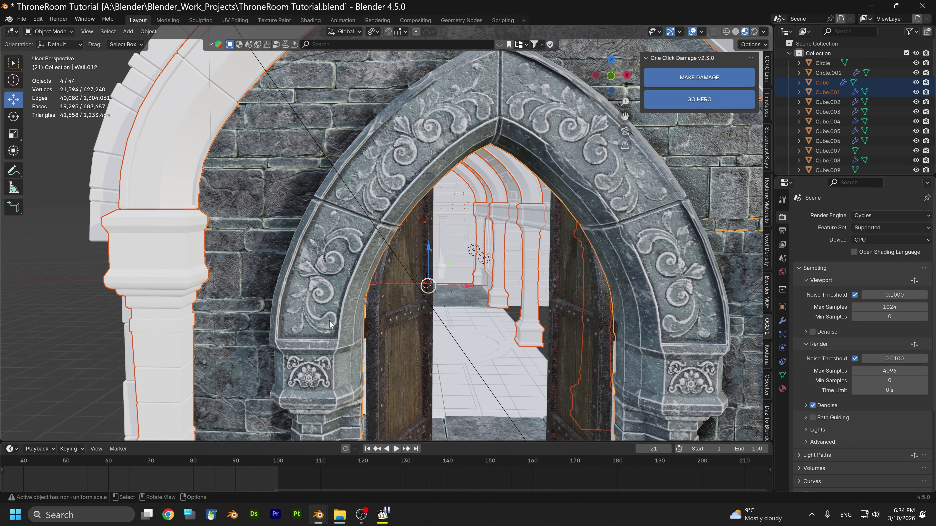
Compare the scroll ornaments in the kitbash file with the carvings on the ThroneRoom Tutorial entrance arch
mouse_move(321, 516)
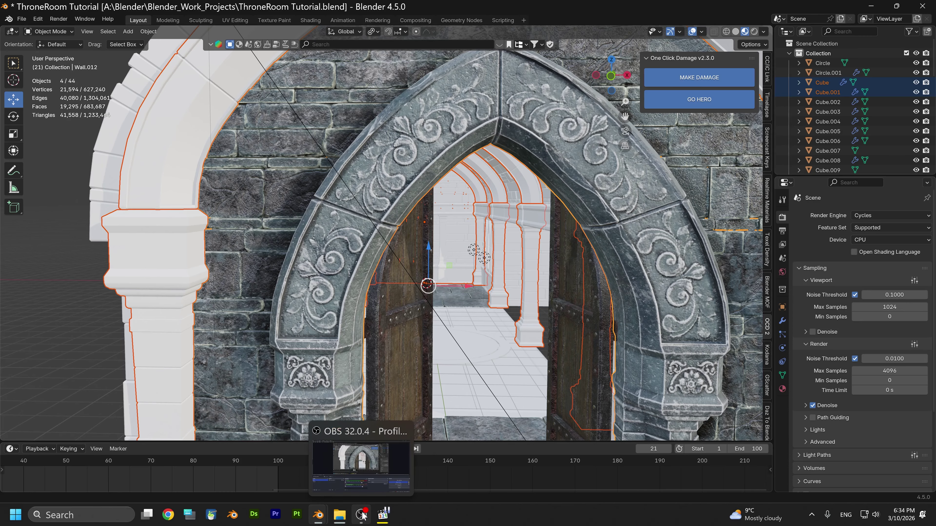
left_click(370, 468)
scroll(409, 352, "up", 3)
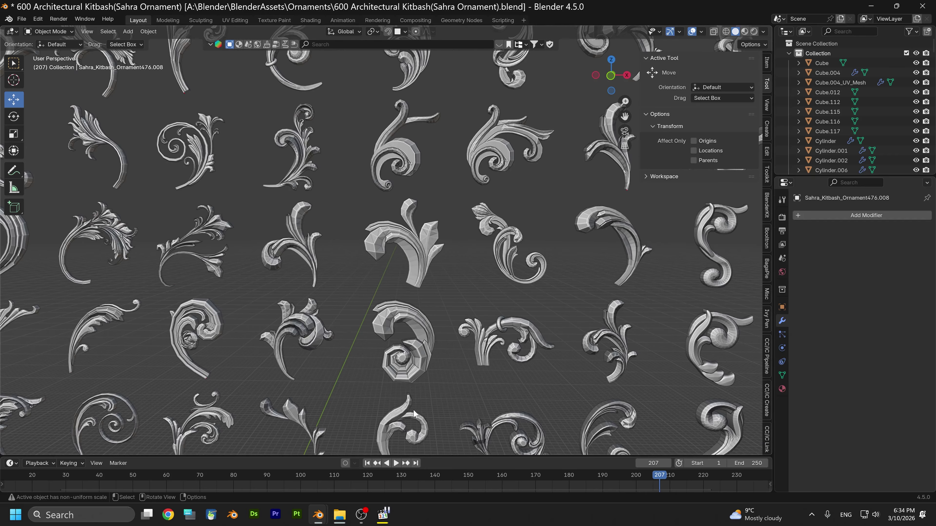
scroll(409, 352, "down", 3)
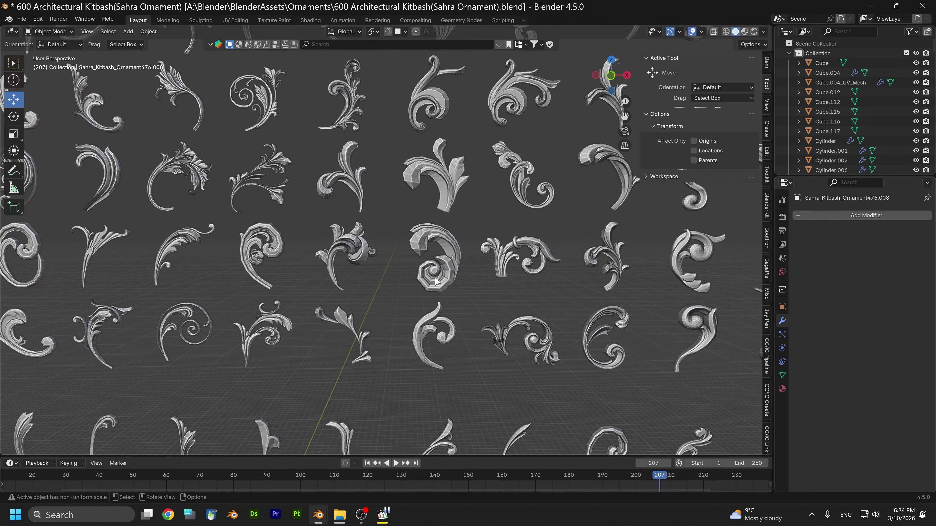
scroll(396, 299, "down", 1)
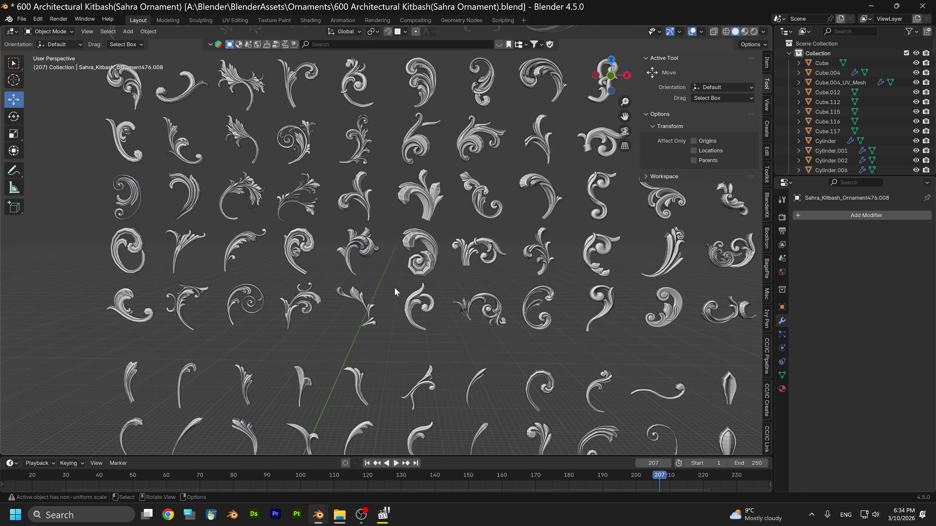
scroll(440, 279, "up", 1)
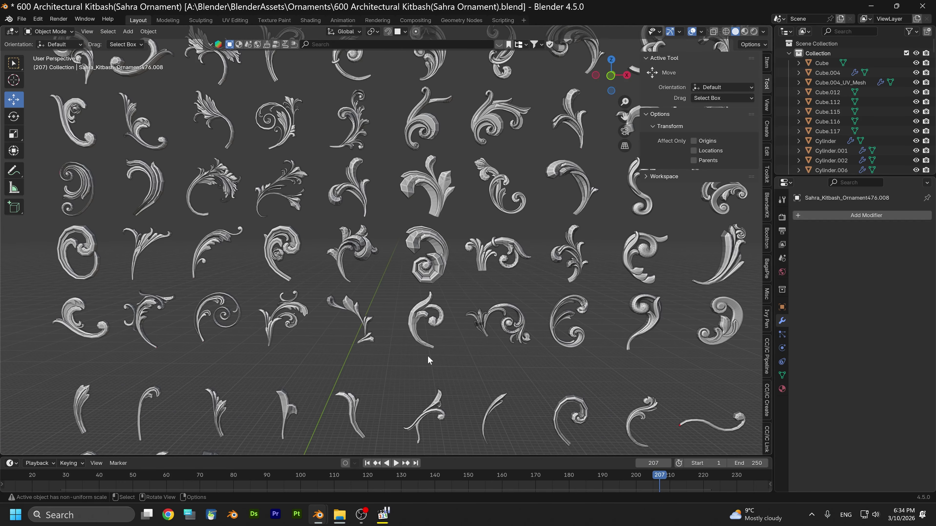
mouse_move(317, 515)
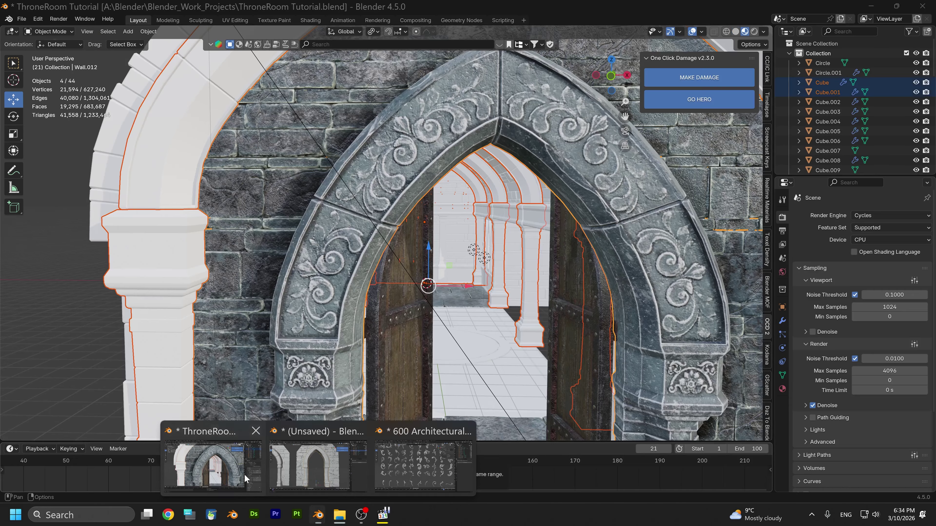
left_click(244, 474)
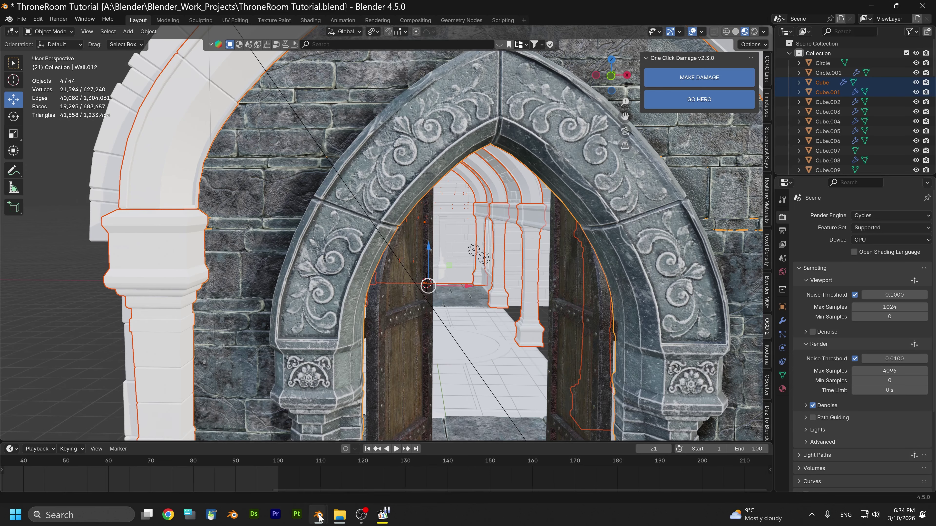
Return to the ornament kitbash file, find the leafy scroll ornament Sahra_Kitbash_Ornament565 and copy it
mouse_move(318, 516)
left_click(410, 472)
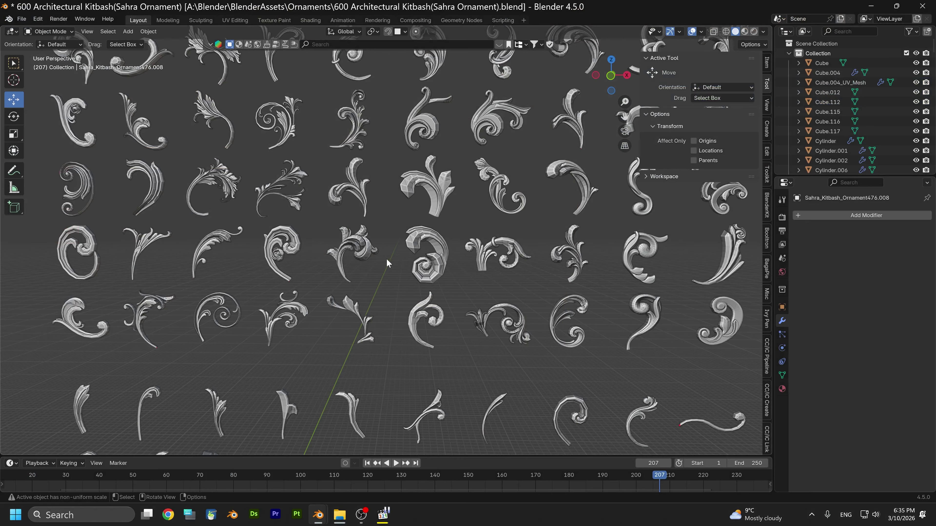
middle_click_drag(477, 258, 425, 327, "shift")
scroll(417, 317, "down", 1)
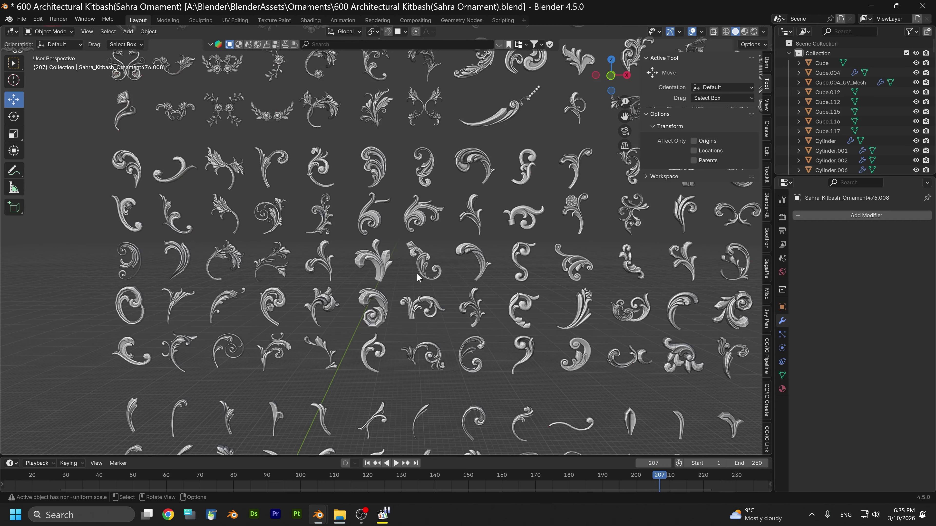
middle_click_drag(519, 299, 310, 265, "shift")
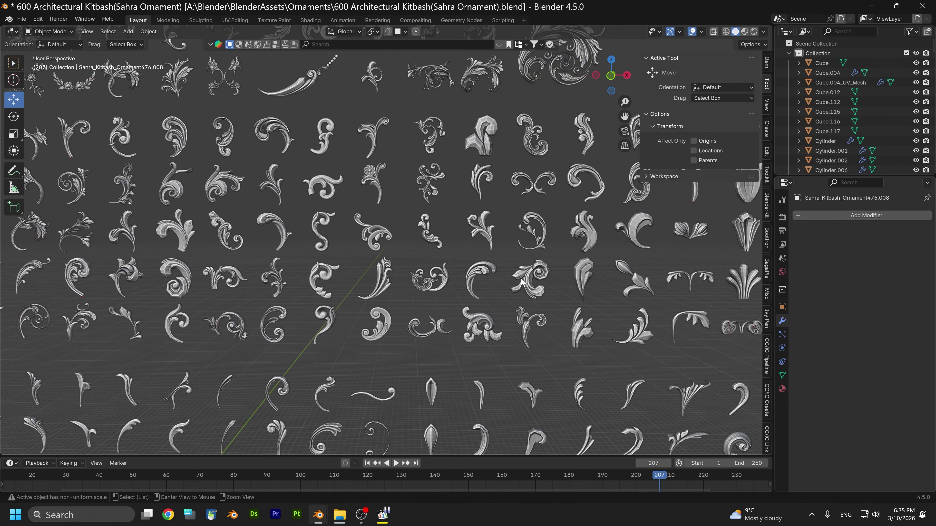
left_click(521, 282)
key("ctrl+c")
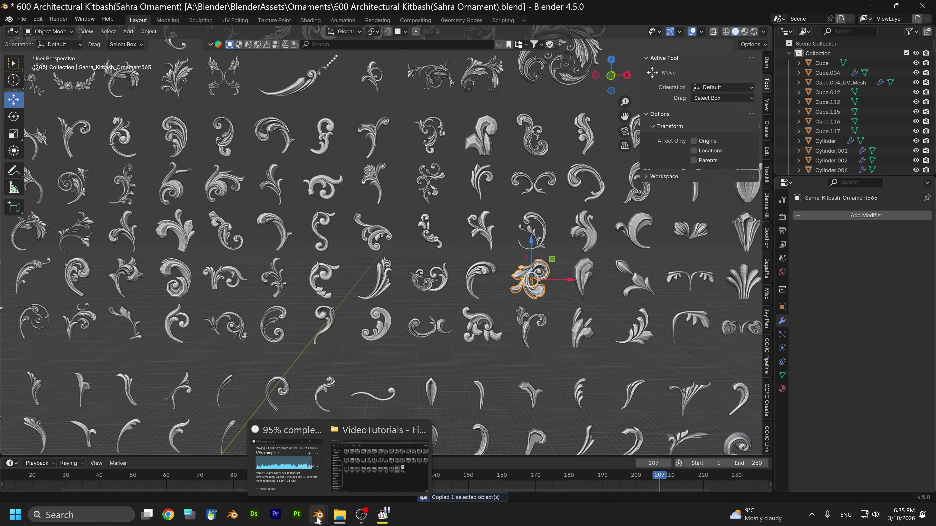
Switch to the unsaved stone arch scene and paste the copied scroll ornament into it
mouse_move(317, 516)
left_click(314, 469)
left_click(314, 470)
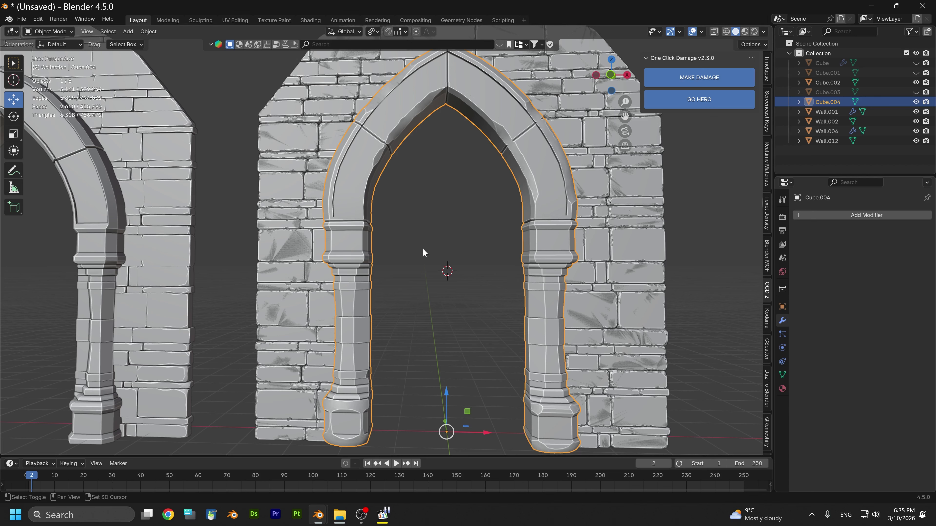
key("shift+s")
key("ctrl+v")
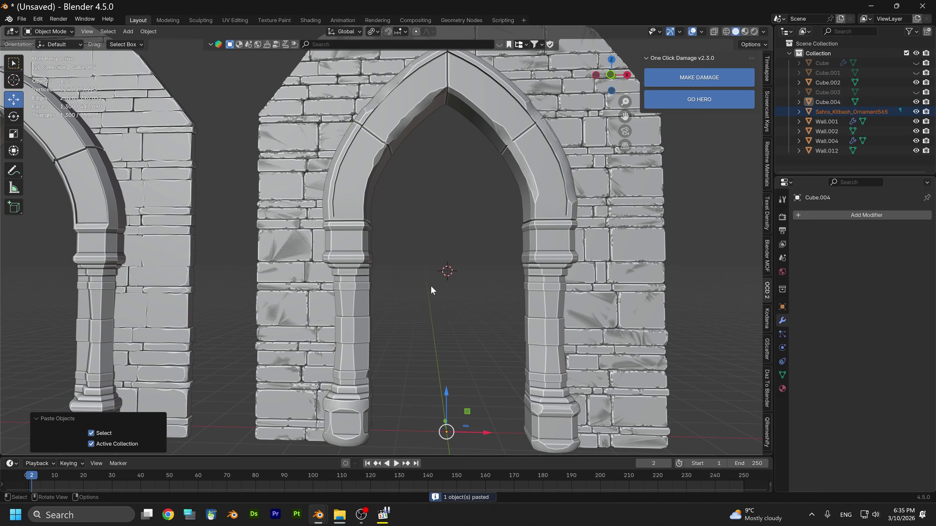
right_click(430, 285)
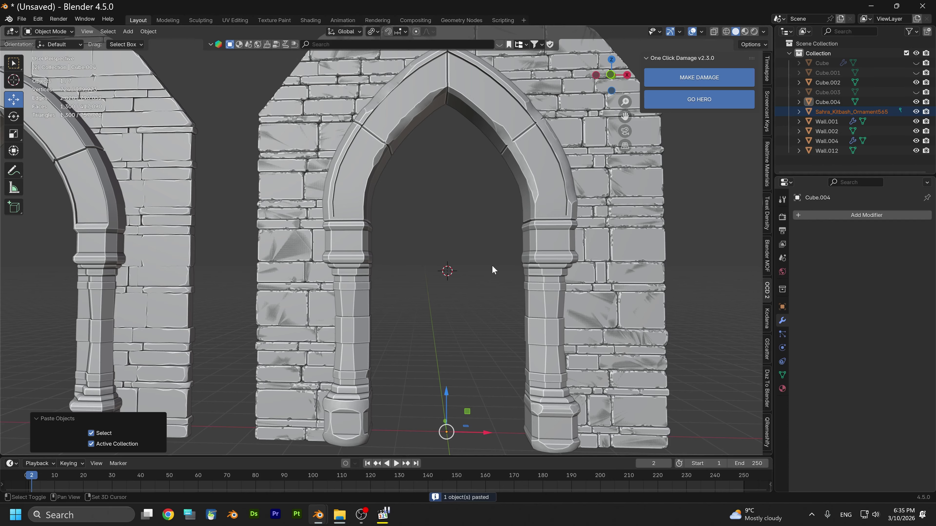
Snap the pasted scroll ornament to the 3D cursor and move it about -2.09 m along X to the arch's left column
key("shift+s")
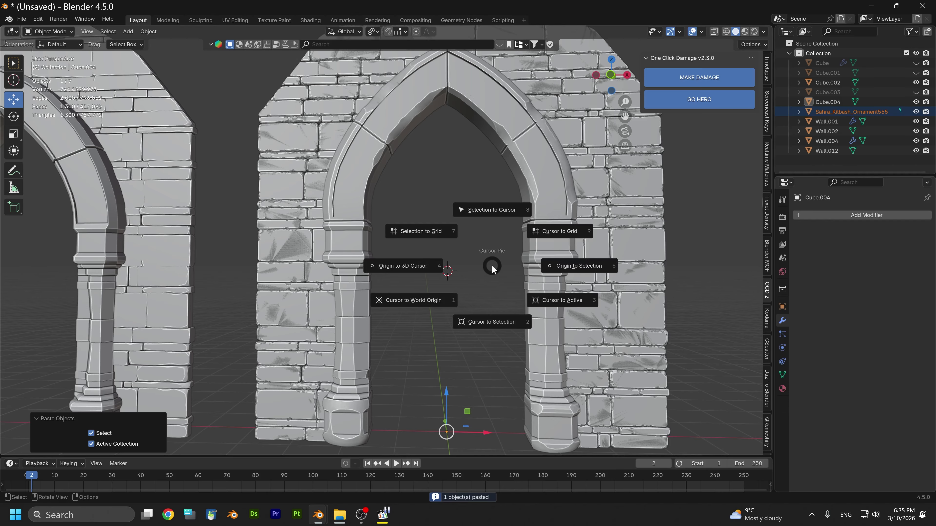
left_click(494, 209)
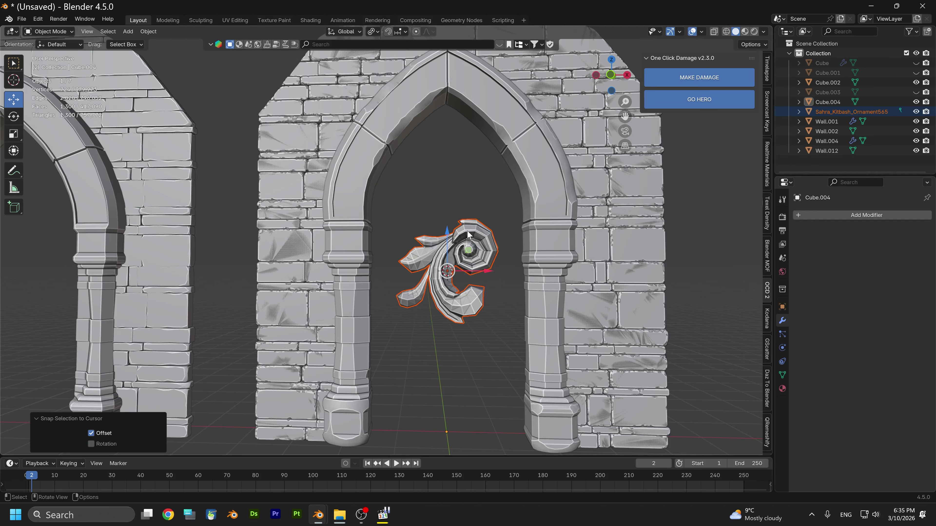
middle_click_drag(469, 230, 412, 239)
key("g")
key("x")
left_click(346, 248)
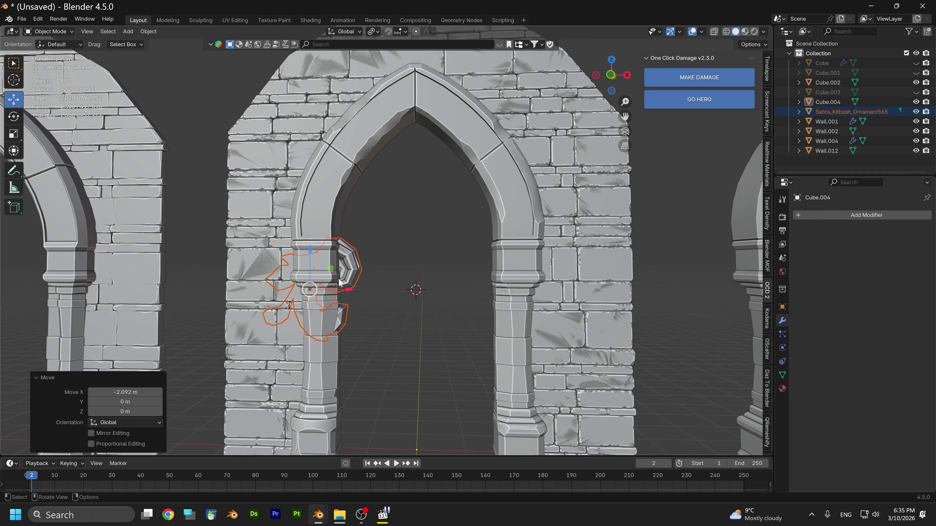
Scale the scroll ornament to about 0.63 and raise it about 1.4 m along Z to the arch's curved section
scroll(346, 248, "up", 4)
middle_click_drag(347, 247, 428, 226)
key("s")
left_click(368, 235)
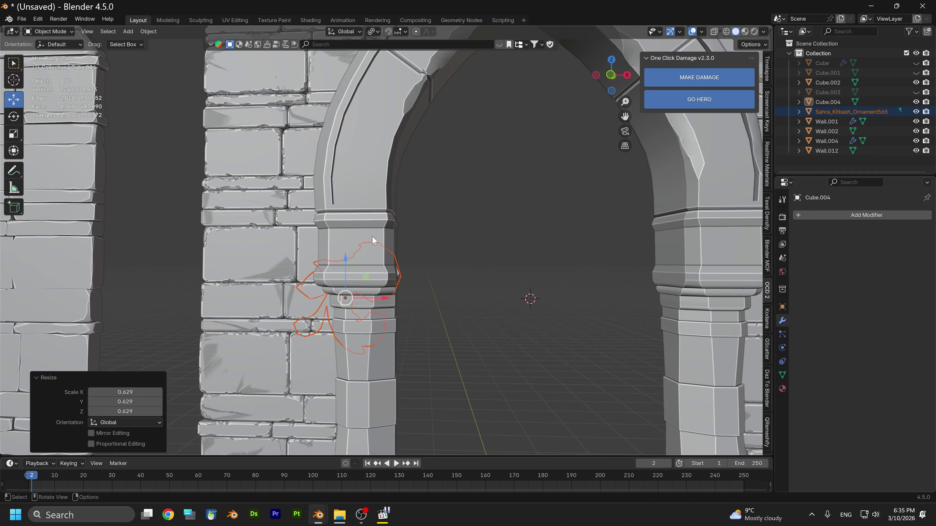
key("g")
key("z")
left_click(347, 154)
Move the scroll ornament about -0.58 m along Y so it sits in front of the arch face, and view it from the front
middle_click_drag(346, 155, 268, 172)
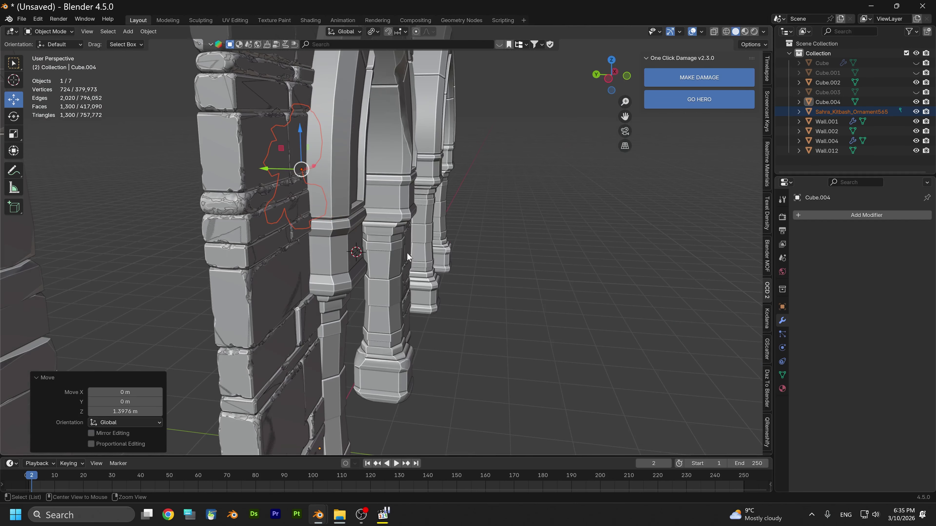
key("g")
key("y")
left_click(332, 170)
left_click(617, 80)
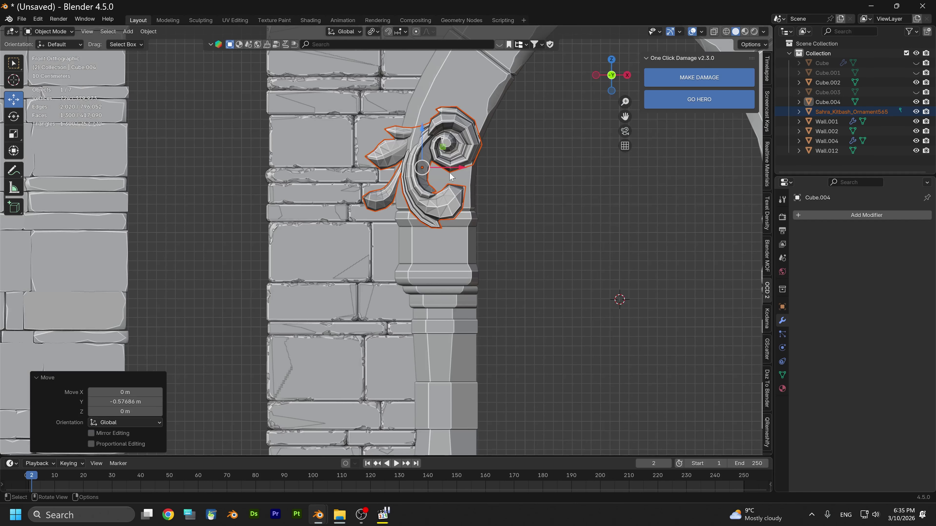
Scale the scroll ornament to about 0.485 and move it about 0.18 m along X onto the arch's recessed panel
scroll(459, 114, "up", 3)
middle_click_drag(459, 114, 355, 325, "shift")
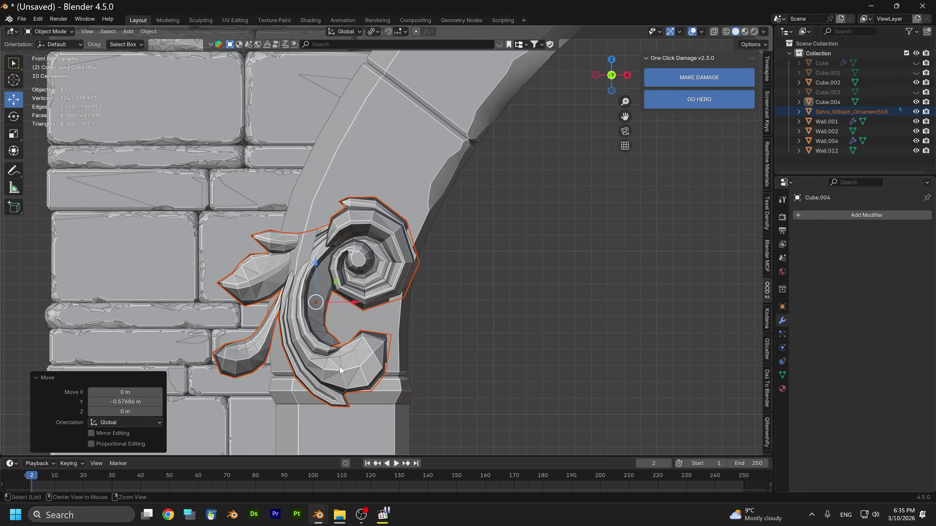
scroll(355, 324, "up", 3)
key("s")
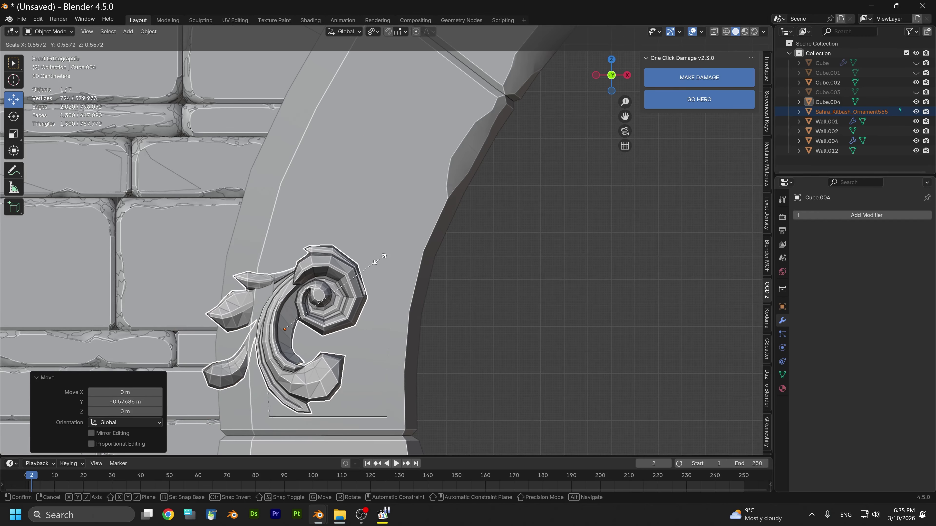
left_click(360, 278)
key("g")
key("x")
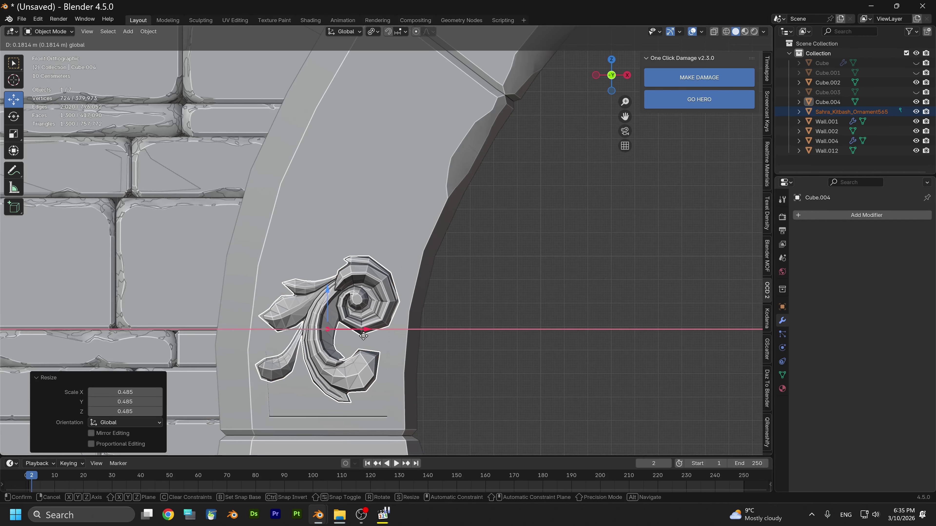
left_click(350, 309)
Tilt the scroll ornament slightly to follow the arch and scale it to about 0.865 to fit inside the panel
key("r")
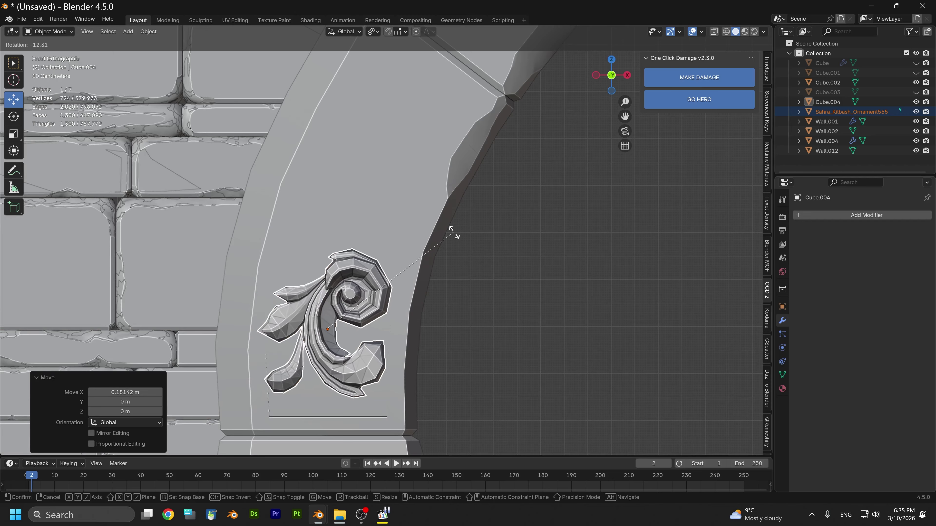
left_click(453, 234)
key("s")
left_click(500, 277)
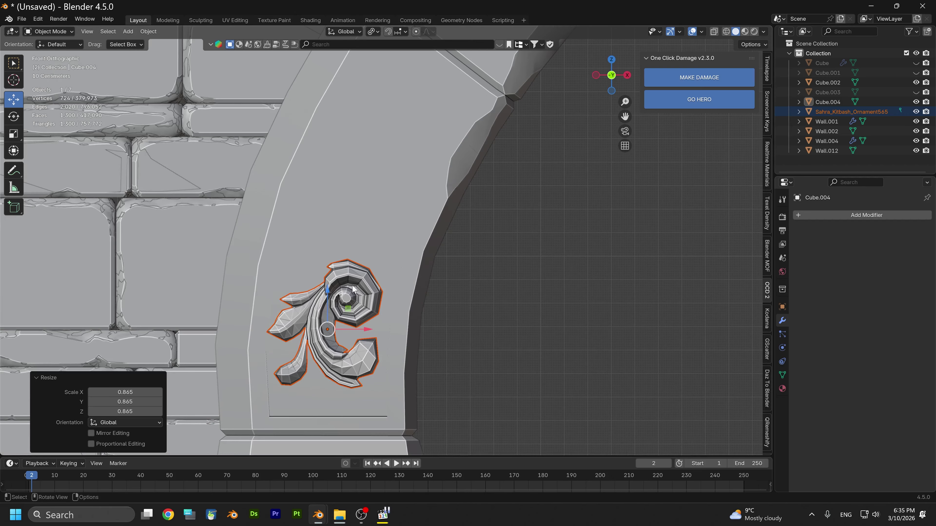
Raise the scroll ornament slightly, seat it against the recessed panel along Y, and shift it about 0.024 m along X
left_click_drag(327, 301, 326, 274)
middle_click_drag(326, 275, 341, 318)
left_click_drag(366, 287, 380, 284)
mouse_move(390, 291)
middle_mouse_down()
mouse_move(444, 283)
mouse_move(379, 299)
middle_mouse_up()
left_click_drag(369, 286, 369, 279)
middle_click_drag(369, 279, 445, 279)
left_click(616, 76)
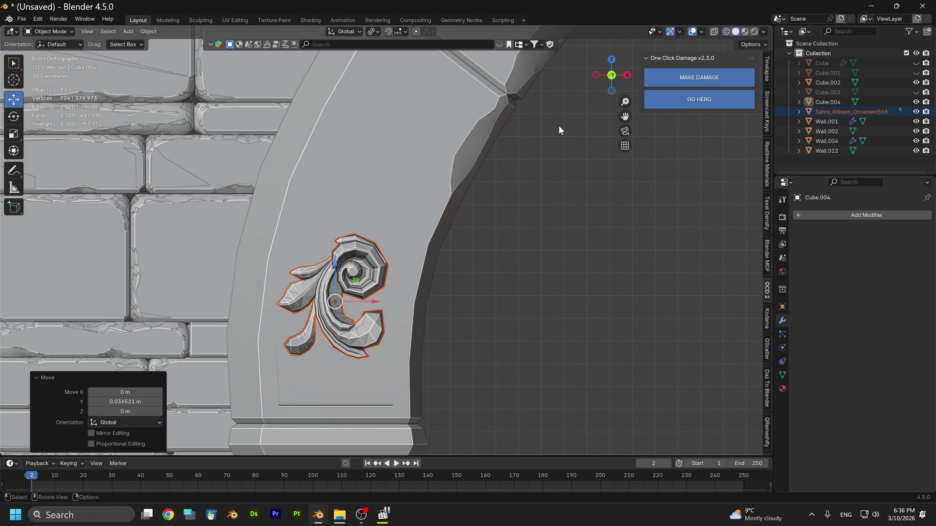
left_click_drag(439, 283, 445, 278)
scroll(456, 275, "down", 5)
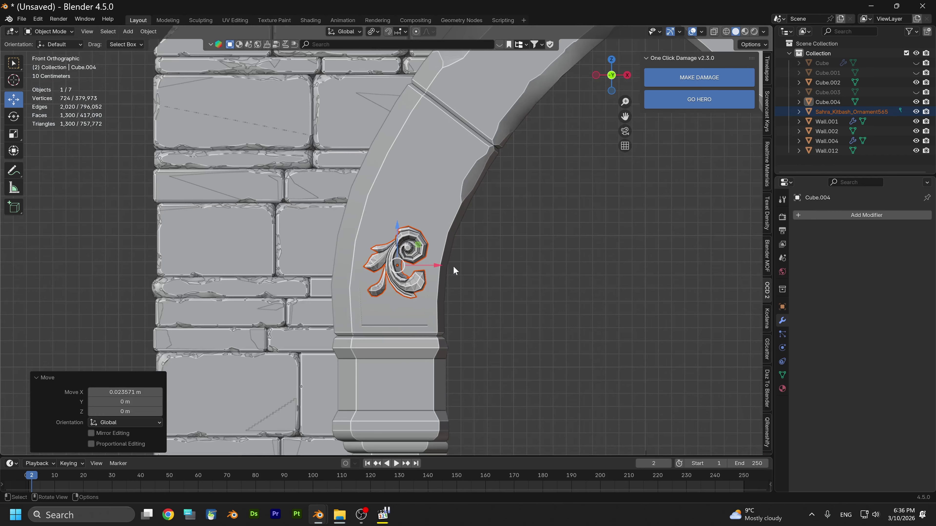
Examine the scroll ornament's size and placement on the arch from a distance and up close in front view
middle_click_drag(454, 295, 501, 305)
scroll(501, 304, "down", 4)
middle_click_drag(484, 253, 492, 291)
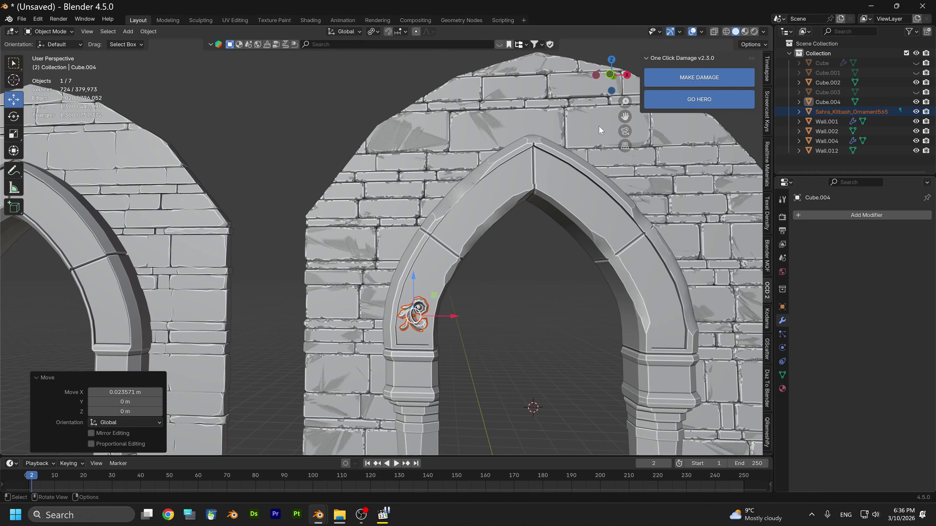
left_click(612, 75)
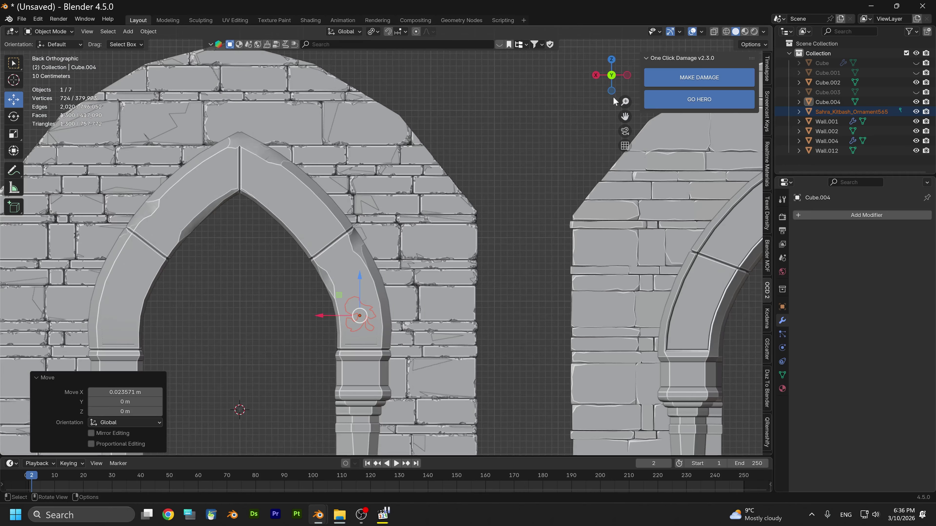
left_click(611, 76)
scroll(419, 328, "up", 2)
scroll(375, 284, "up", 2)
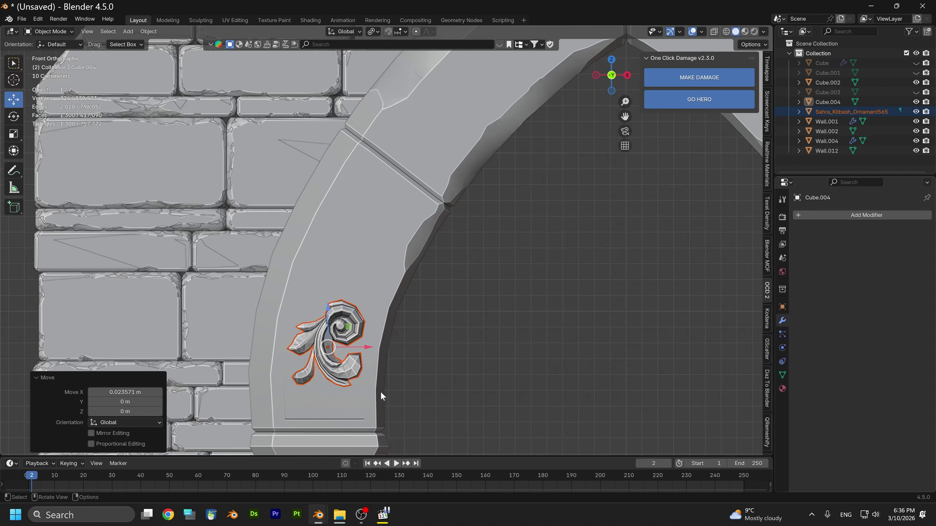
scroll(425, 324, "down", 7)
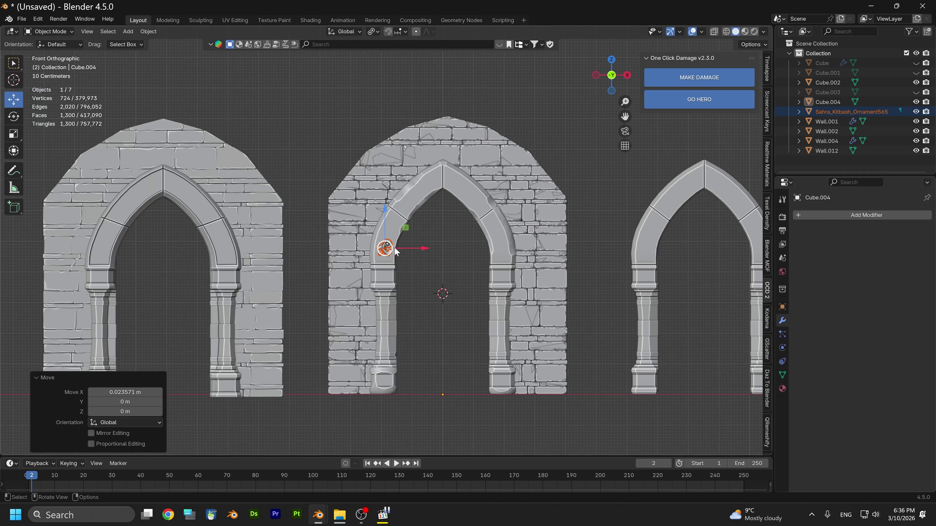
scroll(395, 247, "up", 4)
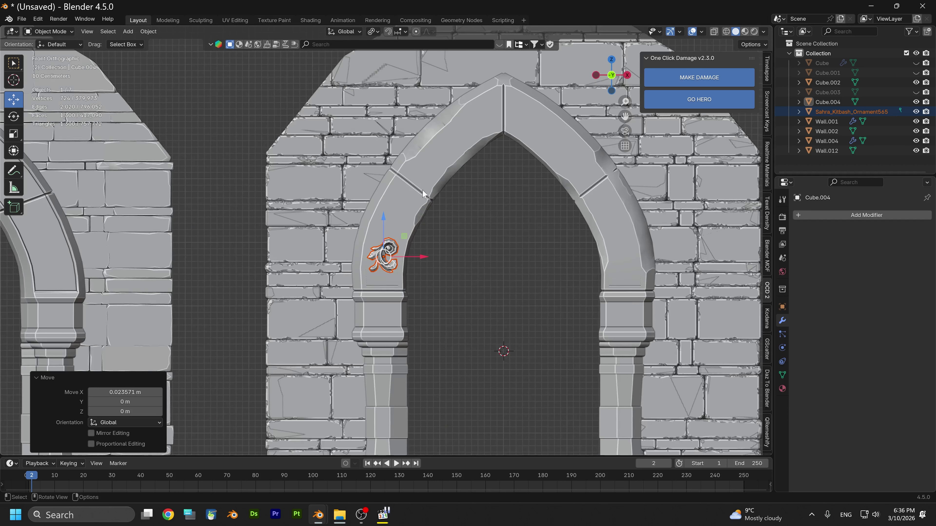
scroll(409, 216, "up", 5)
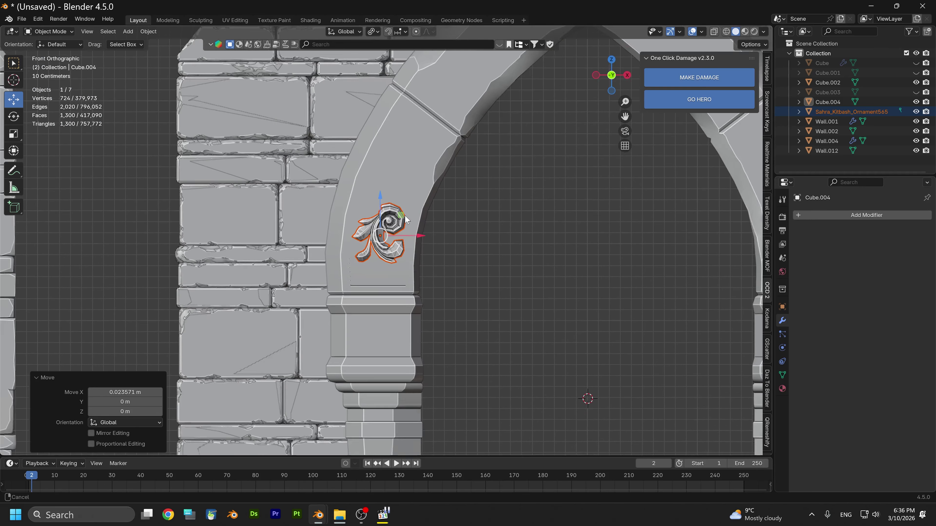
scroll(405, 236, "up", 3, "shift")
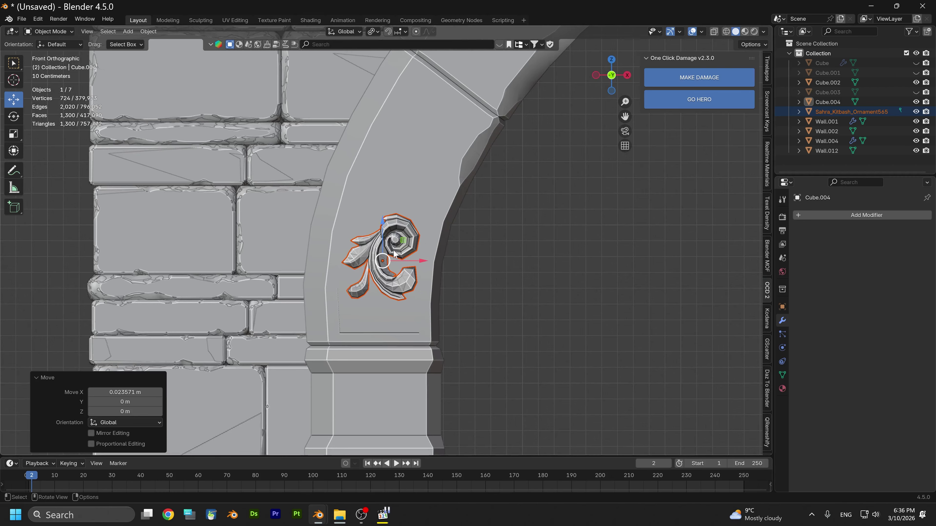
Duplicate the scroll ornament in place and mirror the copy along its local Z axis
key("shift+d")
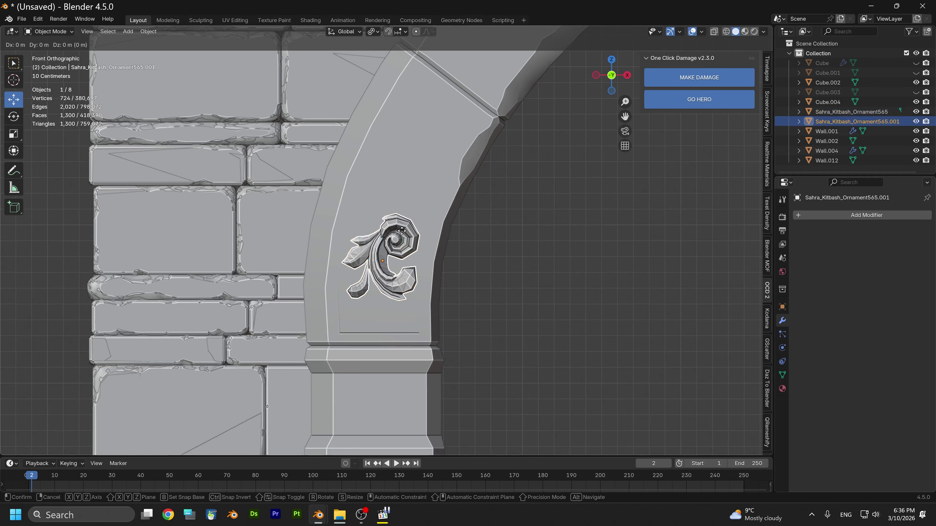
right_click(427, 219)
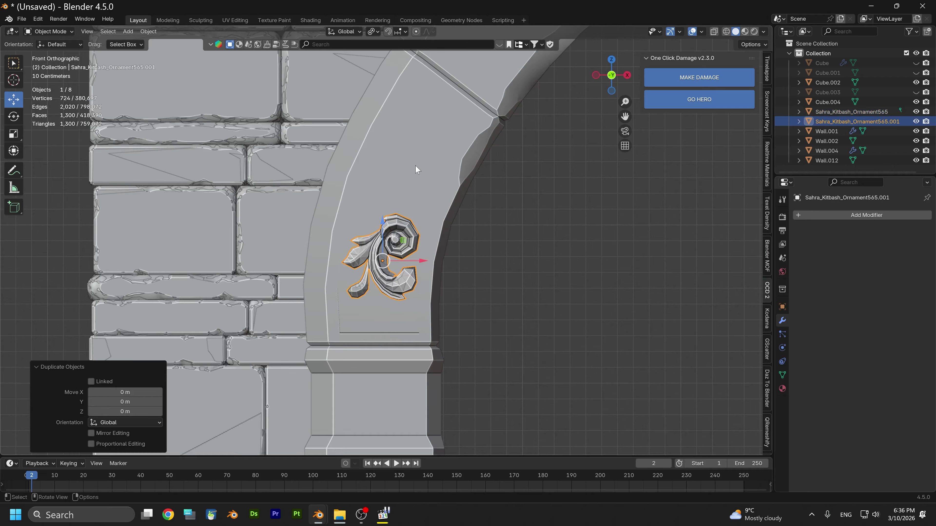
left_click(149, 32)
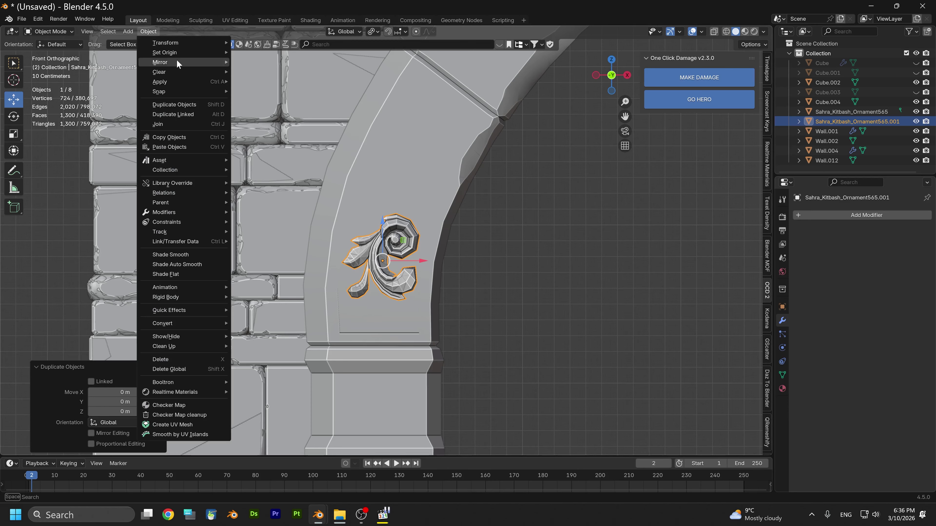
mouse_move(172, 64)
left_click(273, 126)
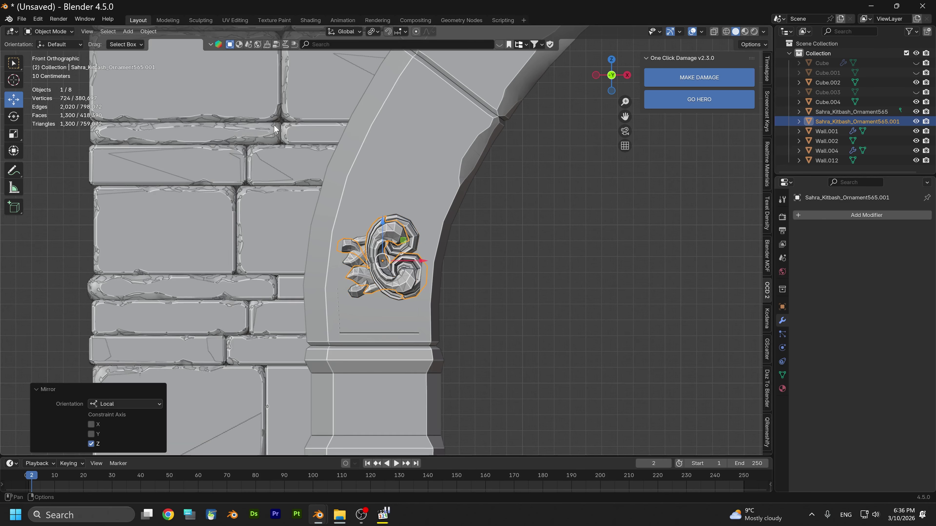
Raise the mirrored copy about 0.54 m above the original, then shift and rotate it to follow the arch's curve
left_click_drag(383, 231, 383, 146)
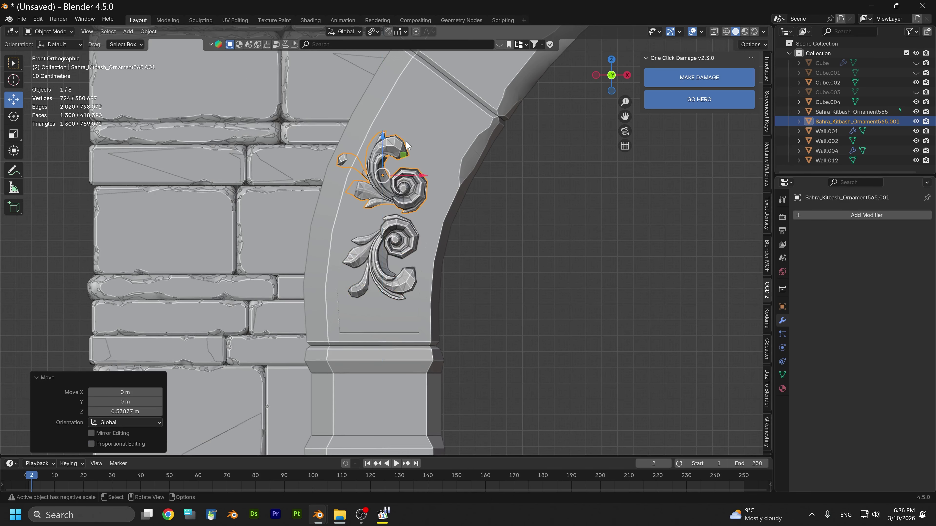
key("r")
left_click(456, 181)
left_click_drag(420, 176, 453, 150)
key("r")
left_click(446, 149)
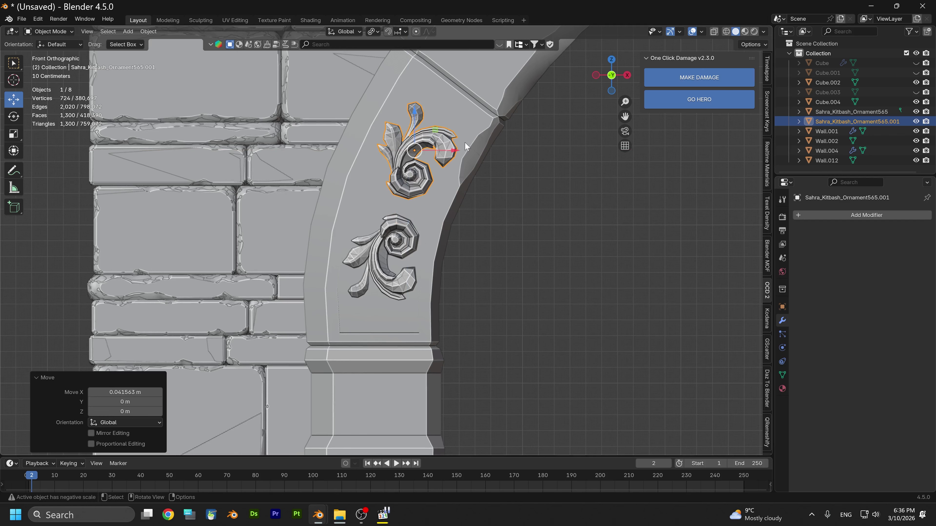
key("r")
left_click(461, 170)
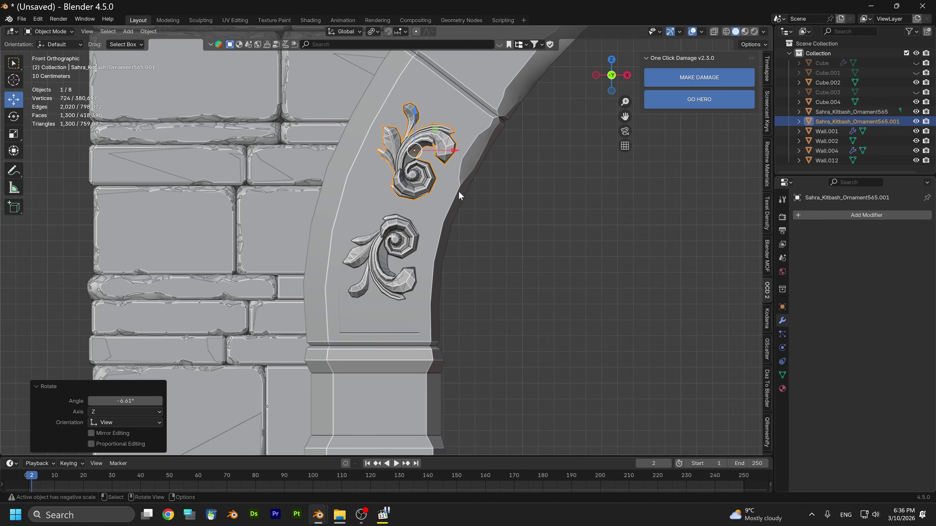
Fine-tune the upper scroll ornament by moving it about 0.034 m along X, rotating it about 3.6° and raising it about 0.004 m
middle_click_drag(459, 191, 415, 268)
left_click_drag(442, 172, 450, 176)
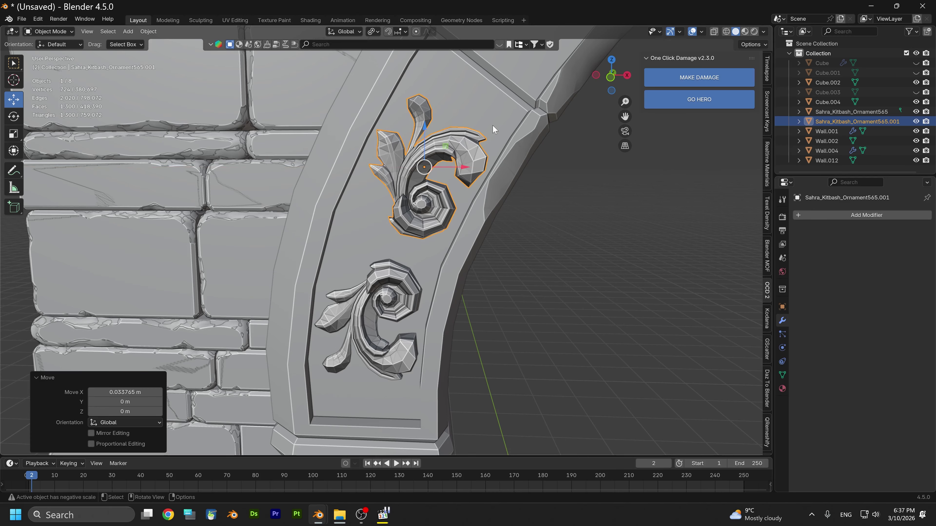
key("r")
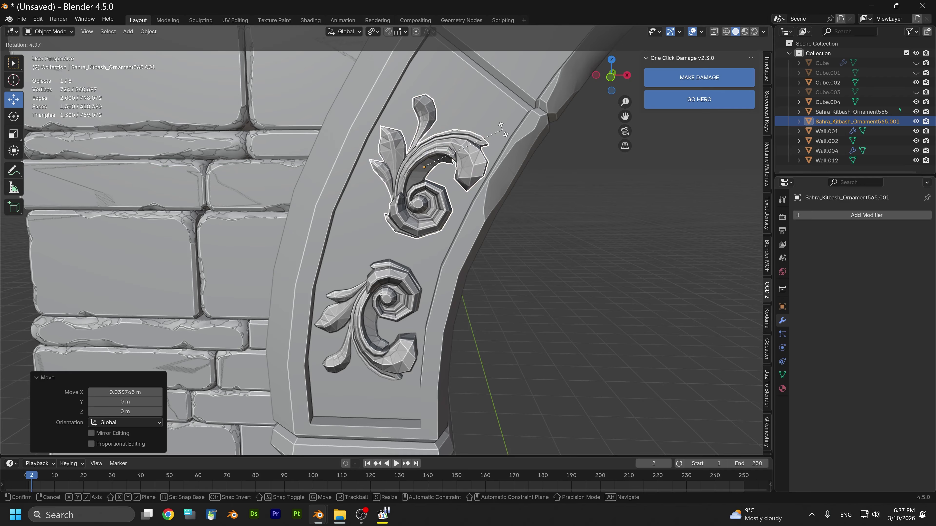
left_click(503, 130)
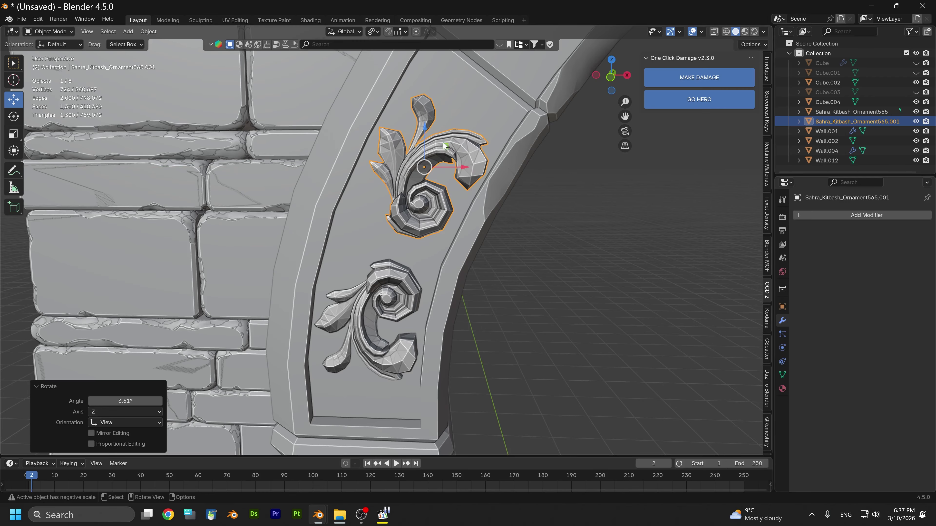
left_click_drag(424, 148, 495, 126)
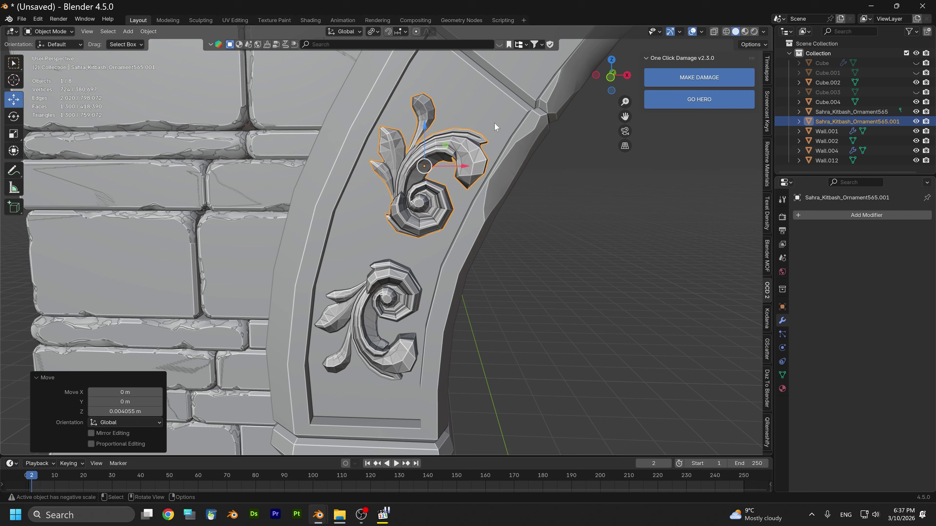
left_click(605, 77)
middle_click_drag(439, 197, 446, 175, "shift")
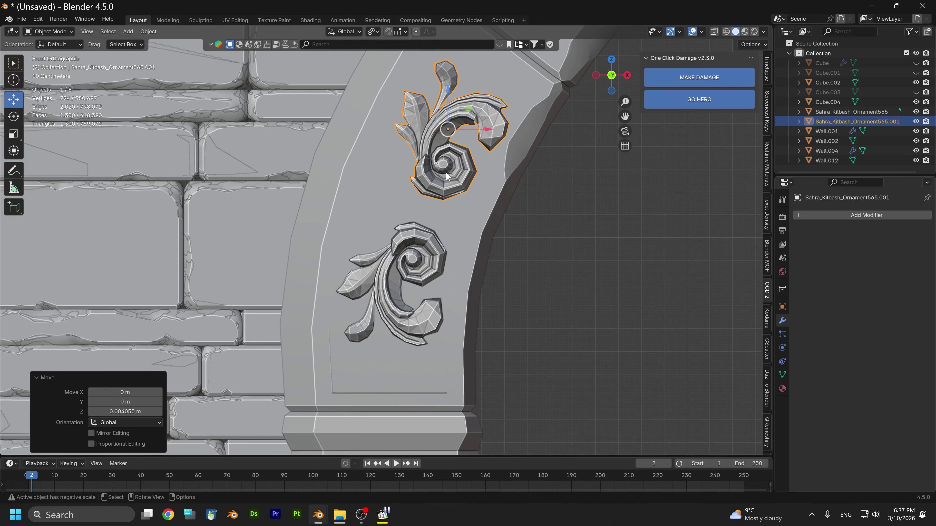
Rotate the lower scroll ornament about 0.44° and move it about -0.004 m along X
left_click(426, 246)
key("r")
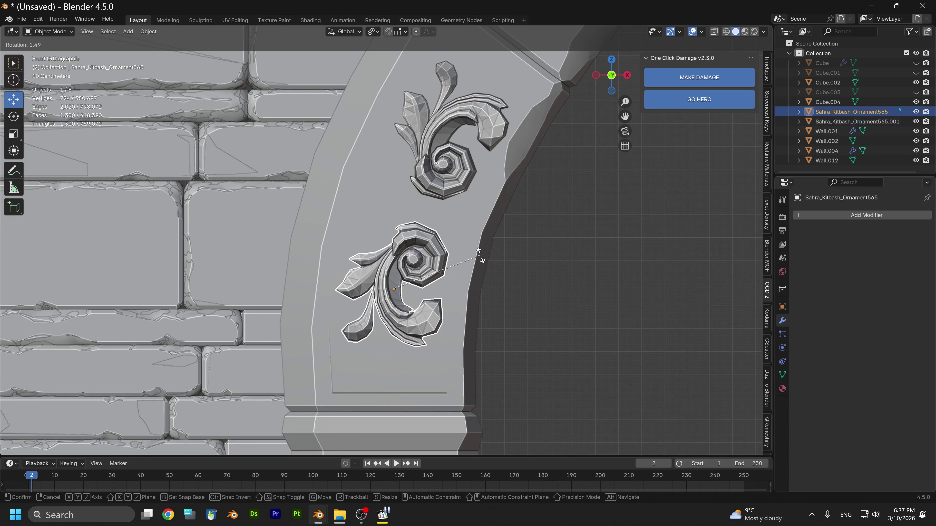
left_click(455, 285)
key("g")
key("x")
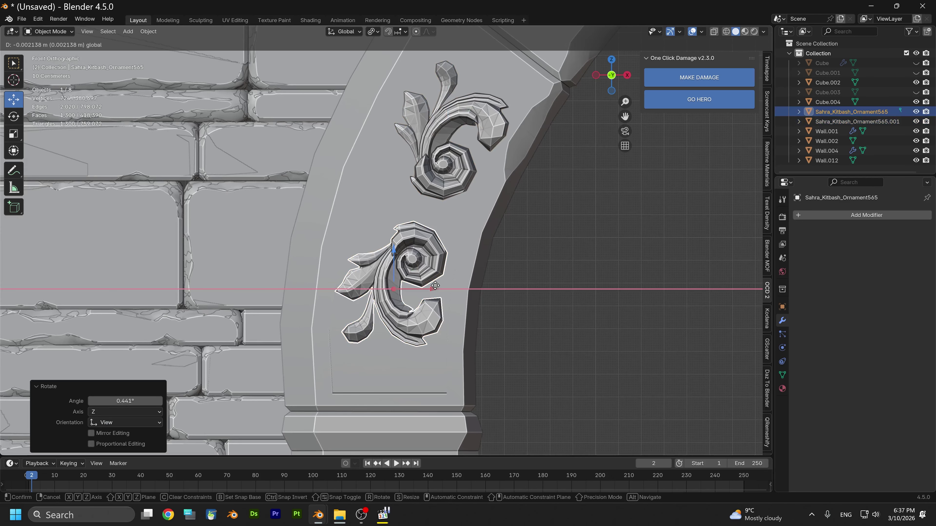
left_click(435, 284)
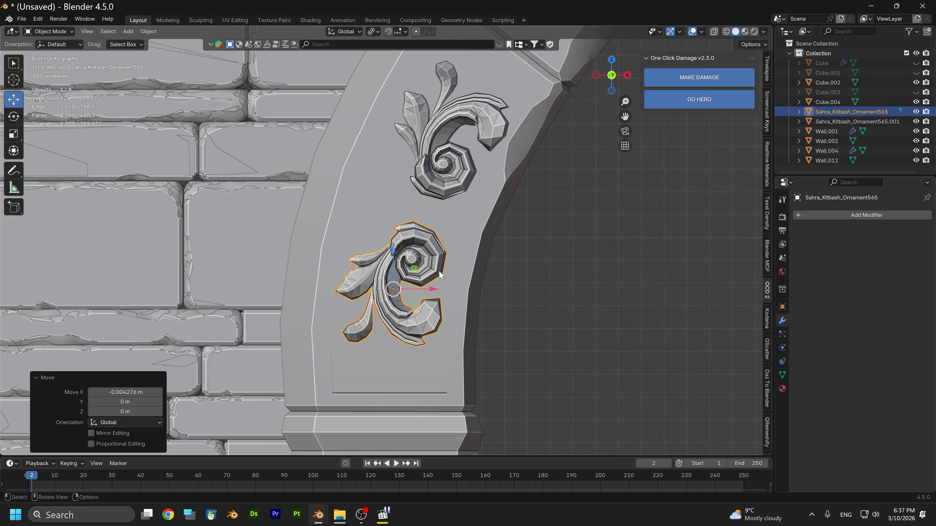
Shift the lower scroll ornament about 0.005 m along X and inspect the pair from the front
middle_click_drag(438, 271, 518, 310)
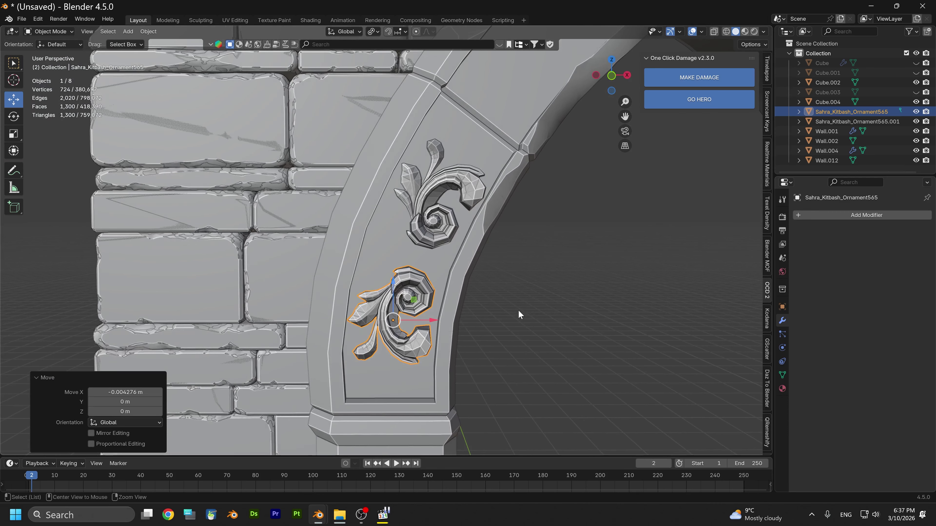
left_click_drag(429, 323, 430, 320)
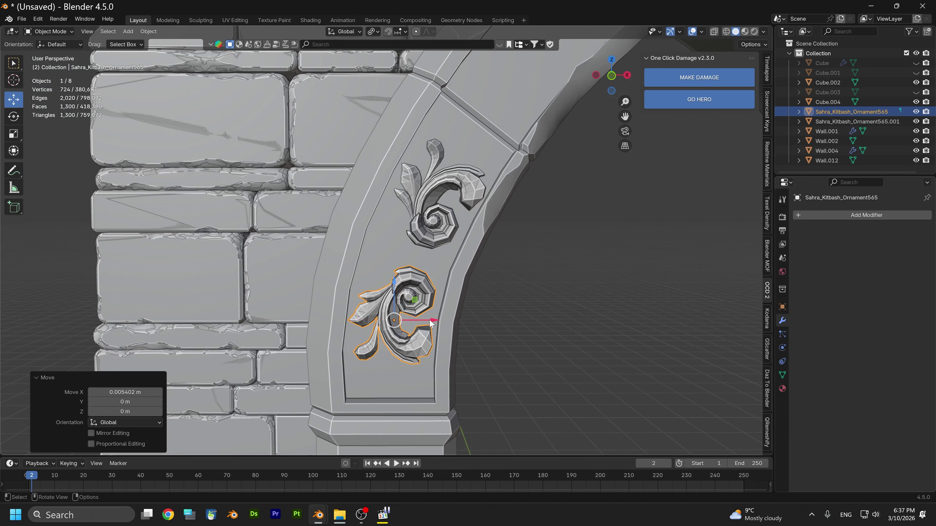
left_click(429, 237)
middle_click_drag(515, 286, 489, 295)
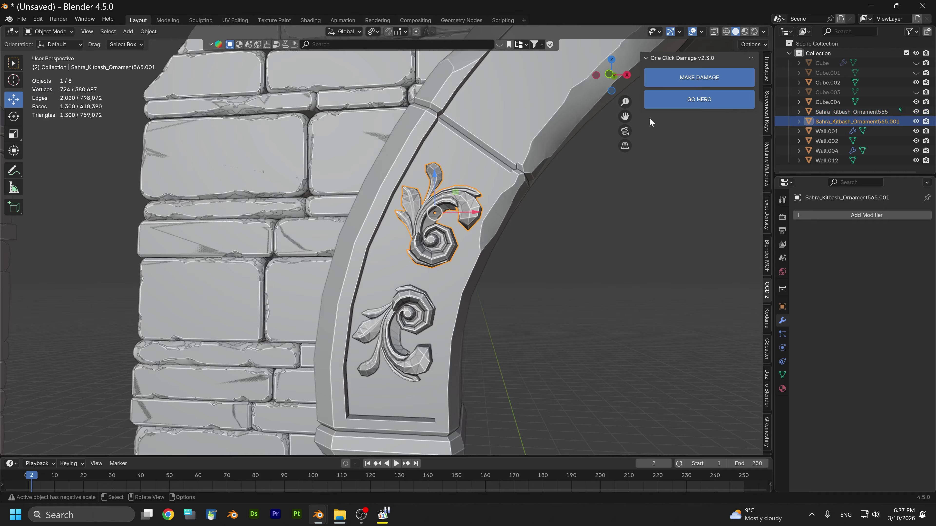
left_click(617, 76)
scroll(465, 286, "up", 2)
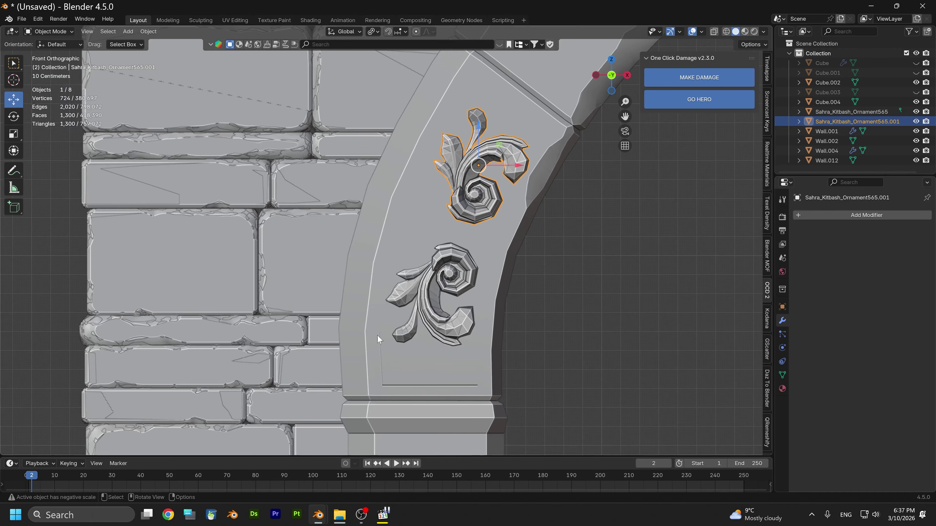
Open the lower scroll ornament's mesh for editing and clear the sharp marks from all its edges
left_click(400, 329)
left_click(56, 32)
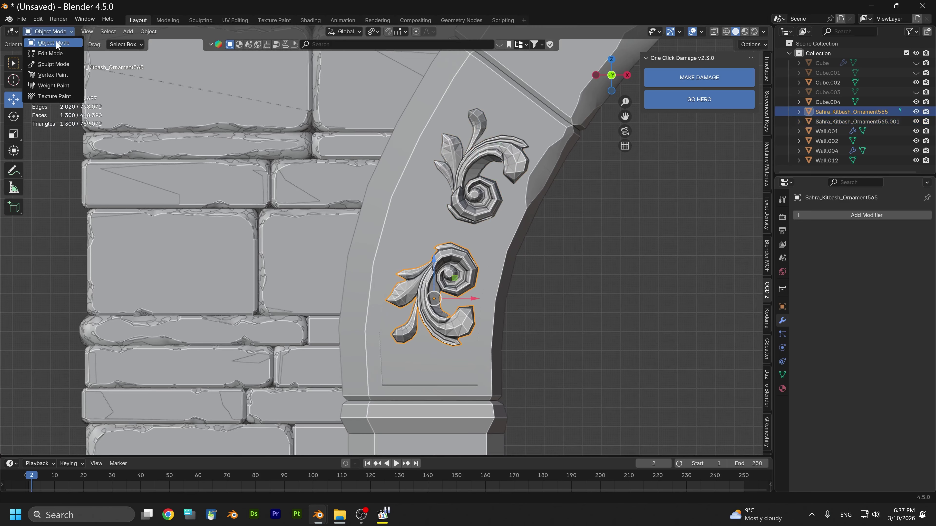
left_click(52, 53)
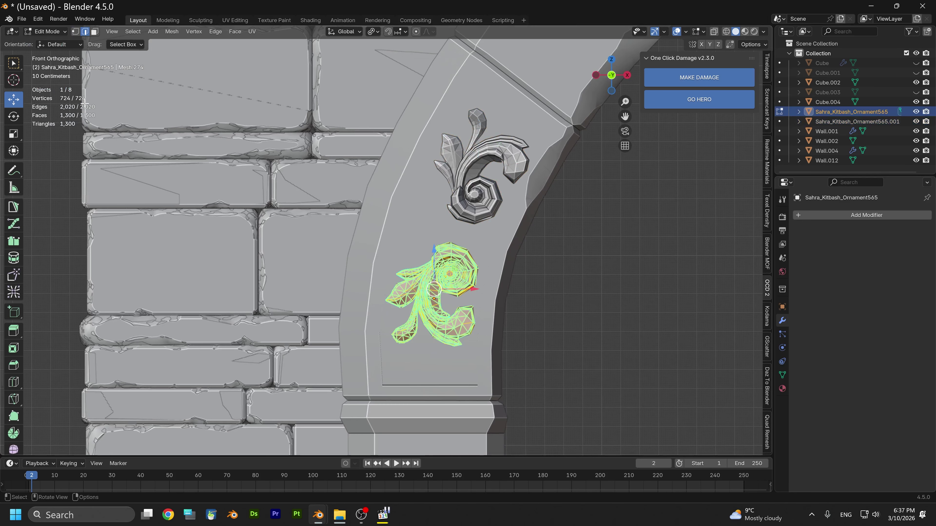
right_click(411, 305)
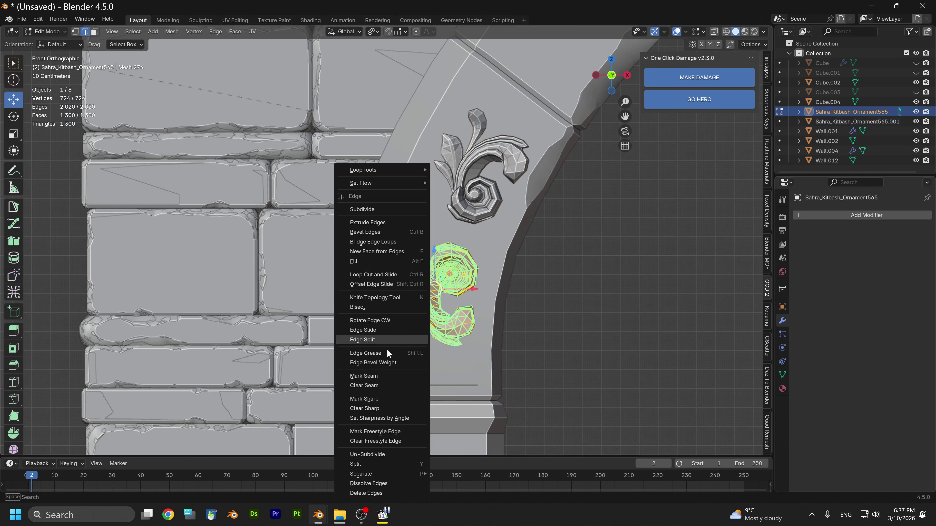
left_click(378, 402)
scroll(388, 345, "up", 1)
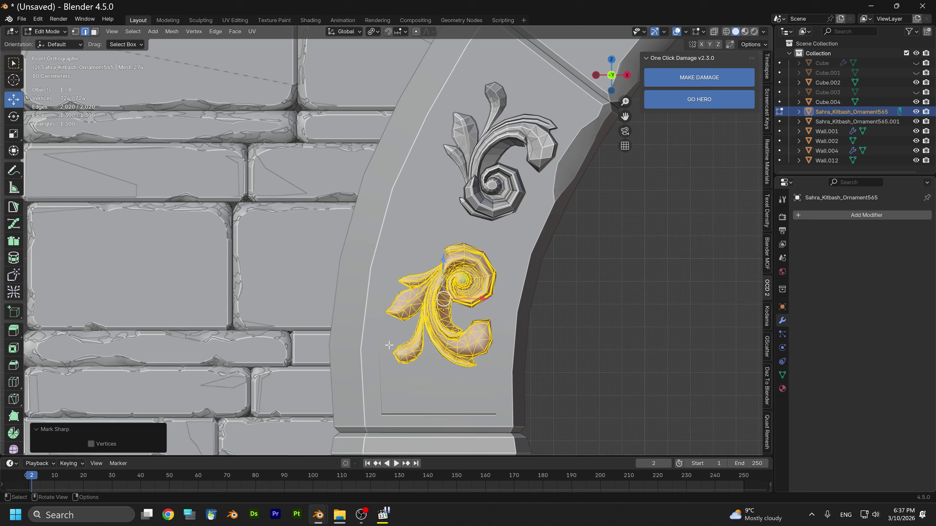
Duplicate the ornament's lowest rounded leaf and move the copy down and about 0.079 m along X, beneath the scroll
left_click(421, 379)
key("ctrl+KP_Add")
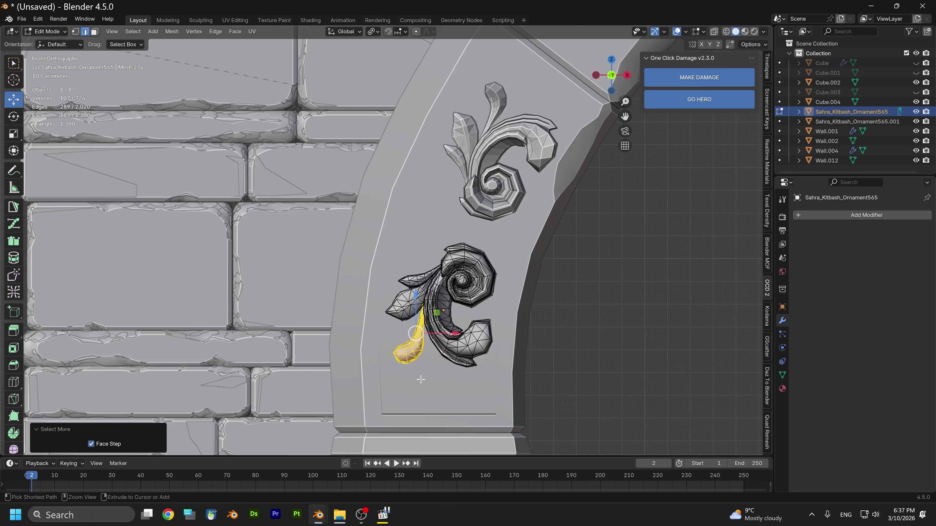
key("shift+d")
key("Escape")
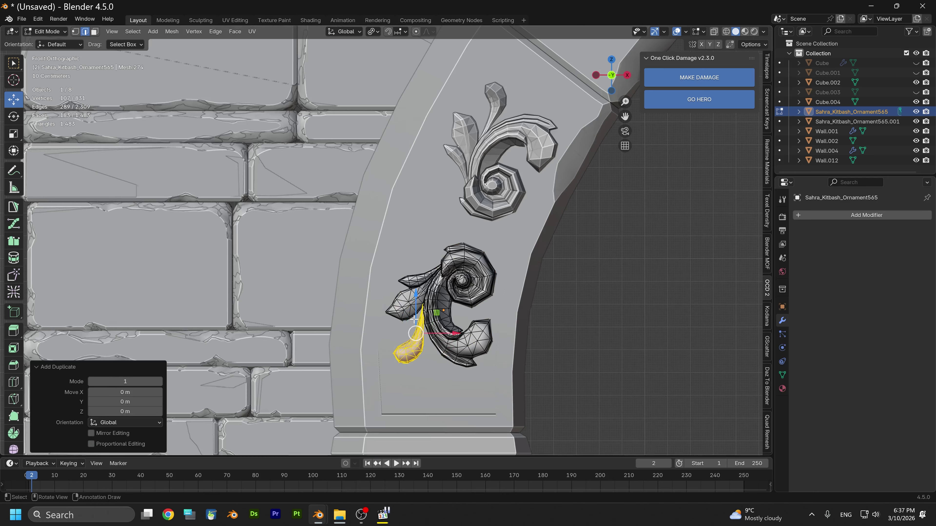
left_click_drag(415, 319, 474, 361)
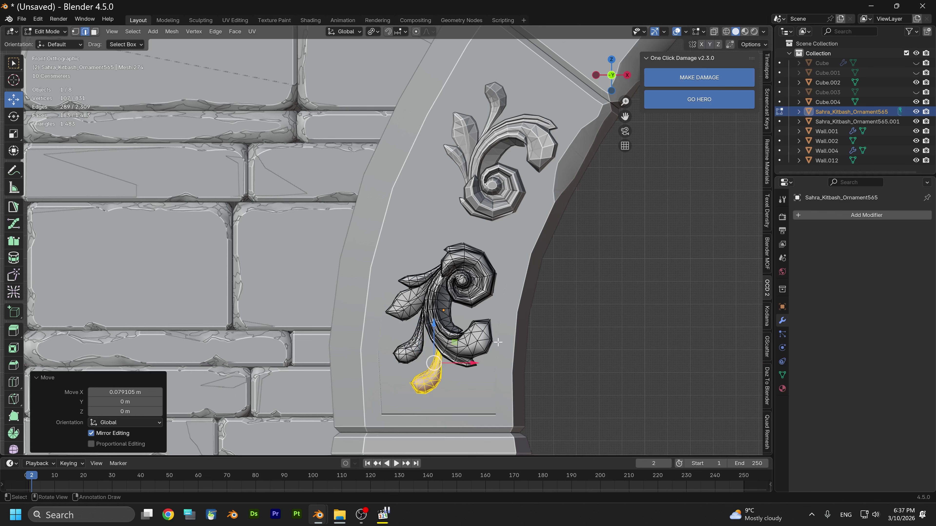
Rotate the duplicated leaf about -26.7°, scale it to about 1.334 and shift it about -0.013 m along X
key("r")
left_click(473, 325)
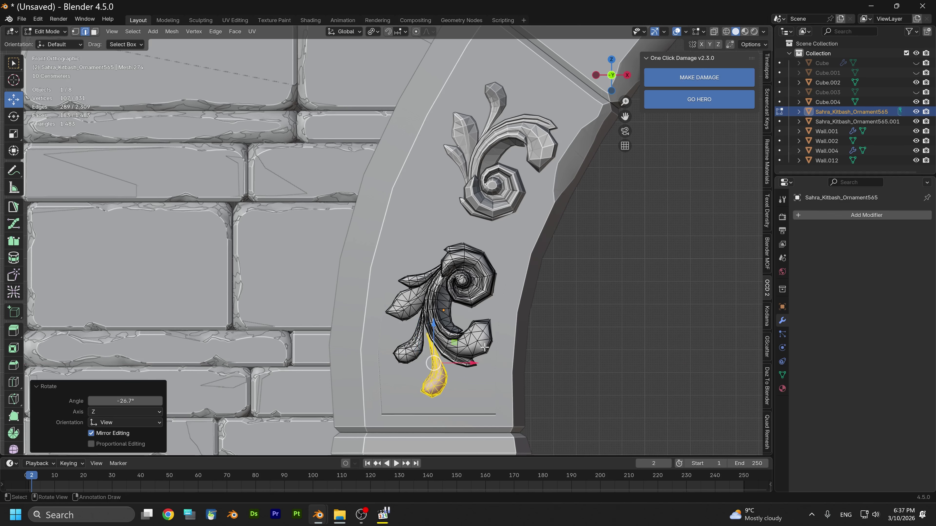
key("s")
left_click(499, 341)
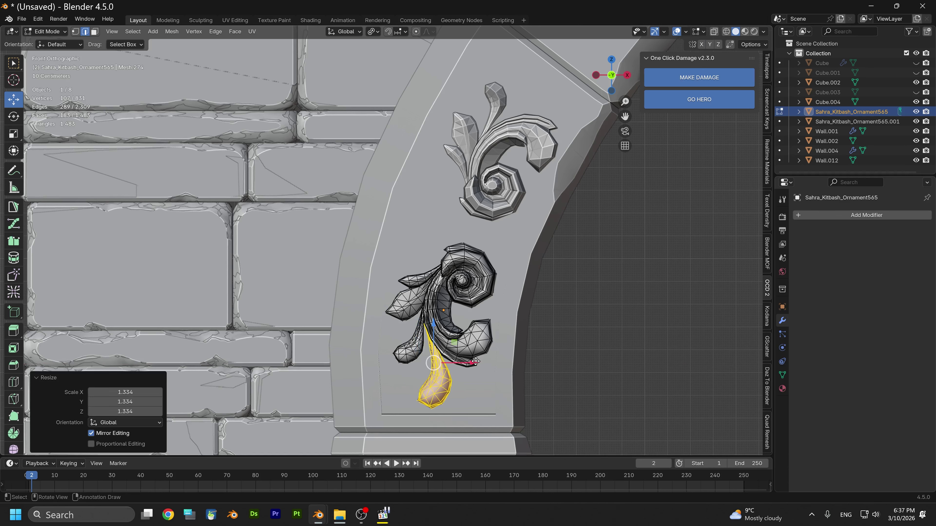
left_click_drag(475, 361, 472, 360)
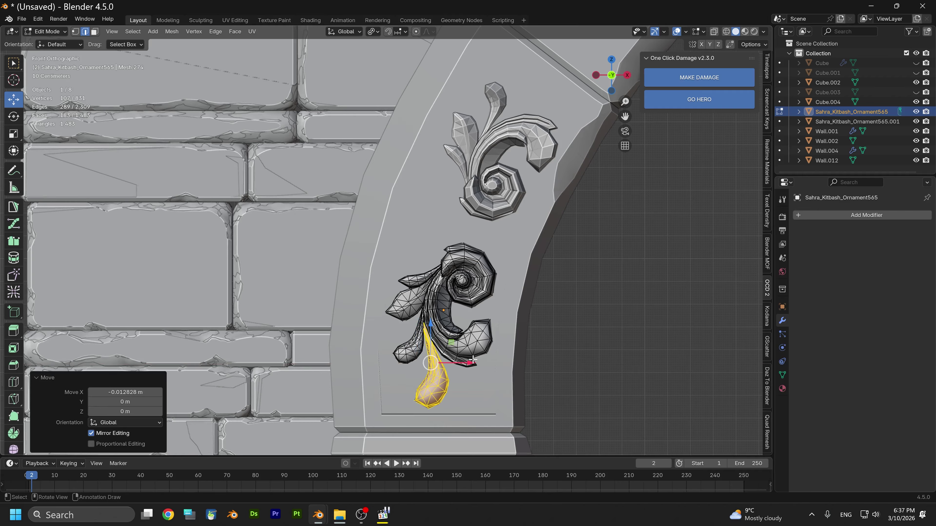
Switch to Material Preview shading and examine the scroll and leaf layout on the textured reference arch
scroll(473, 360, "down", 5)
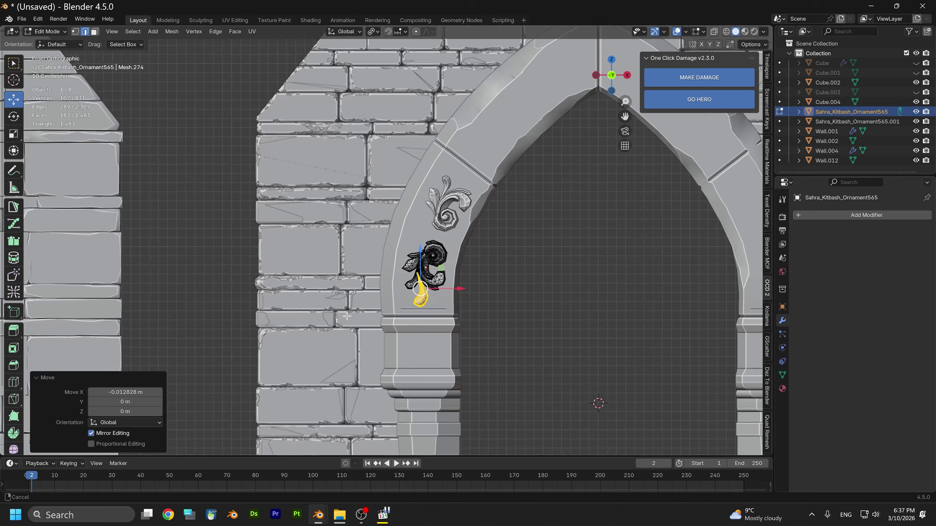
middle_click_drag(165, 315, 373, 279, "shift")
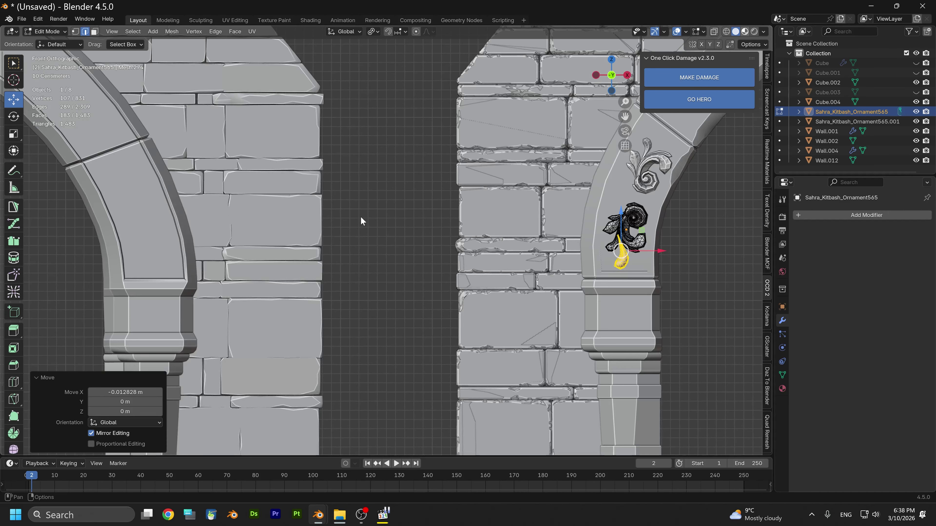
key("z")
key("2")
middle_click_drag(291, 238, 647, 334, "shift")
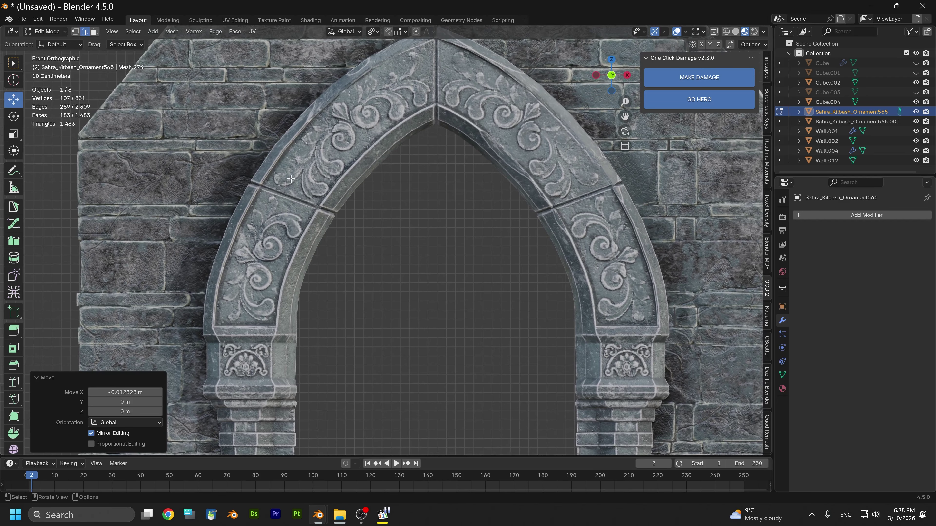
scroll(291, 178, "down", 3)
middle_click_drag(291, 179, 262, 204, "shift")
scroll(261, 205, "up", 5)
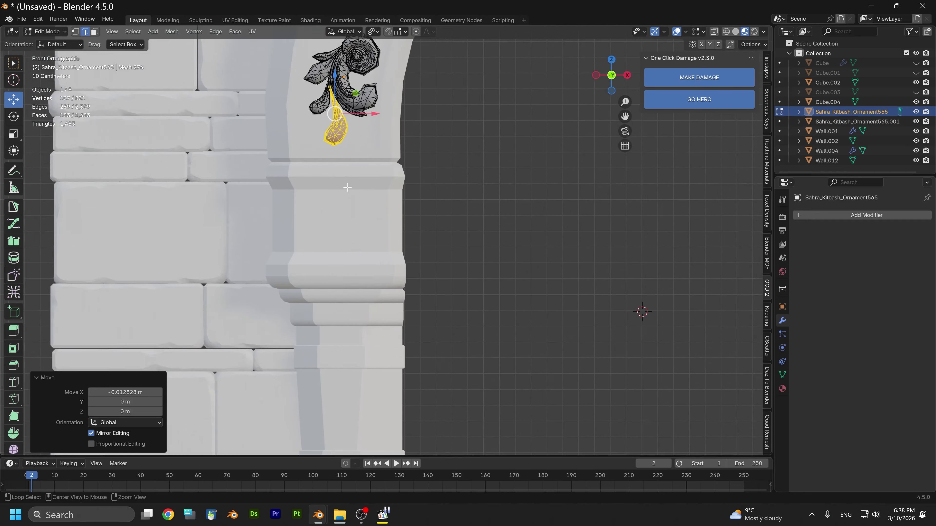
Rotate the duplicated rounded leaf about 6.28° and move it about -0.019 m along X
middle_click_drag(347, 187, 439, 311, "shift")
scroll(444, 291, "up", 2)
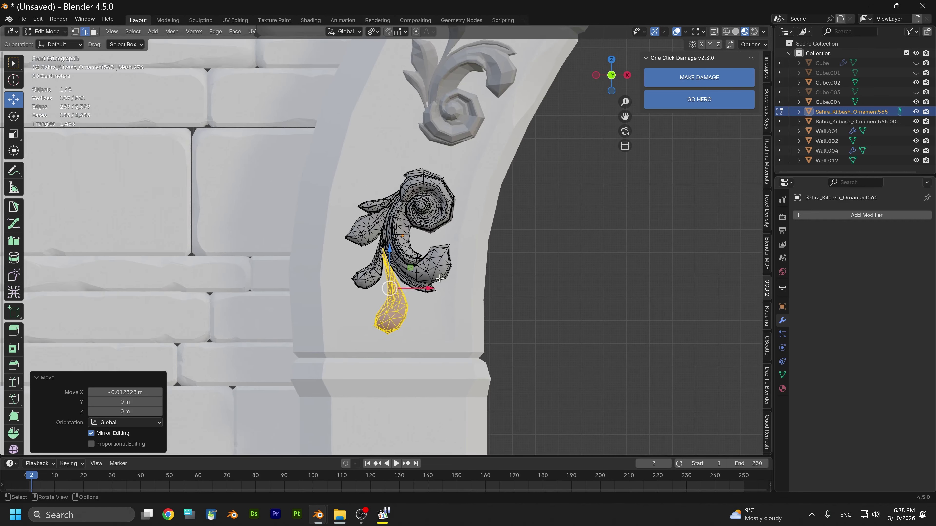
middle_click_drag(451, 256, 482, 255, "shift")
key("r")
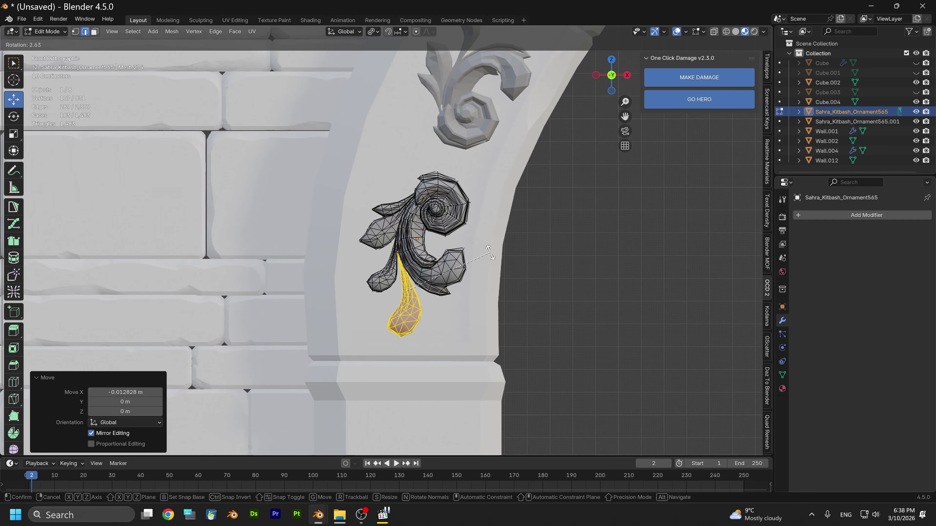
left_click(446, 293)
key("g")
key("x")
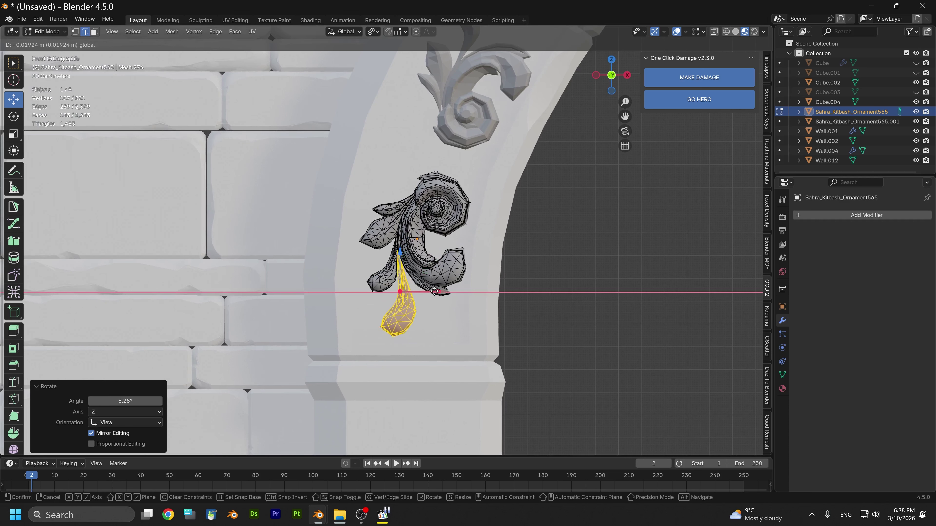
left_click(434, 291)
left_click(435, 291)
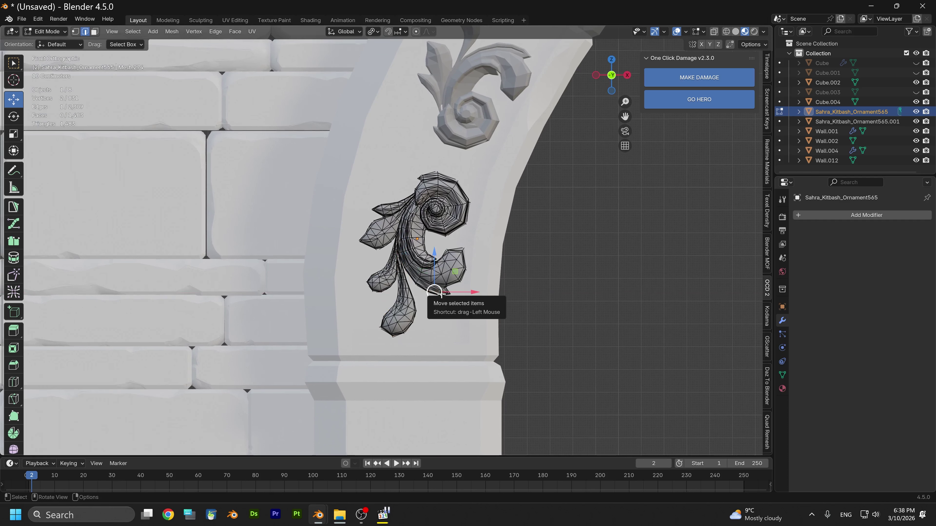
left_click(449, 278)
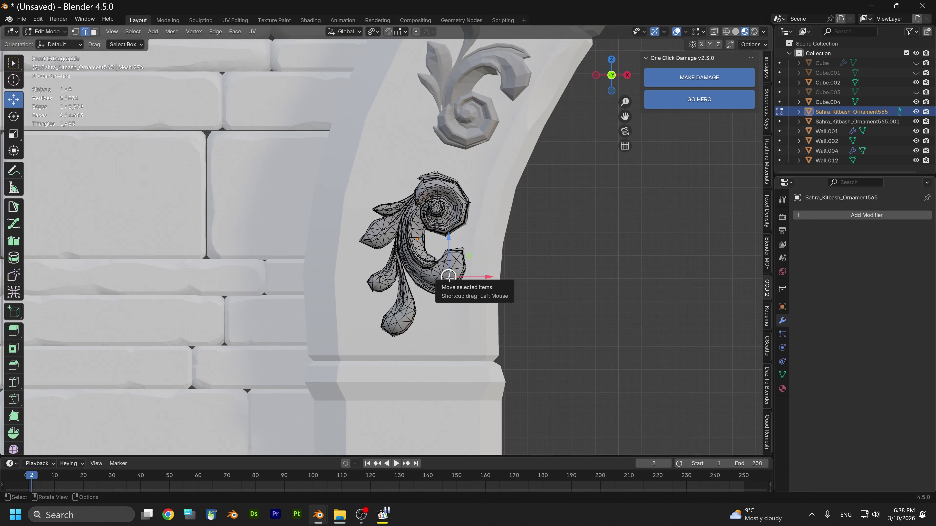
key("ctrl+KP_Add")
key("ctrl+KP_Add")
key("ctrl+KP_Add")
key("ctrl+KP_Add")
key("ctrl+KP_Add")
key("ctrl+KP_Add")
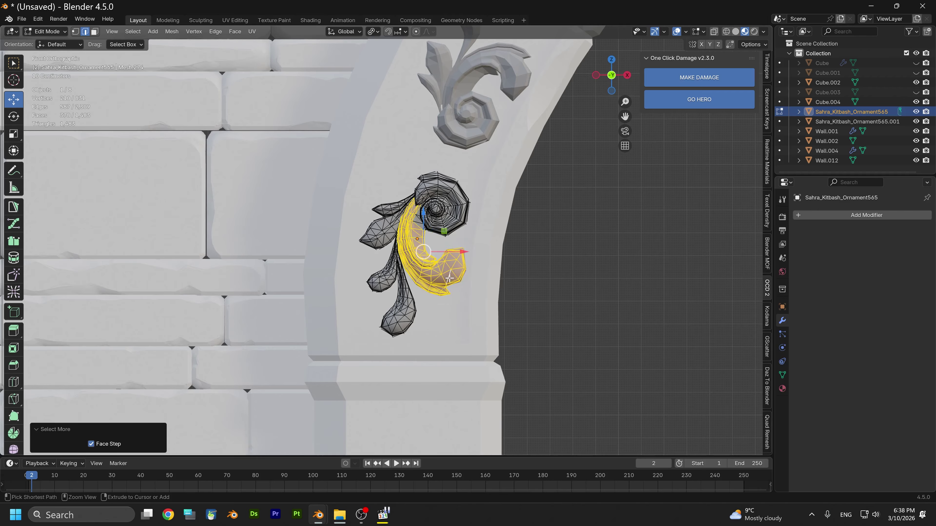
left_click(435, 292)
key("ctrl+KP_Add")
key("ctrl+KP_Add")
key("ctrl+KP_Add")
key("ctrl+KP_Add")
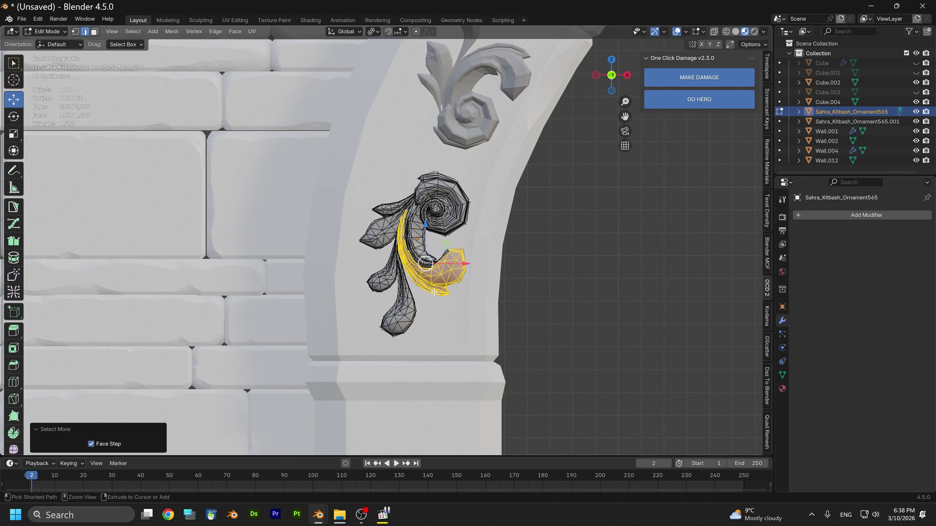
key("ctrl+KP_Subtract")
key("ctrl+KP_Subtract")
key("ctrl+KP_Subtract")
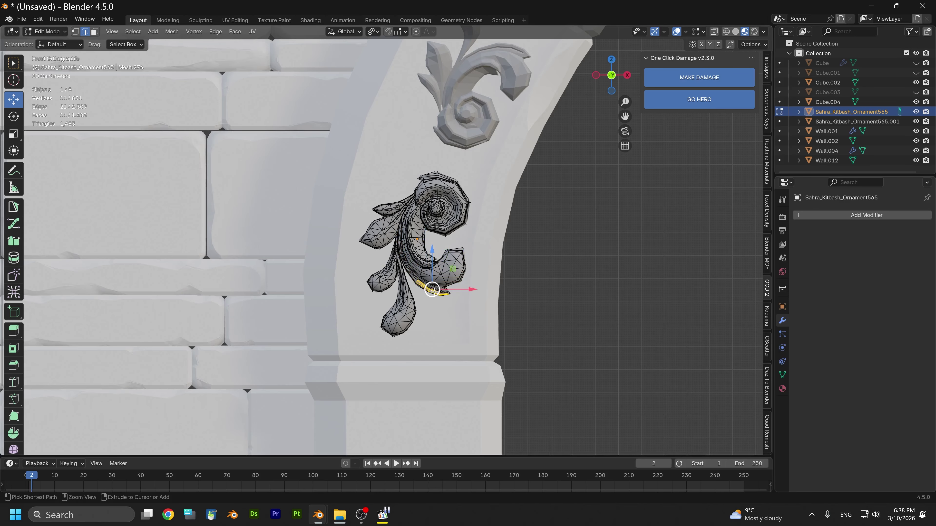
key("ctrl+KP_Add")
key("ctrl+KP_Add")
key("ctrl+KP_Add")
left_click(401, 299)
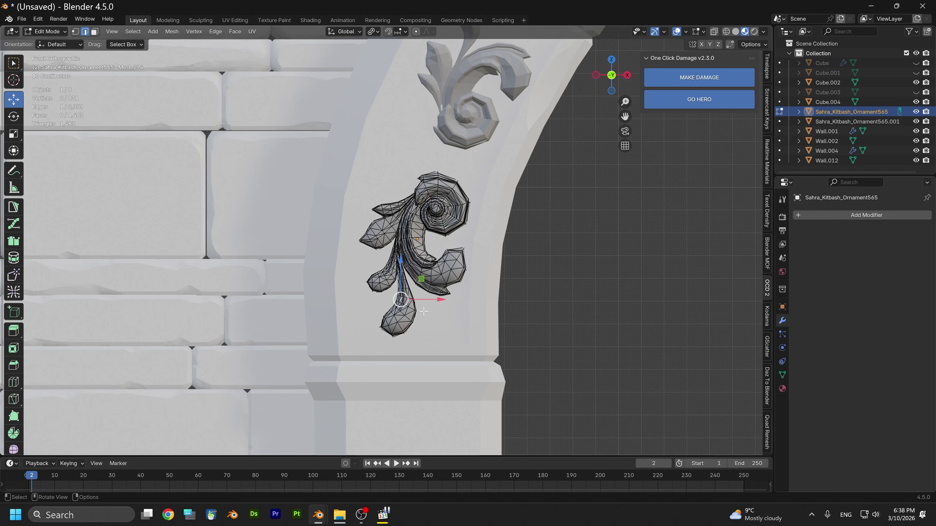
scroll(424, 311, "down", 2)
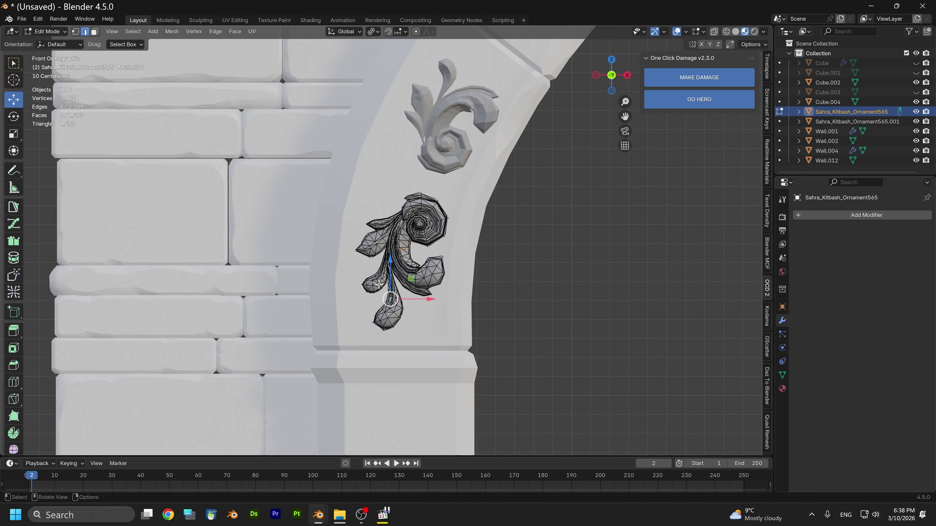
left_click(379, 285)
key("ctrl+KP_Add")
key("ctrl+KP_Add")
key("ctrl+KP_Add")
key("ctrl+KP_Add")
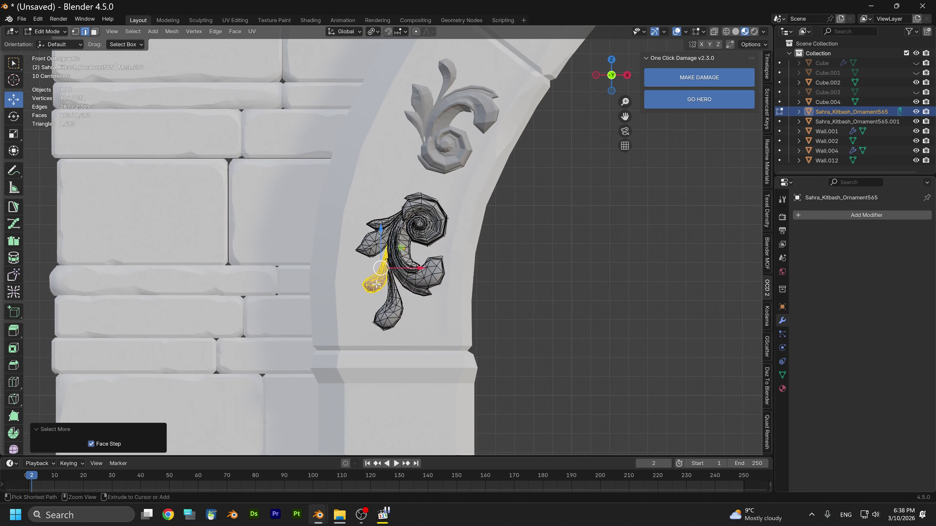
Duplicate the pair of pointed leaves on the scroll's outer side and move the copy below the curled tip
left_click(368, 247)
key("ctrl+KP_Add")
key("ctrl+KP_Add")
key("ctrl+KP_Add")
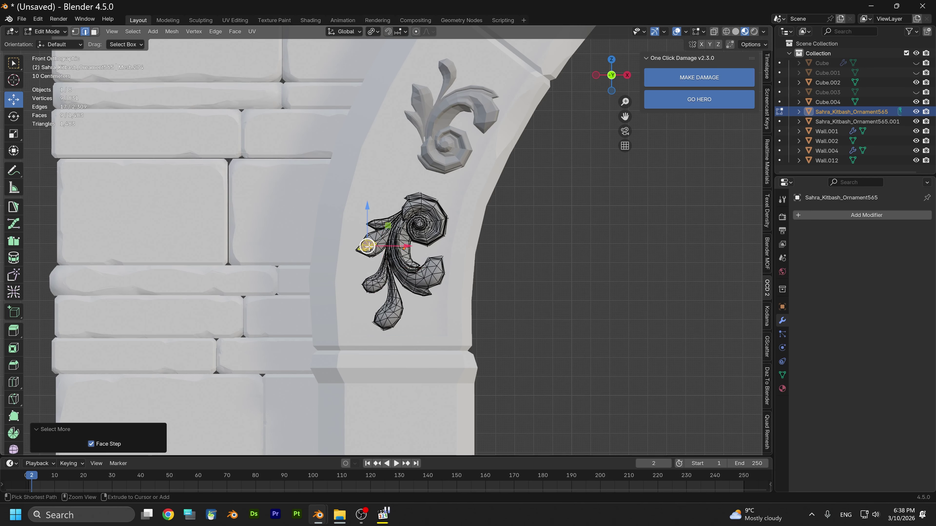
key("ctrl+KP_Add")
key("ctrl+KP_Add")
key("ctrl+KP_Add")
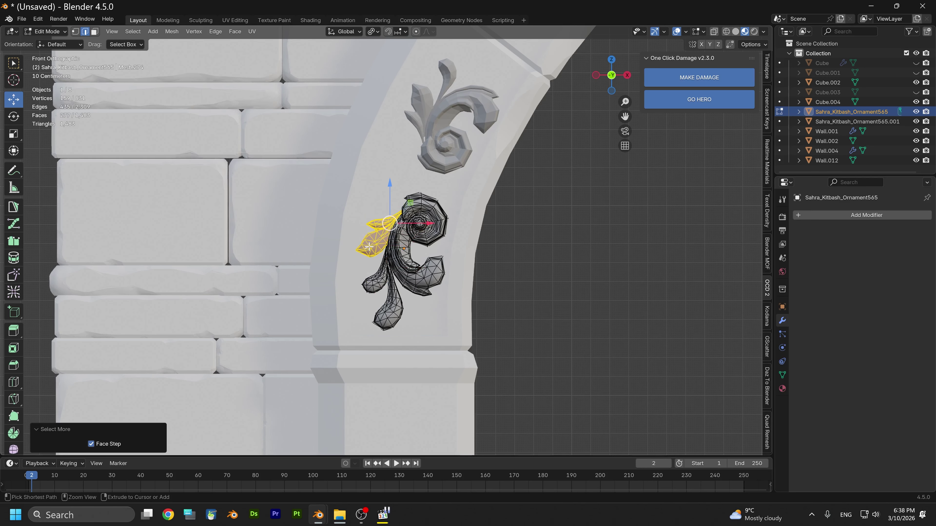
middle_click_drag(369, 247, 370, 261, "shift")
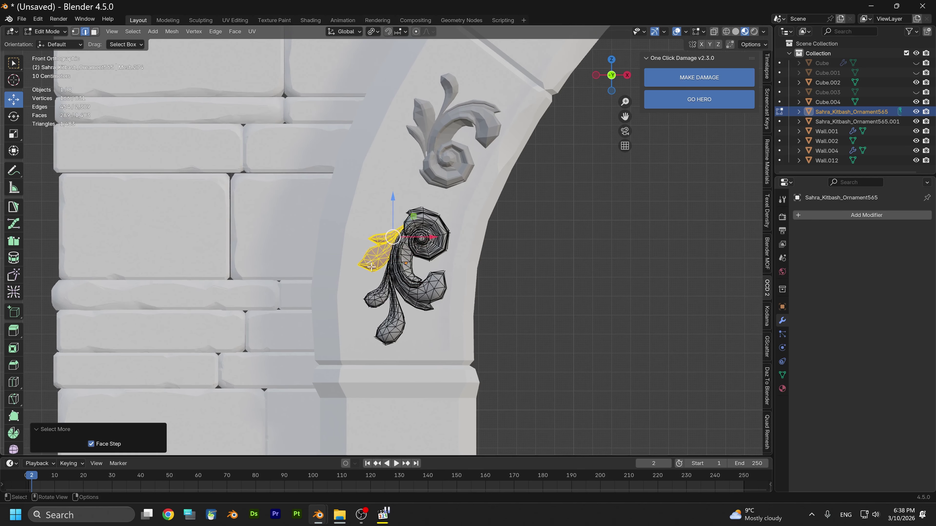
key("shift+d")
left_click(372, 268)
left_click_drag(399, 218, 465, 319)
Rotate the copied pointed leaves to fan out beside the rounded leaf, shifting them about 0.106 m along X
key("r")
left_click(437, 320)
key("r")
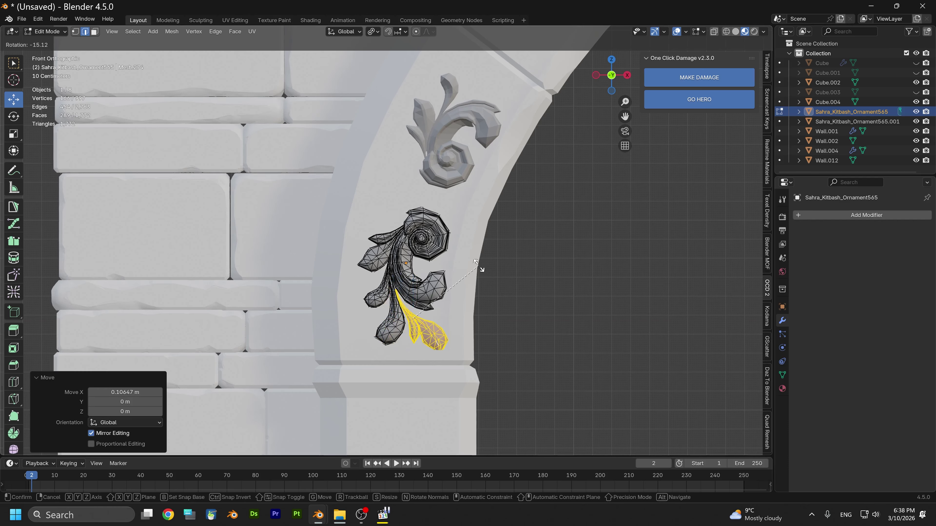
left_click(478, 266)
Fit the copied pointed leaves against the stem, moving them about -0.014 m along Y, slightly upward and about -0.01 m along X
left_click_drag(417, 299, 414, 290)
middle_click_drag(414, 290, 519, 286)
left_click_drag(519, 286, 521, 292)
middle_click_drag(521, 292, 578, 255)
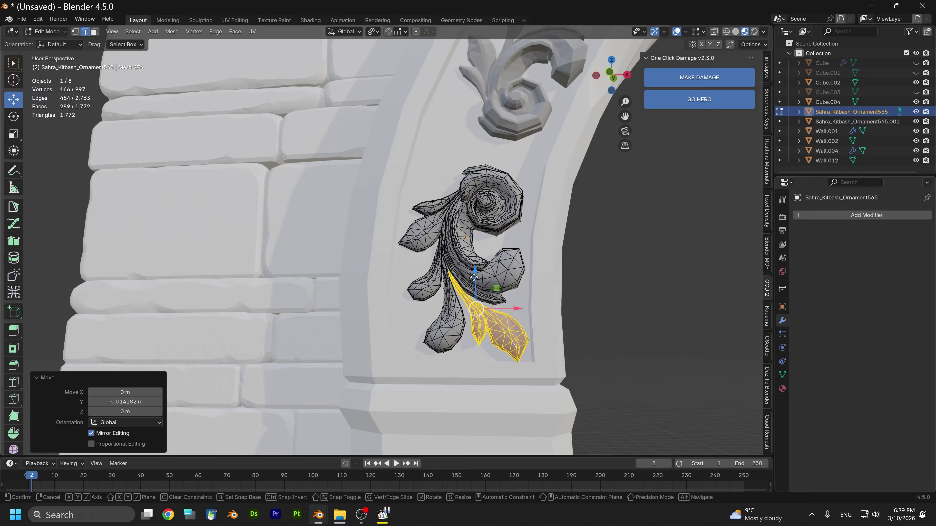
left_click_drag(475, 281, 476, 276)
left_click_drag(517, 305, 512, 305)
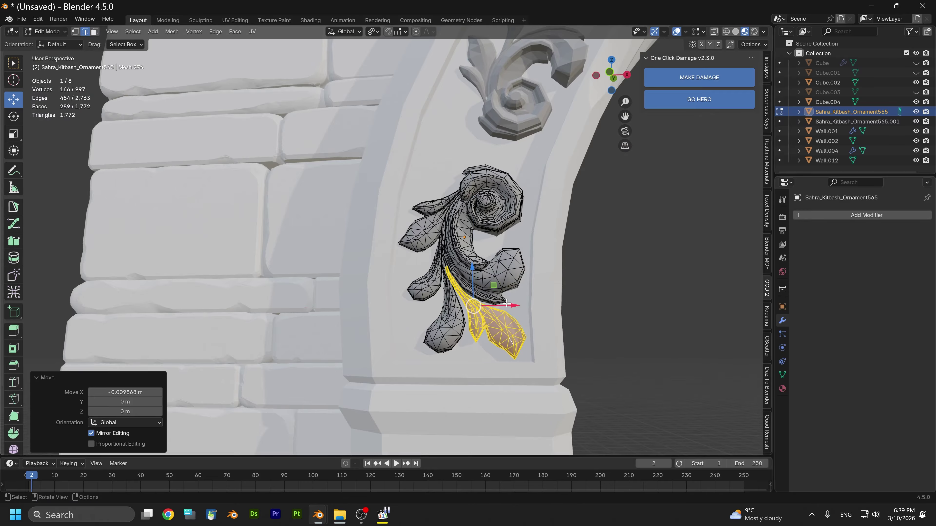
Extrude the open base edges of the copied pointed leaves up into the scroll's stem, then shift them about 0.013 m along Y
middle_click_drag(512, 305, 486, 302)
scroll(396, 249, "up", 6)
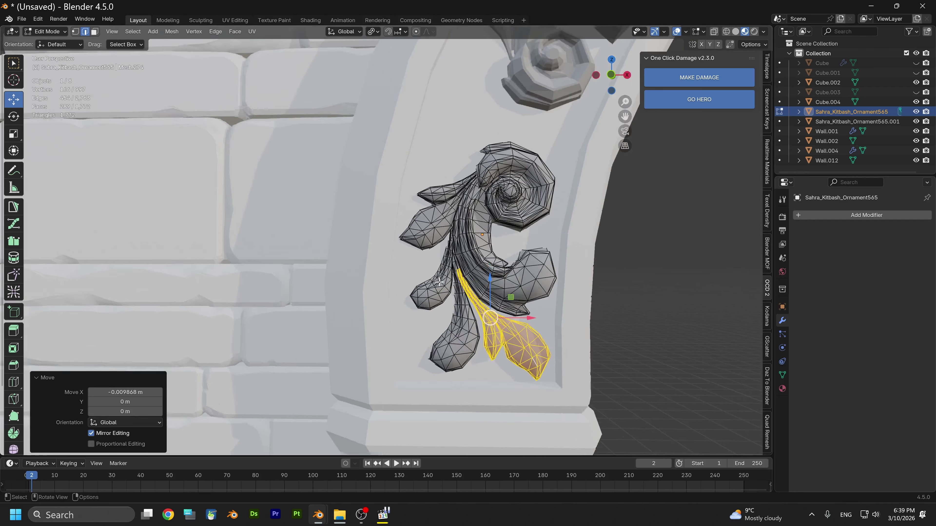
middle_click_drag(396, 249, 386, 320)
scroll(386, 320, "up", 4)
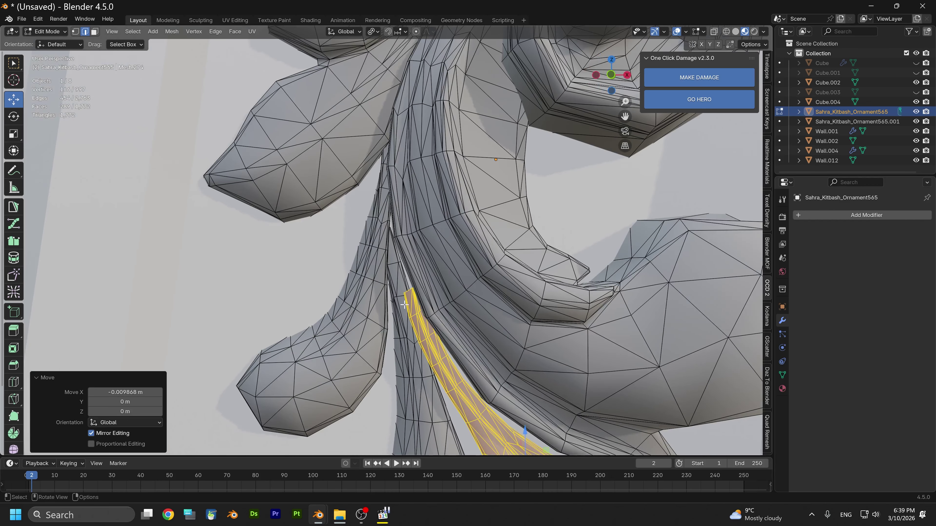
left_click(411, 291, "alt")
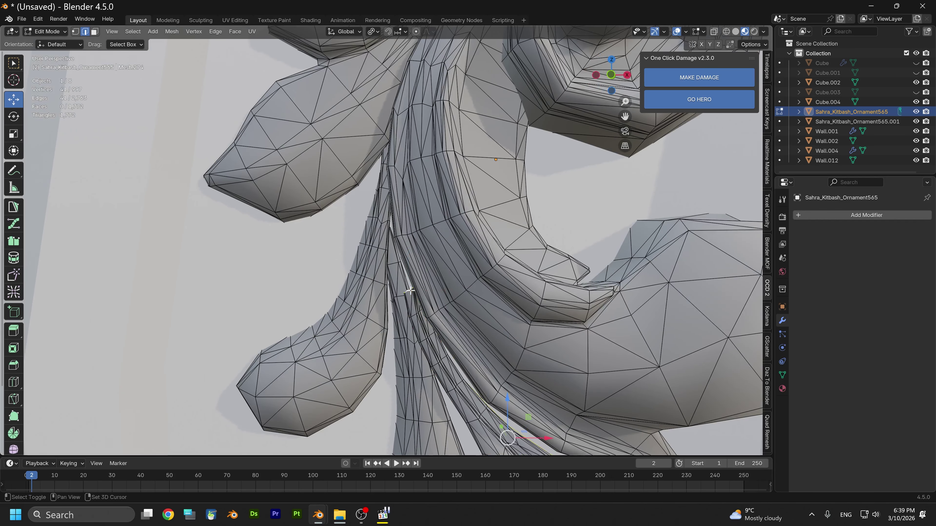
key("e")
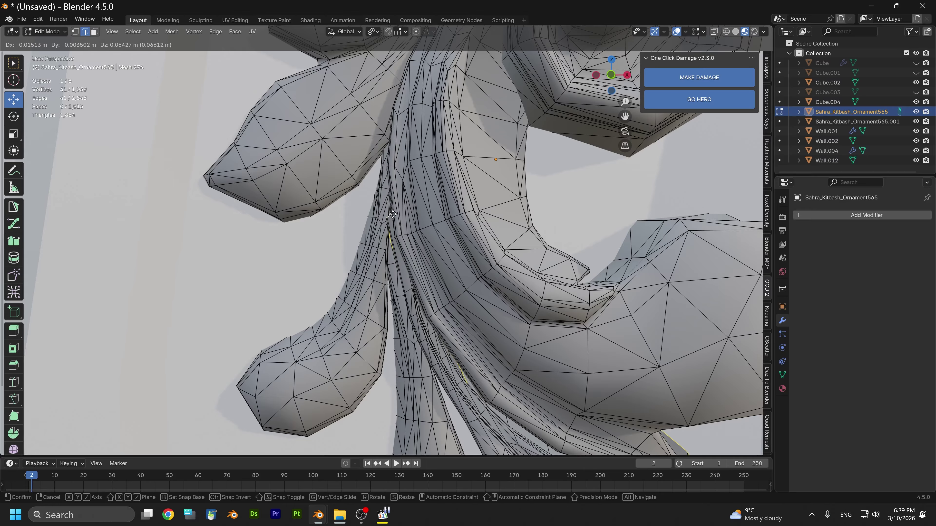
left_click(389, 200)
middle_click_drag(390, 200, 382, 266)
key("g")
key("y")
left_click(370, 295)
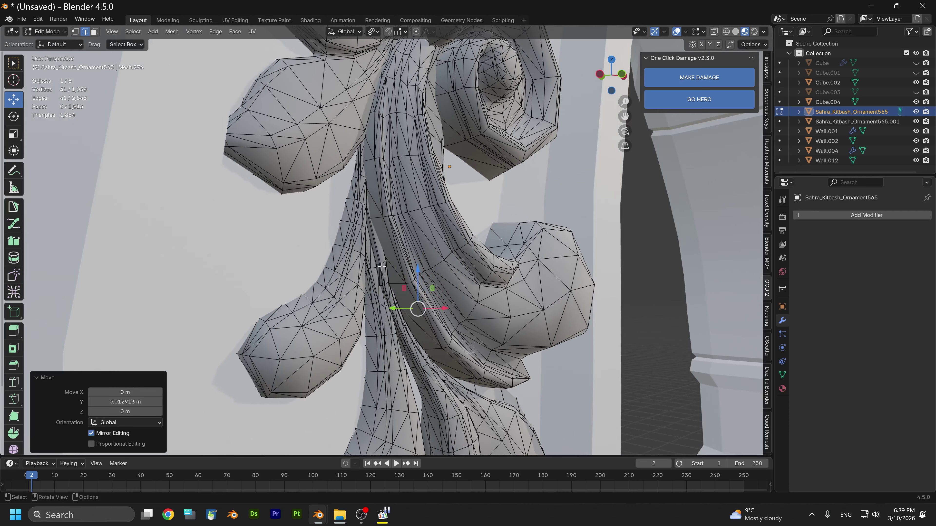
Refine the extruded leaf base by nudging one stem edge about -0.003 m along X and about 0.006 m along Y
left_click(382, 263)
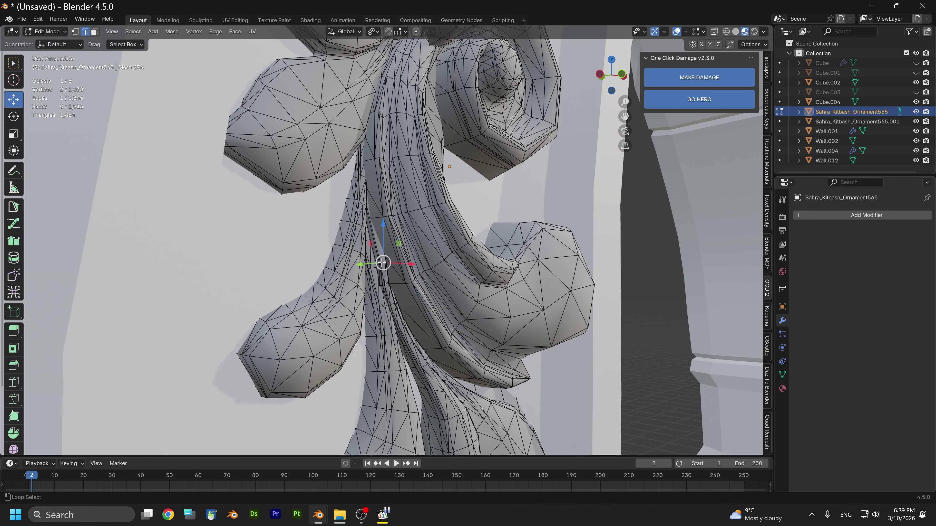
key("g")
key("g")
left_click(379, 264)
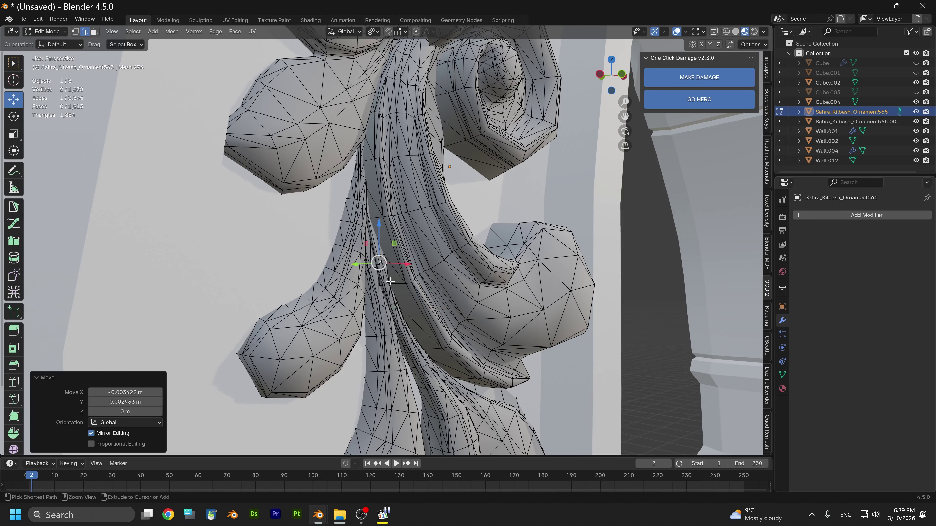
left_click(382, 271)
key("ctrl+z")
left_click_drag(367, 264, 364, 262)
scroll(364, 262, "down", 3)
middle_click_drag(364, 262, 427, 266)
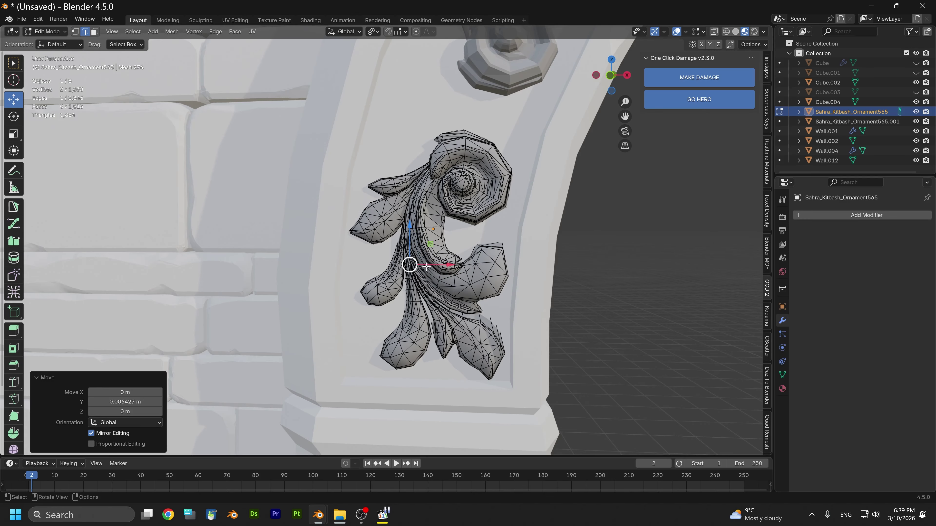
Return to Object Mode and show the arch in solid viewport shading, with the lower scroll ornament selected
left_click(610, 75)
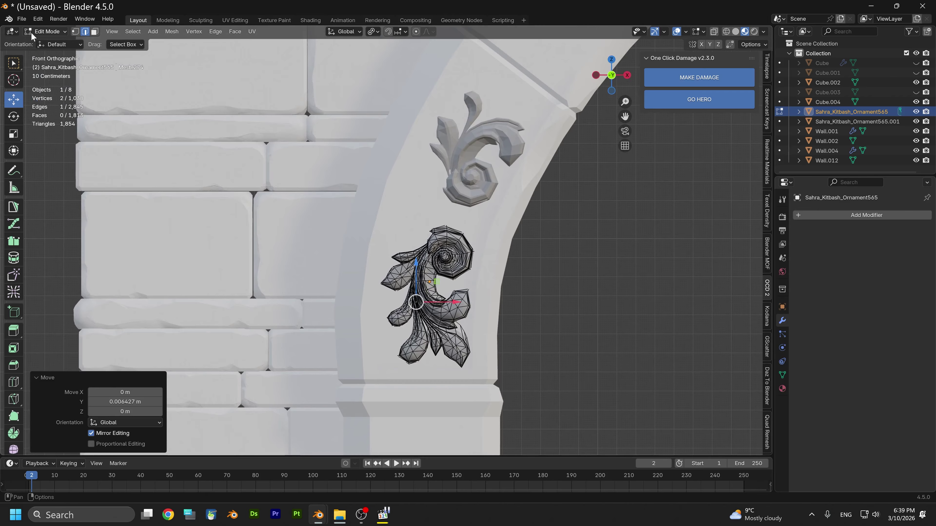
left_click(47, 32)
left_click(51, 46)
scroll(438, 246, "down", 1)
left_click(547, 285)
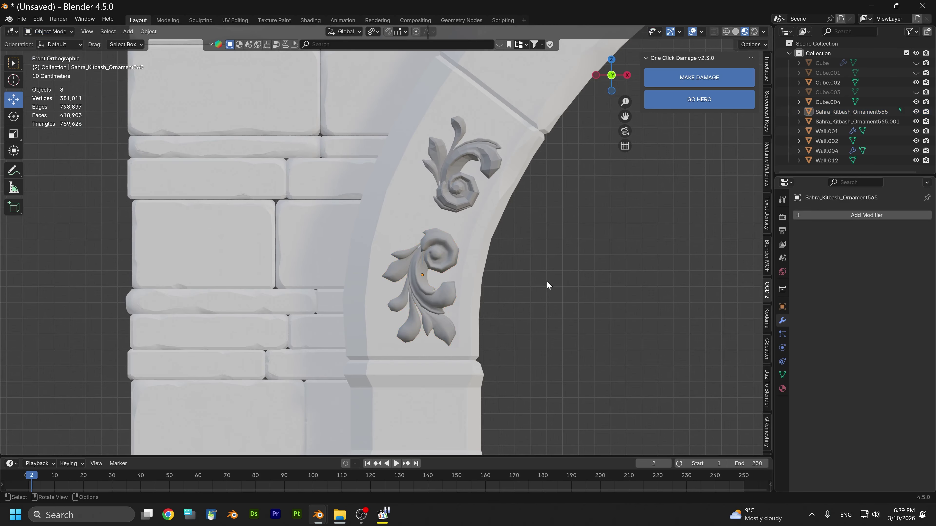
left_click(739, 31)
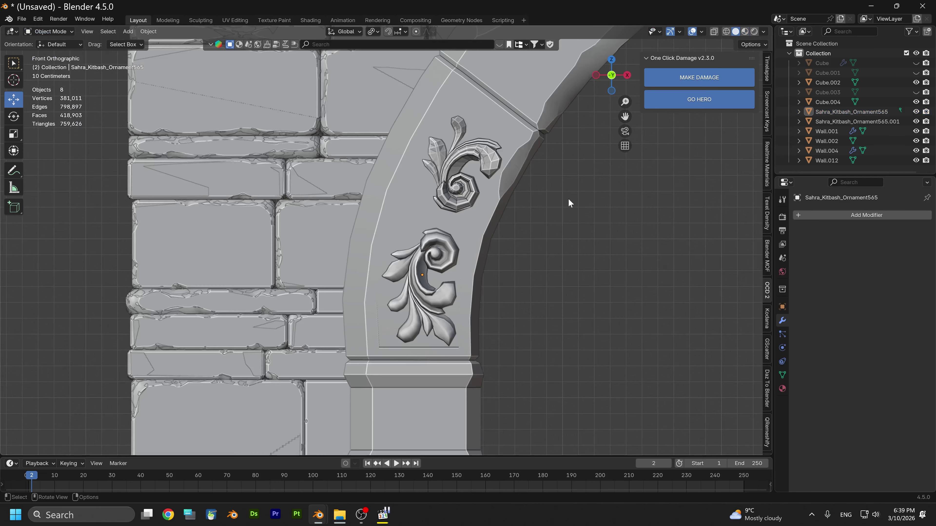
scroll(568, 199, "up", 3)
mouse_move(450, 291)
middle_mouse_down()
mouse_move(436, 290)
mouse_move(458, 295)
middle_mouse_up()
left_click(457, 292)
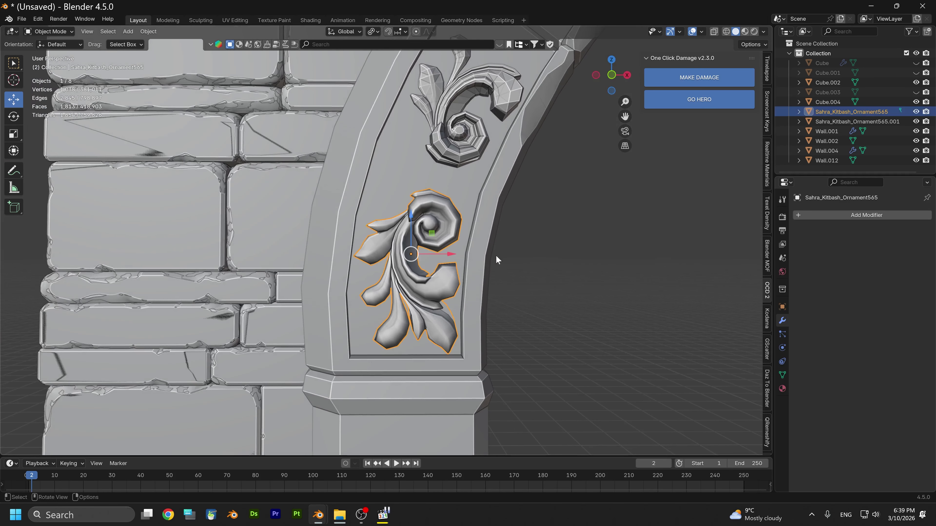
left_click_drag(446, 254, 442, 247)
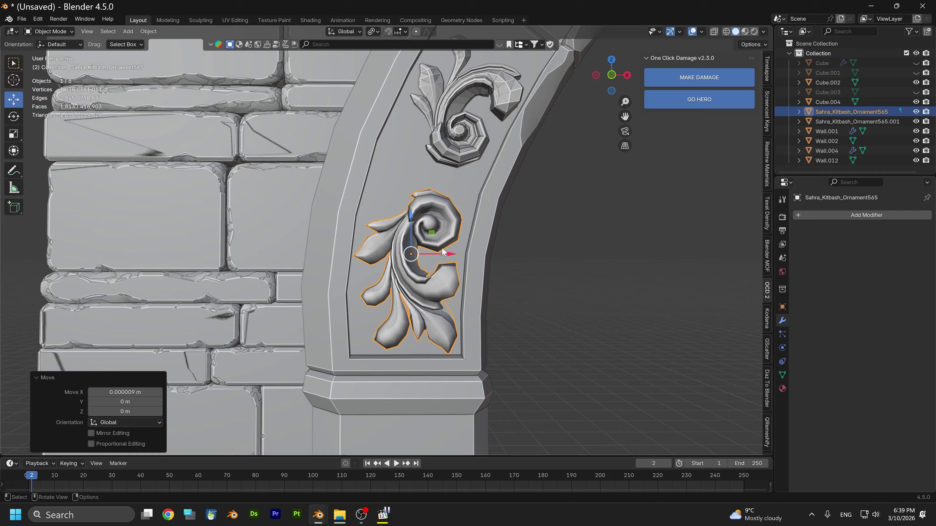
Delete the upper scroll ornament from the arch in front view
left_click(613, 75)
left_click(461, 127)
right_click(454, 141)
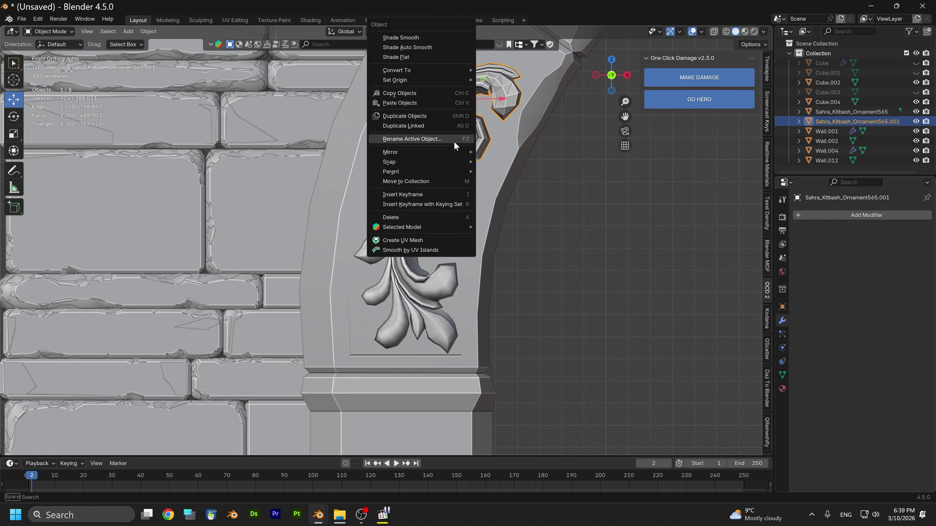
left_click(390, 218)
Duplicate the lower scroll ornament in place and move the copy about 0.57 m up along Z
left_click(412, 251)
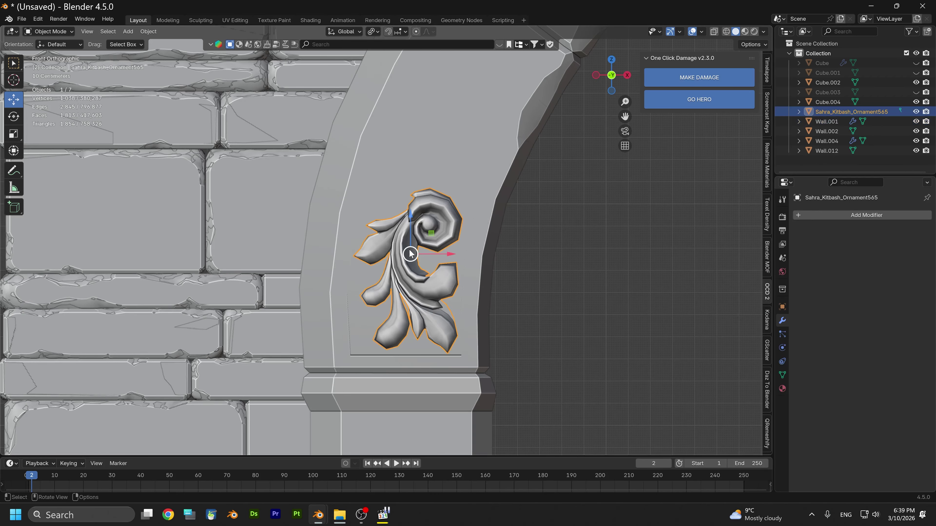
key("shift+d")
key("Escape")
middle_click_drag(436, 186, 432, 226, "shift")
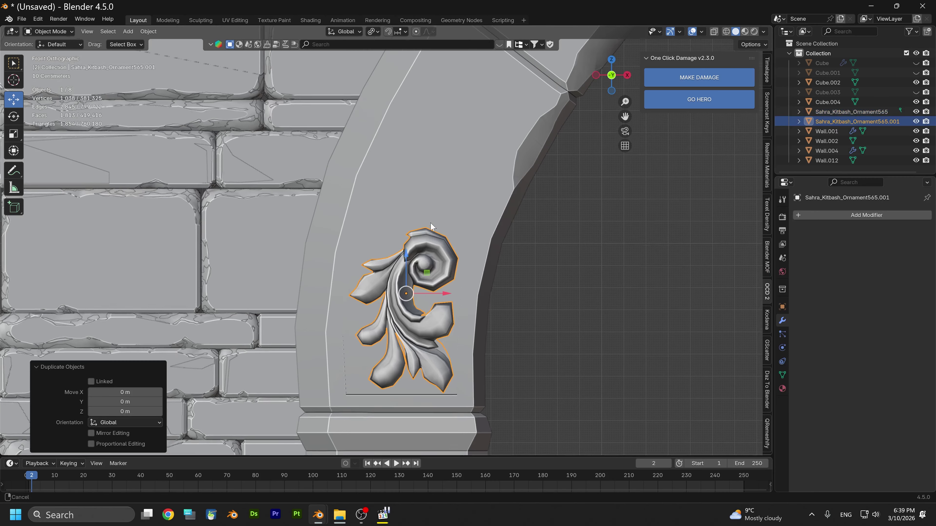
left_click_drag(403, 264, 356, 162)
Mirror the copied ornament across global Z and rotate it about 33.7° to follow the arch's curve
left_click(148, 31)
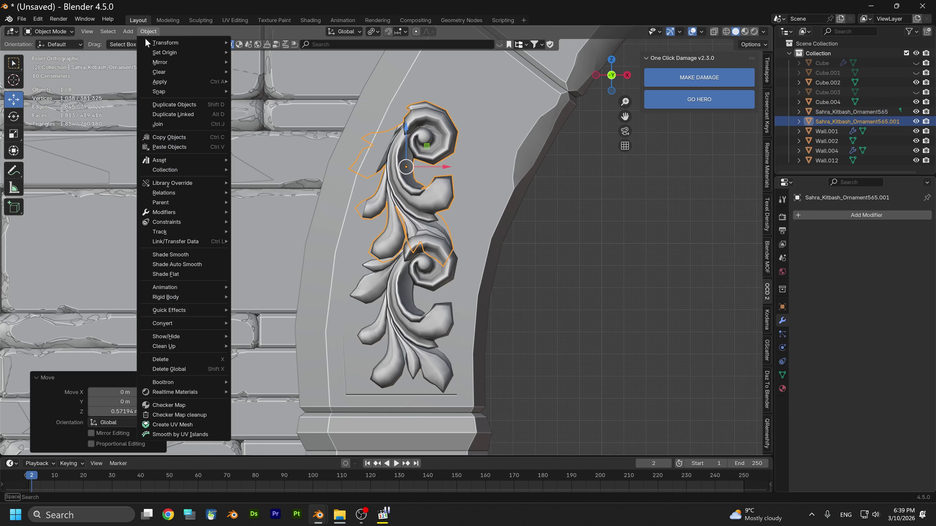
mouse_move(174, 63)
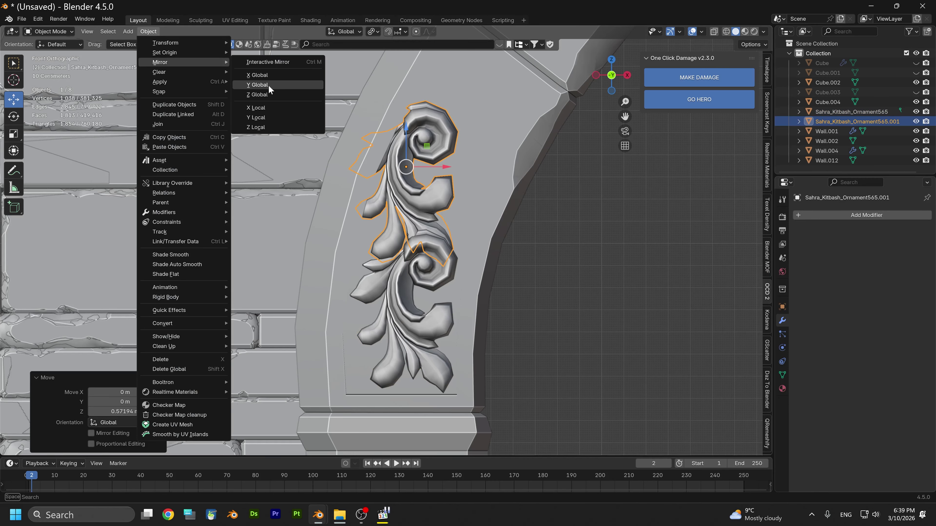
left_click(270, 95)
middle_click_drag(349, 153, 347, 194, "shift")
key("r")
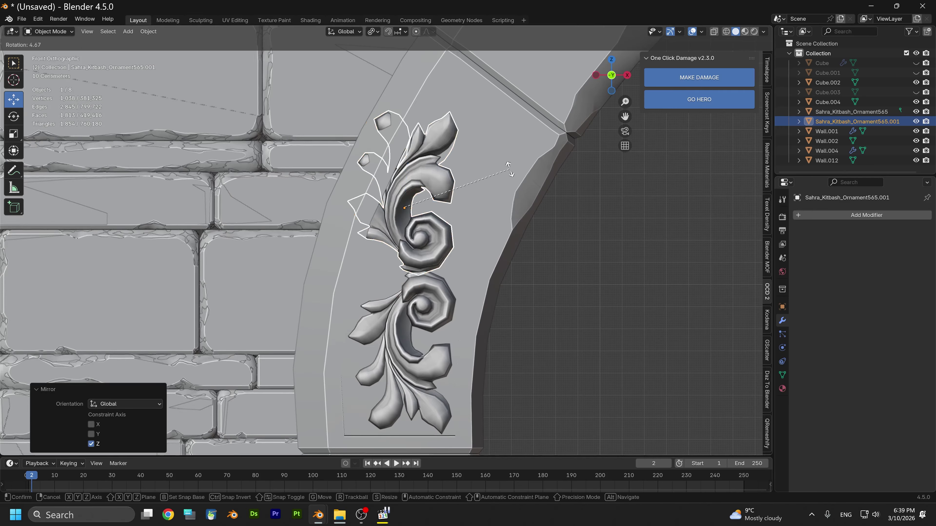
left_click(437, 207)
Position the mirrored ornament on the arch panel, moving it about 0.16 m along X and about 0.048 m along Z
key("g")
key("x")
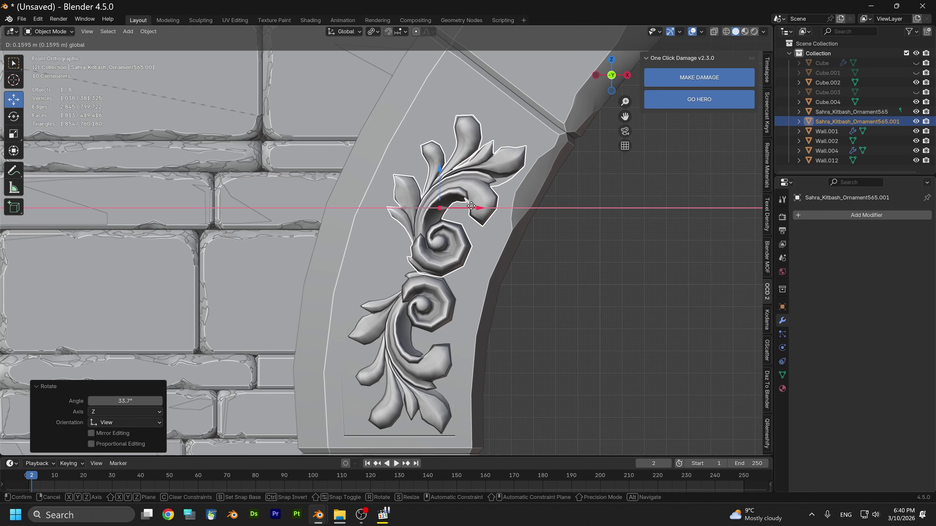
left_click(471, 205)
key("g")
key("z")
left_click(476, 180)
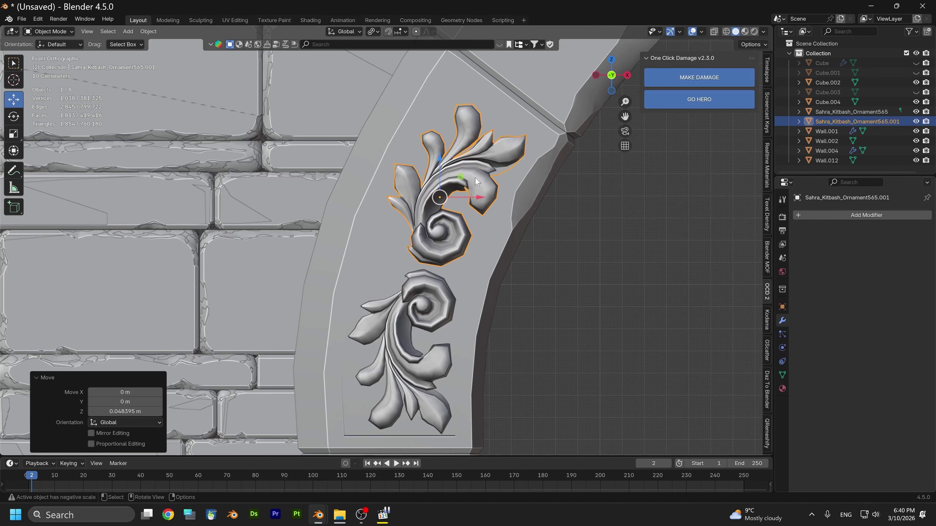
Rotate the upper ornament a further 4.13° and shift it slightly along X toward the arch opening
key("r")
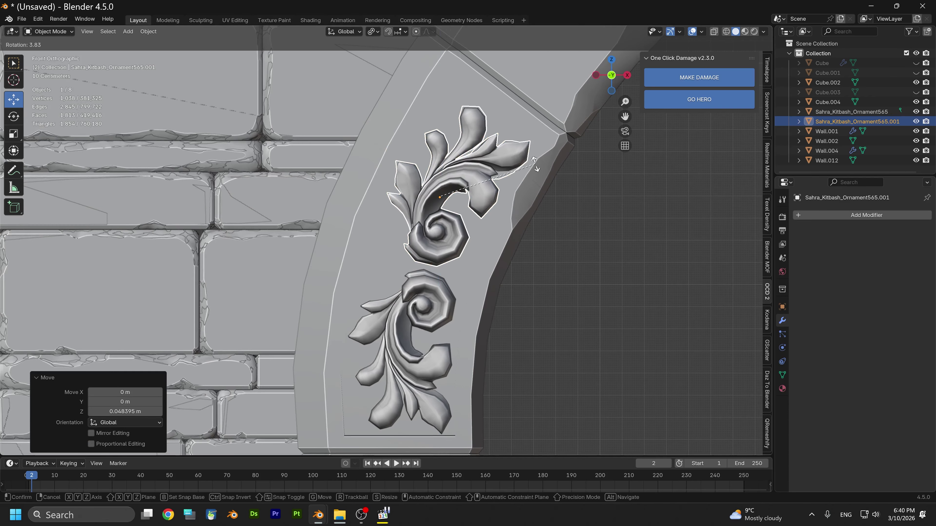
left_click(490, 188)
key("g")
key("x")
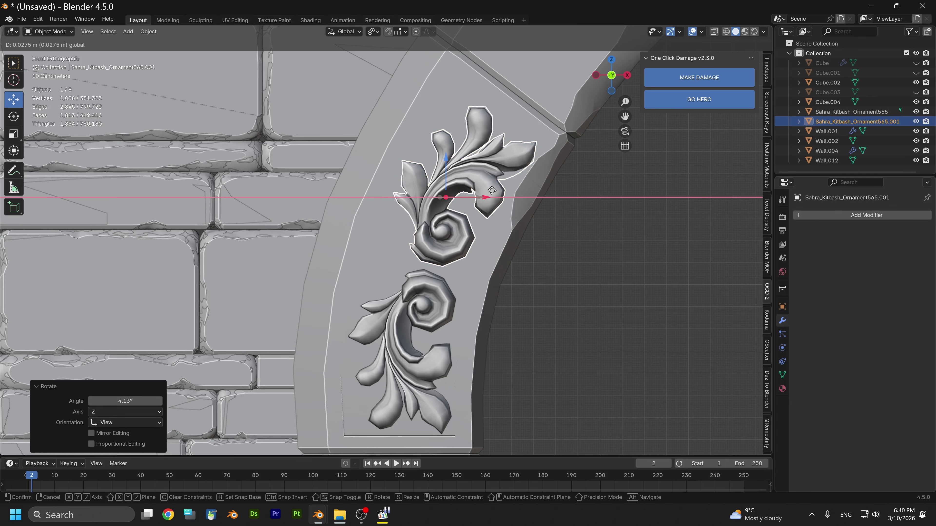
left_click(496, 191)
Move the upper ornament about -0.01 m along X and raise it about 0.06 m along Z
middle_click_drag(495, 191, 451, 223)
key("g")
key("x")
left_click(442, 204)
key("g")
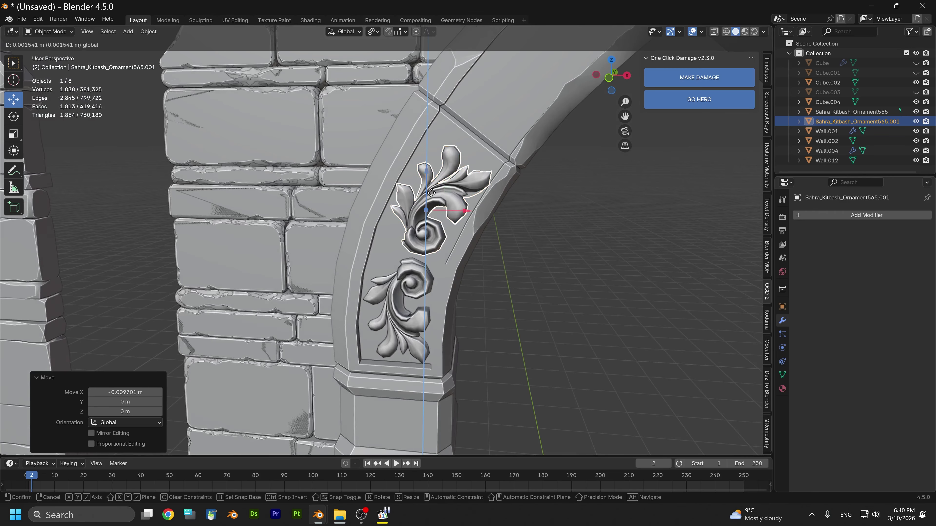
key("z")
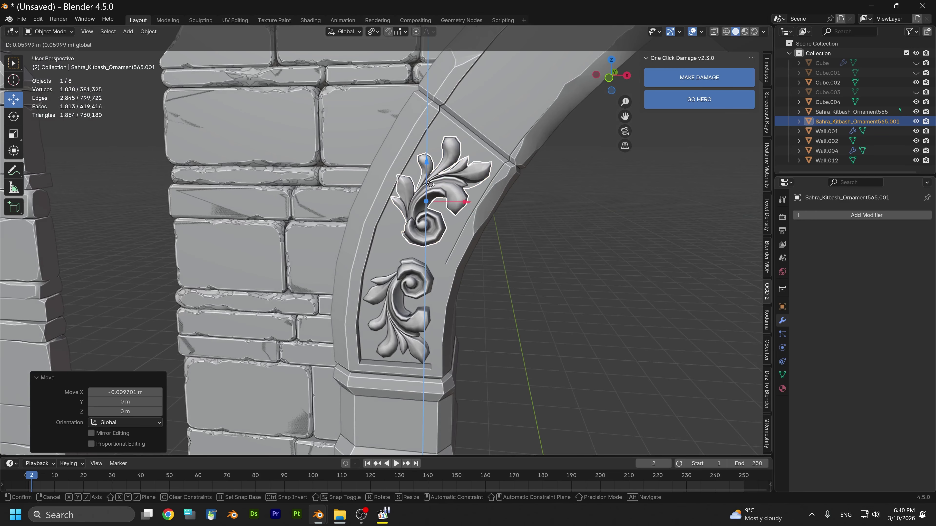
left_click(430, 184)
Center the upper ornament in its panel by moving it about 0.022 m along X, rotating it -2° and moving it 0.014 m more
middle_click_drag(431, 185, 417, 226)
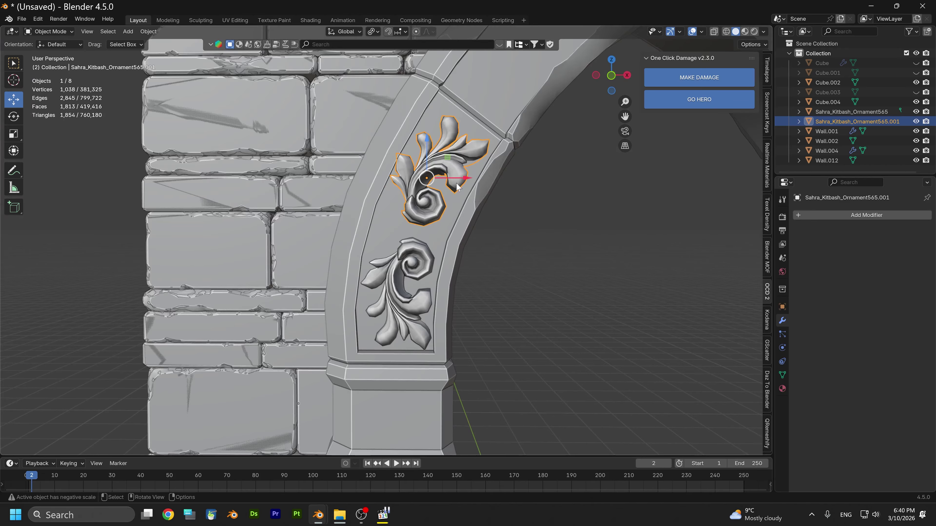
left_click_drag(464, 178, 469, 179)
middle_click_drag(469, 179, 473, 198)
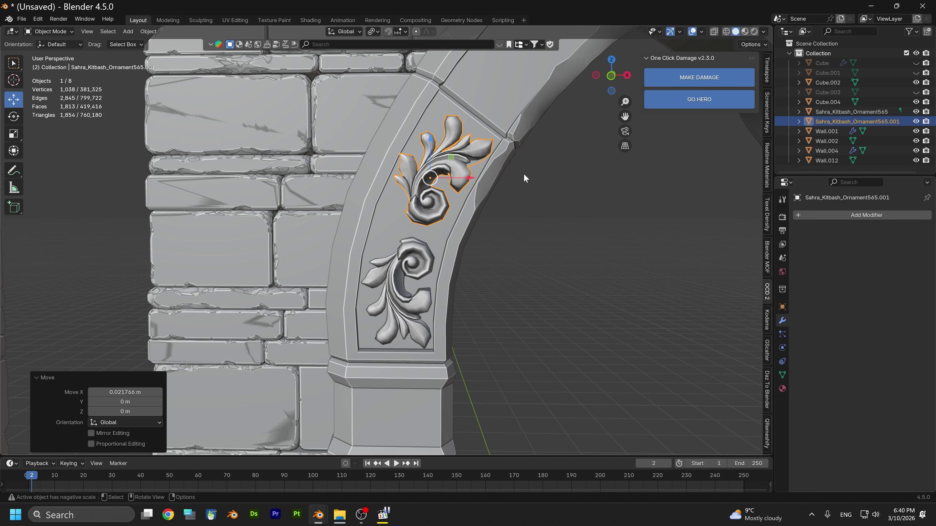
key("r")
left_click(476, 181)
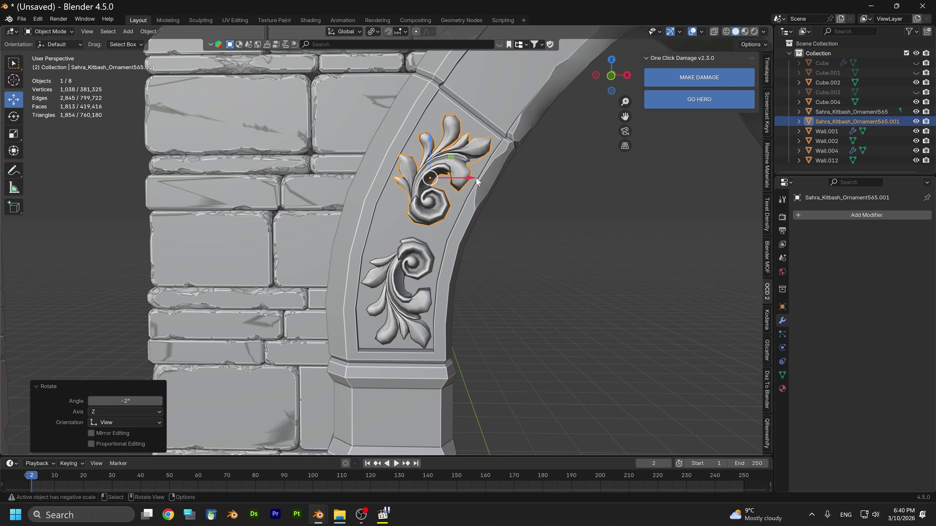
left_click_drag(476, 177, 478, 177)
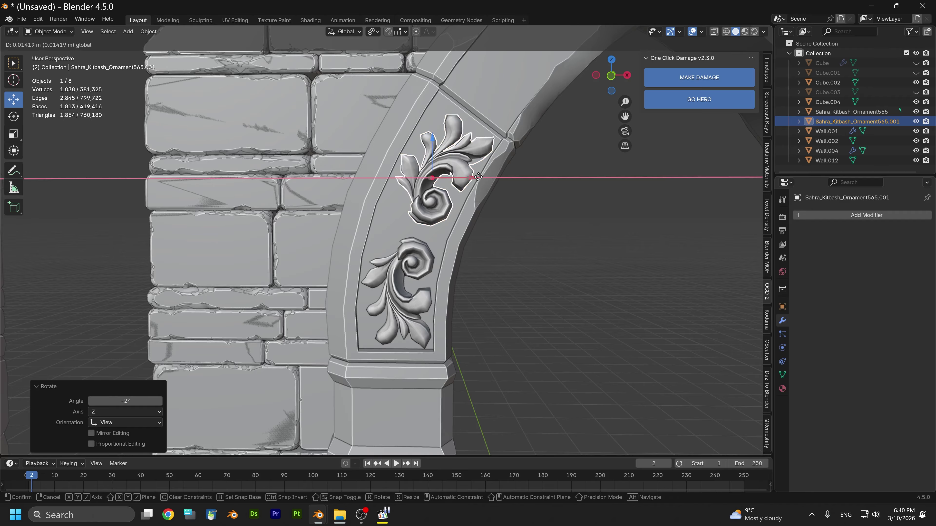
left_click_drag(478, 177, 478, 177)
mouse_move(489, 240)
middle_mouse_down()
mouse_move(499, 217)
mouse_move(488, 239)
middle_mouse_up()
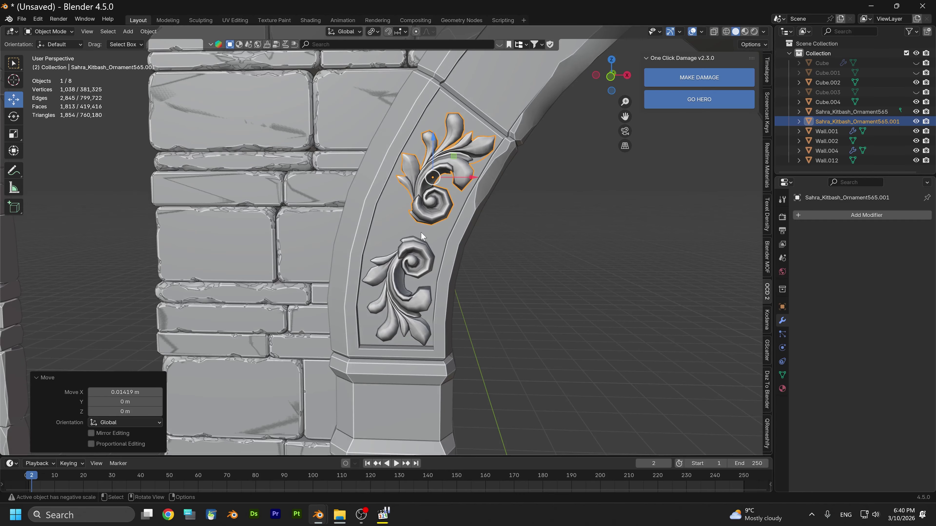
Switch to the 600 Architectural Kitbash file and copy the small fan-shaped leaf ornament Sahra_Kitbash_Ornament237 from the library
middle_click_drag(421, 233, 460, 196)
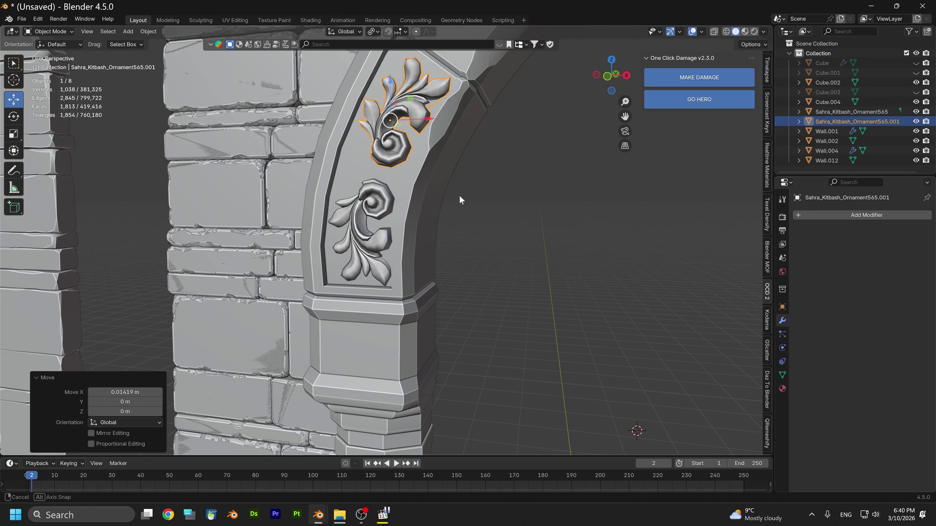
left_click(607, 76)
scroll(370, 184, "down", 5)
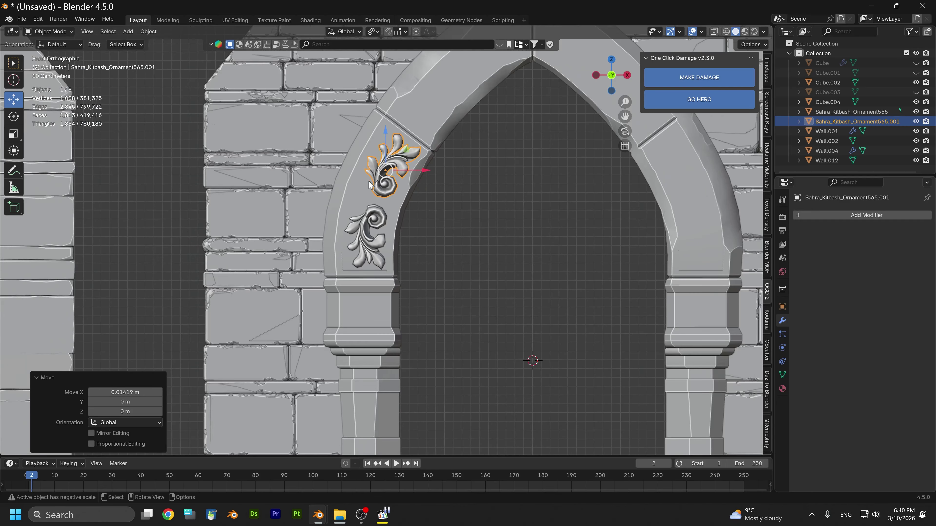
middle_click_drag(418, 271, 437, 200, "shift")
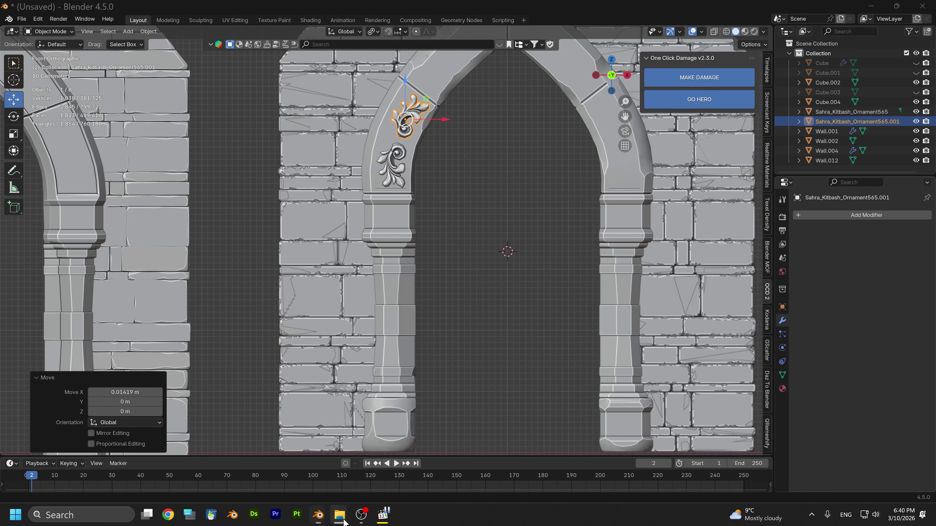
mouse_move(318, 515)
left_click(424, 466)
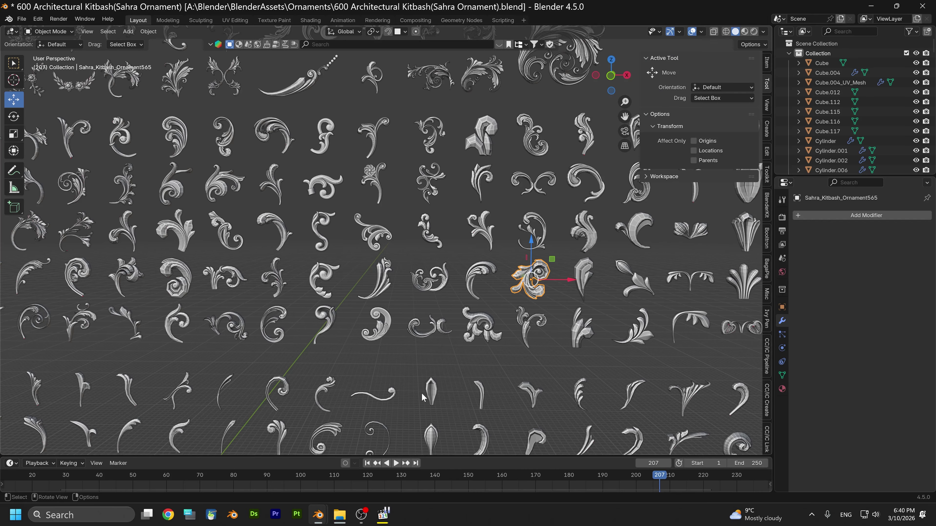
scroll(433, 387, "up", 2)
scroll(433, 383, "down", 2)
scroll(426, 338, "up", 3, "shift")
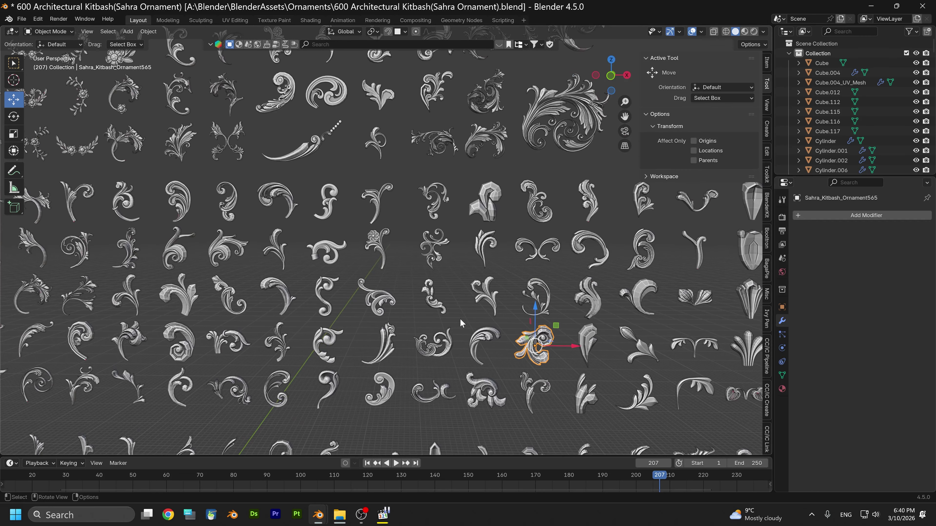
scroll(426, 318, "down", 2)
middle_click_drag(313, 163, 430, 291, "shift")
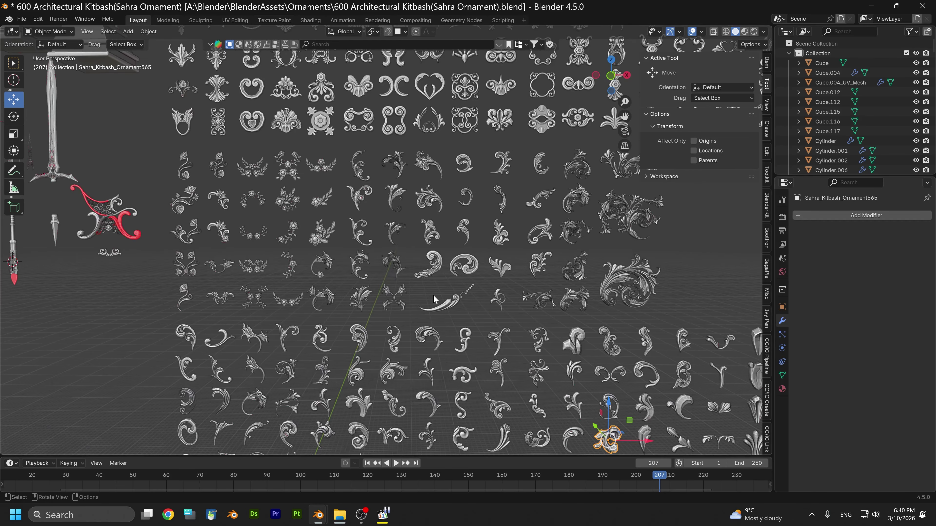
scroll(430, 291, "down", 10, "shift")
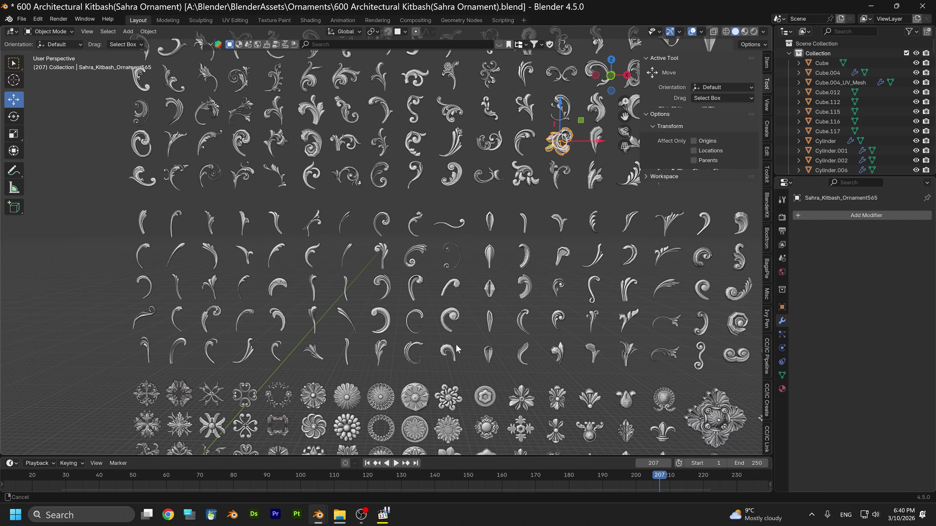
scroll(408, 287, "up", 1)
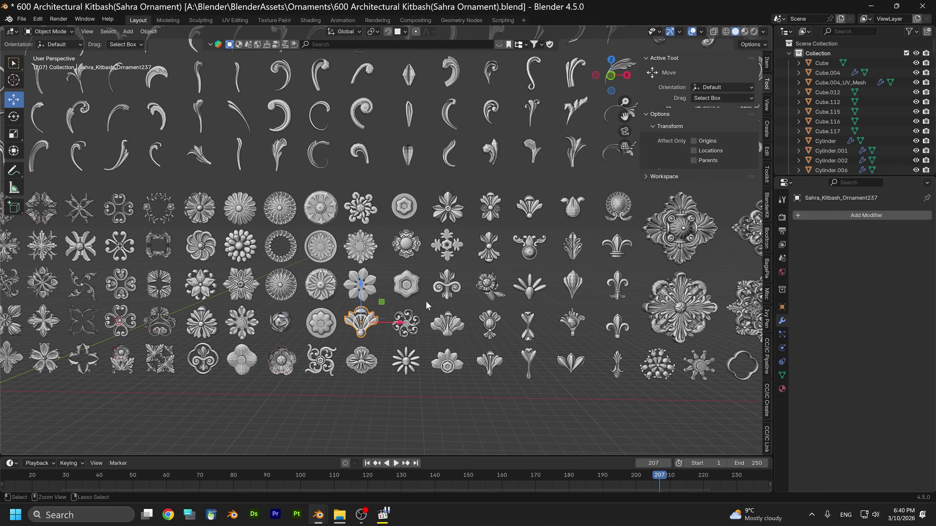
key("ctrl+c")
Paste the fan-shaped ornament into the unsaved arch scene and snap it to the 3D cursor
mouse_move(318, 515)
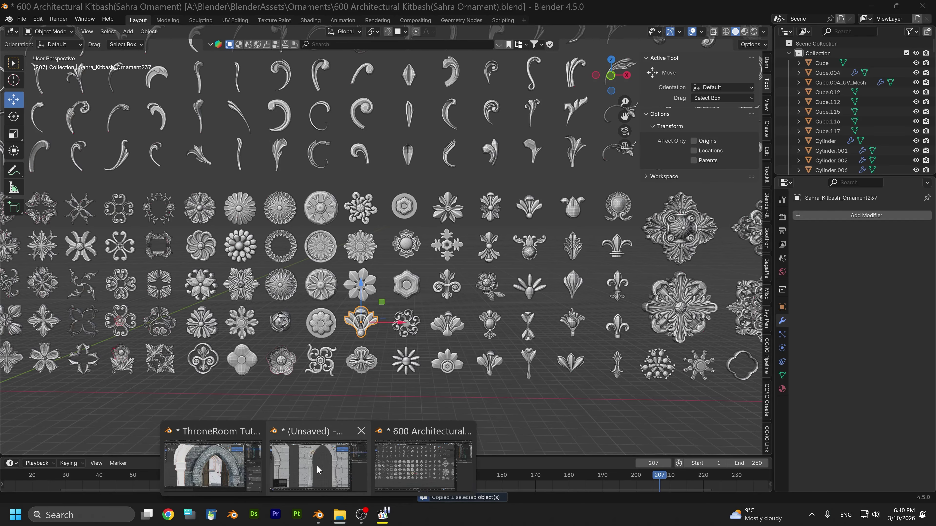
left_click(322, 451)
key("ctrl+v")
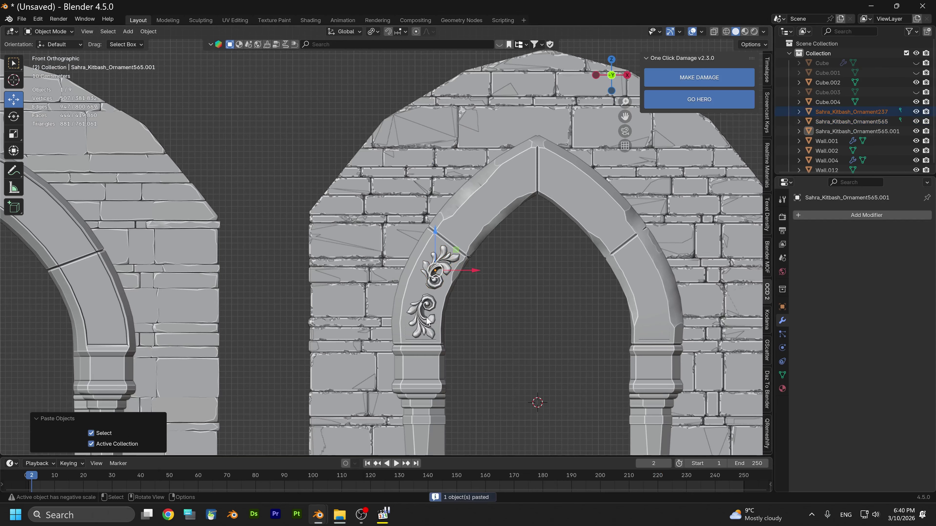
scroll(482, 315, "down", 3)
key("shift+s")
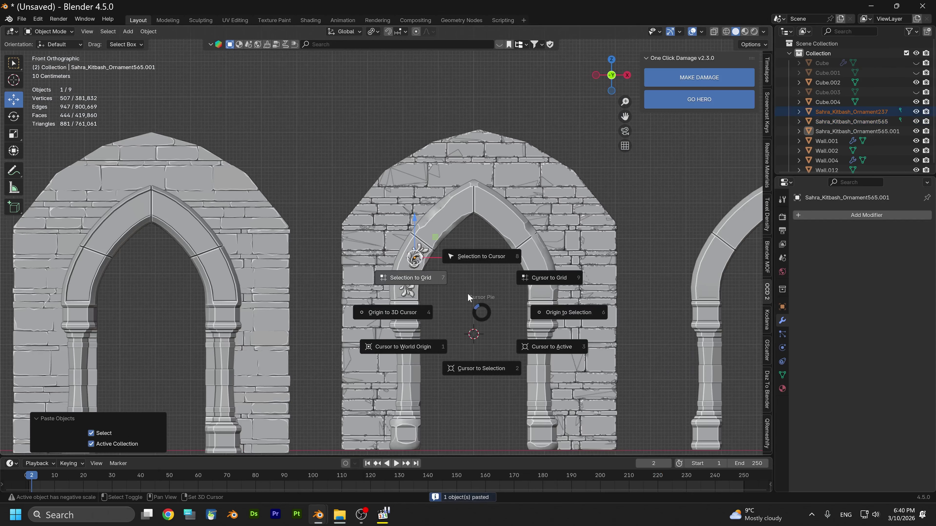
left_click(475, 259)
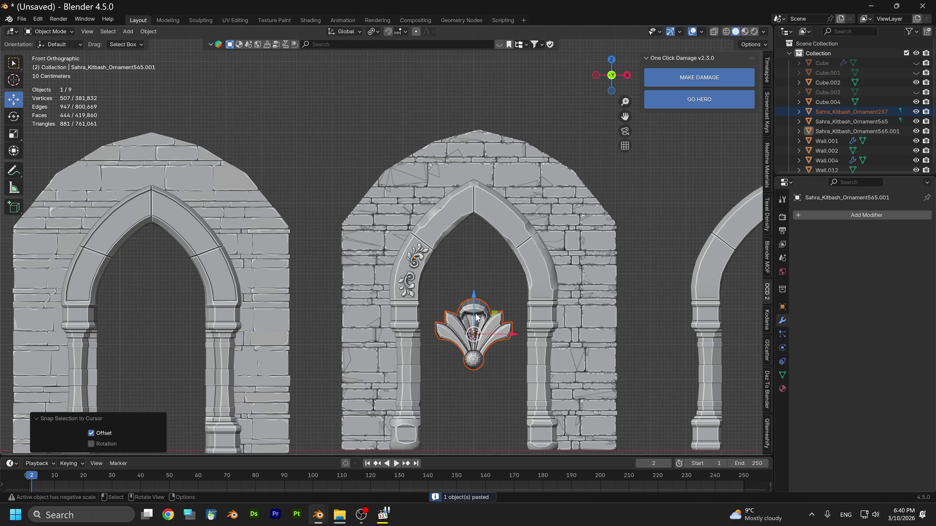
Raise the pasted fan ornament into the upper arch opening and scale it to about 0.493
left_click_drag(475, 314, 476, 236)
key("s")
left_click(514, 307)
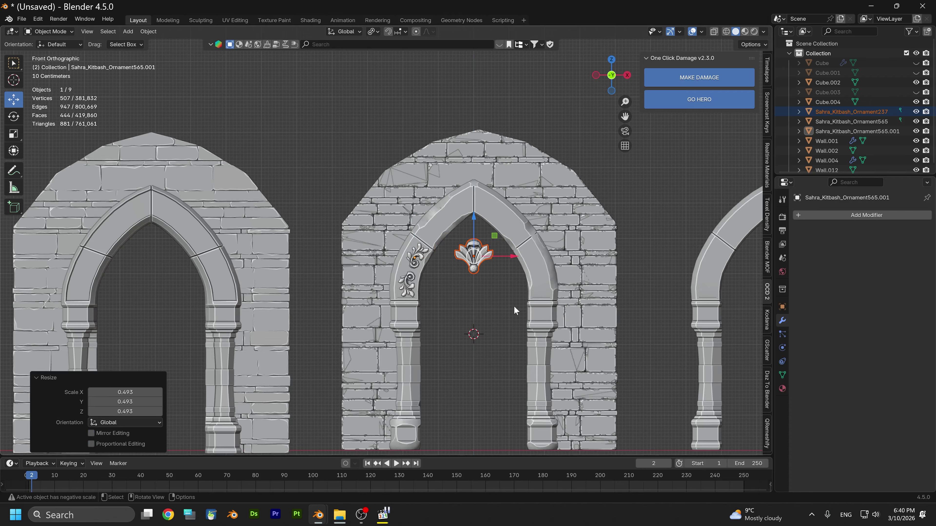
Move the fan ornament about -1.991 m along X and about -0.685 m along Y, in front of the scroll ornaments
key("g")
key("x")
left_click(447, 308)
middle_click_drag(447, 307, 403, 292)
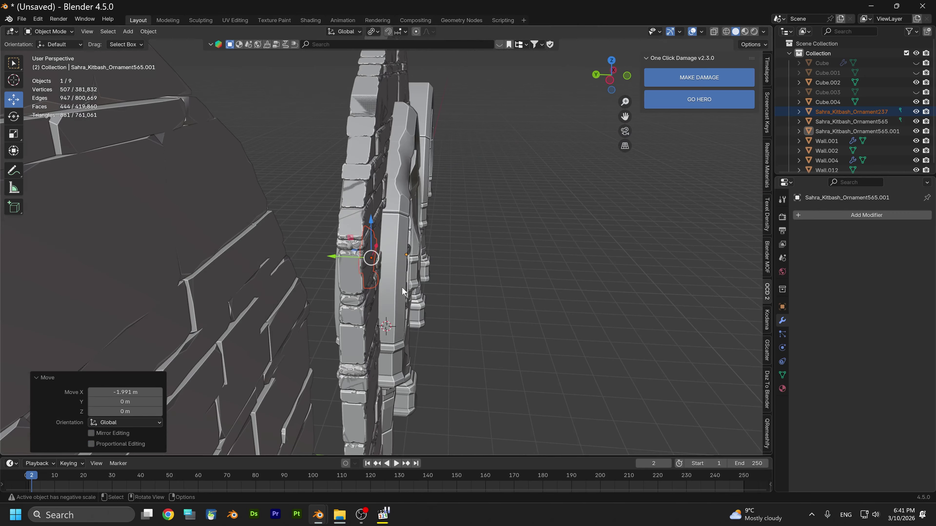
key("g")
key("y")
left_click(505, 297)
middle_click_drag(505, 297, 488, 239)
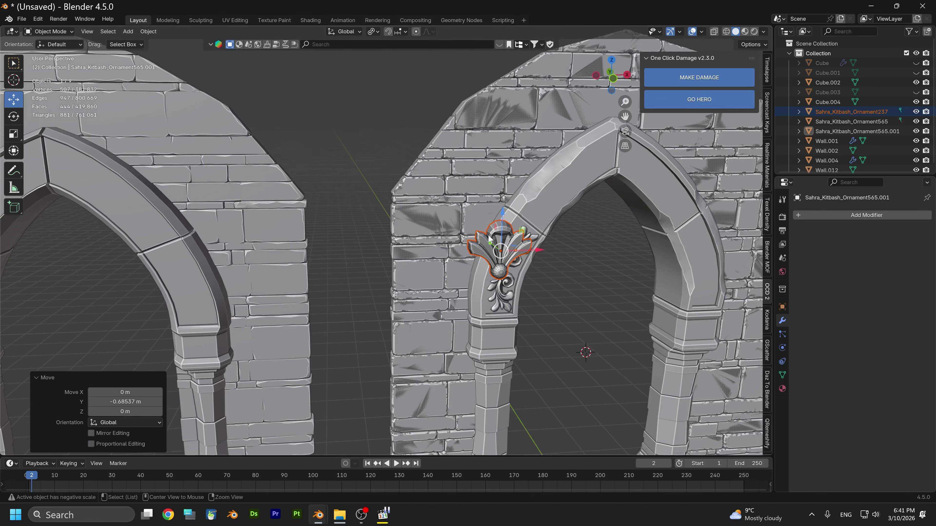
In front view, rotate the fan ornament -69.5° and scale it down to about 0.381
left_click(615, 72)
scroll(392, 253, "up", 5)
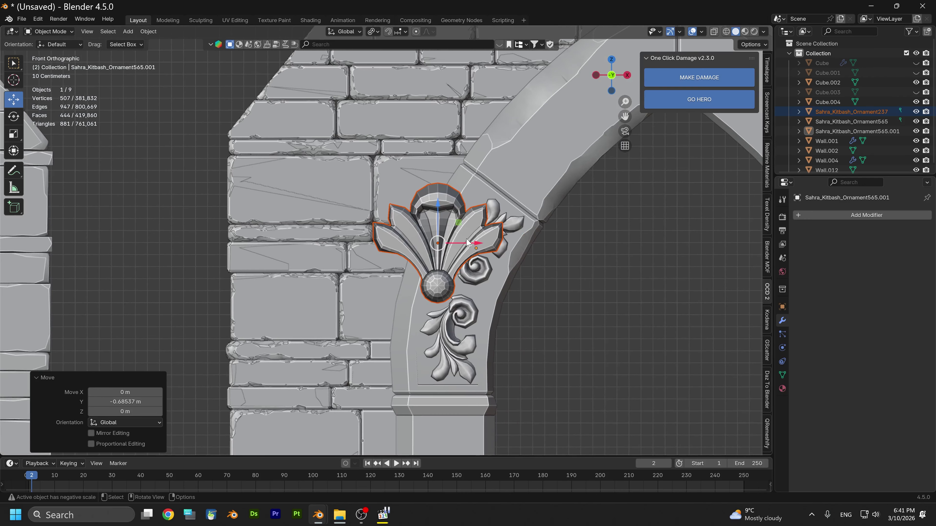
key("r")
left_click(447, 204)
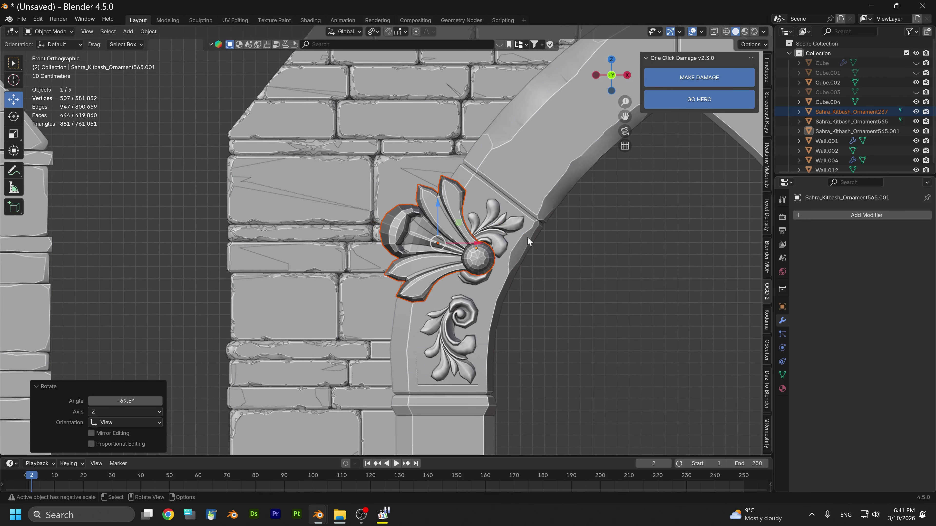
key("s")
left_click(473, 246)
Place the fan ornament between the two scrolls, moving it about -0.33 m along Z and 0.055 m along X
key("g")
key("z")
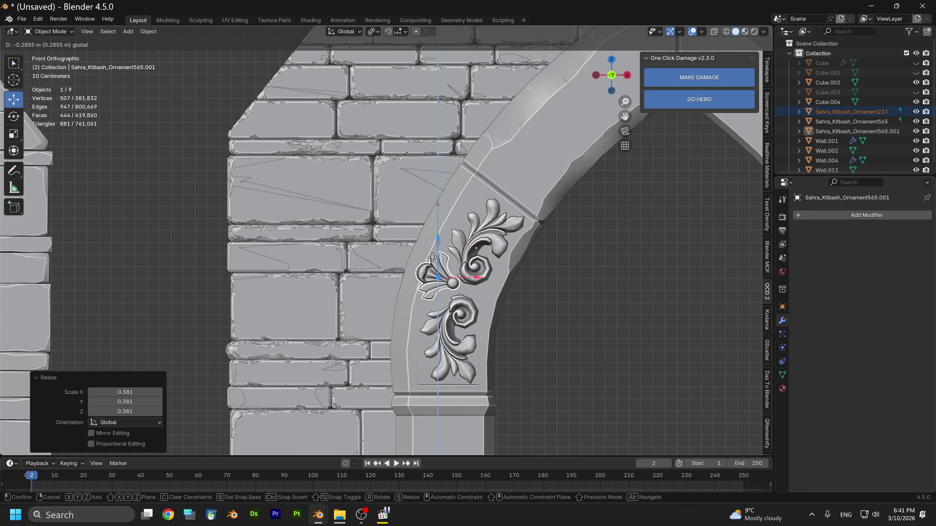
left_click(444, 263)
scroll(378, 238, "up", 4)
middle_click(534, 363, "alt")
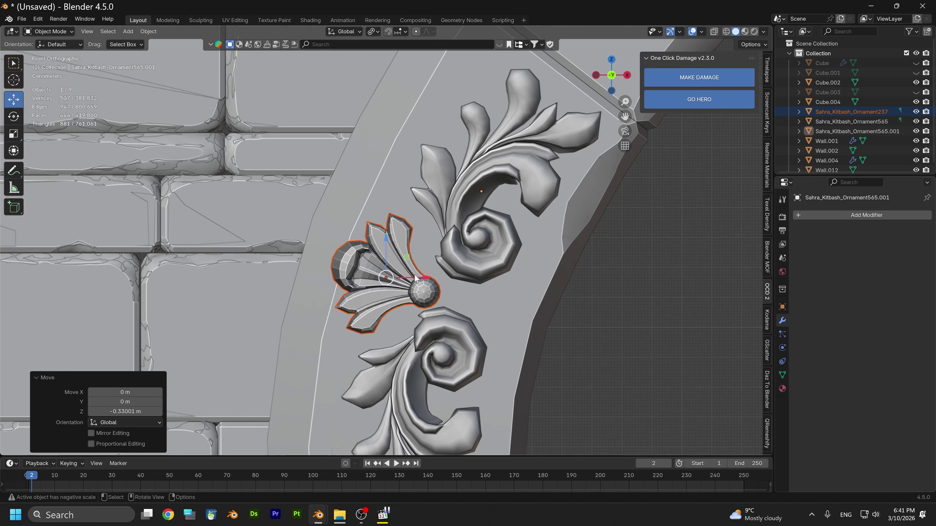
key("g")
key("x")
left_click(439, 274)
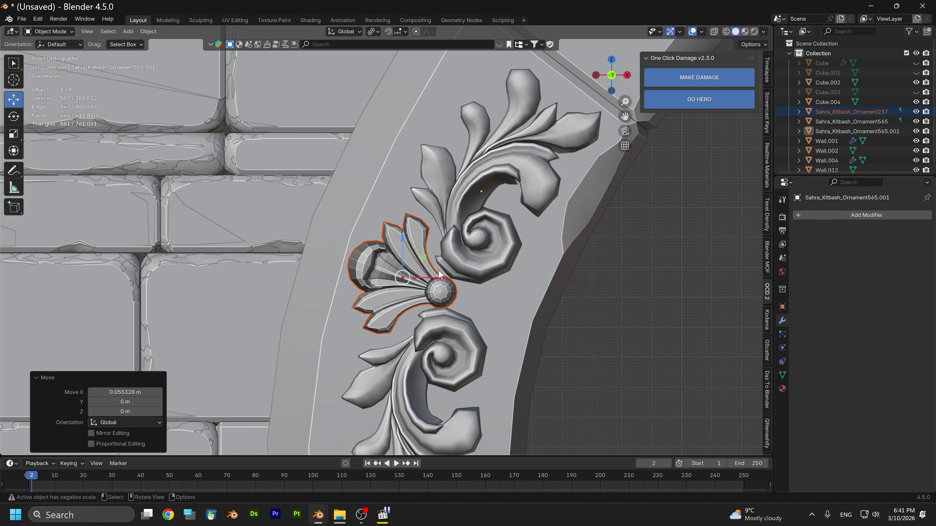
Fine-tune the fan ornament with a 1.61° rotation, a rise of about 0.01 m along Z and a scale of 0.933
key("r")
left_click(501, 236)
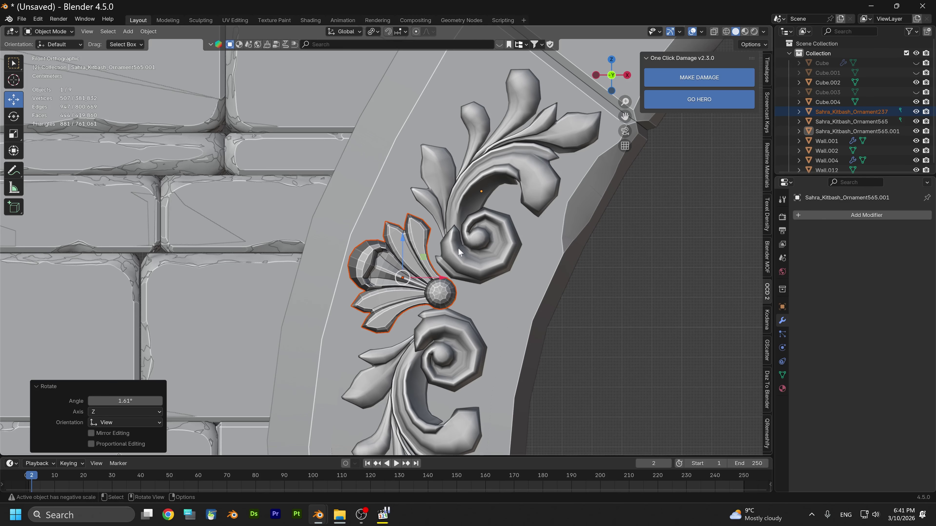
left_click_drag(403, 246, 406, 250)
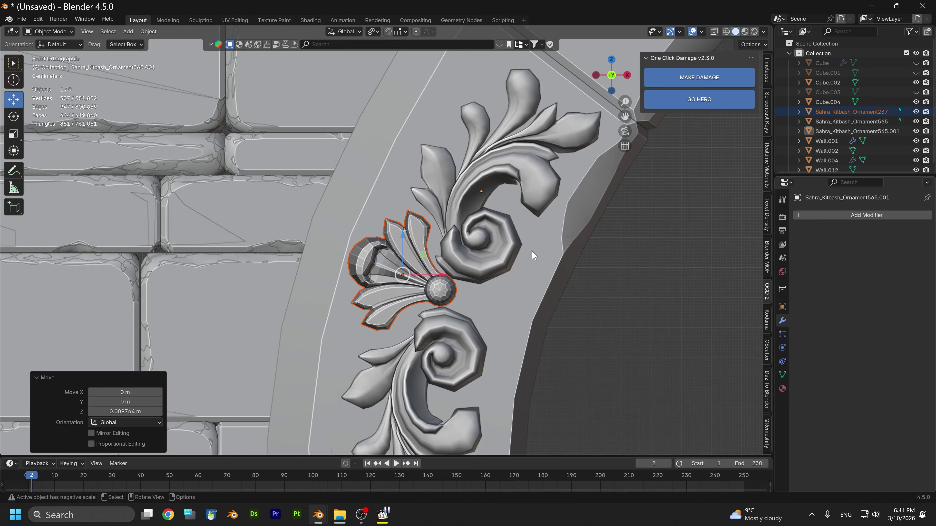
key("s")
left_click(549, 251)
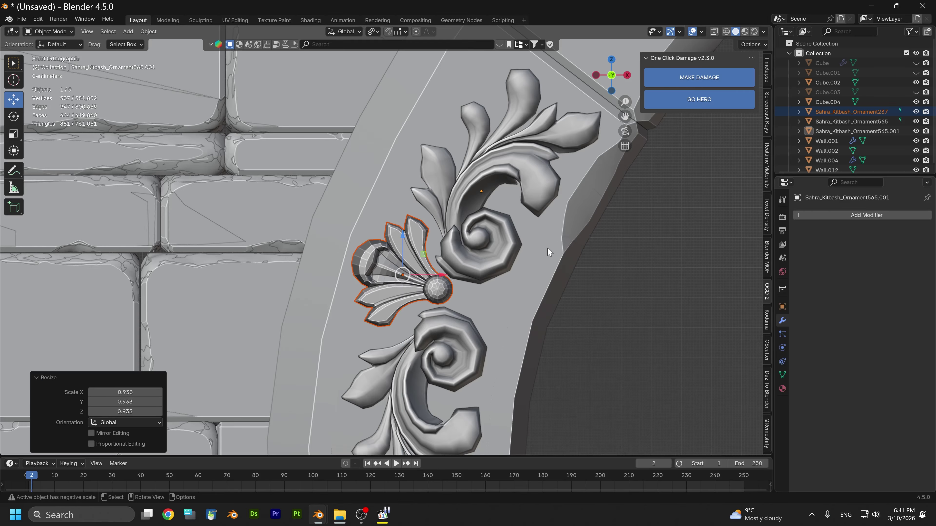
Seat the fan ornament against the arch panel, moving it about 0.161 m and a further 0.03 m along Y
middle_click_drag(550, 251, 470, 364)
key("g")
key("y")
left_click(412, 286)
scroll(486, 326, "up", 3)
key("g")
key("y")
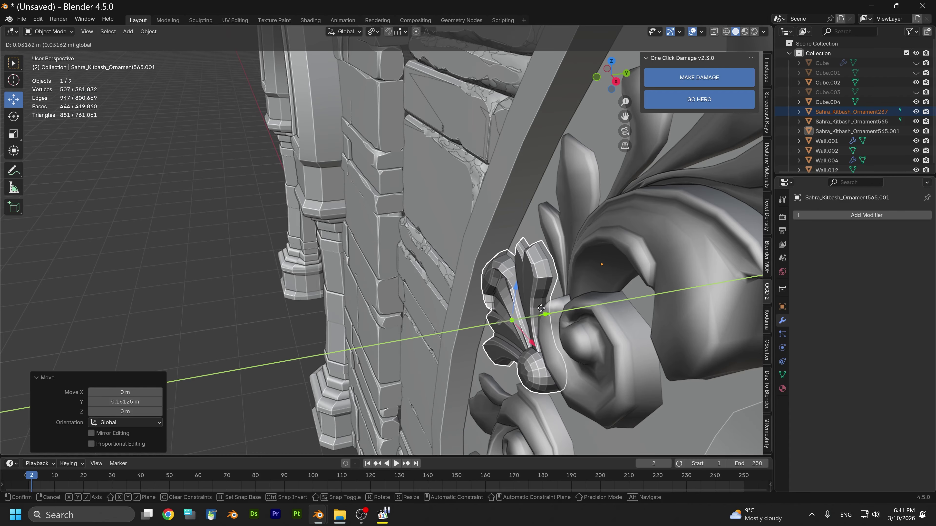
left_click(542, 308)
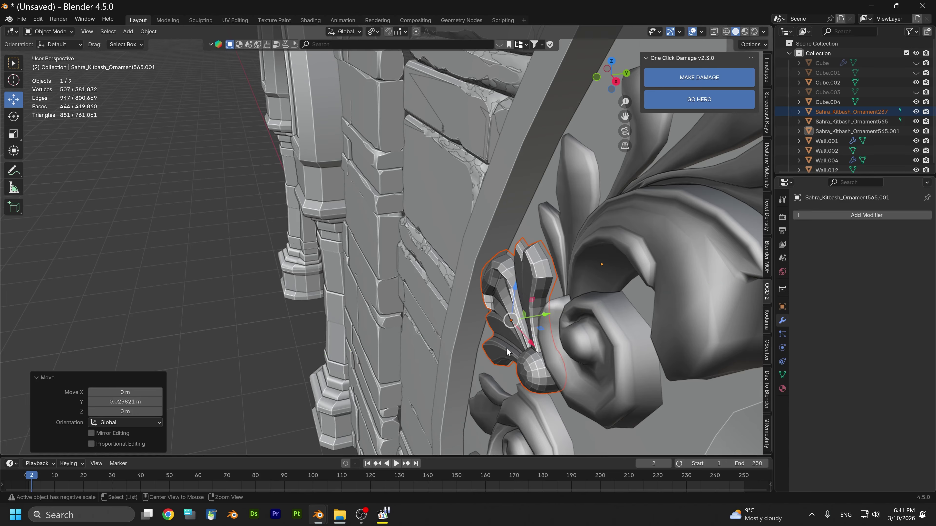
Shift the fan ornament about 0.015 m along X, nudge it slightly downward and scale it to about 0.9
middle_click_drag(542, 307, 590, 295)
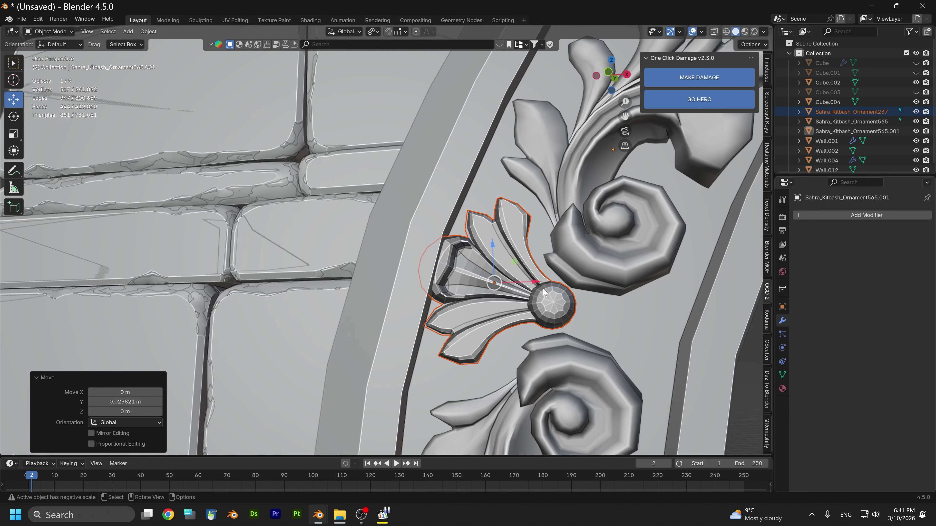
key("g")
key("x")
left_click(510, 263)
key("g")
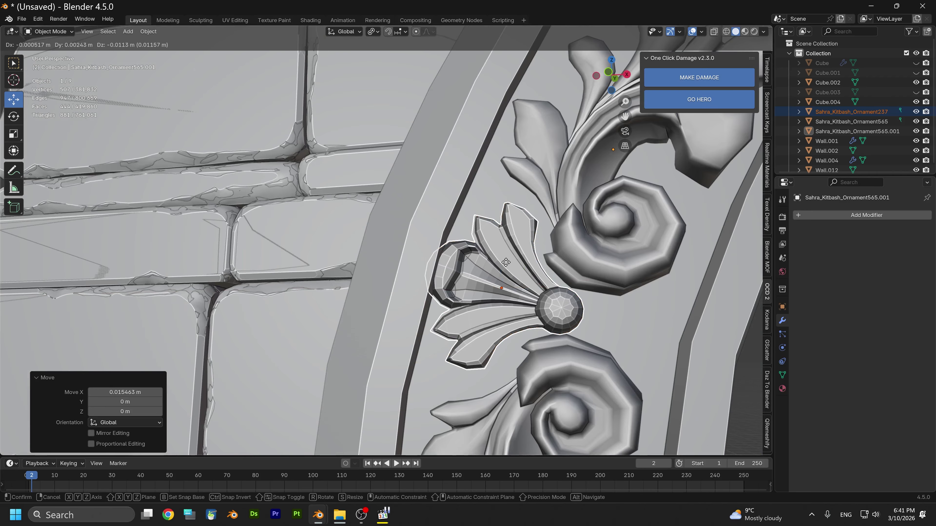
left_click(506, 262)
key("s")
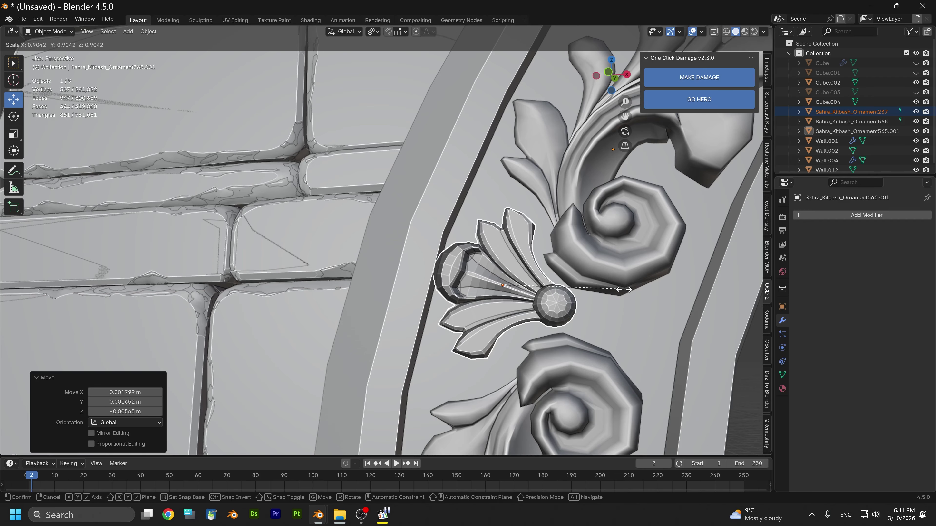
key("Escape")
Center the fan ornament between the scrolls, moving it about 0.017 m along X and about -0.006 m along Z
key("g")
key("x")
left_click(514, 267)
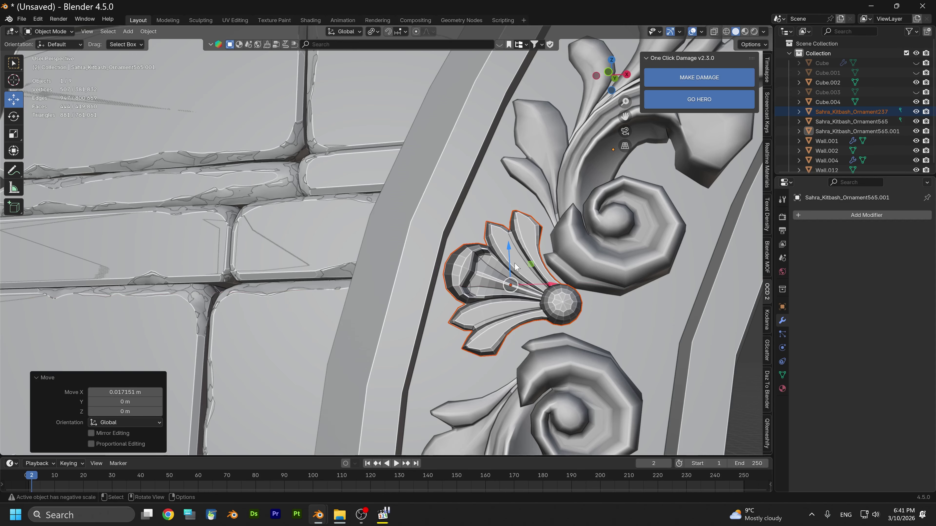
key("g")
key("z")
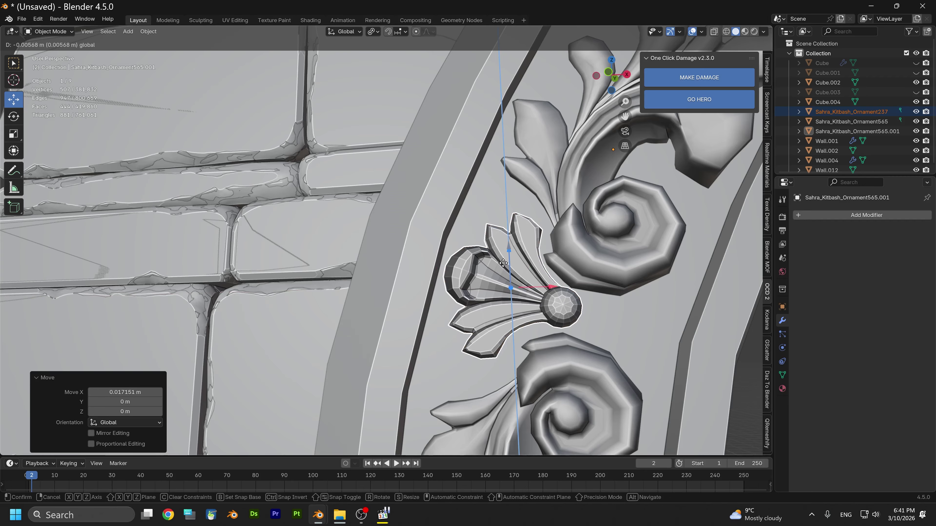
left_click(504, 258)
middle_click_drag(504, 258, 533, 262)
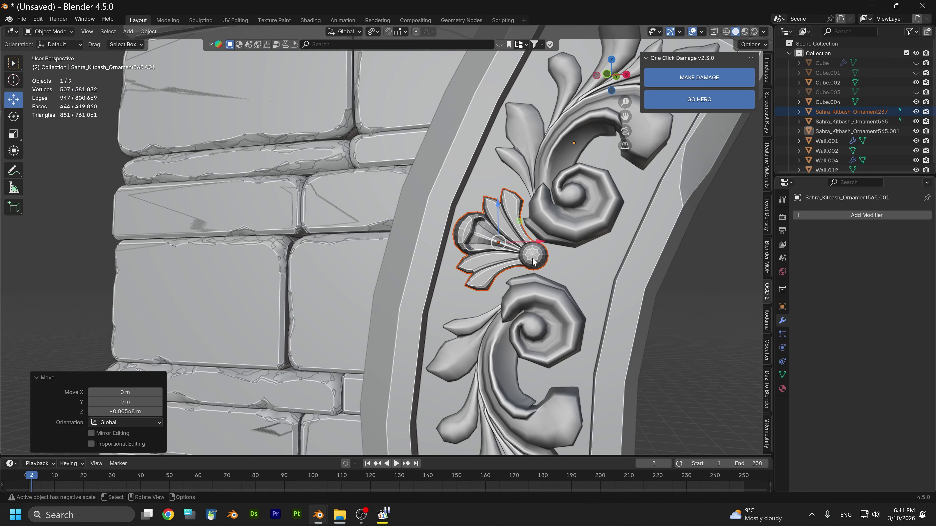
left_click_drag(498, 218, 498, 218)
Enter Edit Mode on the fan ornament and clear the sharp marks from all of its edges
left_click(383, 263)
middle_click_drag(384, 263, 402, 284)
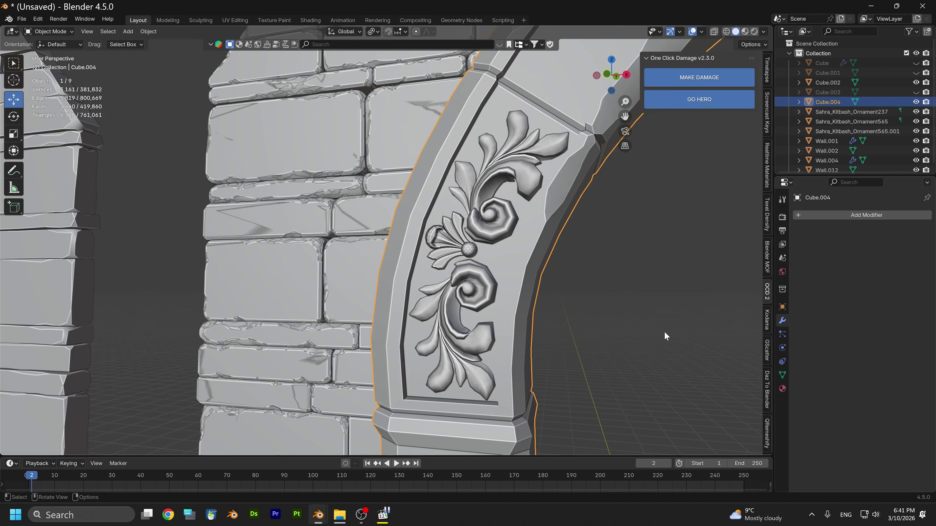
middle_click_drag(665, 335, 590, 314)
left_click(465, 251)
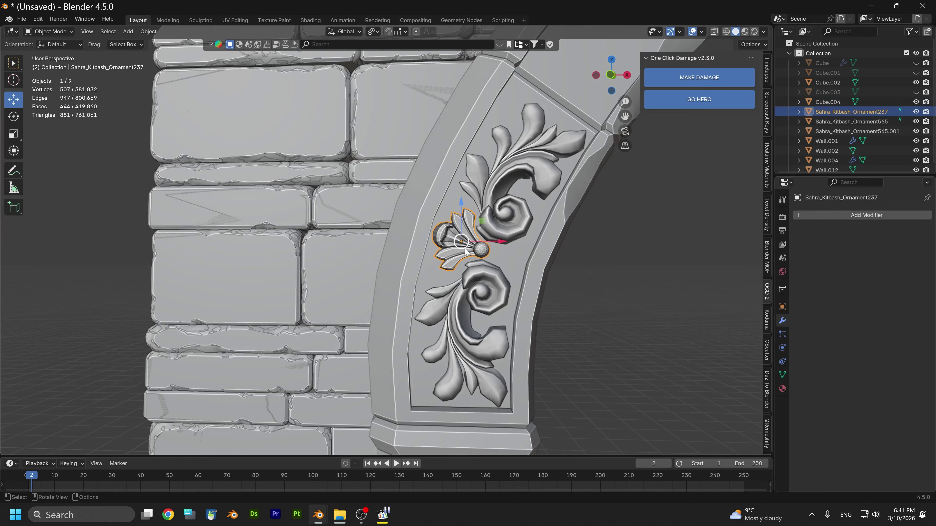
left_click(31, 36)
left_click(48, 53)
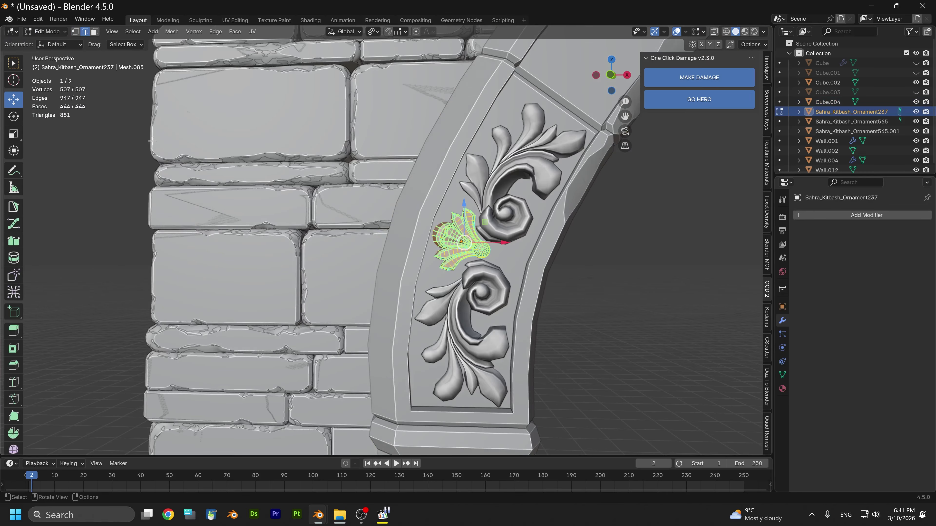
right_click(446, 226)
left_click(409, 409)
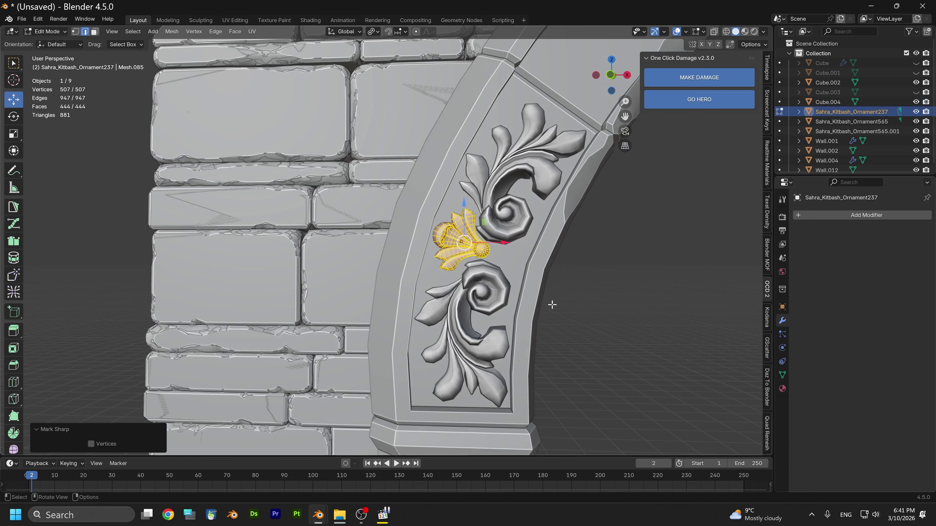
Deselect the fan ornament's geometry and return to Object Mode
left_click(545, 297)
left_click(48, 32)
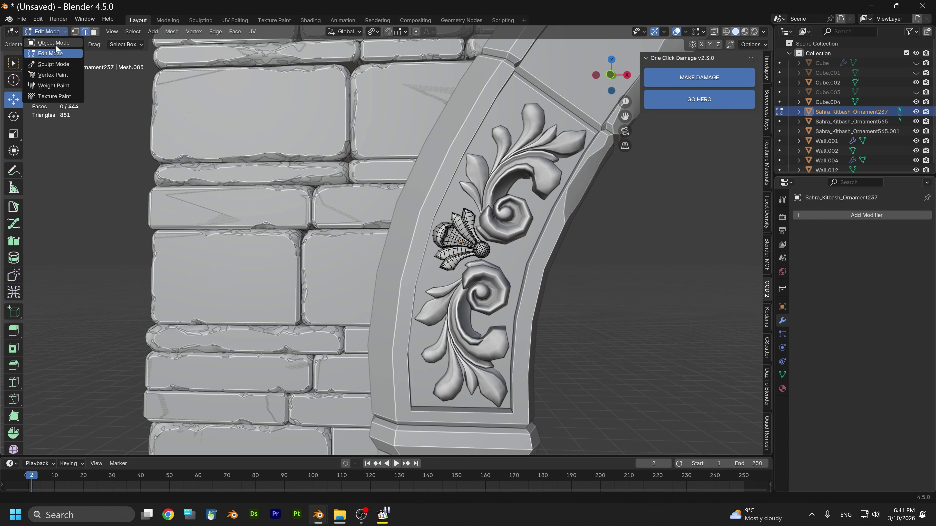
left_click(48, 45)
Select both scroll ornaments and adjust their depth against the arch panel by about 0.0077 m and then -0.0052 m along Y
scroll(376, 261, "up", 5)
scroll(323, 283, "down", 4)
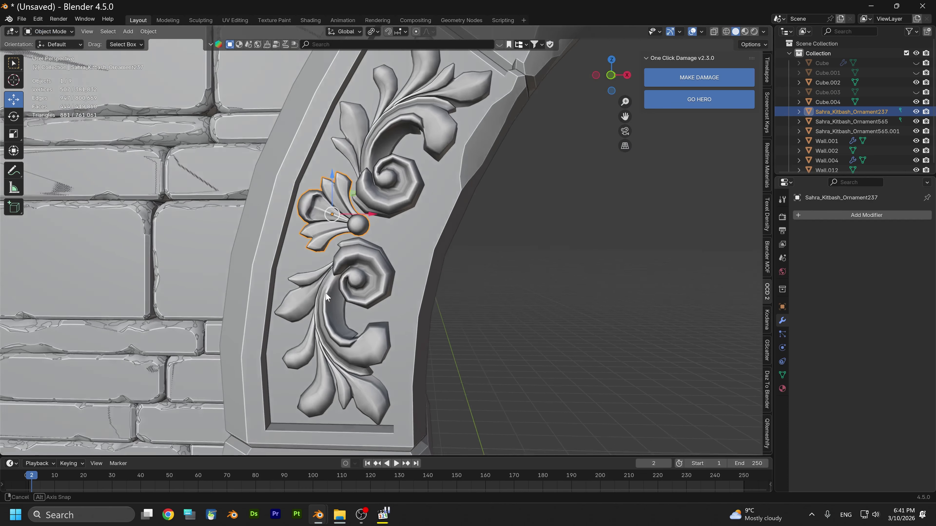
middle_click_drag(323, 283, 270, 337)
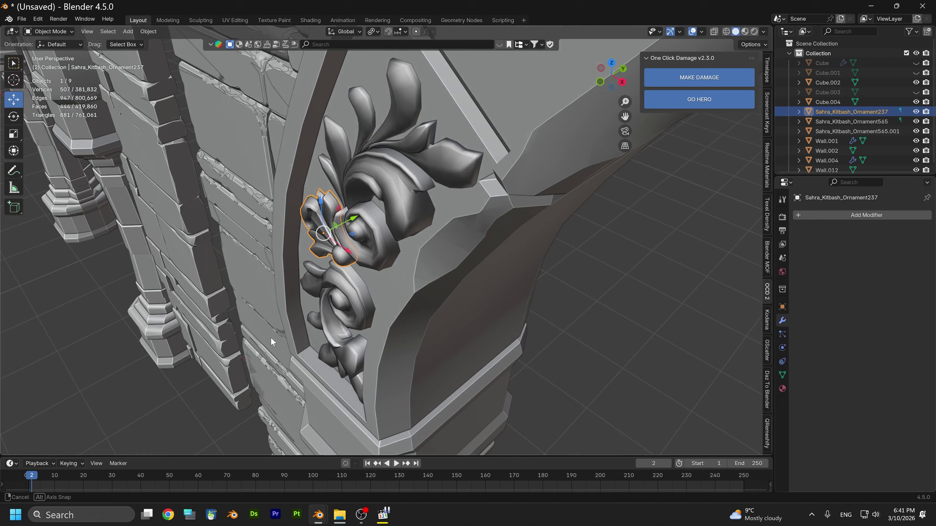
left_click(345, 354)
left_click(380, 238, "shift")
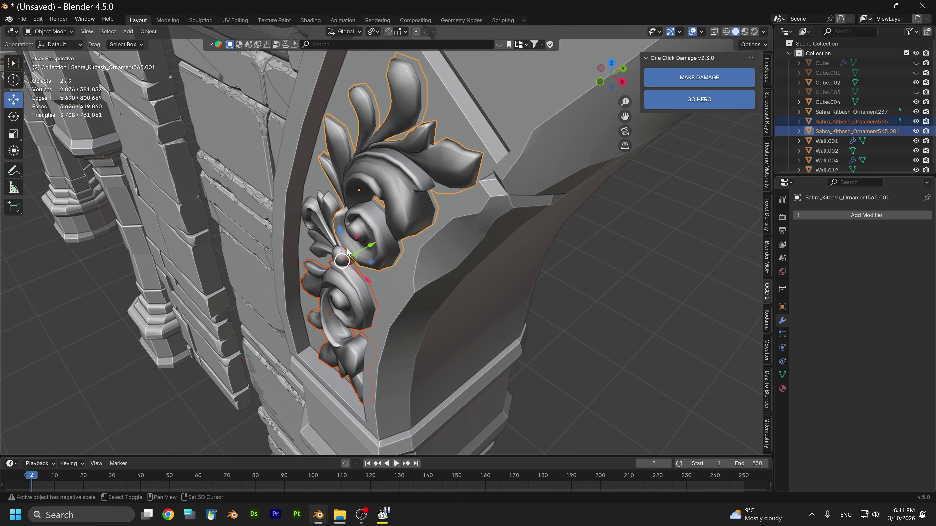
left_click_drag(369, 245, 371, 260)
middle_click_drag(371, 260, 488, 226)
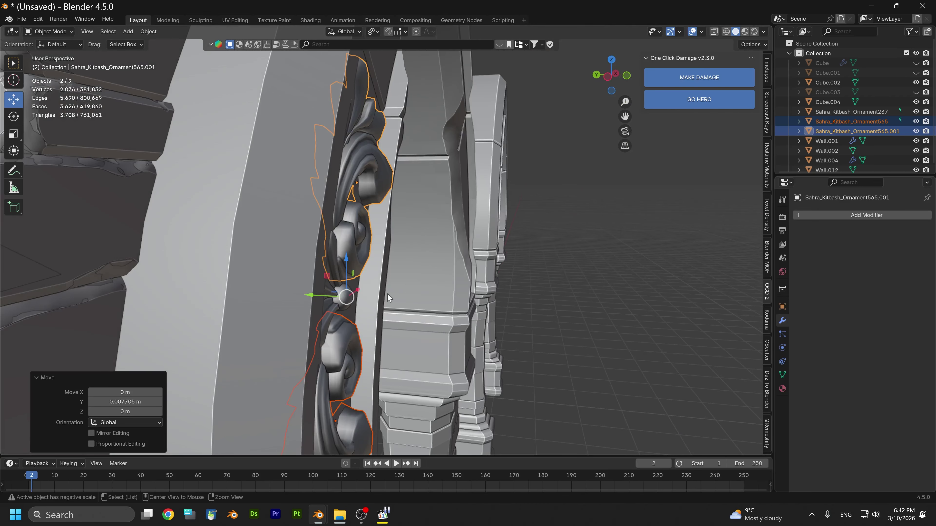
middle_click_drag(386, 293, 448, 184, "alt")
left_click_drag(375, 189, 497, 205)
Join the two scroll ornaments into one object and flatten it to about 0.627 along Y
right_click(405, 132)
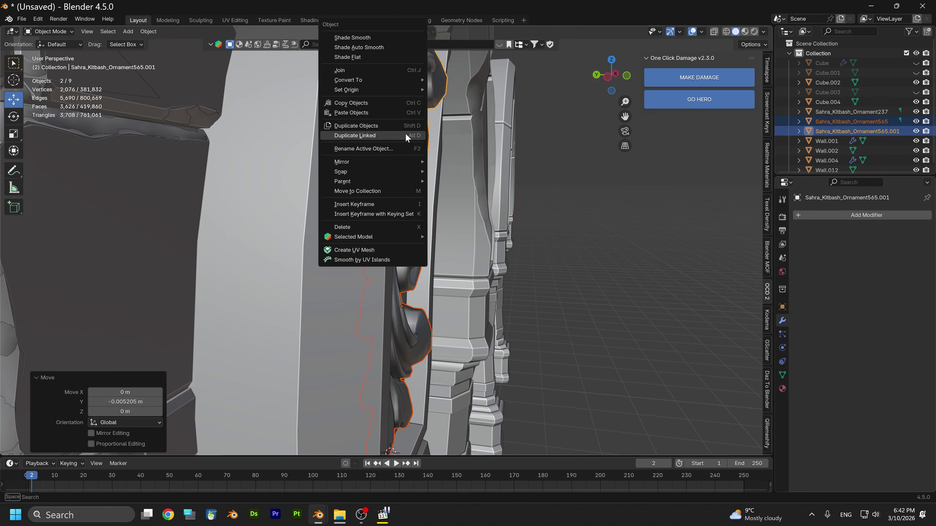
left_click(343, 71)
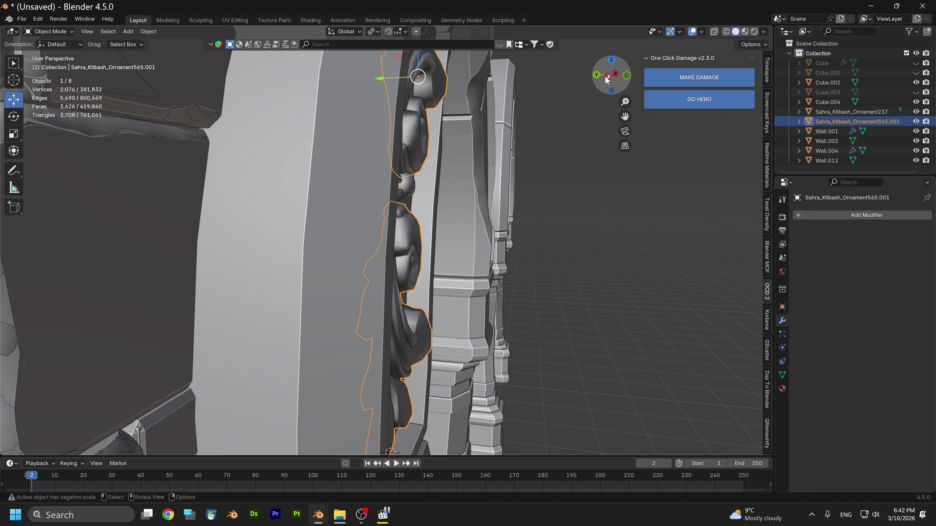
left_click(605, 76)
key("s")
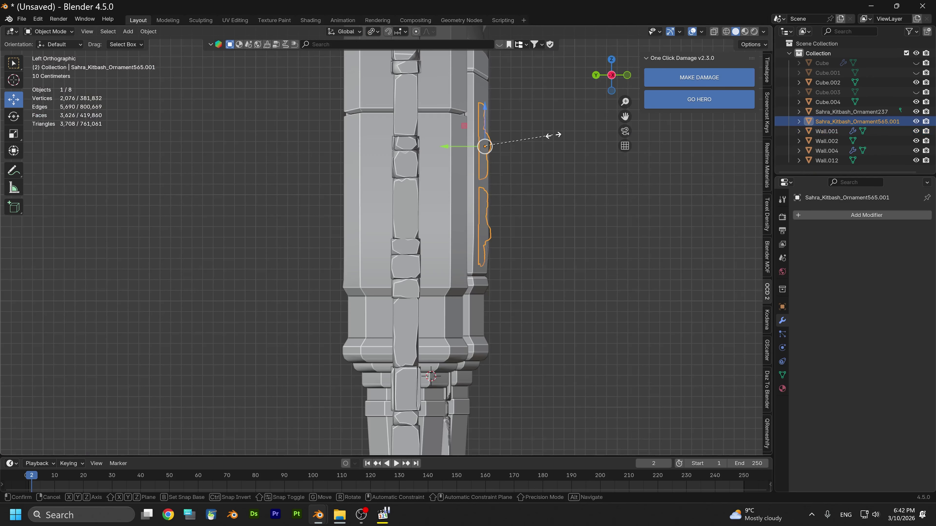
key("y")
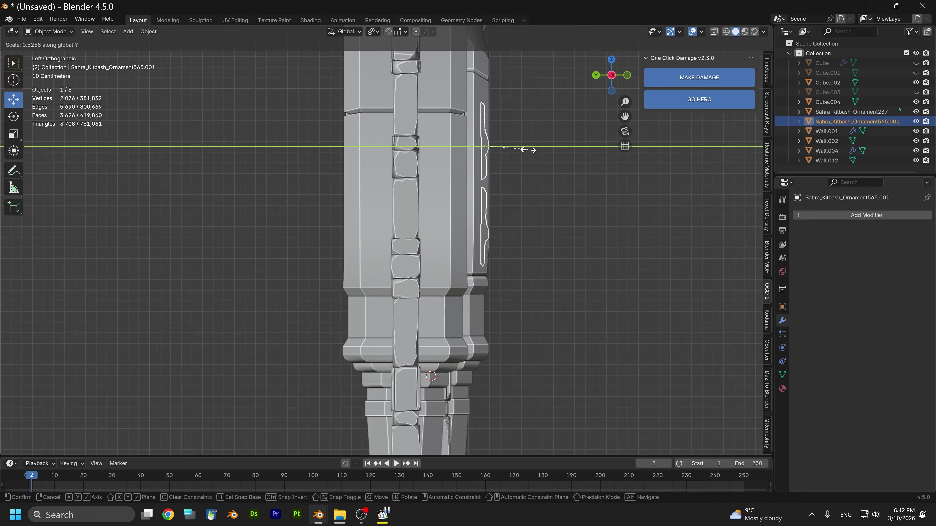
left_click(529, 150)
Shift the fan ornament about 0.0077 m along Y to fit the depth of the flattened scrolls
left_click(625, 76)
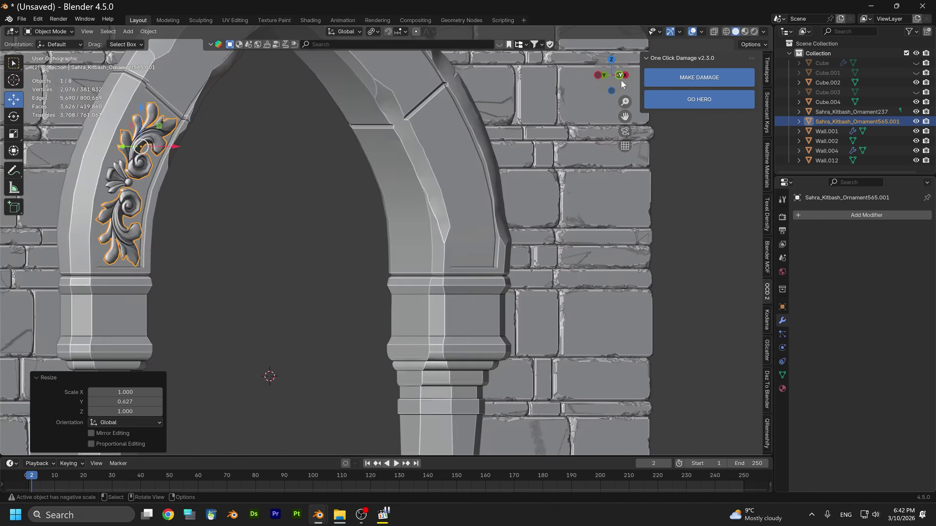
scroll(376, 195, "up", 2)
middle_click_drag(261, 202, 460, 254, "shift")
scroll(353, 259, "up", 2)
scroll(357, 249, "up", 2)
left_click_drag(442, 243, 443, 235)
mouse_move(443, 235)
middle_mouse_down()
mouse_move(479, 222)
mouse_move(586, 133)
mouse_move(509, 247)
mouse_move(403, 185)
mouse_move(448, 230)
middle_mouse_up()
left_click(472, 232)
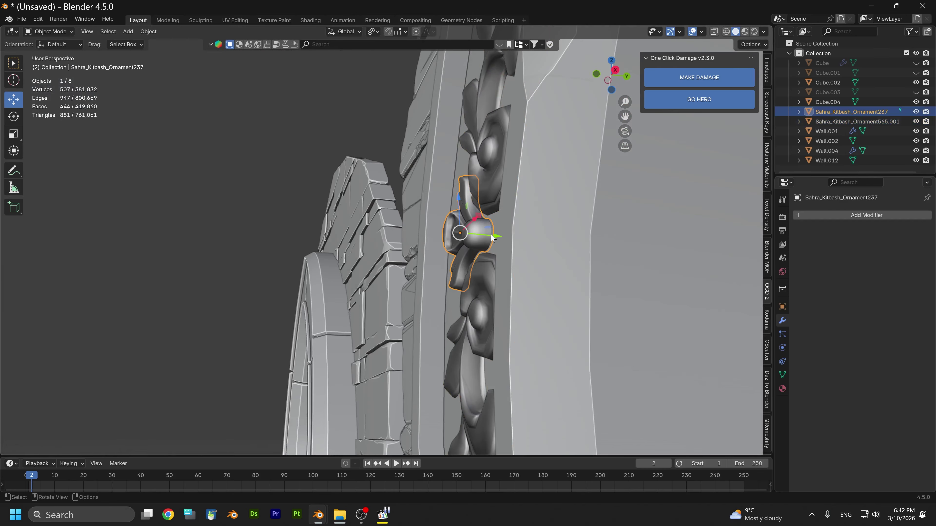
left_click_drag(493, 238, 496, 236)
Join the scrolls and the fan ornament into a single object
middle_click_drag(495, 236, 559, 297)
scroll(539, 260, "down", 3)
scroll(558, 298, "down", 2)
middle_click_drag(512, 262, 373, 340)
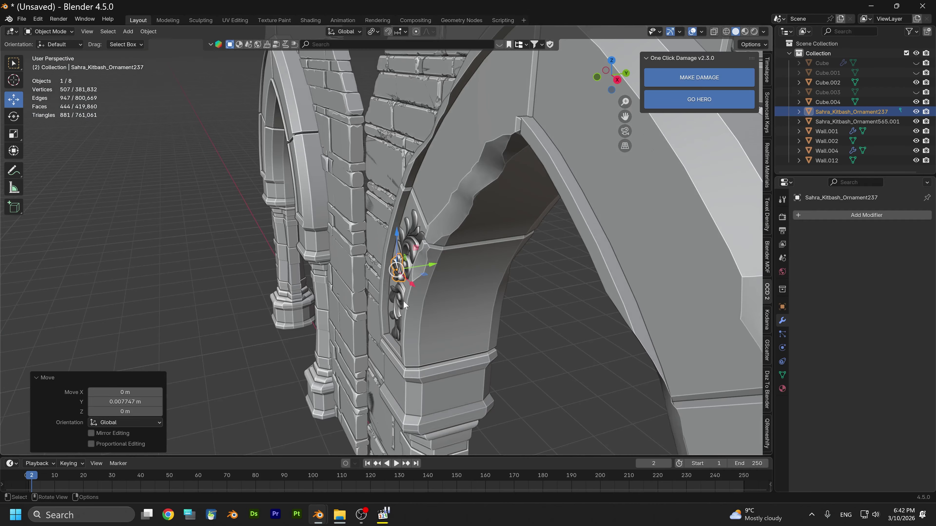
scroll(403, 300, "up", 3)
middle_click_drag(400, 312, 431, 273)
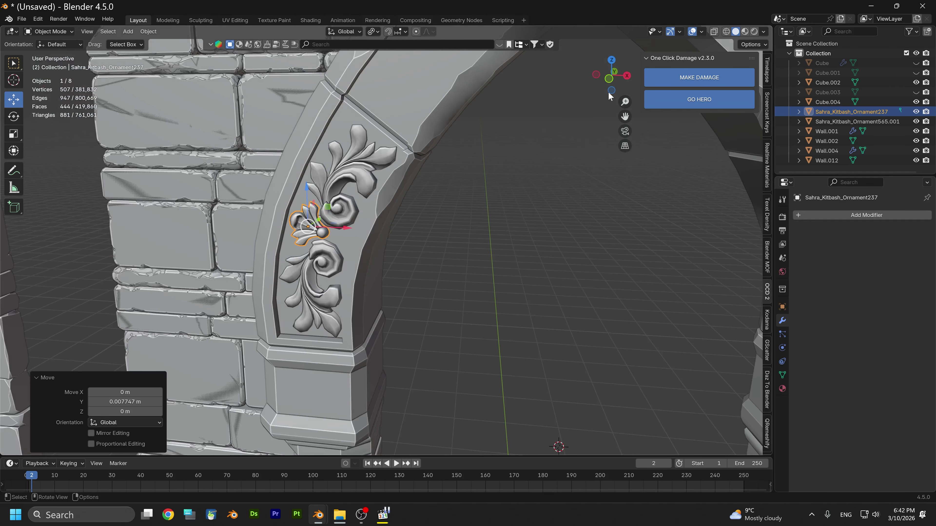
left_click(612, 81)
scroll(359, 350, "up", 3)
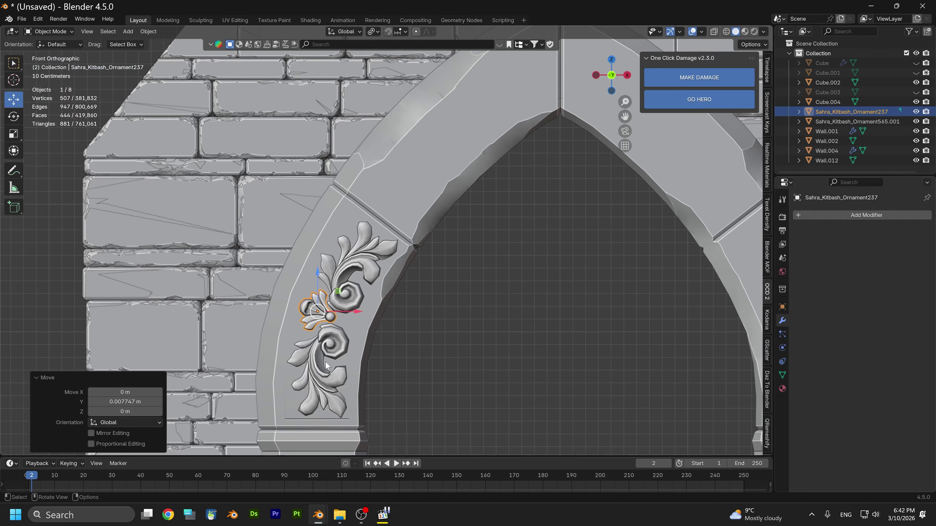
left_click(324, 350)
left_click(317, 311, "shift")
right_click(314, 313)
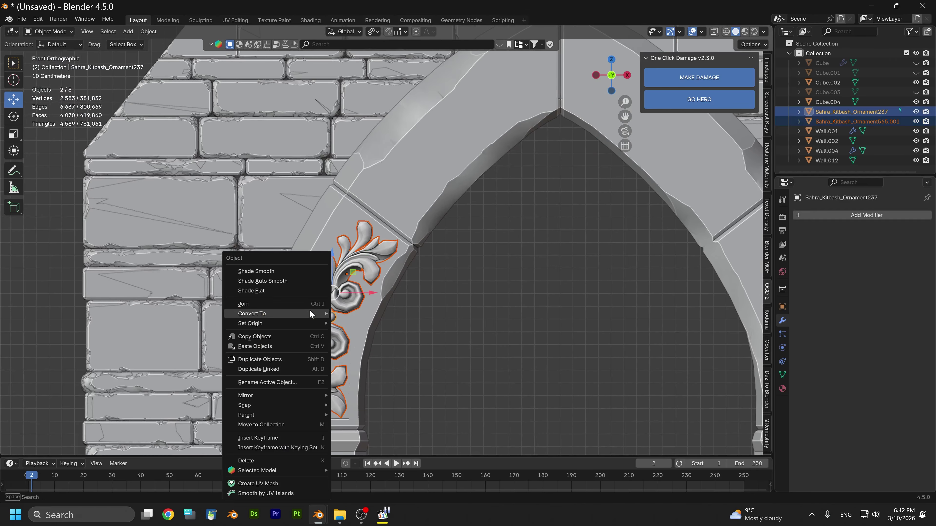
left_click(243, 304)
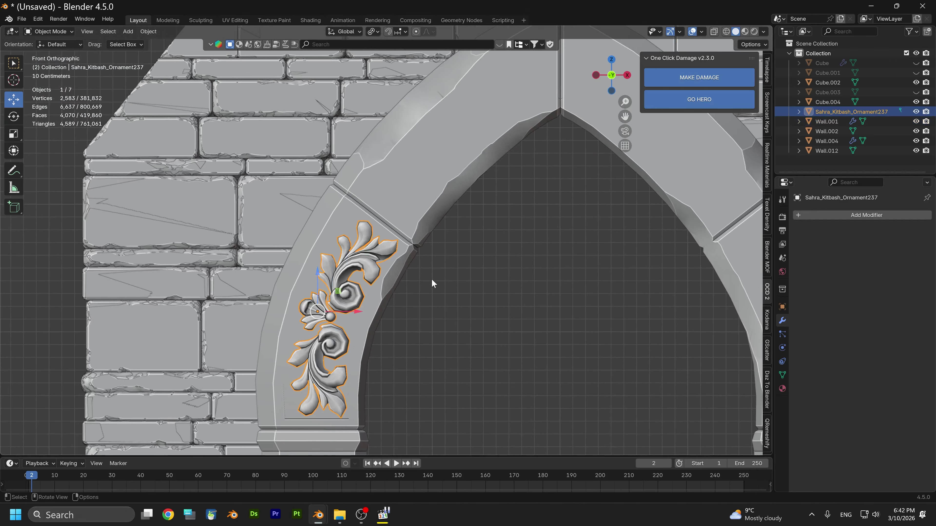
Duplicate the joined ornament and move the copy about 1.378 m along Z and 0.655 m along X toward the upper arch panel
key("shift+d")
right_click(407, 278)
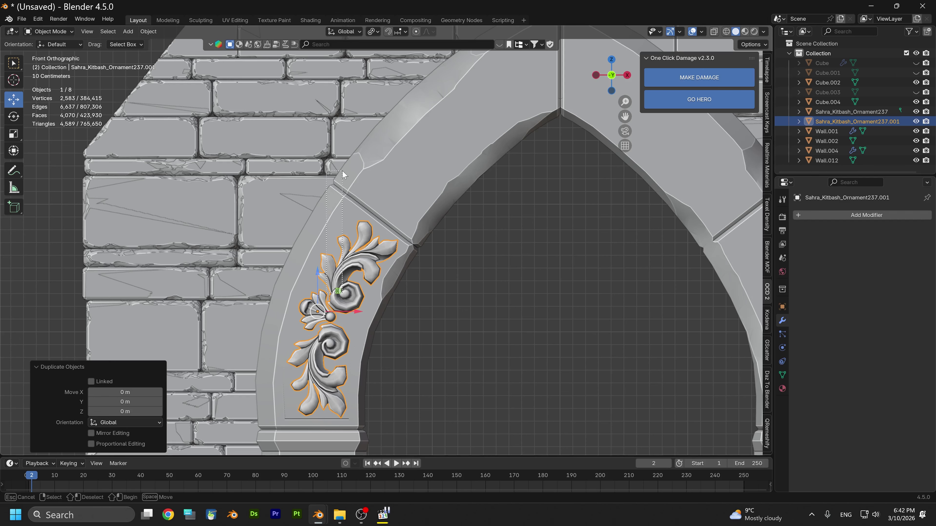
left_click(325, 263)
key("g")
left_click(327, 115)
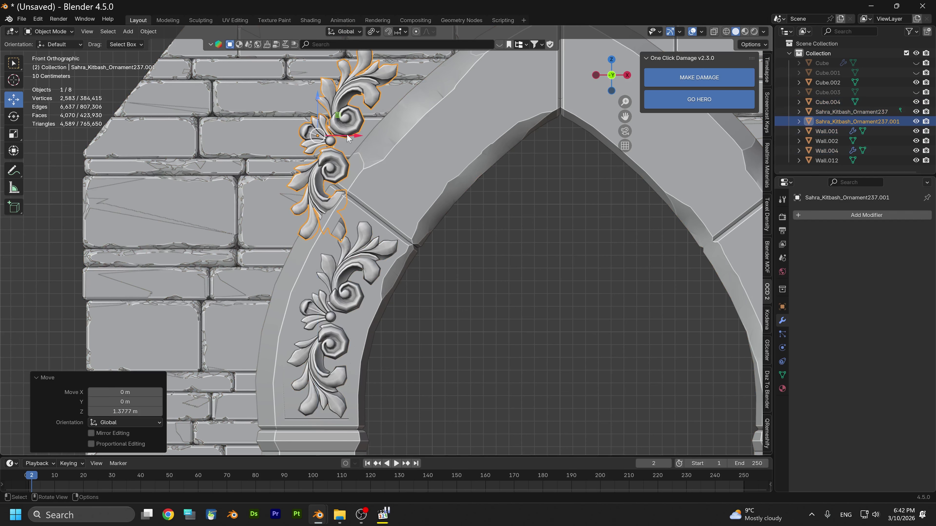
key("g")
key("x")
left_click(390, 114)
Rotate the copy about 21°, move it onto the upper arch panel, and rotate it about 8° more to follow the curve
middle_click_drag(389, 115, 389, 393, "shift")
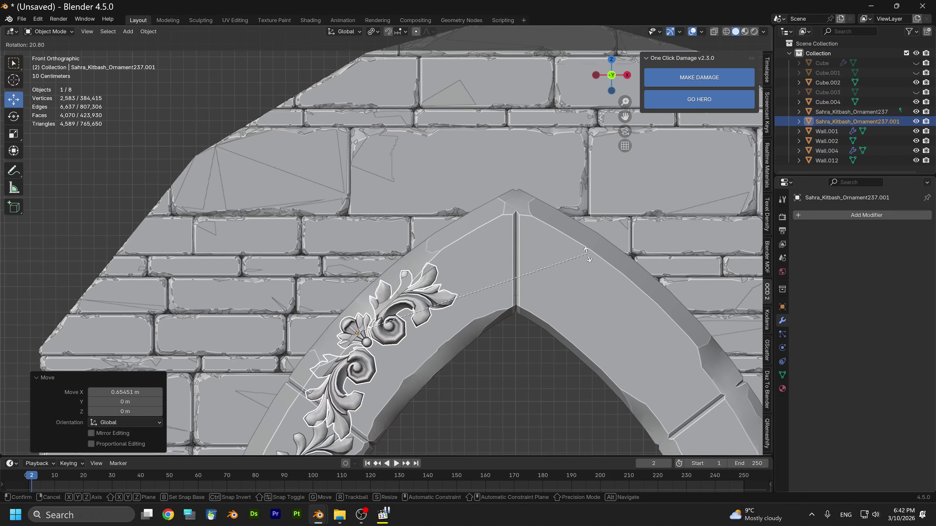
left_click(486, 296)
left_click_drag(394, 333, 436, 313)
key("r")
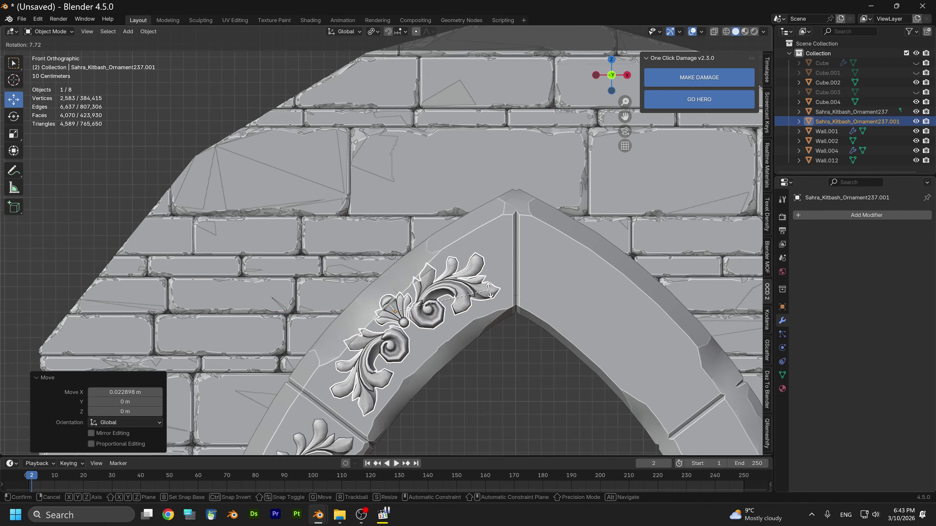
left_click(488, 296)
Raise the upper ornament about 0.0076 m and a further 0.032 m along Z, and scale it to about 0.973
mouse_move(394, 293)
left_mouse_down()
mouse_move(441, 308)
mouse_move(406, 296)
left_mouse_up()
middle_click_drag(406, 295, 454, 298)
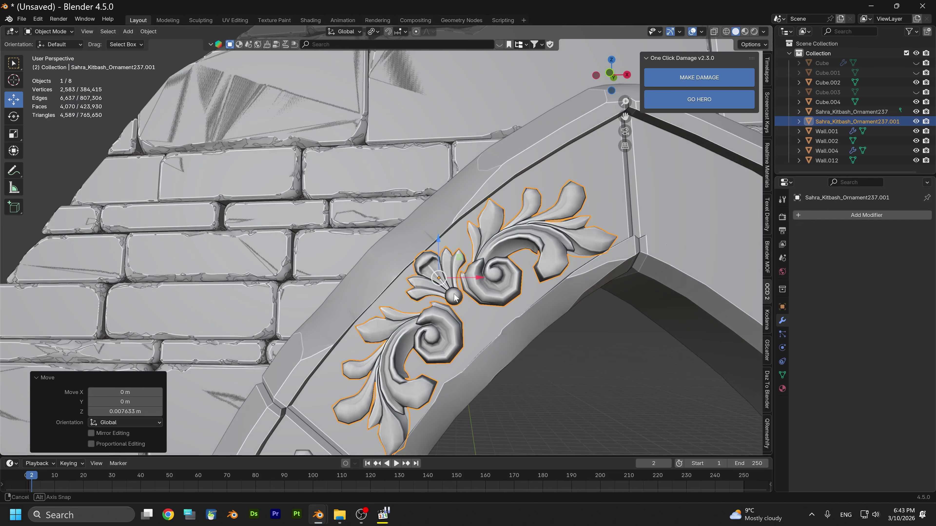
left_click_drag(438, 261, 492, 238)
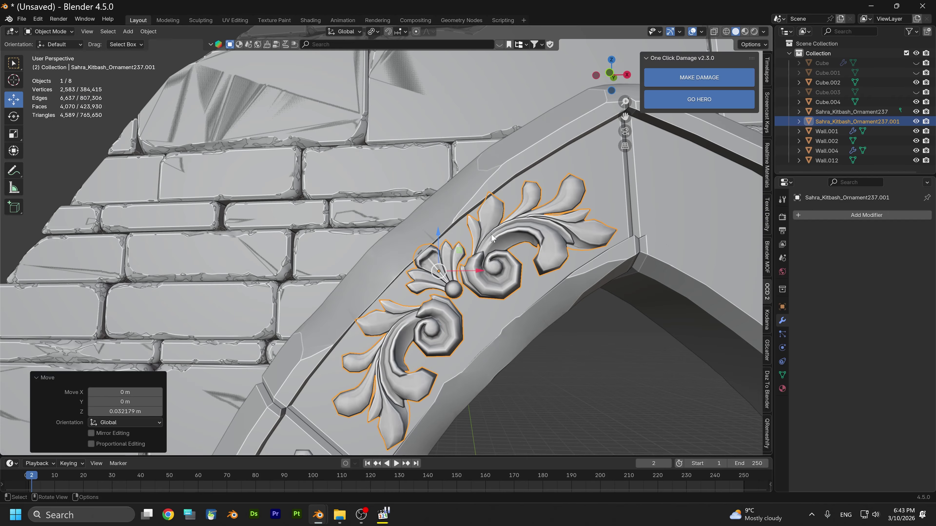
left_click(611, 76)
middle_click_drag(567, 192, 596, 170, "shift")
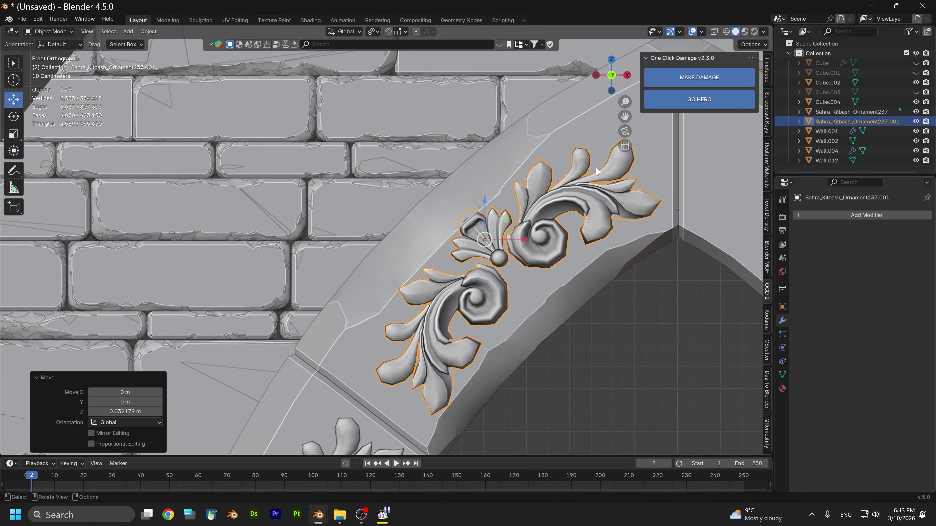
key("s")
left_click(554, 180)
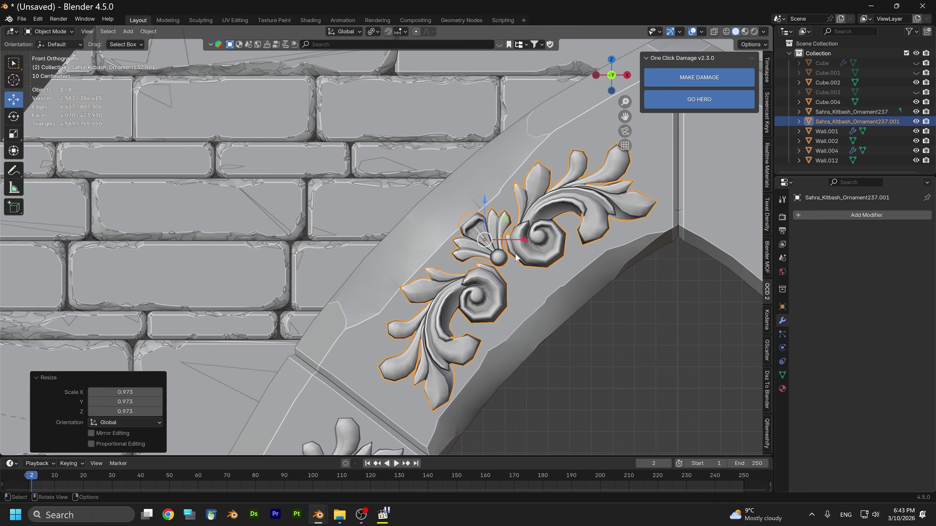
Lower the upper ornament about 0.0079 m along Z and rotate it about 0.5°
middle_click_drag(525, 292, 504, 317)
left_click_drag(487, 216, 495, 220)
key("r")
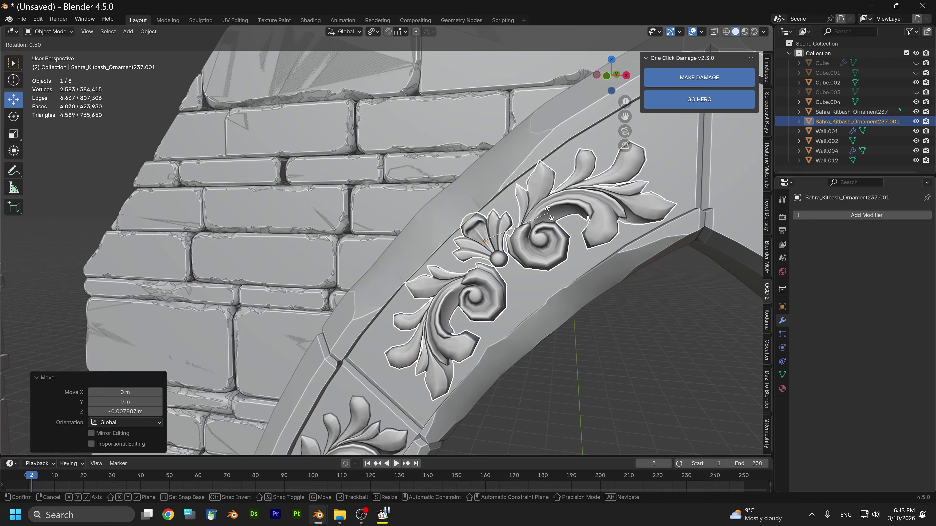
left_click(549, 213)
Raise the upper ornament about 0.0037 m along Z and scale it to about 0.963 to fit inside the panel
middle_click_drag(549, 213, 665, 213)
middle_click_drag(503, 363, 447, 266)
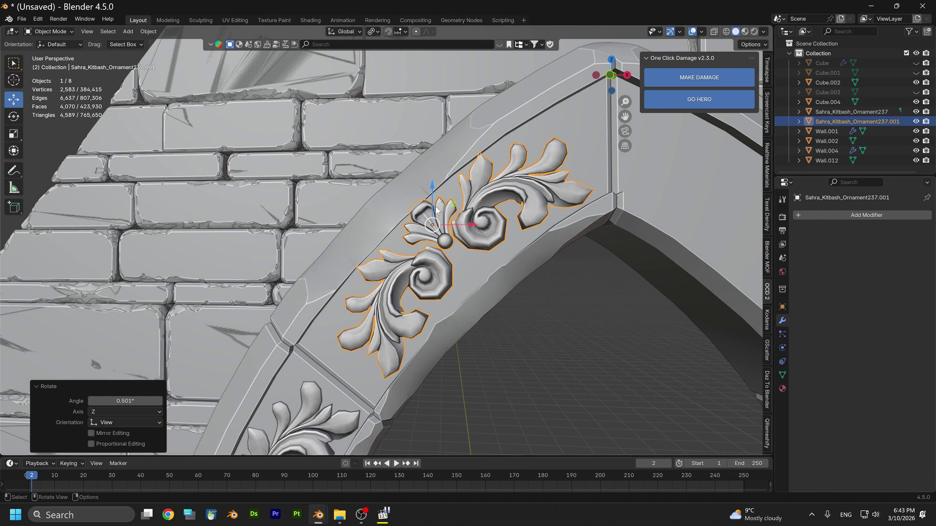
mouse_move(436, 210)
left_mouse_down()
mouse_move(439, 220)
mouse_move(471, 222)
mouse_move(437, 201)
left_mouse_up()
middle_click_drag(438, 200, 502, 275)
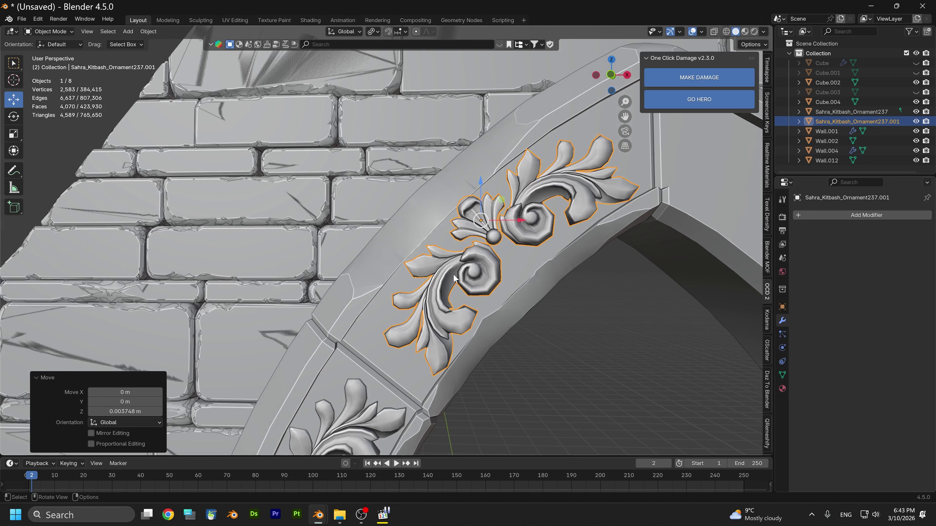
scroll(454, 279, "down", 1)
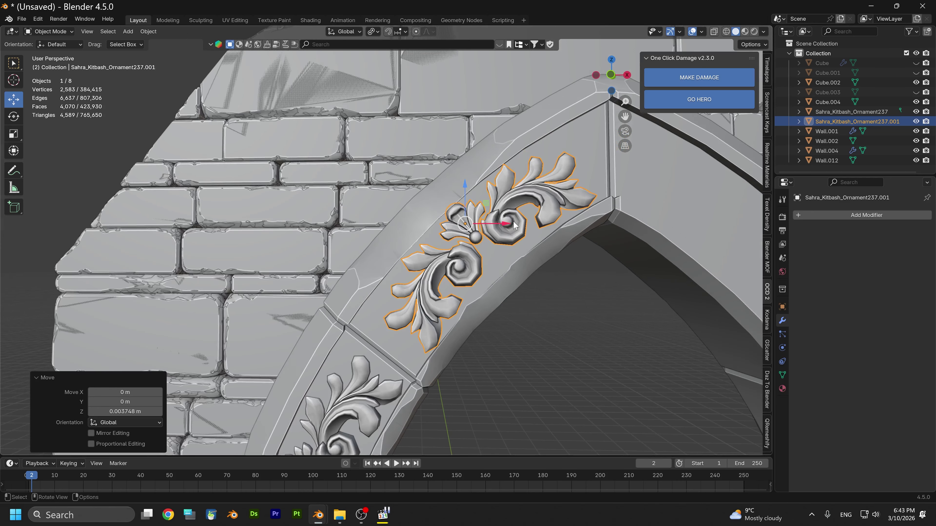
key("s")
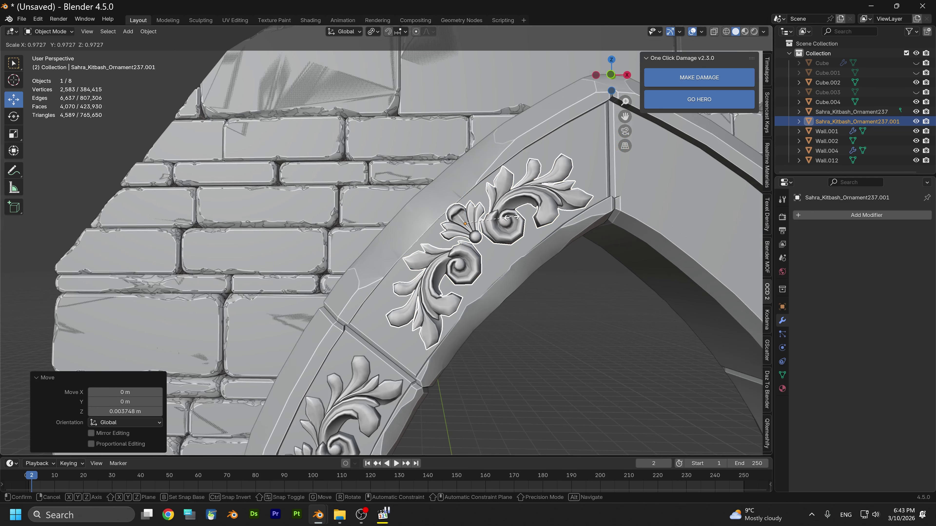
left_click(512, 221)
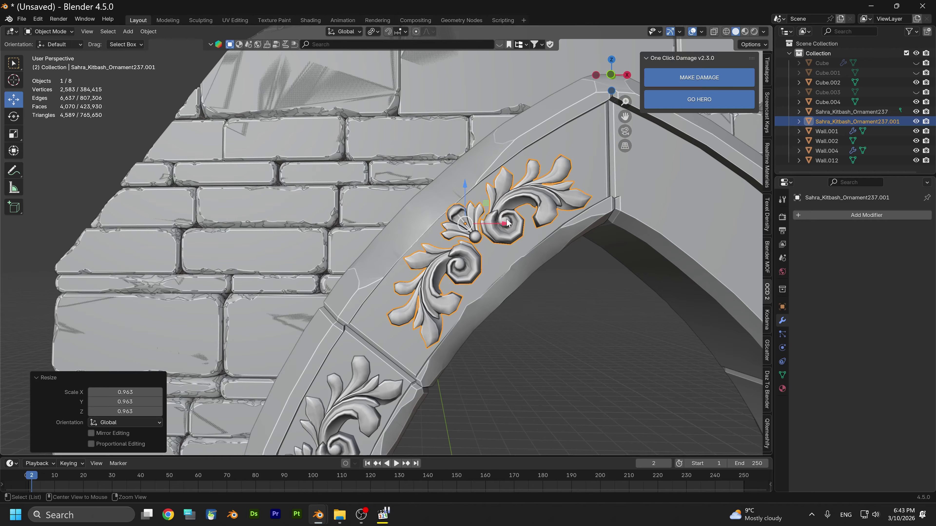
Enter Edit Mode on the ornament placed on the upper arch panel
middle_click_drag(506, 223, 527, 267)
middle_click_drag(622, 367, 455, 310, "shift")
scroll(527, 318, "down", 5)
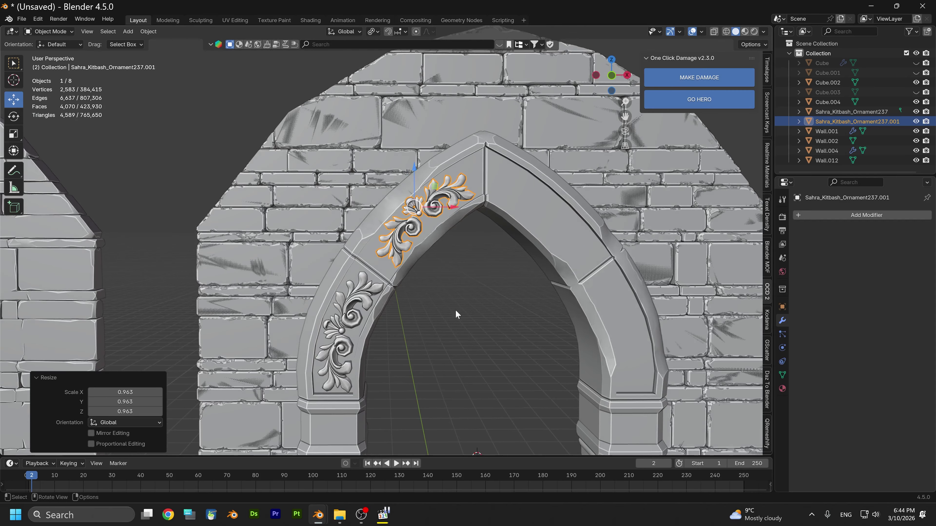
scroll(454, 284, "up", 2)
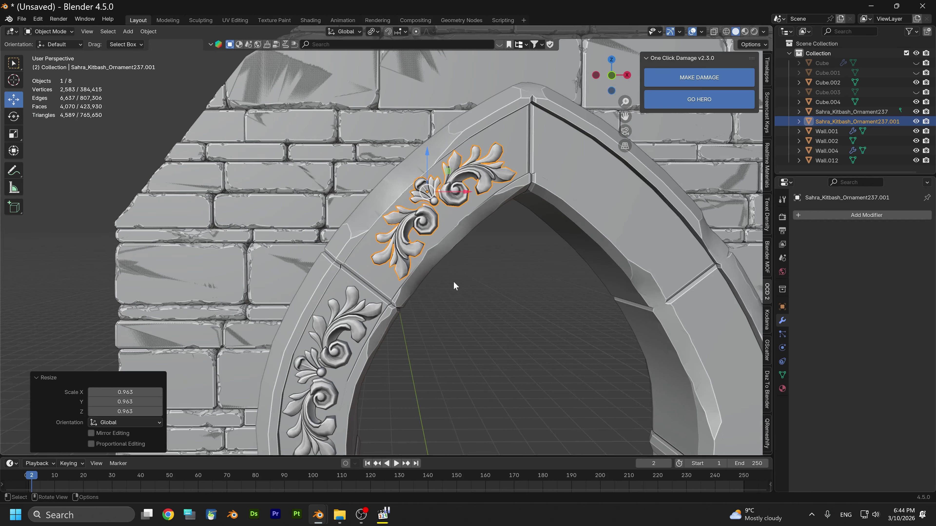
scroll(454, 280, "up", 3)
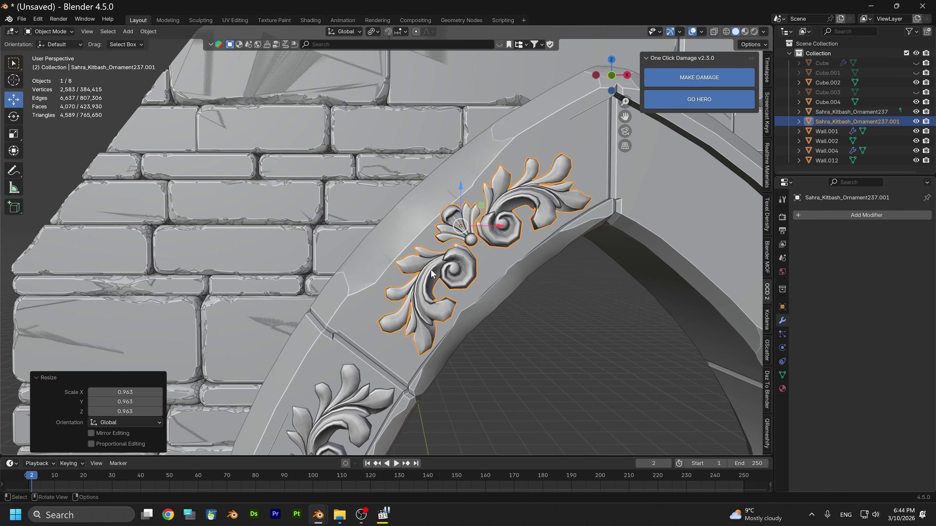
left_click(54, 32)
left_click(46, 53)
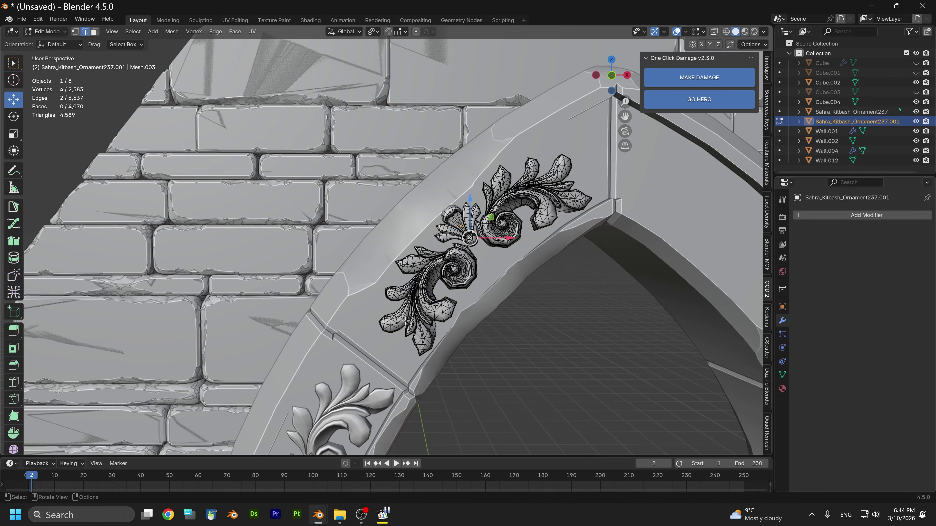
Duplicate the pair of pointed leaves at the lower scroll's tip and move the copy down about 0.091 m along Z
middle_click_drag(408, 329, 410, 301)
left_click(414, 302)
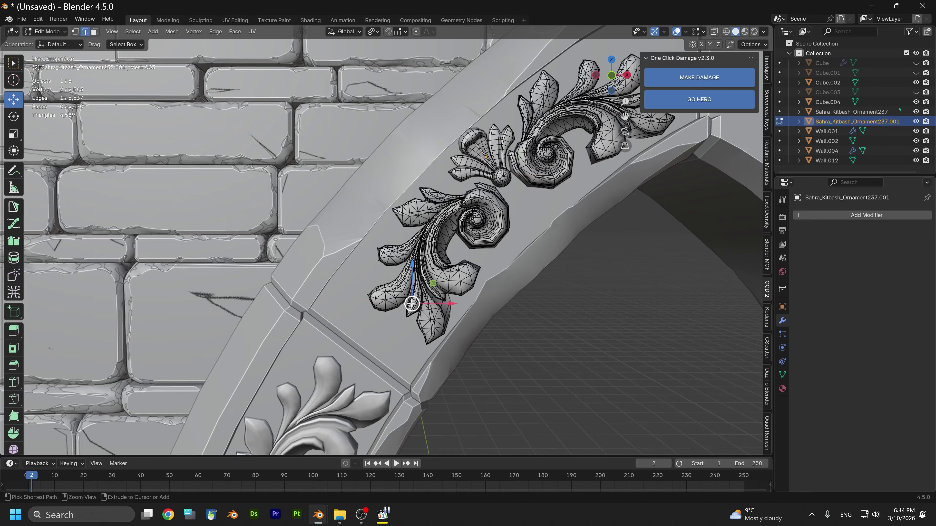
key("ctrl+KP_Add")
key("ctrl+KP_Add")
key("ctrl+KP_Add")
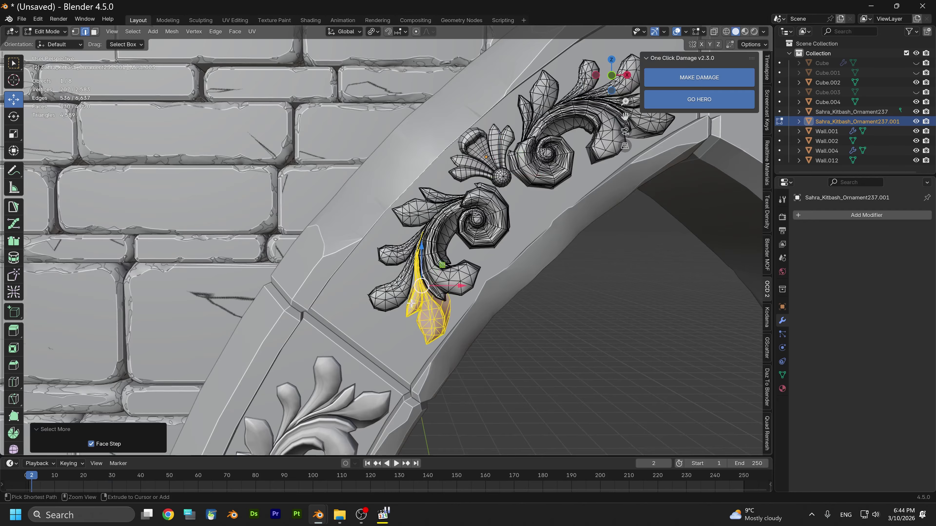
key("shift+d")
right_click(411, 303)
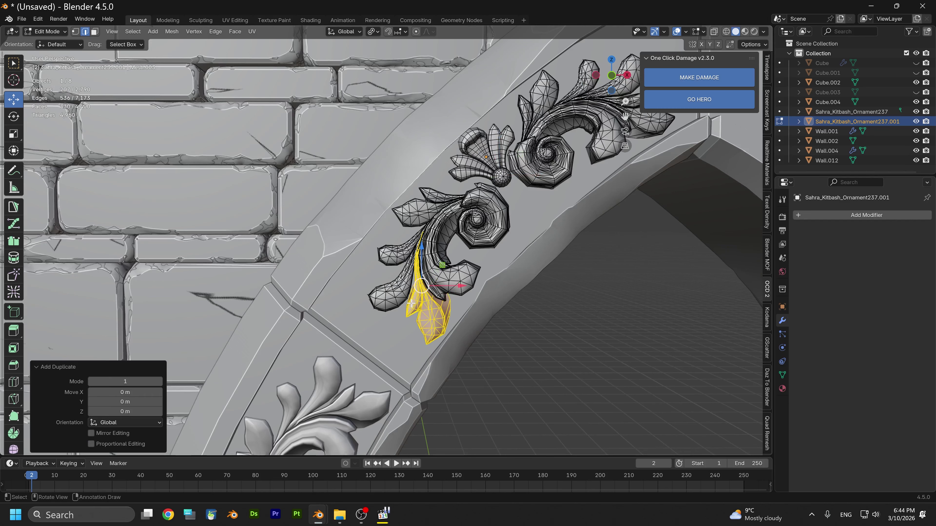
left_click_drag(423, 259, 455, 307)
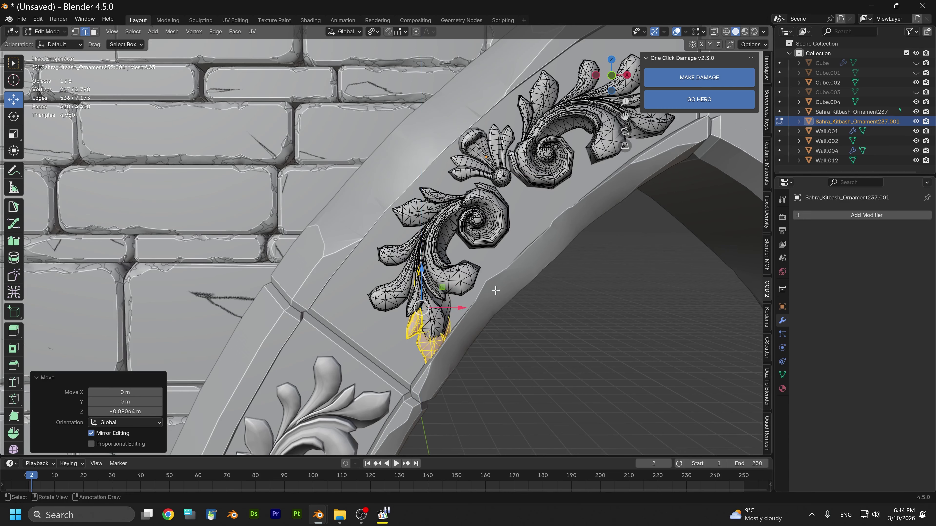
Rotate the copied tip leaves about 23.6°, then shift them about -0.059 m along X and slightly down along Z
key("r")
left_click(501, 324)
key("g")
key("x")
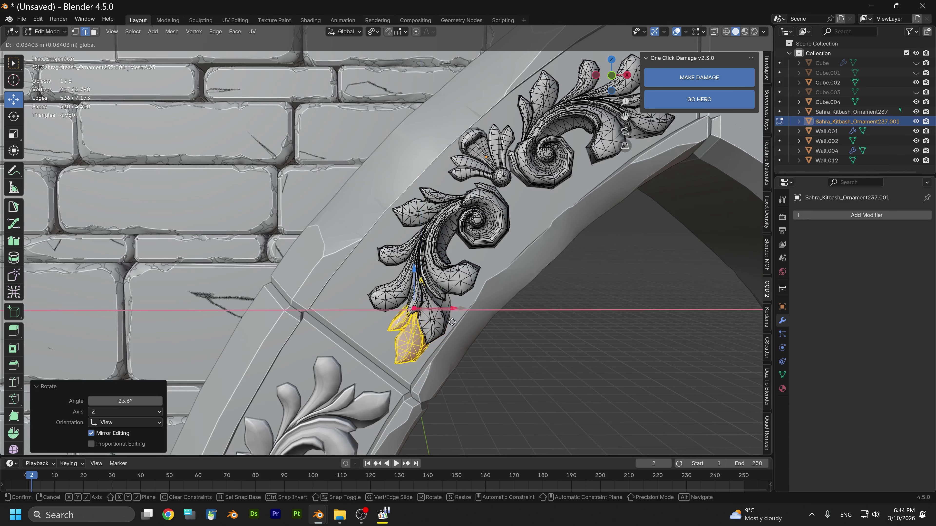
left_click(446, 327)
key("g")
key("z")
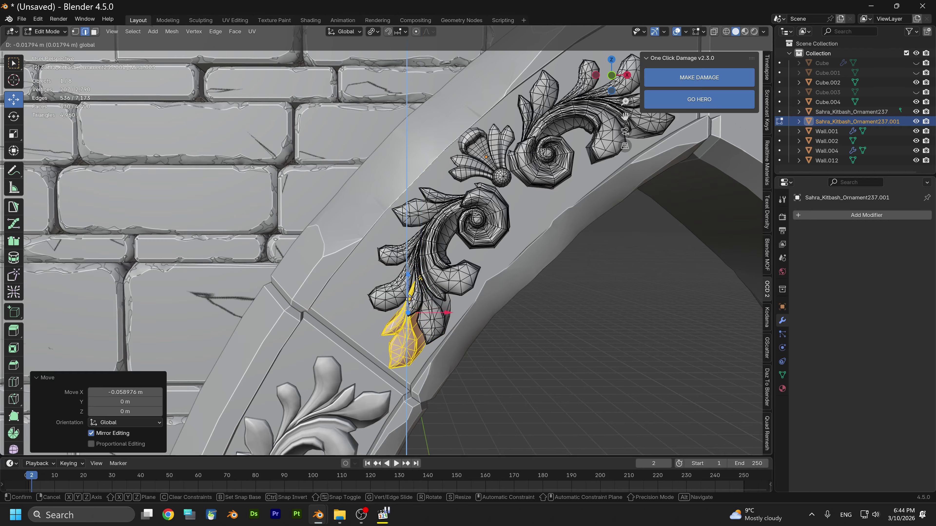
left_click(462, 341)
Undo the last X and Z moves of the copied tip leaves
scroll(462, 340, "down", 2)
middle_click_drag(462, 341, 475, 302)
scroll(474, 386, "up", 3)
key("ctrl+z")
key("ctrl+z")
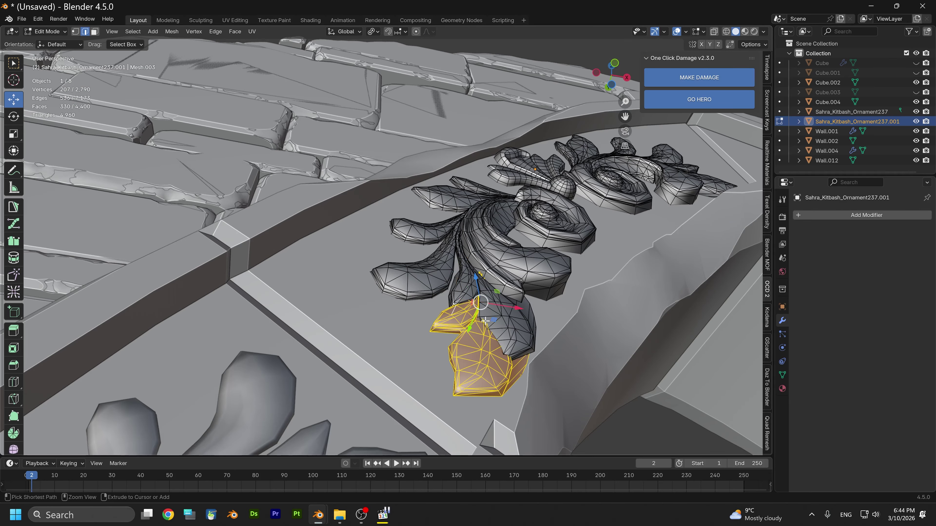
Move the copied tip leaves about -0.055 m along X and lower them slightly along Z
middle_click_drag(509, 328, 490, 358)
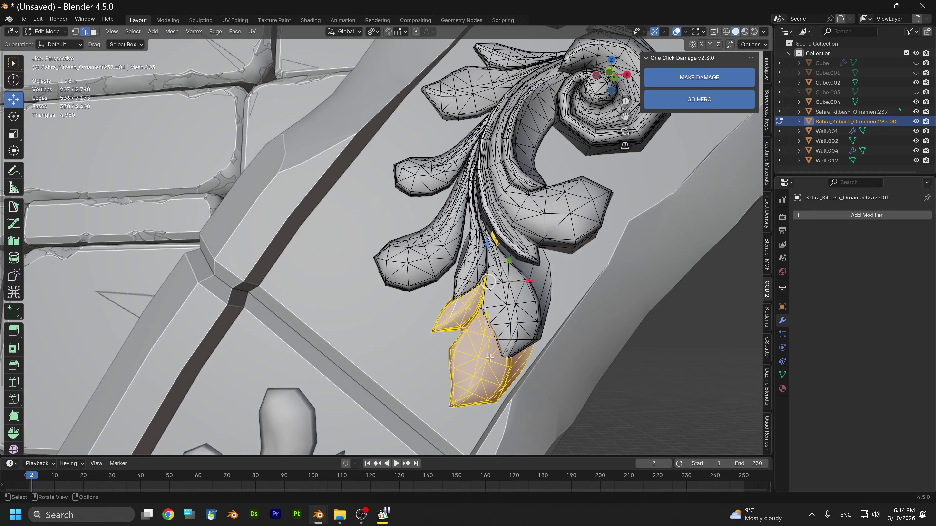
key("g")
key("x")
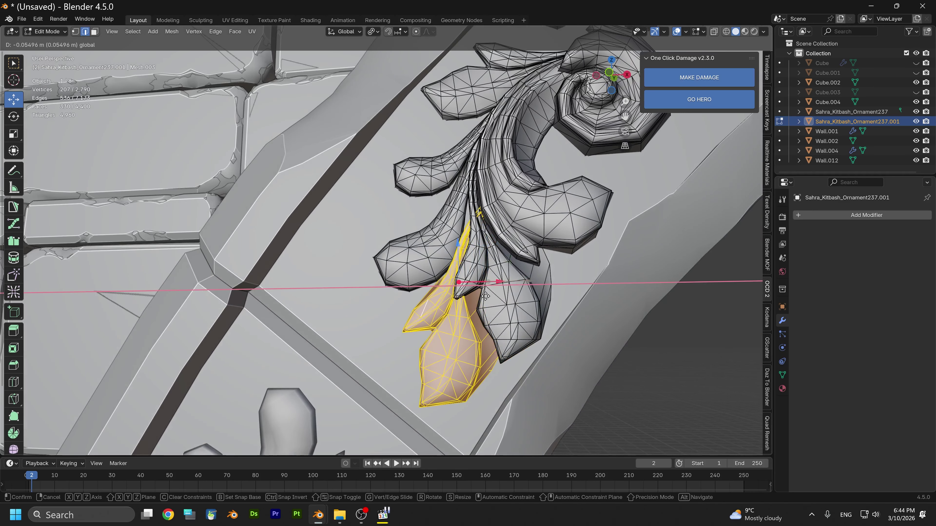
left_click(467, 268)
key("g")
key("z")
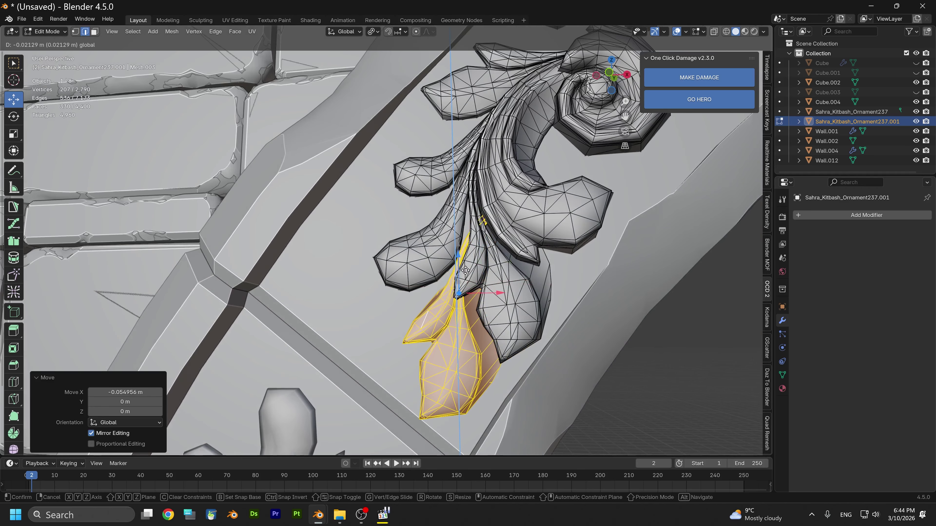
left_click(467, 265)
Move the copied tip leaves about 0.007 m along Y to adjust their depth against the ornament
middle_click_drag(471, 270, 419, 293)
key("g")
key("y")
left_click(451, 290)
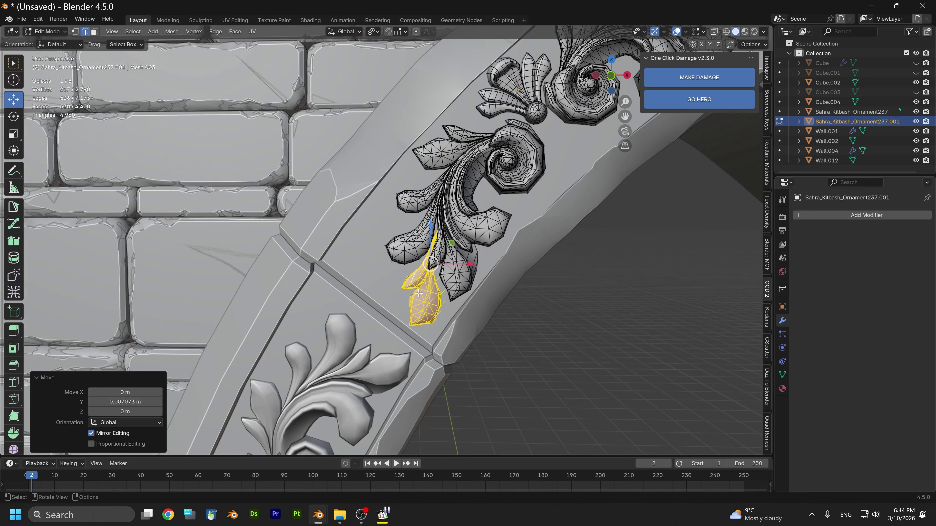
Delete the copied pair of tip leaves from the ornament mesh
scroll(442, 268, "up", 3)
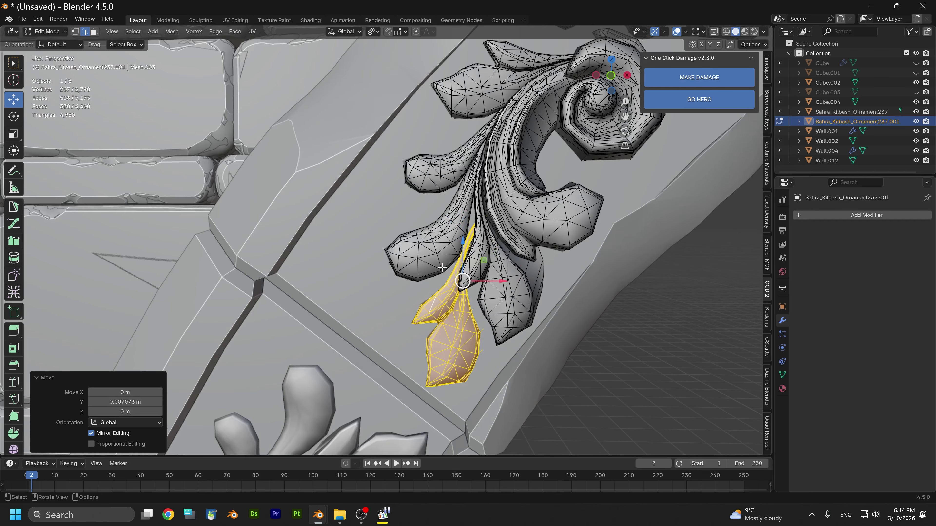
right_click(466, 303)
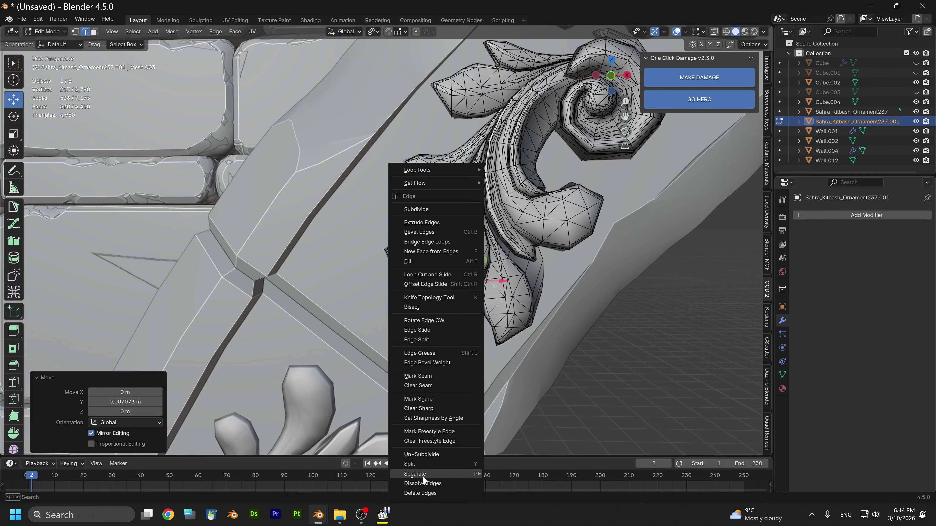
left_click(420, 494)
Duplicate the middle rounded leaf on the lower scroll's outer side and move the copy down about 0.296 m along Z
middle_click_drag(457, 295, 460, 286)
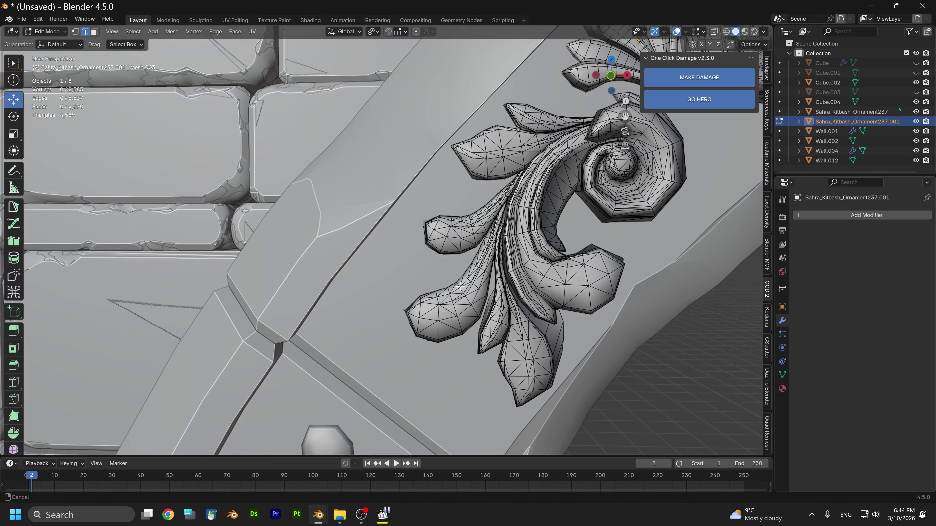
key("ctrl+KP_Add")
key("ctrl+KP_Add")
key("ctrl+KP_Add")
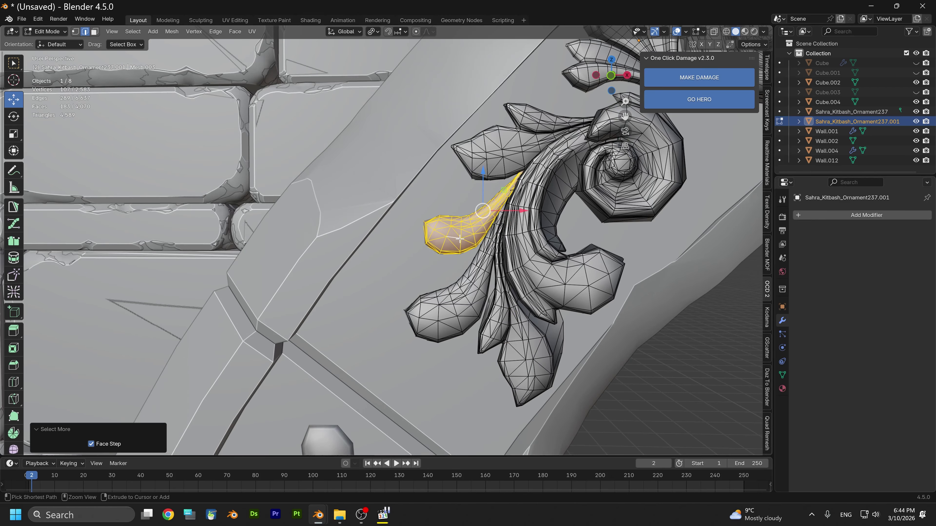
key("shift+d")
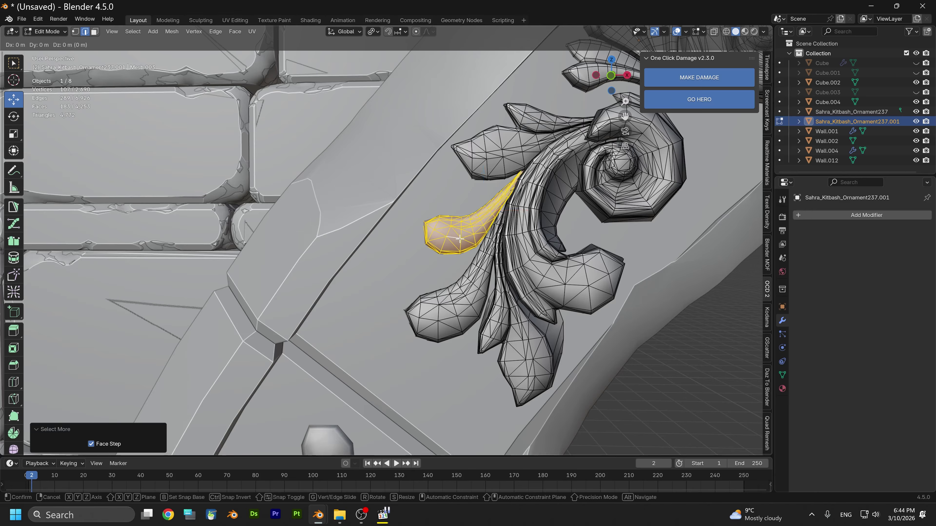
key("Escape")
key("g")
key("z")
left_click(494, 331)
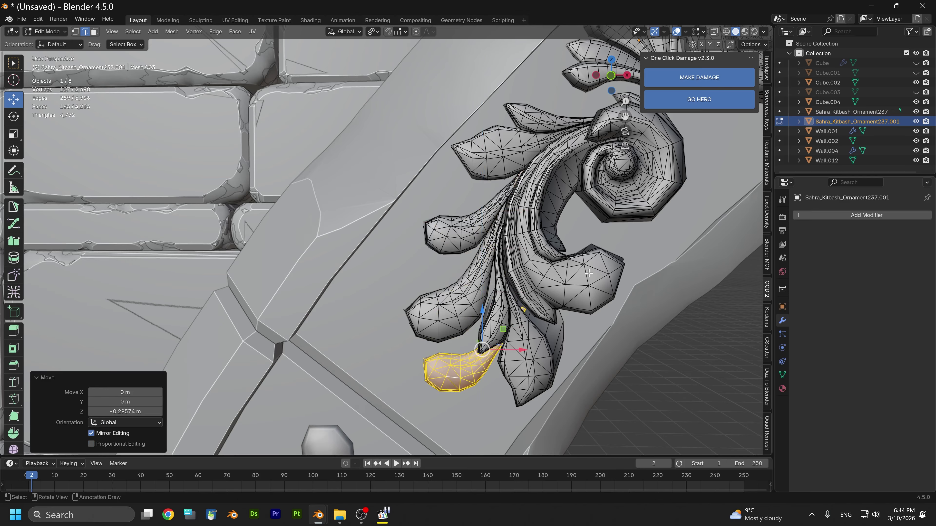
Rotate the copied rounded leaf about -33.2° and lower it about 0.048 m along Z
key("r")
left_click(525, 268)
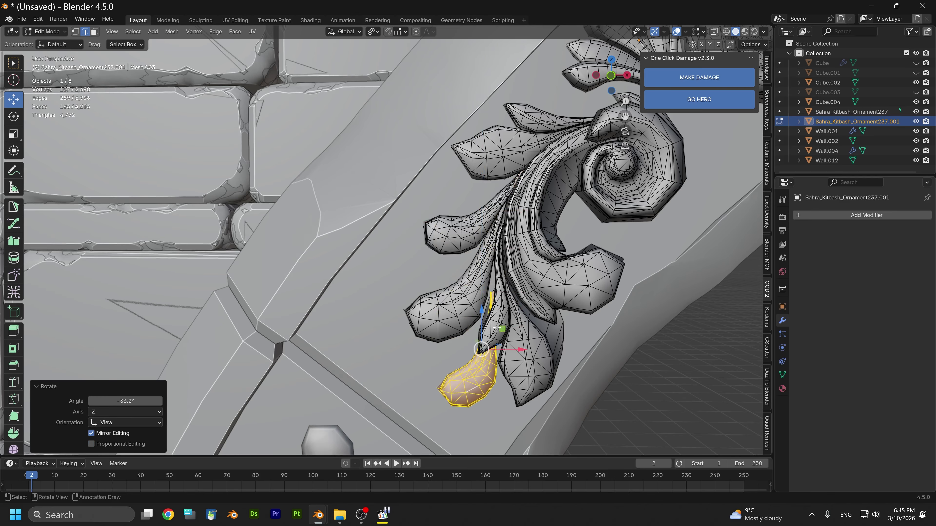
key("g")
key("z")
left_click(491, 354)
Move the copied rounded leaf about 0.02 m along X and rotate it about 20° towards the outer edge
key("g")
key("x")
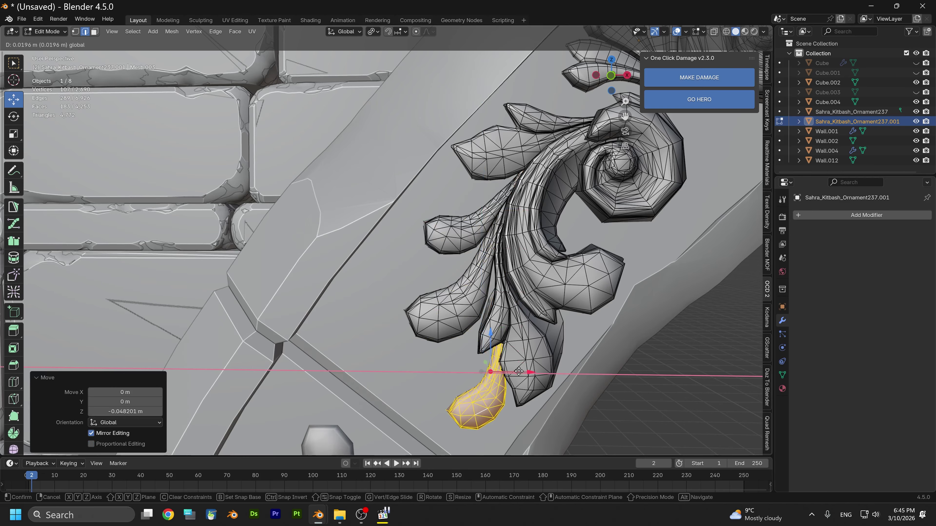
left_click(519, 373)
key("r")
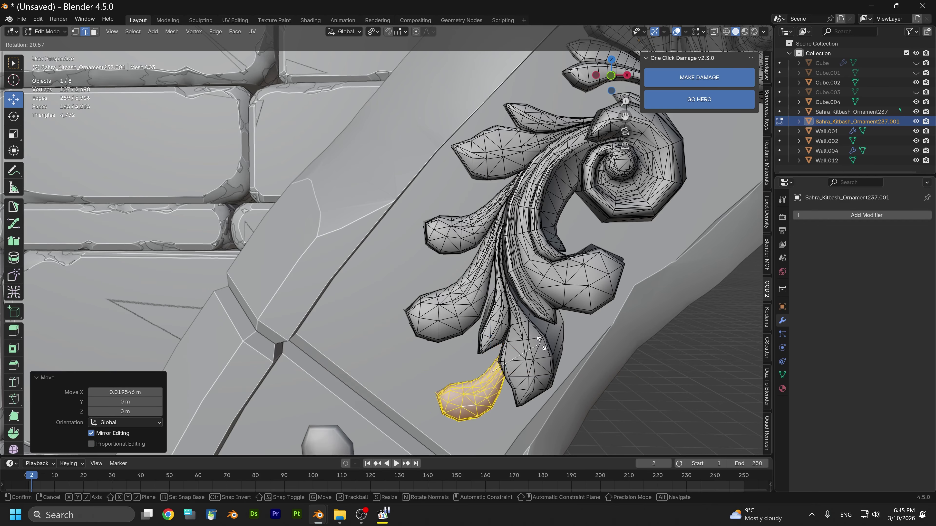
left_click(536, 341)
Move the copied rounded leaf about -0.022 m along X and scale it to about 1.141
key("g")
key("x")
left_click(518, 379)
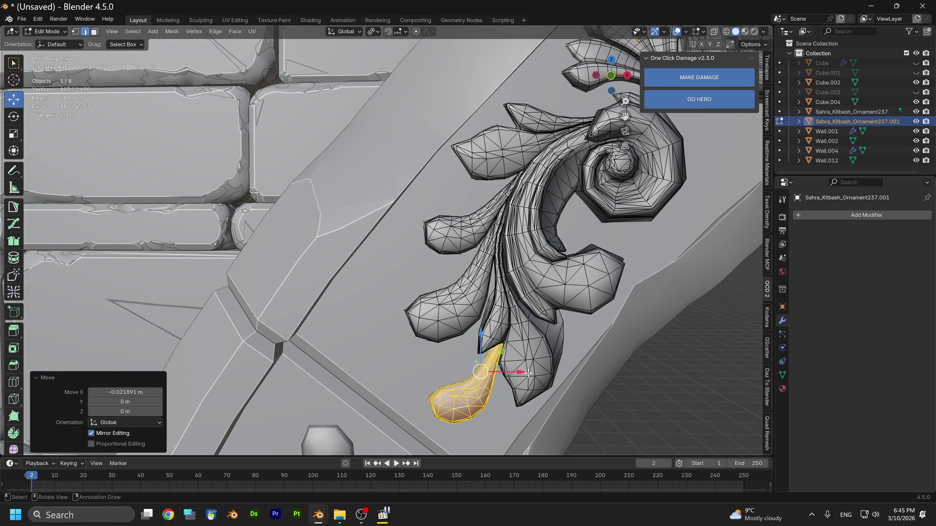
key("s")
left_click(553, 361)
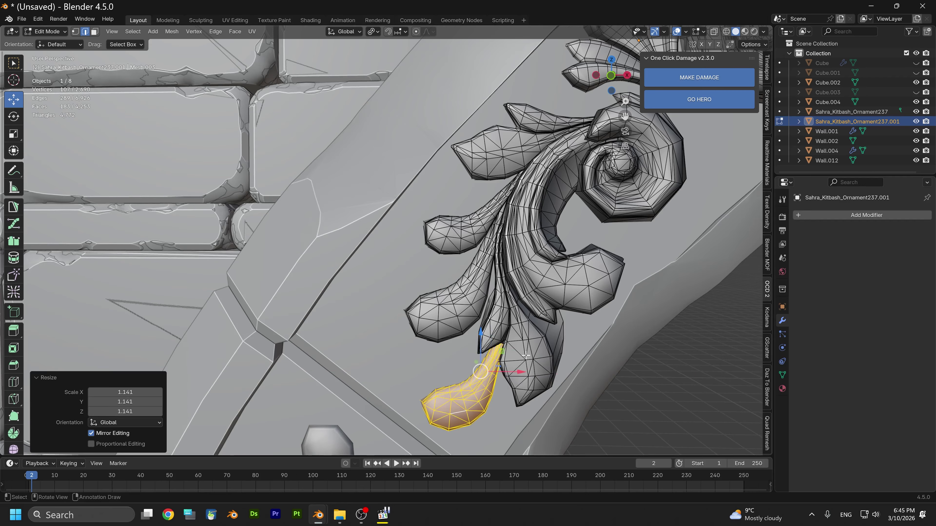
Move the copied rounded leaf about -0.004 m along Y to align its depth with the ornament
middle_click_drag(525, 356, 437, 389)
key("g")
key("y")
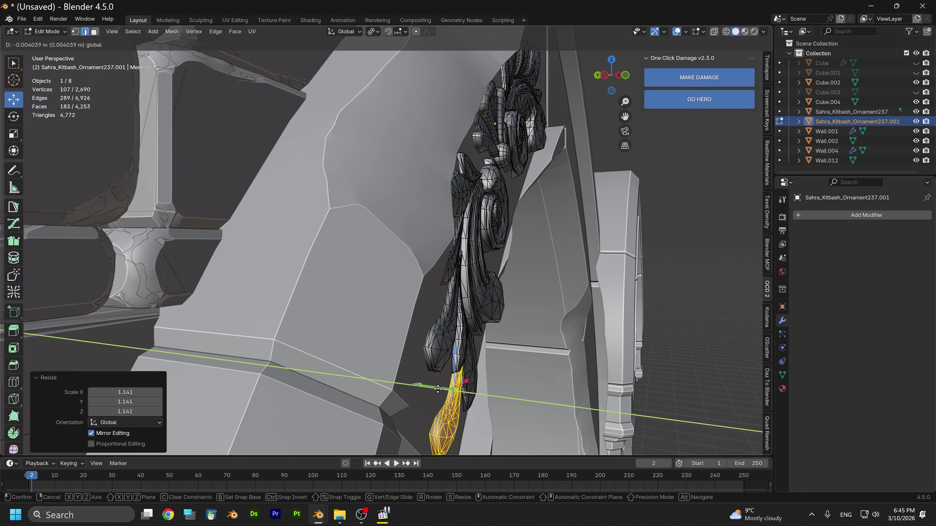
left_click(437, 388)
Select the middle rounded leaf on the upper scroll's outer side and duplicate it in place
scroll(437, 383, "down", 5)
middle_click_drag(449, 356, 390, 281)
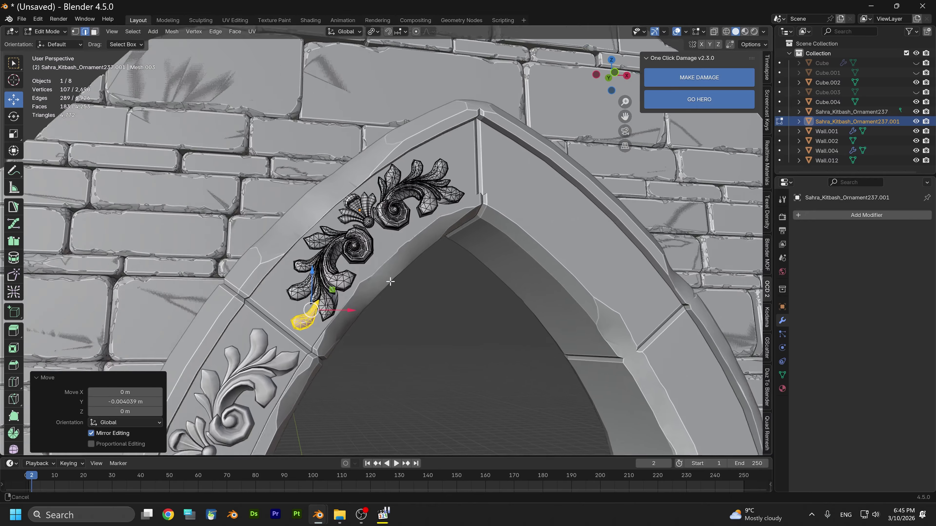
scroll(390, 282, "up", 5)
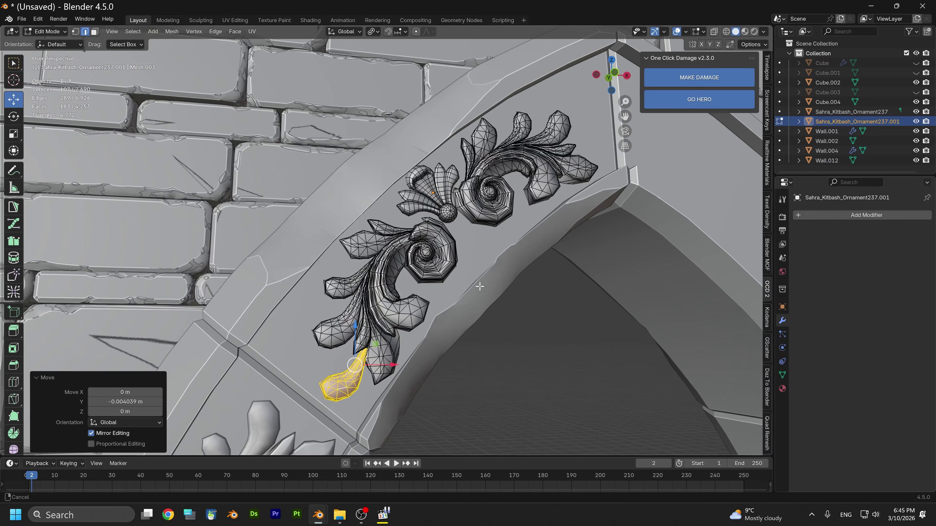
scroll(479, 286, "down", 3)
middle_click_drag(430, 312, 402, 352)
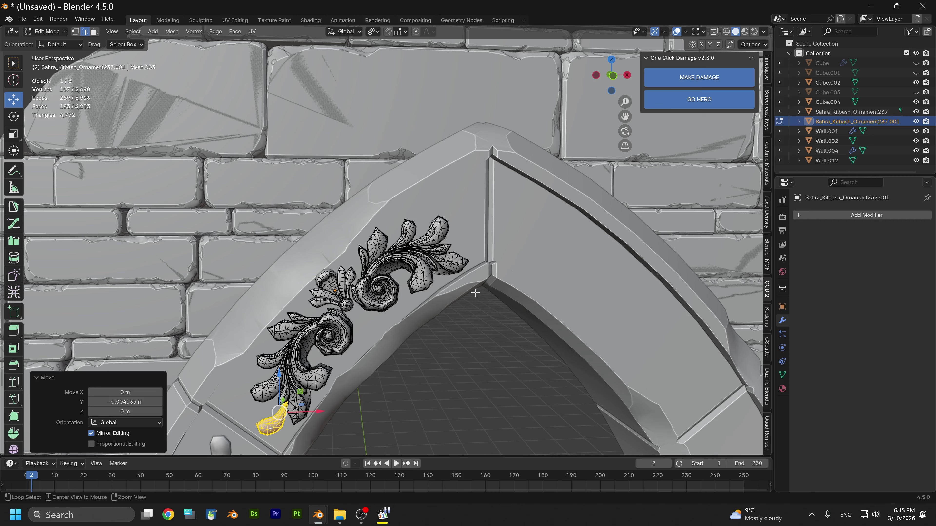
middle_click_drag(475, 292, 461, 292)
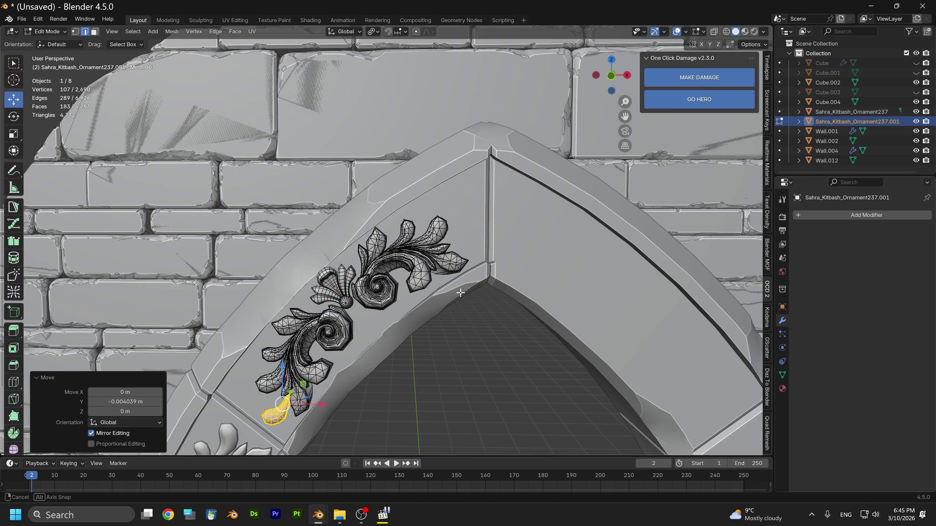
left_click(612, 75)
scroll(378, 249, "up", 5)
left_click(399, 251)
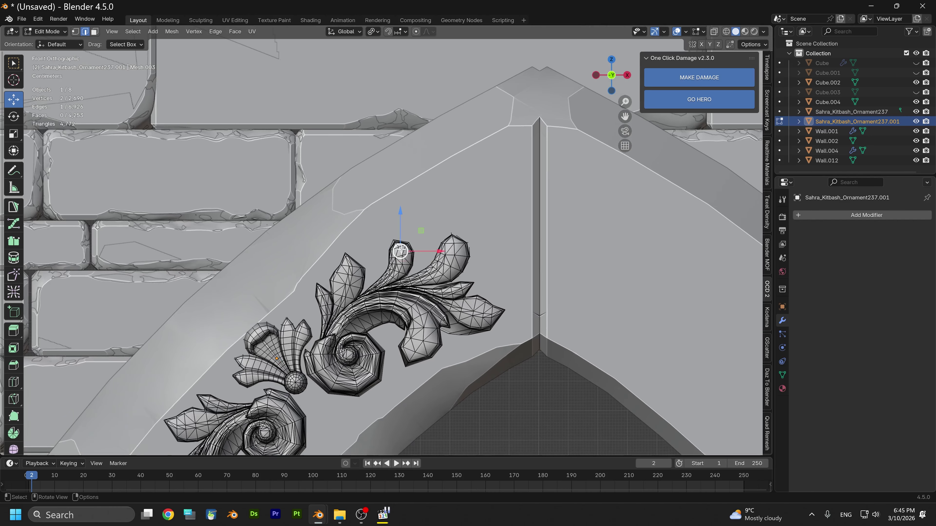
key("ctrl+KP_Add")
key("ctrl+KP_Add")
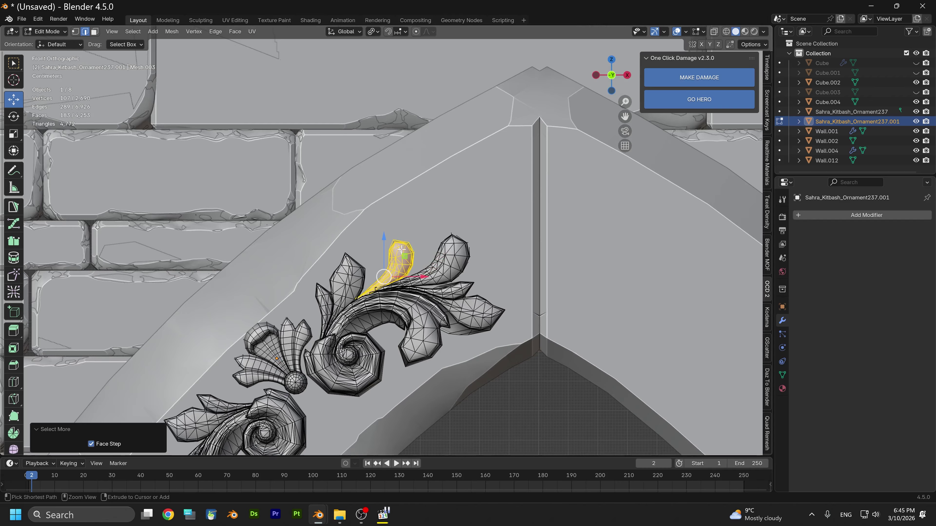
key("shift+d")
key("Escape")
Move the copied rounded leaf about 0.368 m along X and -0.035 m along Z, rotating it clockwise at the upper scroll's tip
key("g")
key("x")
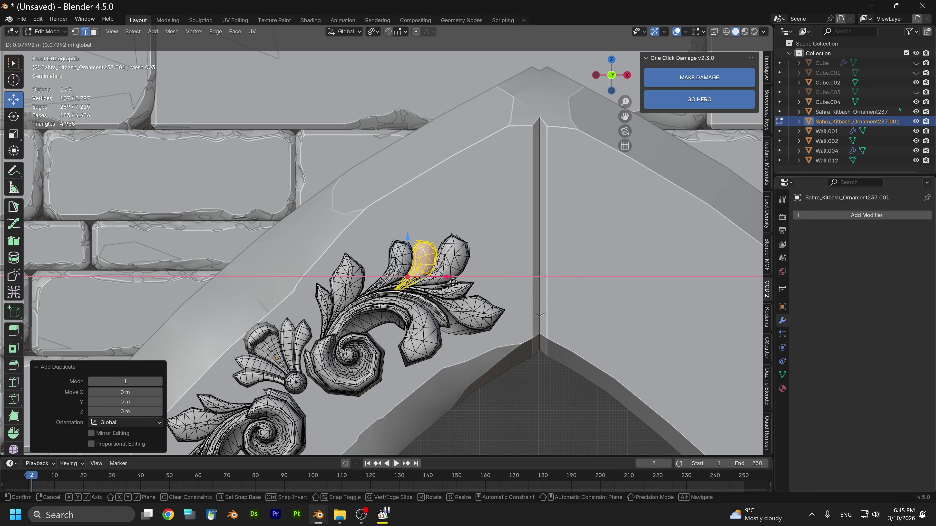
left_click(533, 281)
key("r")
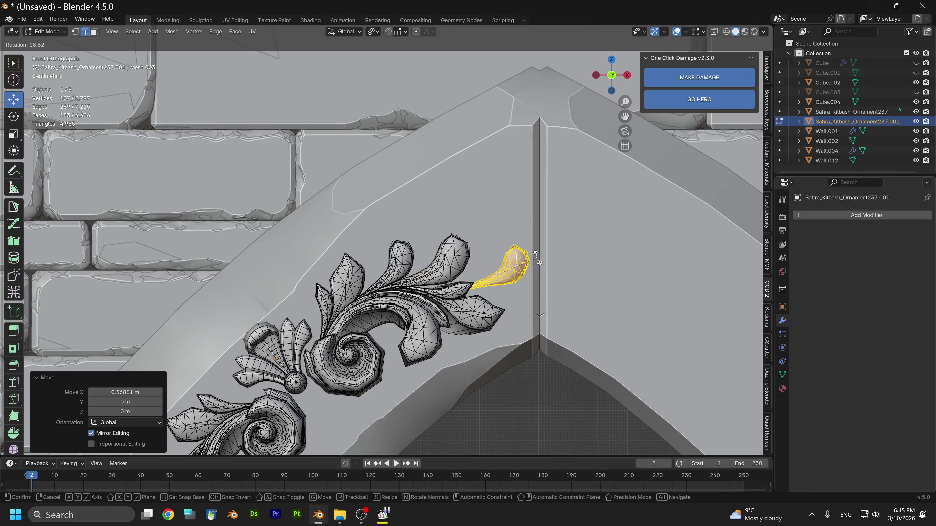
left_click(535, 260)
left_click_drag(495, 248, 493, 260)
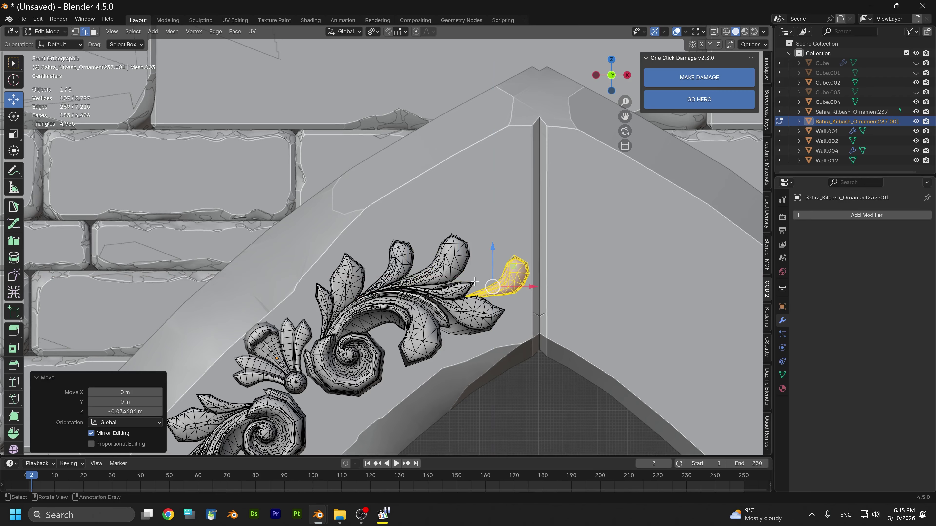
Scale the copied rounded leaf to 1.120 and shift it about 0.012 m along Z and -0.014 m along X
scroll(474, 282, "down", 8)
scroll(472, 291, "up", 9)
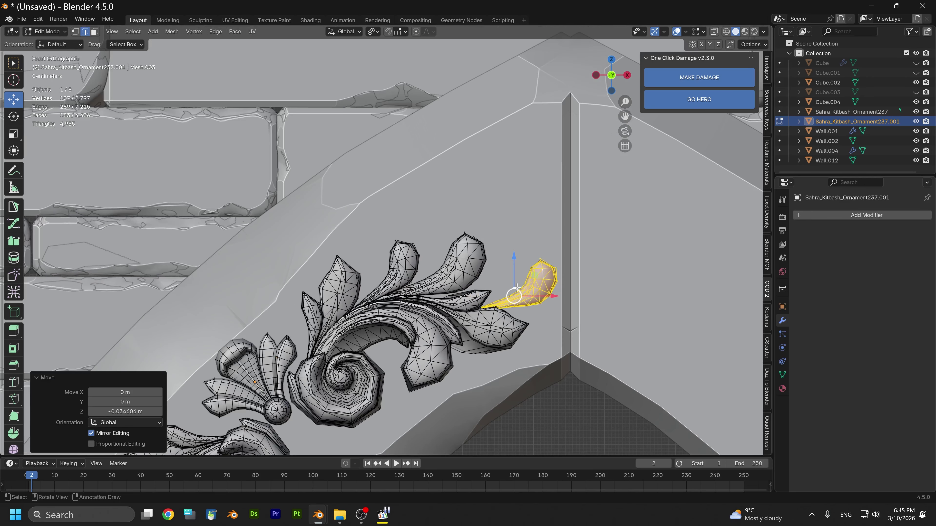
left_click_drag(515, 284, 516, 272)
key("s")
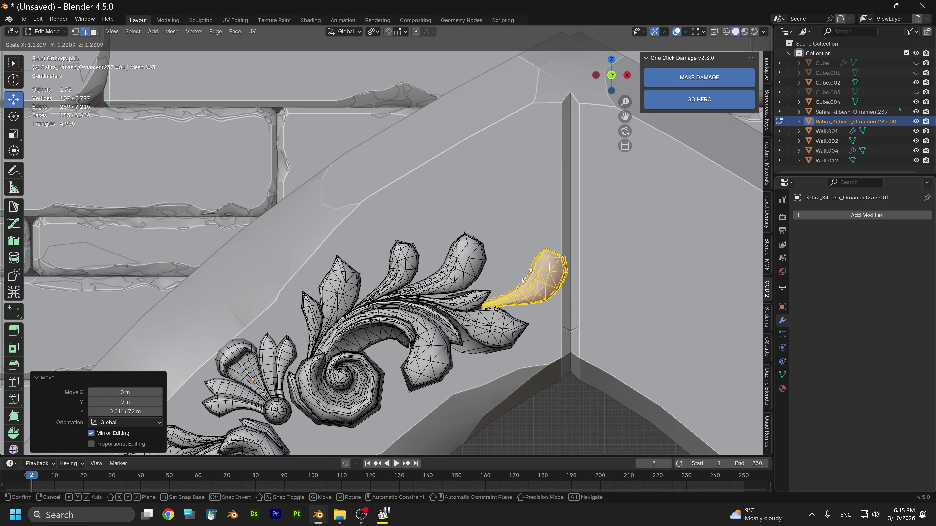
left_click(531, 282)
key("g")
key("x")
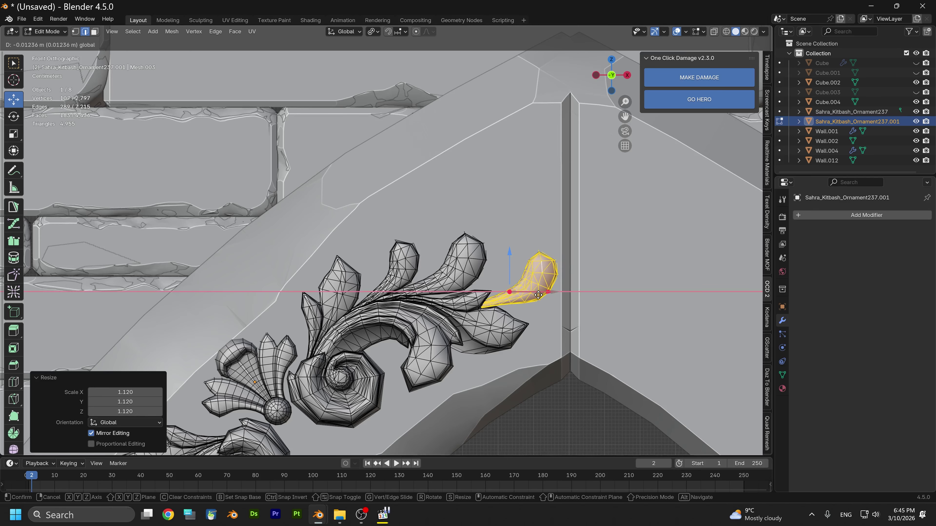
left_click(538, 296)
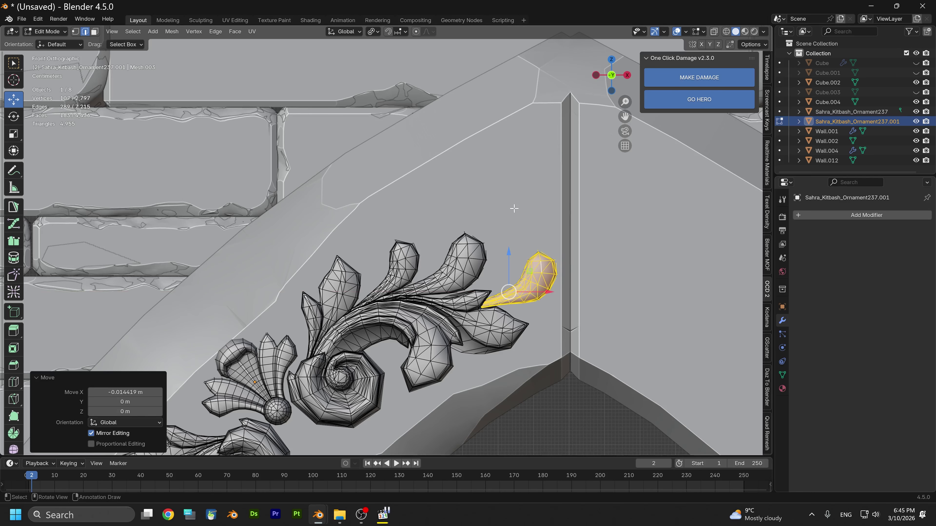
Select the pointed leaf pair on the upper scroll's outer side and duplicate it in place
scroll(490, 216, "down", 2)
scroll(454, 215, "up", 3, "ctrl")
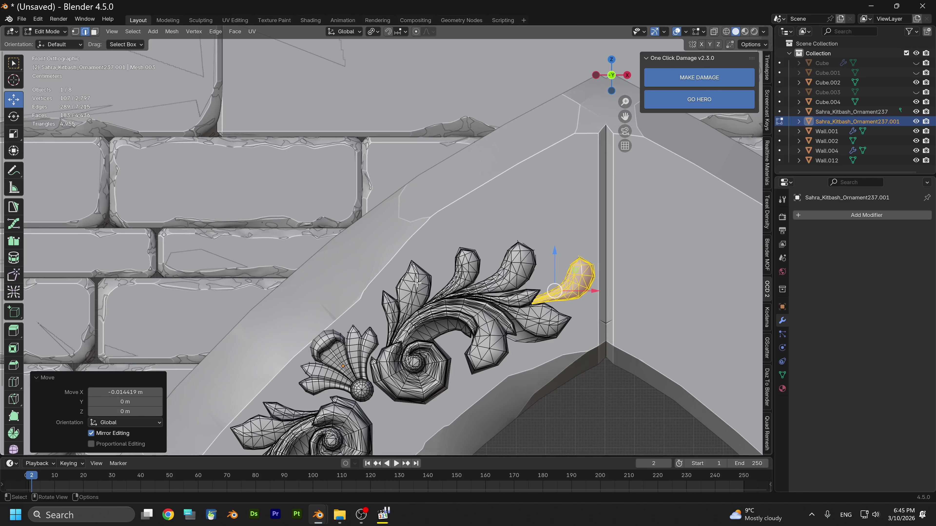
left_click(416, 288)
key("ctrl+KP_Add")
key("ctrl+KP_Add")
key("ctrl+KP_Add")
key("ctrl+KP_Add")
key("ctrl+KP_Add")
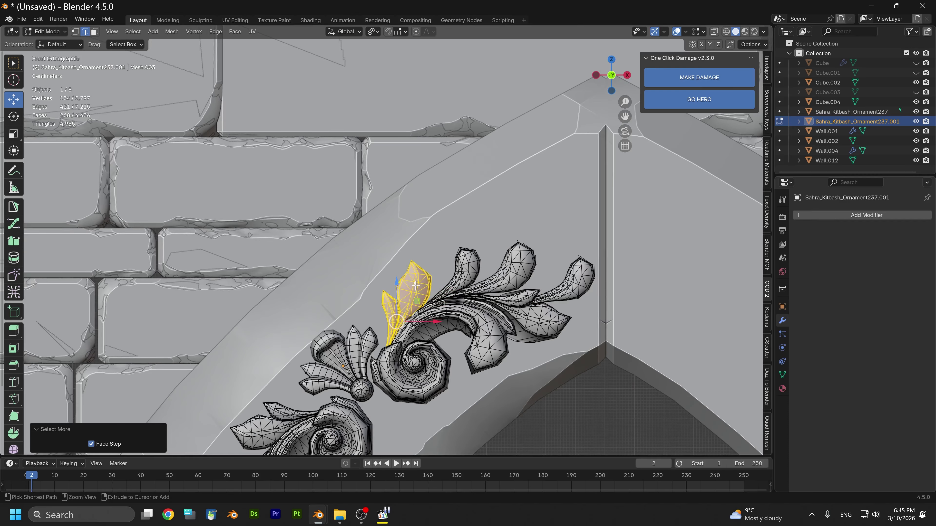
key("shift+d")
right_click(416, 285)
Raise the copied pointed leaf pair along Z and move it about 0.3 m along X, above the upper scroll's rounded leaves
key("g")
key("z")
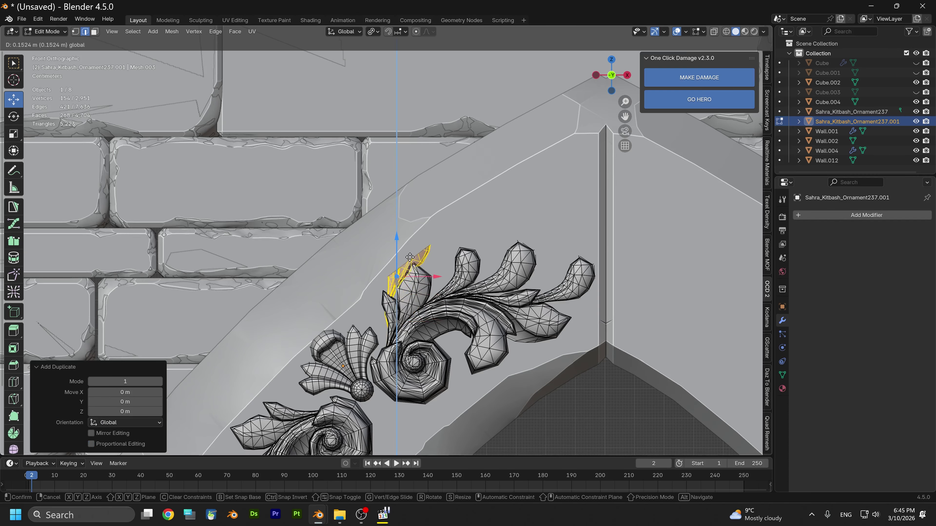
left_click(412, 254)
key("g")
key("x")
left_click(501, 242)
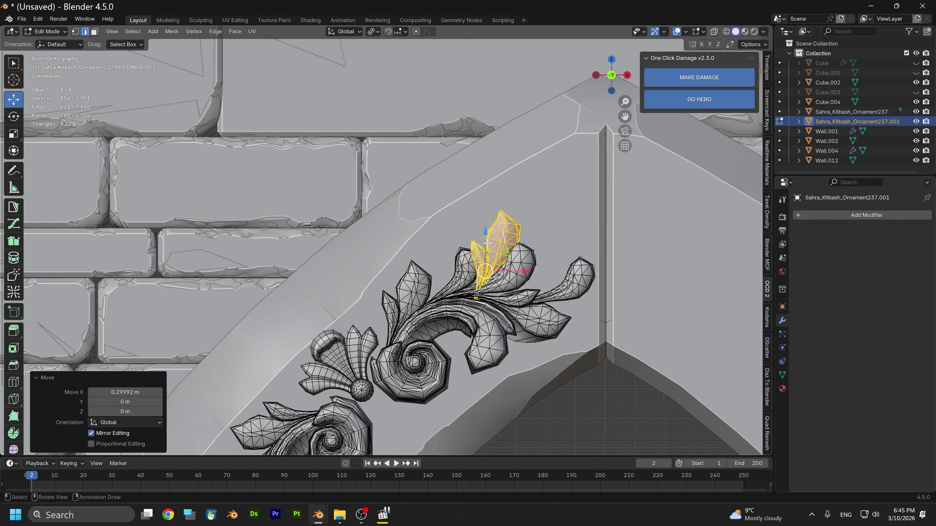
key("g")
key("z")
left_click(500, 216)
left_click(505, 230)
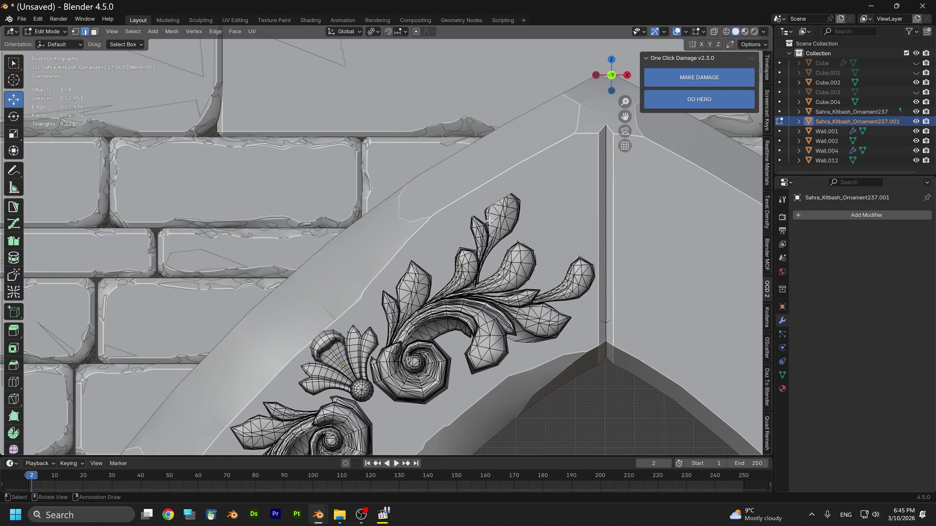
key("ctrl+z")
Move the copied pointed leaf pair about 0.21 m along X toward the arch's centre groove and raise it about 0.069 m
key("g")
key("x")
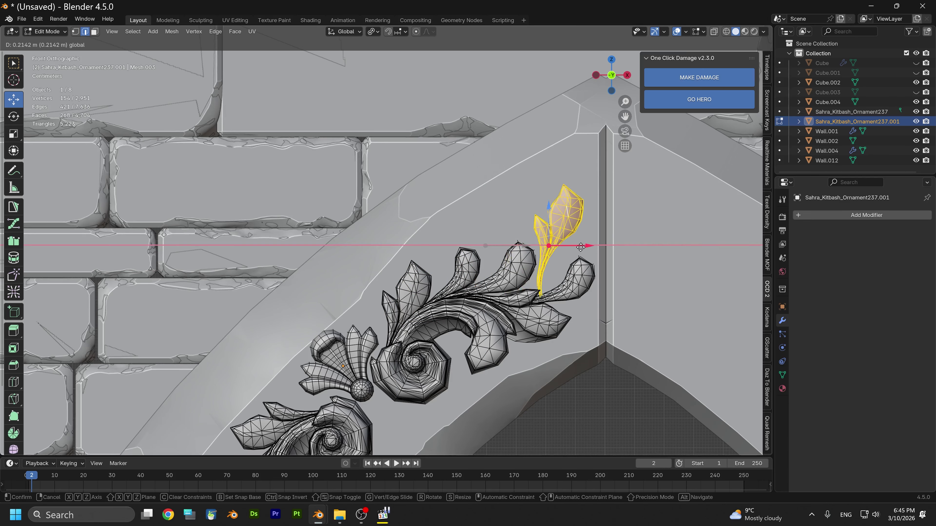
left_click(550, 225)
key("g")
key("z")
left_click(553, 208)
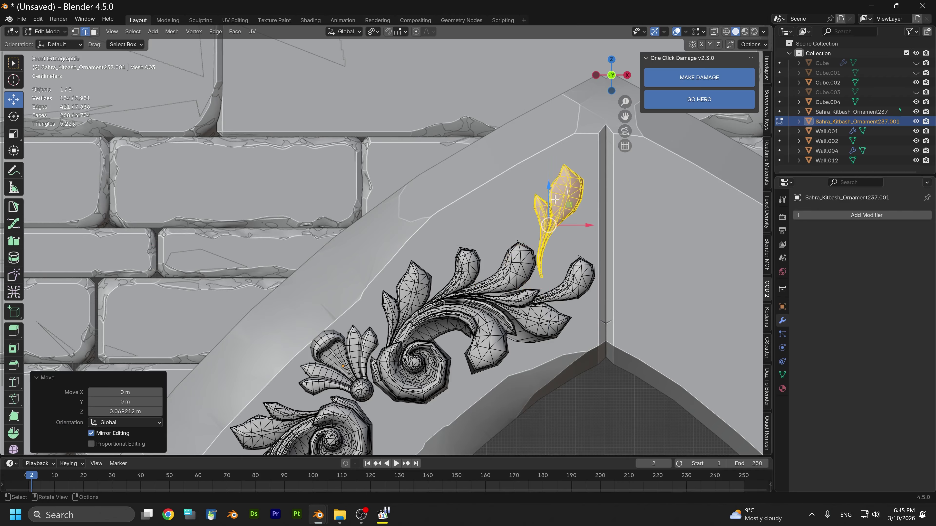
Scale the copied pointed leaf pair to 1.269 and rotate it clockwise toward the arch's peak
key("s")
left_click(569, 208)
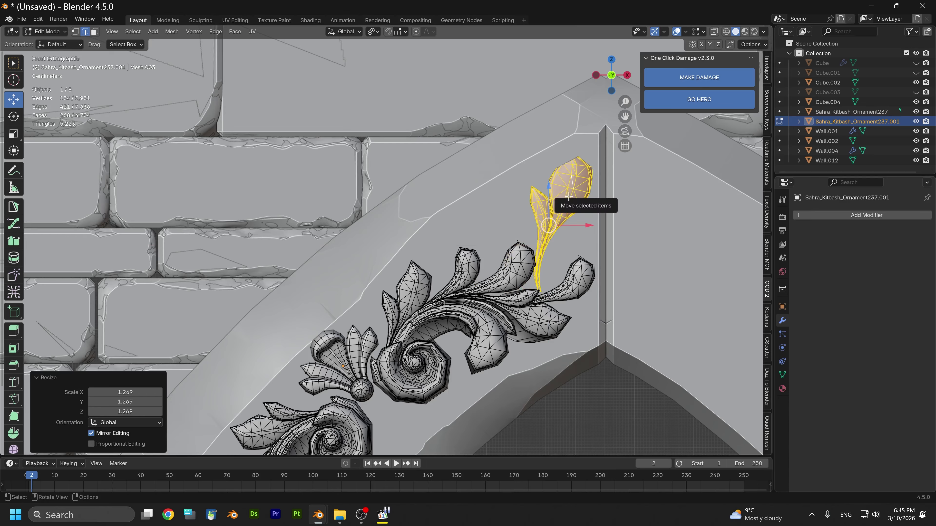
key("r")
left_click(570, 203)
Move the enlarged pointed leaf pair about -0.021 m along Z and -0.135 m along X, back over the upper scroll
key("g")
key("z")
left_click(553, 209)
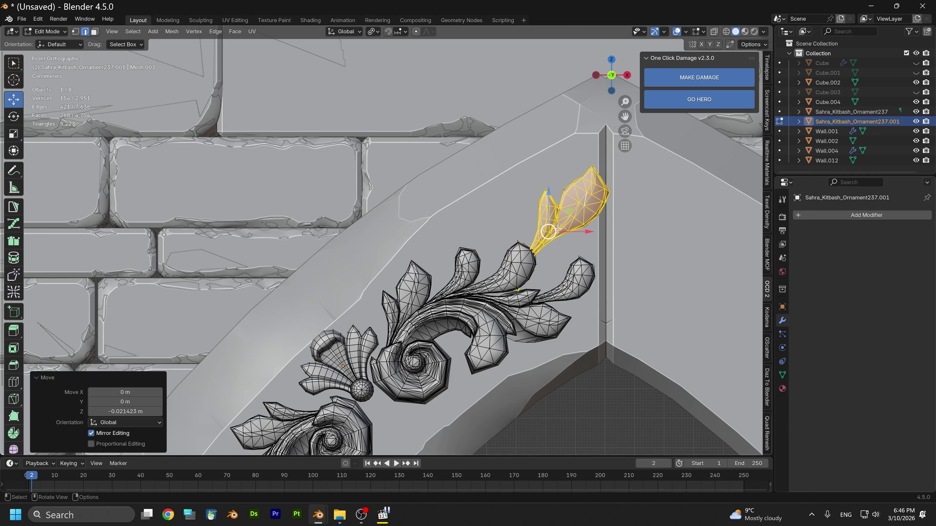
key("g")
key("x")
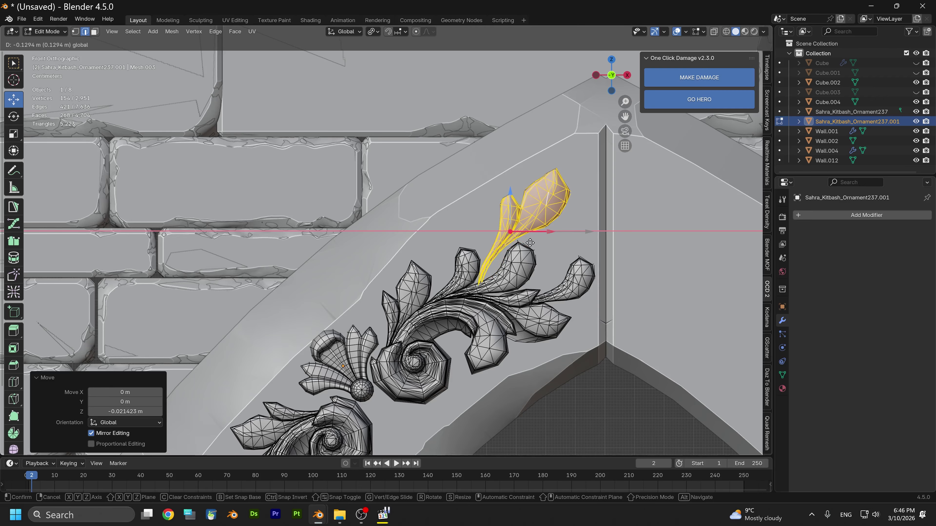
left_click(531, 240)
Rotate the pointed leaf pair about 8.5° clockwise and shift it about 0.016 m along X and -0.02 m along Z
key("r")
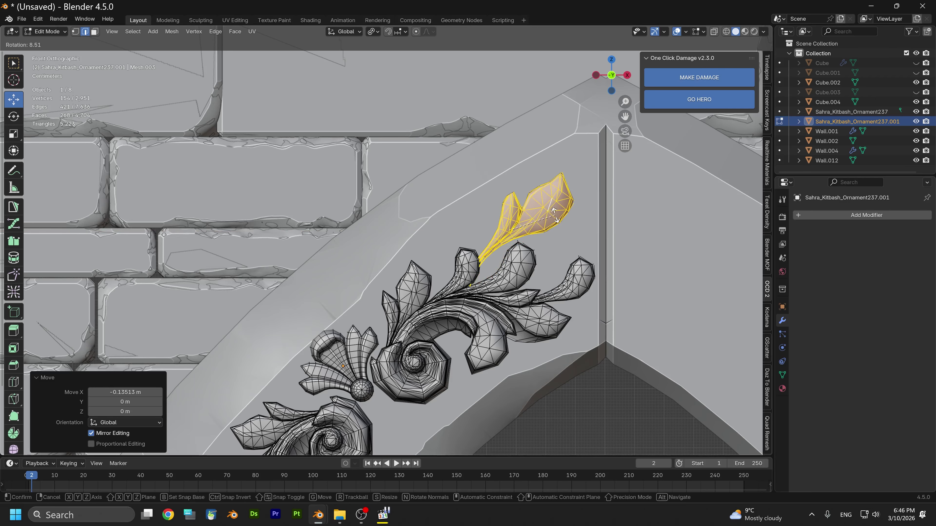
key("Escape")
key("g")
key("x")
left_click(521, 212)
key("g")
key("z")
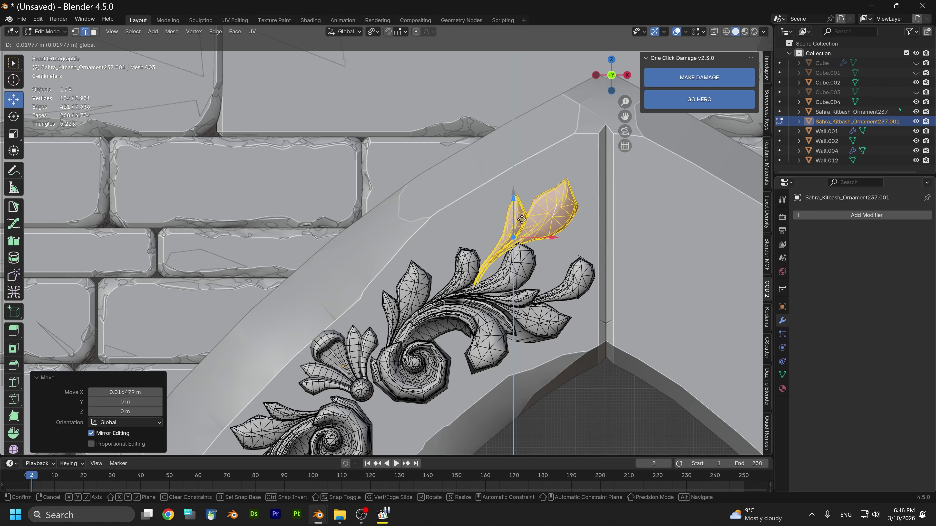
left_click(522, 220)
left_click(557, 258)
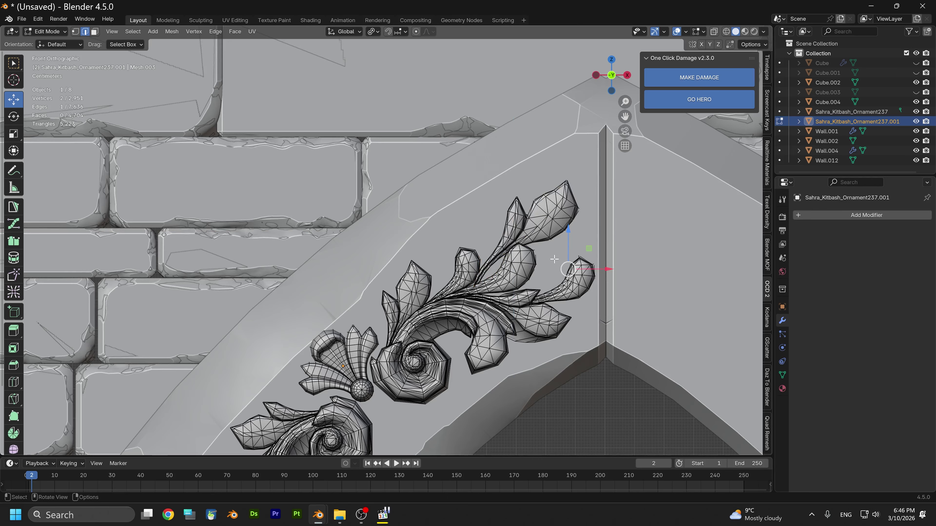
Select the pointed leaf pair on the lower scroll's outer side and duplicate it in place
middle_click_drag(556, 258, 531, 248)
scroll(531, 248, "down", 5)
scroll(518, 212, "up", 5)
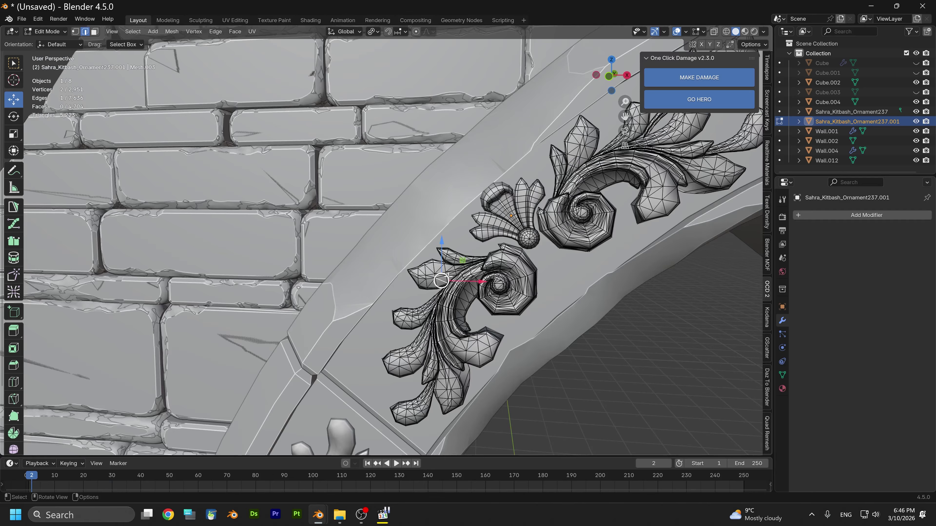
middle_click_drag(442, 277, 449, 277)
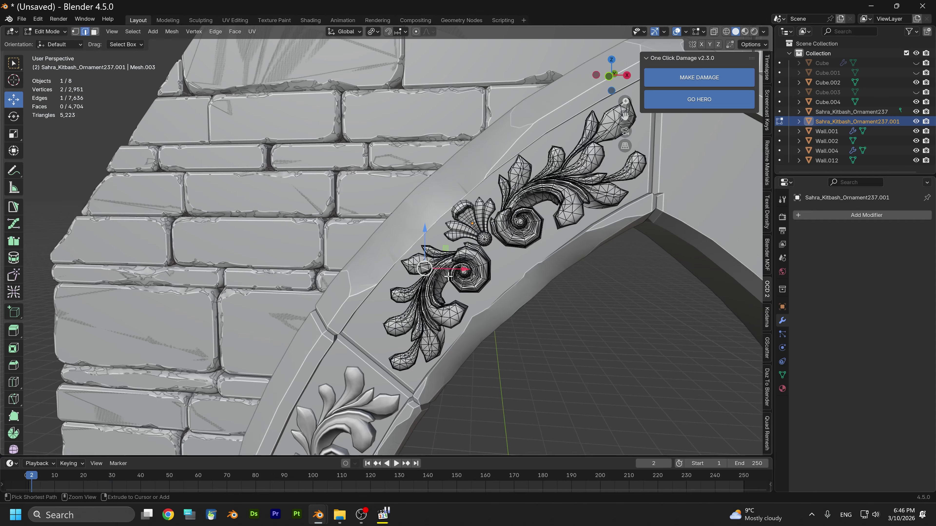
key("ctrl+KP_Add")
key("ctrl+KP_Add")
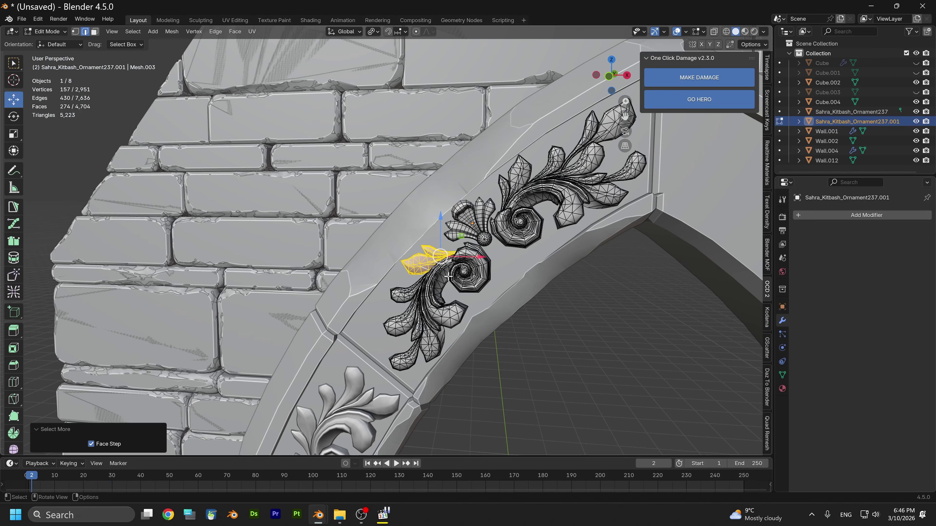
key("shift+d")
right_click(448, 276)
Place the copied pointed leaf pair at the lower scroll's outer end, moving it along X and Z and rotating it, and deselect it
left_click_drag(476, 257, 425, 258)
left_click_drag(389, 239, 392, 282)
key("r")
left_click(484, 260)
middle_click_drag(420, 316, 491, 316, "shift")
key("g")
key("x")
left_click(495, 363)
key("alt+a")
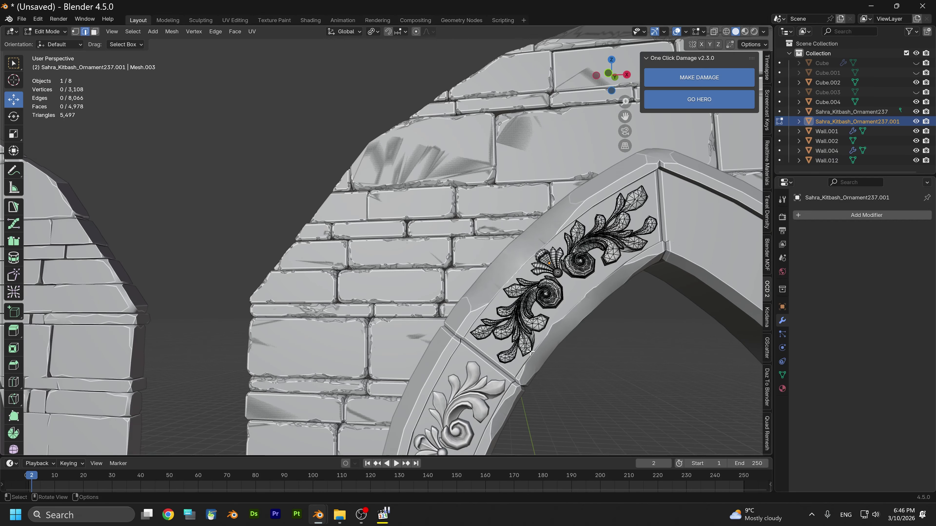
Return the upper panel's ornament to Object Mode and deselect it
scroll(528, 353, "down", 5)
scroll(593, 315, "up", 3)
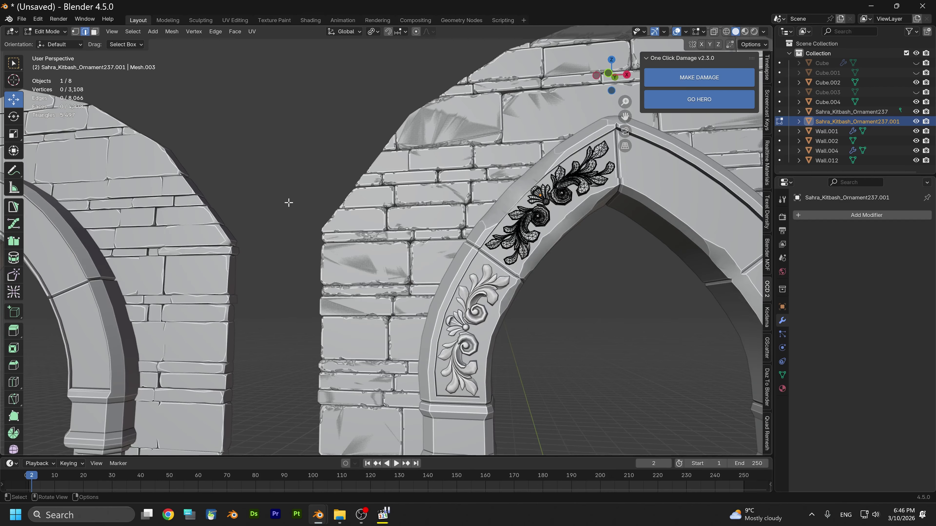
left_click(46, 31)
left_click(52, 44)
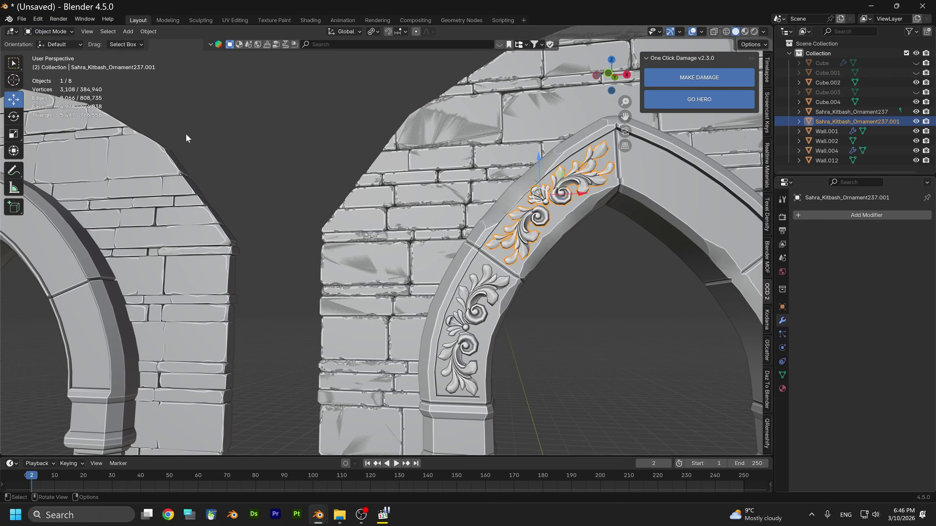
middle_click_drag(188, 138, 406, 356)
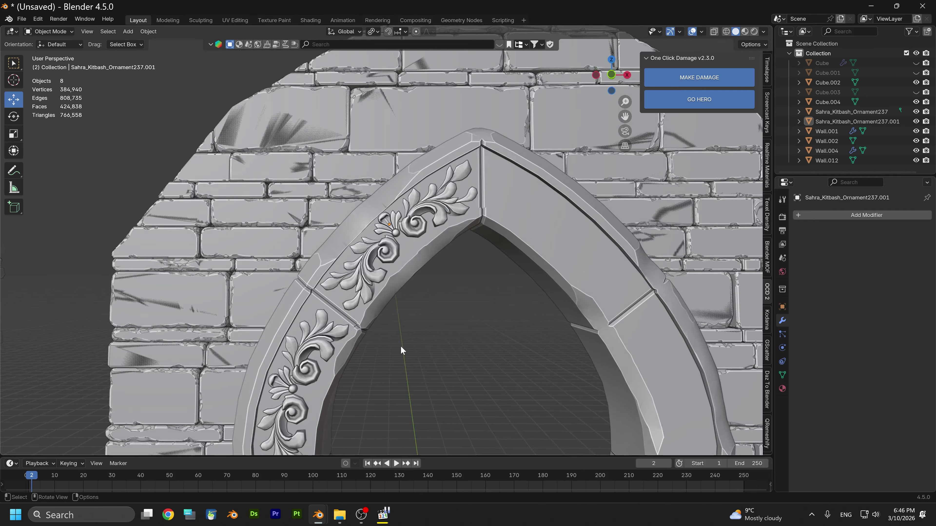
Select the upper panel's ornament and the lower panel's ornament and join them into one object
scroll(384, 335, "up", 2)
middle_click_drag(378, 326, 465, 324, "shift")
scroll(404, 333, "down", 1)
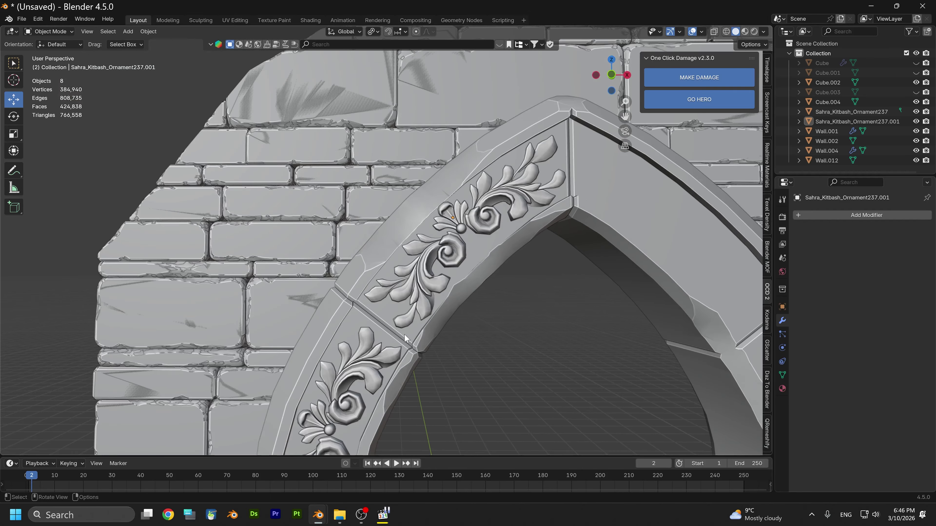
left_click(414, 294)
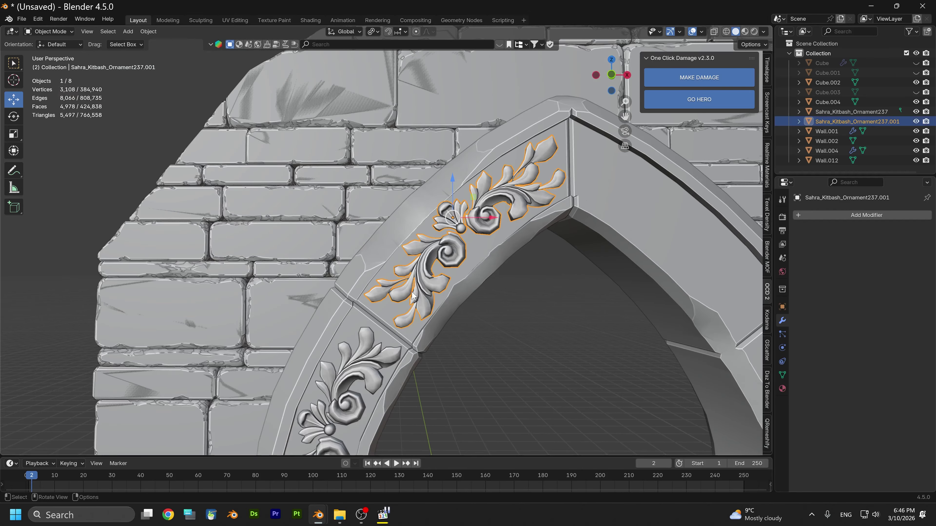
left_click(370, 363, "shift")
right_click(340, 352)
left_click(313, 311)
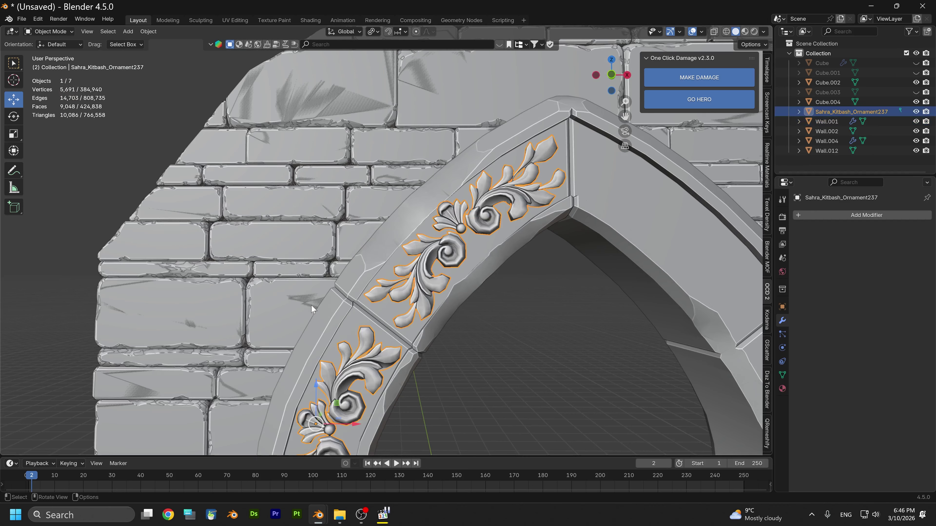
Add a Subdivision Surface modifier to the joined ornament and set its viewport level to 2
middle_click_drag(420, 345, 443, 291, "shift")
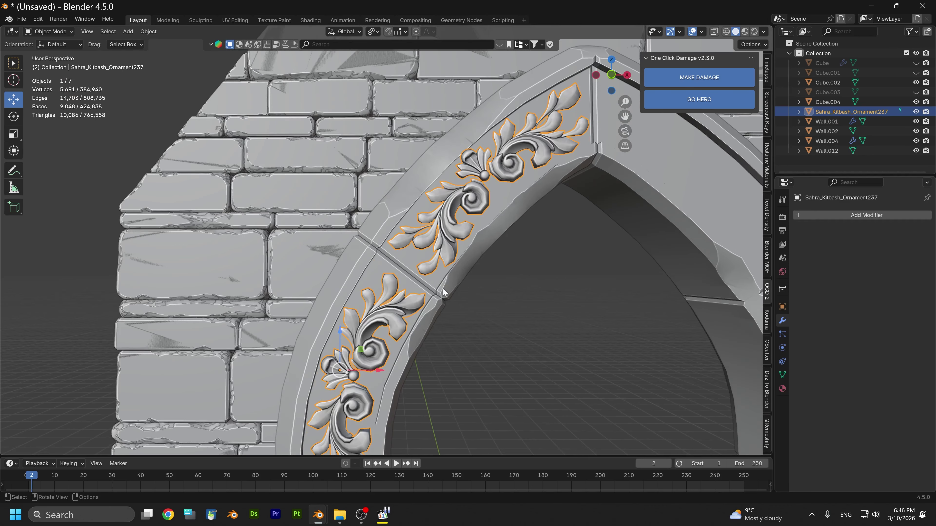
left_click(867, 212)
mouse_move(834, 219)
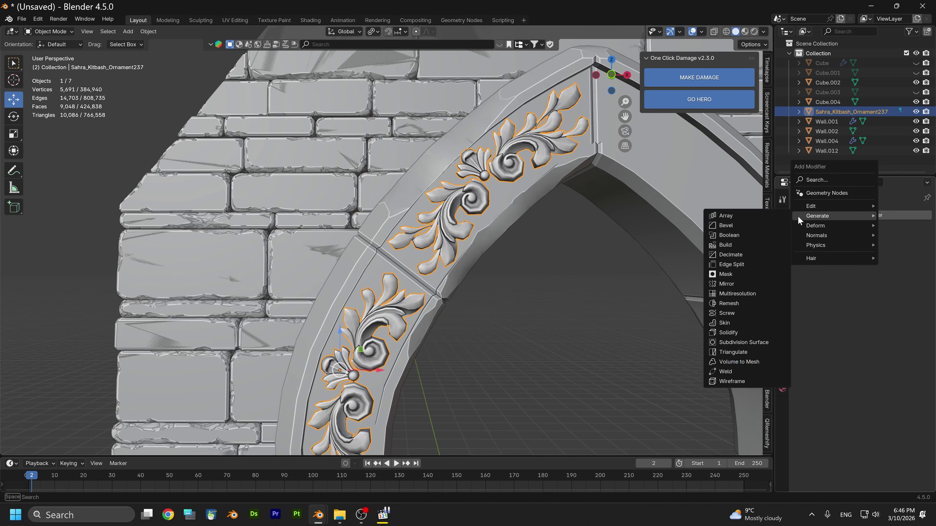
left_click(754, 342)
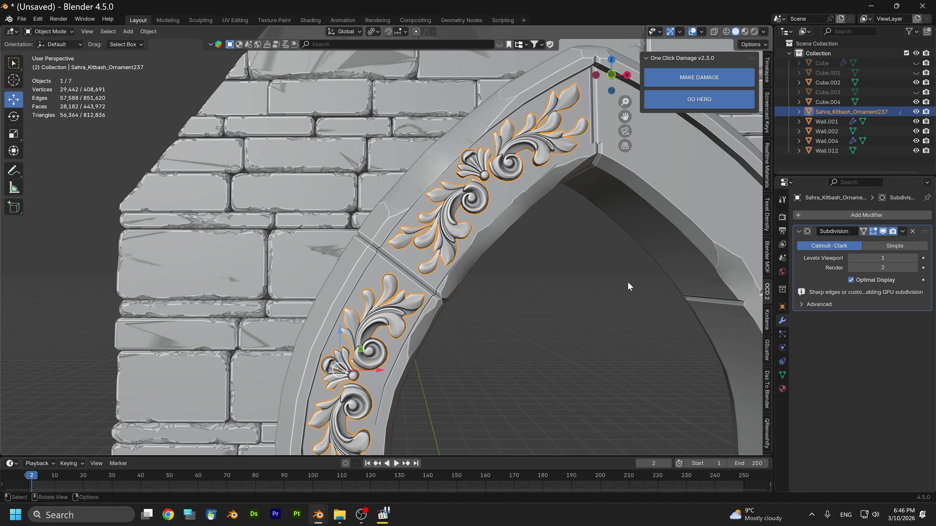
left_click(913, 258)
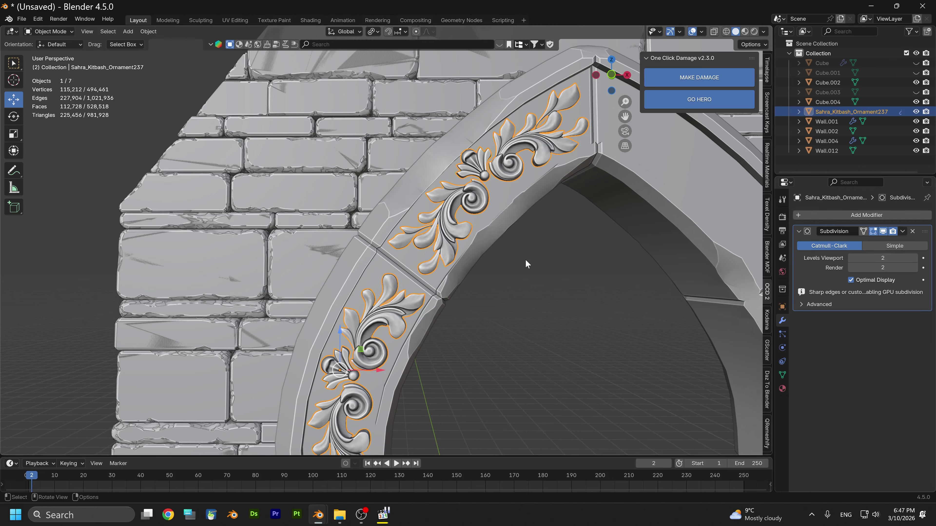
scroll(527, 264, "up", 3)
scroll(483, 277, "down", 5)
middle_click_drag(483, 277, 481, 296)
scroll(480, 295, "up", 5)
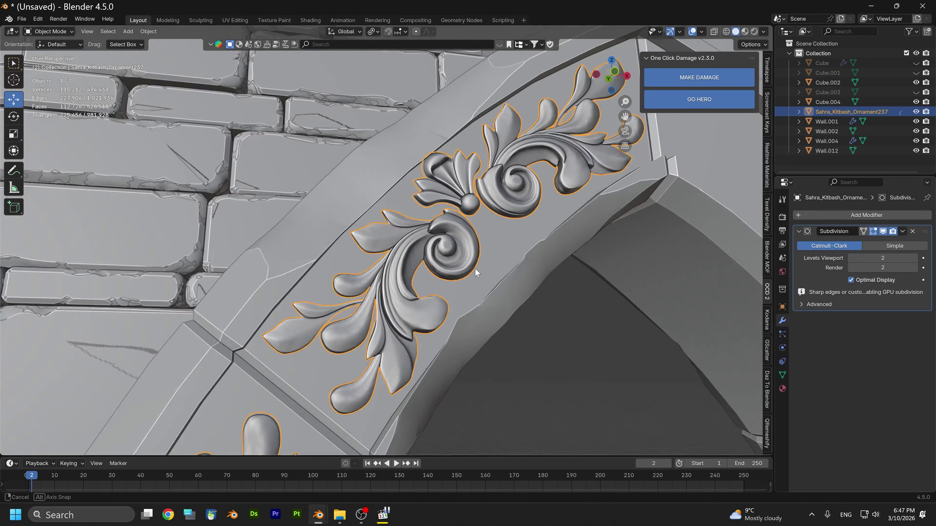
Examine the smoothed ornament in the arch's upper panel, especially the fan-shaped leaf cluster between the two scrolls
scroll(465, 286, "down", 3)
middle_click_drag(477, 262, 502, 322)
scroll(503, 322, "up", 2)
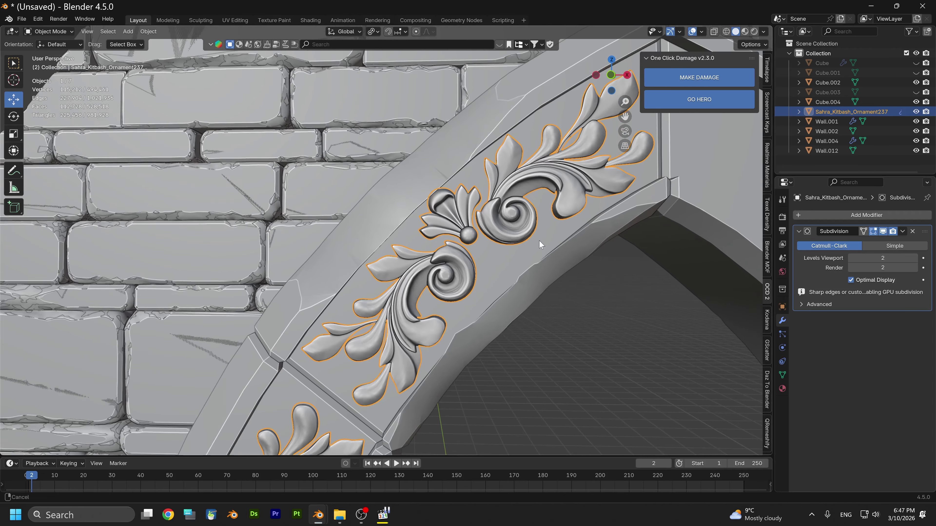
scroll(470, 236, "down", 3)
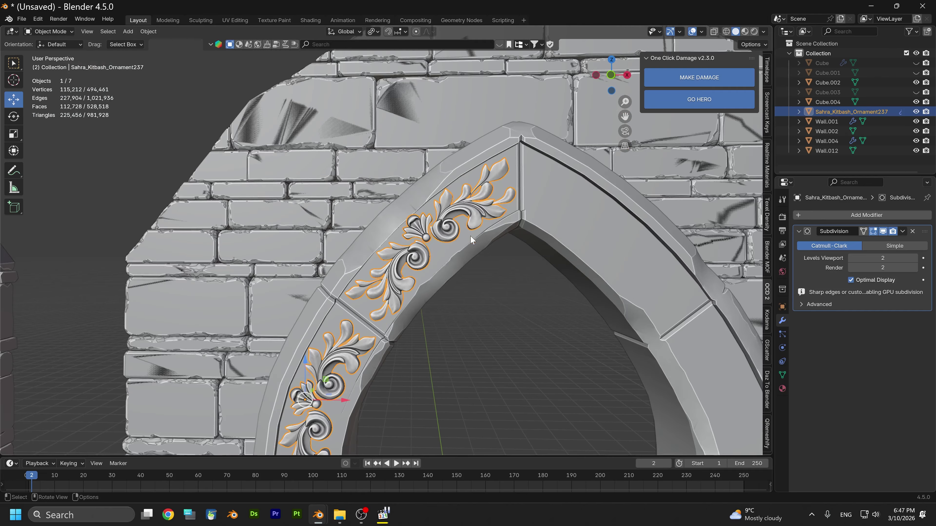
scroll(362, 249, "up", 2)
scroll(362, 250, "up", 5)
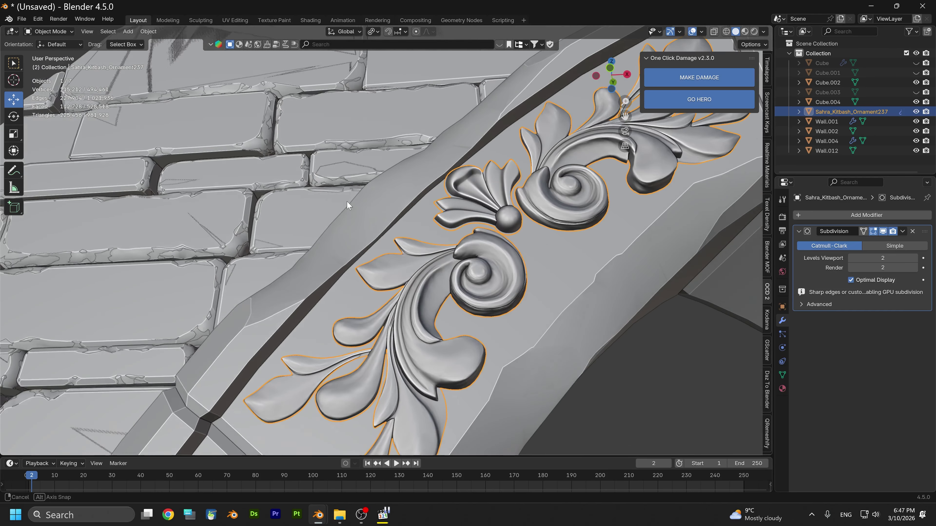
middle_click_drag(346, 201, 400, 192)
scroll(399, 189, "up", 5)
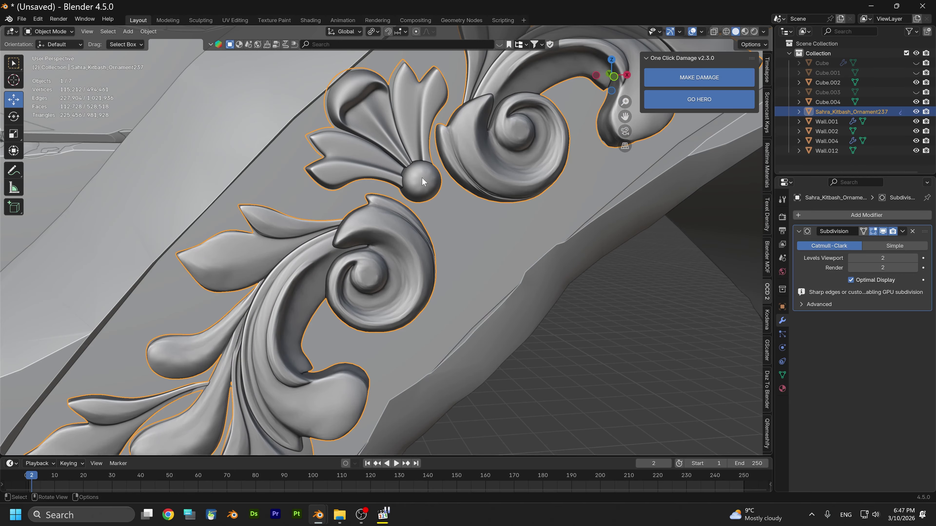
Enter Edit Mode on the ornament and select all the linked leaves and the ball of the upper panel's fan-shaped cluster
left_click(58, 35)
left_click(49, 55)
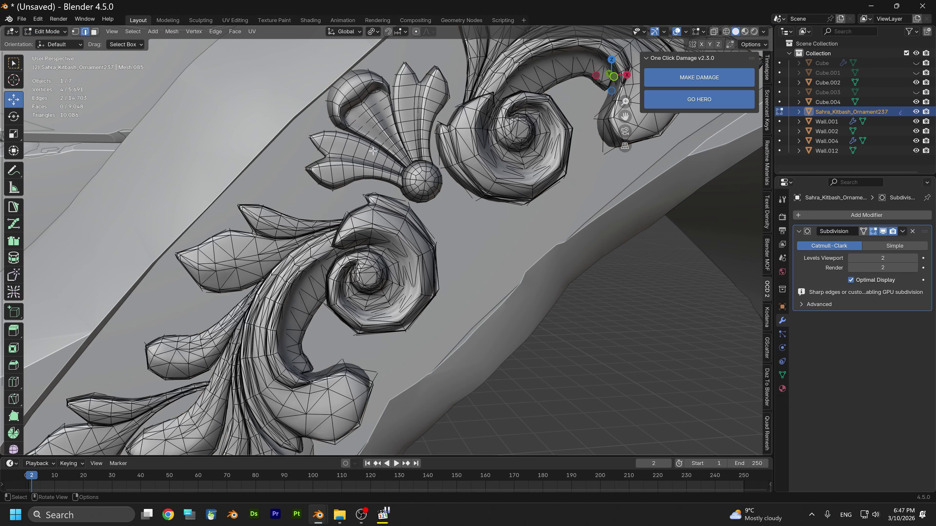
key("ctrl+KP_Add")
key("ctrl+KP_Add")
key("ctrl+KP_Add")
key("ctrl+KP_Add")
key("ctrl+KP_Add")
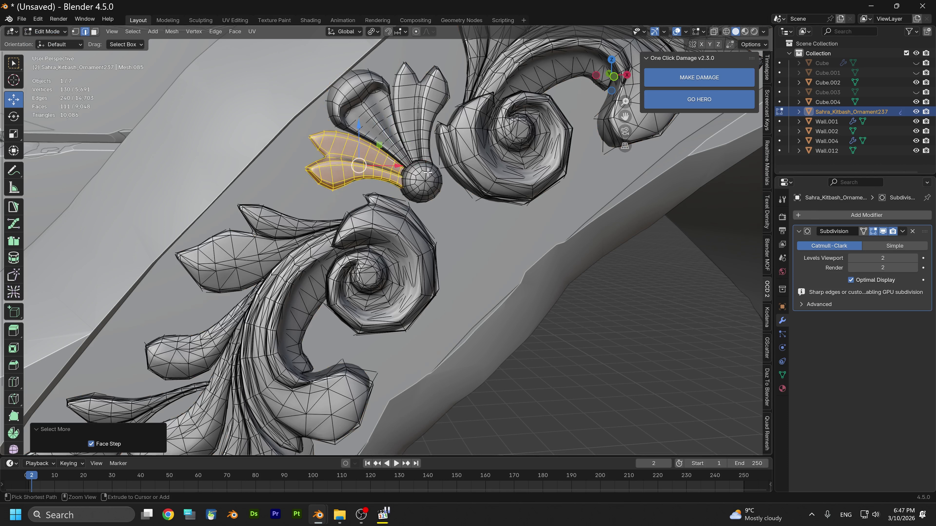
key("l")
key("l")
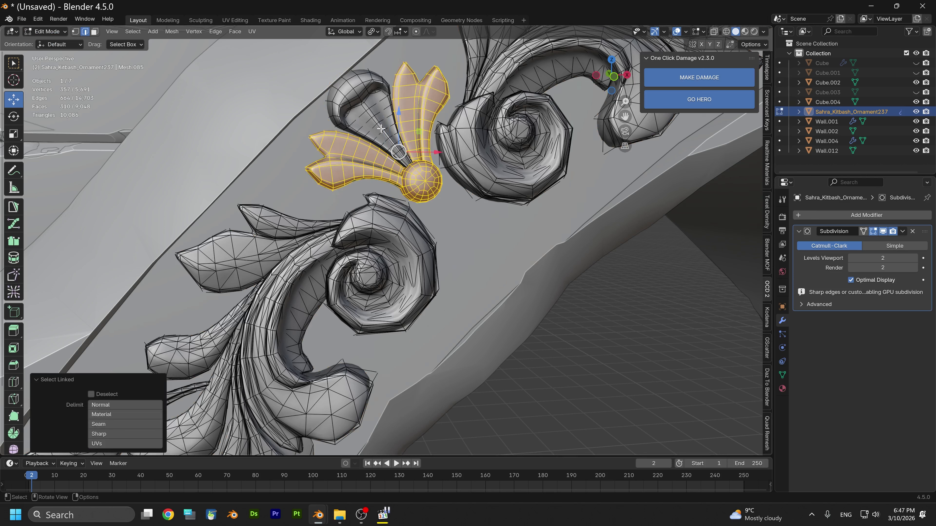
key("l")
Nudge the selected fan cluster along X and Z to sit between the scrolls, and rotate it about -1.65° in the view
left_click_drag(426, 148, 472, 157)
middle_click_drag(456, 165, 448, 166)
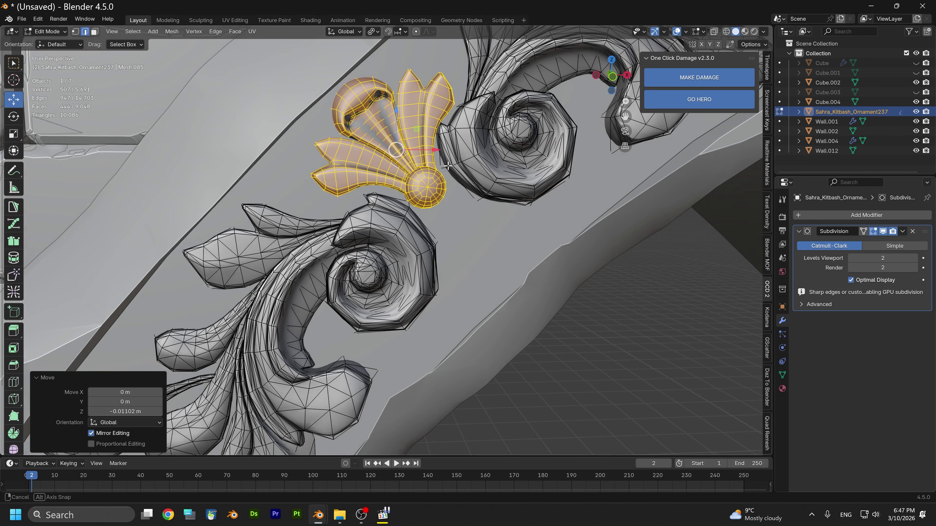
left_click_drag(438, 150, 432, 150)
left_click_drag(392, 121, 392, 123)
key("r")
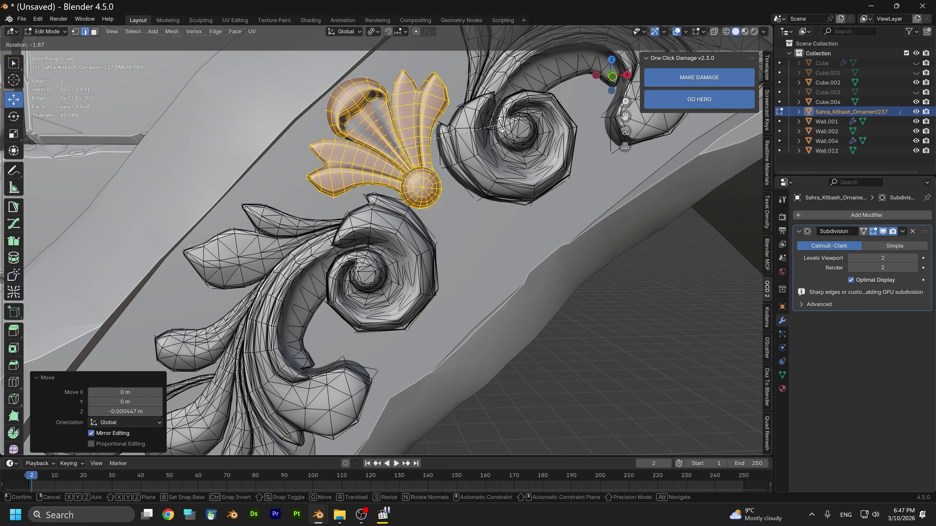
left_click(498, 127)
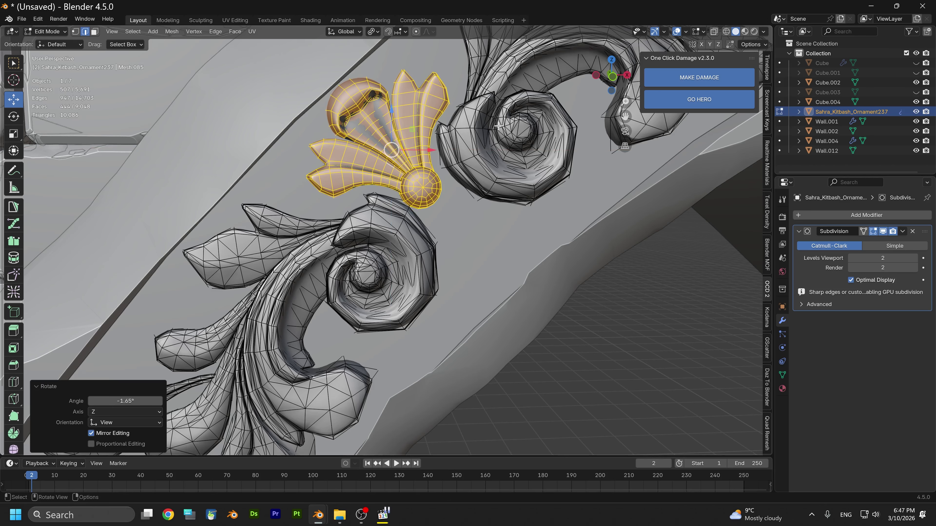
left_click_drag(442, 149, 444, 148)
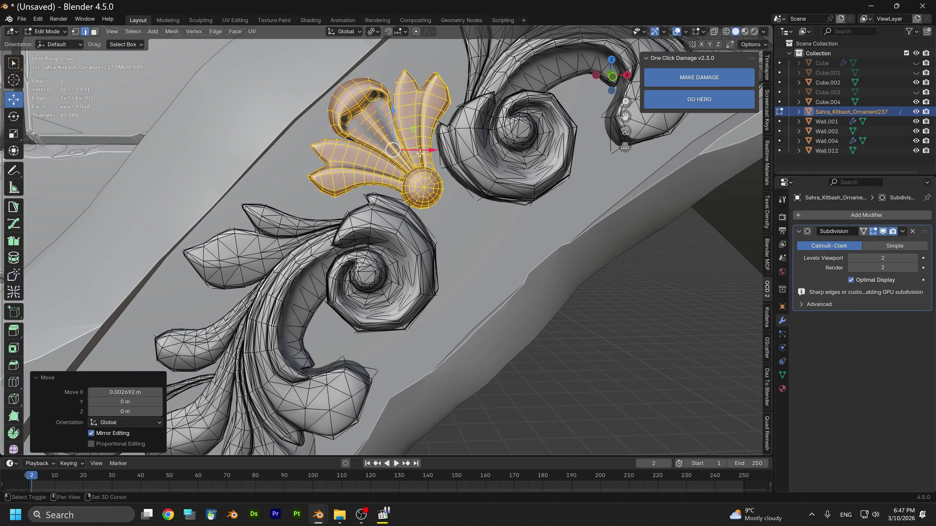
Snap the 3D cursor to the selected fan cluster and rotate the cluster by about -1.8° in the view
key("shift+s")
left_click(420, 209)
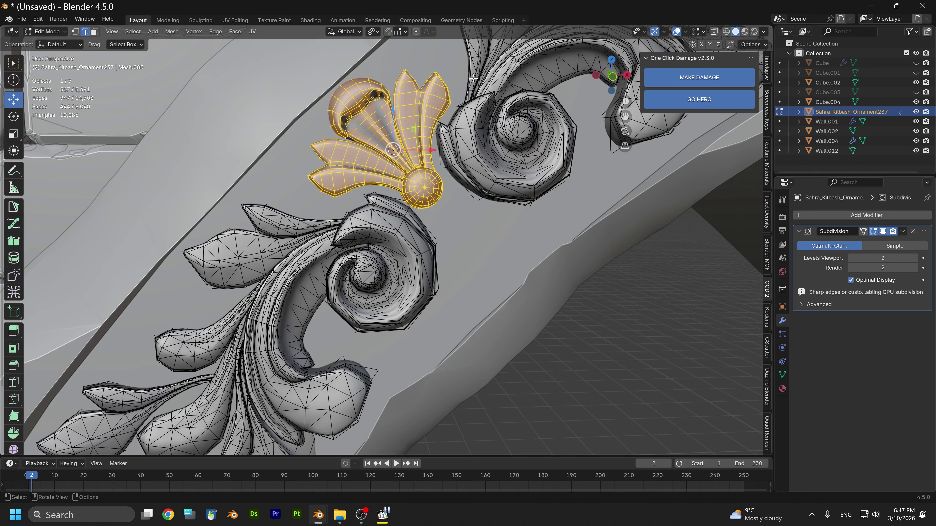
key("r")
left_click(474, 74)
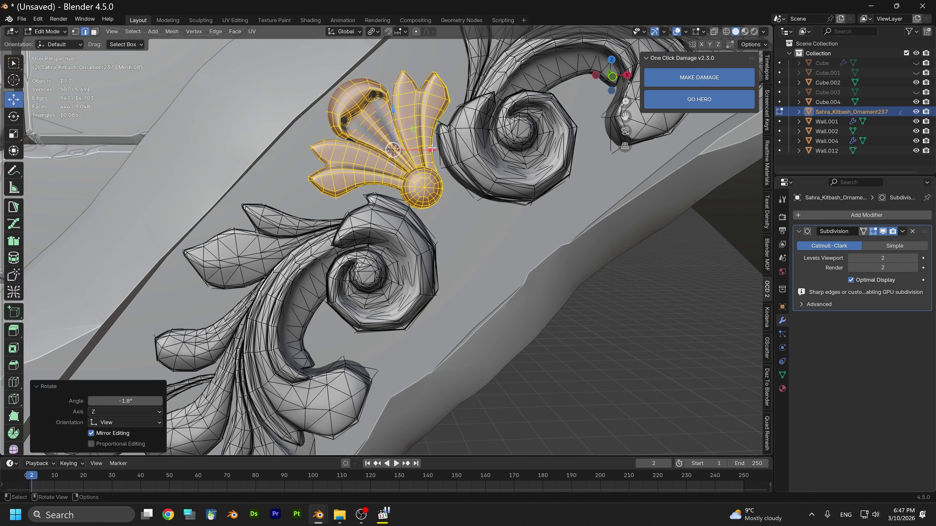
Select only the fan cluster's linked ball, move it about 0.0067 m along X, and return to Object Mode
left_click(422, 184)
key("ctrl+l")
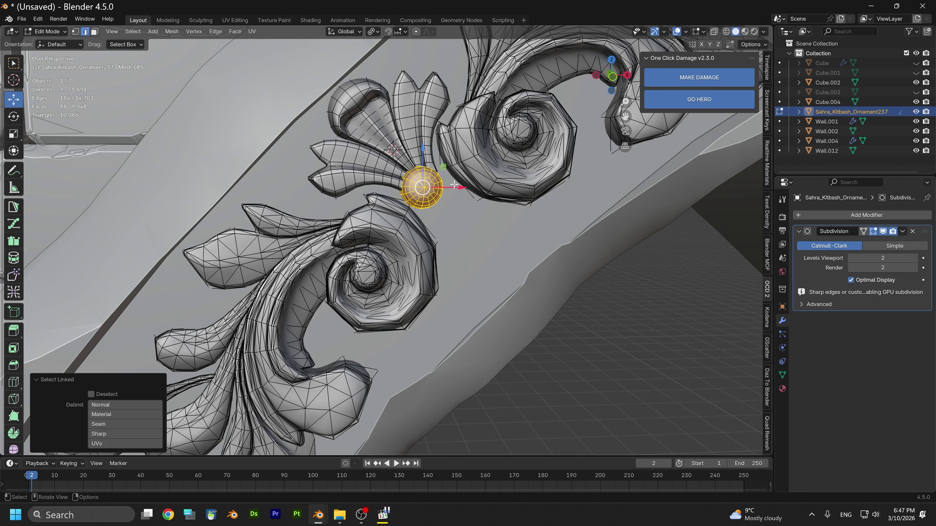
left_click_drag(454, 185, 462, 182)
scroll(168, 67, "down", 2)
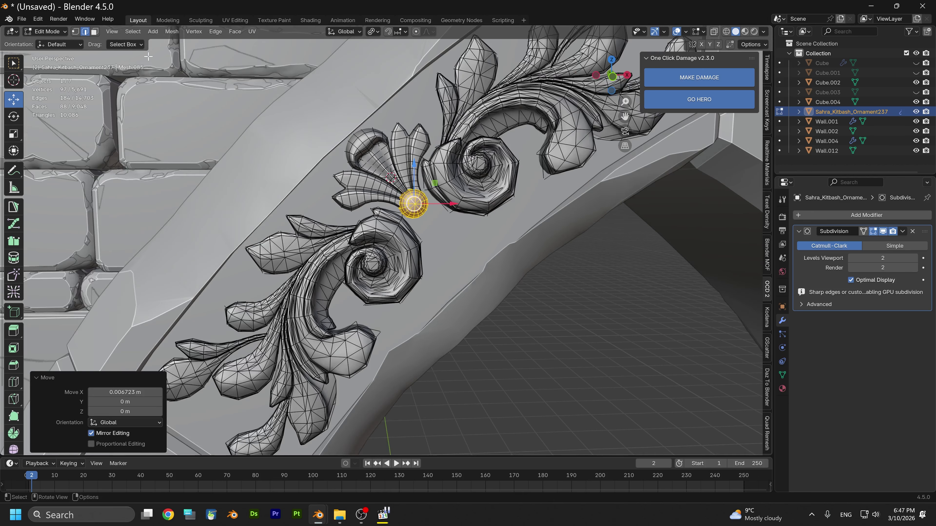
left_click(47, 32)
left_click(48, 44)
scroll(284, 192, "down", 5)
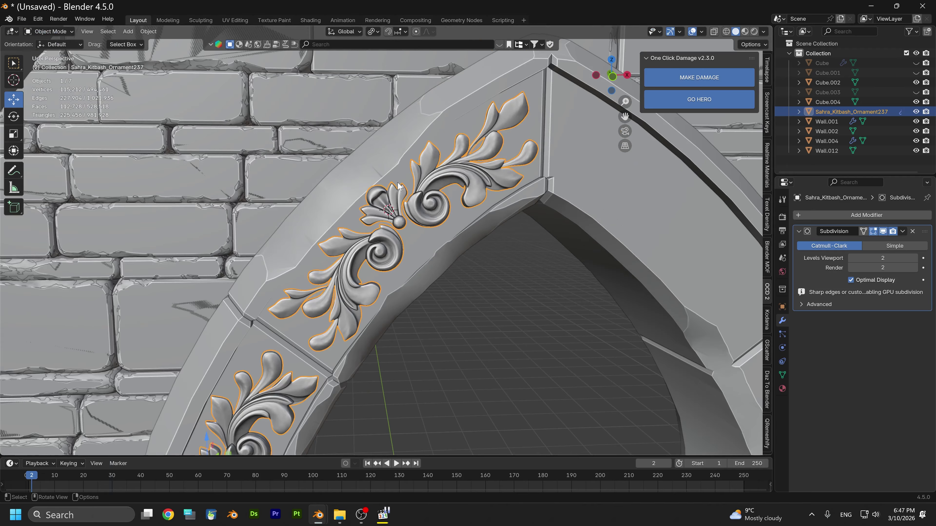
Remove the Subdivision modifier from the joined ornament
middle_click_drag(283, 205, 416, 294)
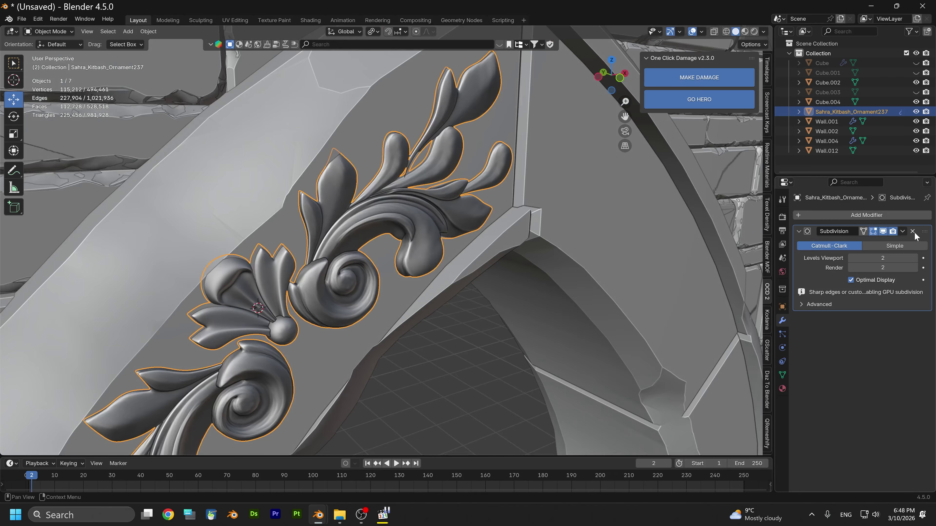
left_click(913, 232)
mouse_move(427, 258)
middle_mouse_down()
mouse_move(368, 264)
mouse_move(438, 234)
mouse_move(411, 263)
middle_mouse_up()
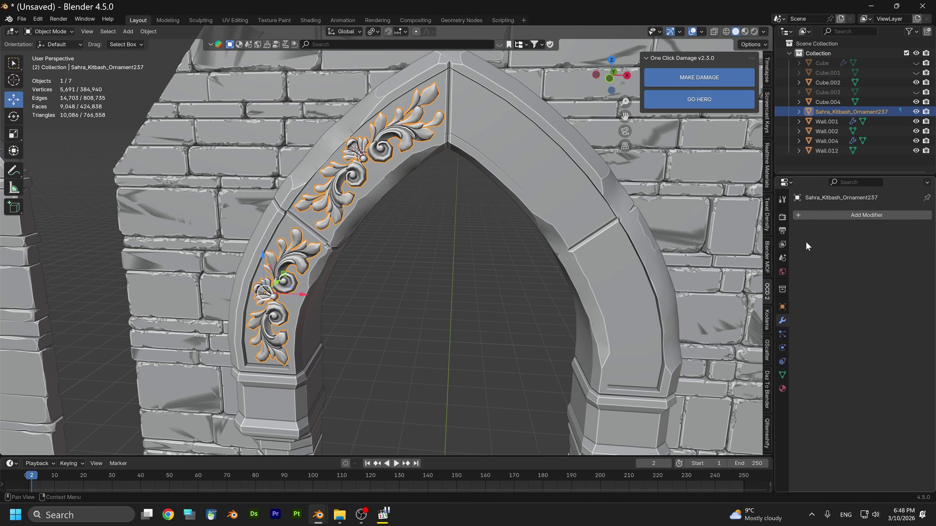
Switch to the front orthographic view and apply the ornament's location, rotation and scale
middle_click_drag(551, 174, 560, 213)
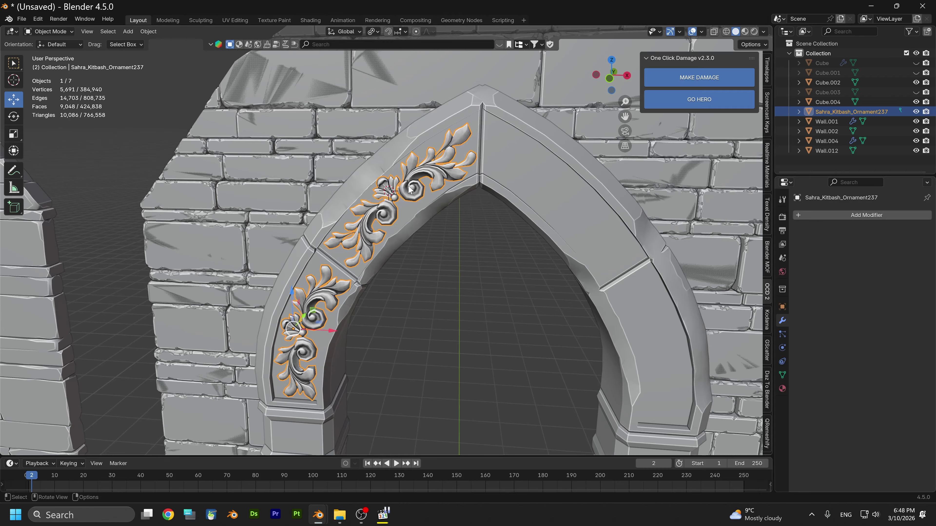
left_click(609, 78)
key("ctrl+a")
left_click(445, 201)
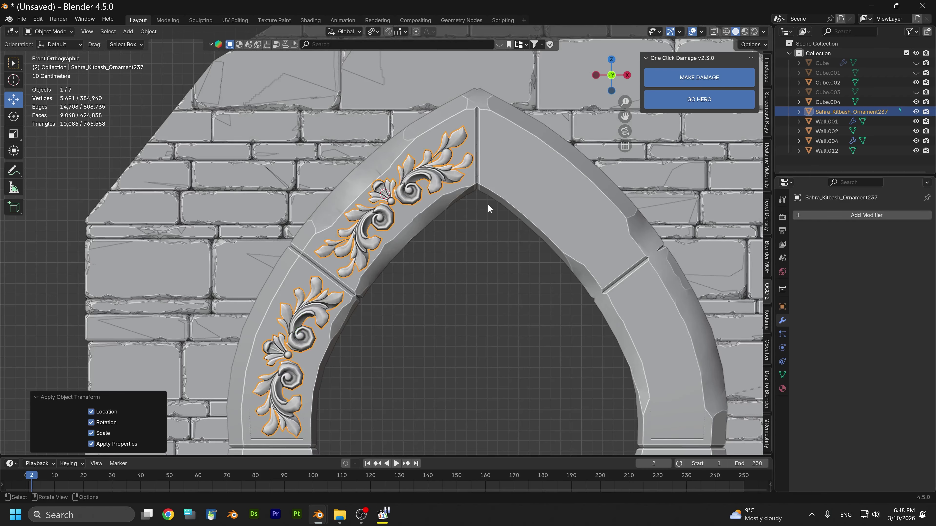
Add a Mirror modifier on the X axis to the ornament to decorate the arch's opposite side
left_click(830, 215)
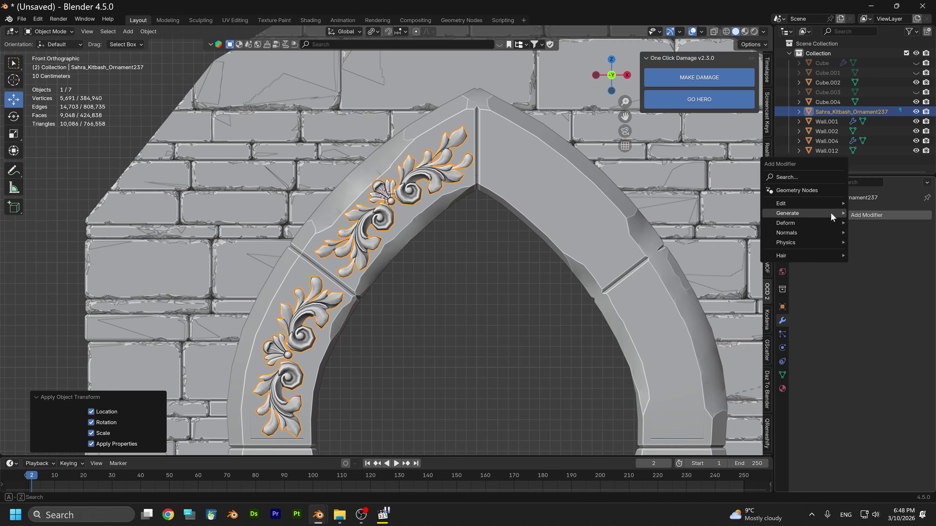
mouse_move(803, 213)
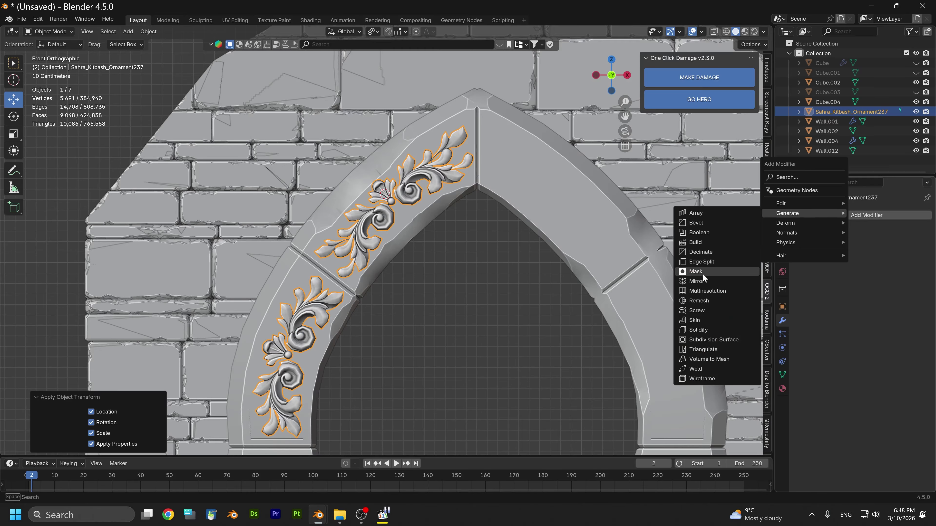
left_click(702, 281)
middle_click_drag(504, 246, 459, 266)
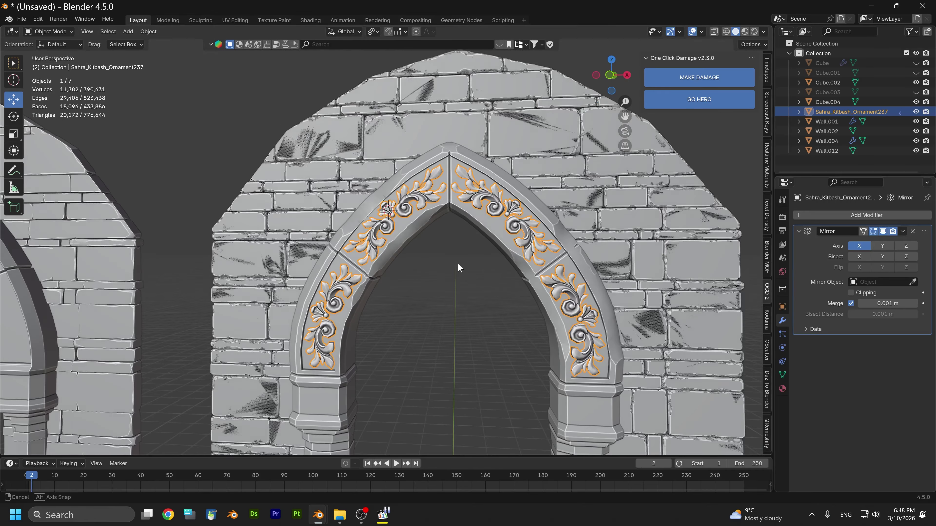
scroll(459, 278, "down", 3)
scroll(459, 278, "up", 6)
scroll(416, 210, "down", 5)
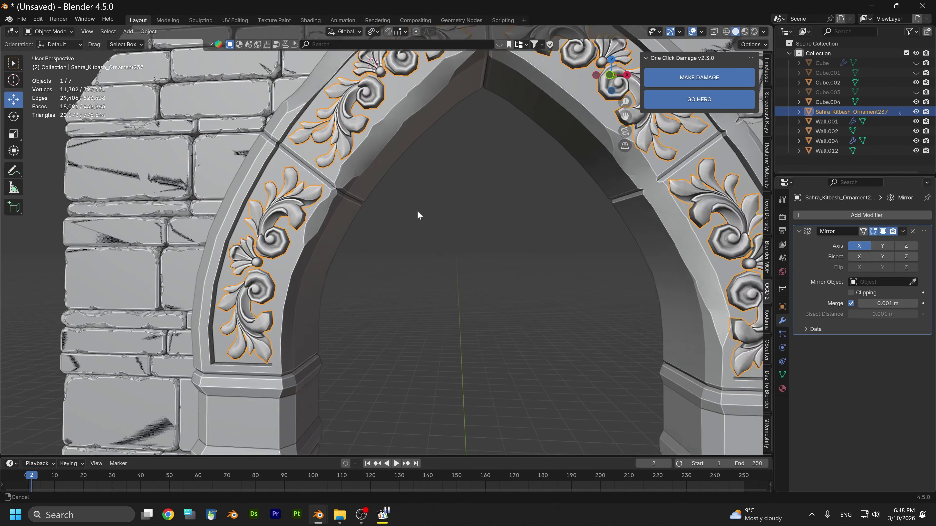
Enable the Y axis in the ornament's Mirror modifier and check where the mirrored copies land on the arch's back
middle_click_drag(459, 175, 558, 225)
left_click(882, 245)
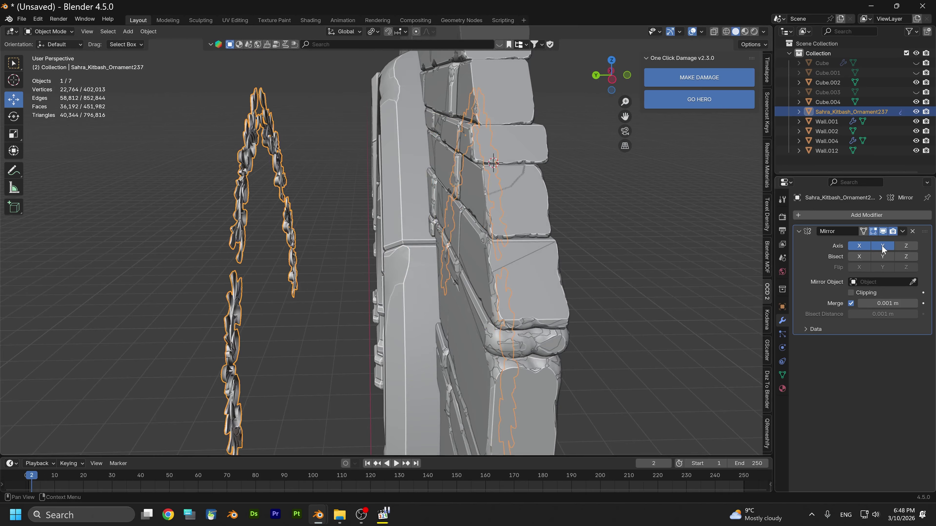
scroll(591, 285, "down", 2)
middle_click_drag(592, 285, 516, 235)
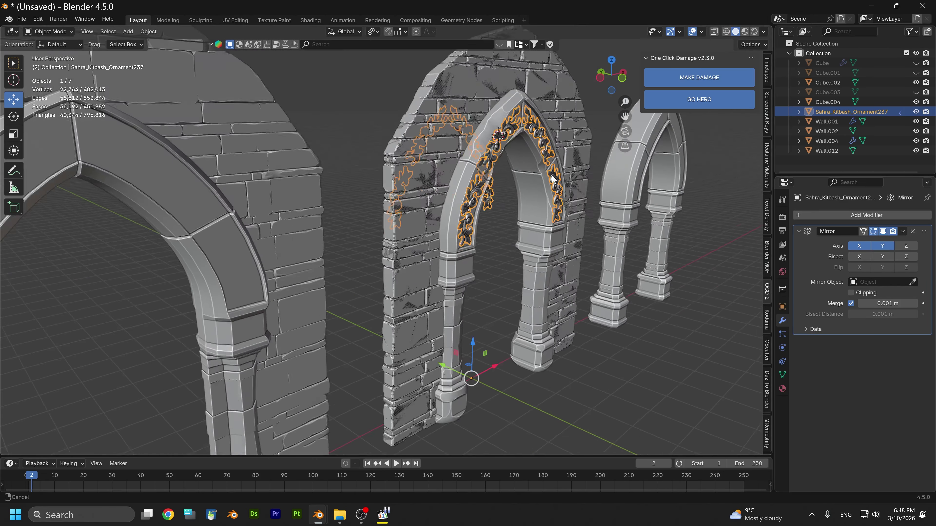
scroll(485, 221, "up", 5)
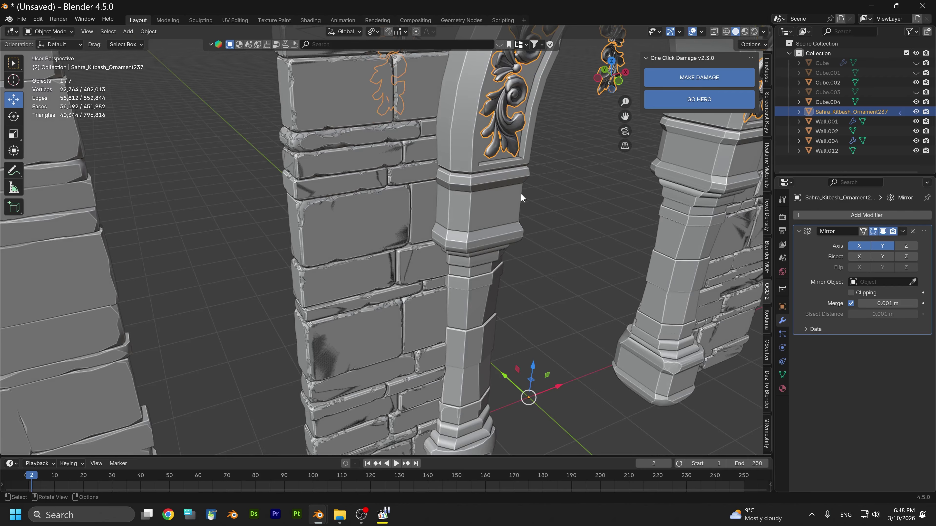
scroll(520, 193, "down", 3)
middle_click_drag(520, 193, 502, 256)
scroll(497, 247, "up", 4)
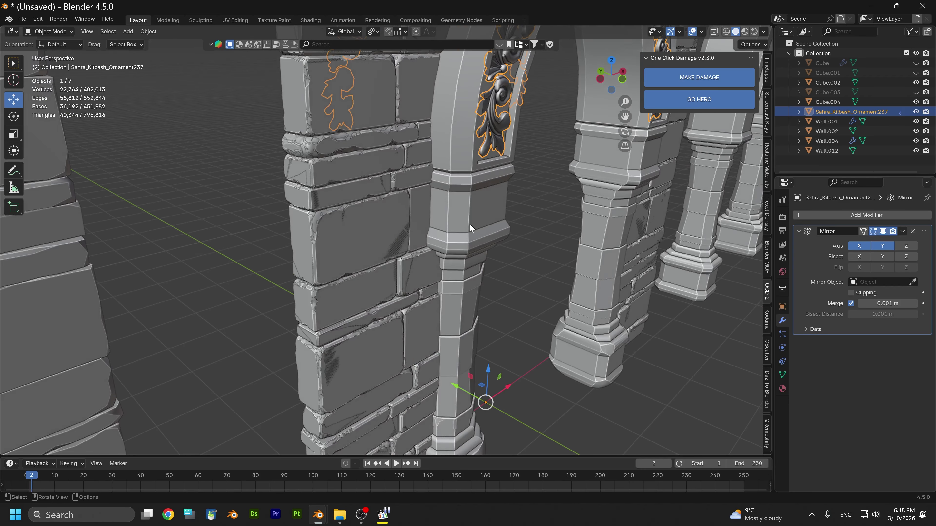
Enter Edit Mode on the stone arch and select the lengthwise edge loop running through the middle of its thickness
left_click(464, 224)
left_click(48, 32)
left_click(59, 45)
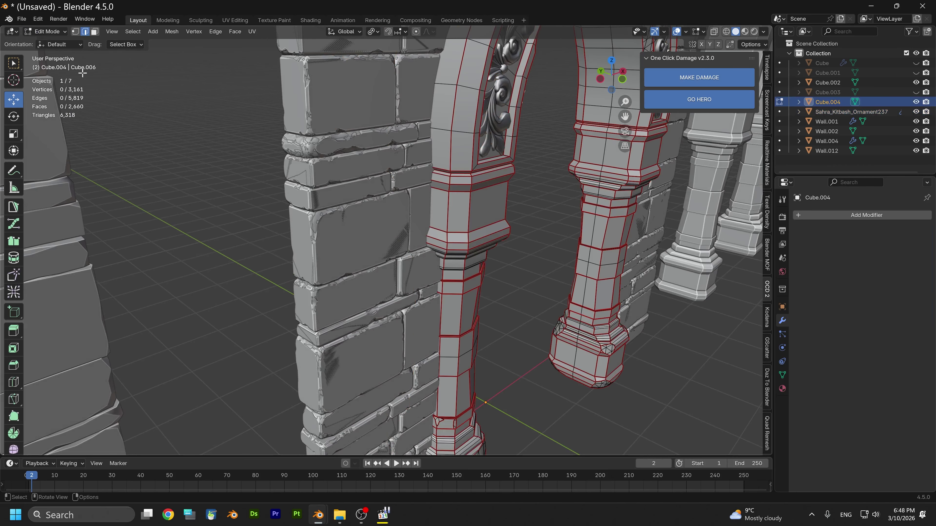
middle_click_drag(354, 236, 336, 225)
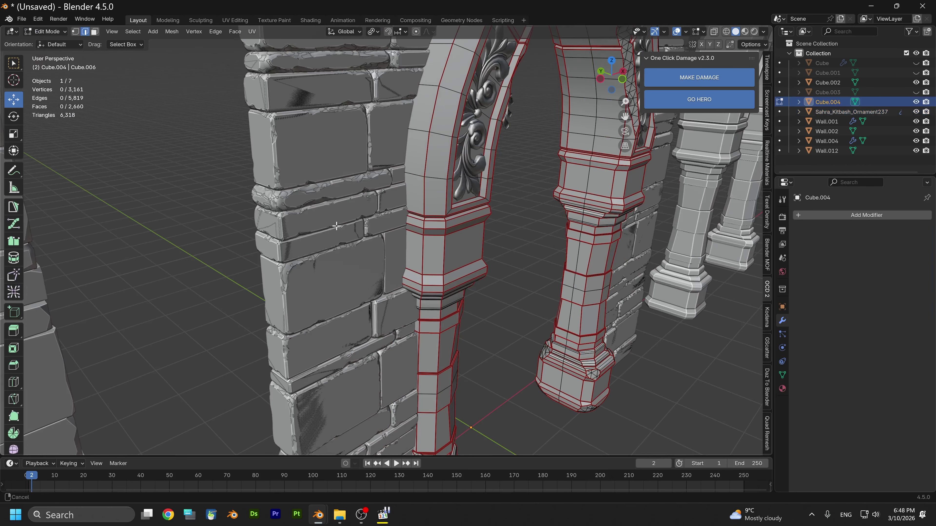
left_click(424, 195, "alt")
middle_click_drag(553, 217, 642, 236)
left_click(655, 230)
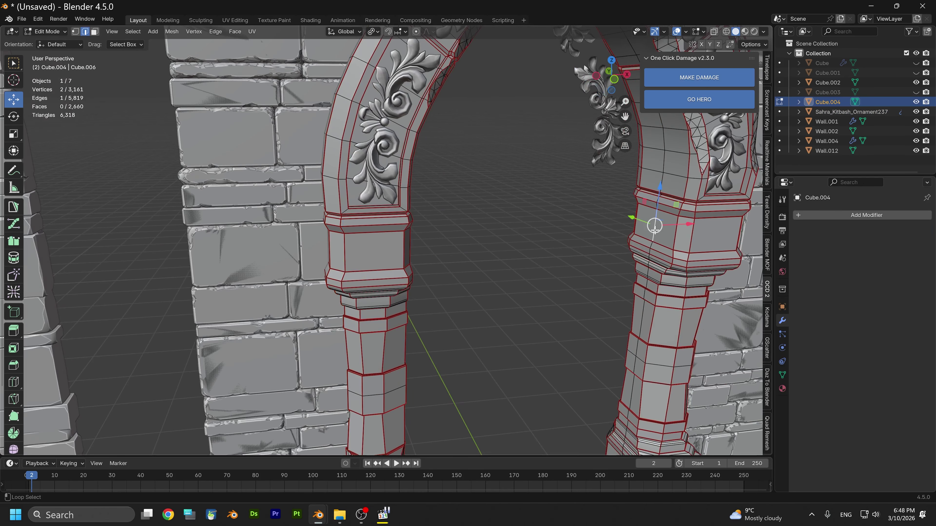
left_click(655, 230, "alt")
Snap the 3D cursor to the selected middle edge loop of the arch
key("shift+s")
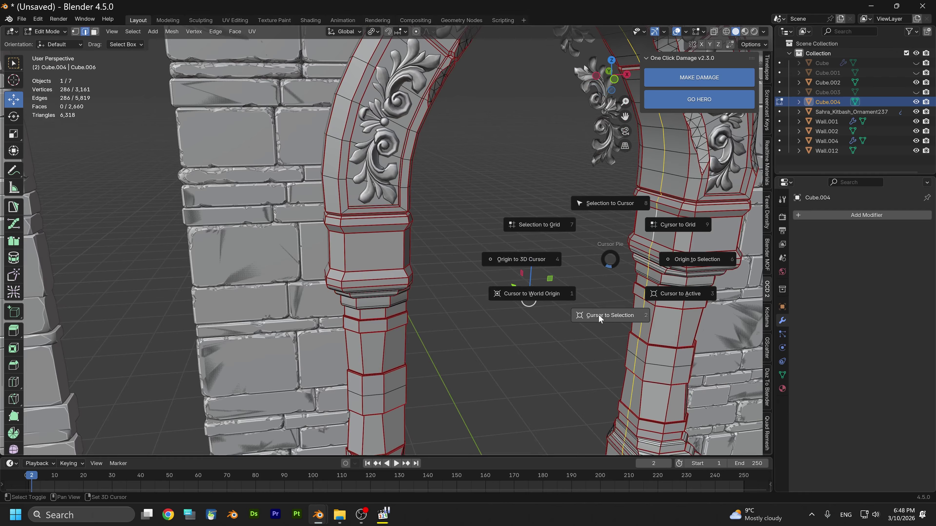
left_click(525, 259)
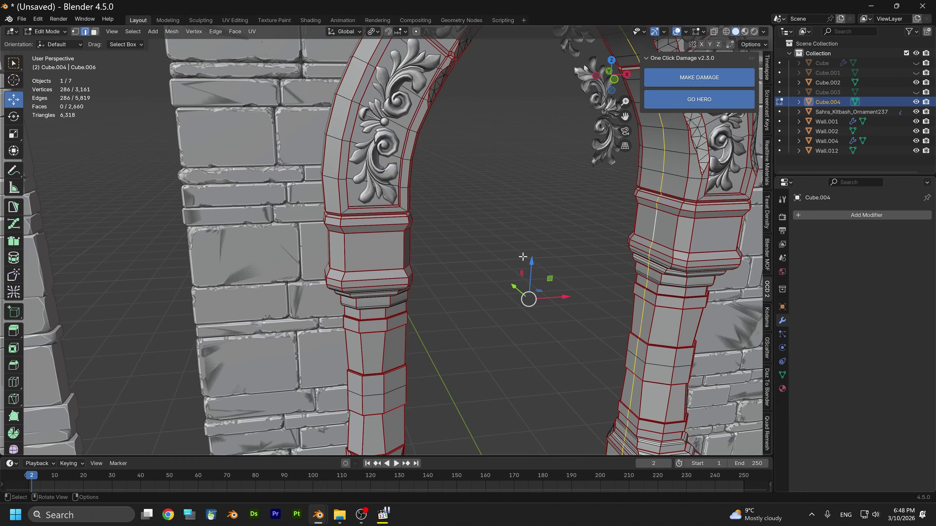
key("shift+s")
key("shift+s")
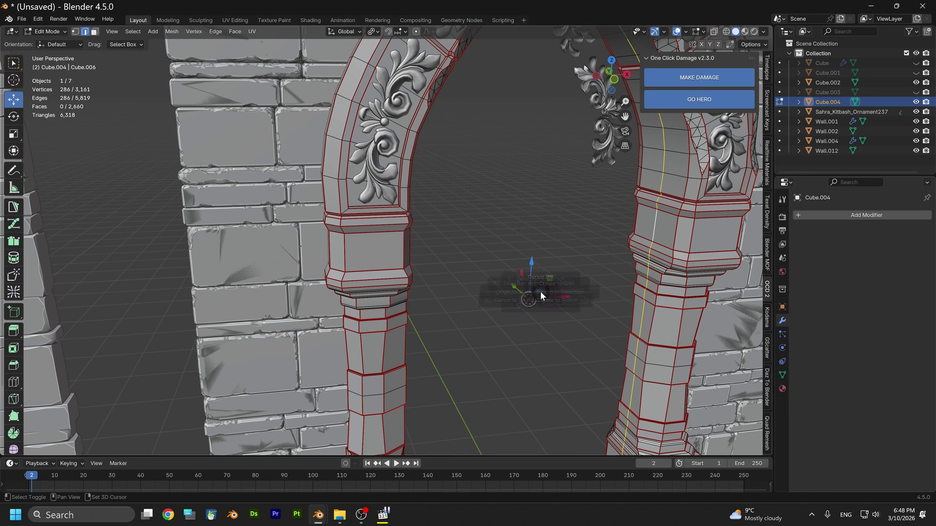
left_click(457, 292)
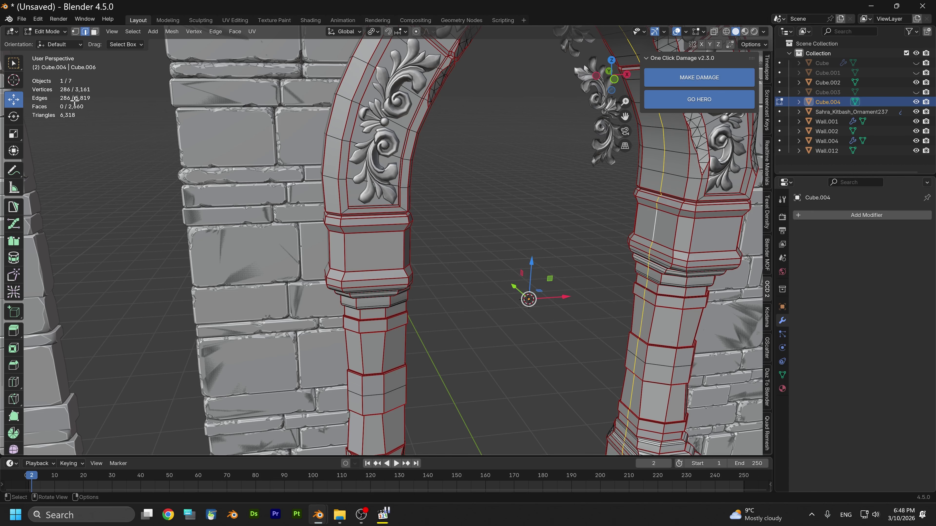
Return to Object Mode, set the scroll ornament's origin to the 3D cursor and check its mirrored copies around the arch
left_click(45, 33)
left_click(45, 42)
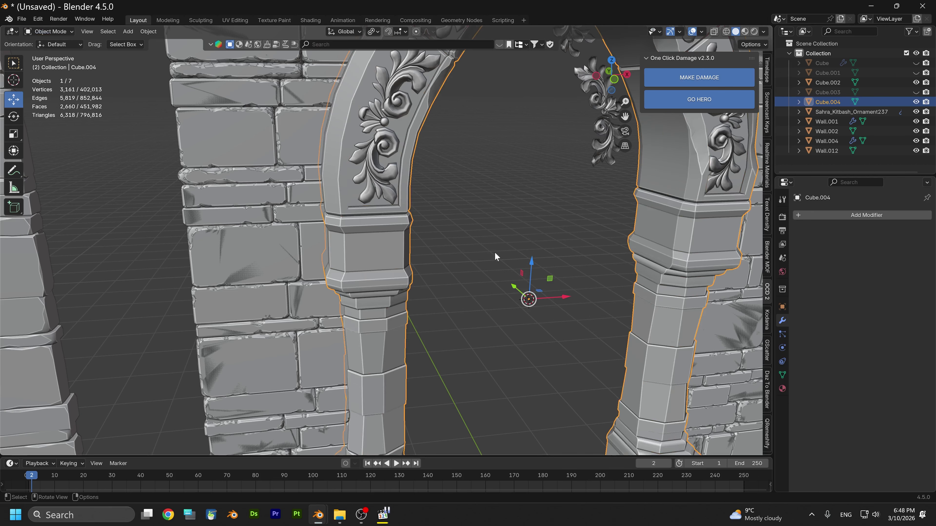
left_click(391, 137)
key("shift+s")
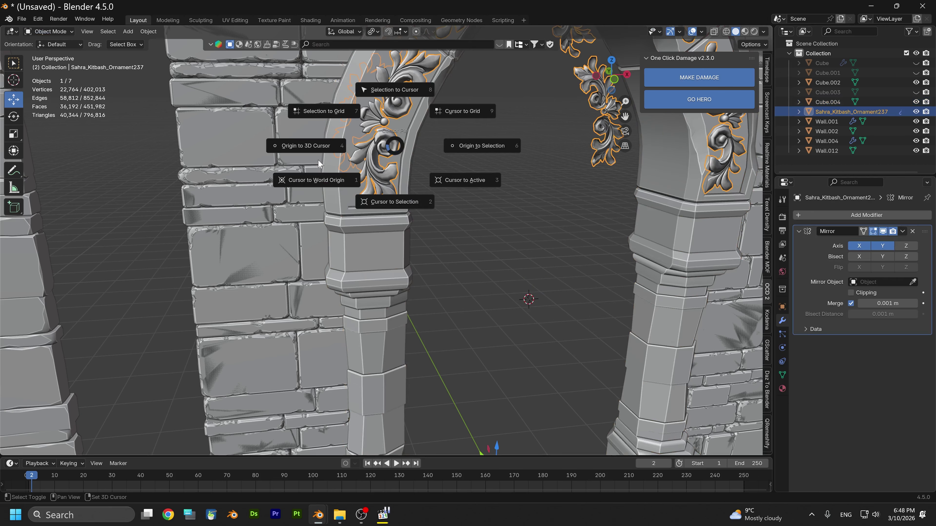
left_click(303, 145)
middle_click_drag(329, 163, 438, 240)
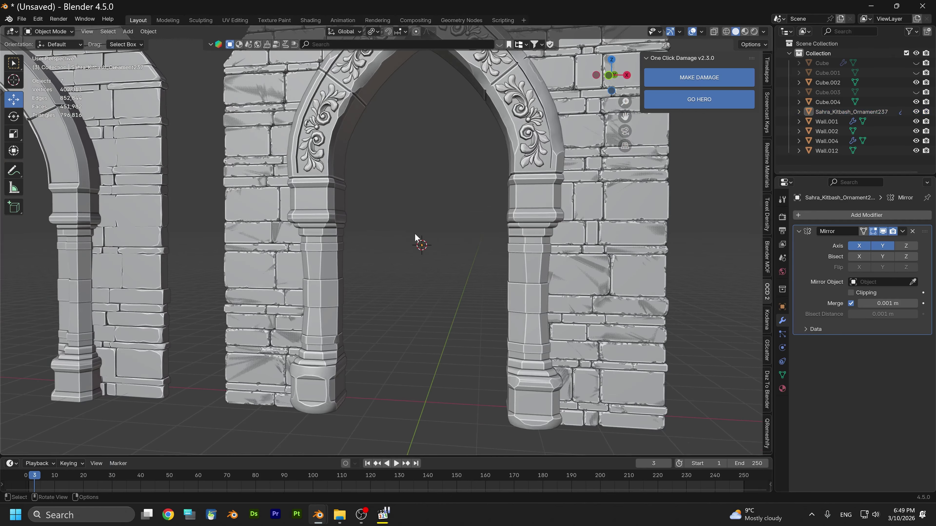
scroll(394, 234, "up", 4)
middle_click_drag(376, 234, 415, 279, "shift")
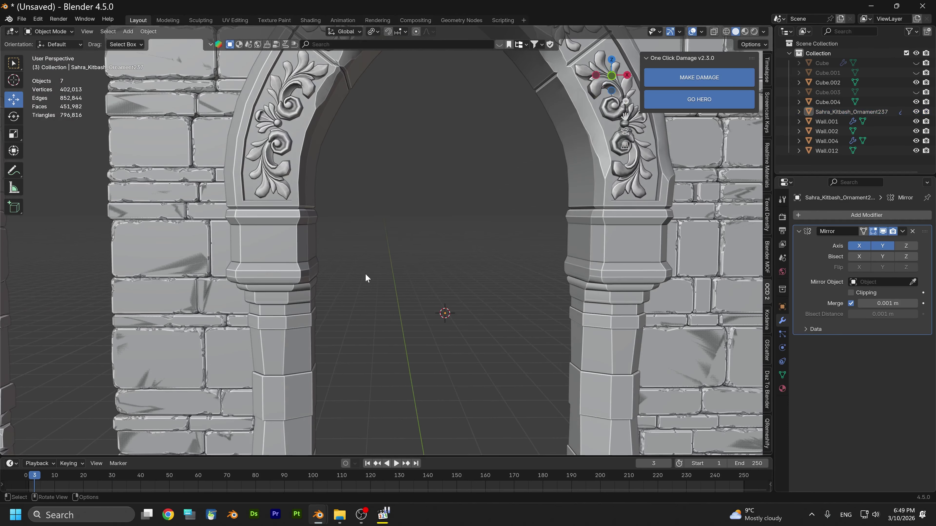
scroll(366, 278, "down", 4)
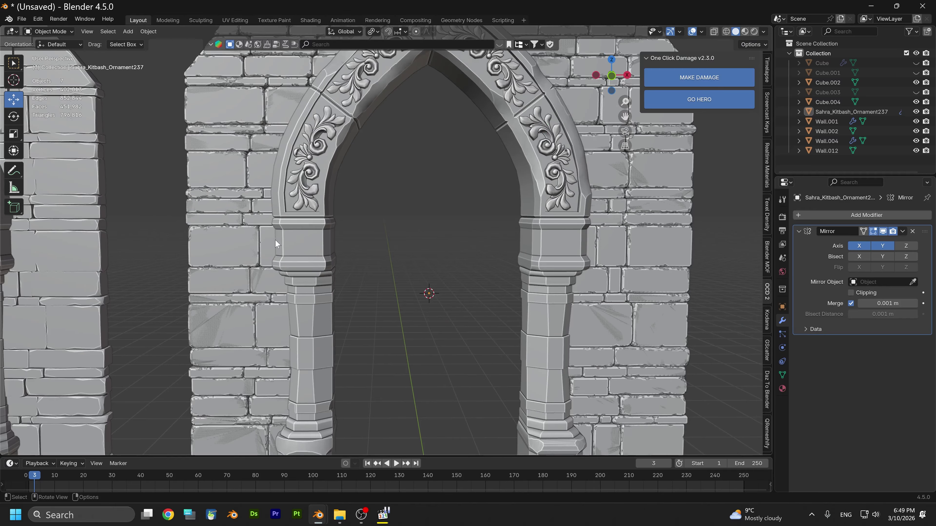
middle_click_drag(304, 244, 311, 381, "shift")
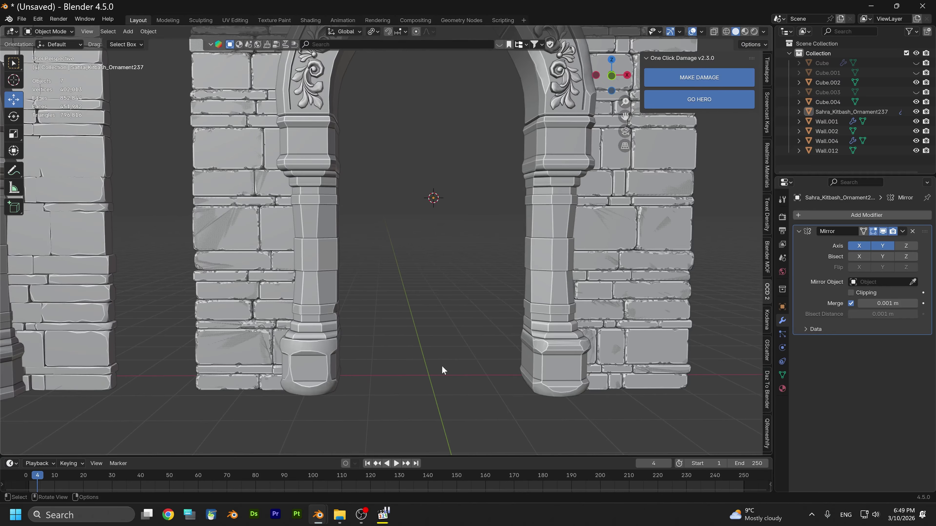
scroll(446, 211, "down", 4)
middle_click_drag(446, 211, 445, 330, "shift")
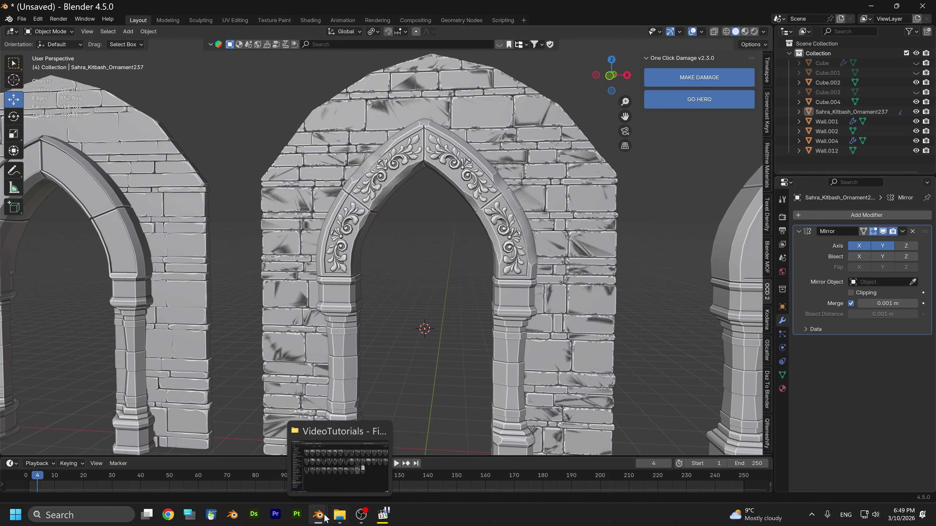
Switch to the 600 Architectural Kitbash file and browse its ornament rows for another decorative piece
left_click(338, 516)
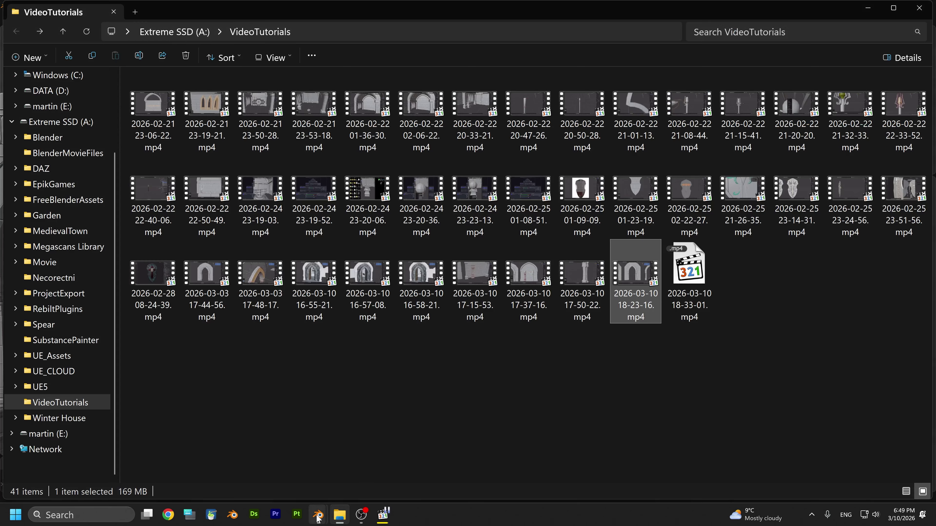
mouse_move(318, 517)
left_click(516, 492)
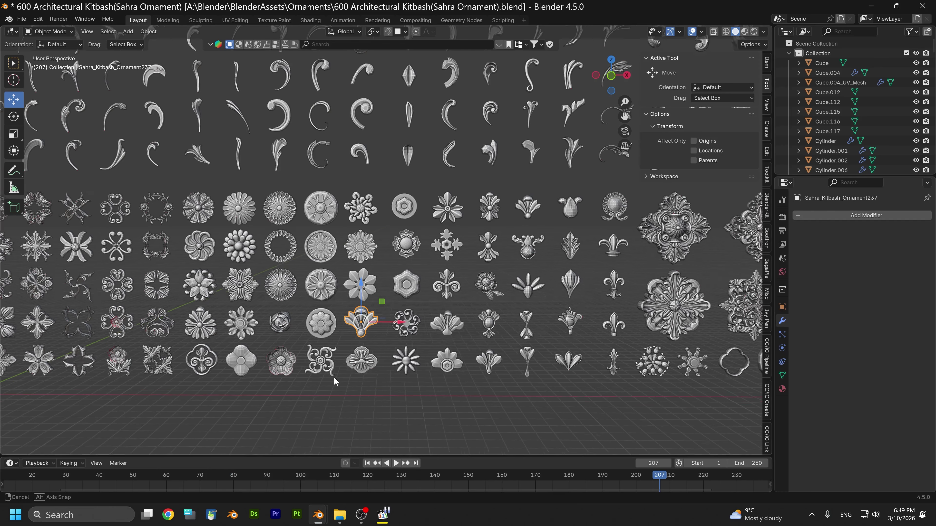
middle_click_drag(334, 381, 307, 384, "shift")
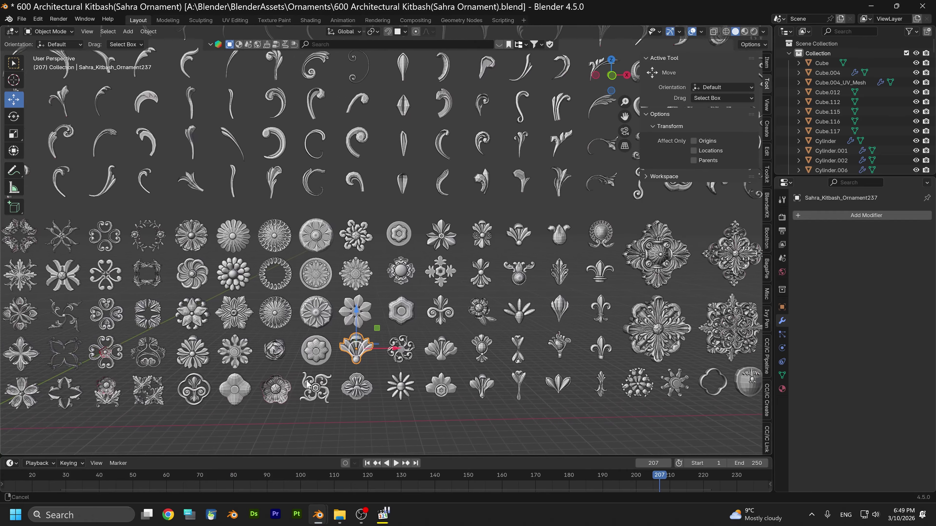
middle_click_drag(593, 361, 355, 372, "shift")
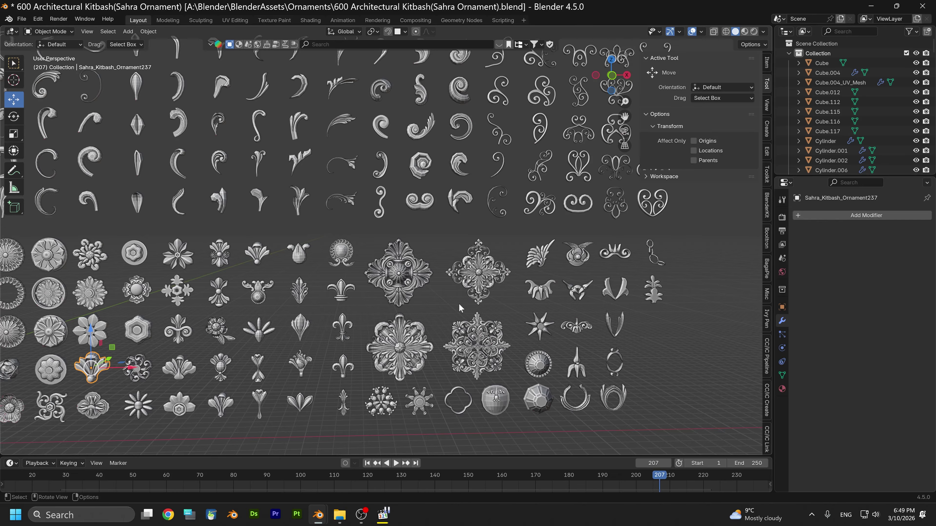
scroll(455, 313, "down", 2)
middle_click_drag(441, 268, 463, 266, "shift")
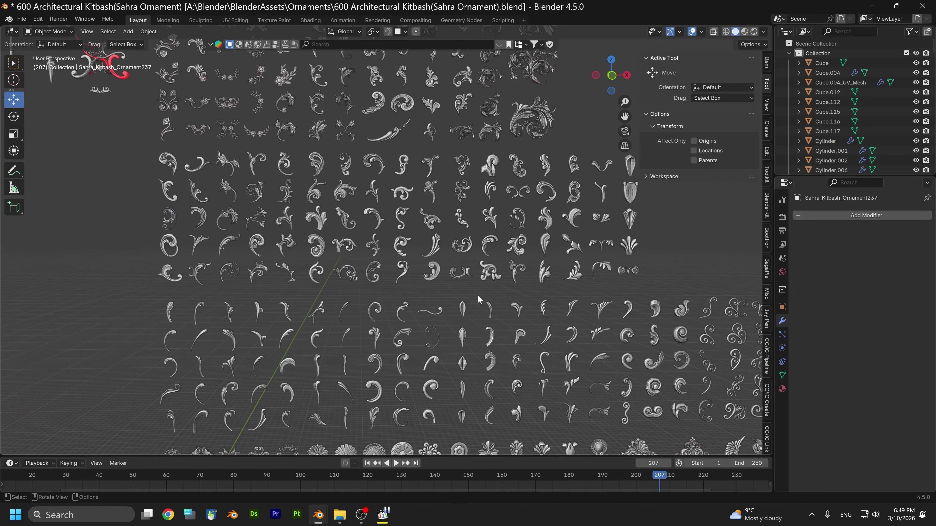
middle_click_drag(478, 295, 401, 309, "shift")
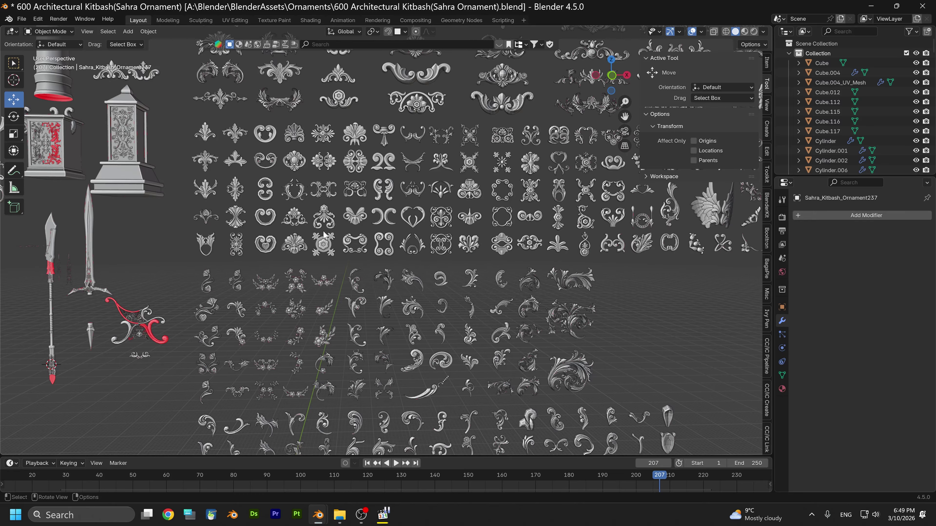
scroll(323, 230, "up", 1)
middle_click_drag(389, 222, 419, 235, "shift")
Check the ornament placement on the finished arch in the ThroneRoom Tutorial file, then return to the unsaved arch scene
mouse_move(318, 518)
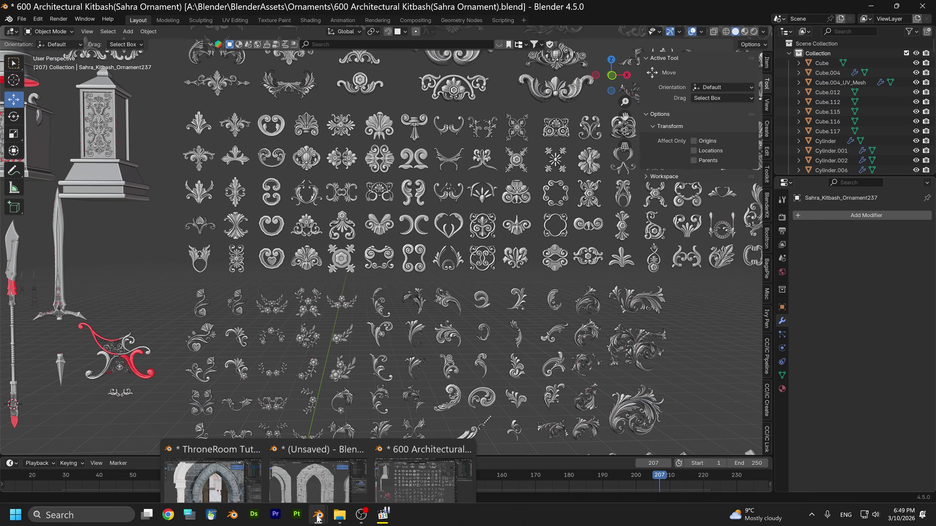
left_click(201, 474)
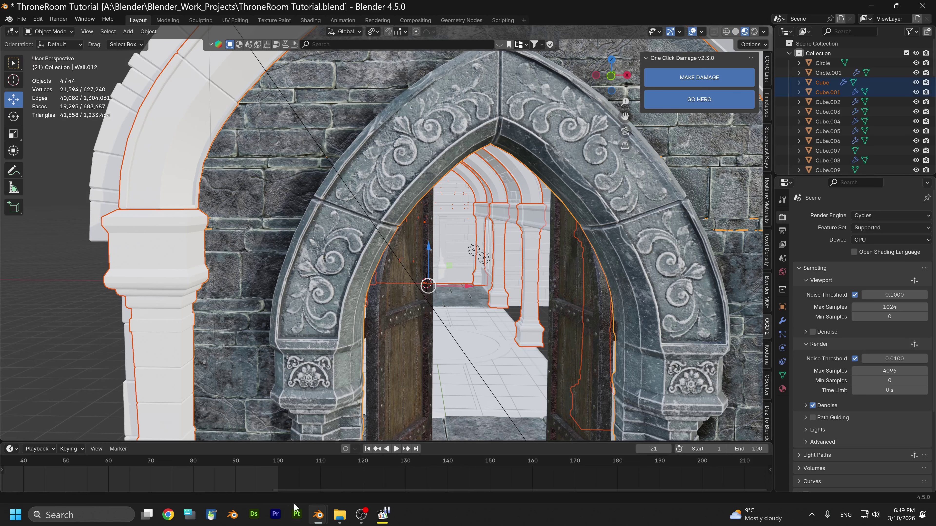
mouse_move(326, 518)
left_click(329, 483)
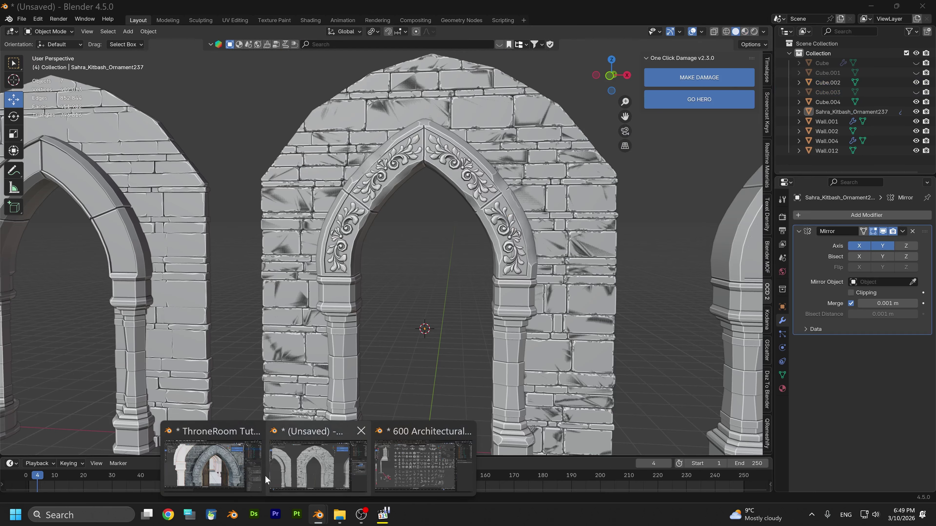
Copy the flower-topped scroll ornament from the 600 Architectural Kitbash file and paste it into the unsaved arch scene
left_click(423, 467)
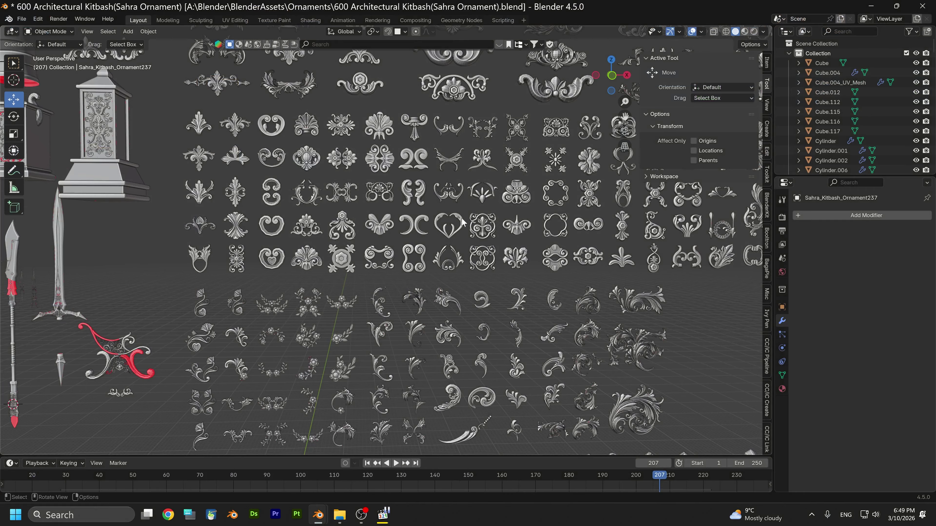
left_click(303, 229)
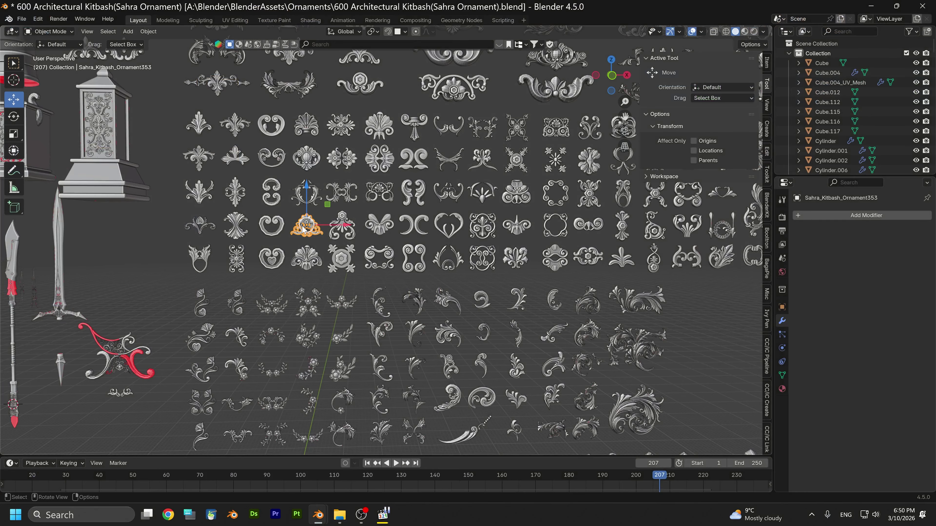
key("ctrl+c")
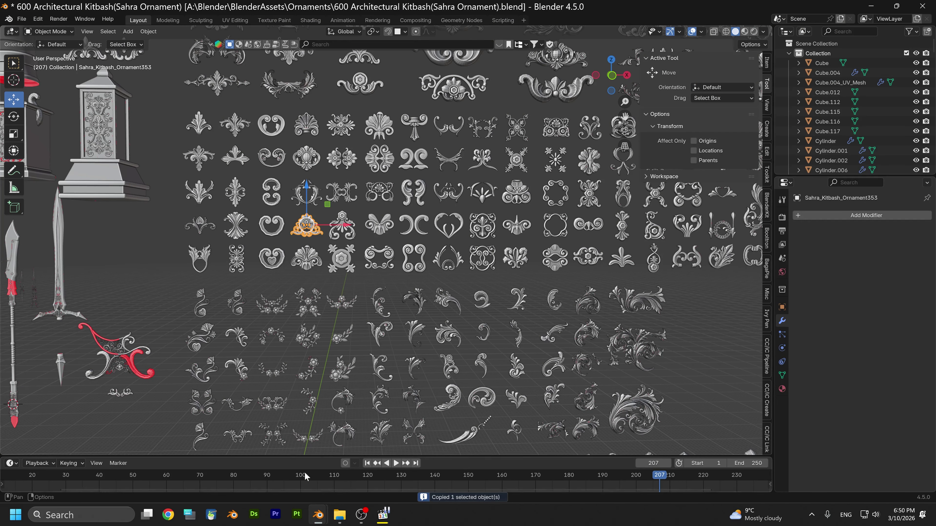
mouse_move(319, 516)
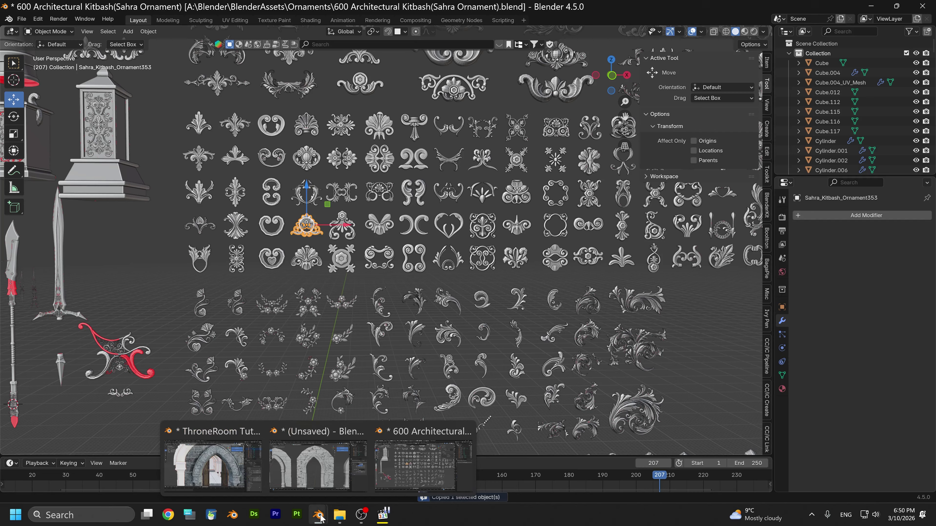
left_click(314, 477)
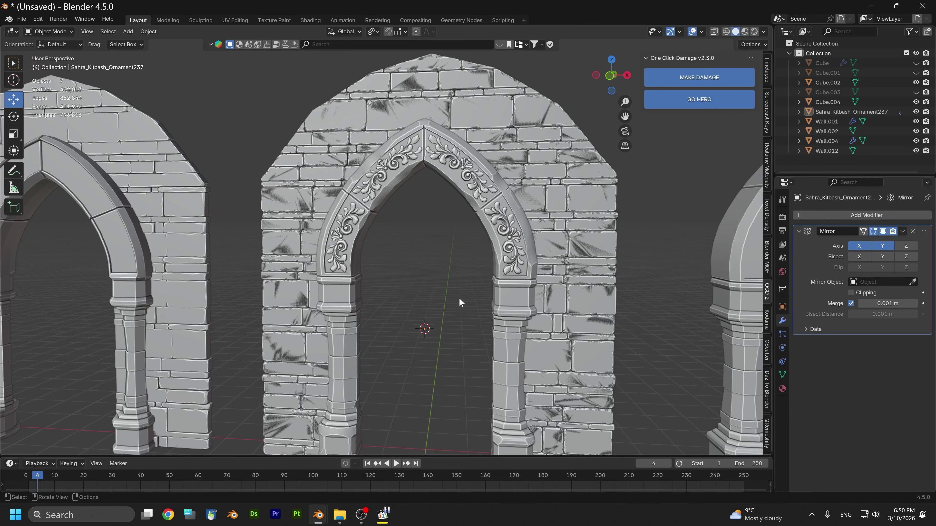
key("ctrl+v")
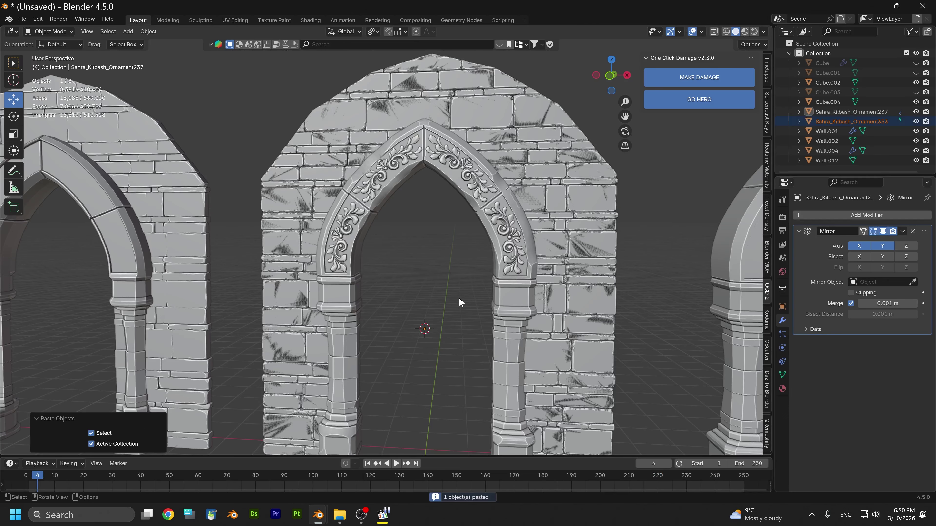
Snap the pasted ornament to the 3D cursor and scale it down to about 0.47
key("shift+s")
left_click(456, 247)
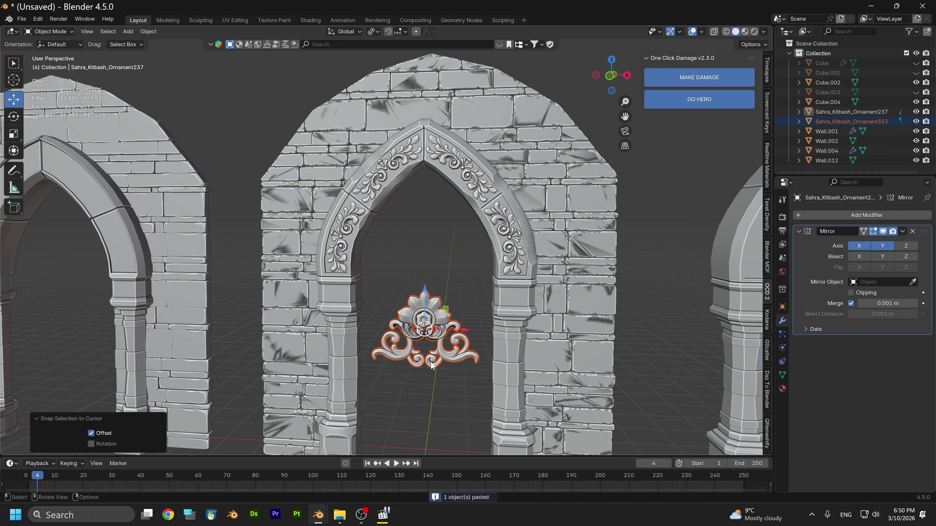
key("s")
left_click(463, 320)
Move the ornament about -2.03 m along X and 0.84 m up along Z to the left column's capital block
key("g")
key("x")
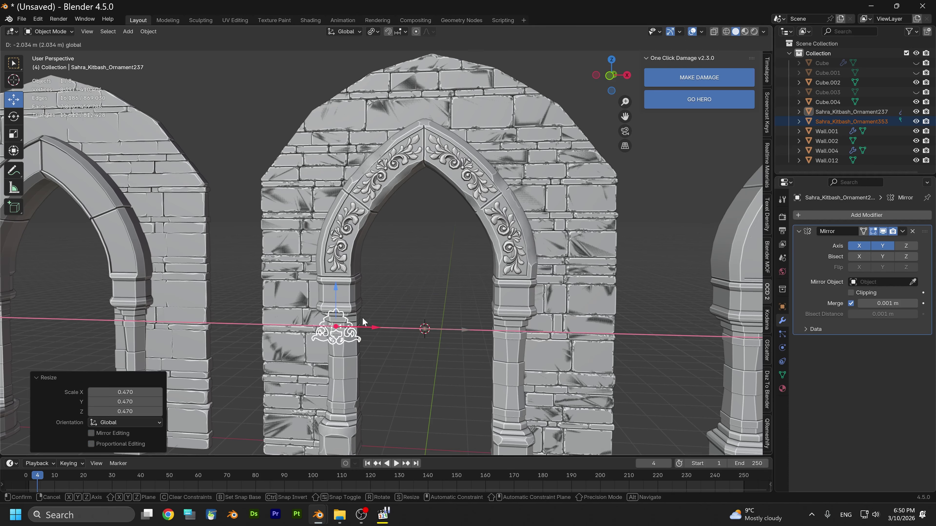
left_click(362, 317)
scroll(362, 317, "up", 8)
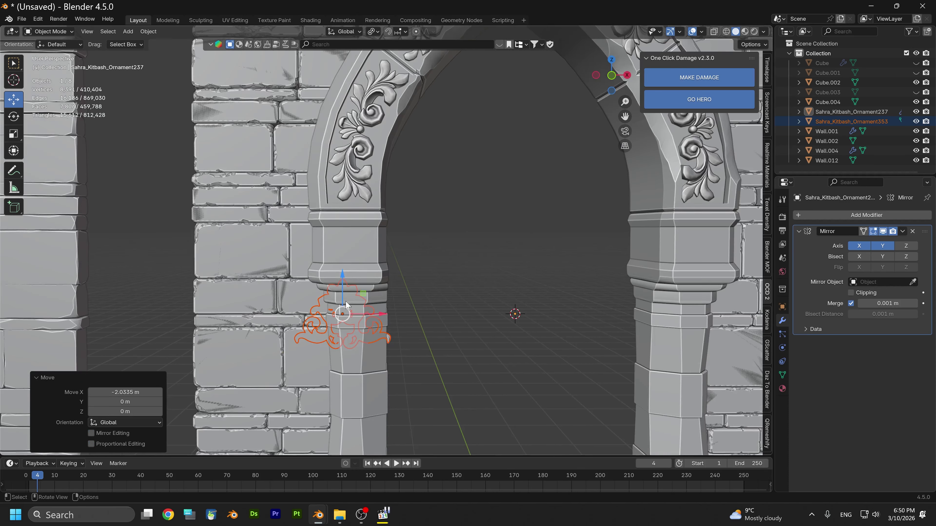
key("g")
key("z")
left_click(376, 260)
Scale the ornament down to fit the capital block and move it about -0.53 m along Y to the front face
key("s")
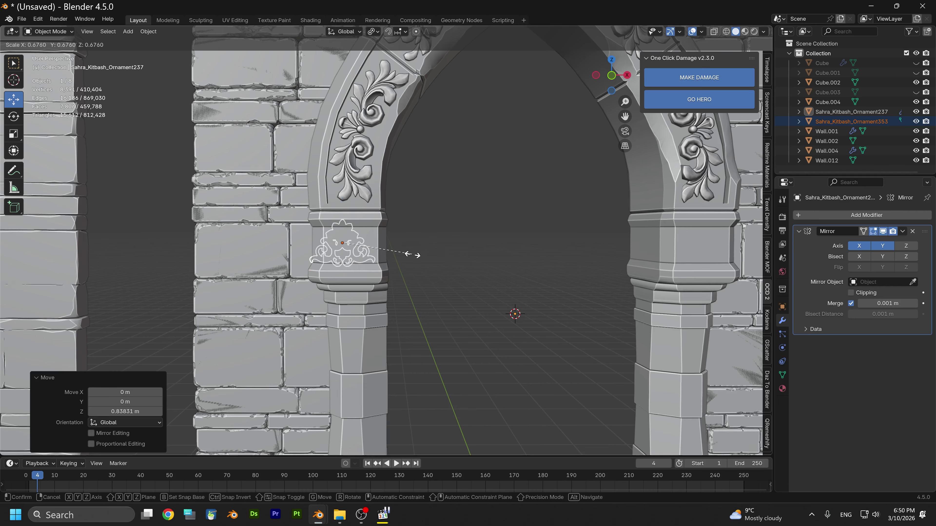
left_click(381, 257)
middle_click_drag(380, 257, 317, 243)
key("g")
key("y")
left_click_drag(314, 242, 354, 250)
middle_click_drag(512, 293, 407, 280)
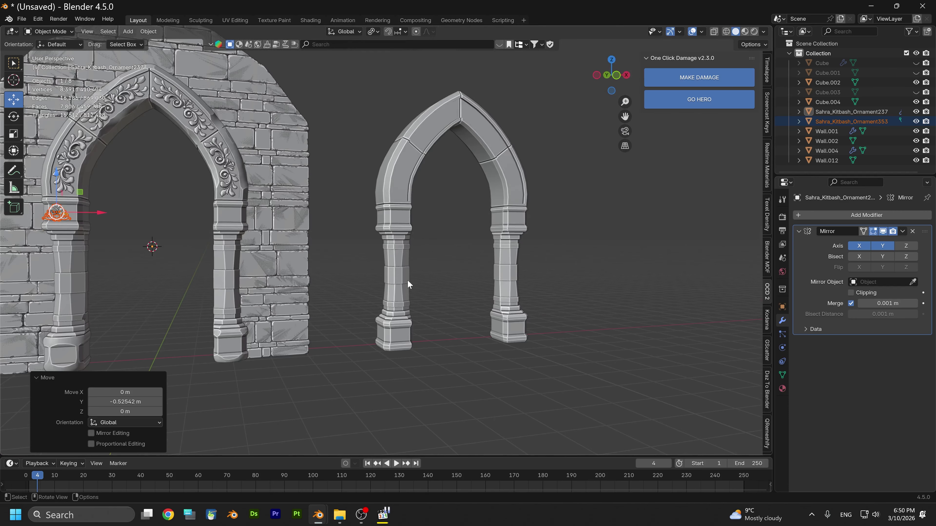
In front view, center the ornament on the capital block, moving it about 0.13 m along X and scaling it to 0.857
left_click(615, 76)
scroll(416, 273, "up", 10)
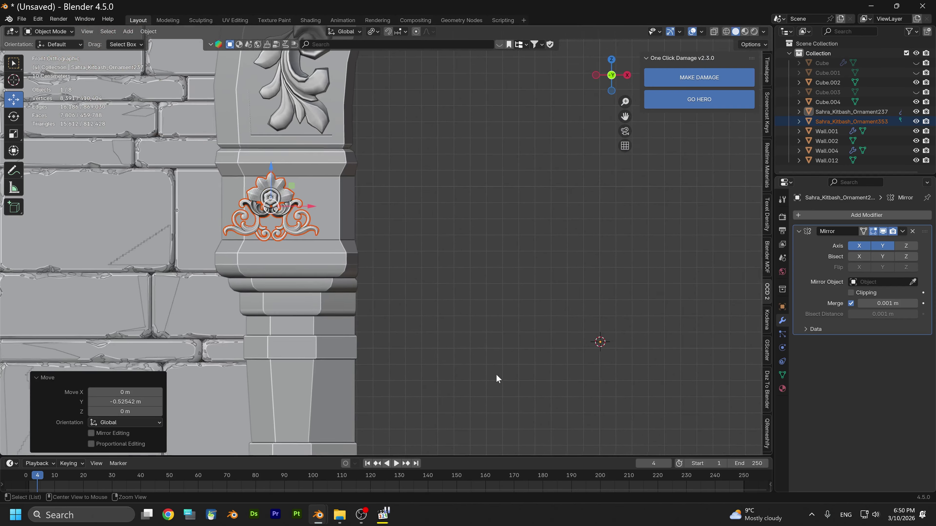
scroll(383, 245, "up", 3)
middle_click_drag(268, 247, 456, 349, "shift")
left_click_drag(407, 285, 444, 286)
key("s")
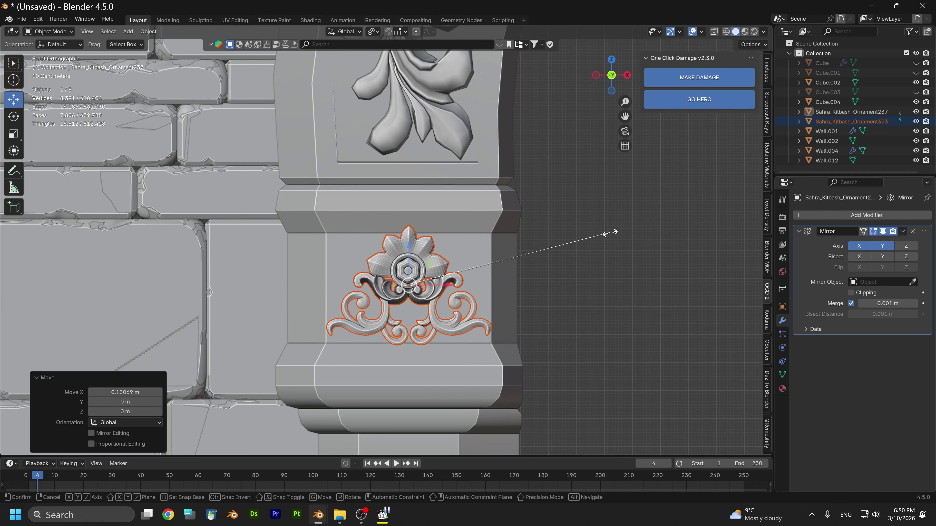
left_click(583, 239)
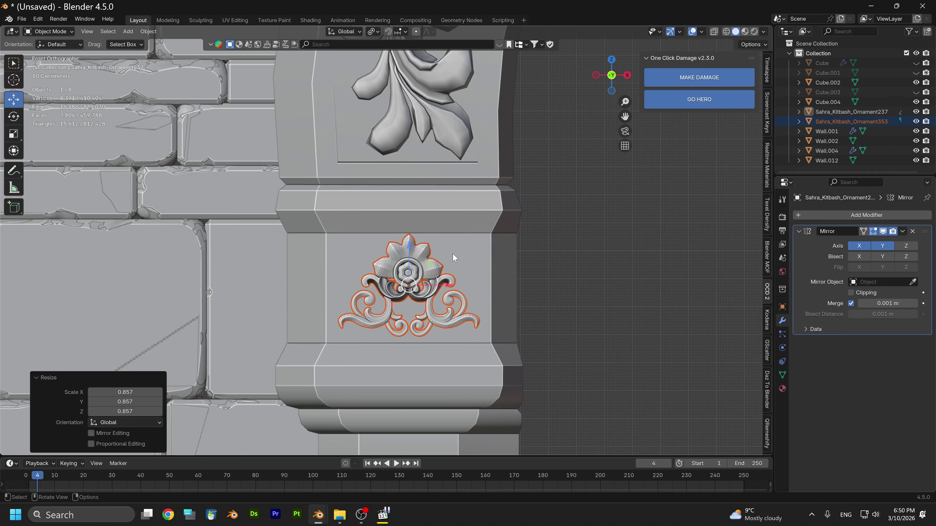
left_click_drag(414, 257, 411, 257)
scroll(430, 304, "up", 1)
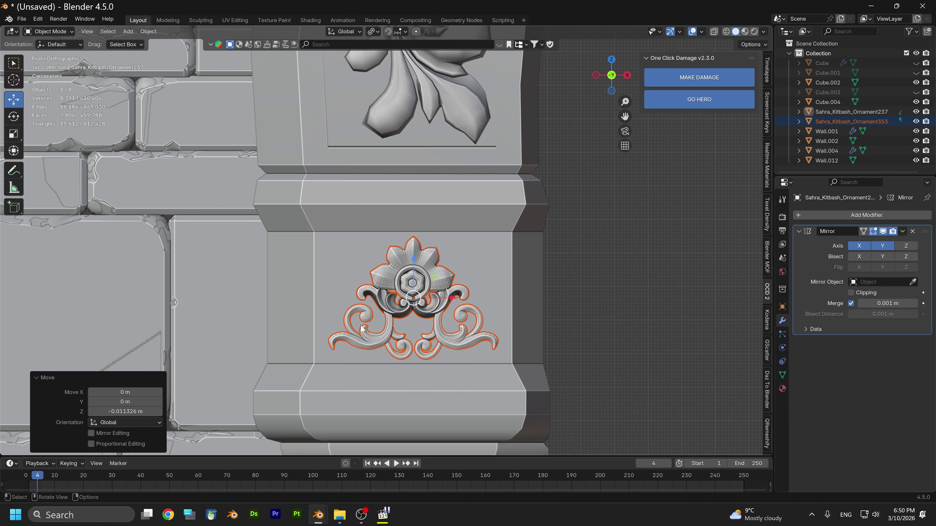
Make the flower-topped ornament the active object and enter Edit Mode on it
middle_click_drag(430, 304, 451, 283, "shift")
left_click(446, 291)
left_click(49, 33)
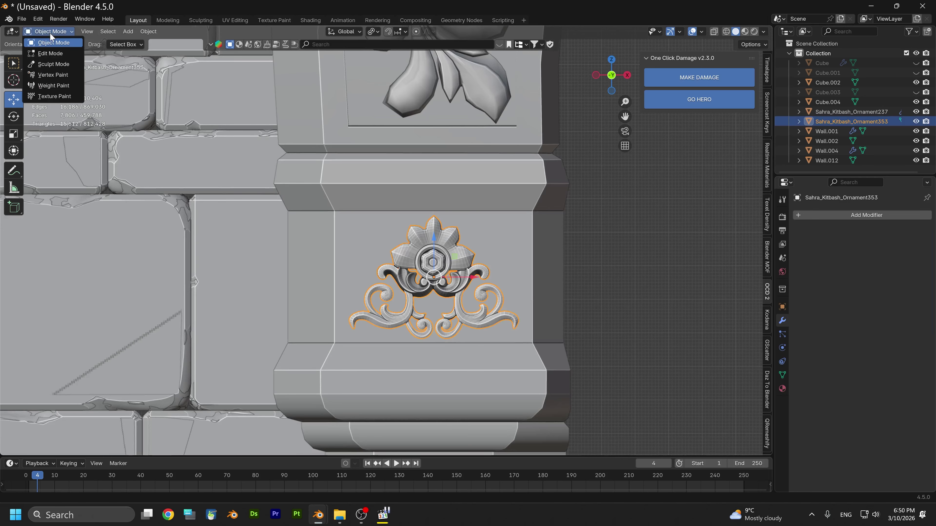
left_click(50, 54)
Select an edge on the ornament's lower left scroll and grow the selection along the scroll with Select More
left_click(364, 316)
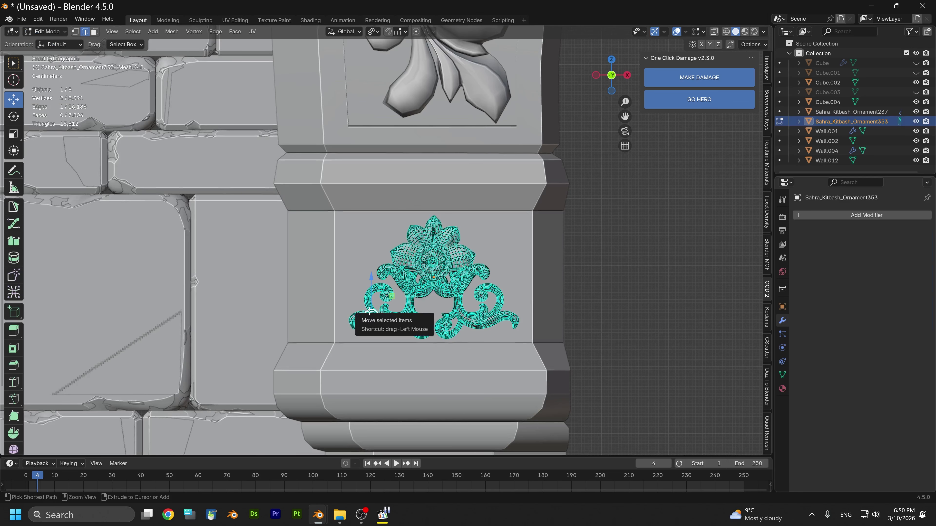
key("ctrl+KP_Add")
left_click(365, 321)
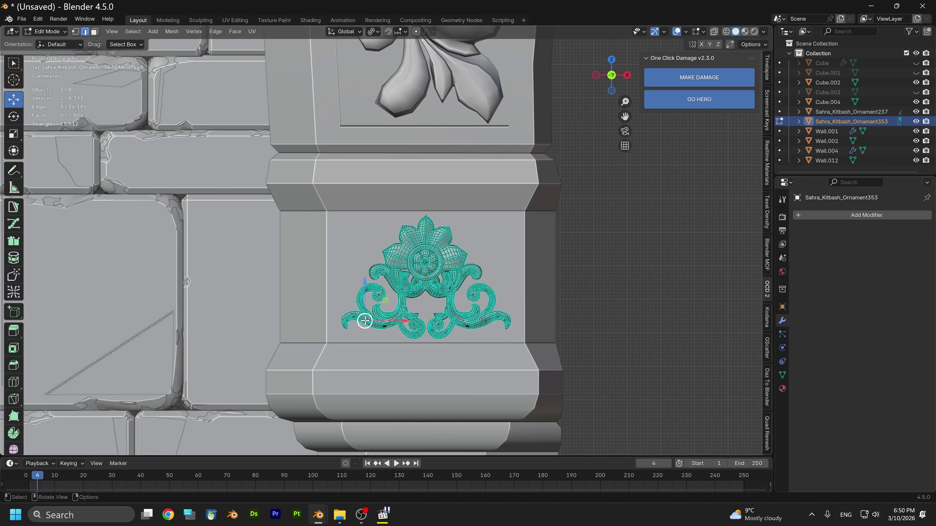
key("ctrl+z")
key("ctrl+KP_Add")
key("ctrl+KP_Add")
key("ctrl+KP_Add")
key("ctrl+KP_Add")
key("ctrl+KP_Add")
key("ctrl+KP_Add")
key("ctrl+KP_Add")
key("ctrl+KP_Add")
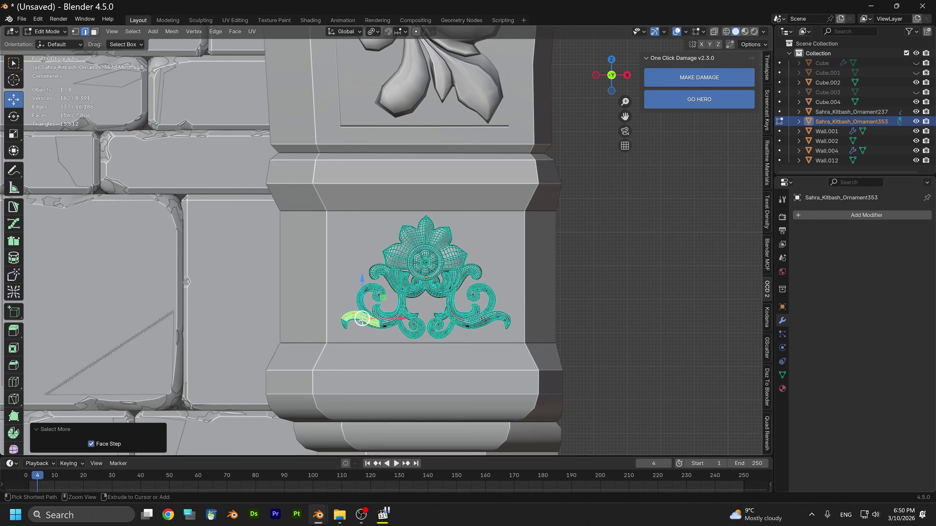
key("ctrl+KP_Add")
key("ctrl+KP_Add")
key("ctrl+KP_Add")
key("ctrl+KP_Add")
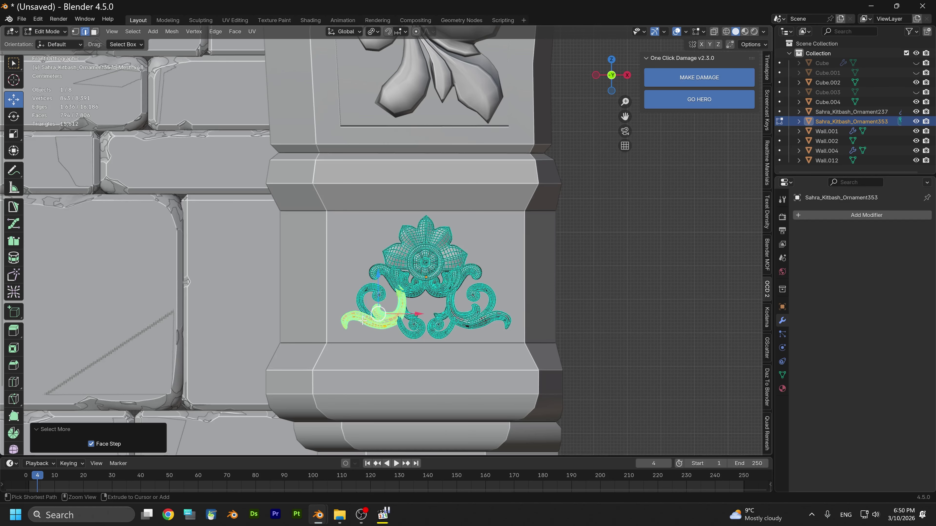
Grow the selection across the ornament's entire lower-left scroll and duplicate it in place
left_click(363, 306, "ctrl")
key("ctrl+KP_Add")
key("ctrl+KP_Add")
key("ctrl+KP_Add")
key("ctrl+KP_Add")
key("ctrl+KP_Add")
key("ctrl+KP_Add")
key("ctrl+KP_Add")
key("ctrl+KP_Add")
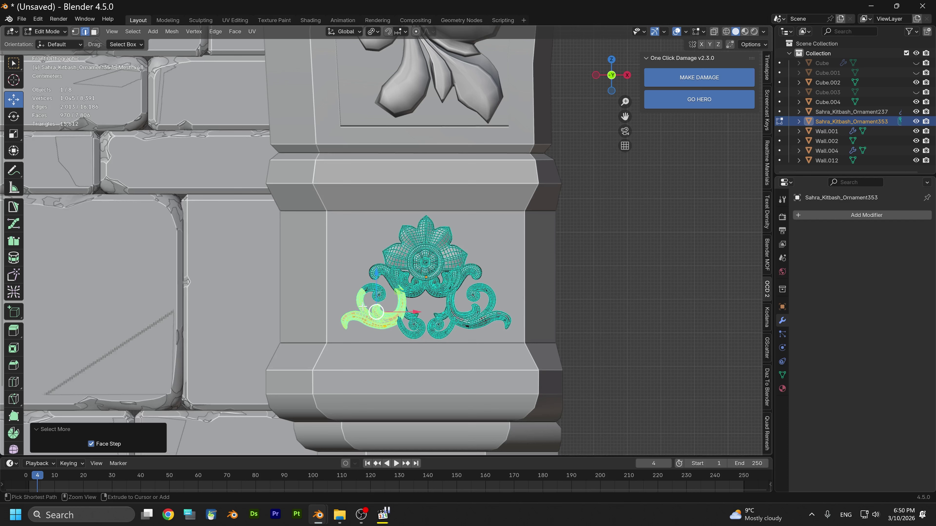
key("ctrl+KP_Add")
key("ctrl+KP_Add")
key("ctrl+KP_Add")
key("ctrl+KP_Add")
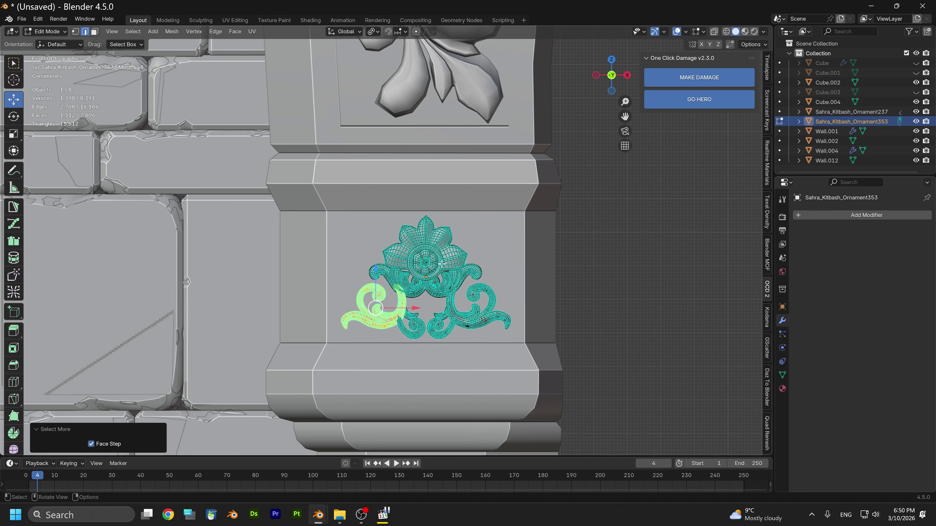
key("shift+d")
key("Escape")
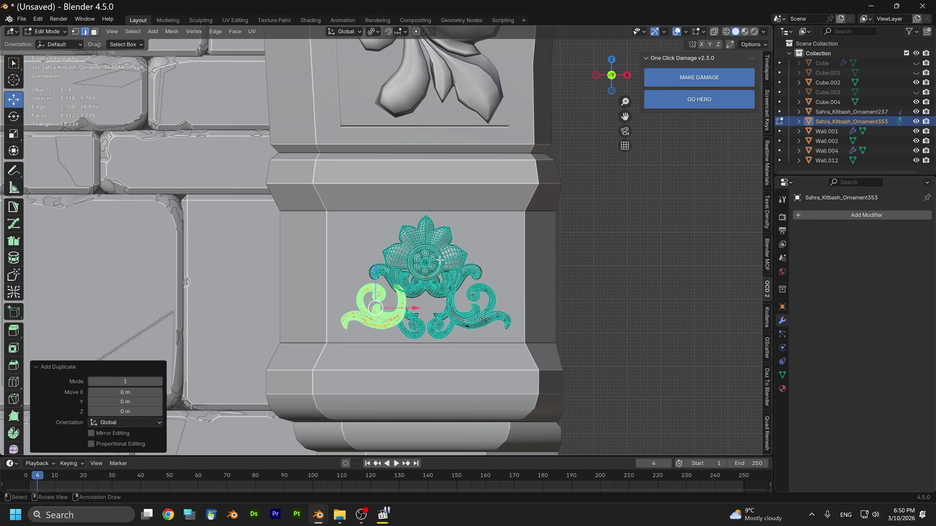
key("r")
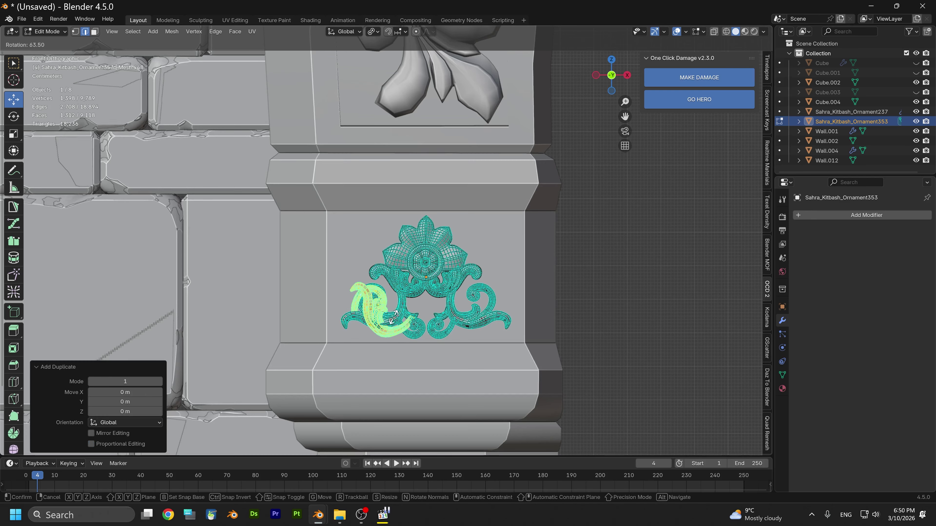
left_click(424, 319)
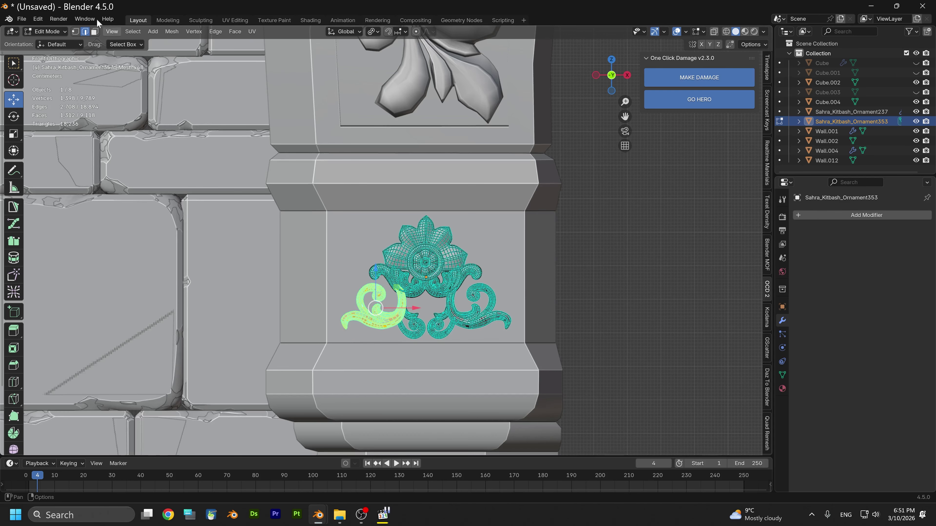
Apply rotation and scale, followed by all transforms, to the ornament in Object Mode
left_click(51, 31)
left_click(52, 42)
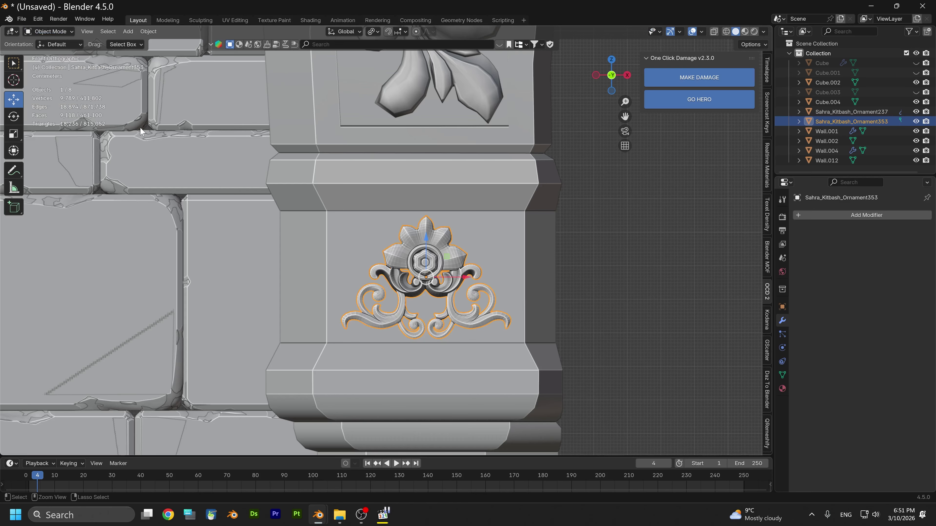
key("ctrl+a")
left_click(117, 140)
key("ctrl+c")
left_click(52, 31)
left_click(365, 237)
left_click(397, 262)
key("ctrl+a")
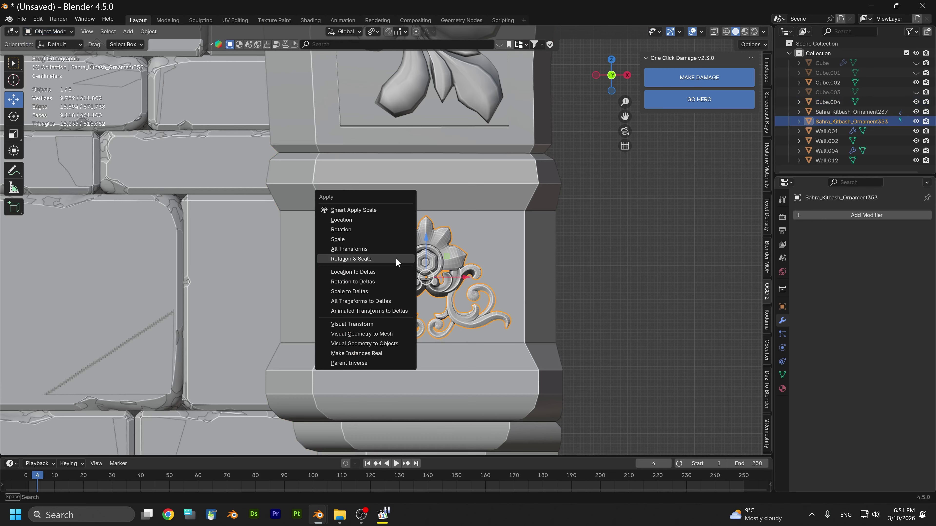
left_click(396, 260)
key("ctrl+c")
key("ctrl+a")
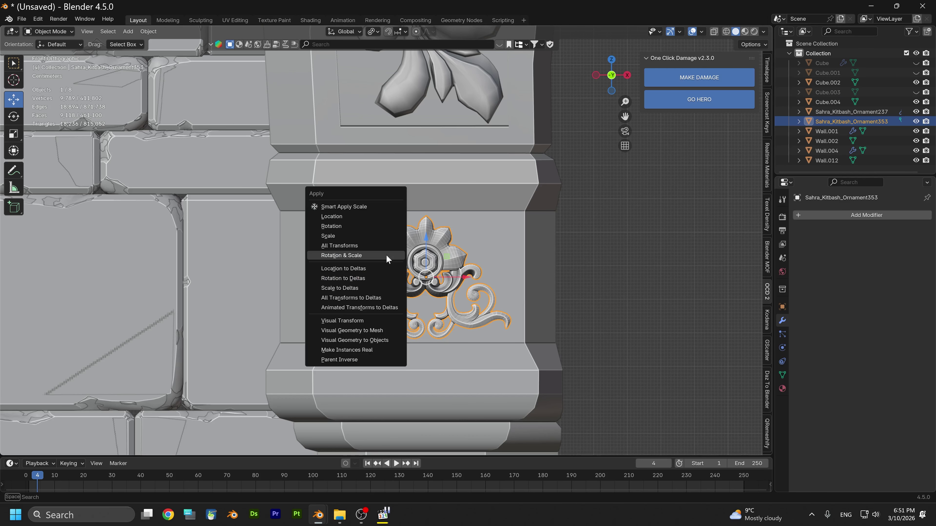
left_click(357, 245)
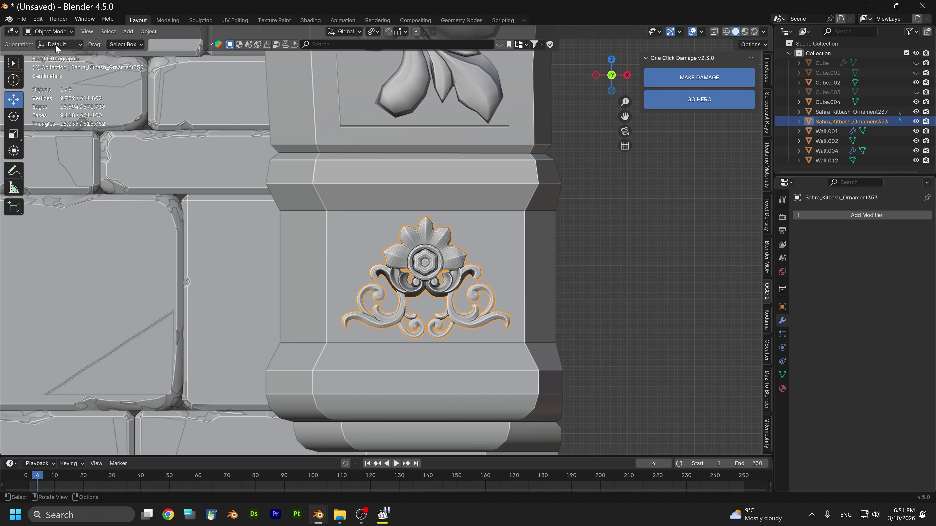
Return to Edit Mode and move the duplicated scroll up about 0.189 m along Z
right_click(379, 279)
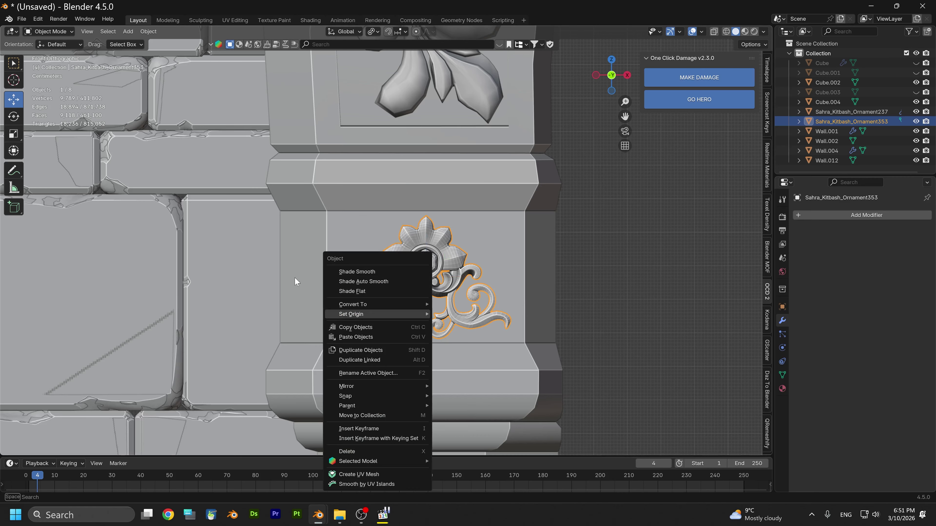
left_click(49, 32)
left_click(57, 52)
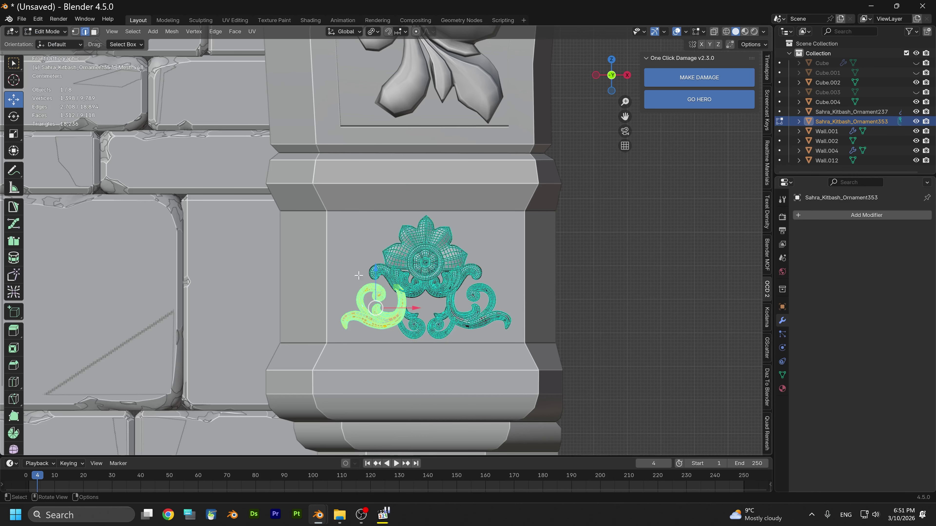
key("r")
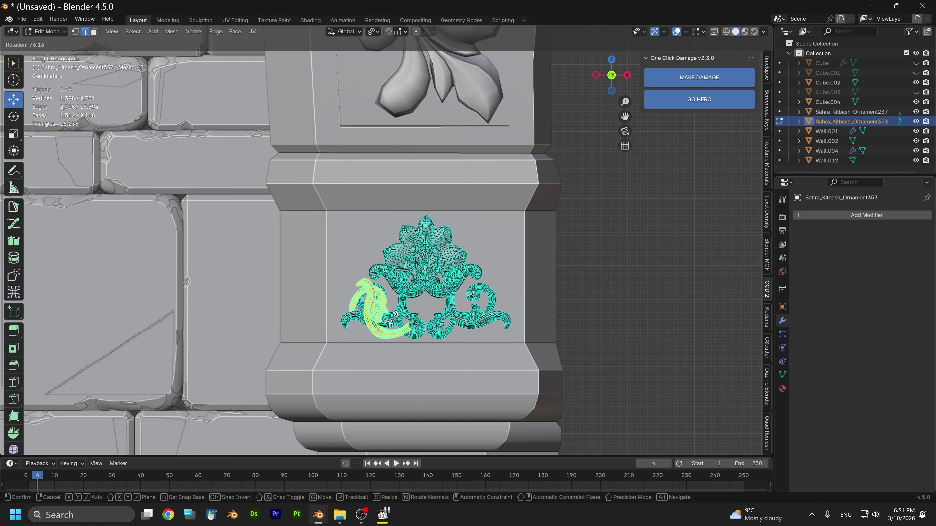
left_click(448, 289)
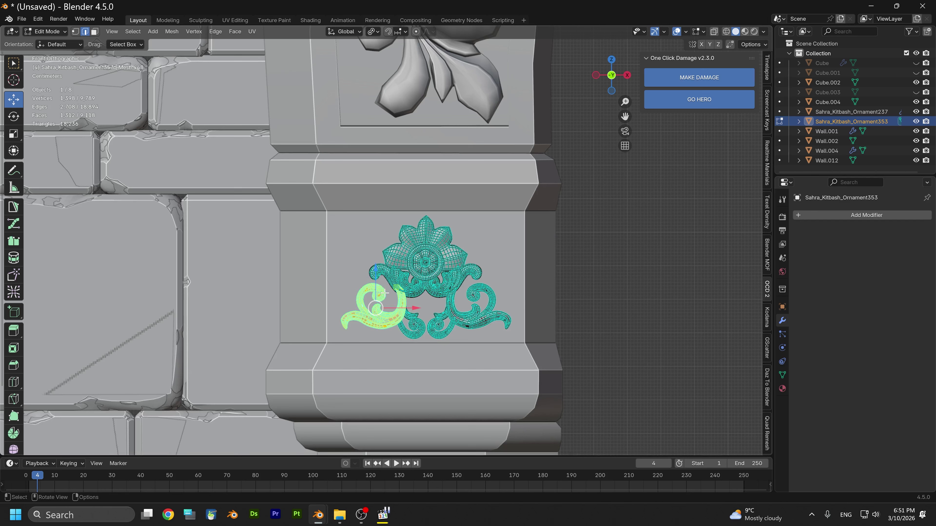
left_click_drag(376, 272, 376, 213)
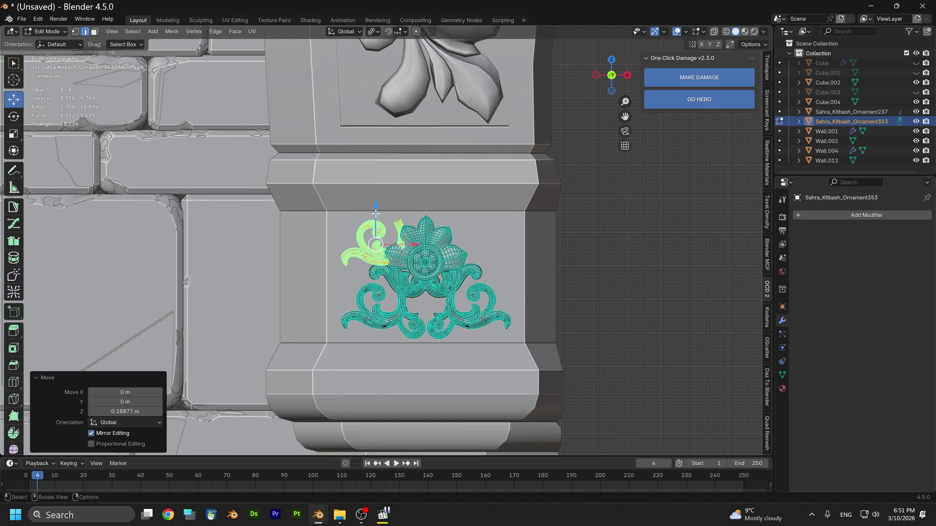
Snap the 3D cursor to the raised scroll copy and try scaling and rotating the copy
key("shift+s")
left_click(390, 290)
key("s")
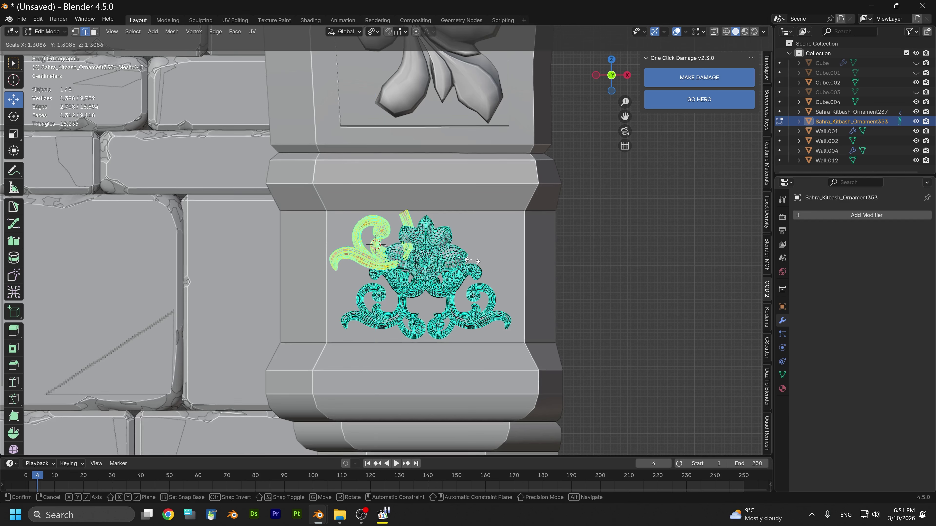
left_click(463, 239)
key("r")
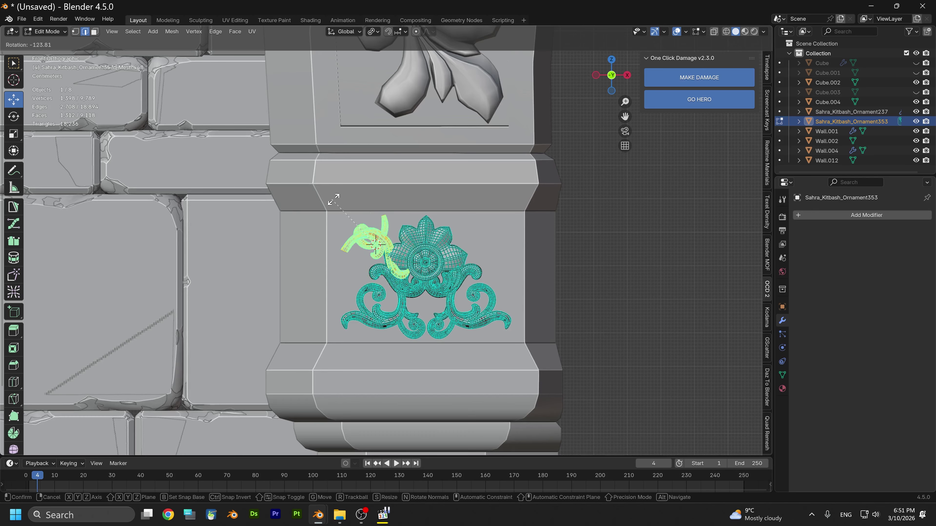
left_click(389, 181)
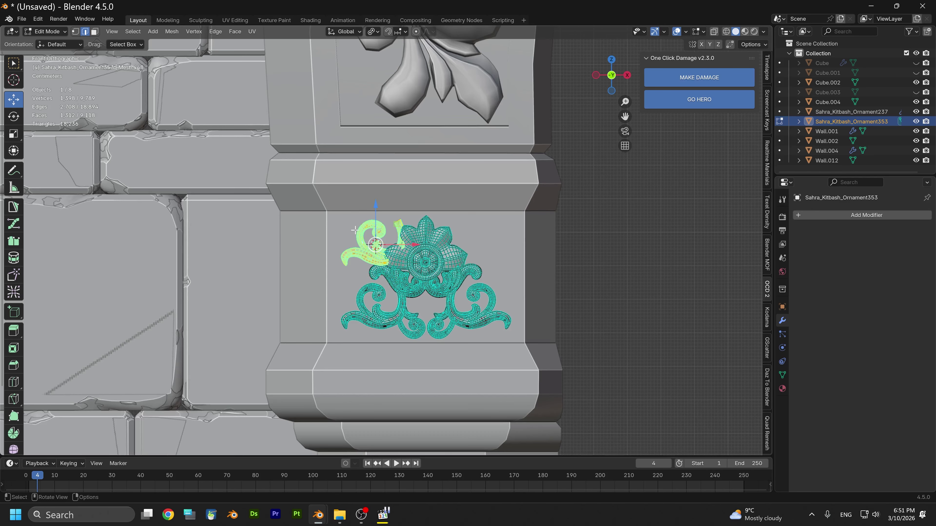
Move the scroll copy about −0.087 m along X with the 3D cursor snapped to it, and scale it by 1.075
scroll(355, 230, "up", 5)
left_click_drag(476, 271, 406, 271)
key("shift+s")
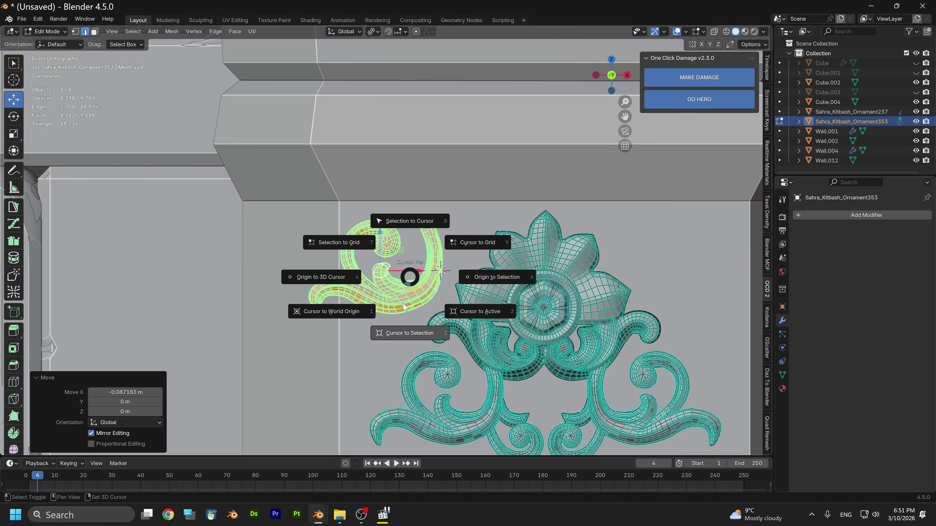
left_click(431, 314)
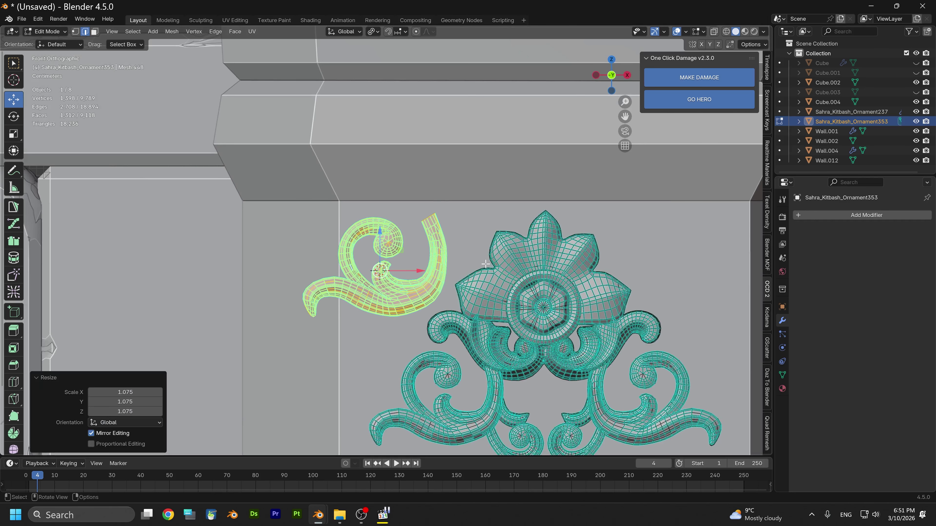
Rotate and reposition the scroll copy so its long stem rises from the curl of the lower-left scroll
key("r")
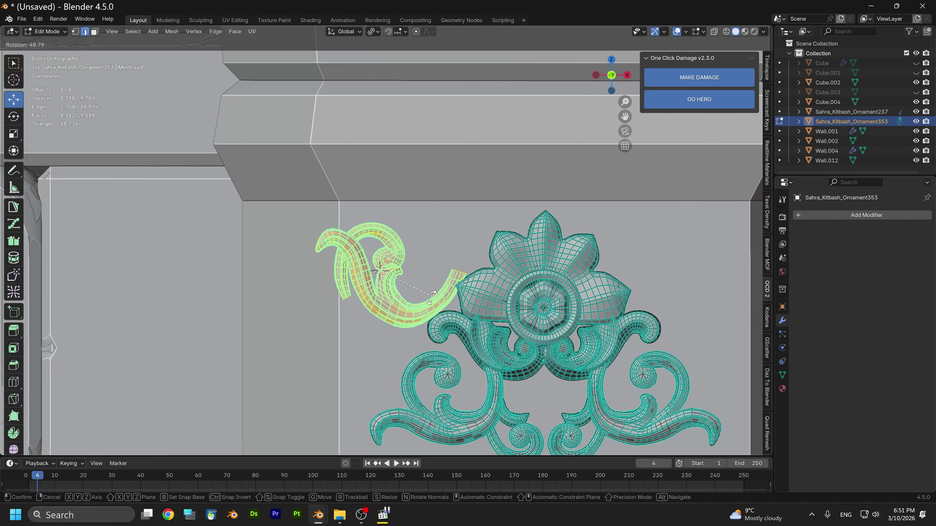
left_click(368, 297)
left_click_drag(421, 269, 438, 292)
key("g")
key("z")
left_click(444, 279)
left_click(437, 292)
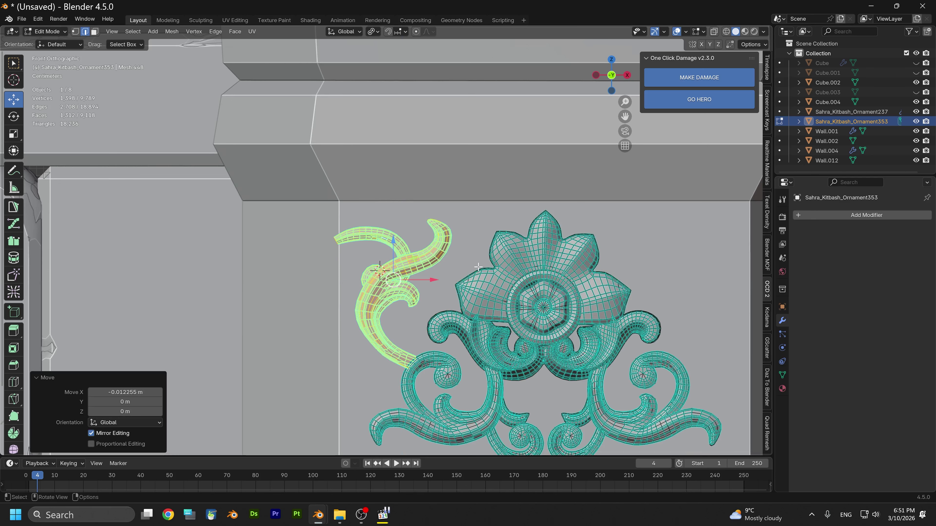
key("r")
left_click(484, 271)
Select the linked small curl at the top of the copy, rotate it 231° and move it up about 0.028 m onto the stem
left_click(387, 240)
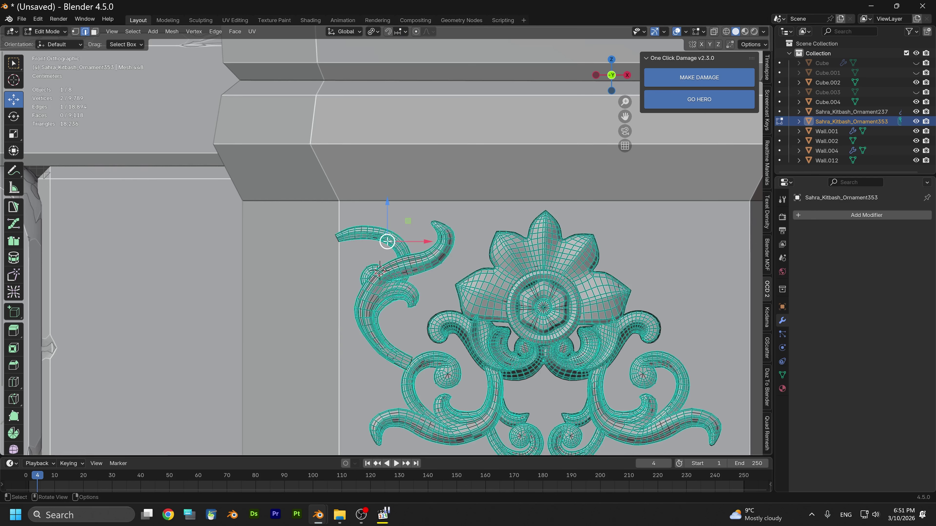
key("l")
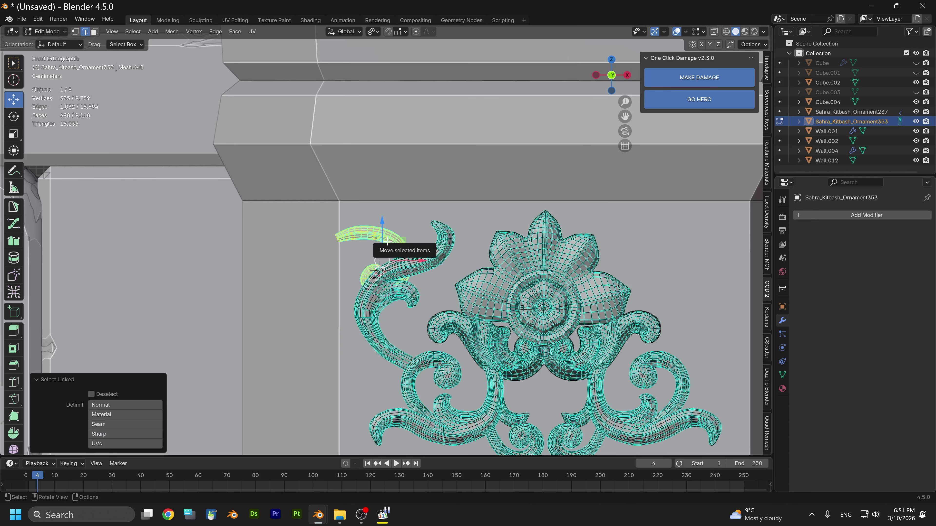
key("r")
left_click(383, 269)
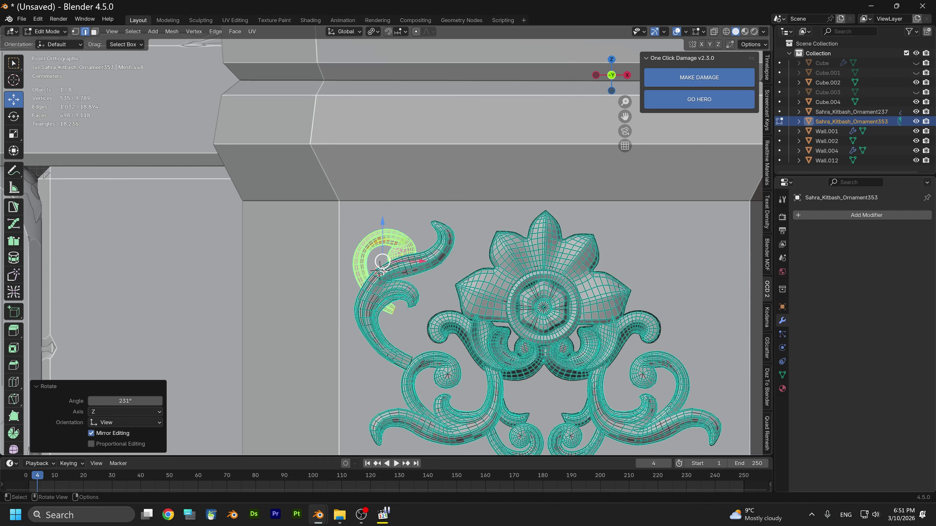
key("g")
left_click(393, 233)
key("r")
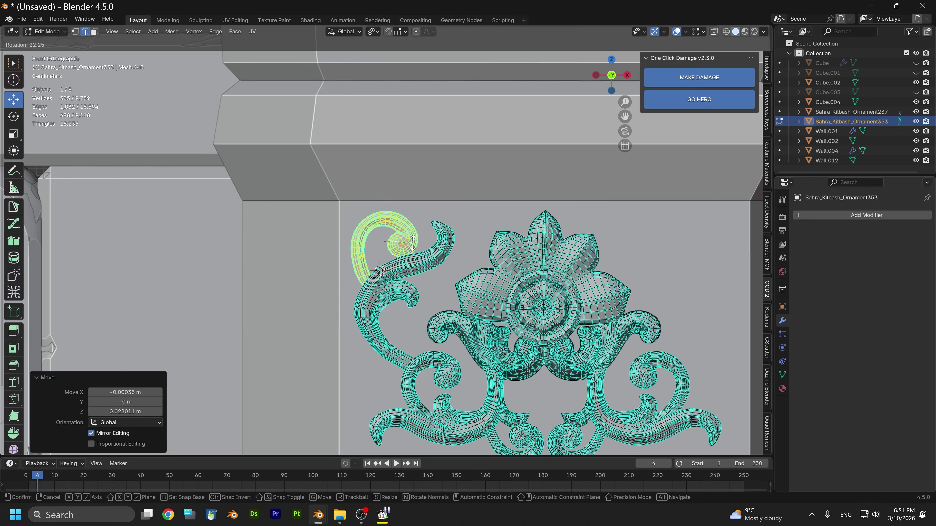
right_click(413, 243)
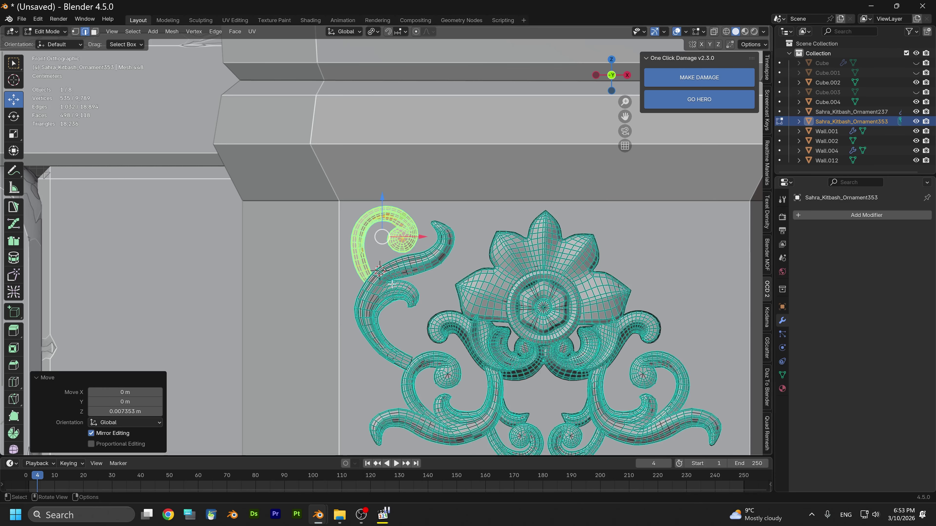
Refine the upper curl by rotating it 2.37°, scaling it to about 0.8 and lowering it about 0.008 m onto the stem
key("r")
left_click(422, 252)
key("s")
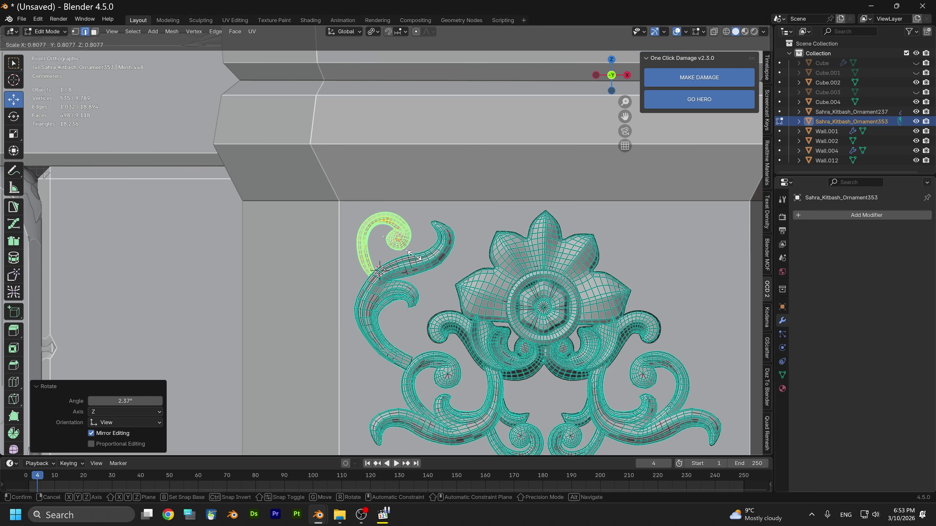
left_click(422, 254)
left_click_drag(382, 227, 382, 234)
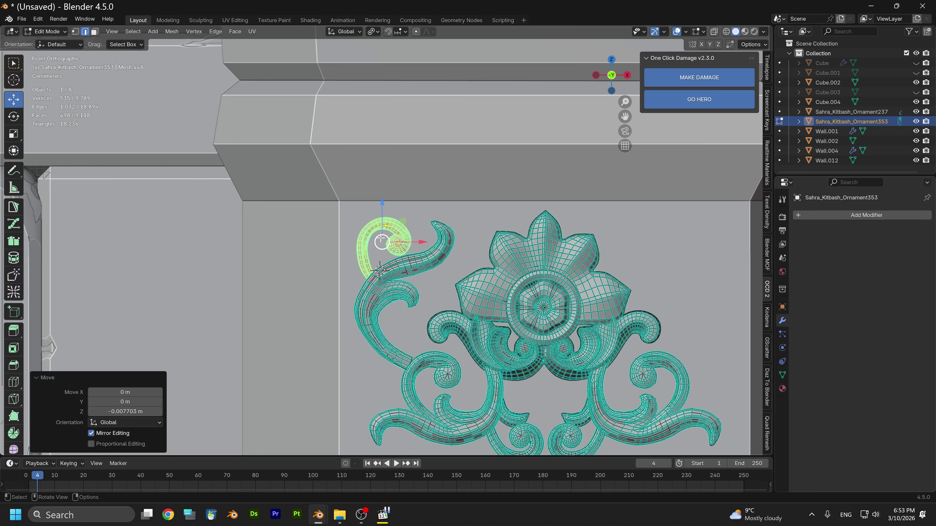
Select both linked pieces of the new upper-left scroll and duplicate them in place
scroll(382, 236, "down", 4)
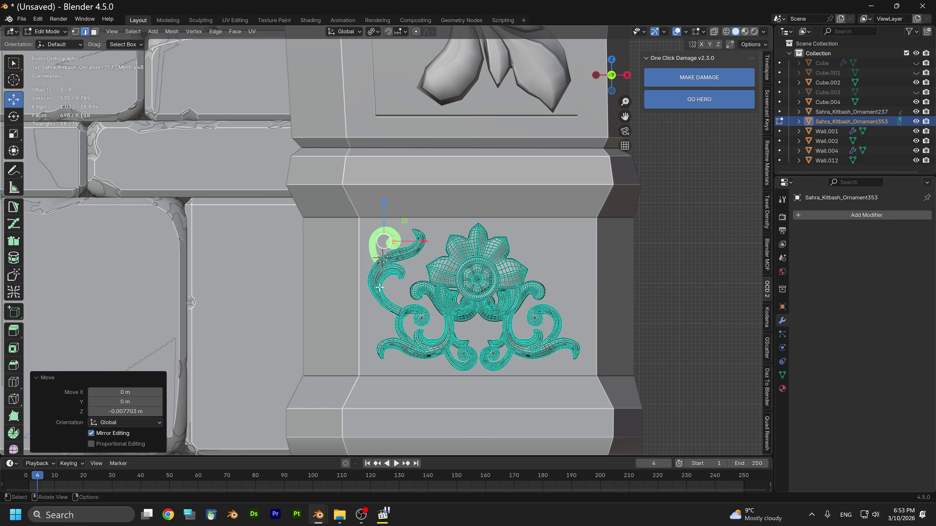
left_click(379, 287)
key("l")
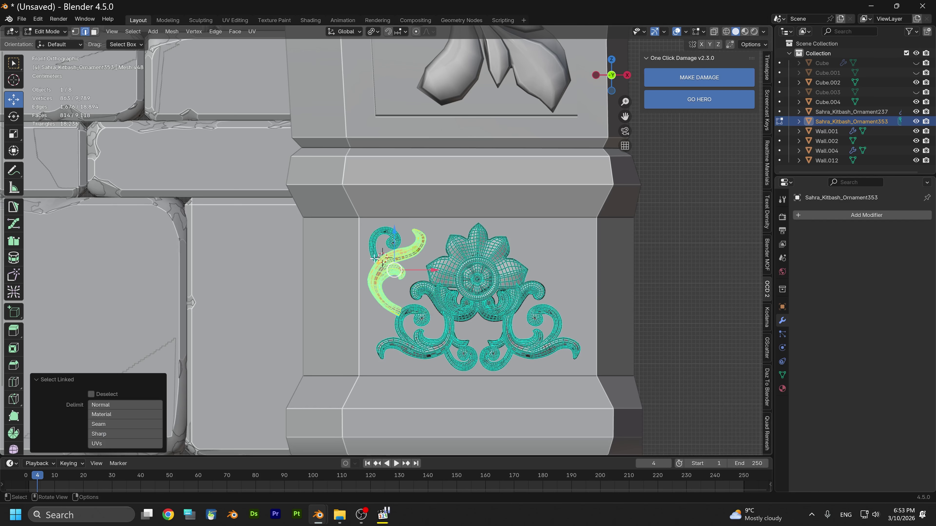
key("l")
key("shift+d")
key("Escape")
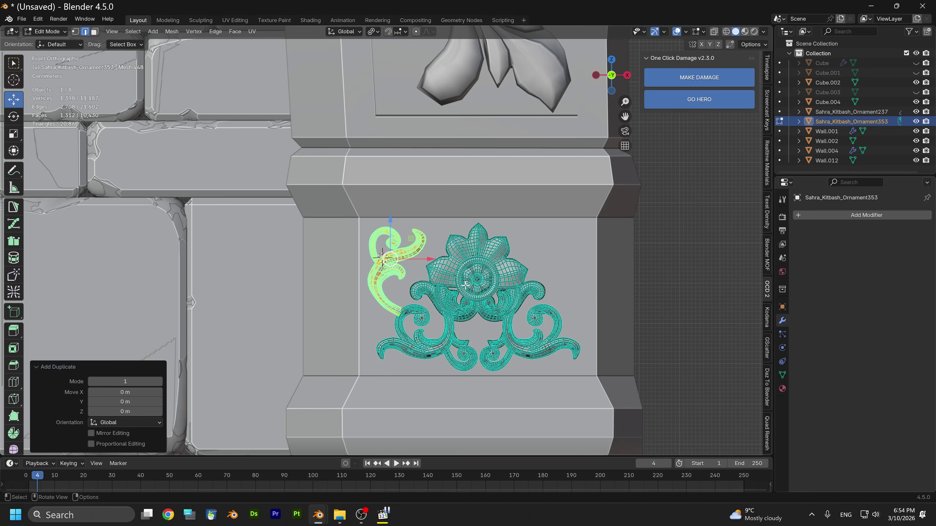
Select the rosette's centre vertices, snap the 3D cursor to them and set the object's origin to the cursor
key("a")
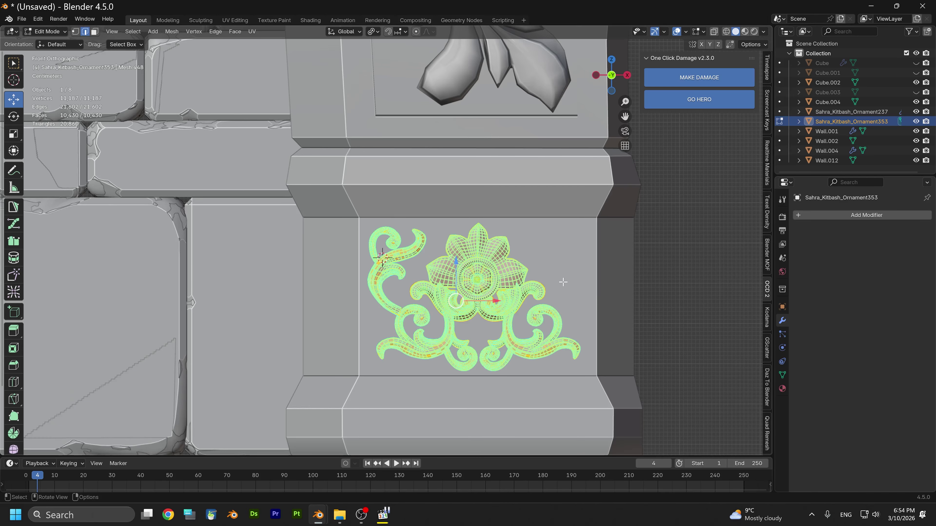
left_click(171, 32)
scroll(383, 258, "up", 9)
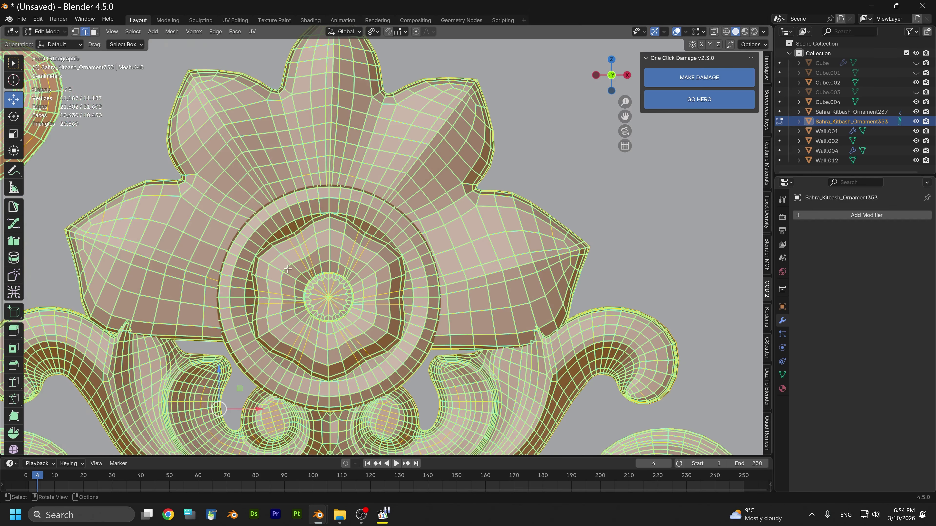
scroll(287, 270, "up", 2)
key("b")
left_click_drag(310, 328, 313, 329)
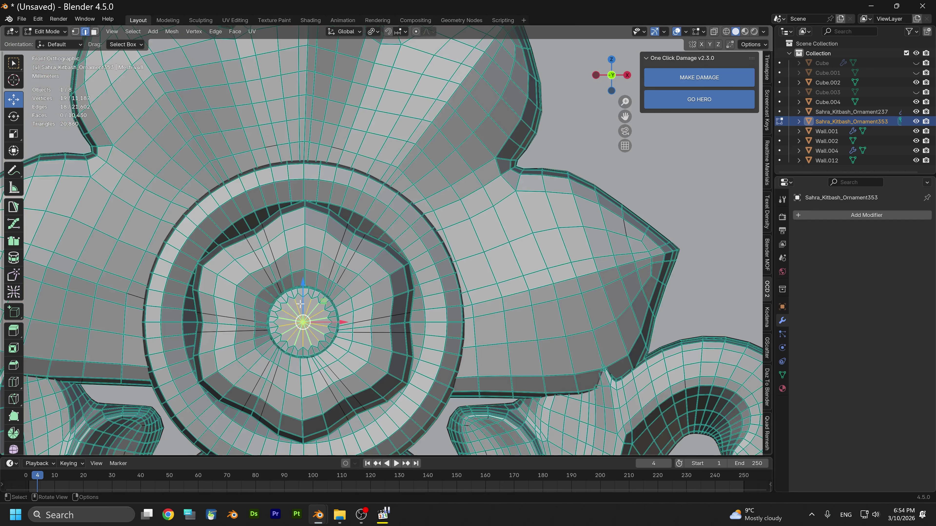
key("shift+s")
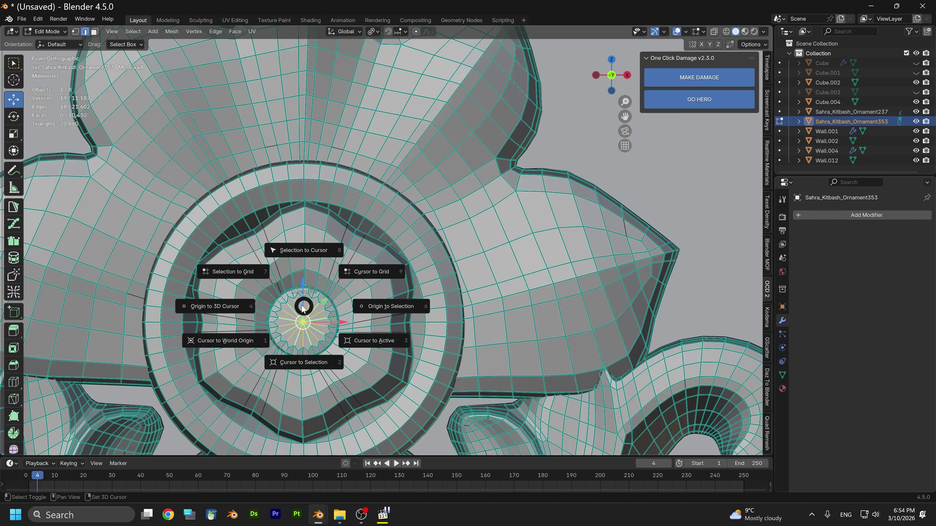
left_click(304, 362)
key("shift+s")
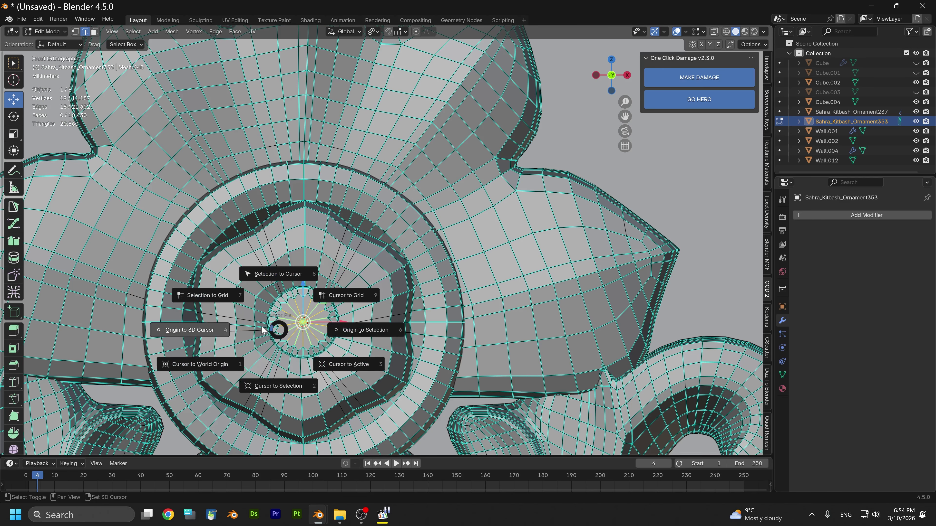
left_click(208, 333)
Select the whole ornament mesh and symmetrize it from -X to +X, then deselect everything
scroll(150, 96, "down", 9)
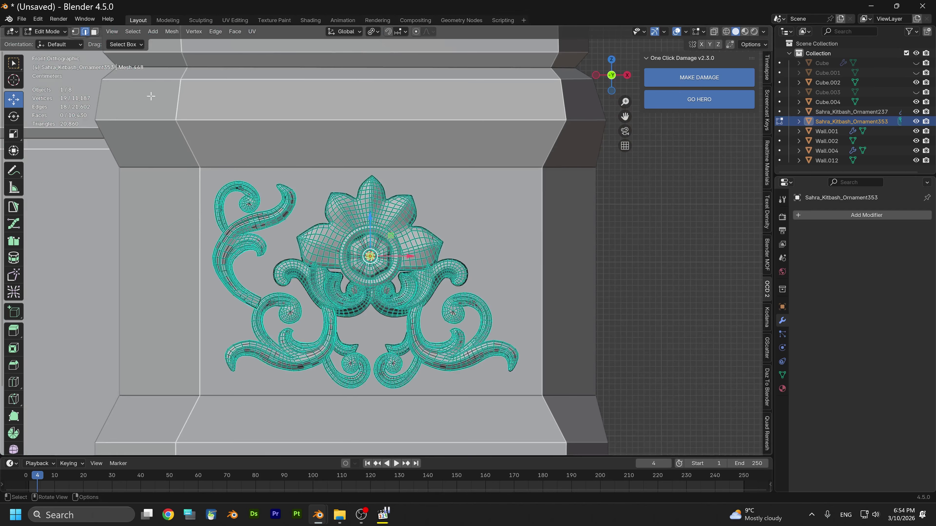
key("a")
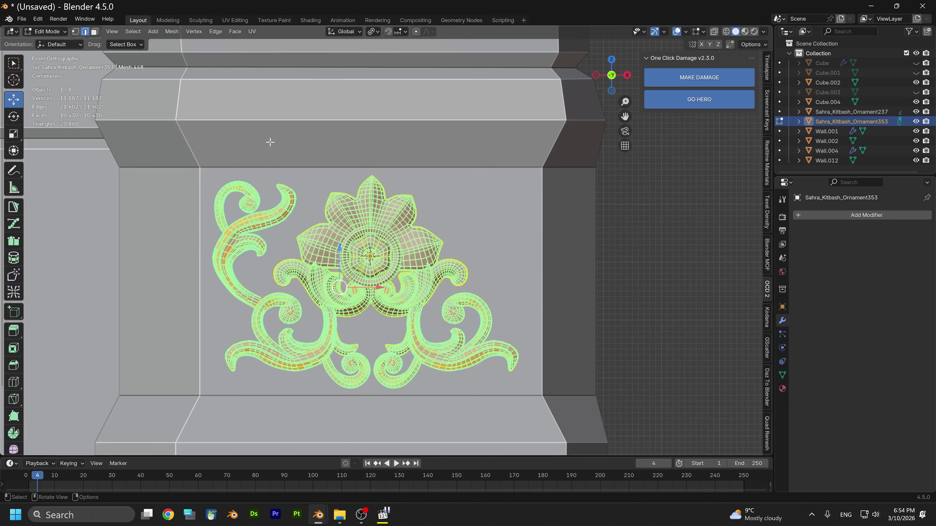
left_click(172, 32)
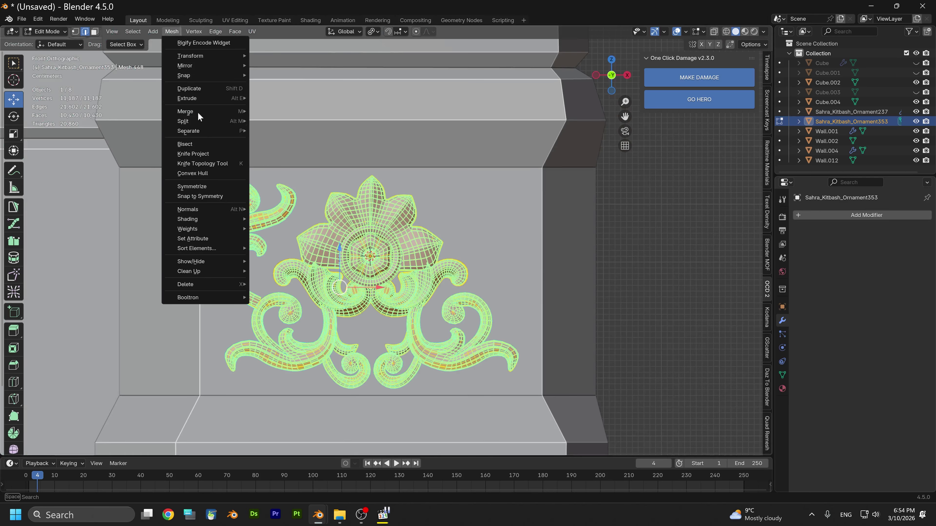
left_click(197, 187)
left_click(160, 440)
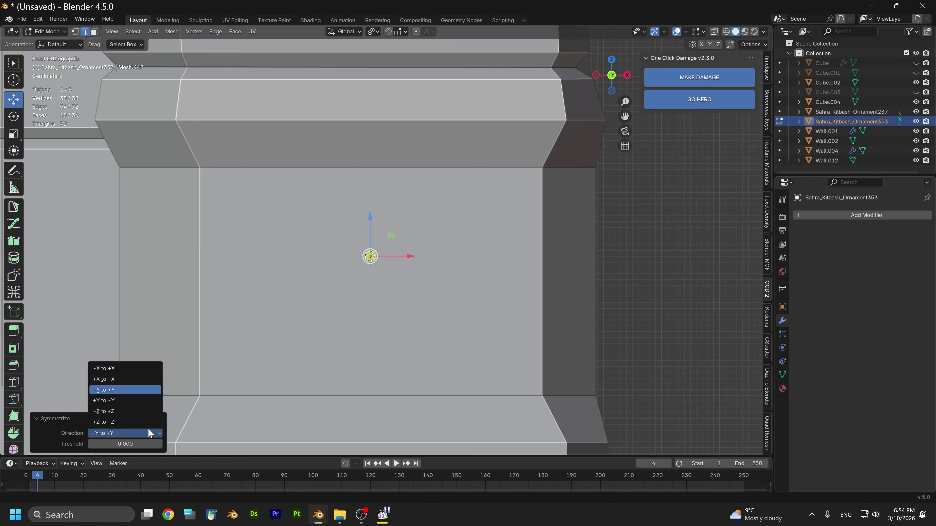
left_click(117, 381)
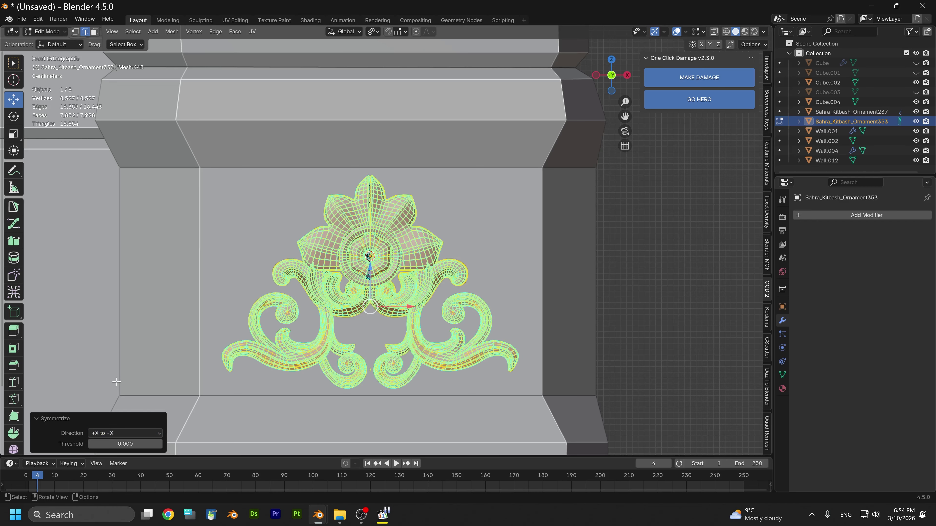
left_click(128, 433)
left_click(118, 371)
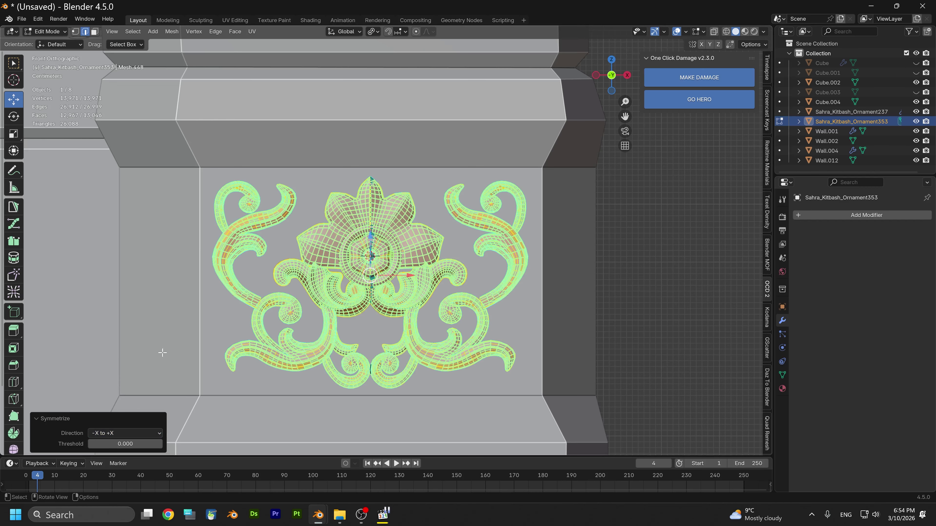
left_click(660, 298)
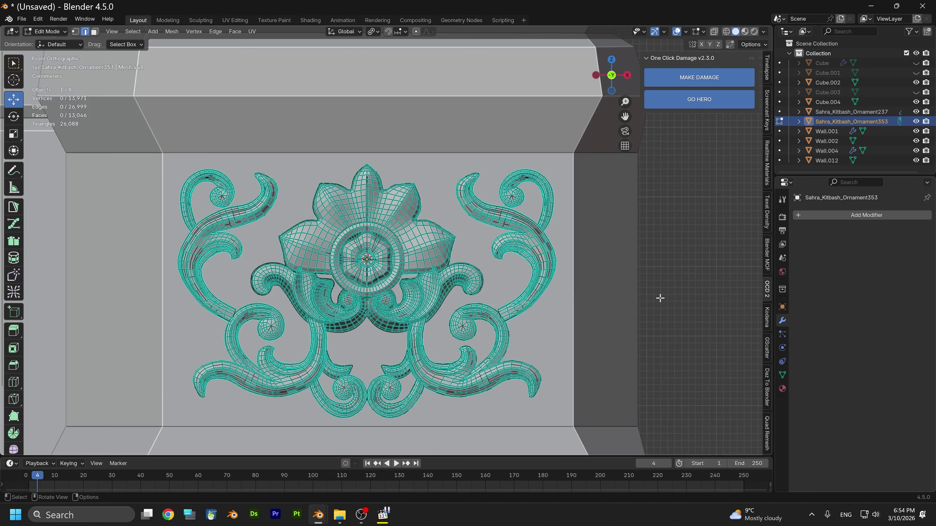
scroll(369, 240, "down", 3)
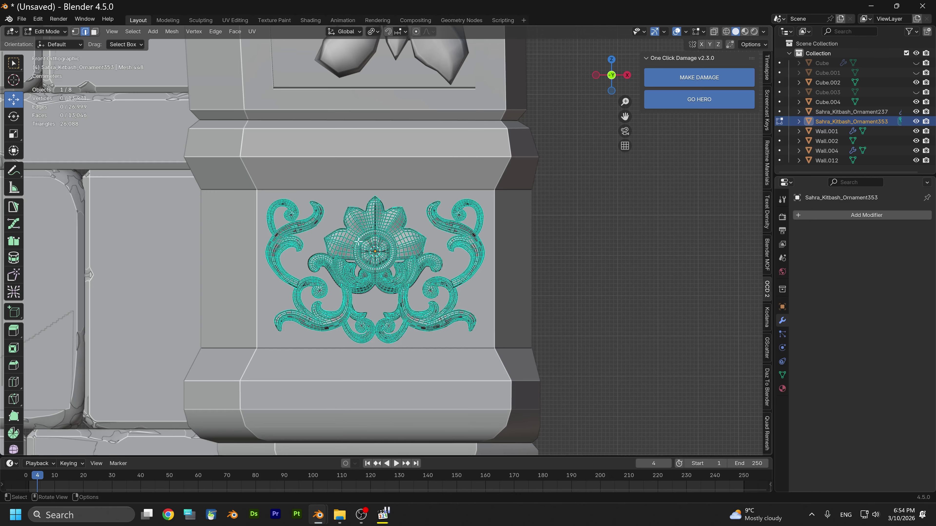
Clear the sharp marking from all edges of the ornament and return to Object Mode
key("a")
key("ctrl+e")
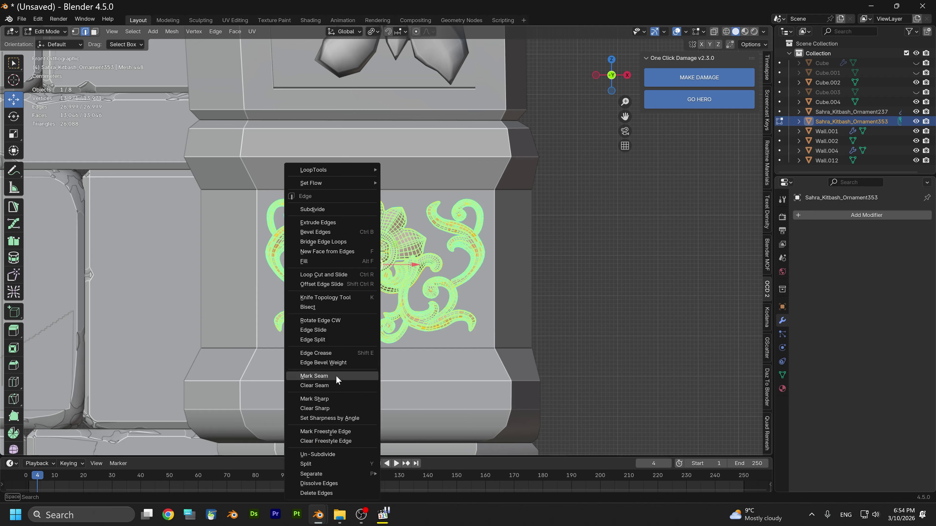
left_click(317, 399)
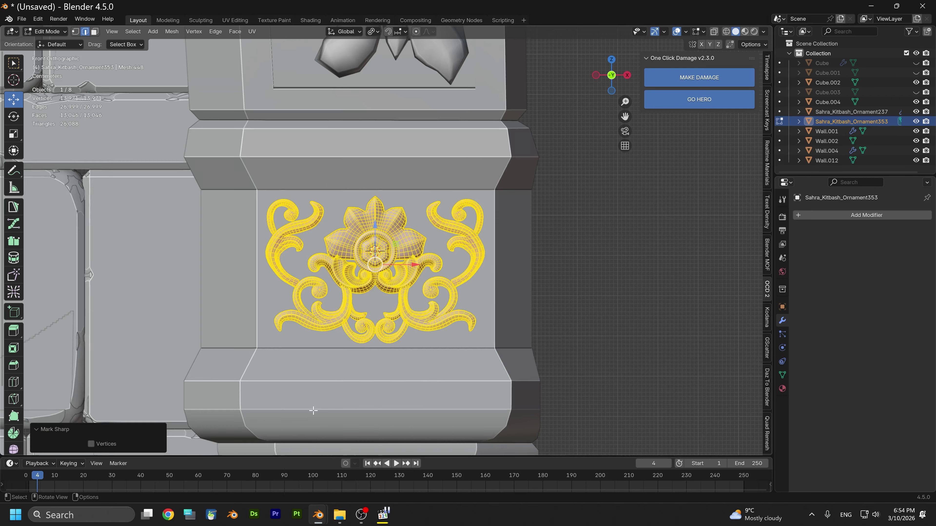
left_click(47, 32)
left_click(55, 46)
Duplicate the flower ornament and lower the copy along Z by 1.2682 m and another 2.1267 m onto the column base
scroll(381, 323, "down", 5)
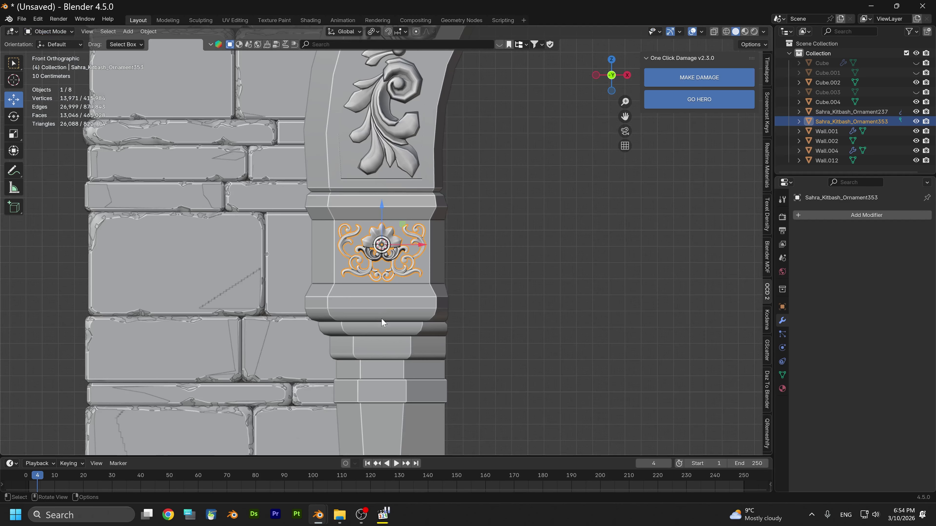
scroll(400, 280, "down", 2)
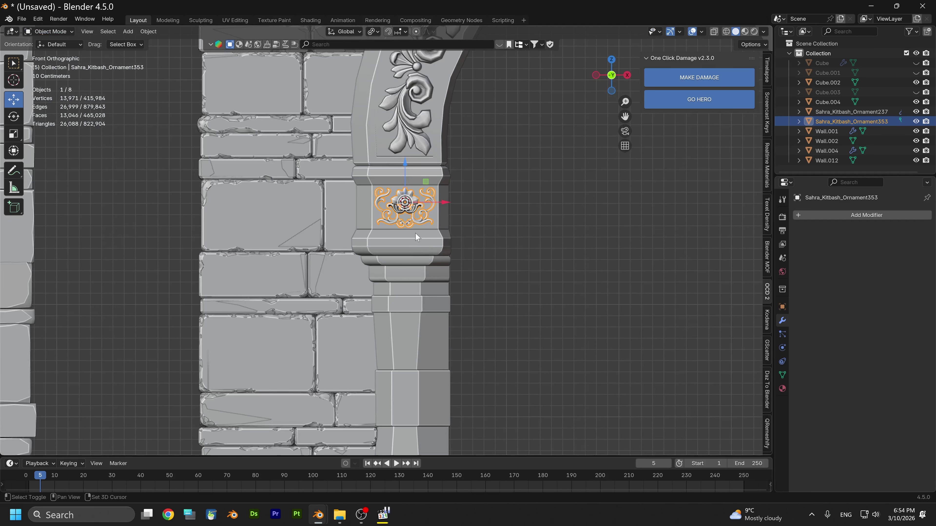
key("shift+d")
right_click(418, 236)
key("g")
key("z")
left_click(404, 332)
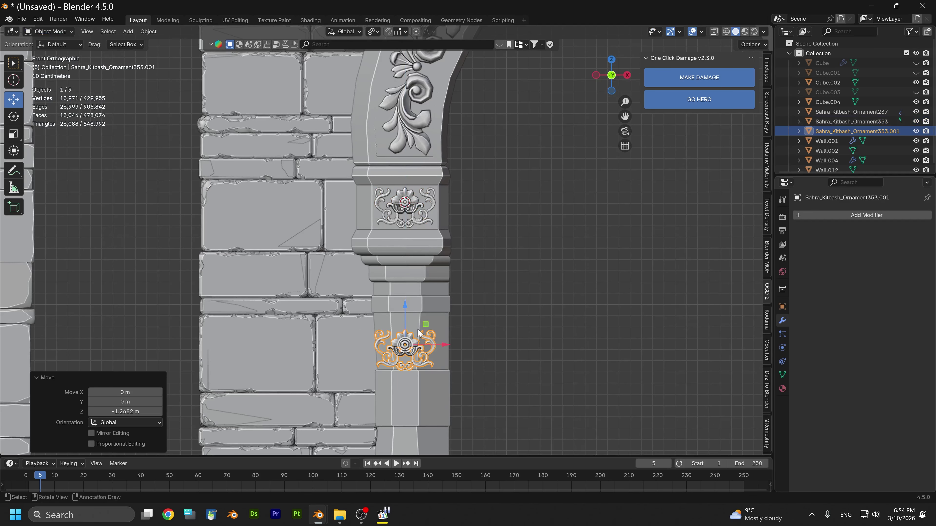
middle_click_drag(419, 321, 460, 146, "shift")
key("g")
key("z")
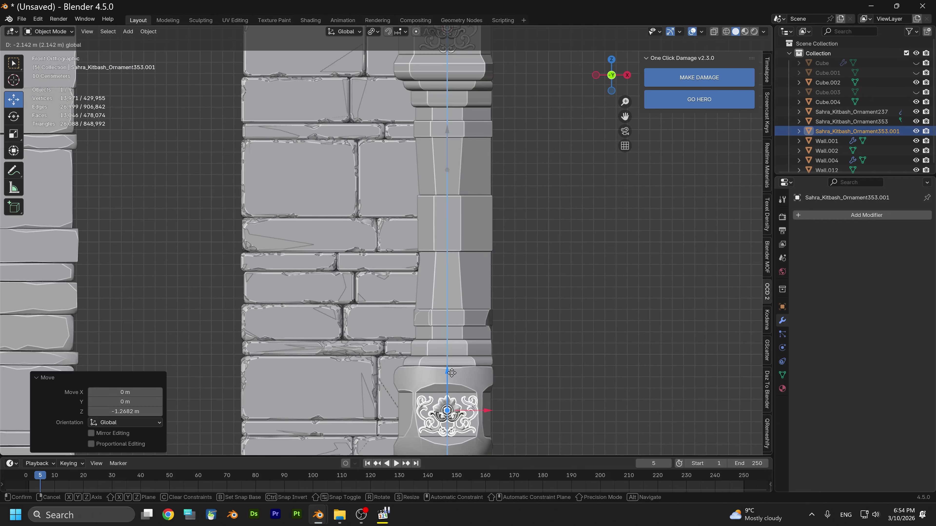
left_click(451, 373)
scroll(469, 267, "down", 3)
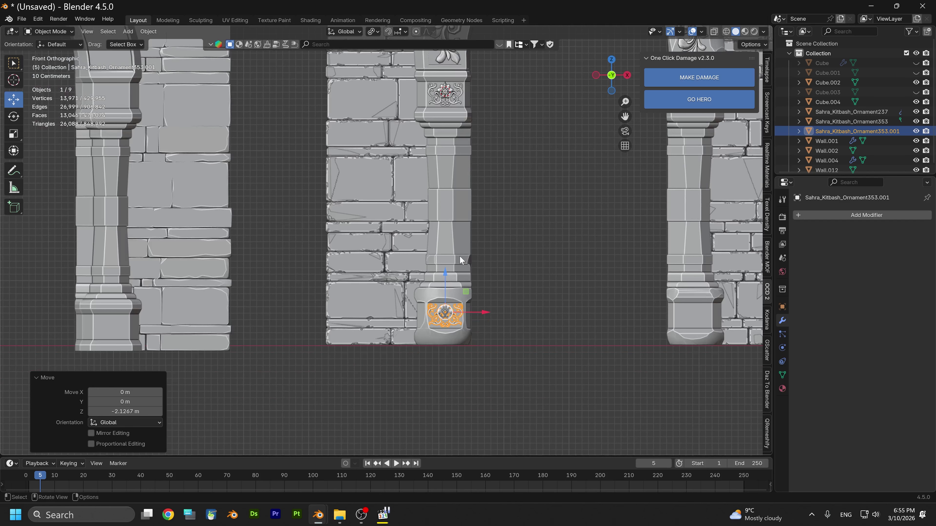
left_click(537, 298)
Select the lower ornament and move it about 0.015 m along Y so it sits closer to the base panel
scroll(531, 285, "down", 3)
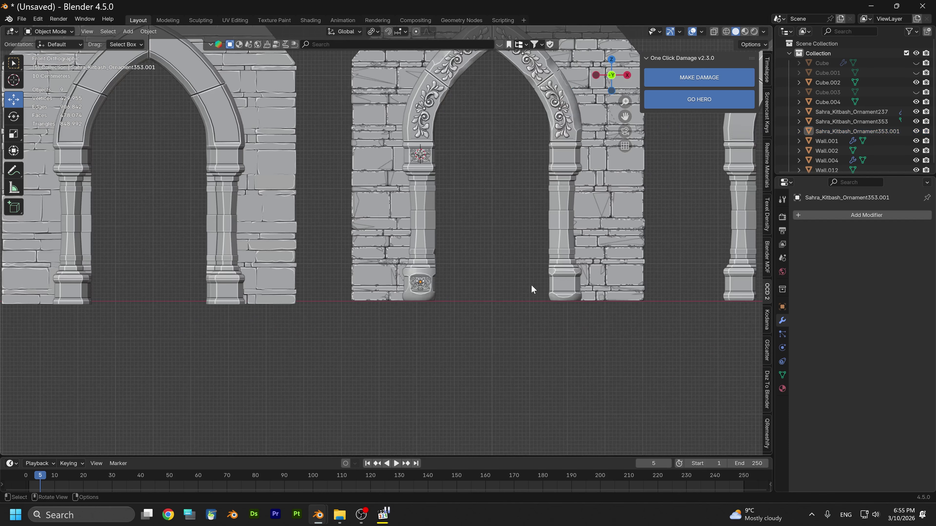
scroll(531, 285, "up", 4)
middle_click_drag(532, 281, 474, 320, "shift")
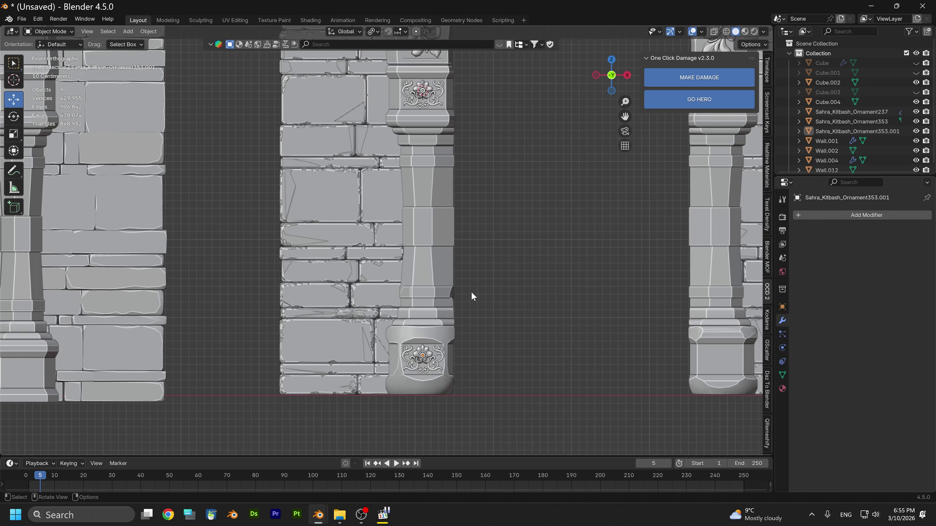
scroll(422, 357, "up", 8)
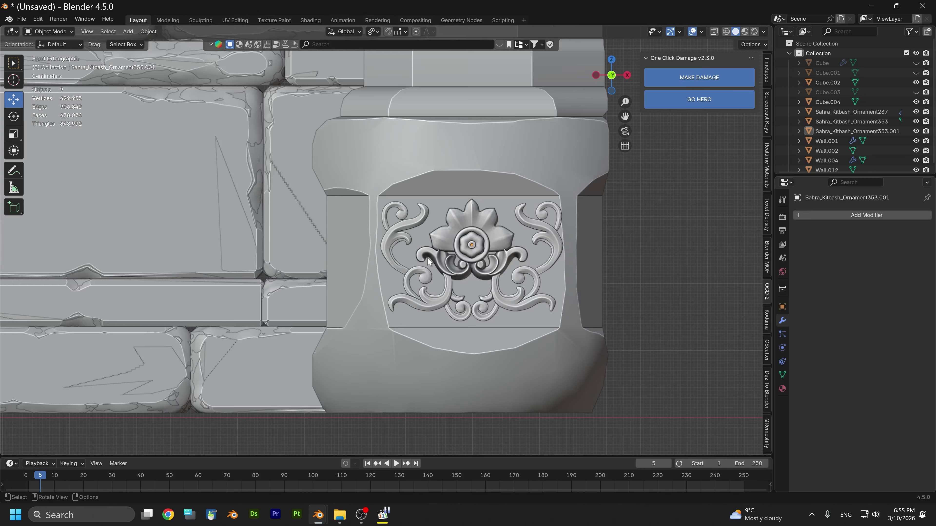
scroll(438, 269, "down", 3)
middle_click_drag(450, 278, 517, 281)
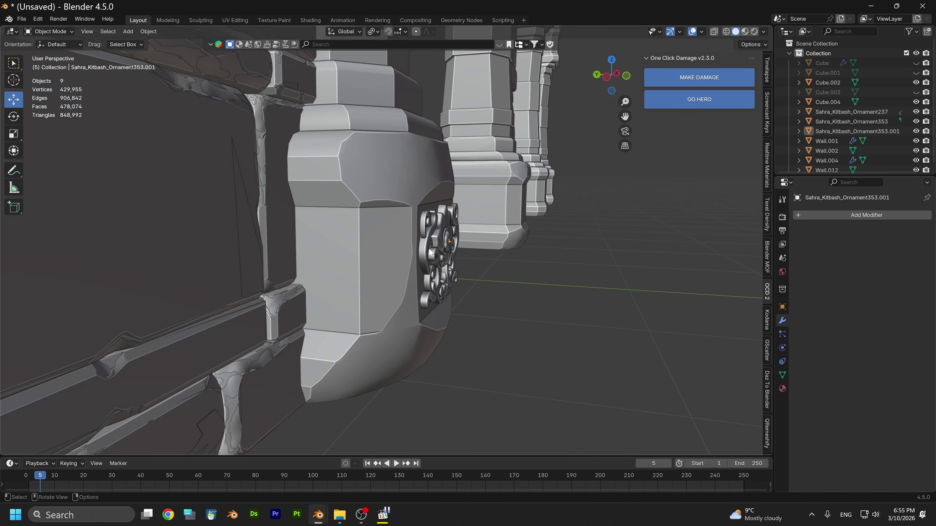
left_click(438, 247)
key("g")
key("y")
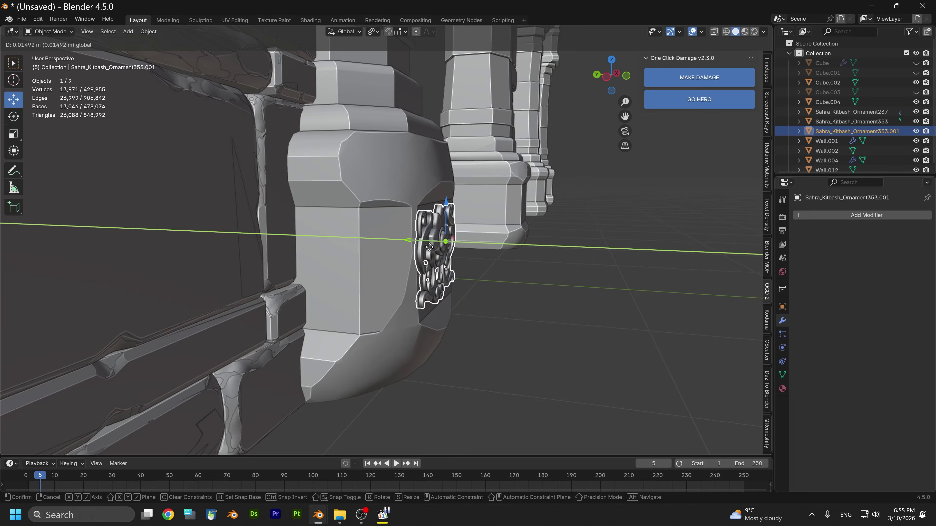
left_click(430, 245)
Select the upper flower ornament and move it about 0.0133 m along Y into the column's panel
middle_click_drag(430, 245, 407, 192)
scroll(441, 351, "up", 2)
scroll(346, 249, "up", 3)
middle_click_drag(346, 249, 382, 256, "shift")
left_click(485, 252)
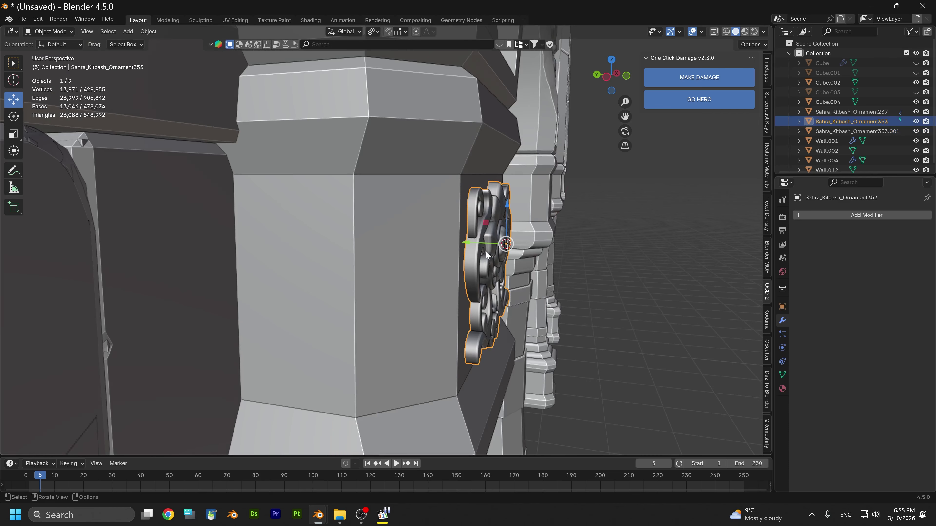
left_click_drag(466, 248, 459, 246)
Select the lower and upper flower ornaments on the column and join them into one object
scroll(475, 258, "down", 5)
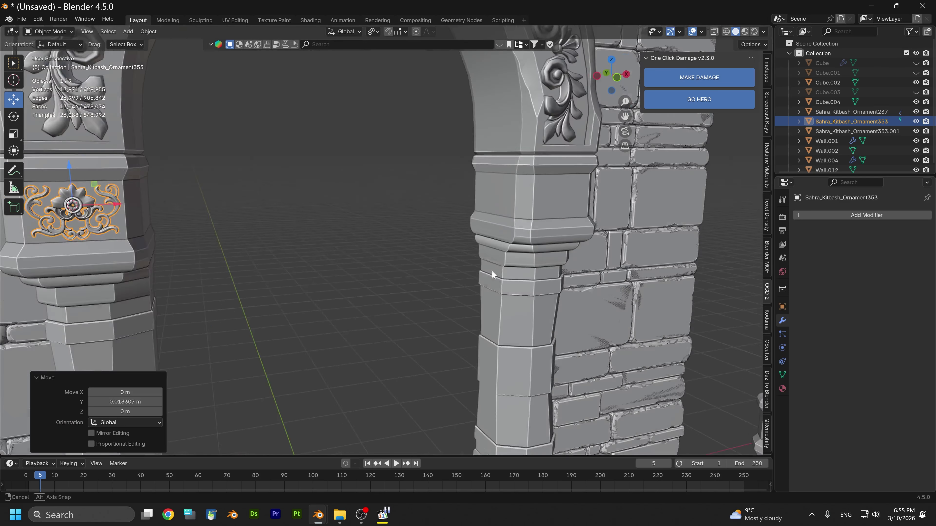
middle_click_drag(491, 271, 363, 312)
scroll(421, 272, "up", 4)
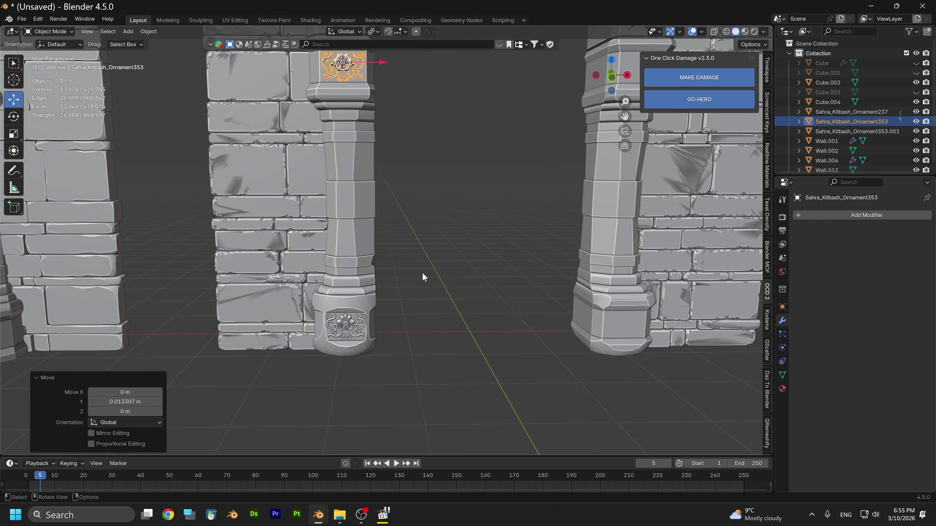
middle_click_drag(433, 294, 338, 317, "shift")
left_click(338, 318)
scroll(406, 240, "down", 3)
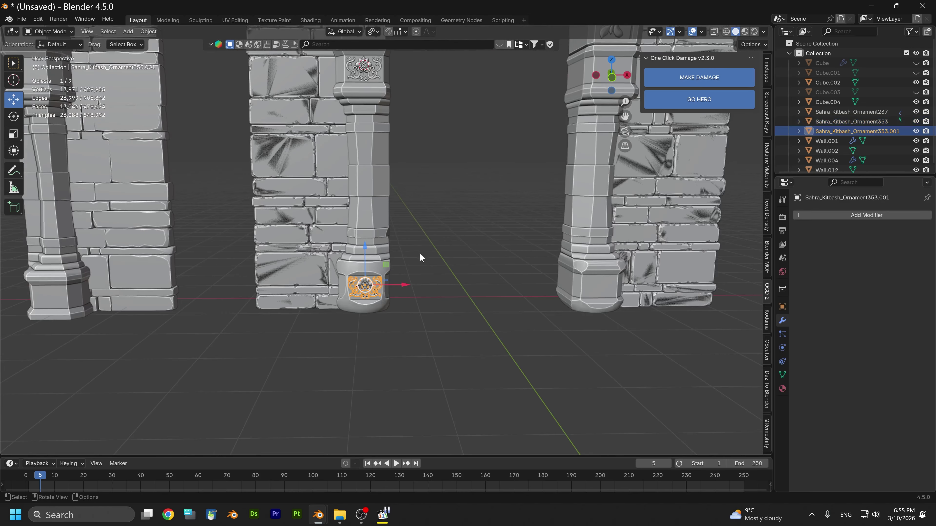
scroll(415, 252, "up", 3, "shift")
left_click(380, 190, "shift")
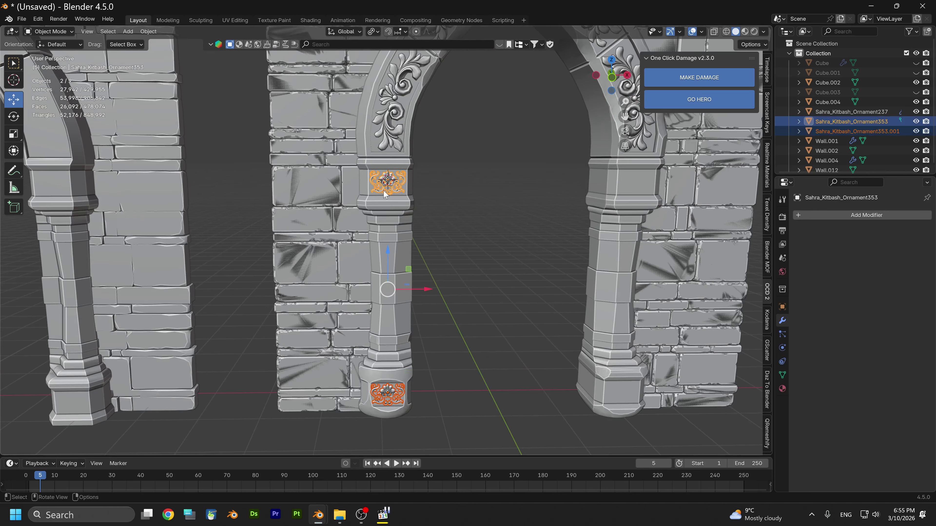
right_click(338, 202)
left_click(341, 203)
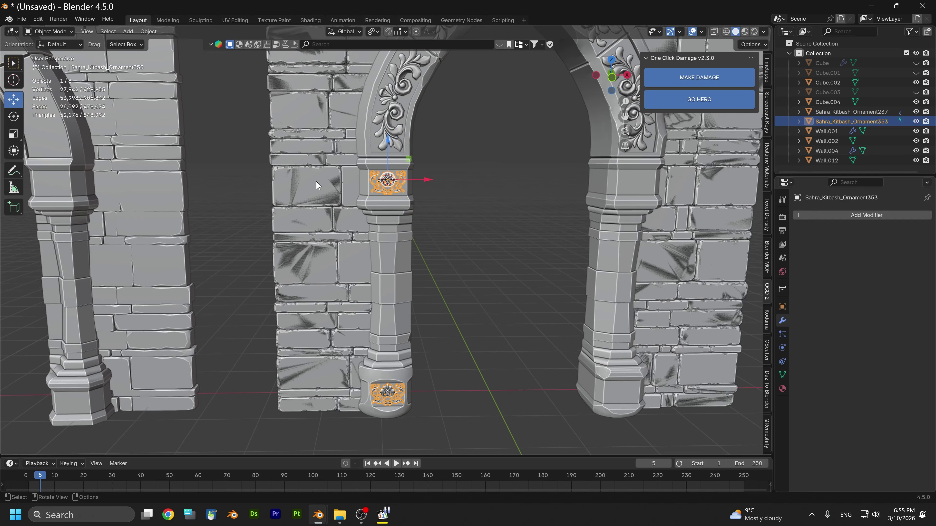
left_click(392, 141)
middle_click_drag(454, 241, 393, 251, "shift")
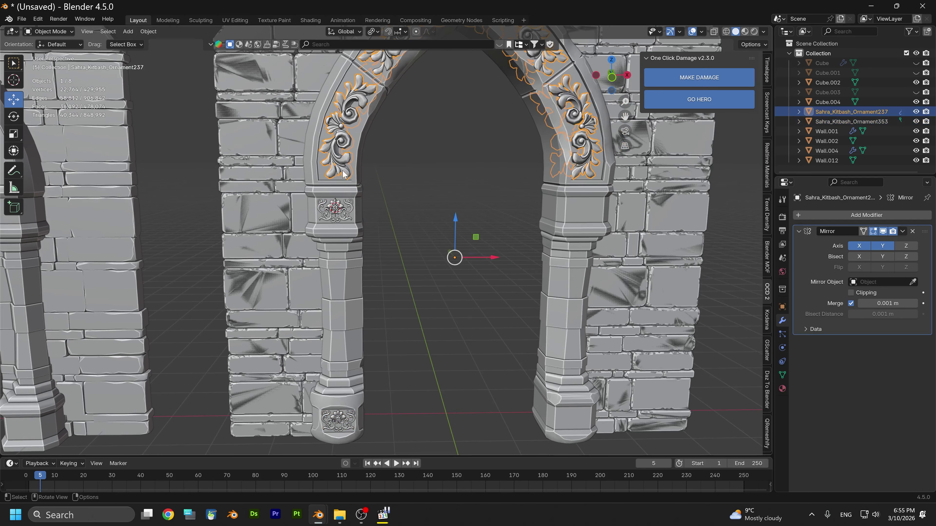
left_click(331, 217, "shift")
right_click(330, 217)
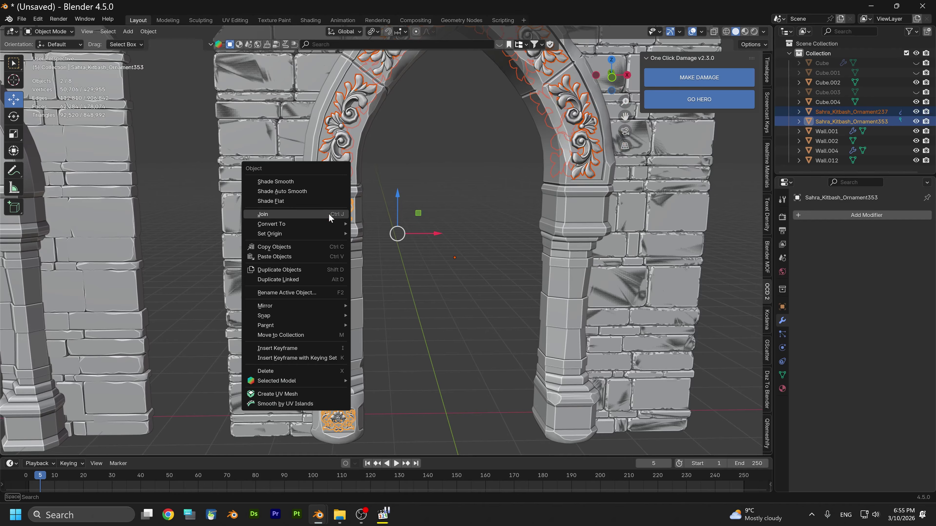
key("Escape")
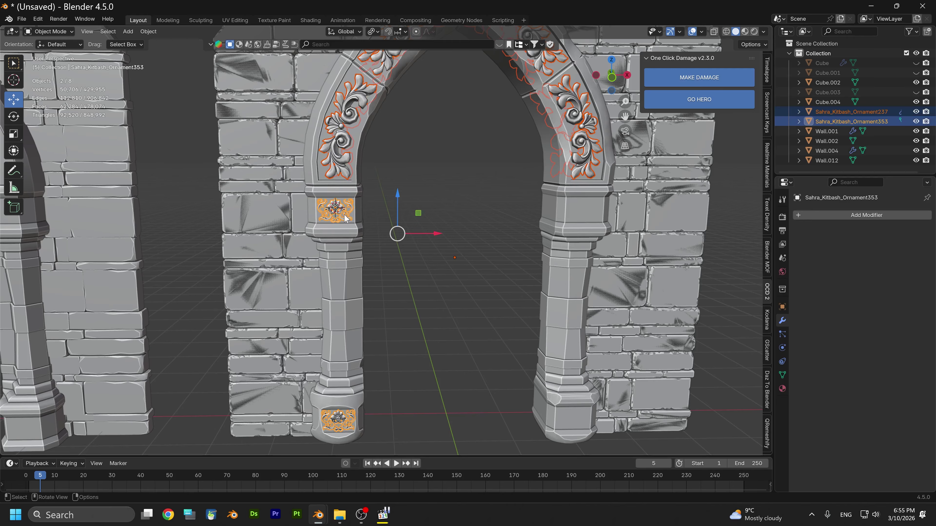
Join the column's flower ornaments into the mirrored arch ornament, keeping the arch ornament as the active object
left_click(346, 216)
left_click(333, 178, "shift")
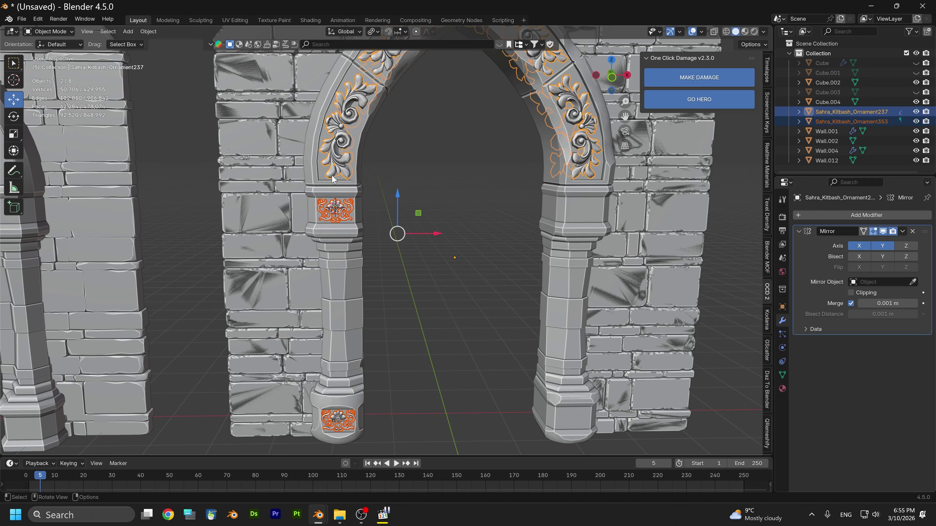
right_click(302, 174)
left_click(301, 175)
middle_click_drag(404, 310, 350, 332)
scroll(424, 329, "down", 6)
left_click(500, 324)
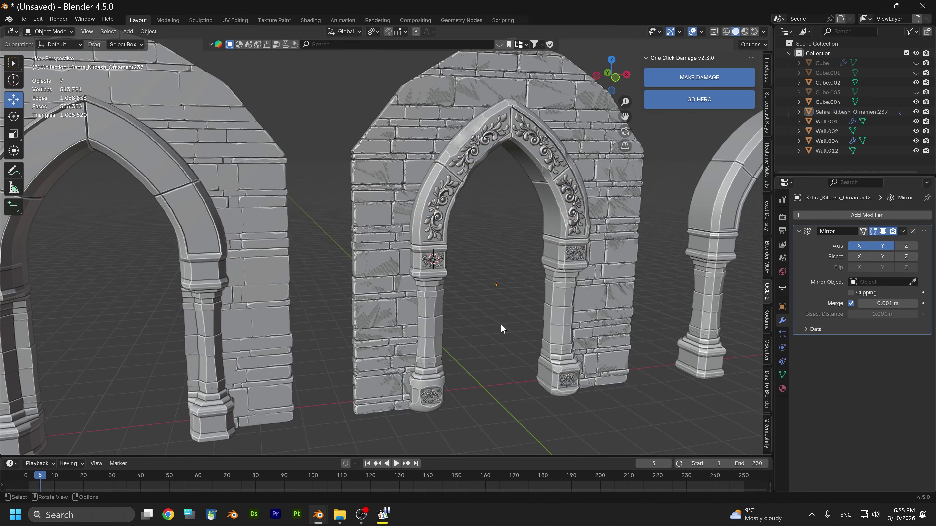
middle_click_drag(501, 324, 427, 298)
scroll(489, 332, "up", 2)
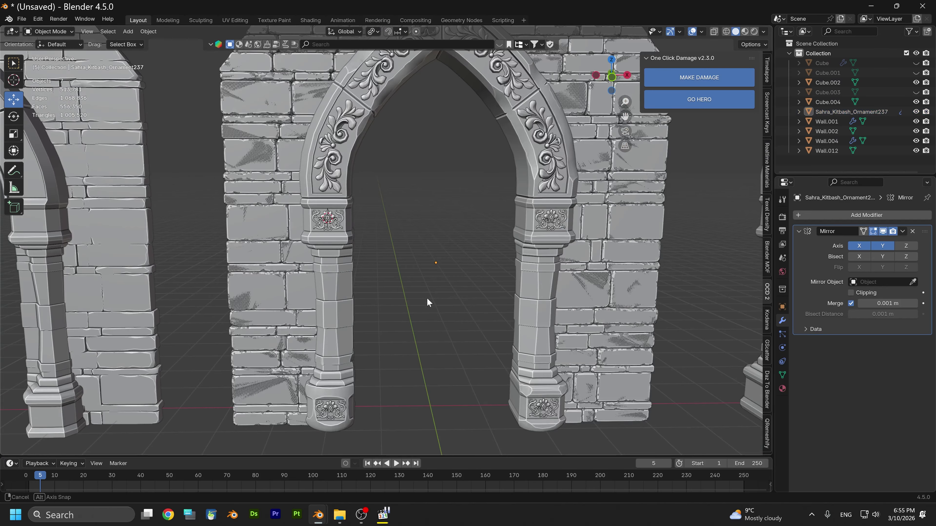
middle_click_drag(429, 240, 423, 307)
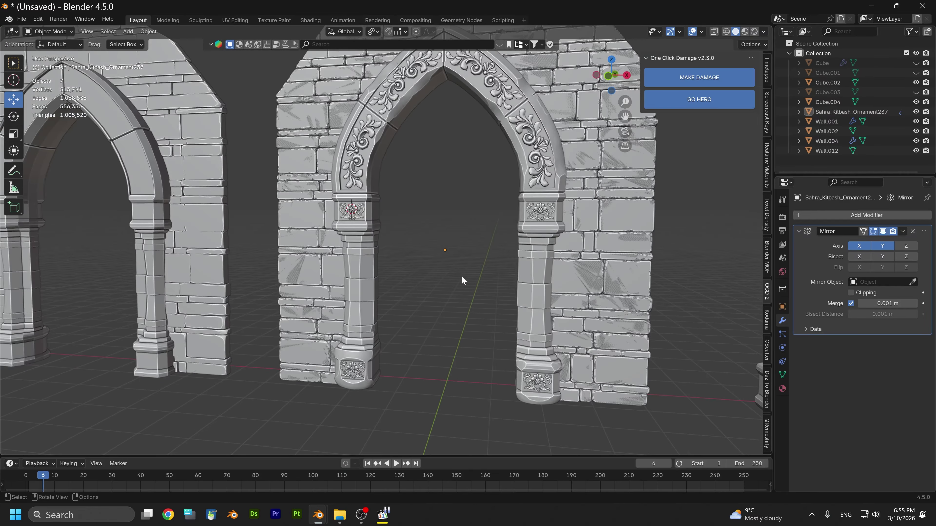
middle_click_drag(460, 247, 437, 295)
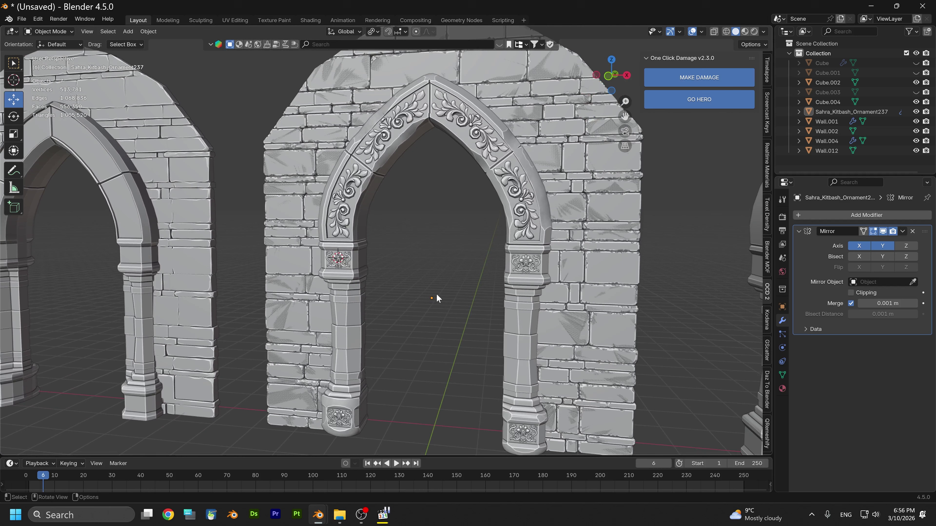
left_click(519, 271)
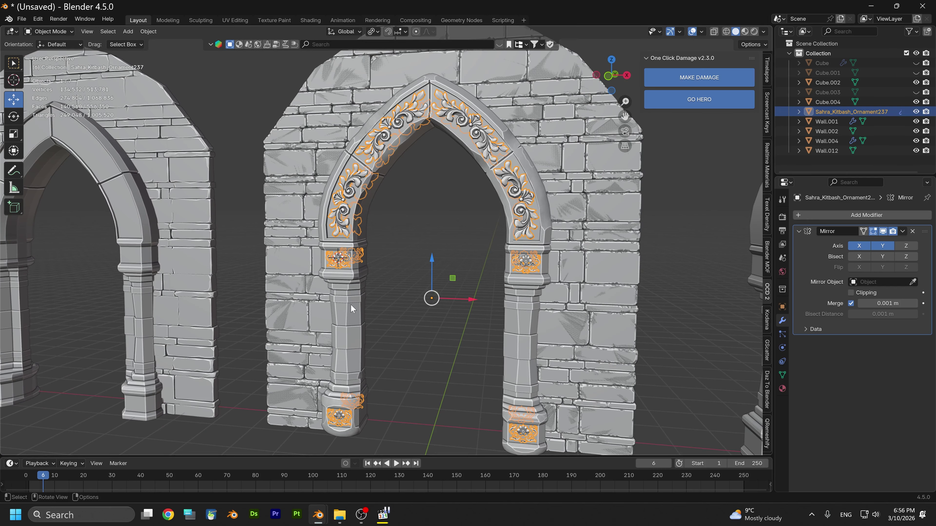
scroll(351, 305, "up", 3)
left_click(336, 325, "shift")
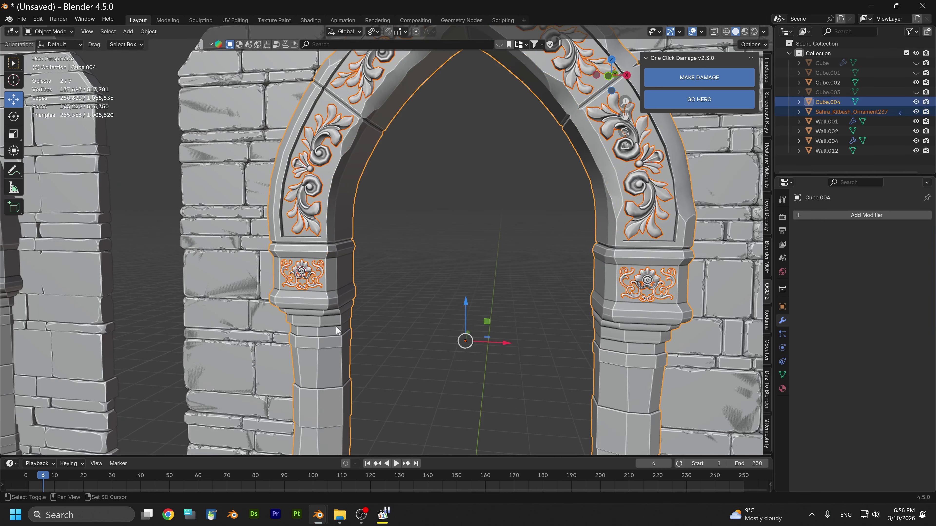
scroll(373, 323, "down", 2)
Apply the Mirror modifier on the joined ornaments and join them into the arch and column mesh
left_click(553, 239)
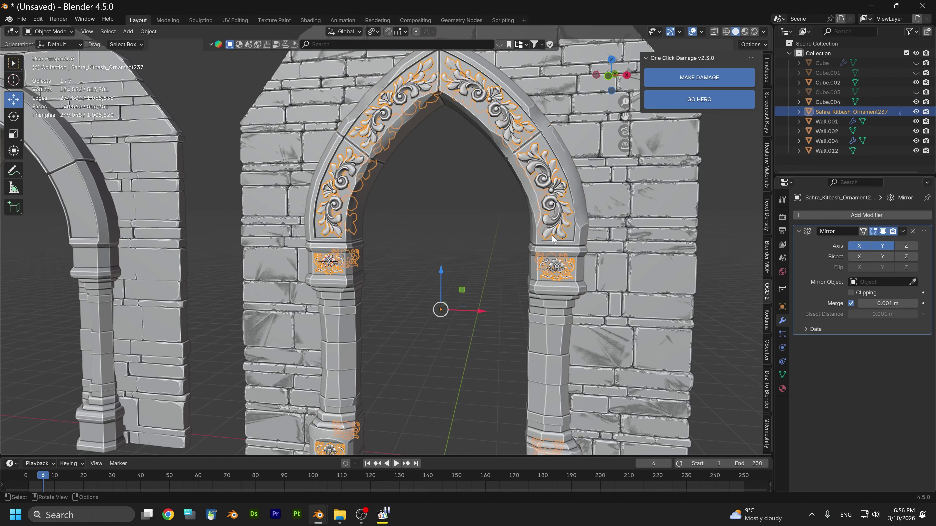
left_click(903, 231)
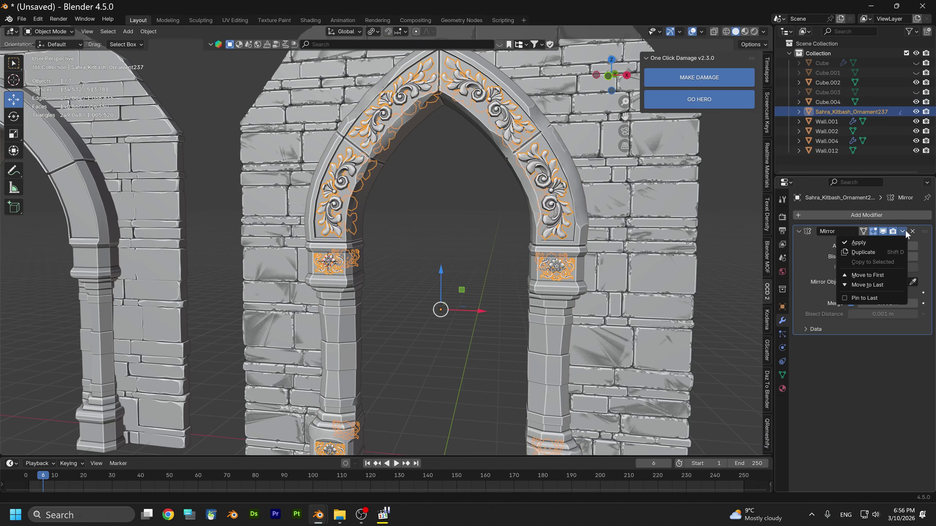
left_click(864, 243)
left_click(337, 319, "shift")
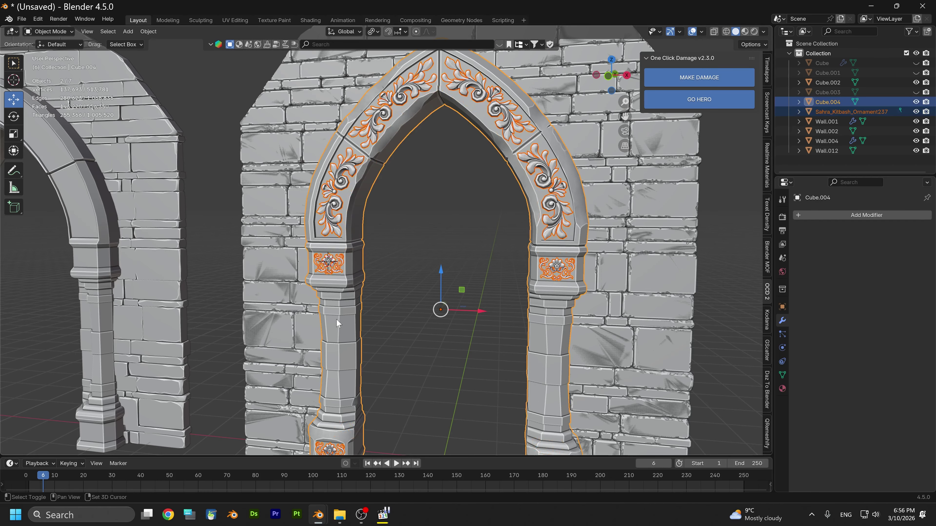
right_click(311, 302)
left_click(300, 304)
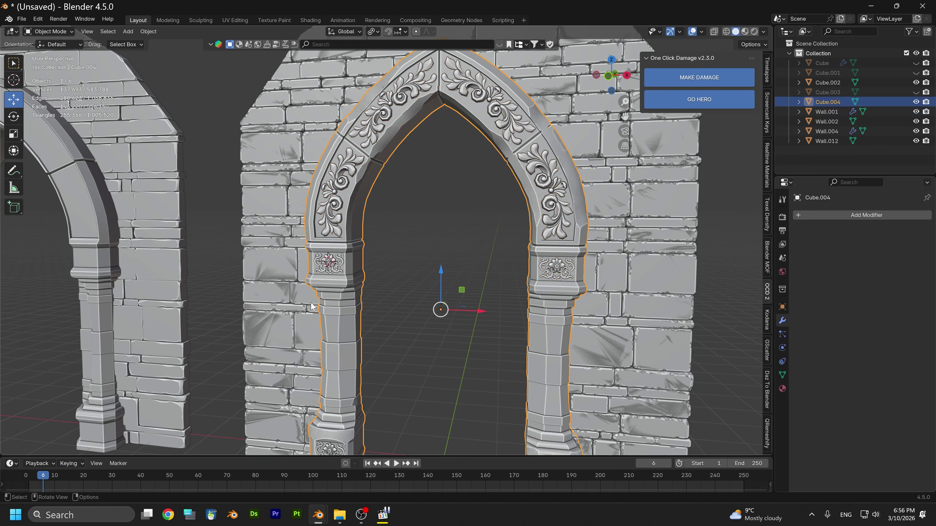
Apply the OCD_L01 damage modifier on the brick wall behind the ornamented arch
scroll(346, 314, "down", 2)
middle_click_drag(346, 314, 363, 290, "shift")
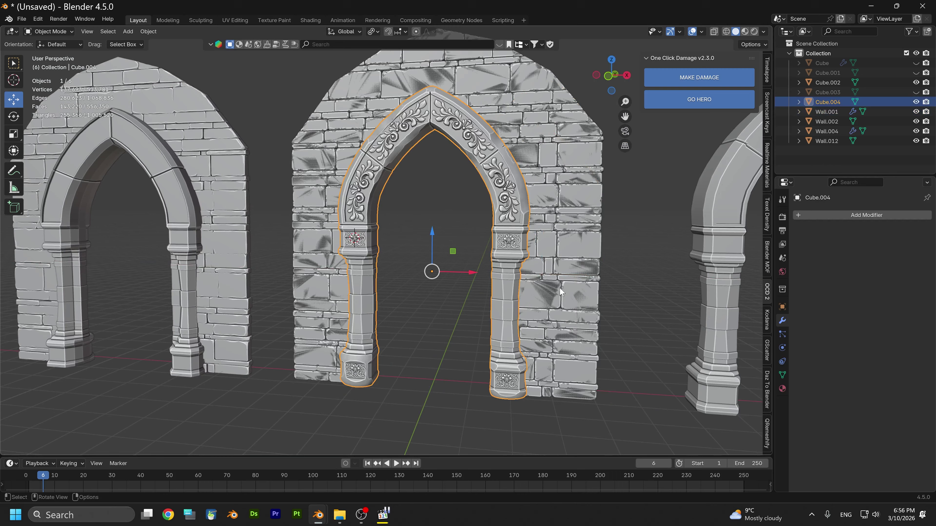
scroll(560, 291, "up", 3)
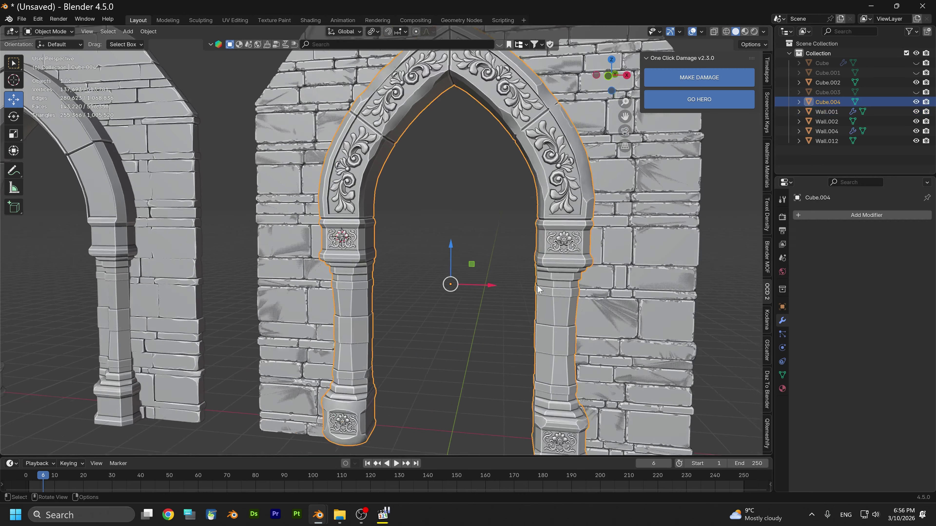
left_click(656, 310)
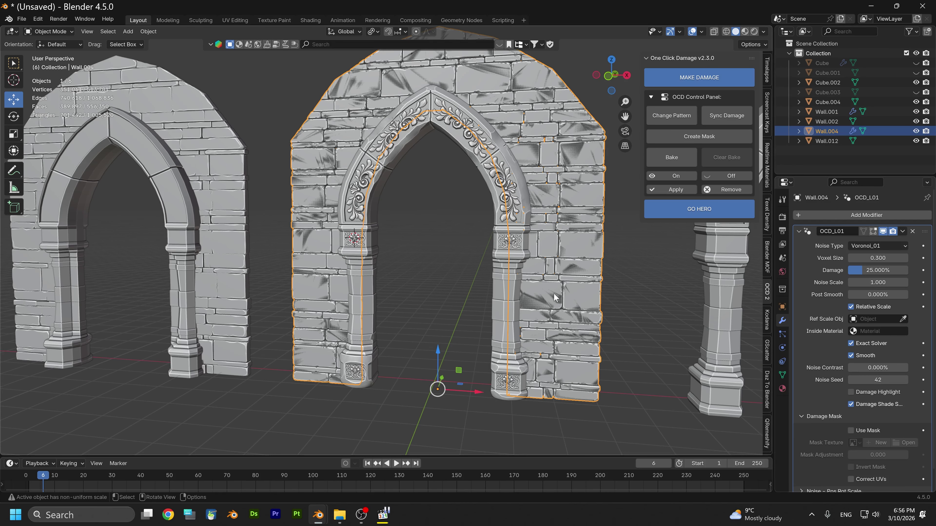
key("g")
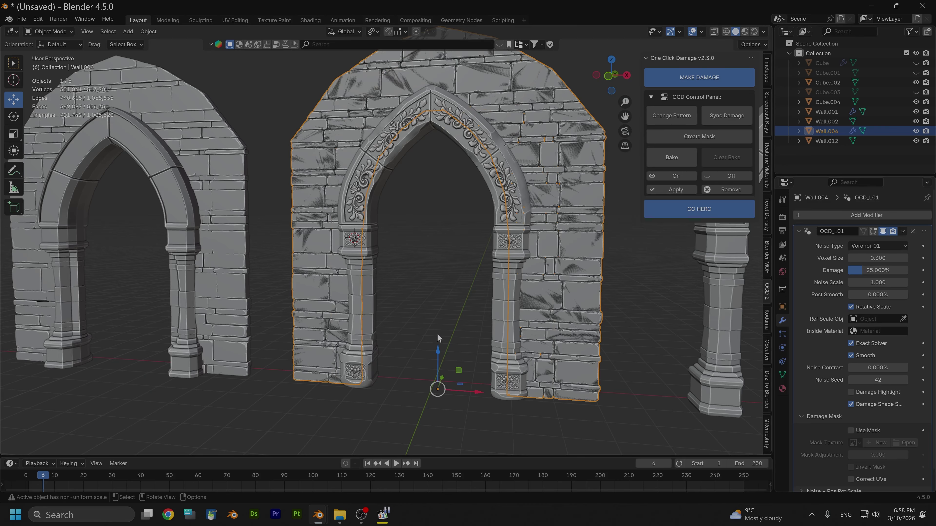
left_click(902, 231)
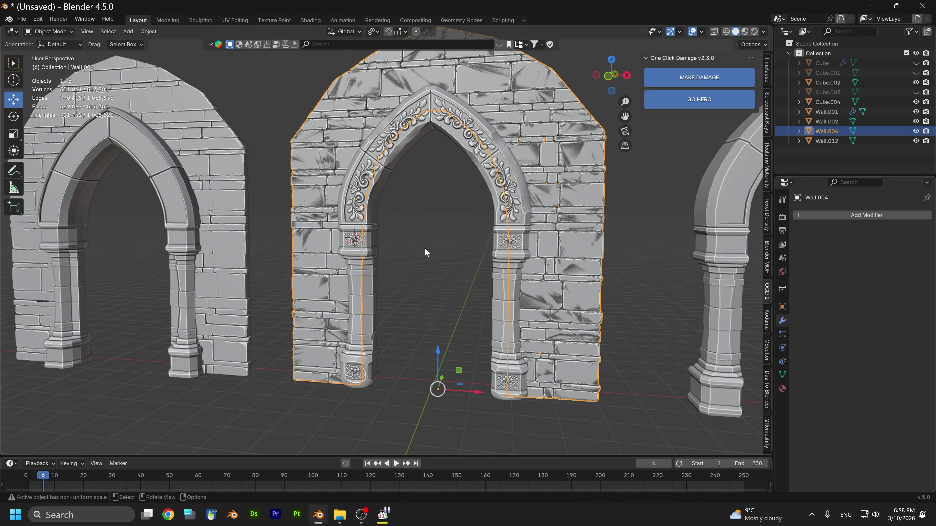
Put the ornamented arch into Vertex Paint mode and set the brush colour to golden yellow, hex #E4A40D
scroll(428, 247, "up", 3)
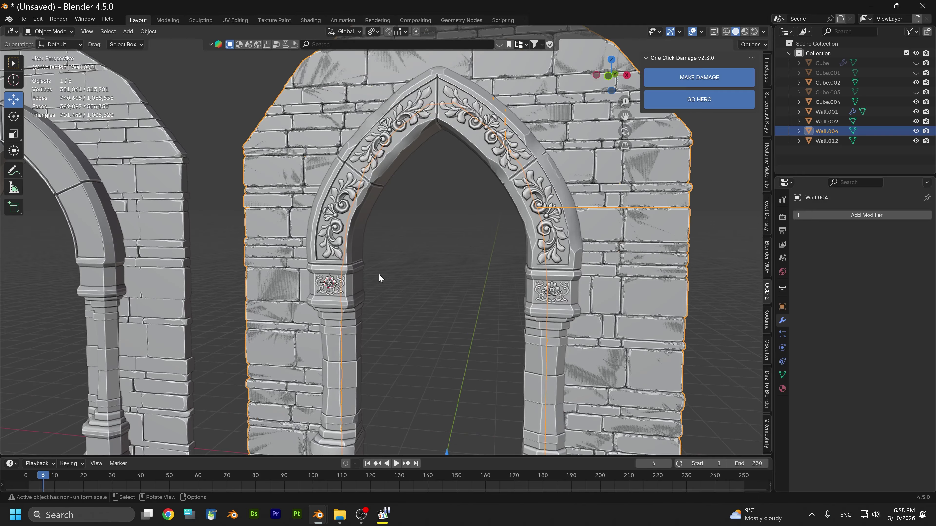
left_click(342, 331)
middle_click_drag(351, 268, 371, 257)
scroll(373, 248, "up", 4)
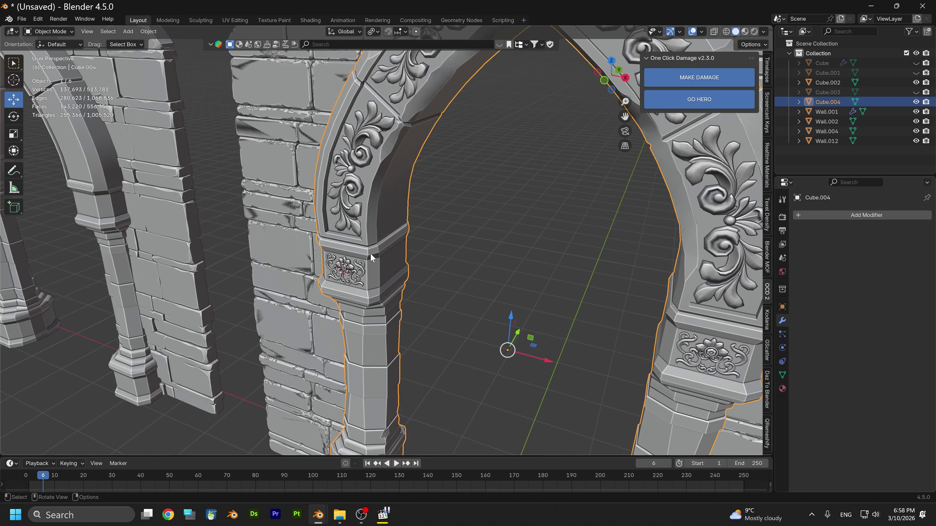
left_click(62, 32)
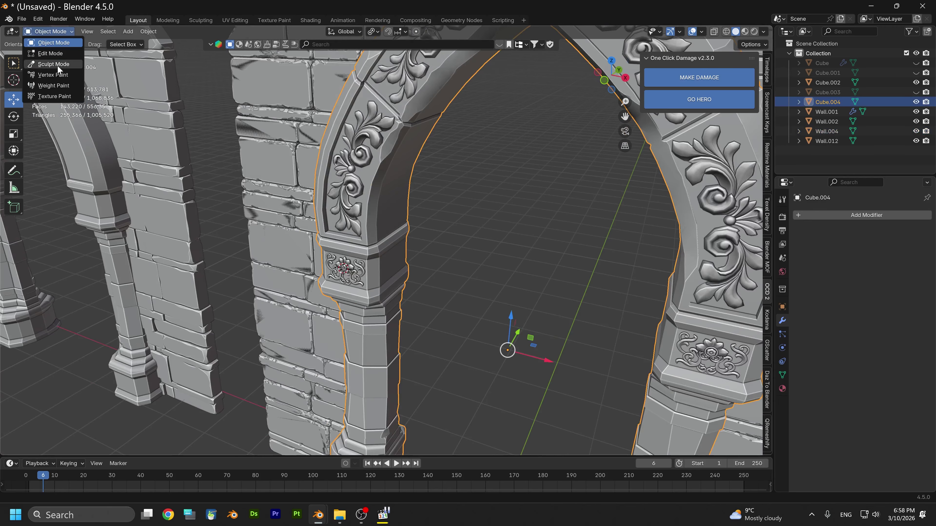
left_click(55, 76)
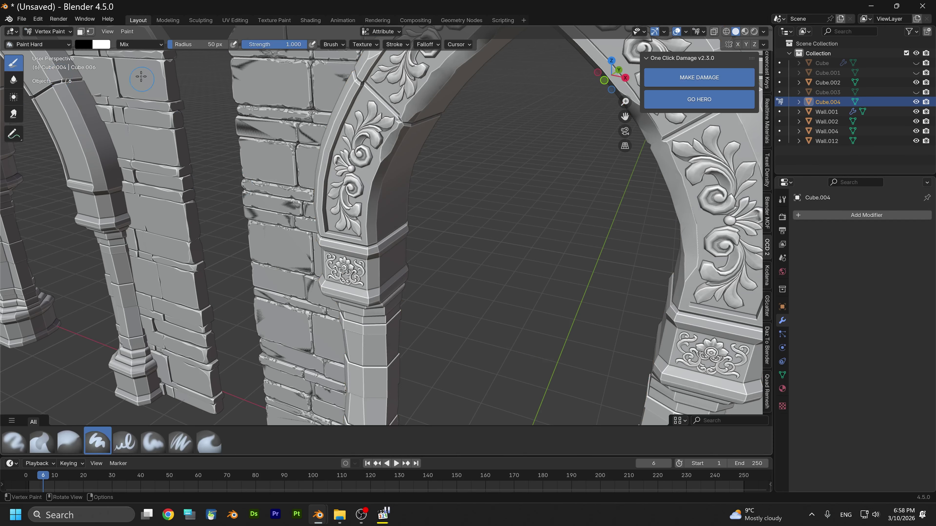
left_click(84, 45)
left_click_drag(164, 121, 163, 63)
mouse_move(111, 113)
left_mouse_down()
mouse_move(110, 124)
mouse_move(95, 119)
left_mouse_up()
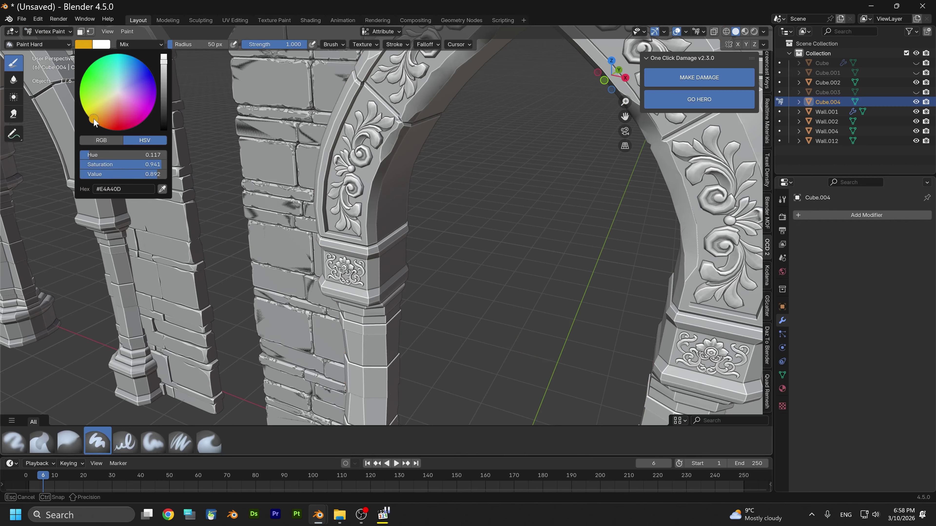
Fill the arch's selected vertices with the brush colour using vertex selection masking, and return to Object Mode
left_click(91, 32)
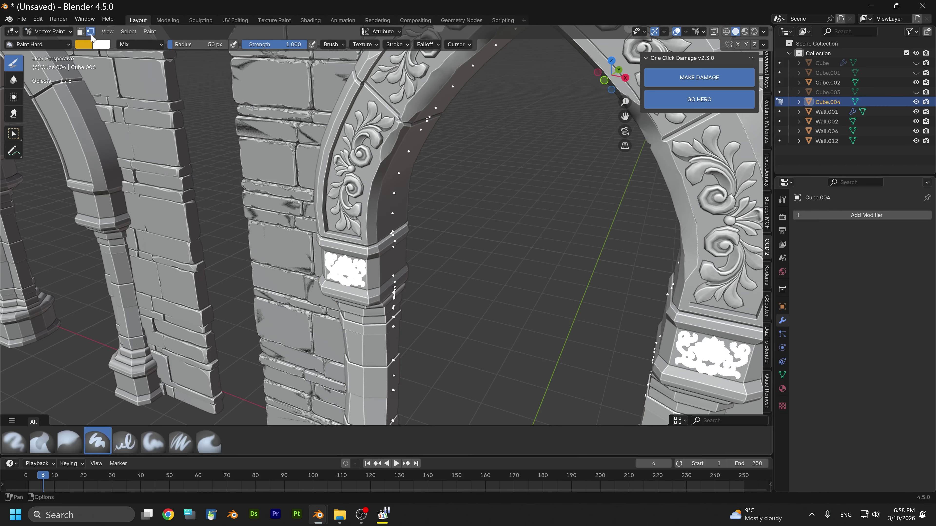
left_click(149, 32)
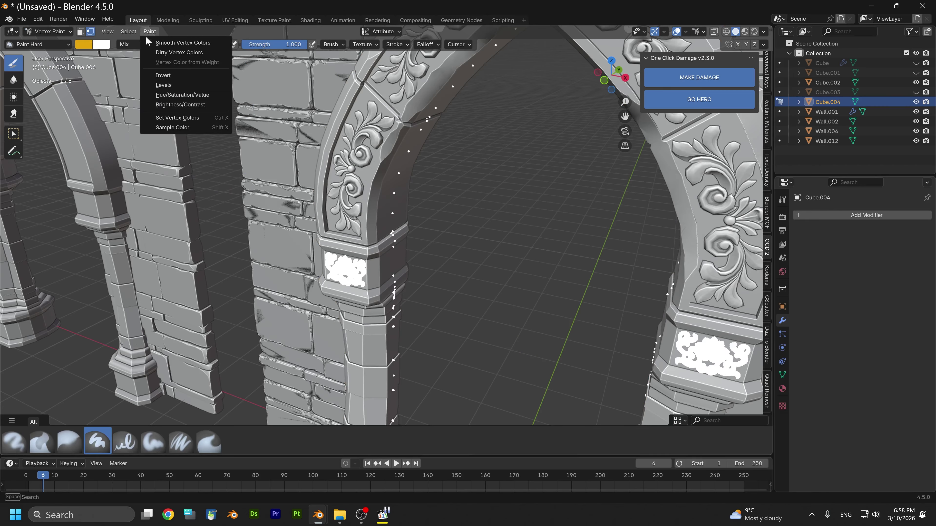
left_click(177, 118)
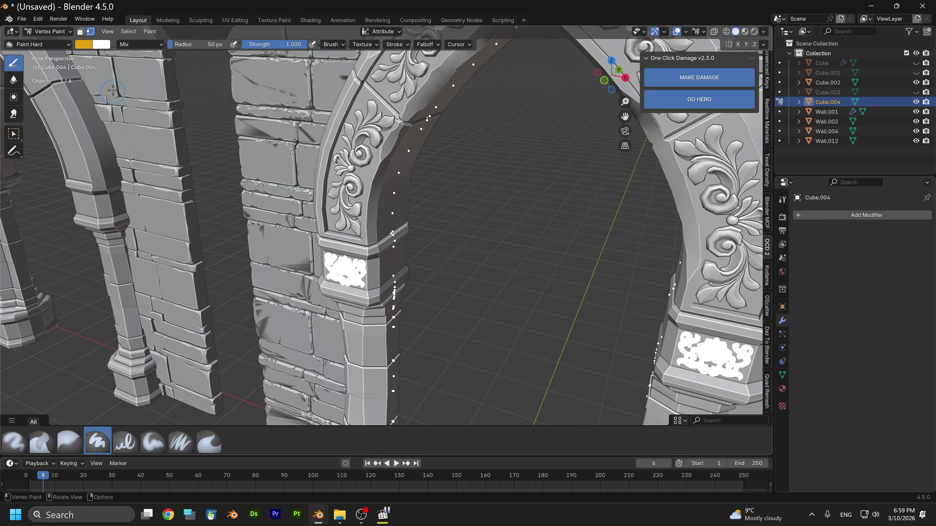
scroll(232, 163, "down", 3)
left_click(48, 31)
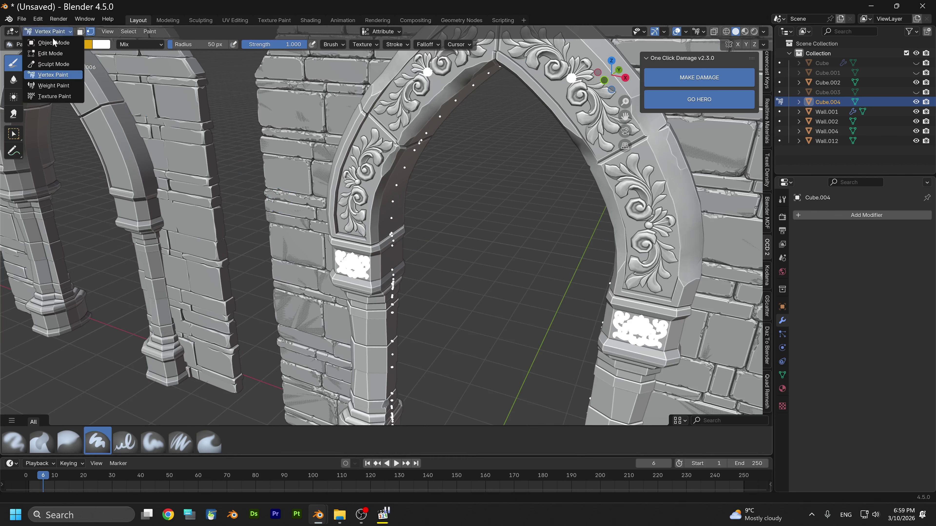
left_click(51, 46)
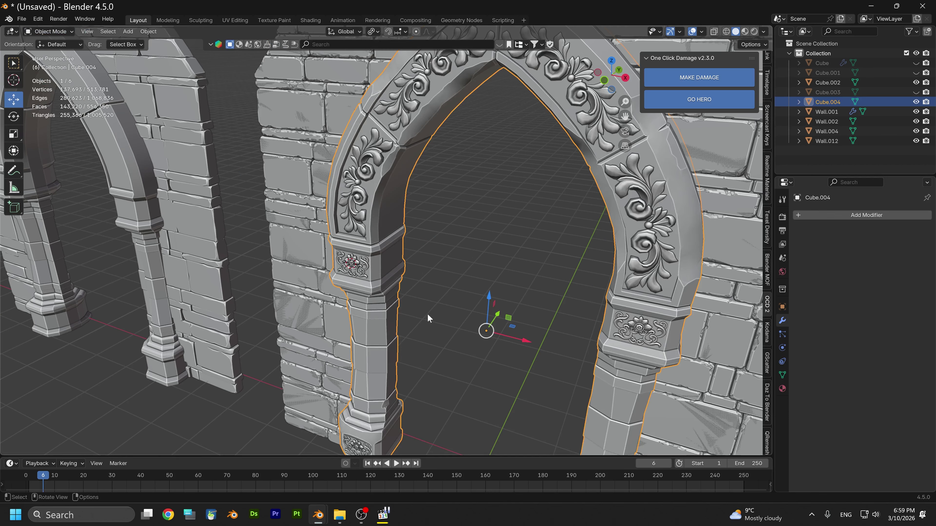
In Edit Mode, select the lengthwise edge loop along the middle of the arch's inner face and dissolve its edges
key("h")
key("alt+h")
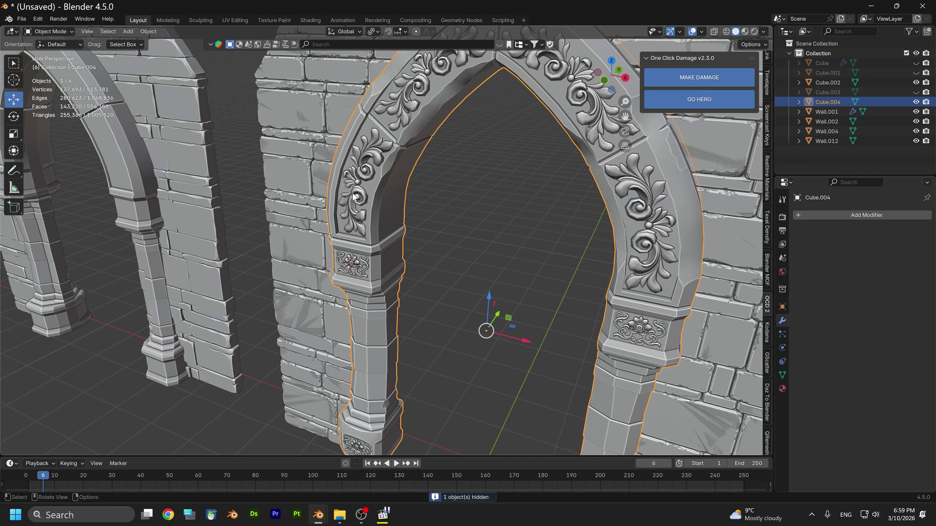
left_click(65, 32)
left_click(62, 54)
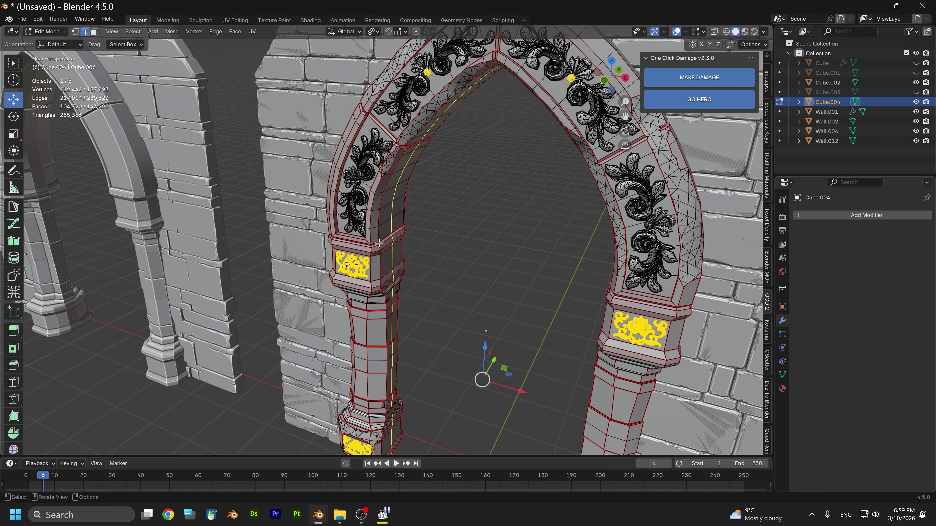
left_click(390, 226, "alt")
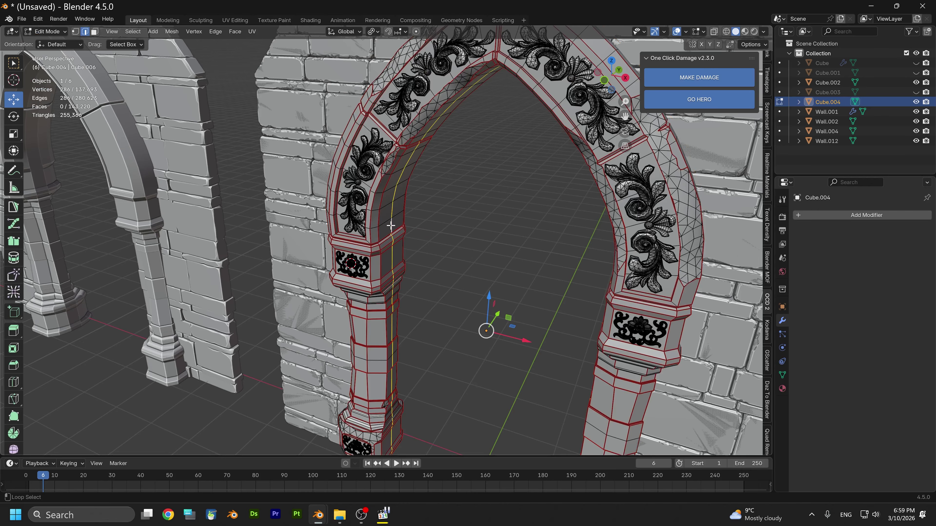
middle_click_drag(391, 226, 493, 257)
right_click(537, 201)
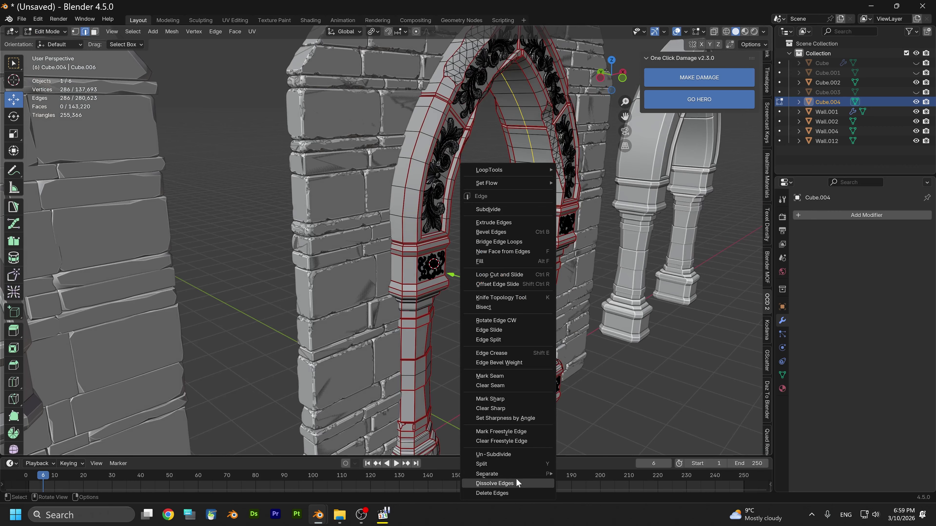
left_click(512, 483)
middle_click_drag(512, 254, 386, 234)
scroll(517, 251, "up", 3)
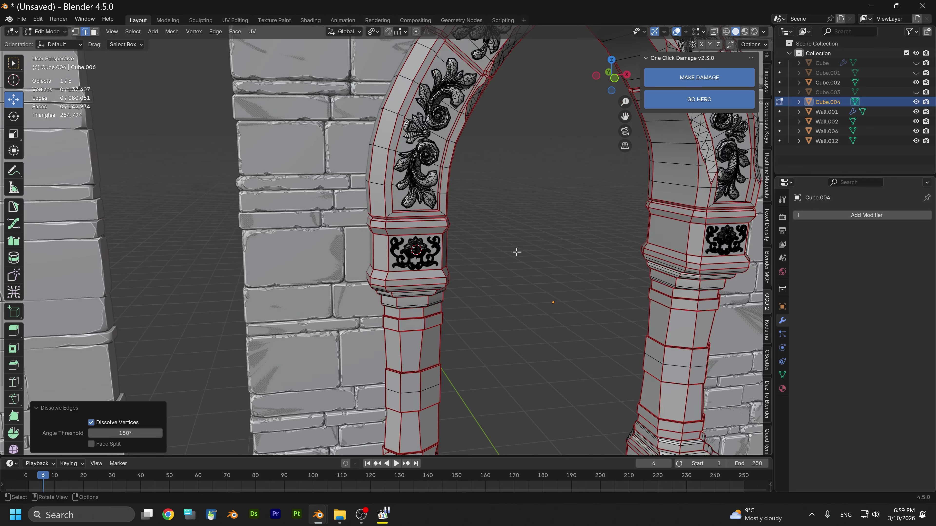
scroll(516, 252, "down", 1)
scroll(386, 243, "up", 1)
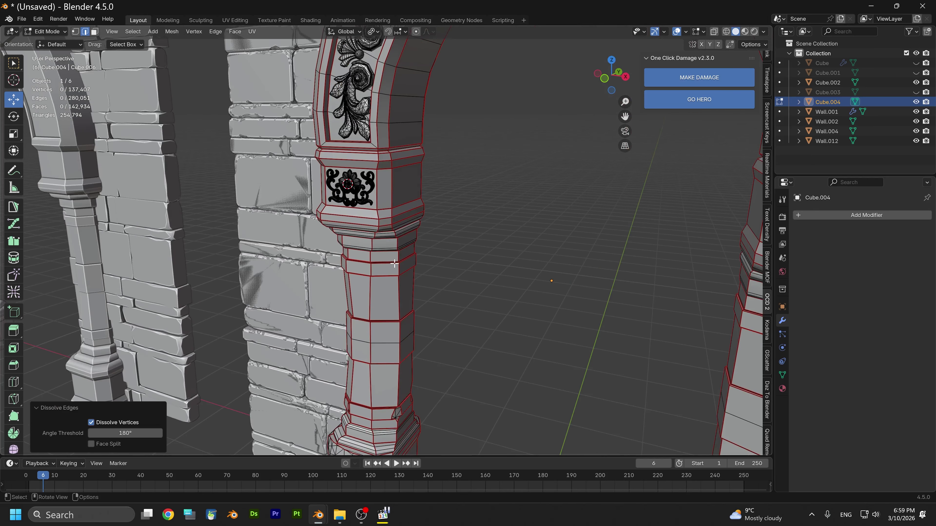
Select the arch's linked body geometry without the ornaments and fill its vertices with the golden yellow brush colour in Vertex Paint mode
middle_click_drag(389, 284, 403, 232, "shift")
key("l")
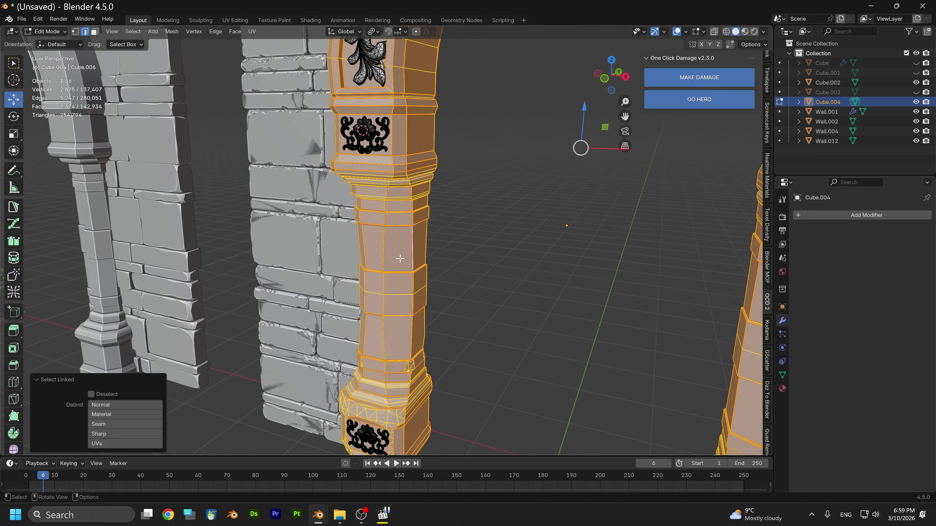
scroll(400, 259, "down", 2)
scroll(400, 259, "down", 3)
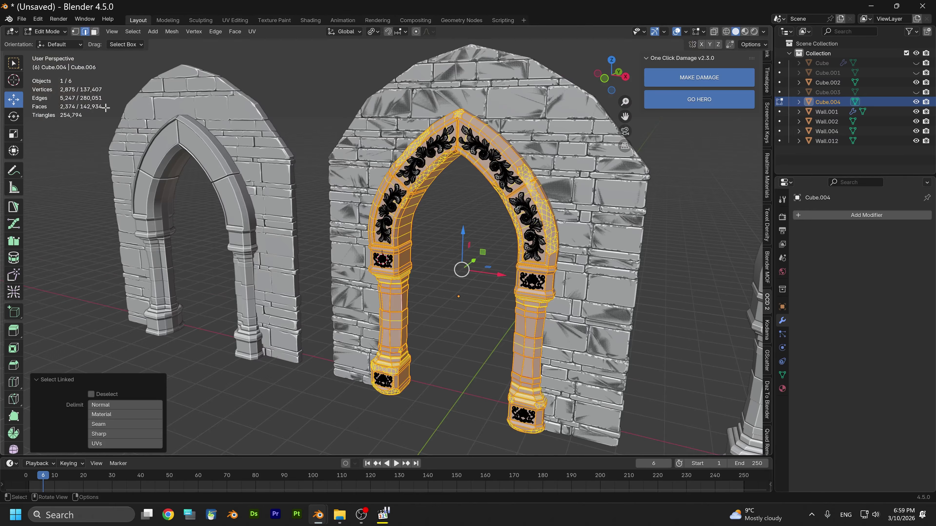
left_click(62, 32)
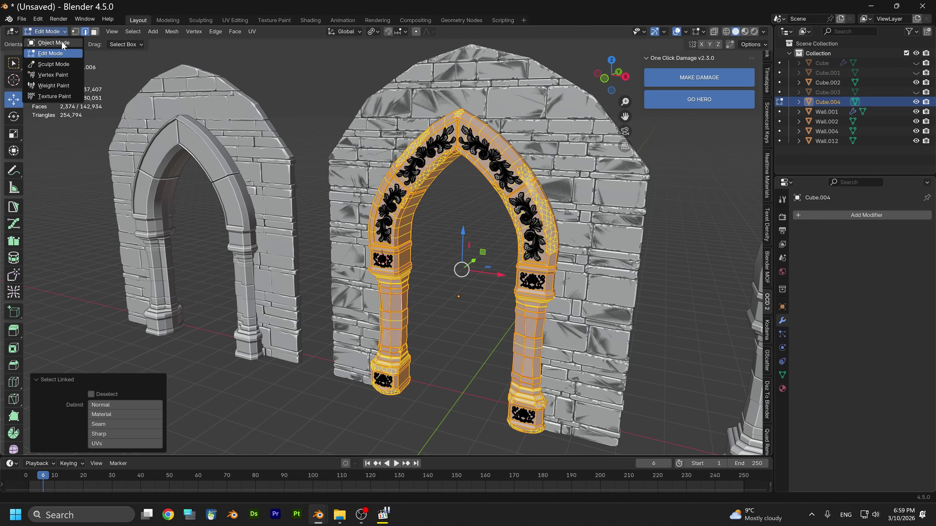
left_click(52, 75)
scroll(113, 80, "up", 4)
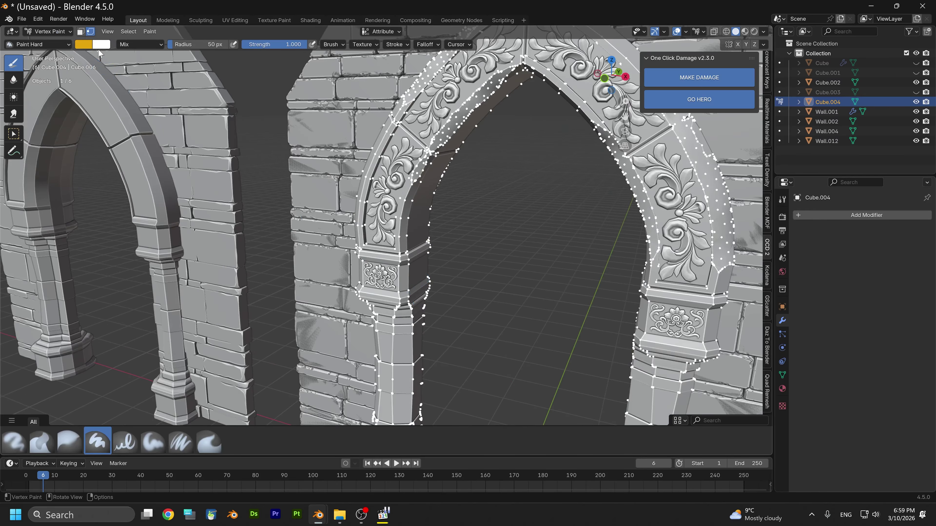
left_click(149, 31)
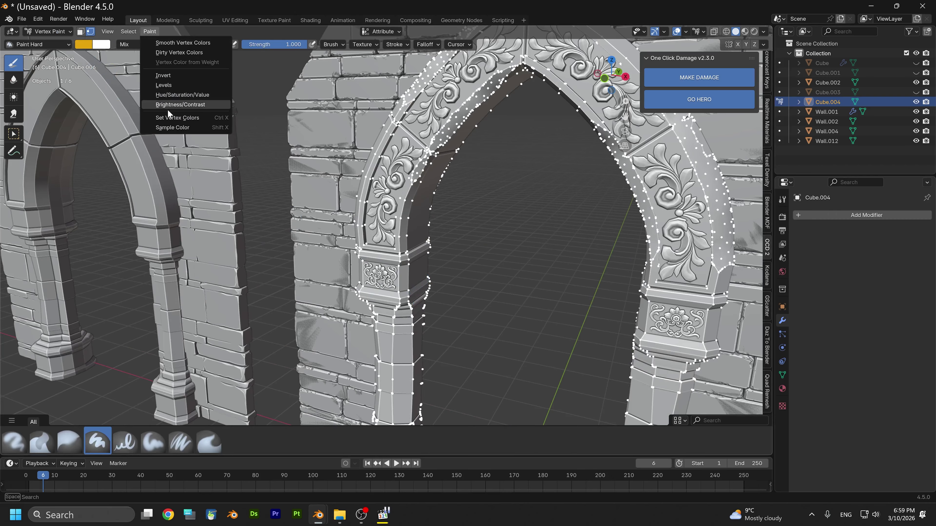
left_click(174, 118)
middle_click_drag(480, 310, 447, 244)
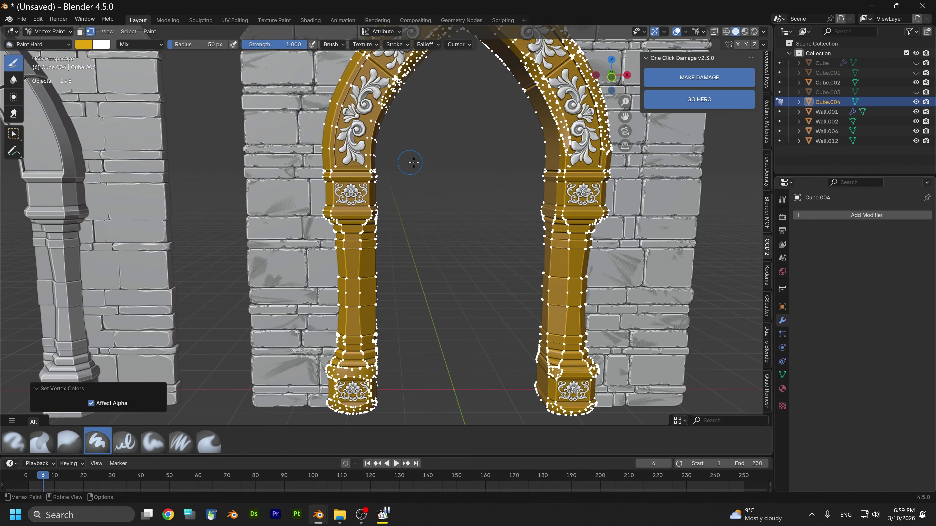
middle_click_drag(410, 163, 149, 68)
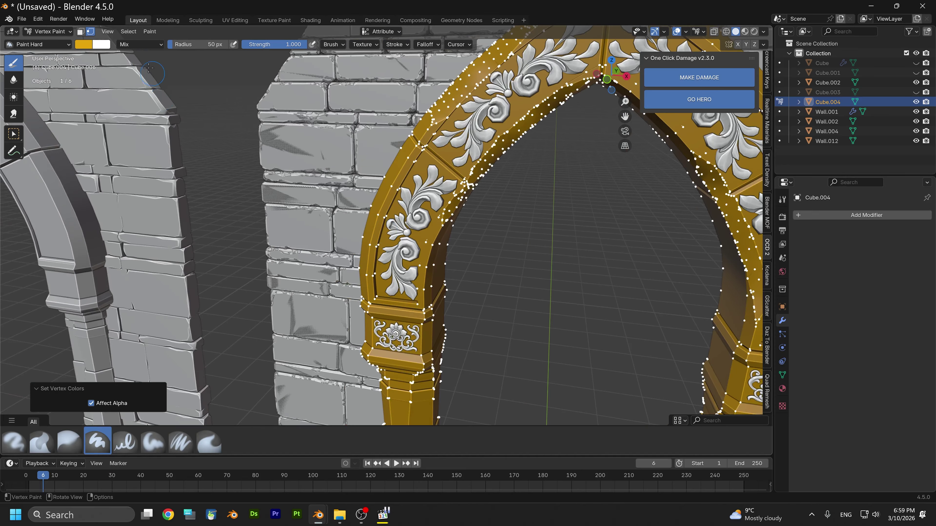
In Edit Mode, invert the arch's selection so that only the ornaments are selected
left_click(48, 31)
left_click(46, 53)
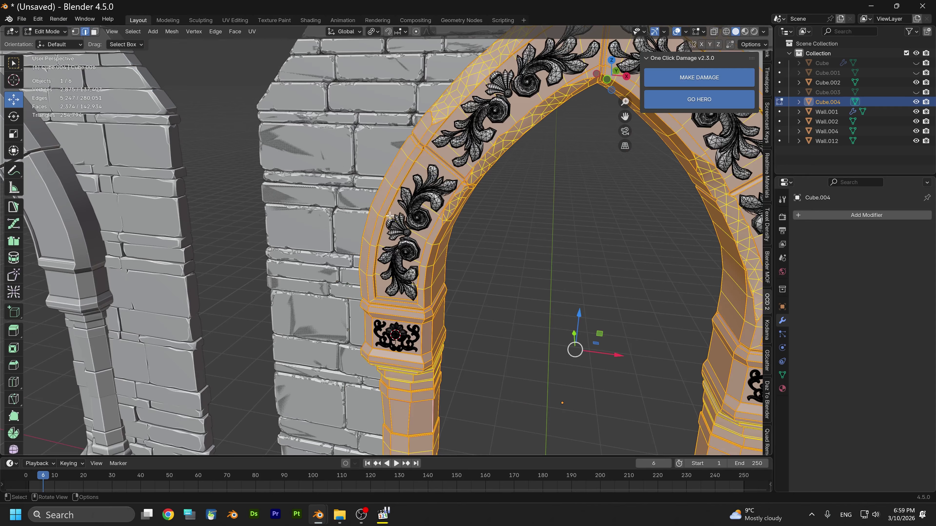
left_click(133, 31)
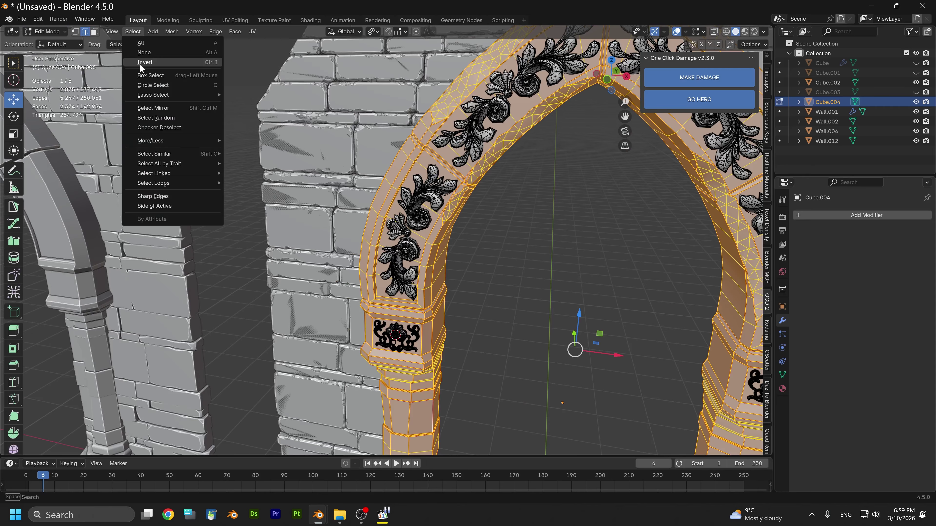
left_click(151, 62)
scroll(364, 242, "down", 2)
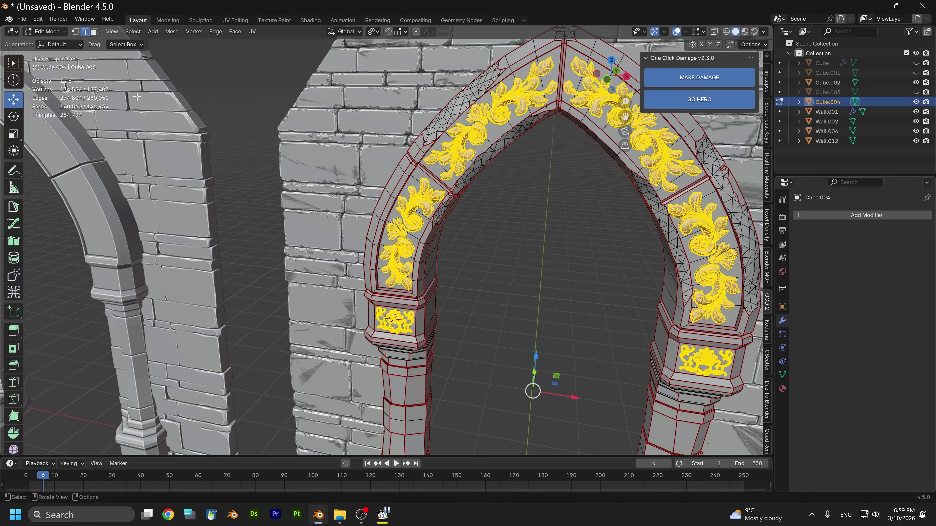
In Vertex Paint mode, set the brush colour to red, hex #E41800, fill the selected ornament vertices, and return to Object Mode
left_click(55, 31)
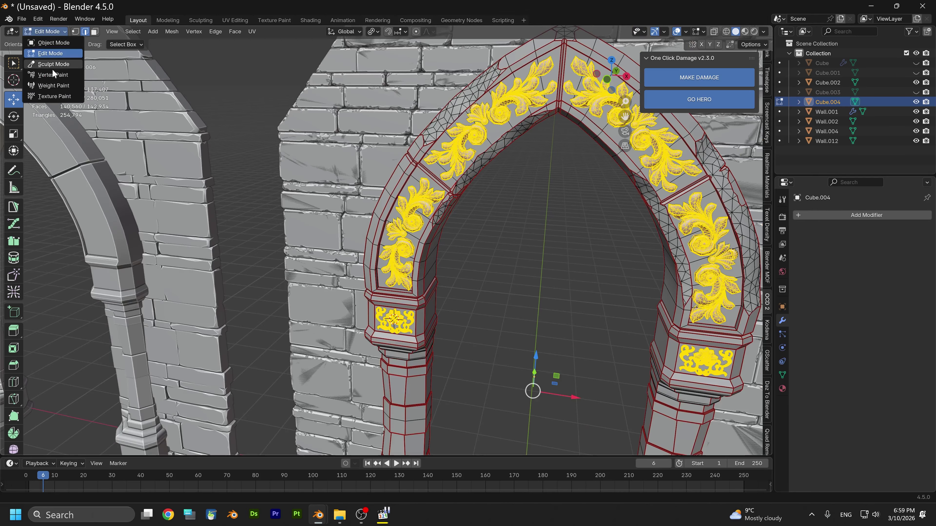
left_click(52, 74)
left_click(89, 44)
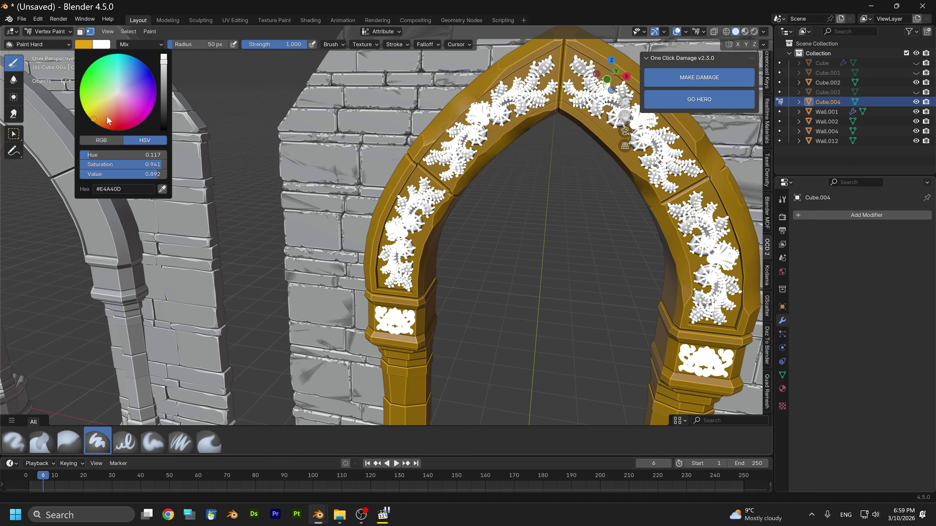
left_click_drag(109, 120, 113, 130)
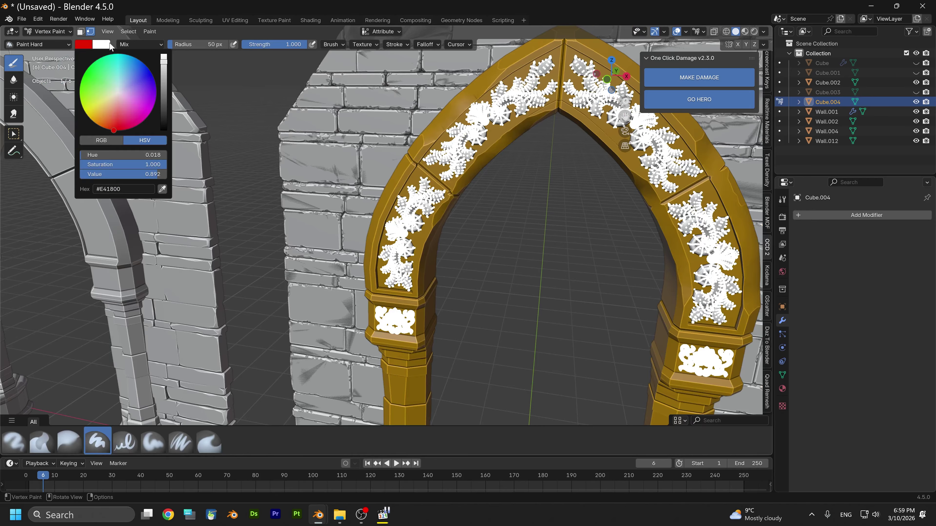
left_click(151, 33)
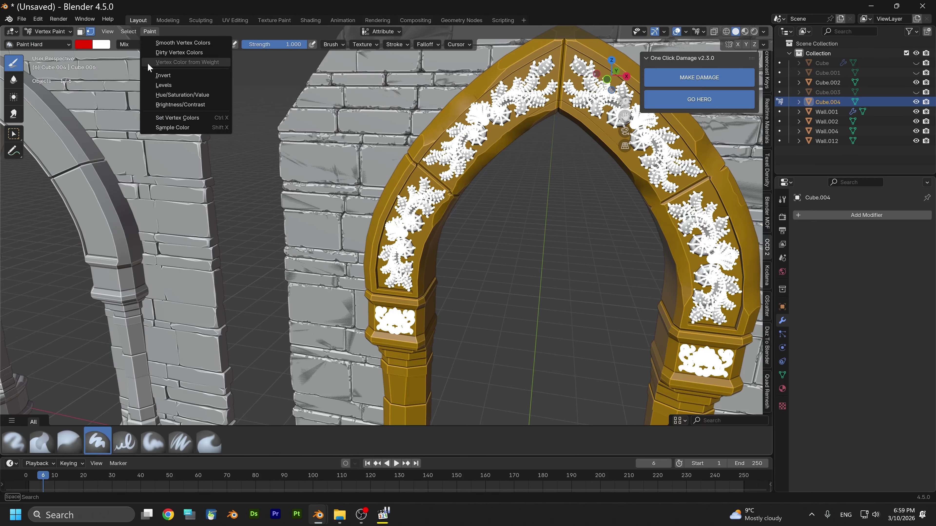
left_click(177, 118)
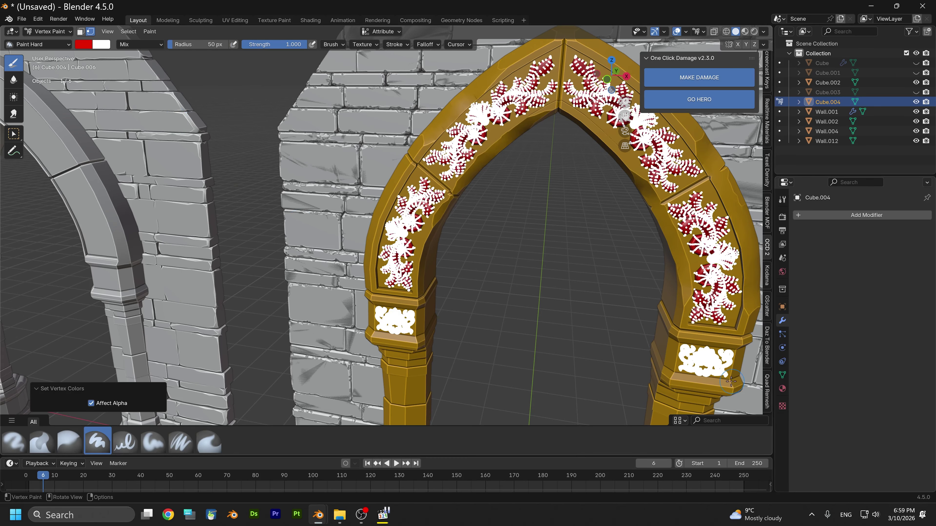
scroll(578, 342, "up", 6)
mouse_move(457, 295)
middle_mouse_down()
mouse_move(533, 219)
mouse_move(526, 228)
middle_mouse_up()
scroll(490, 336, "down", 3)
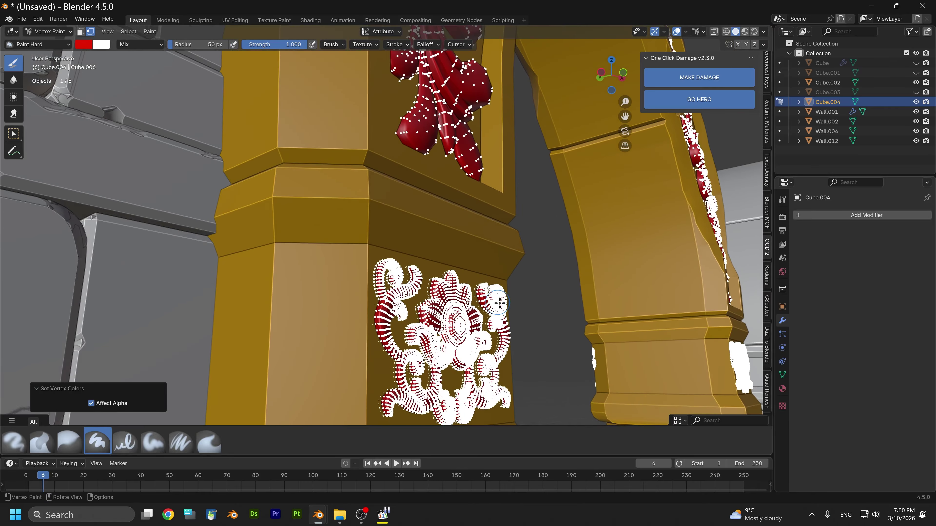
middle_click_drag(490, 335, 420, 252)
left_click(48, 31)
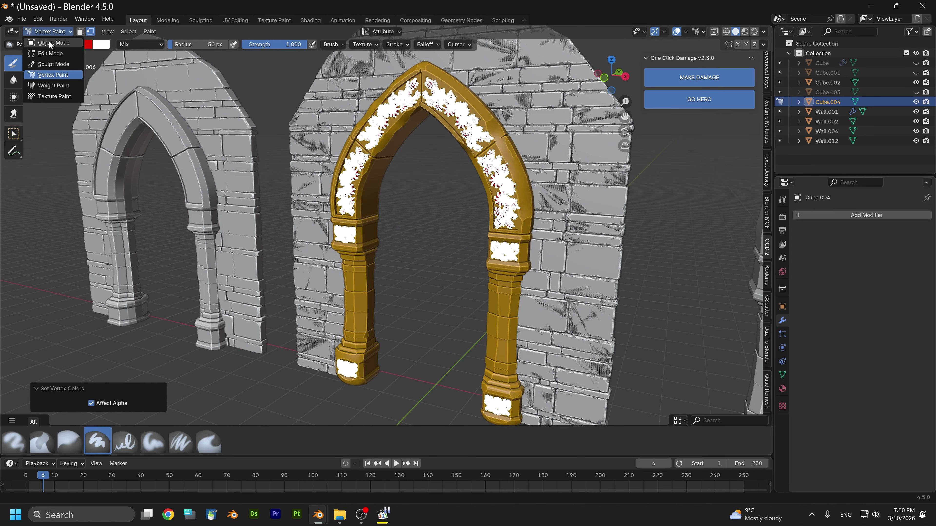
left_click(50, 44)
Try moving the brick wall Wall.004 about 2.5 m along the X axis, and restore its original position
scroll(253, 183, "up", 5)
left_click(245, 190)
scroll(240, 190, "down", 3)
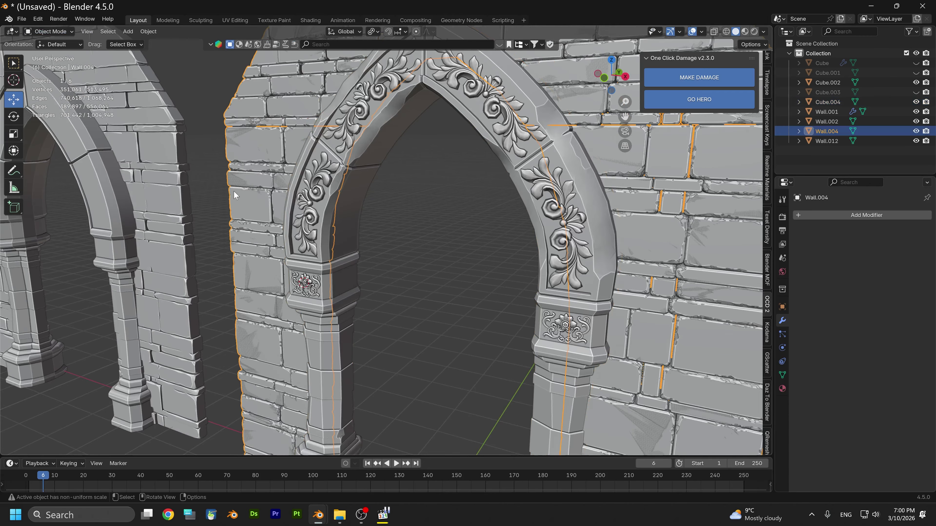
middle_click_drag(233, 190, 290, 210)
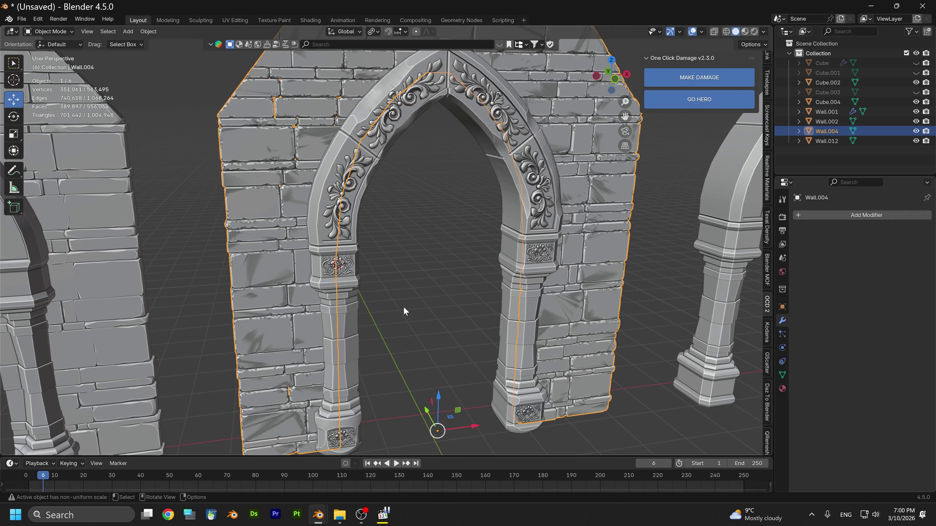
key("shift+d")
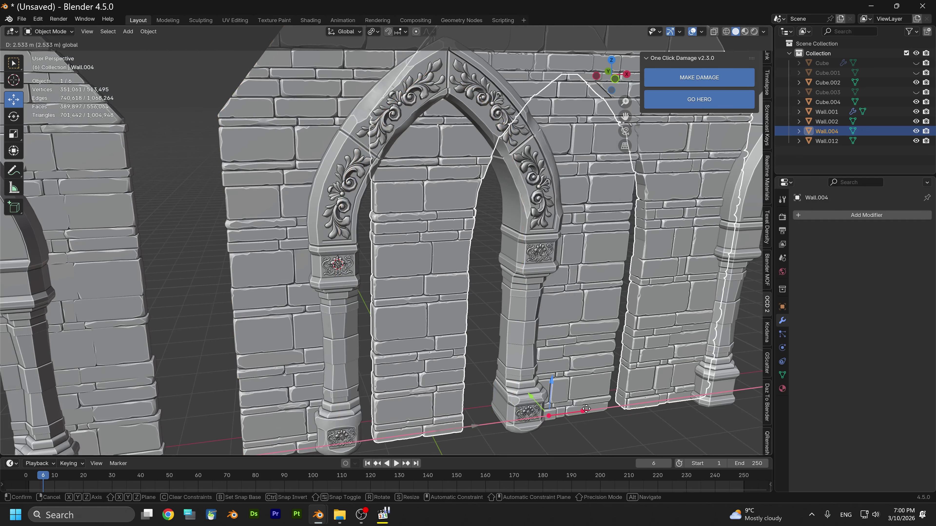
left_click(586, 409)
left_click(429, 331)
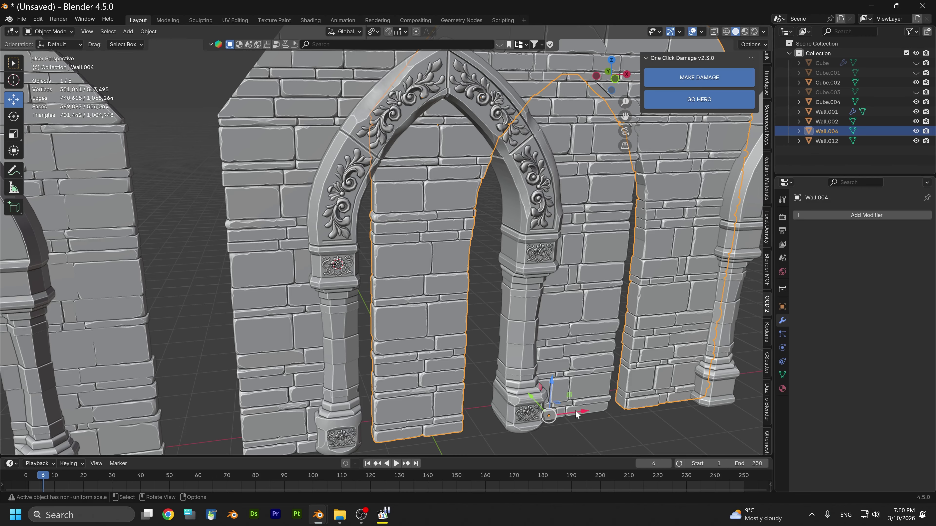
left_click_drag(571, 415, 458, 430)
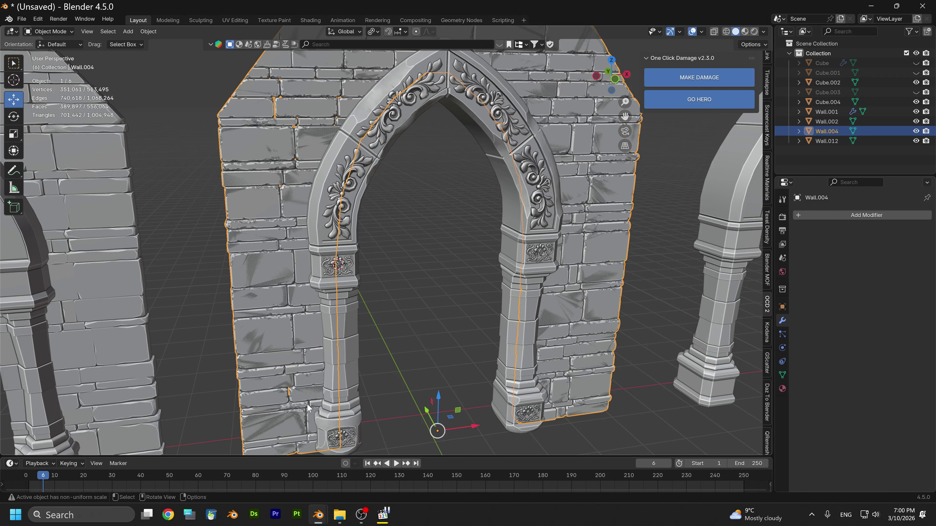
Hide Wall.004 to check the overlapping decimated wall, and reveal it again
scroll(341, 387, "down", 1)
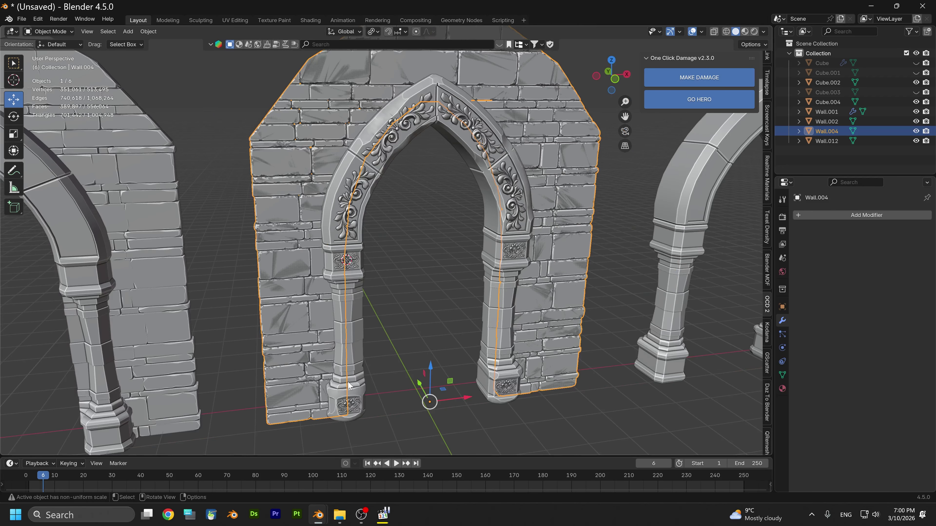
key("h")
left_click(302, 334)
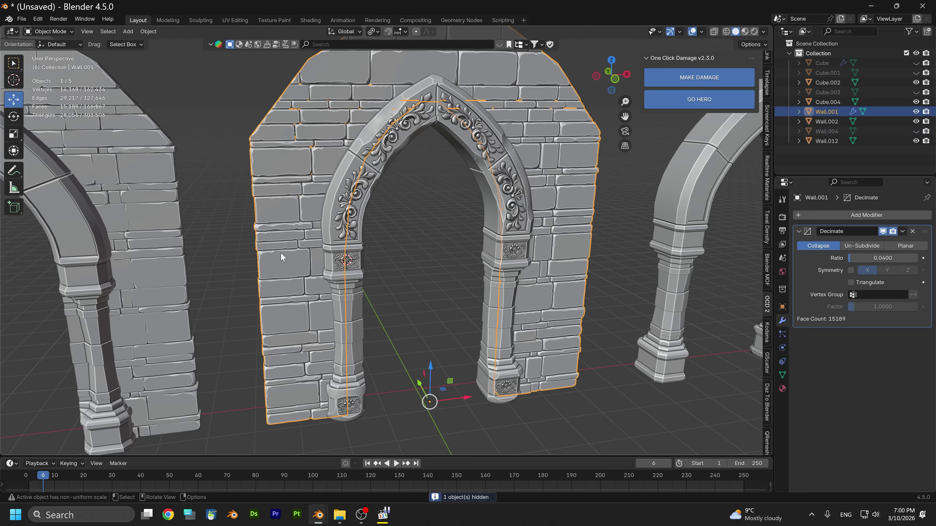
key("alt+h")
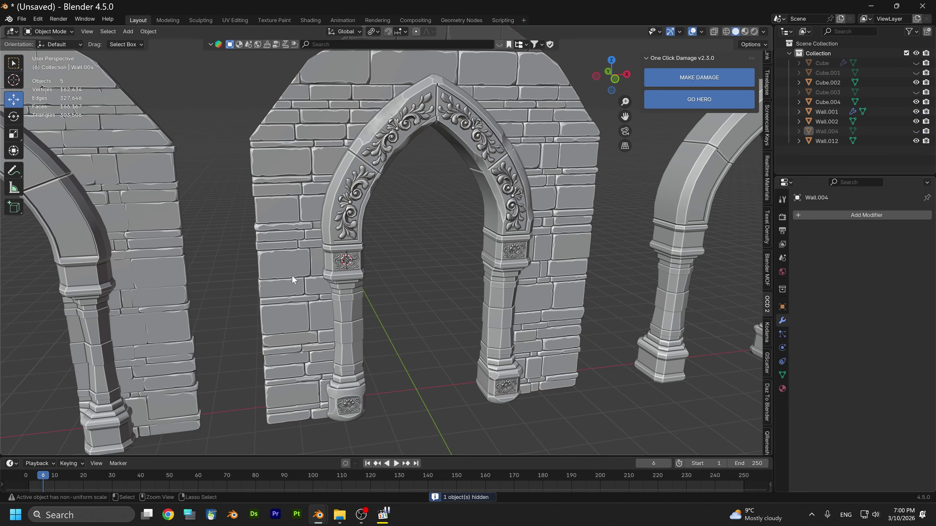
Select the overlapping decimated wall Wall.001, cancel a trial move along X, and hide the wall
left_click(311, 283)
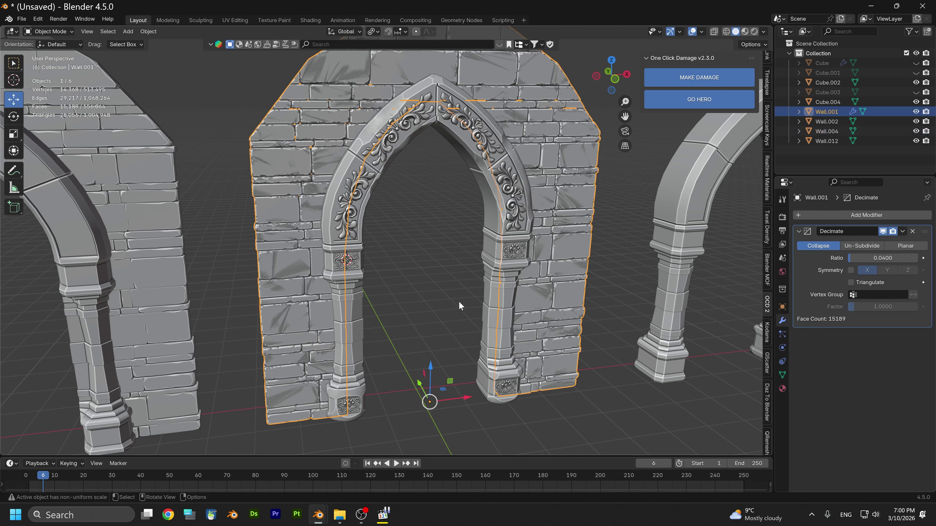
key("g")
key("x")
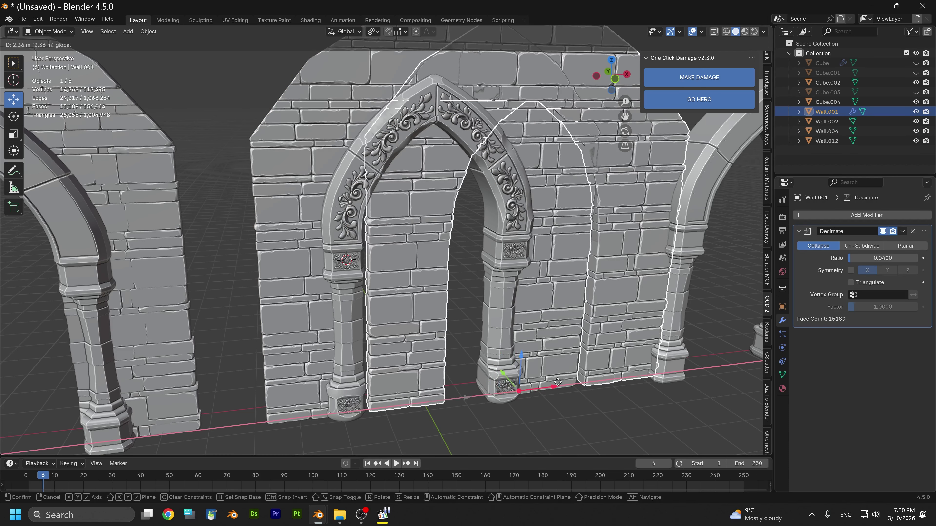
right_click(557, 382)
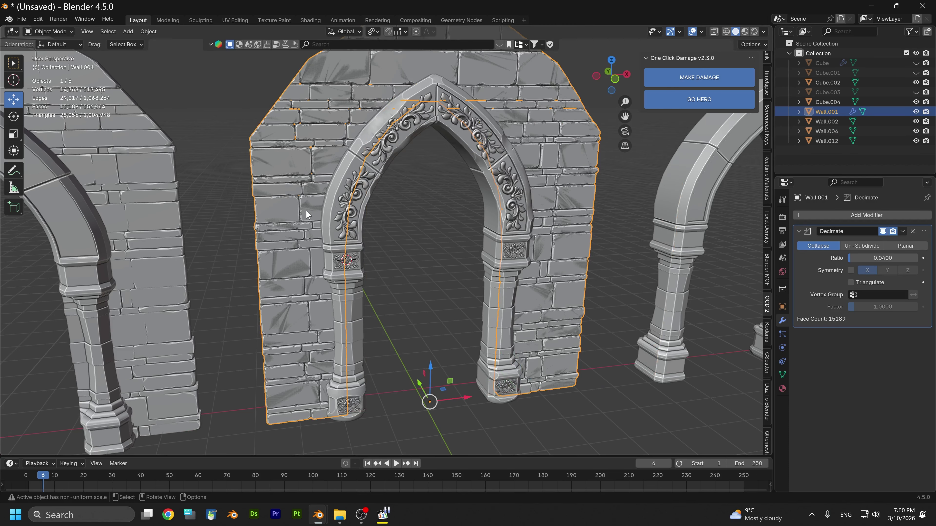
key("h")
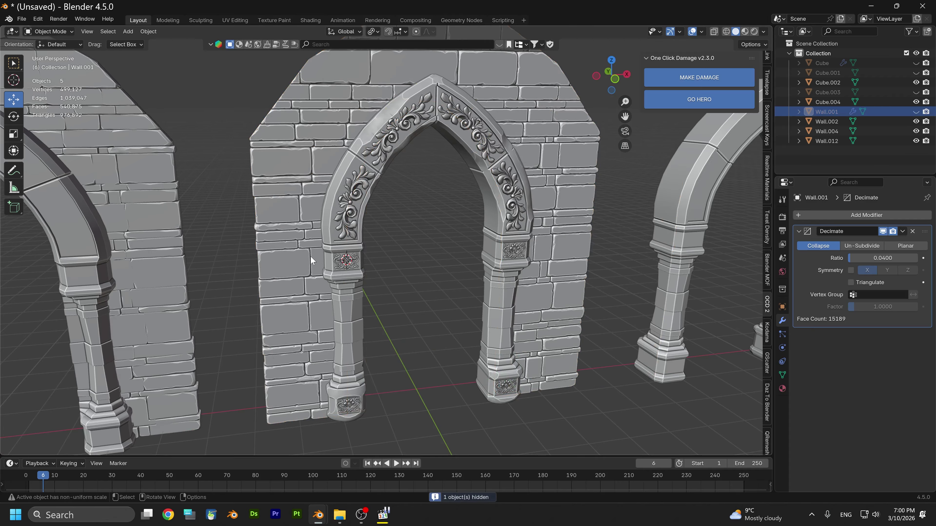
Select the damaged brick wall Wall.004, enter Edit Mode, and select all of its geometry
middle_click_drag(323, 253, 276, 272)
scroll(296, 243, "up", 4)
scroll(196, 231, "down", 5)
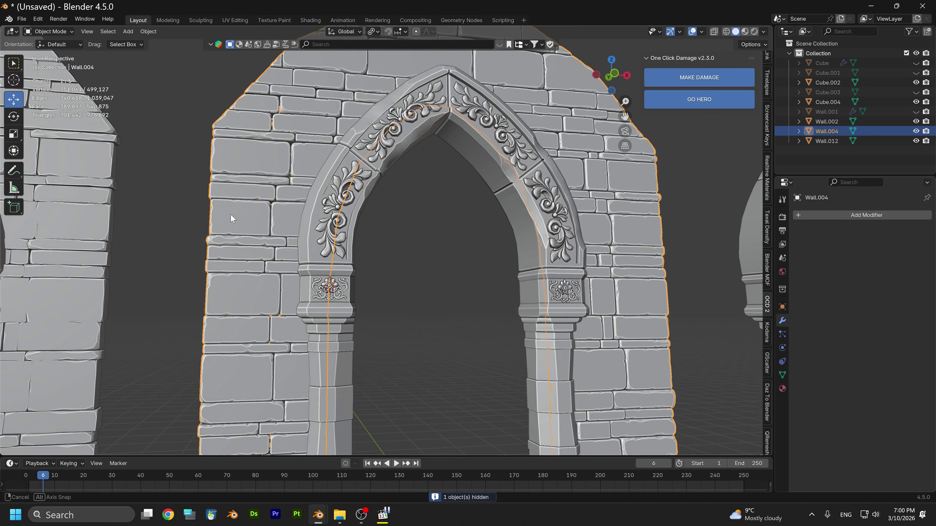
middle_click_drag(231, 214, 224, 245)
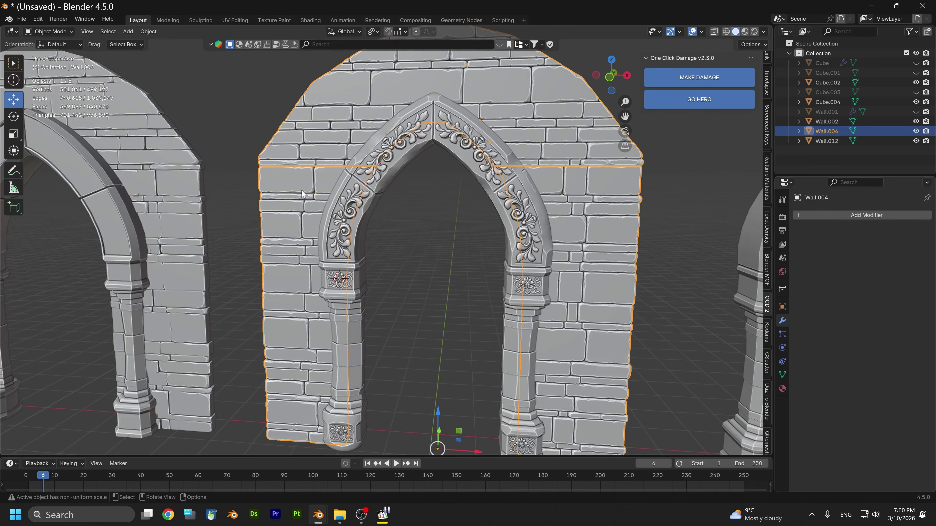
left_click(60, 33)
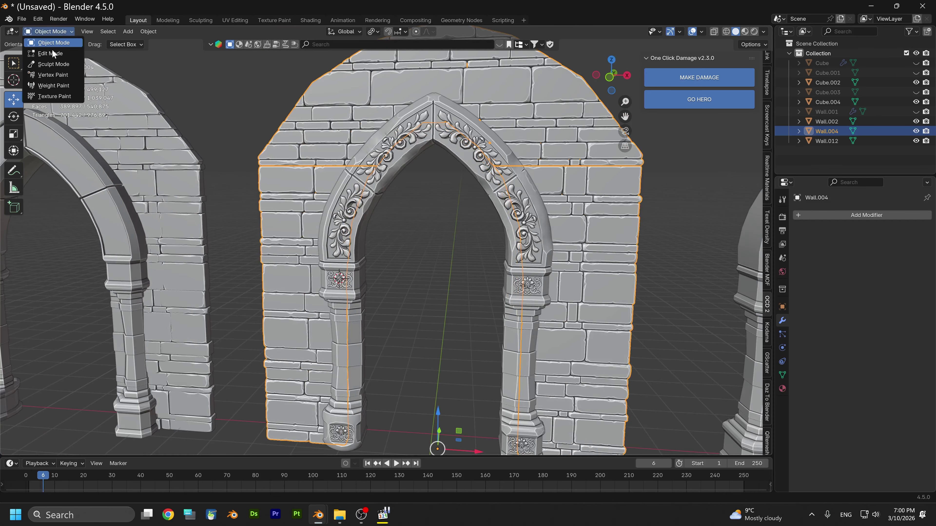
left_click(53, 64)
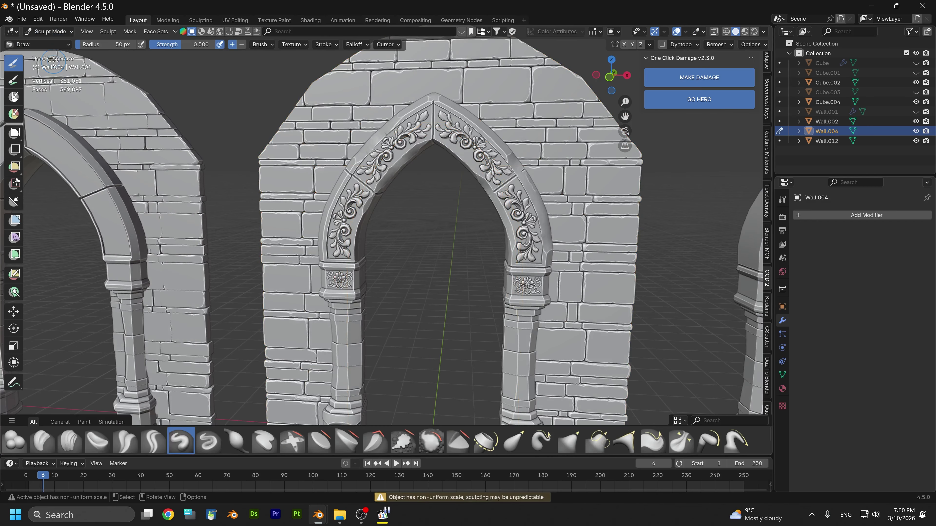
left_click(54, 32)
left_click(54, 53)
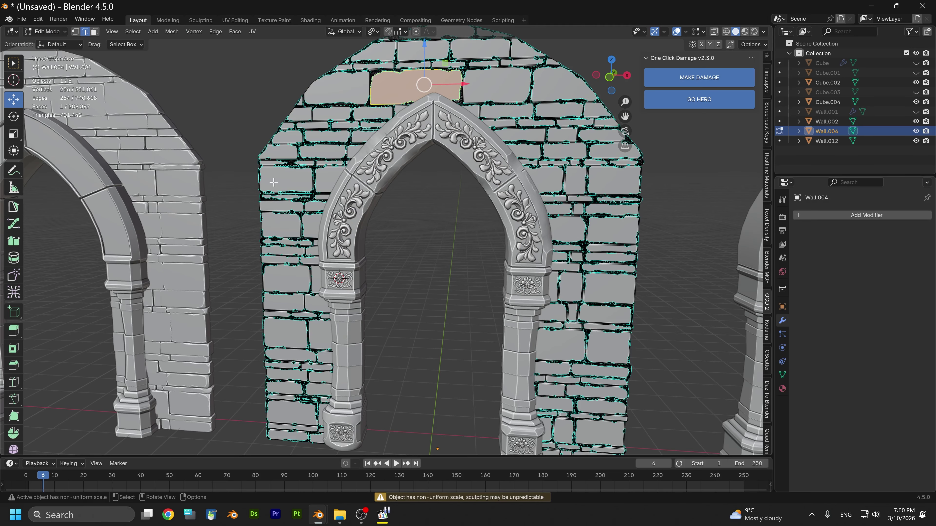
key("a")
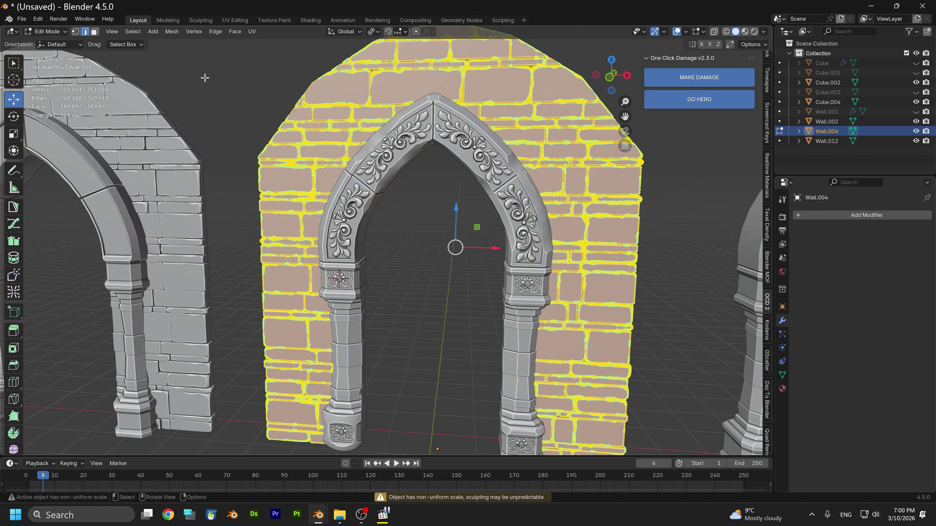
Switch Wall.004 to Vertex Paint mode and set the brush colour to a dark, muted reddish brown
left_click(60, 32)
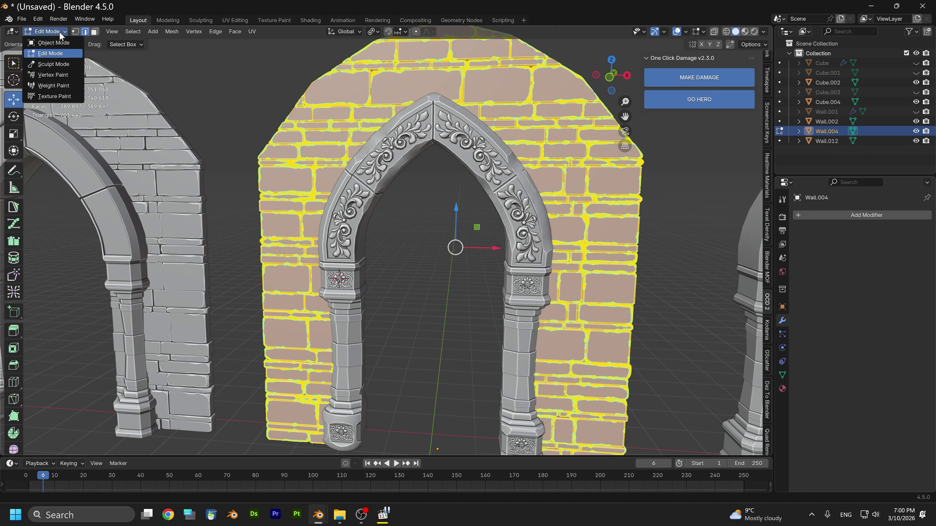
left_click(56, 75)
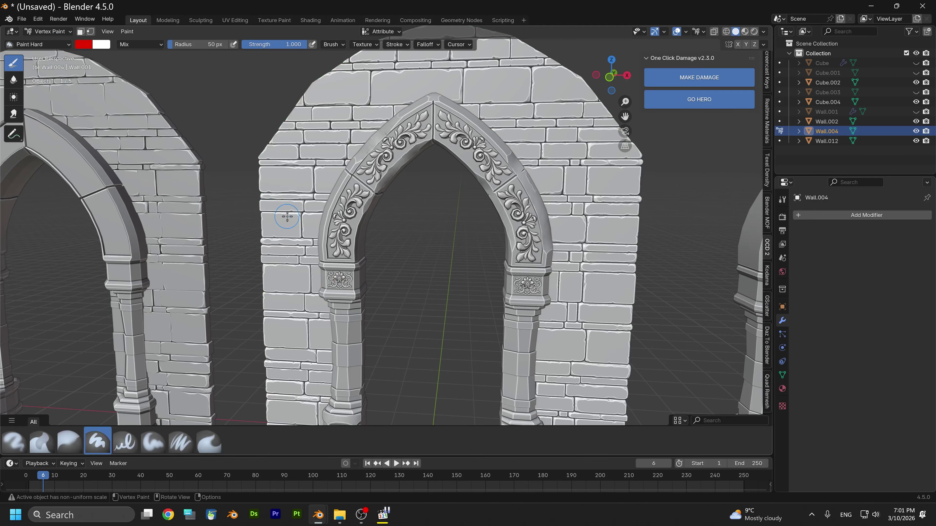
left_click(83, 45)
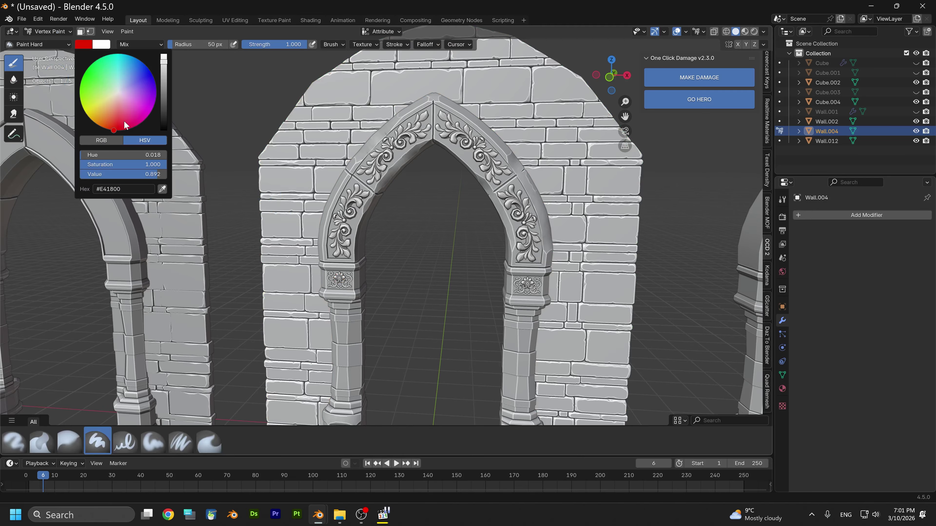
left_click_drag(124, 122, 104, 128)
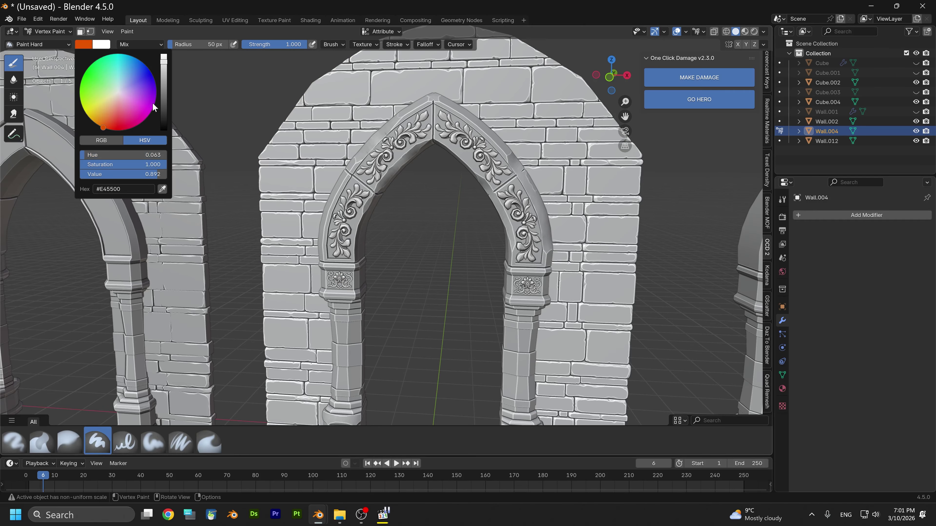
left_click_drag(164, 109, 163, 101)
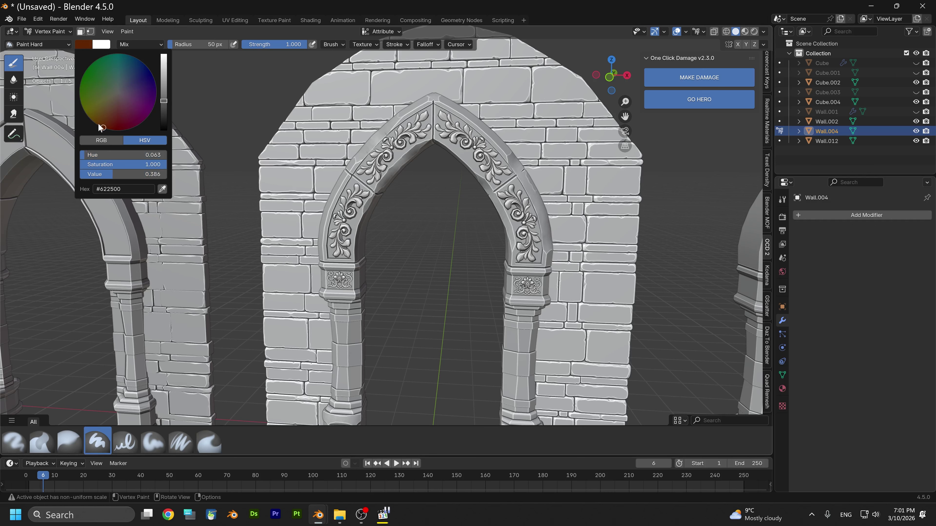
mouse_move(100, 118)
left_mouse_down()
mouse_move(109, 131)
mouse_move(137, 126)
mouse_move(120, 101)
left_mouse_up()
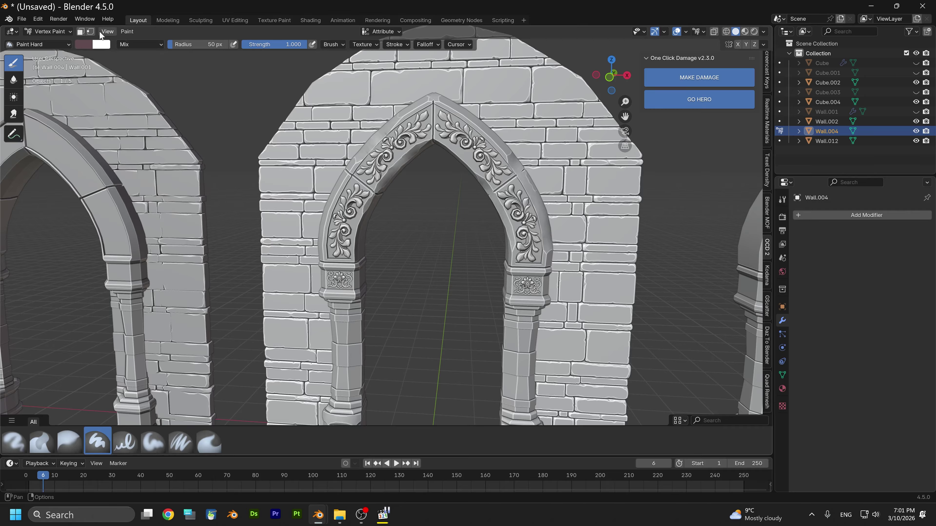
Enable vertex selection masking, fill the wall's selected vertices with the brush colour, and return to Object Mode
left_click(90, 32)
left_click(149, 31)
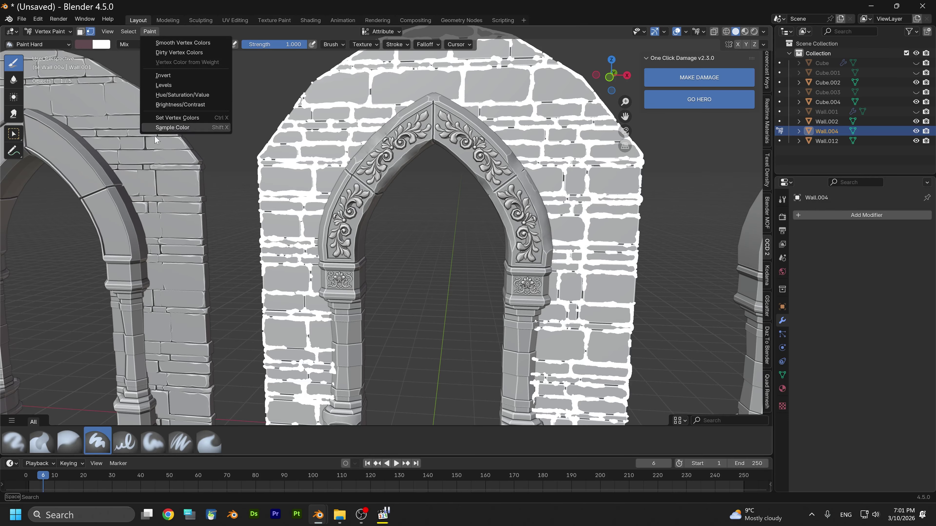
left_click(168, 118)
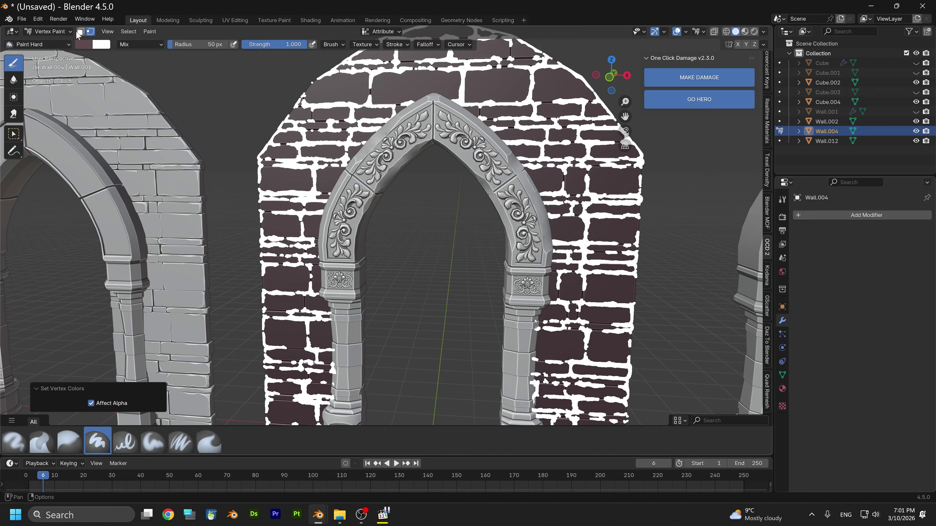
left_click(65, 31)
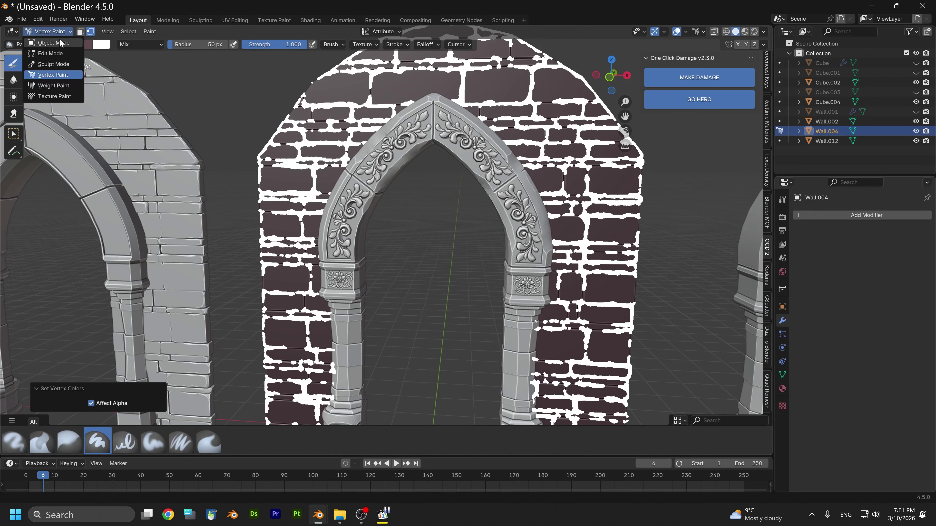
left_click(48, 39)
Join the brick wall Wall.004 into the ornamented arch Cube.004
mouse_move(244, 209)
middle_mouse_down()
mouse_move(296, 212)
mouse_move(245, 216)
middle_mouse_up()
left_click(327, 217, "shift")
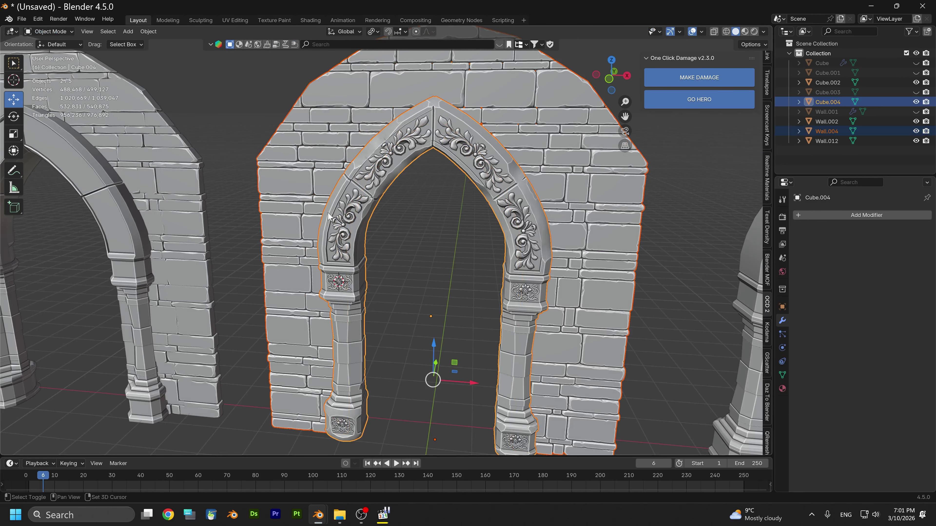
right_click(328, 216)
left_click(274, 213)
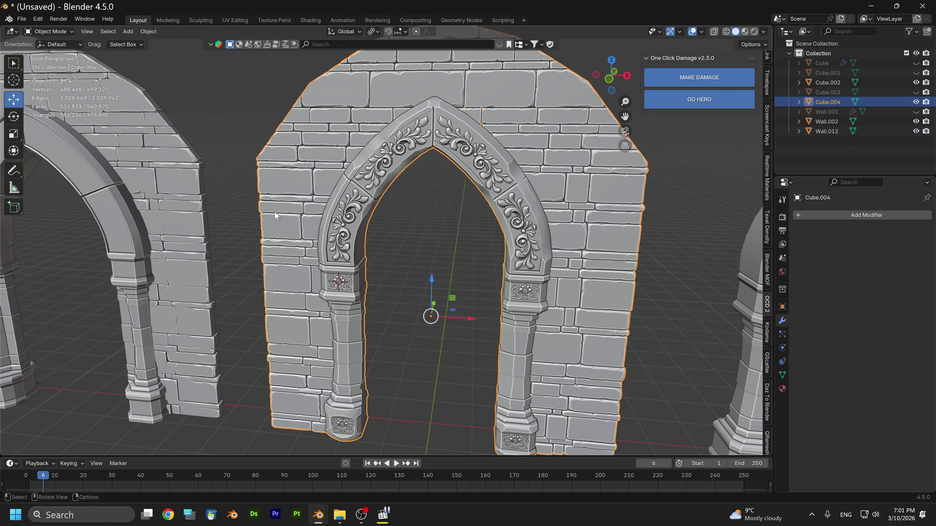
Reveal all hidden objects, and hide the outer columns Cube and the outer arch Cube.001
middle_click_drag(294, 221, 344, 232)
scroll(307, 229, "up", 4)
scroll(321, 266, "down", 3)
middle_click_drag(321, 266, 435, 342)
scroll(391, 323, "up", 2)
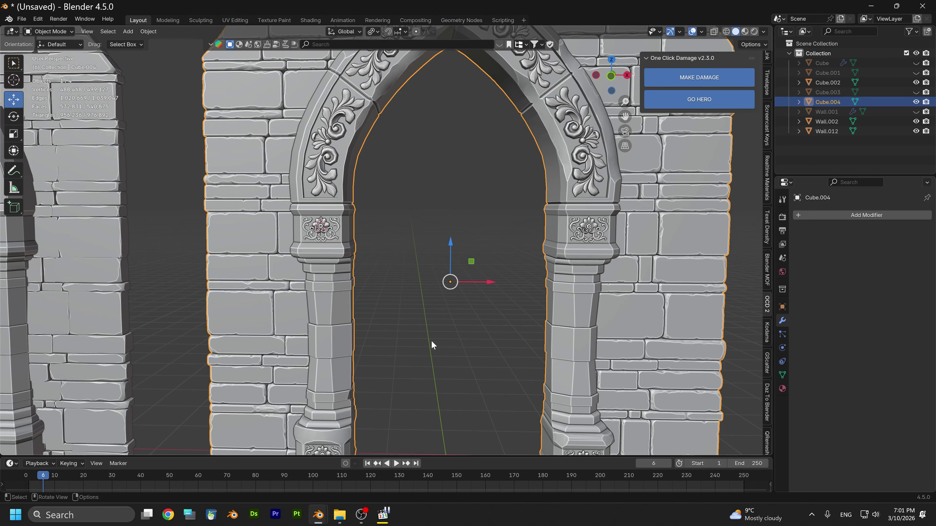
scroll(431, 342, "down", 5)
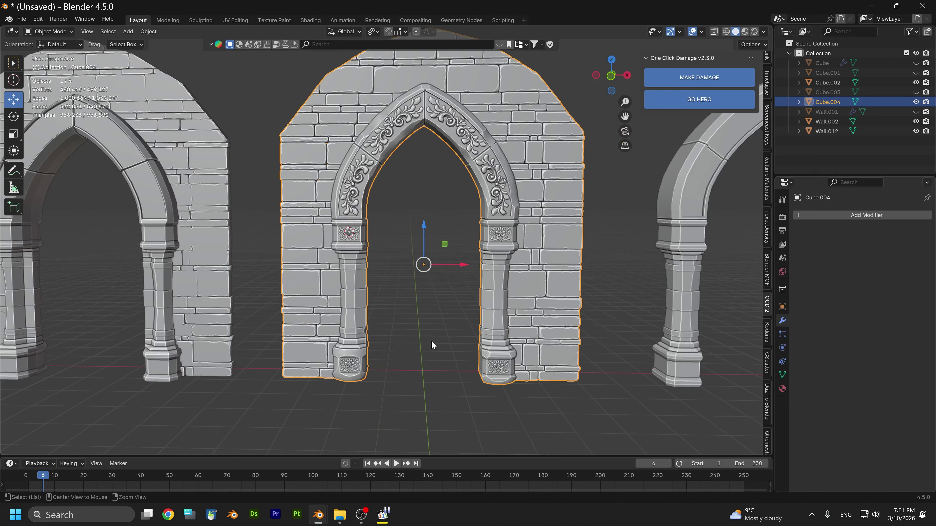
key("alt+h")
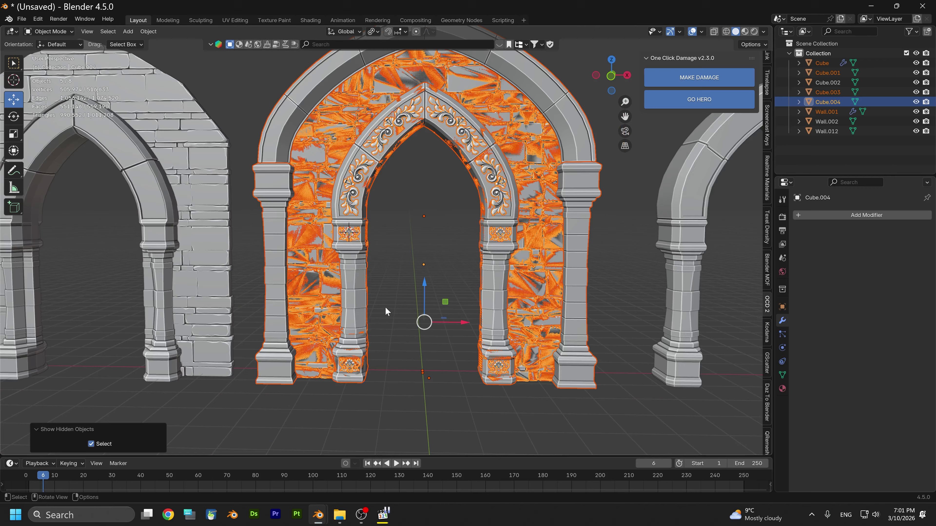
left_click(279, 235)
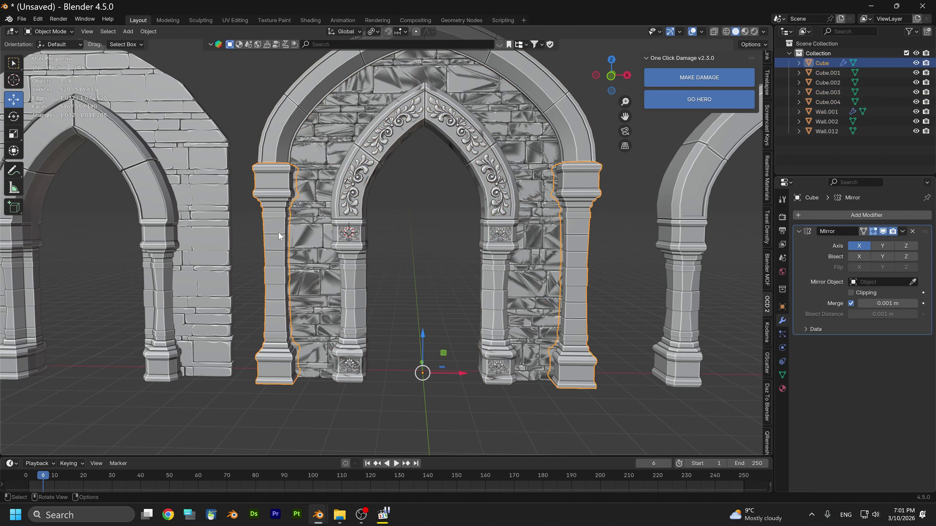
key("h")
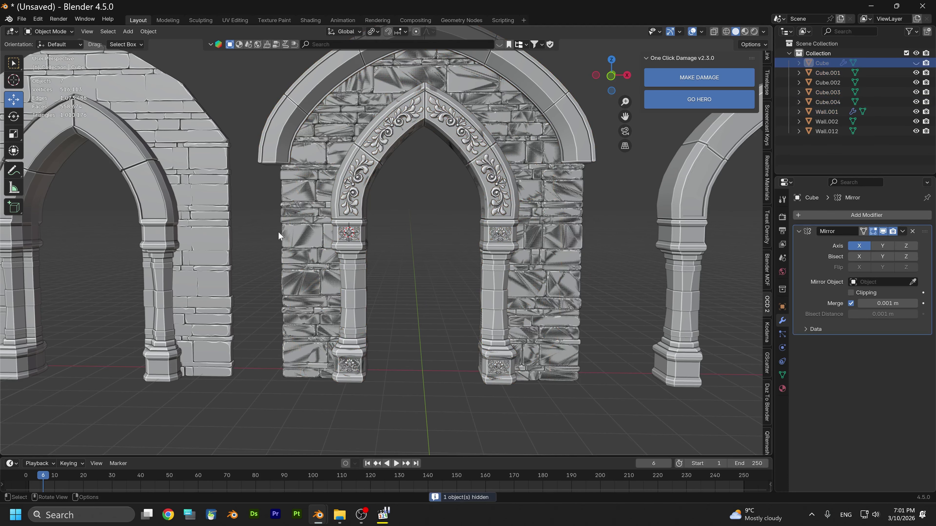
left_click(276, 148)
key("h")
scroll(321, 232, "up", 2)
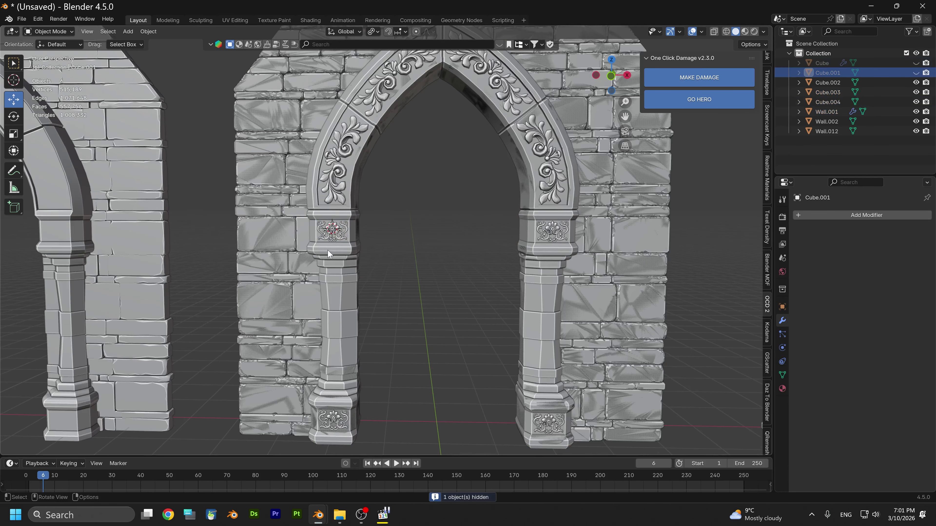
left_click(339, 264)
key("h")
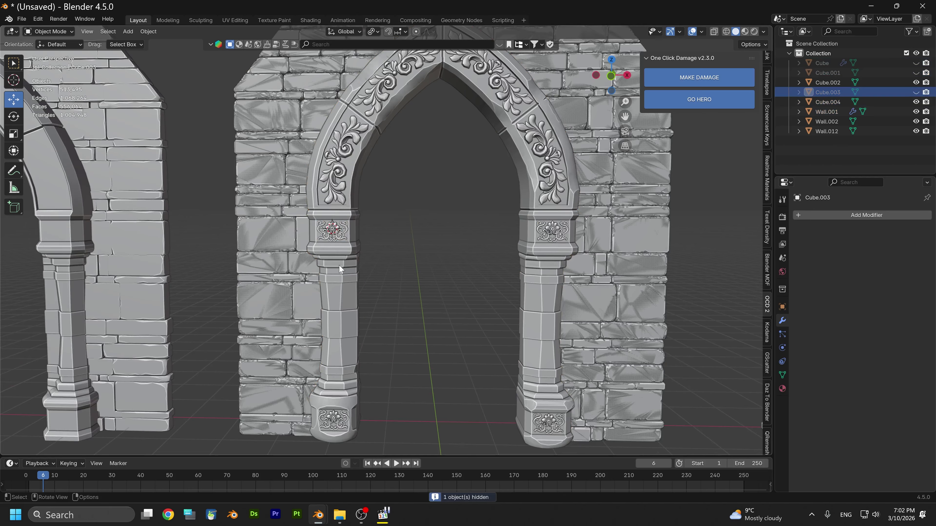
key("alt+h")
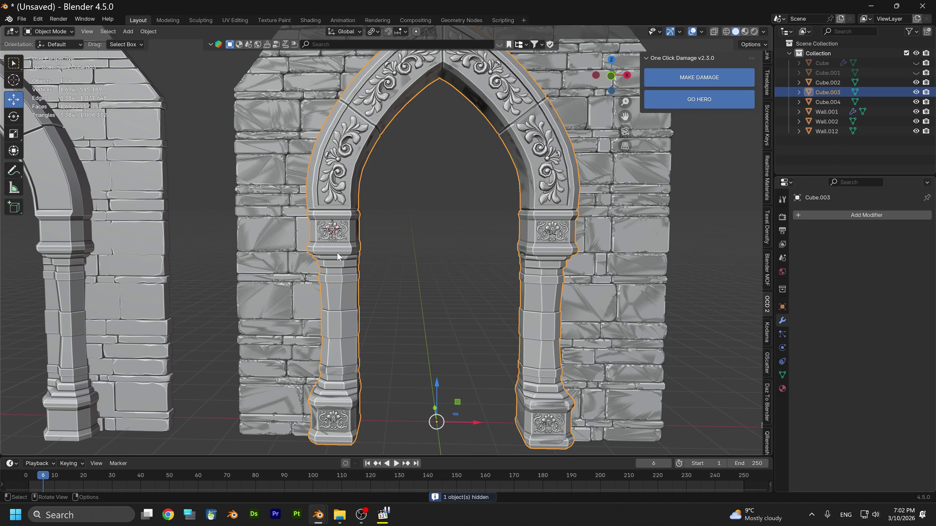
Hide the joined high-poly arch and wall Cube.004, and select the low-poly arch Cube.003
left_click(335, 246)
key("h")
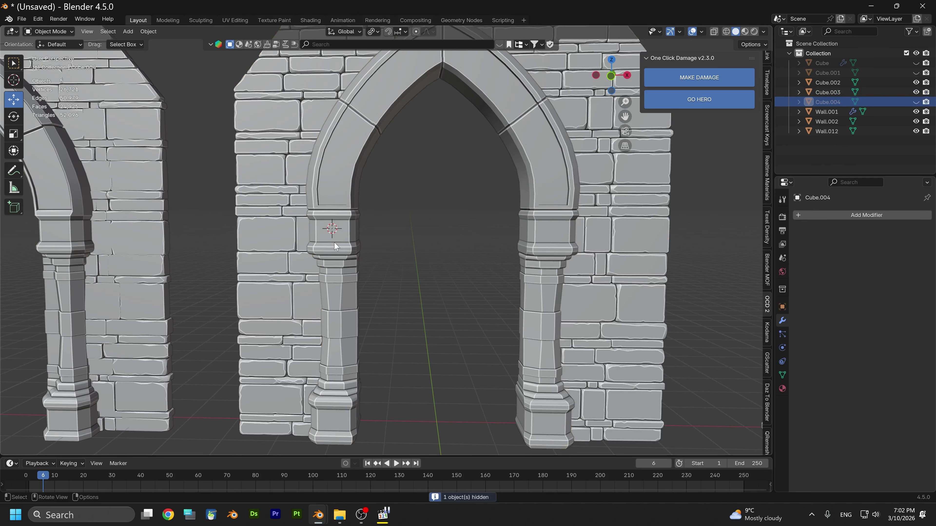
left_click(263, 267)
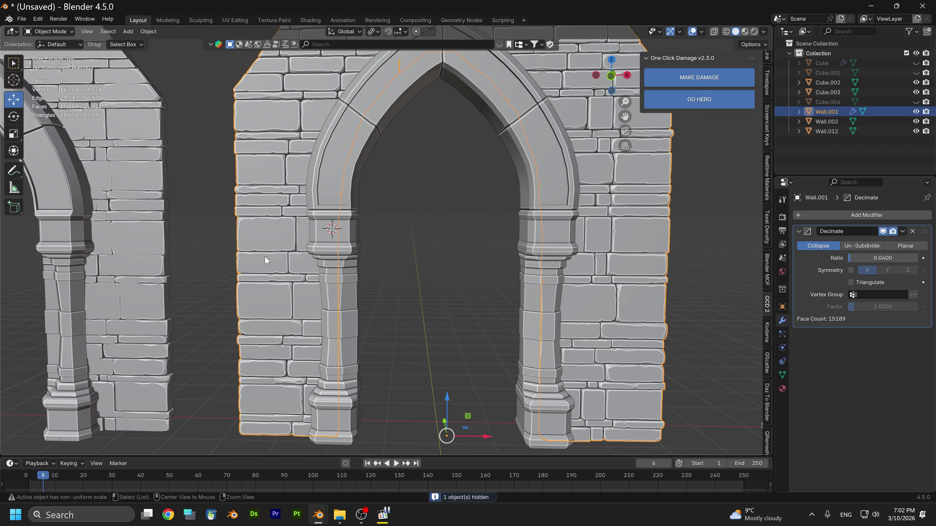
middle_click_drag(266, 259, 287, 260)
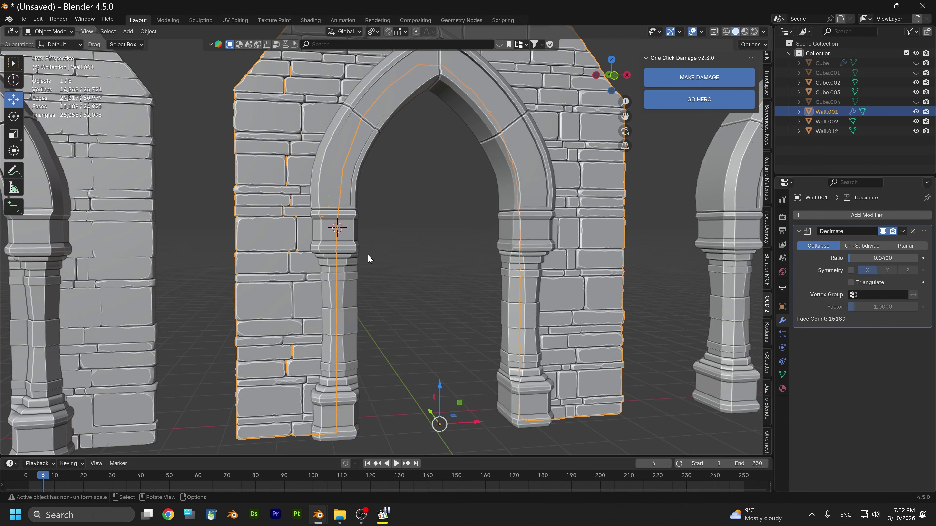
middle_click_drag(372, 259, 527, 210)
left_click(524, 209)
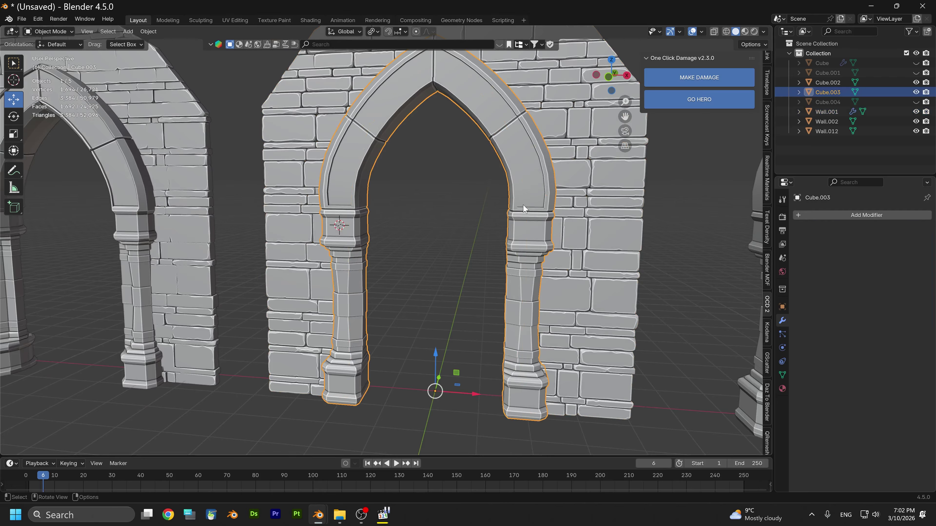
scroll(515, 218, "up", 2)
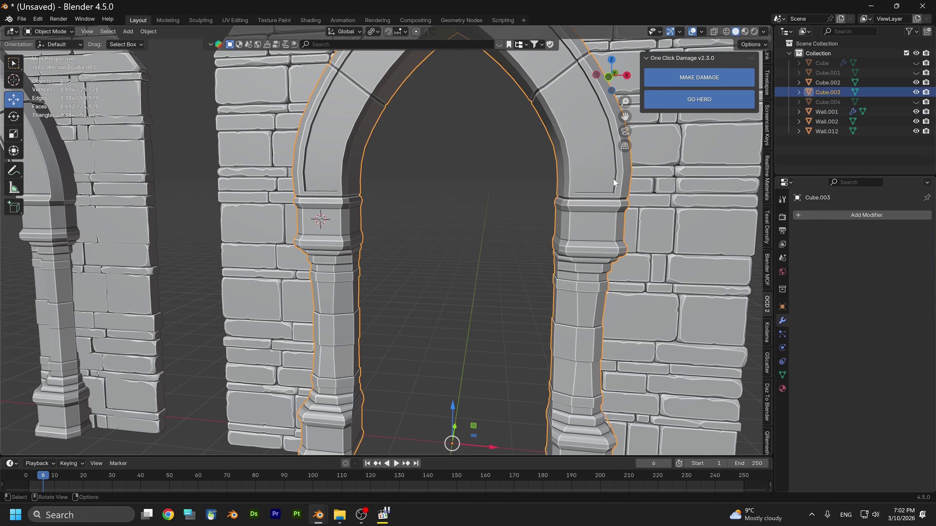
scroll(480, 227, "down", 2)
middle_click_drag(516, 191, 375, 189)
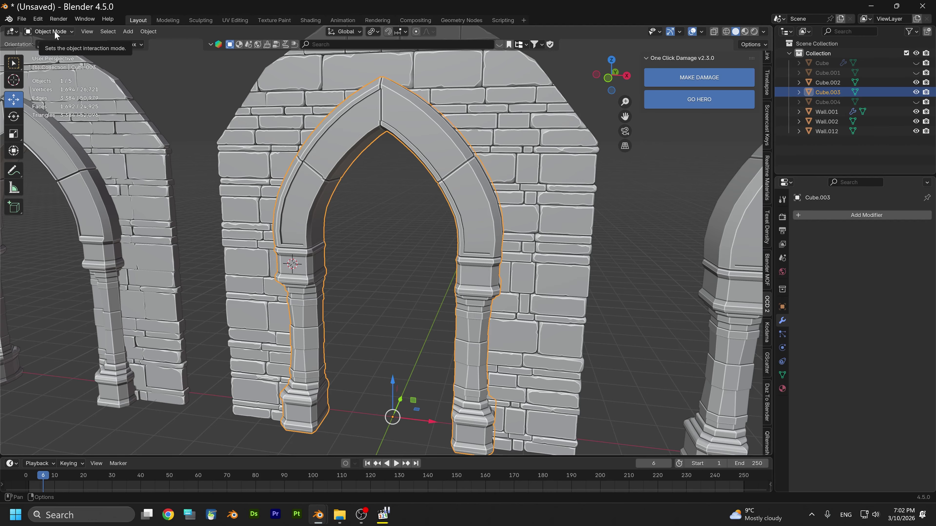
In the UV Editing workspace, enlarge the 3D view, select all geometry of the low-poly arch, and unwrap it along its seams
left_click(235, 20)
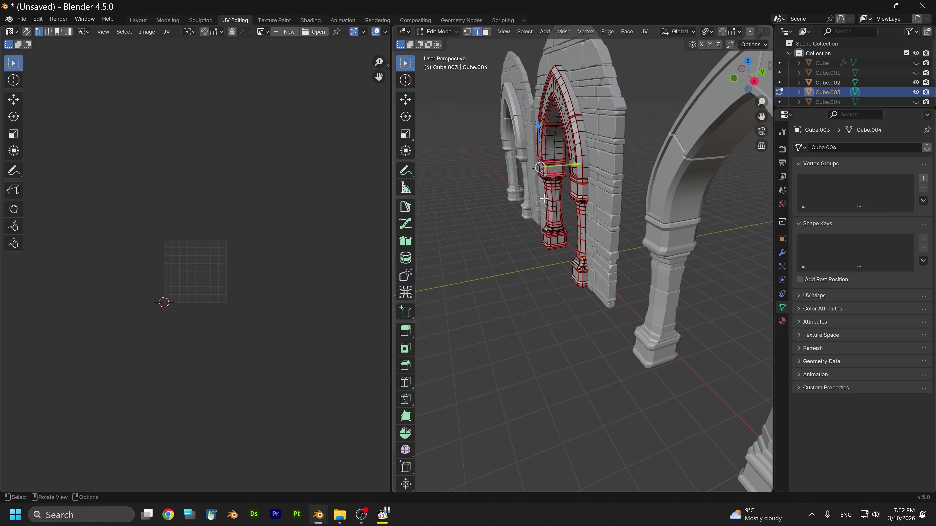
middle_click_drag(544, 199, 599, 268)
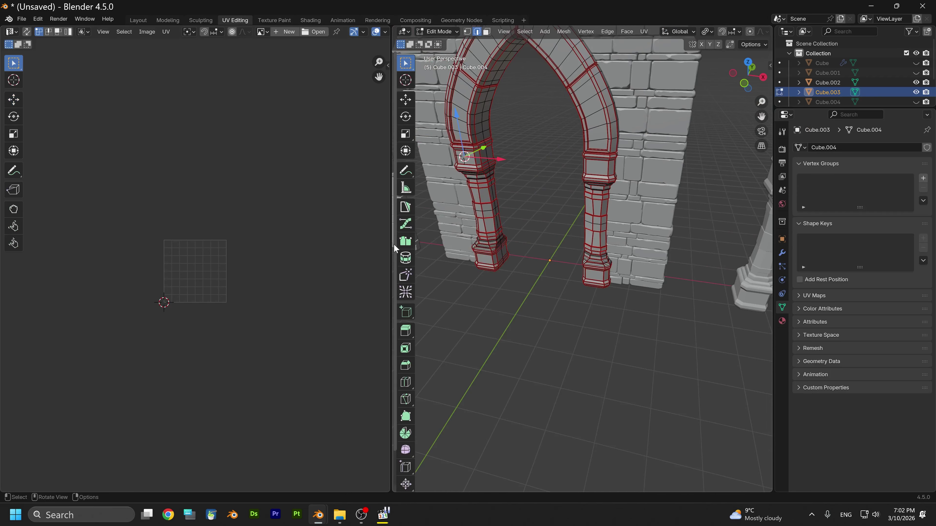
left_click_drag(393, 246, 291, 250)
middle_click_drag(412, 263, 478, 253)
key("a")
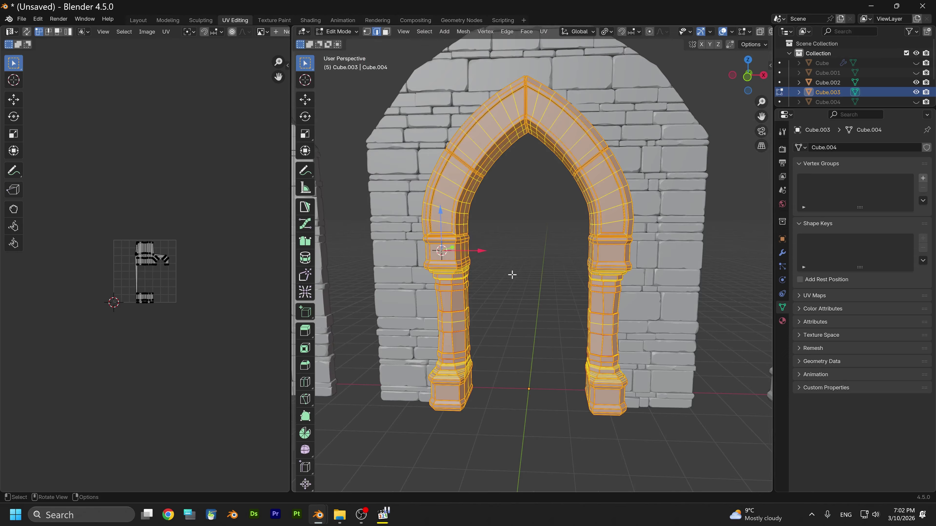
key("u")
left_click(489, 283)
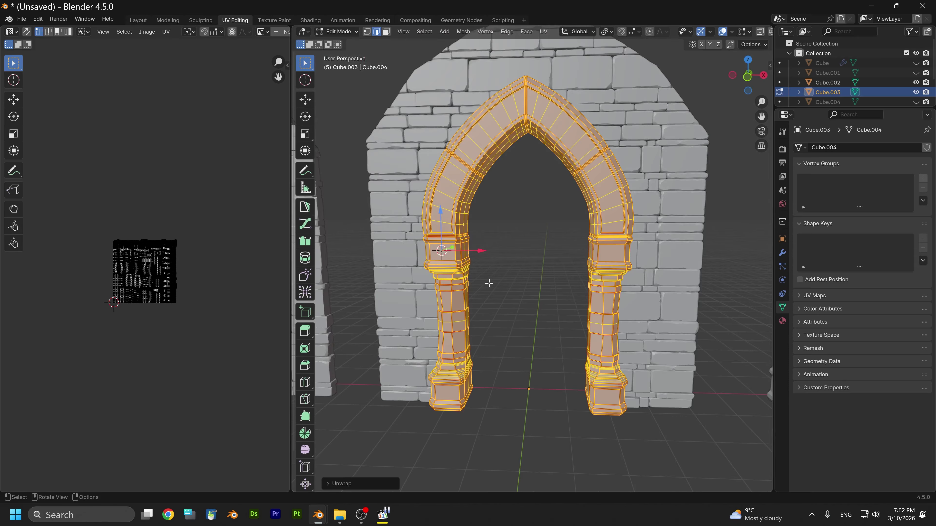
Select all UV islands of the low-poly arch, and switch to the brick wall Wall.001 in Object Mode
scroll(204, 271, "up", 8)
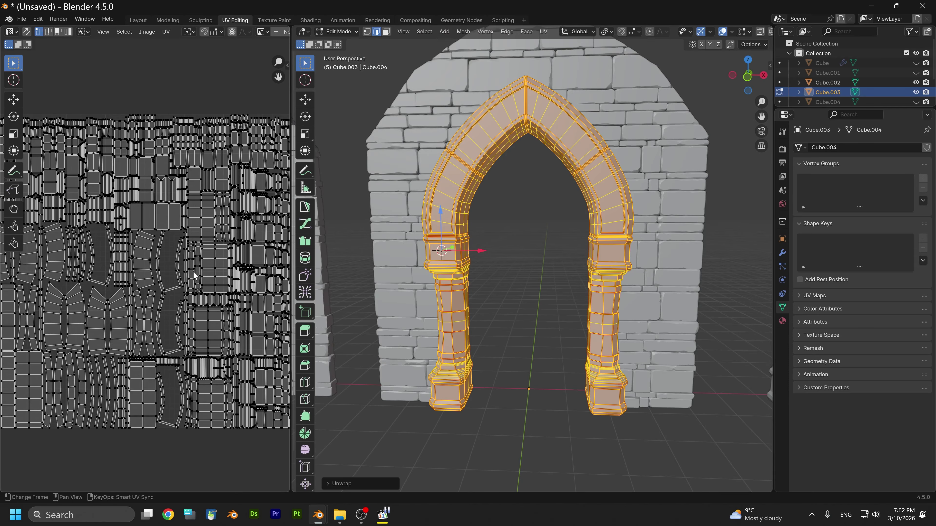
scroll(193, 271, "down", 3)
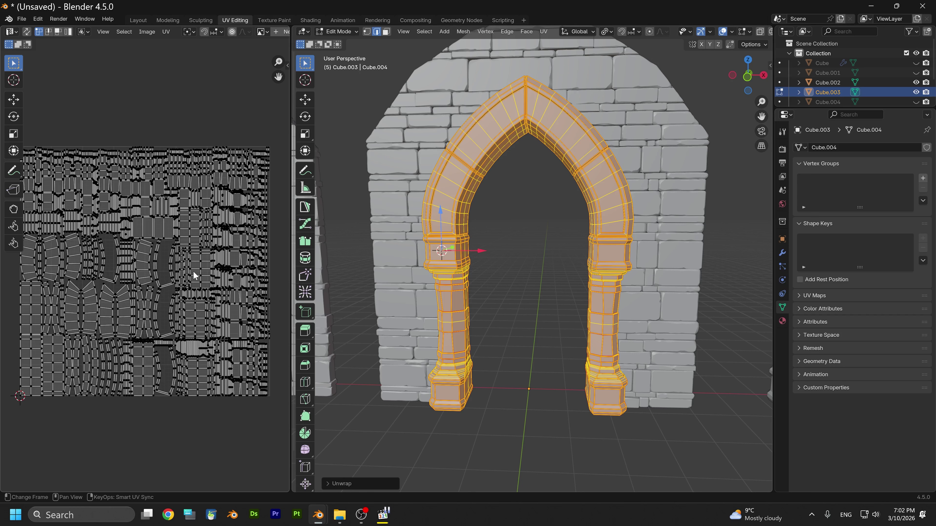
key("a")
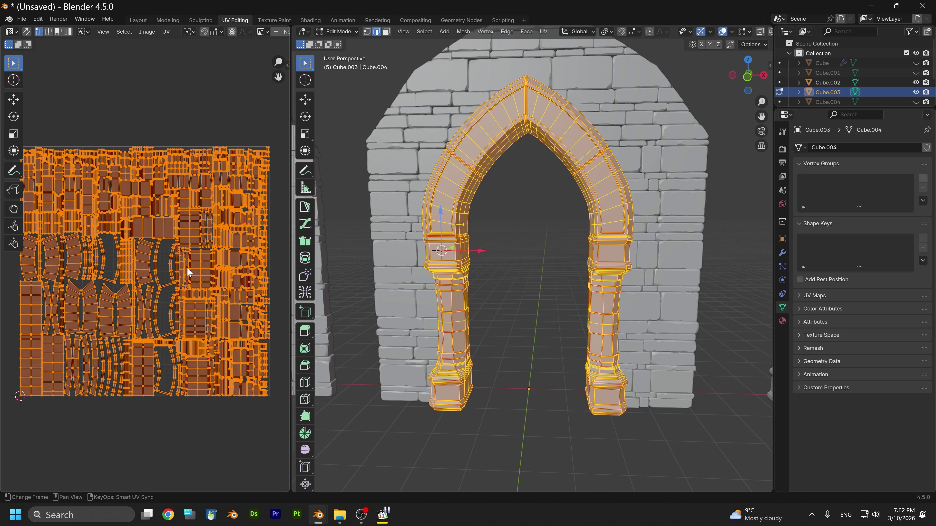
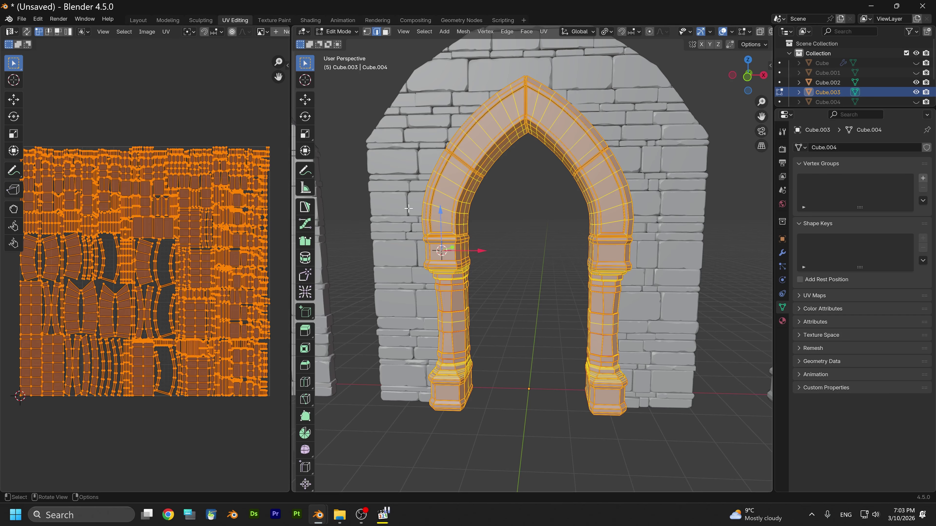
left_click(349, 32)
left_click(347, 43)
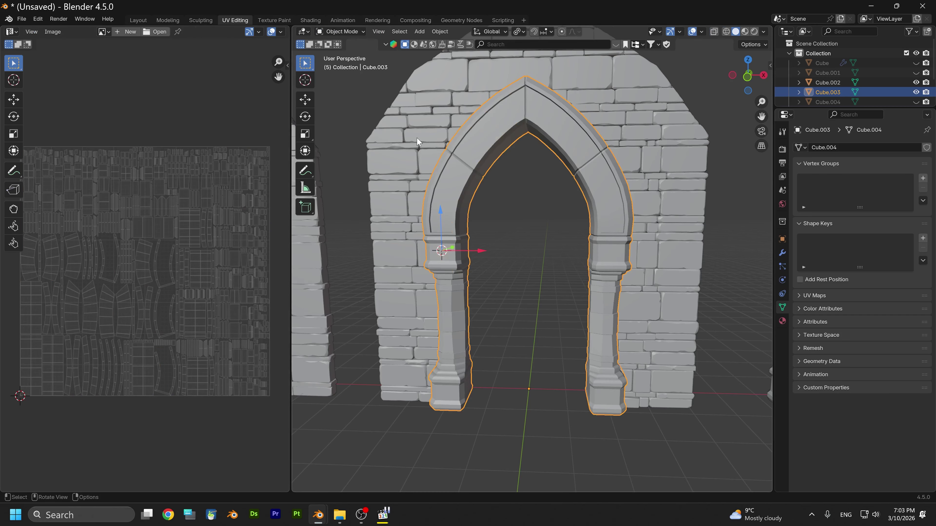
left_click(417, 142)
Select all geometry of the brick wall Wall.001 and unwrap it with Smart UV Project at a 66° angle limit
left_click(341, 32)
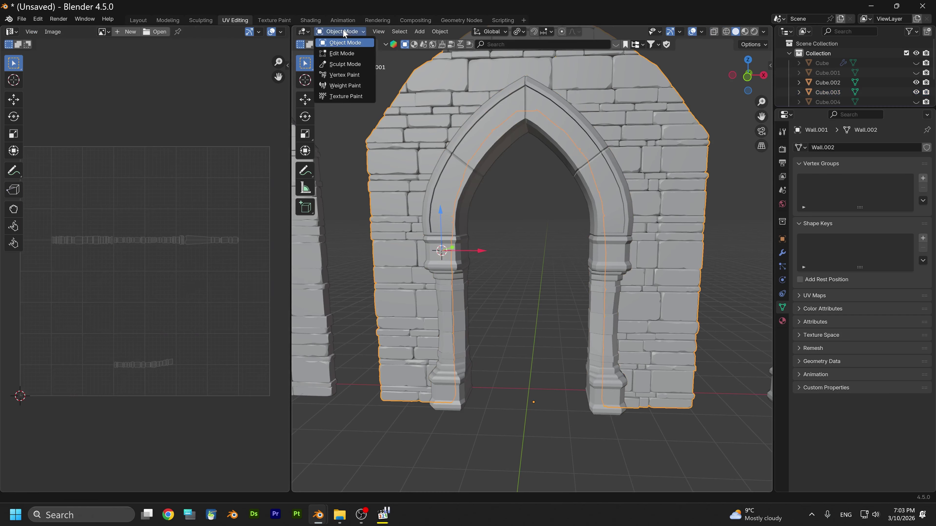
left_click(350, 55)
key("a")
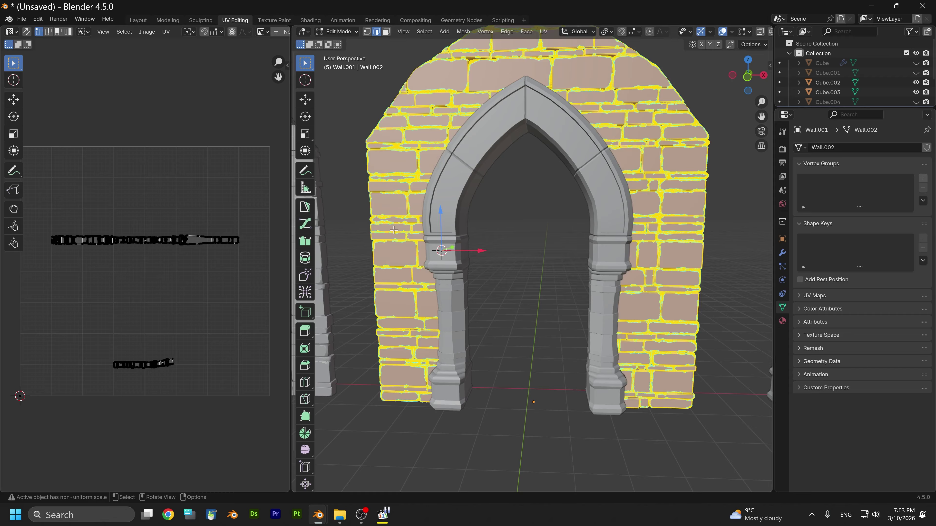
key("u")
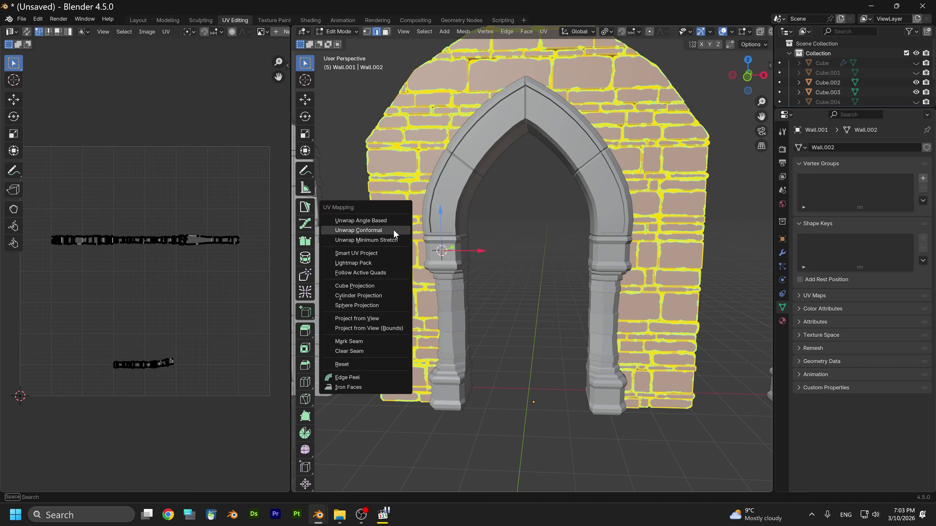
left_click(382, 255)
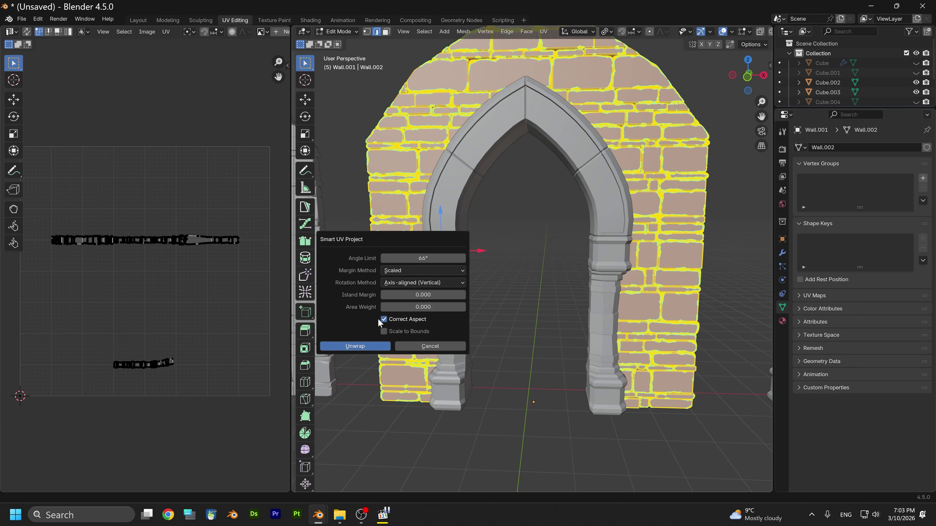
left_click(356, 347)
scroll(125, 306, "up", 5)
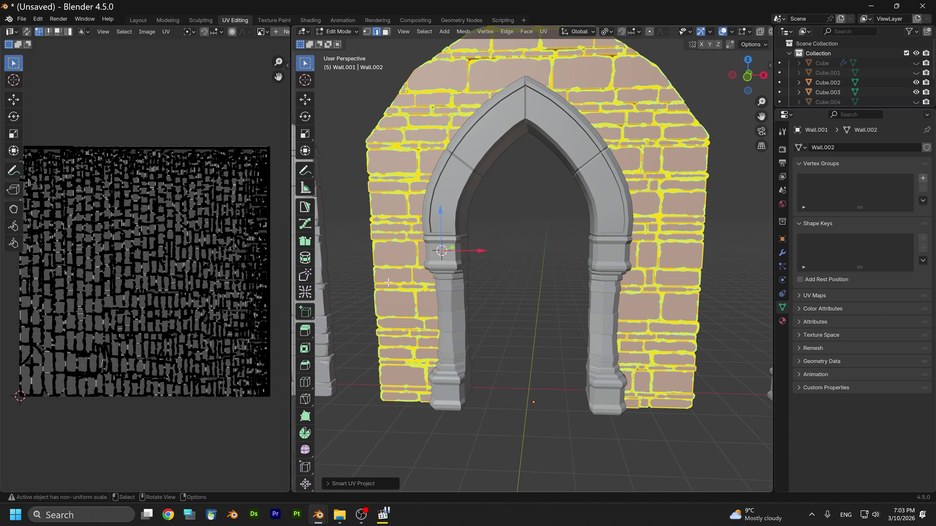
scroll(388, 282, "up", 6)
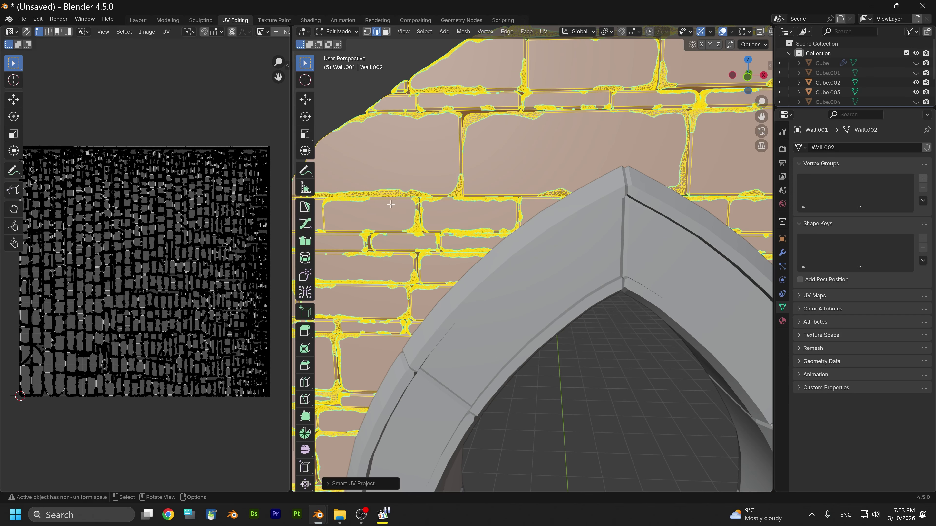
scroll(405, 213, "up", 4)
middle_click_drag(440, 193, 674, 496, "shift")
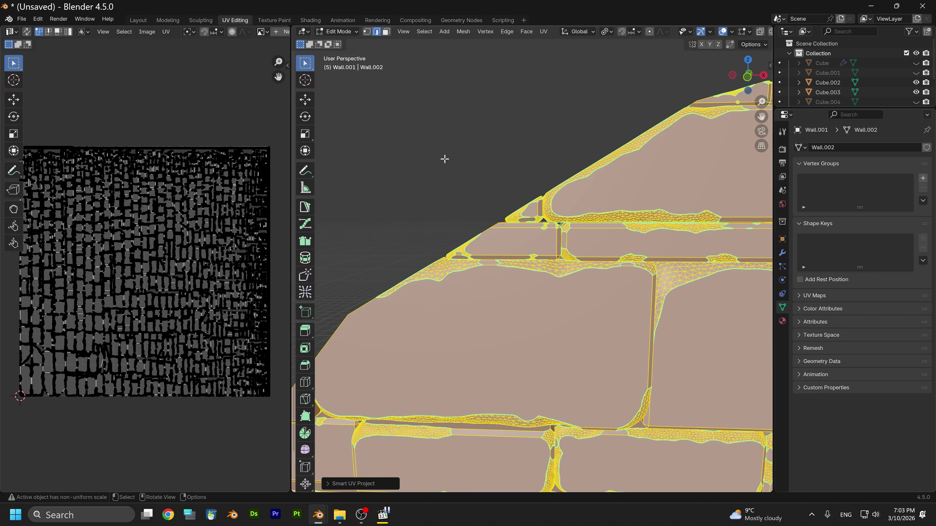
left_click(337, 32)
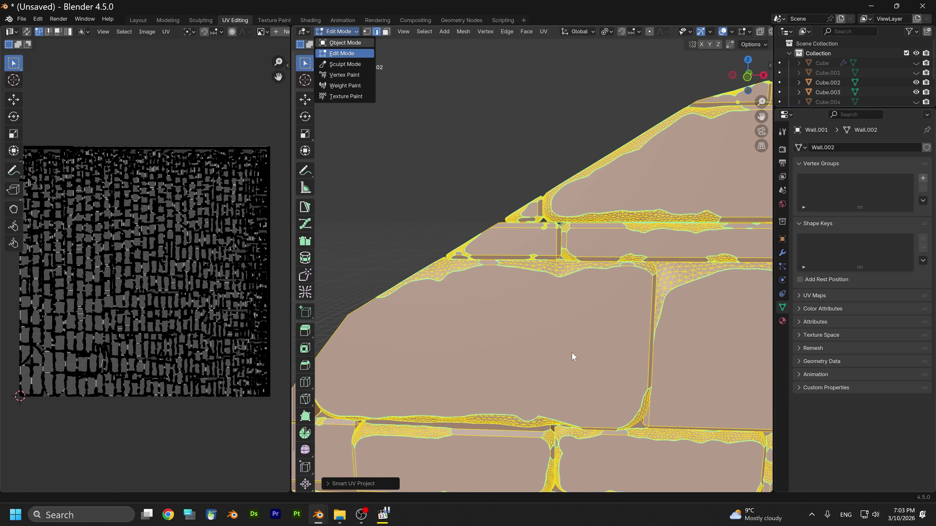
key("Tab")
Apply the Decimate modifier on the brick wall Wall.001
scroll(572, 353, "down", 8)
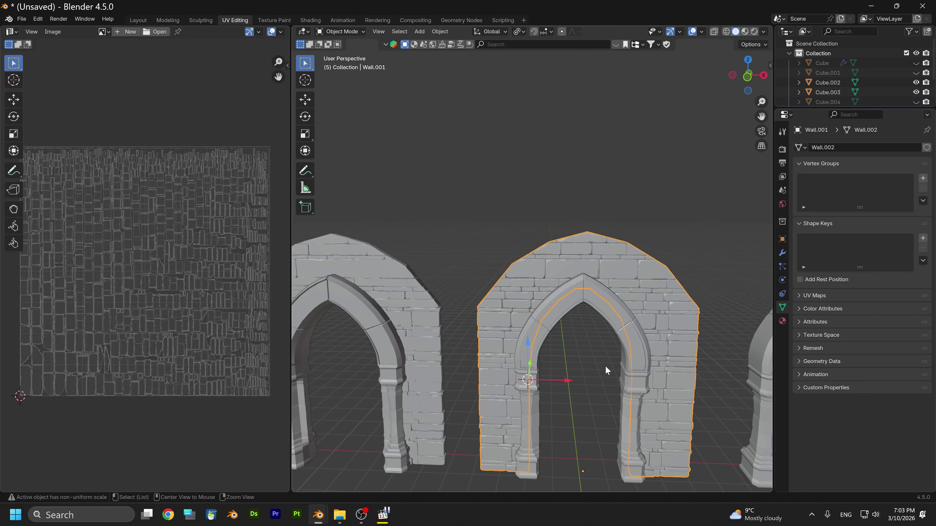
middle_click(605, 366, "alt")
left_click(782, 253)
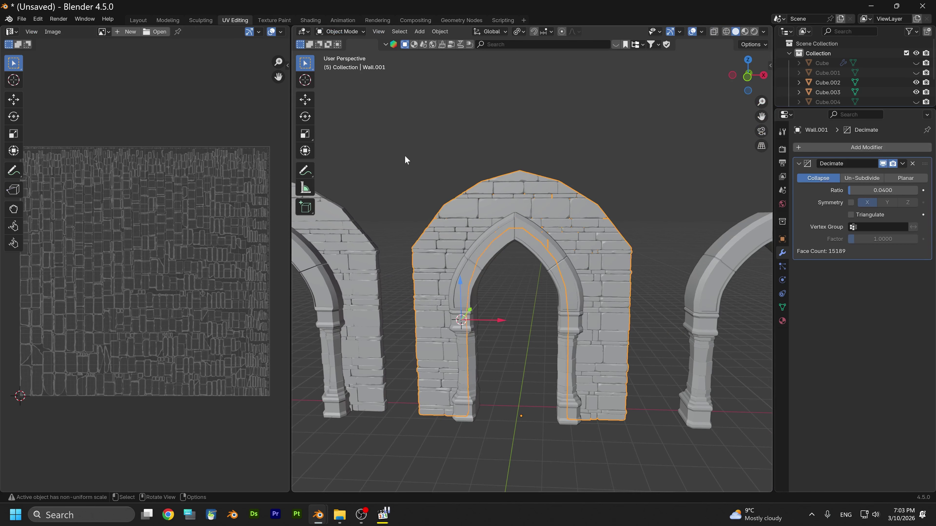
scroll(556, 287, "up", 4)
middle_click_drag(603, 232, 557, 251, "shift")
left_click(903, 164)
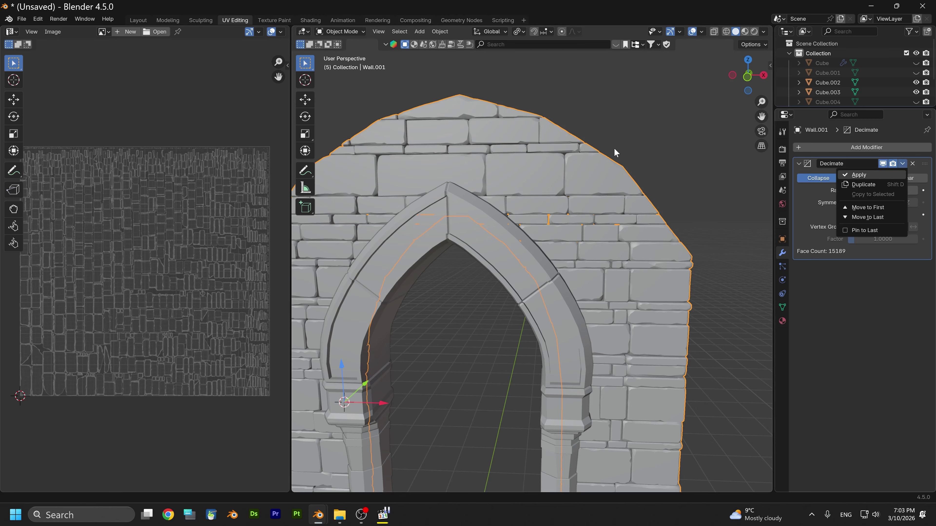
key("Return")
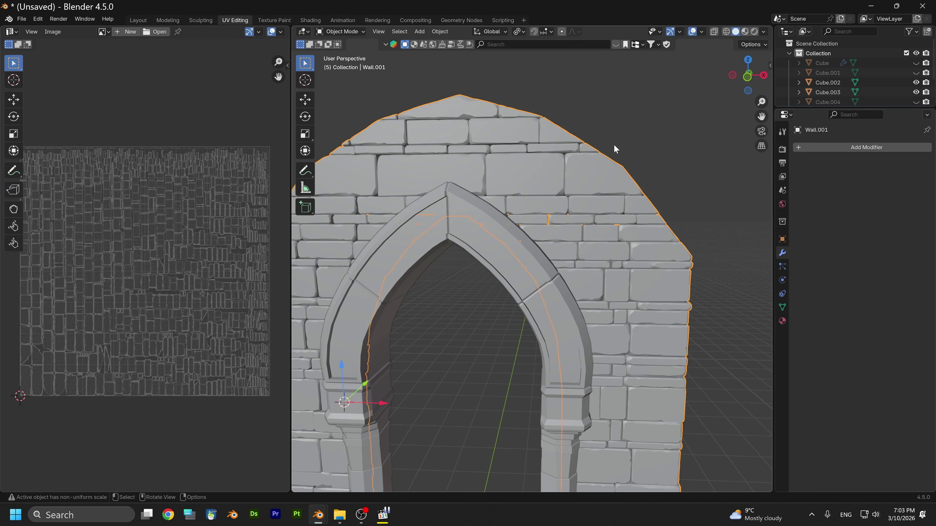
Unwrap the whole decimated mesh of the brick wall Wall.001 with Smart UV Project, and return to Object Mode
left_click(353, 36)
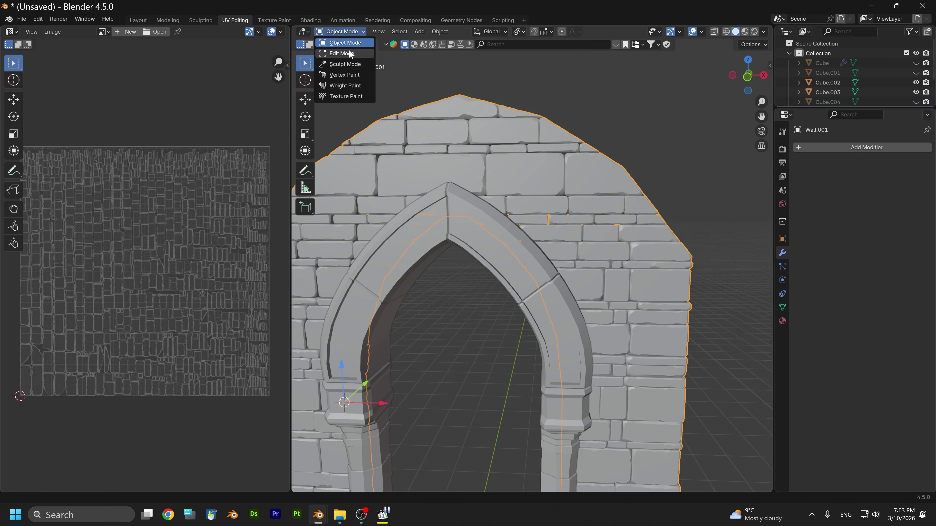
left_click(349, 55)
scroll(517, 161, "up", 5)
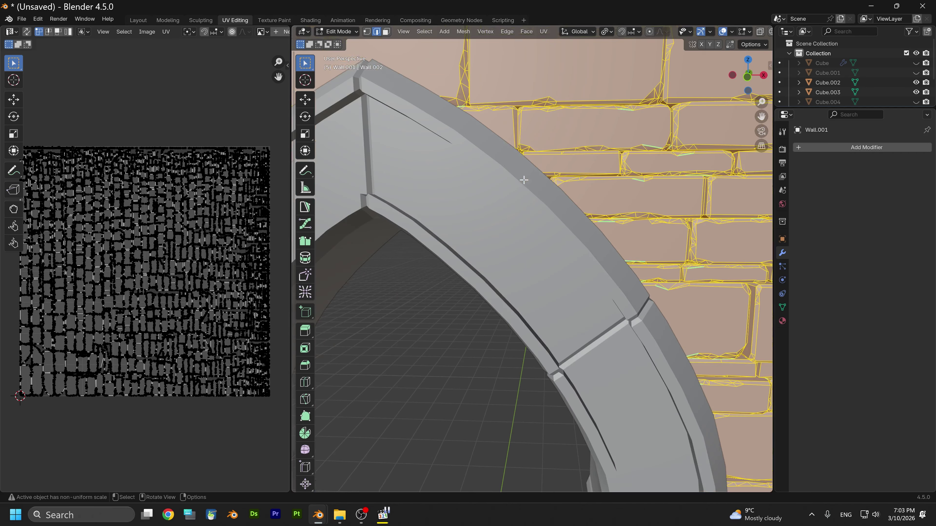
scroll(642, 161, "down", 6)
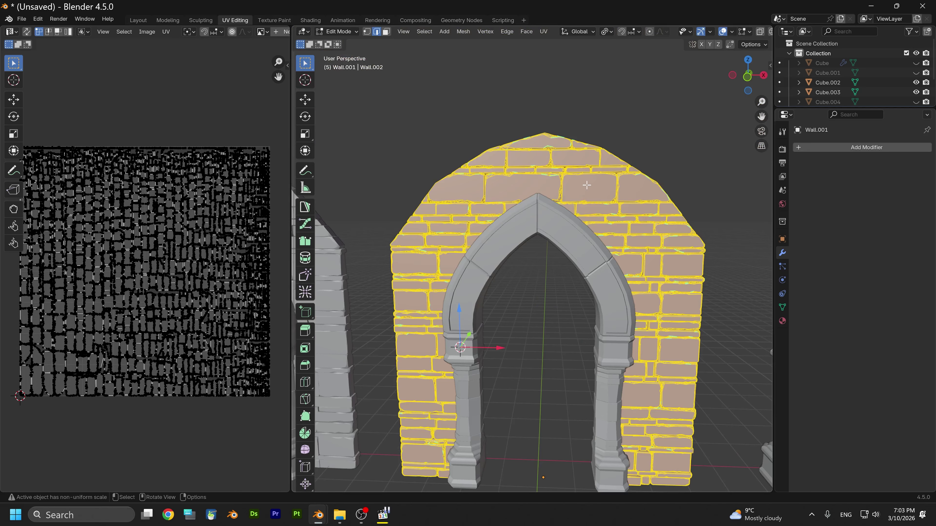
key("u")
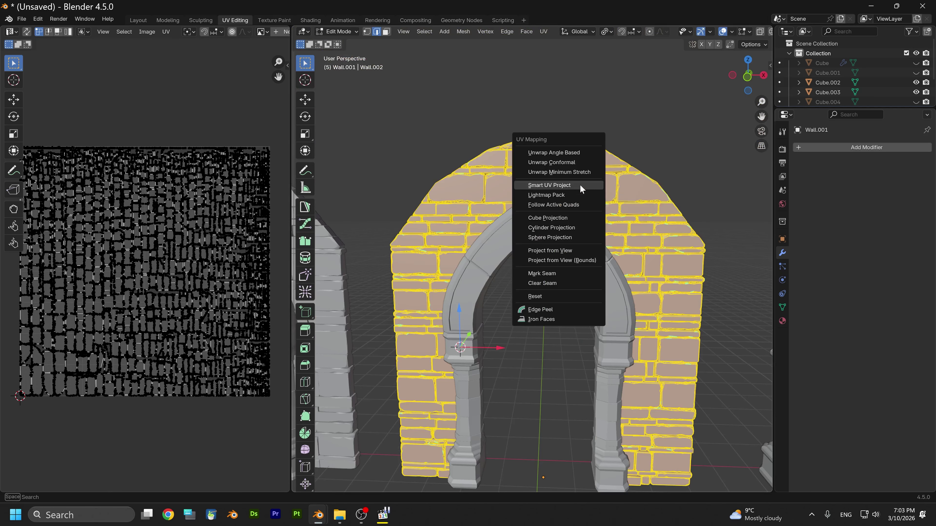
left_click(580, 184)
left_click(553, 277)
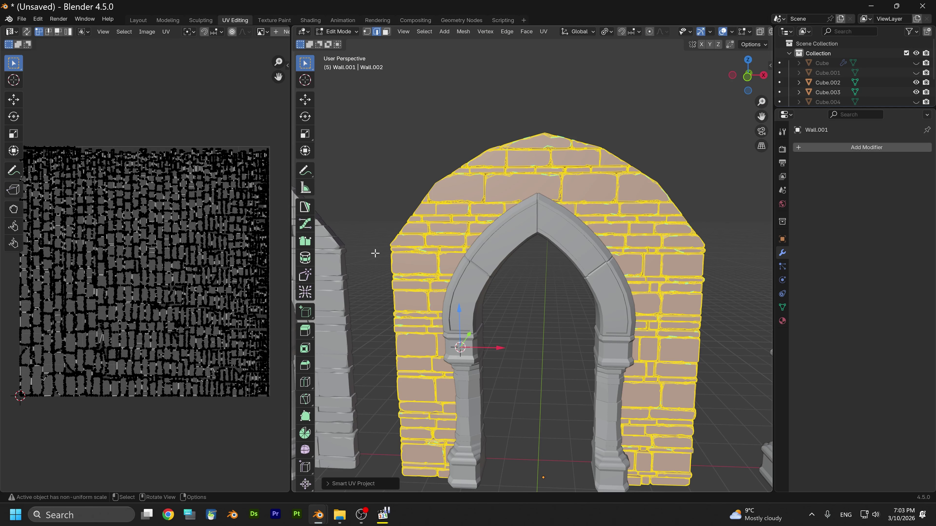
left_click(337, 32)
left_click(341, 41)
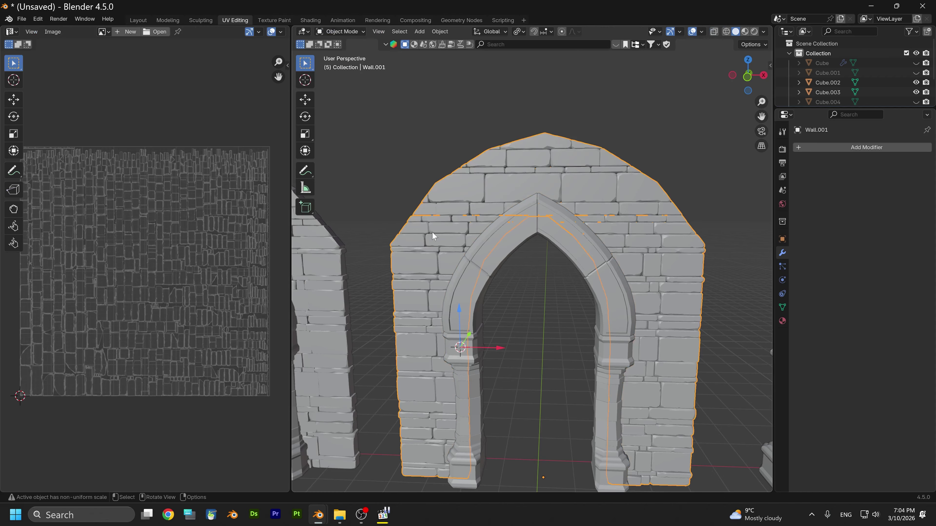
Add the low-poly arch Cube.003 to the wall selection, and select all UVs of both meshes in Edit Mode
left_click(461, 261, "shift")
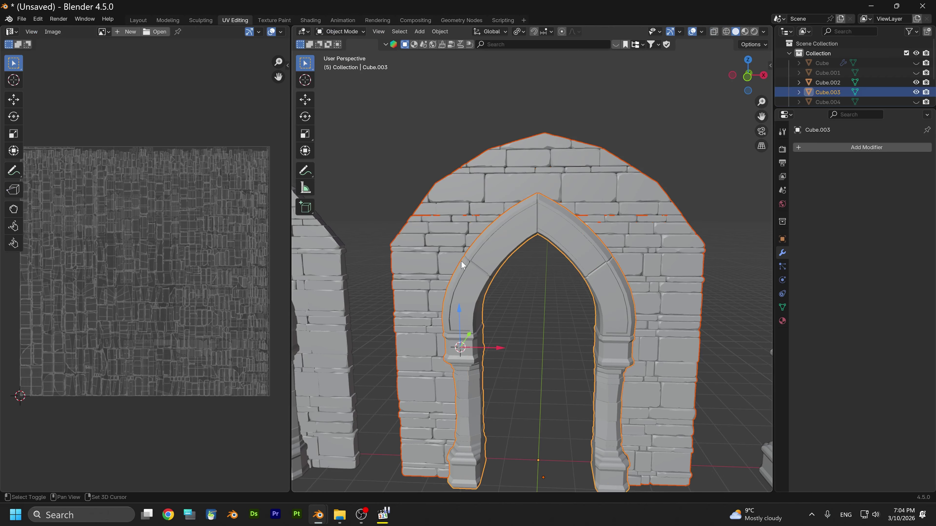
left_click(351, 33)
left_click(349, 53)
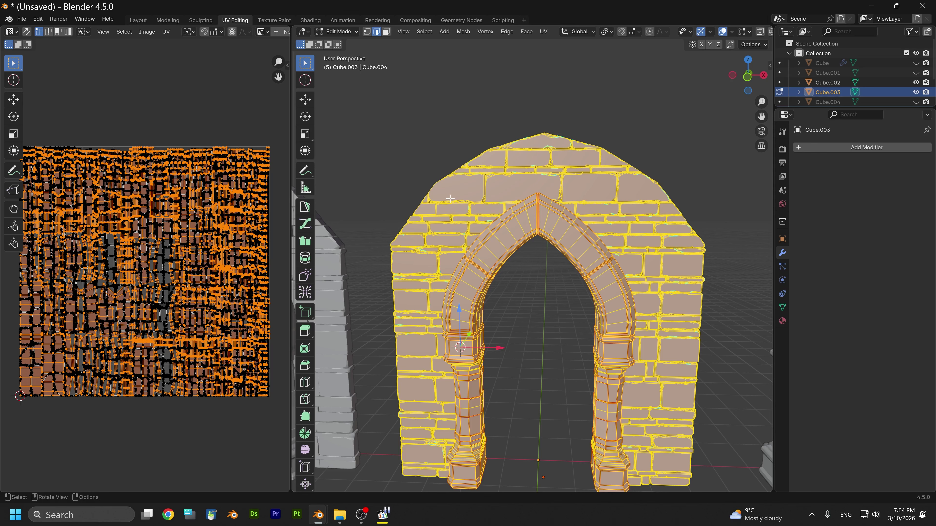
key("a")
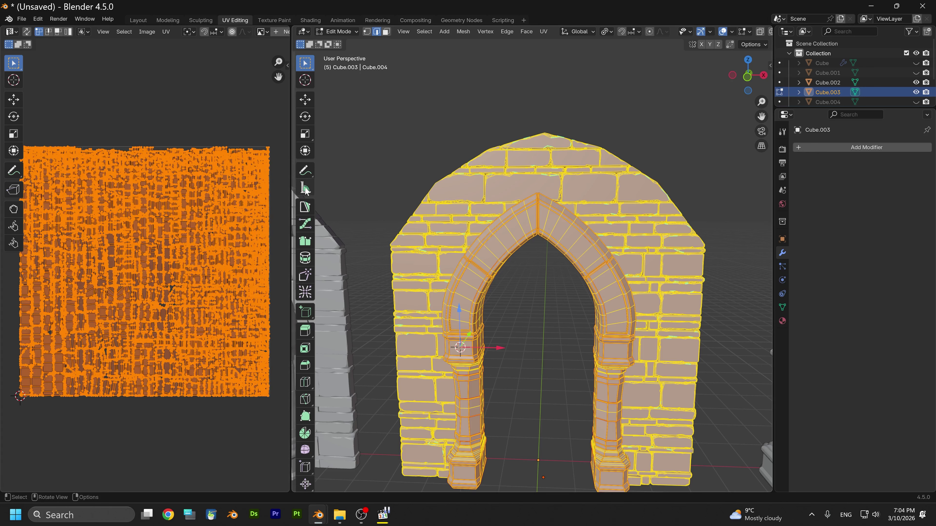
Set the texel density of the selected arch and wall UVs to 1.28 px/cm with Texel Density Checker
left_click(288, 65)
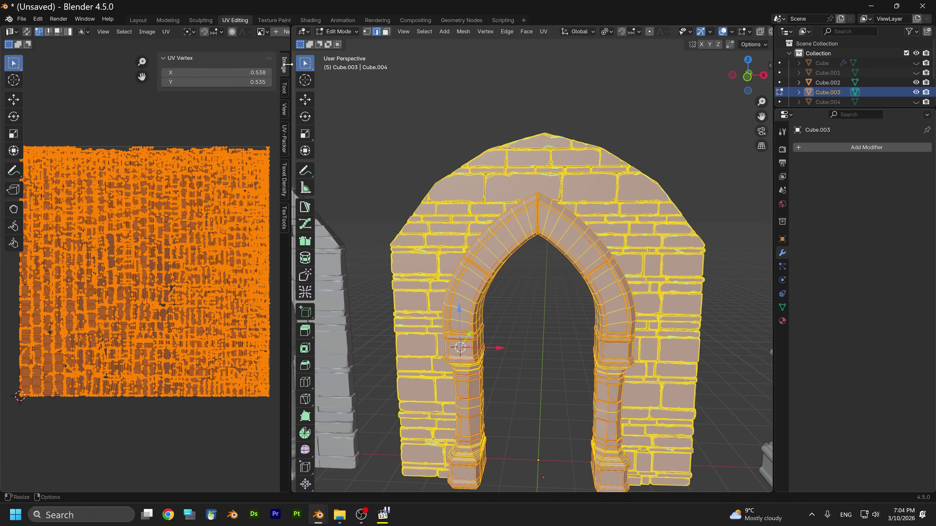
left_click(286, 171)
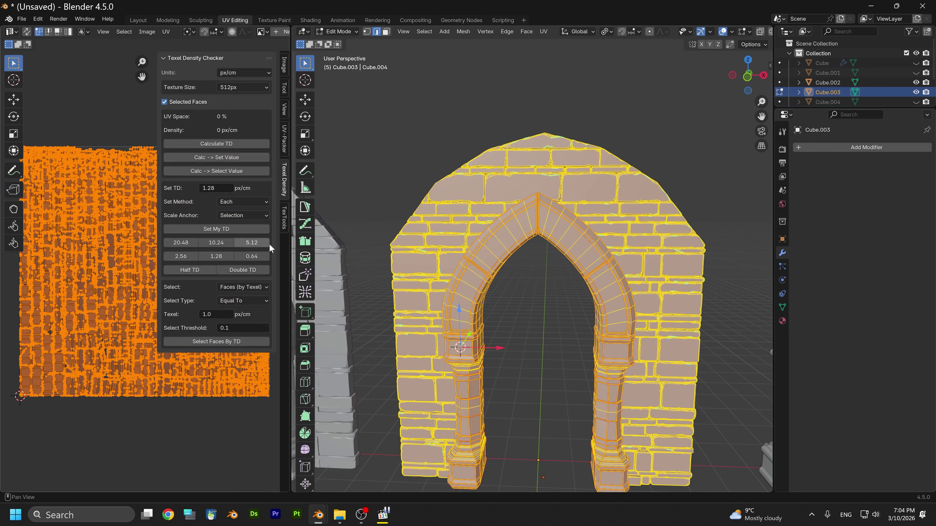
left_click(220, 229)
scroll(67, 322, "down", 5)
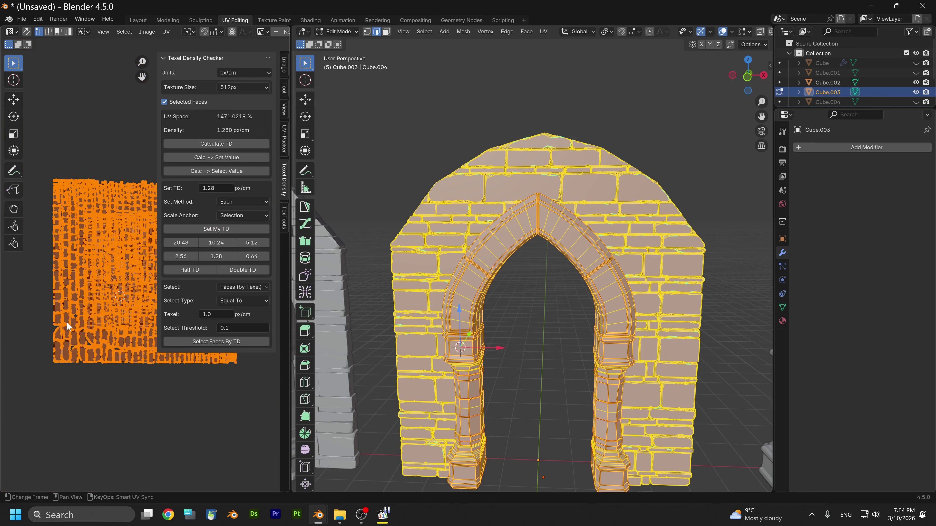
scroll(67, 322, "up", 5)
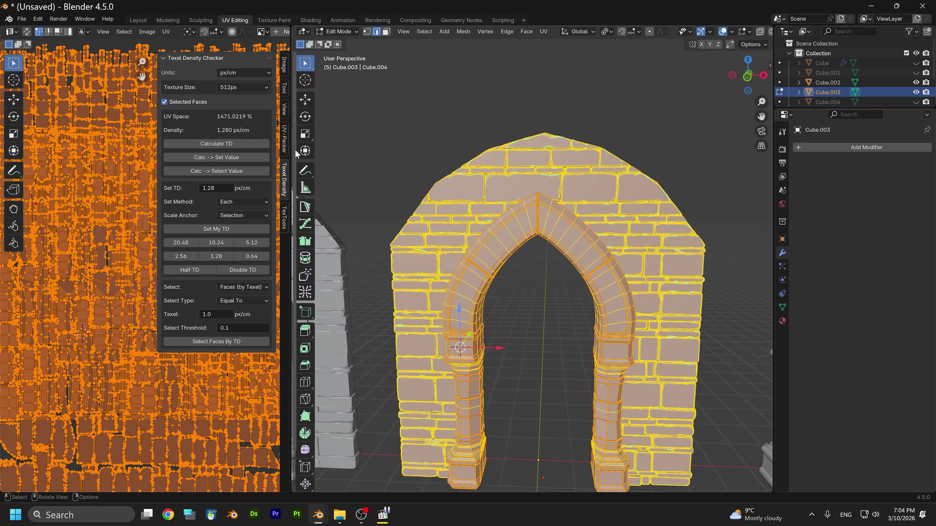
Pack the selected arch and wall UVs together with UV-Packer, using the Selection option and a pre-rotation of 0
left_click(283, 142)
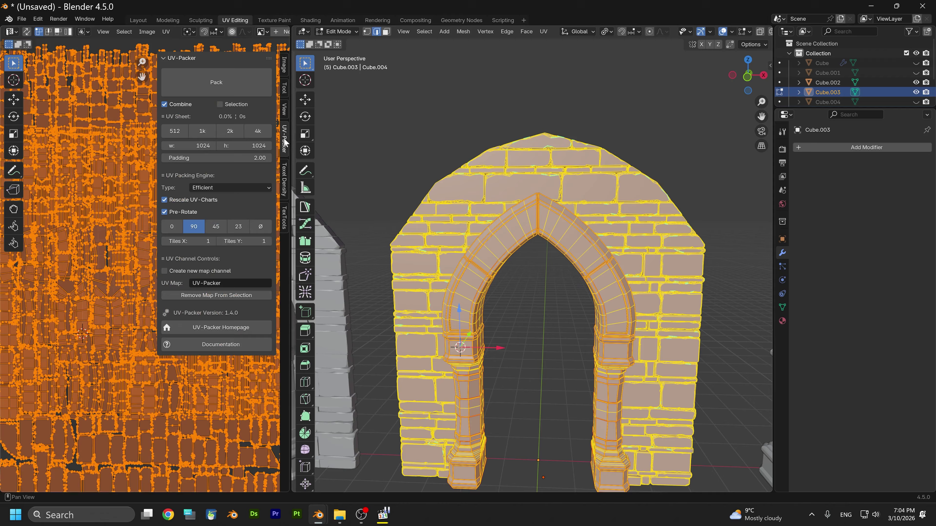
left_click(173, 230)
left_click(208, 81)
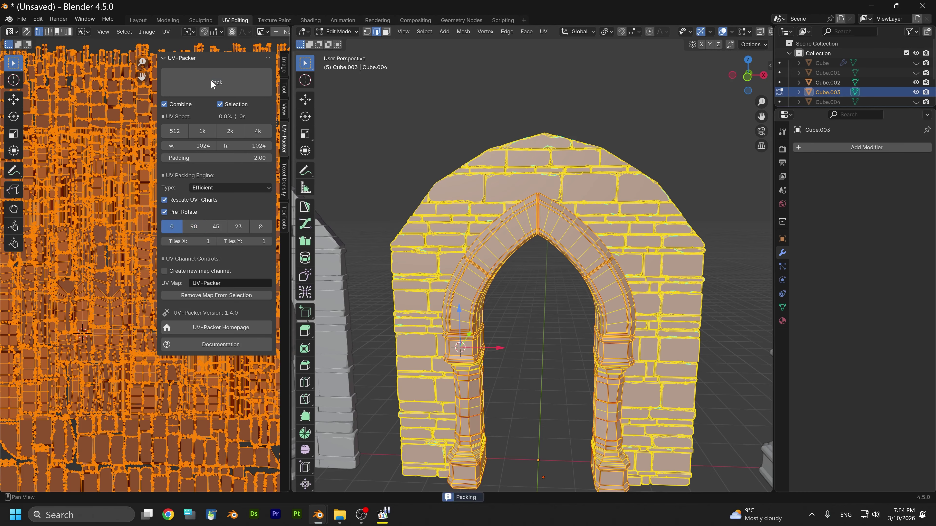
scroll(85, 322, "up", 5)
scroll(77, 330, "down", 4)
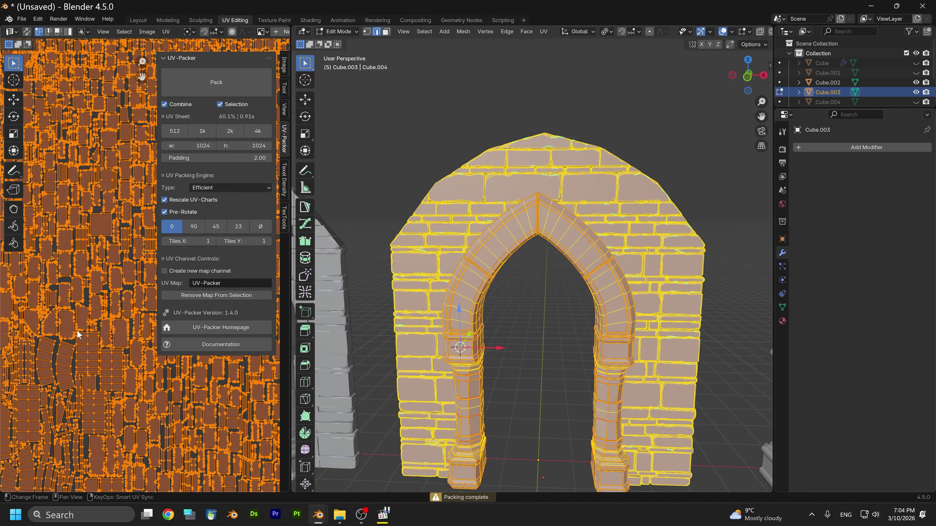
scroll(76, 330, "up", 5)
scroll(76, 330, "down", 3)
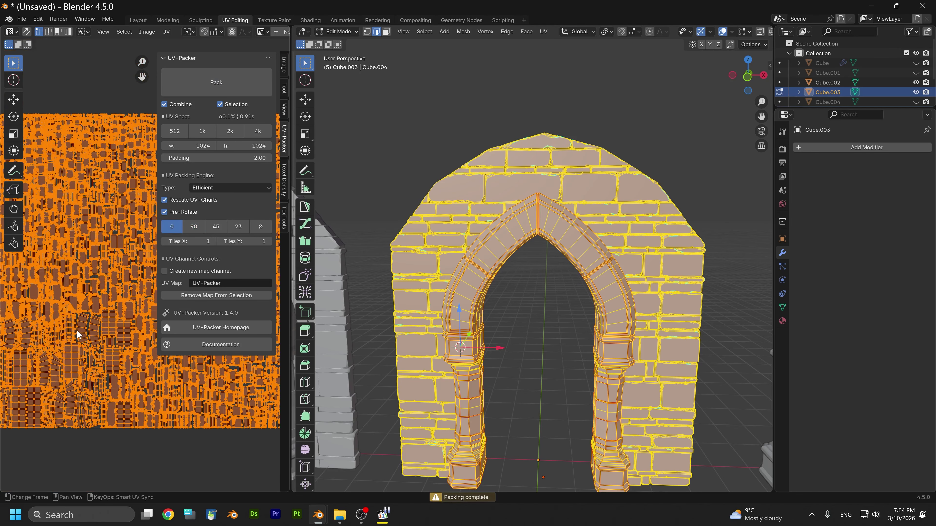
scroll(92, 398, "up", 2)
scroll(85, 389, "down", 3)
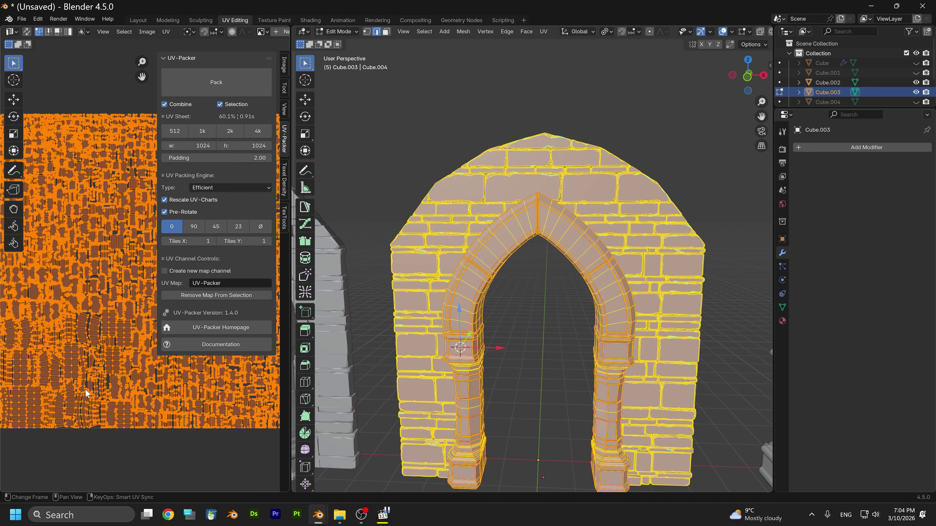
Examine the packed UV islands of the arch and wall for spacing and coverage of the UV tile
scroll(130, 151, "up", 1)
left_click(168, 61)
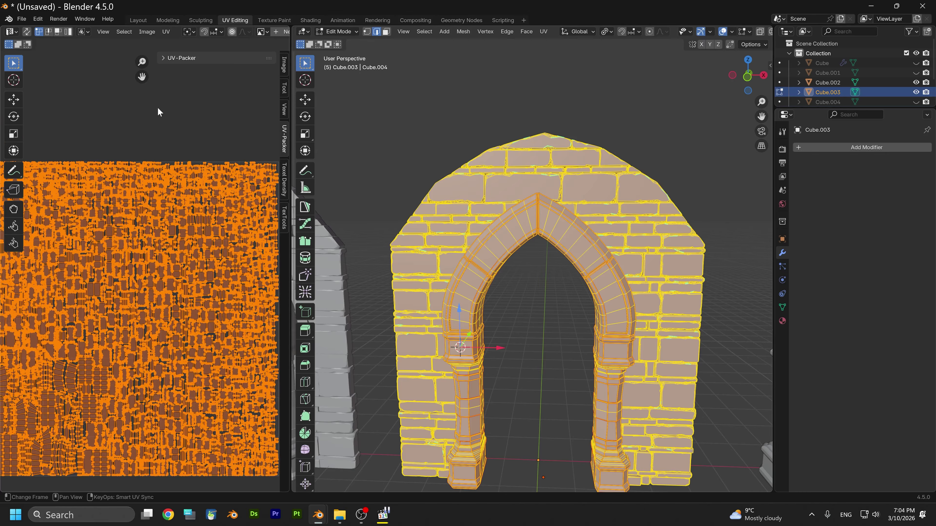
scroll(146, 274, "down", 2)
middle_click_drag(176, 282, 195, 237)
scroll(178, 255, "up", 5)
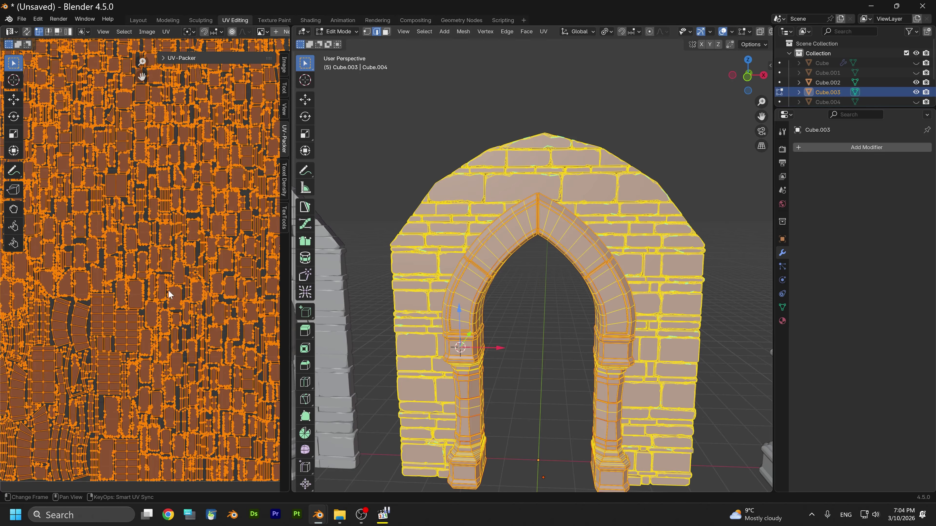
scroll(80, 300, "down", 5)
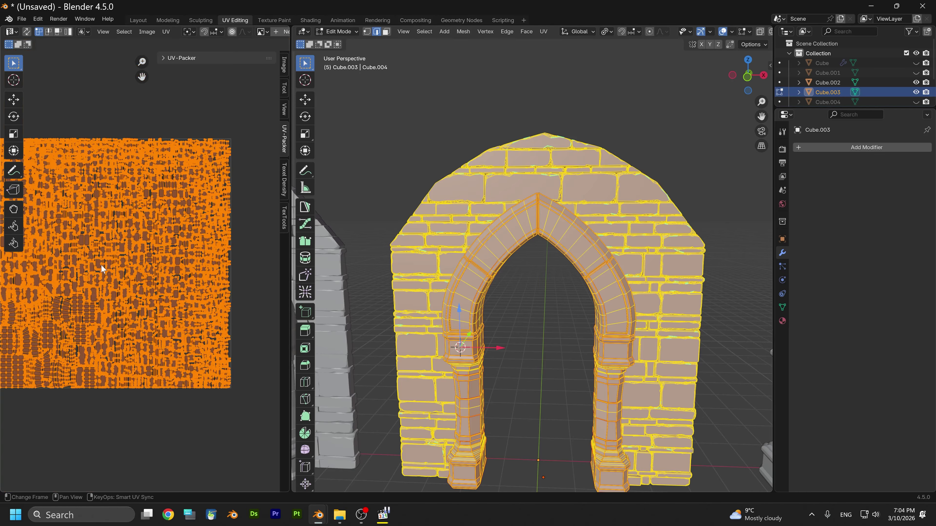
mouse_move(139, 252)
middle_mouse_down()
mouse_move(182, 256)
mouse_move(153, 259)
middle_mouse_up()
scroll(133, 267, "up", 5)
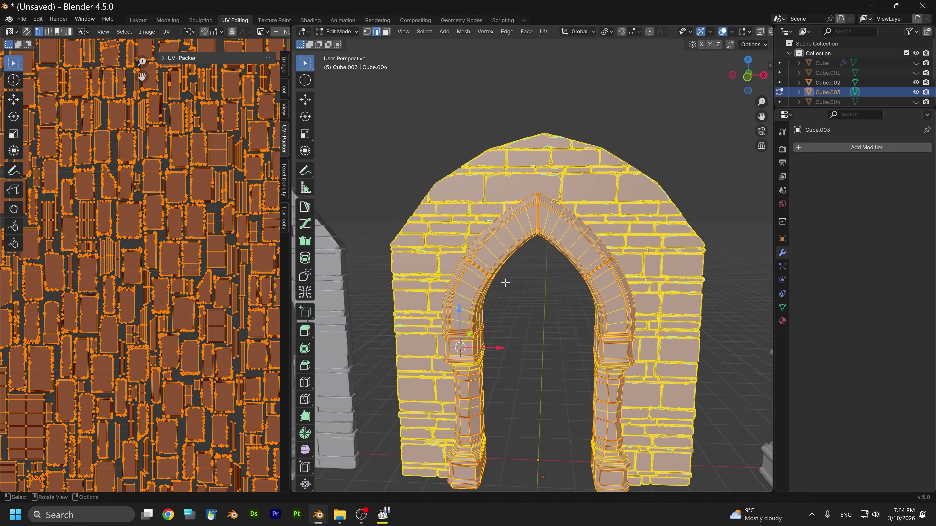
scroll(505, 283, "down", 2)
scroll(503, 290, "up", 1)
mouse_move(541, 287)
middle_mouse_down("shift")
mouse_move(521, 286)
mouse_move(538, 272)
middle_mouse_up("shift")
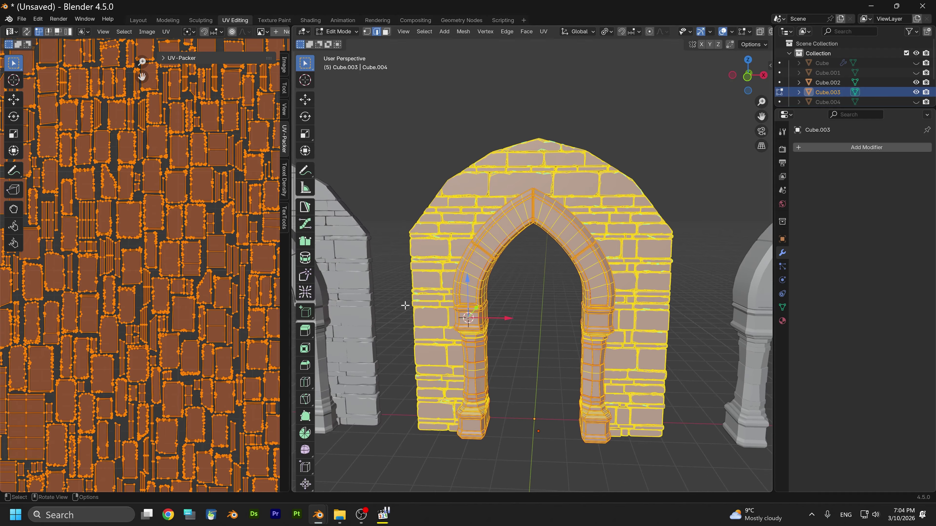
scroll(211, 314, "down", 5)
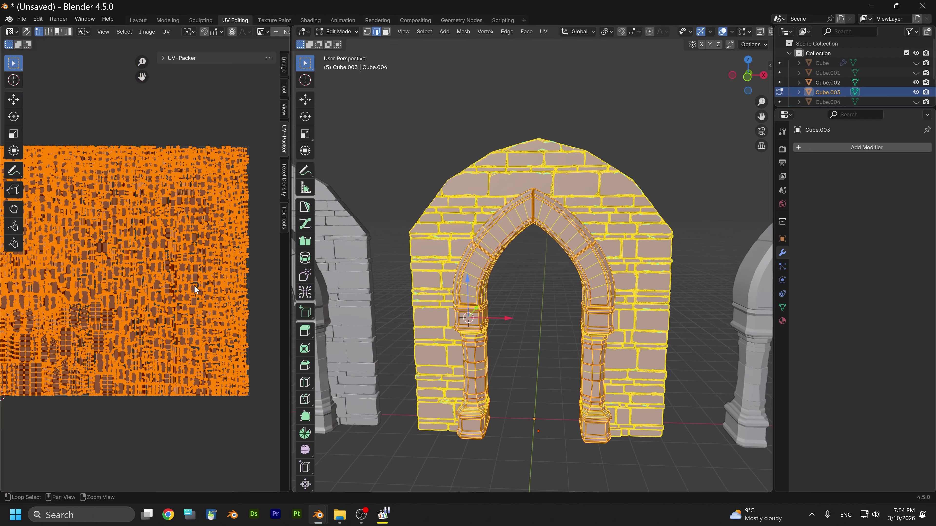
scroll(240, 248, "down", 2)
scroll(240, 249, "up", 2)
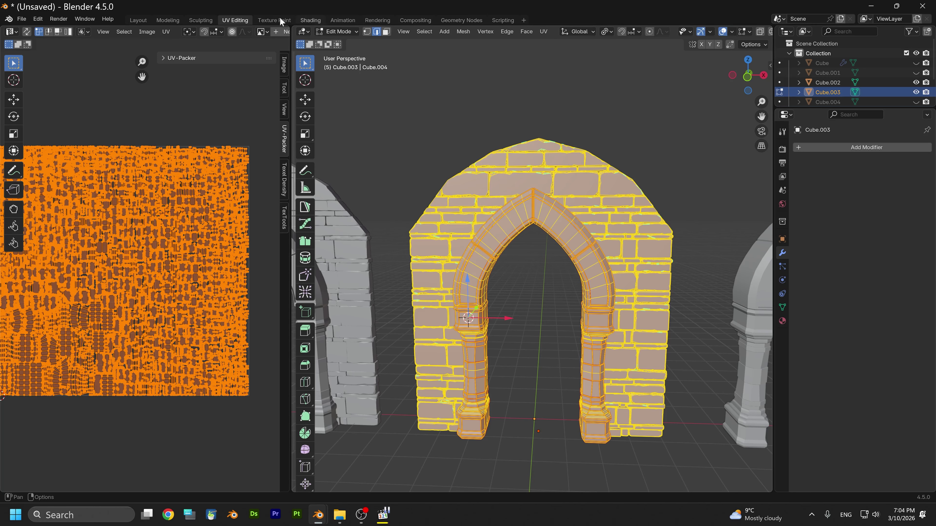
In the Layout workspace, create a new material on the low-poly arch Cube.003 and name it ArchWall
left_click(138, 20)
scroll(302, 213, "down", 2)
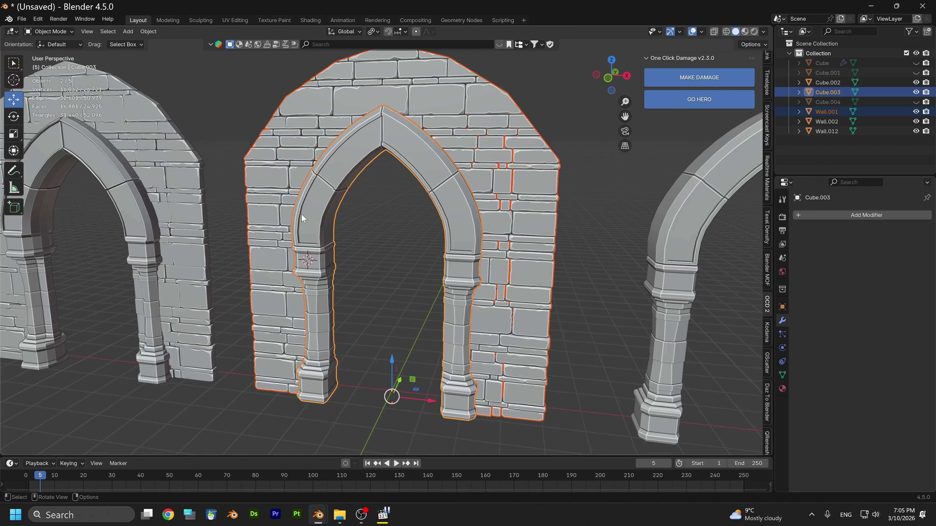
middle_click_drag(299, 214, 284, 247, "shift")
left_click(304, 217)
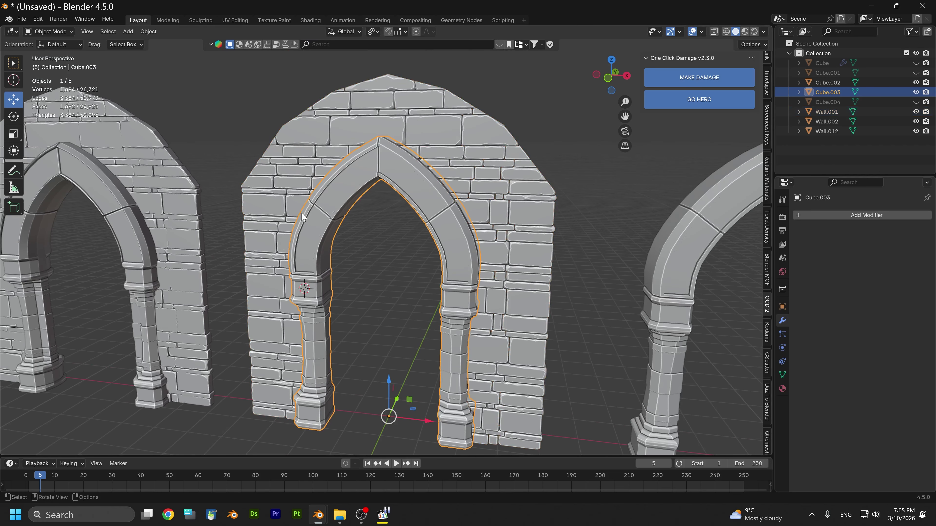
left_click(782, 389)
left_click(799, 256)
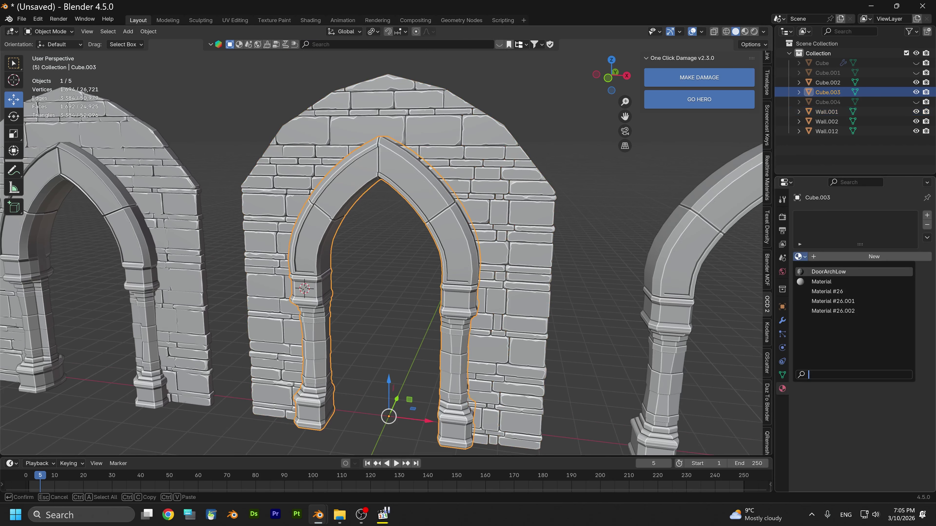
left_click(800, 256)
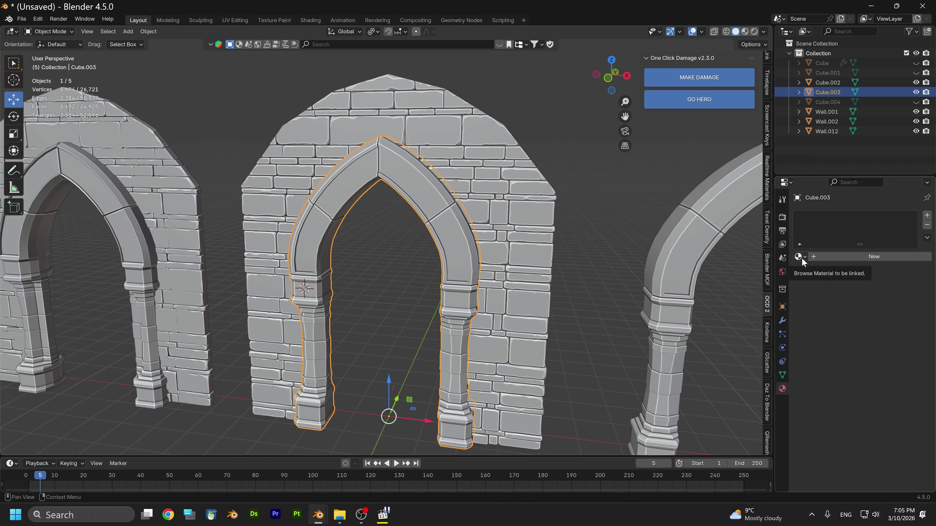
left_click(831, 259)
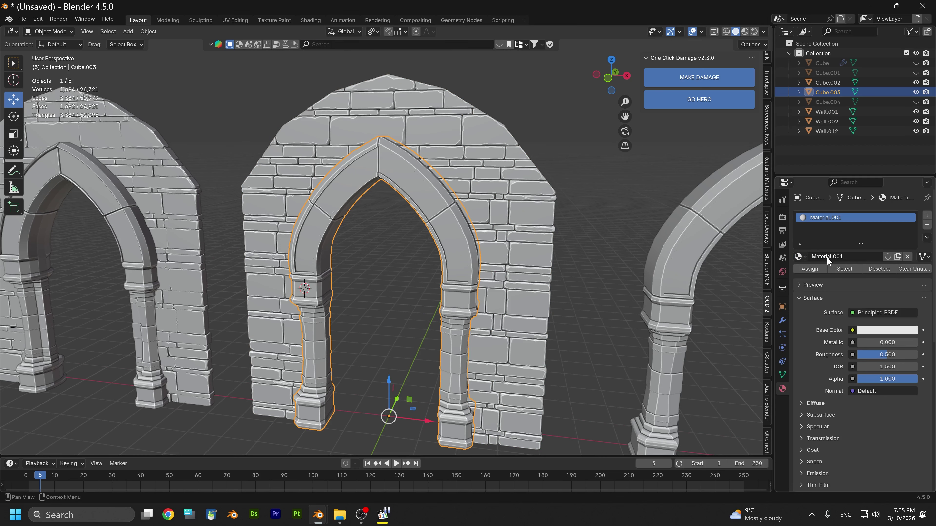
double_click(846, 220)
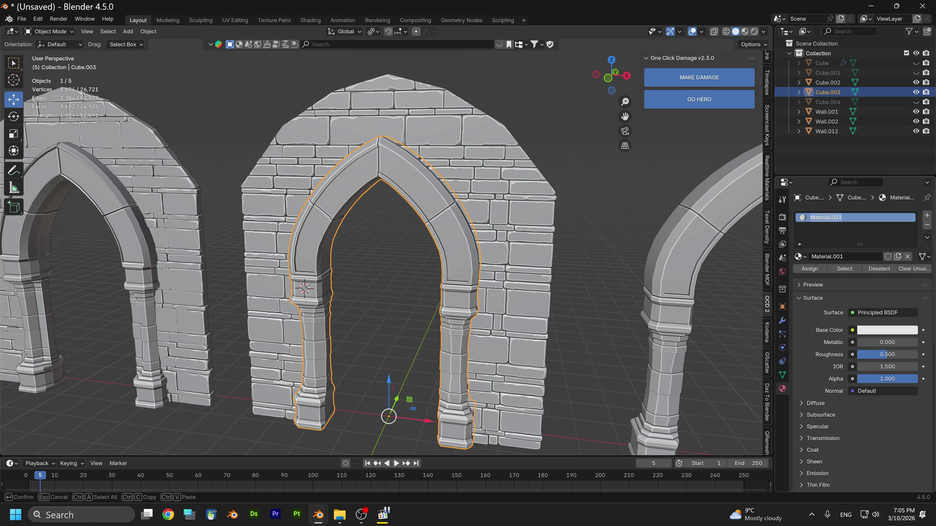
type("ArchWall")
key("Return")
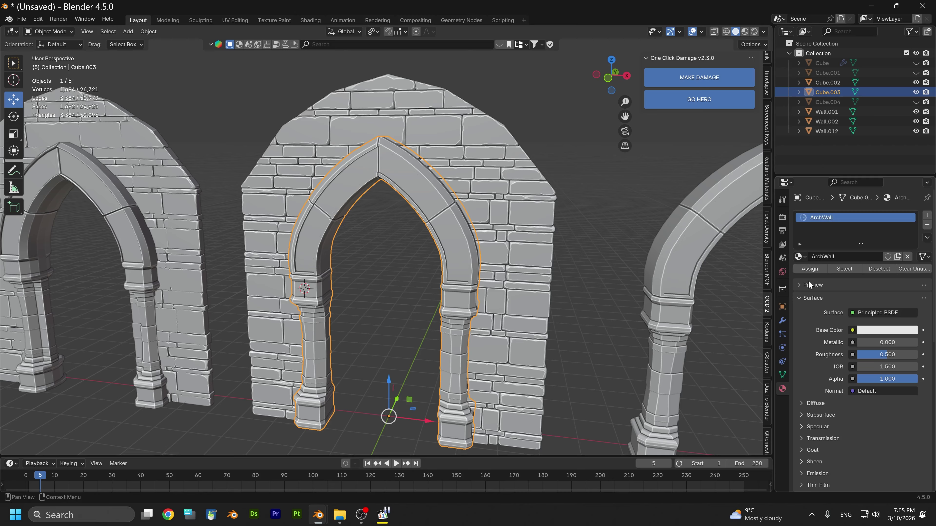
Link a new 4096 × 4096 px image texture of generated type UV Grid to ArchWall's base color
left_click(853, 330)
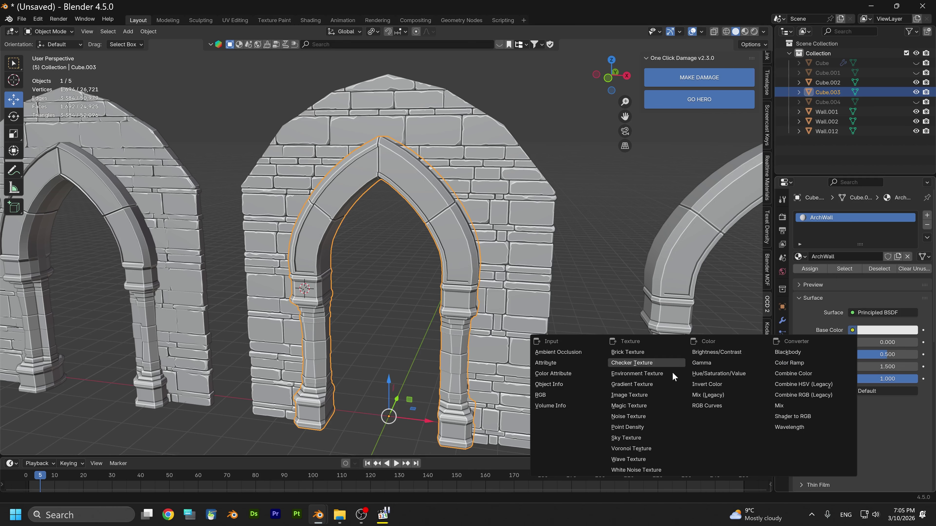
left_click(642, 396)
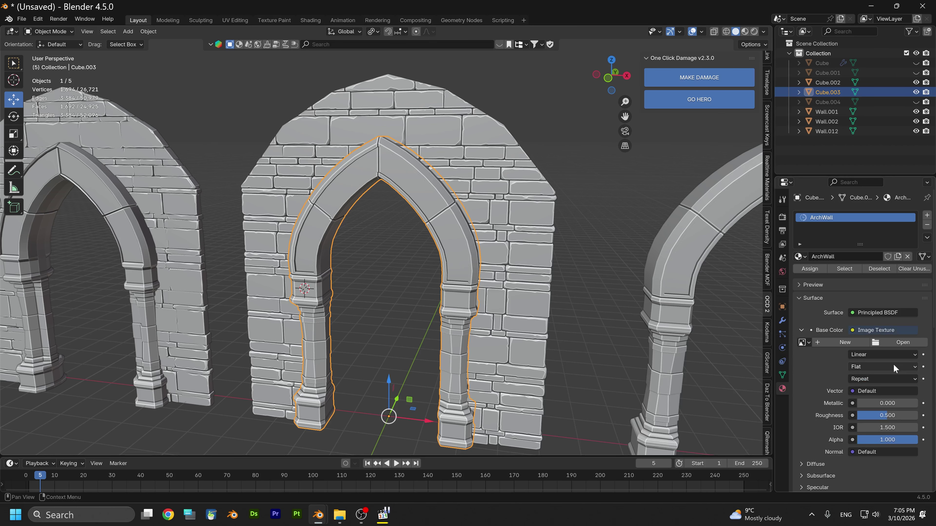
left_click(836, 343)
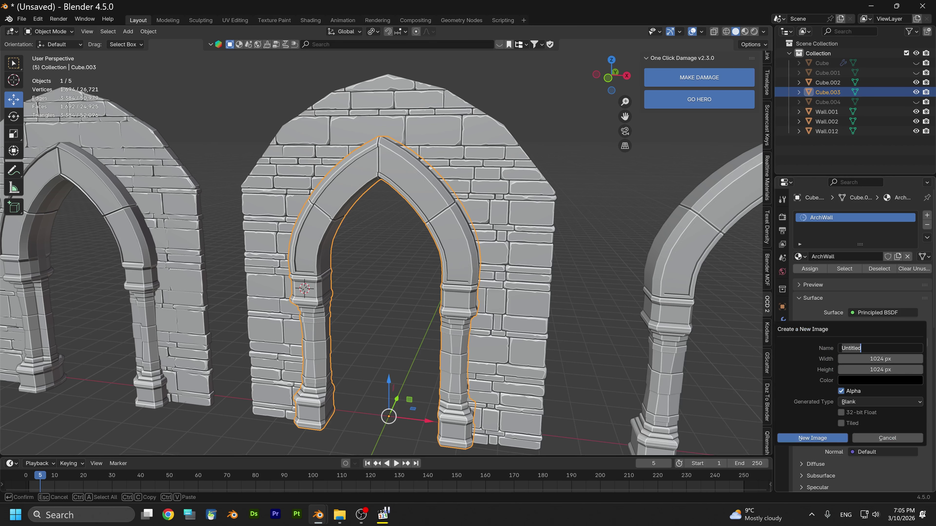
left_click(879, 360)
type("4096")
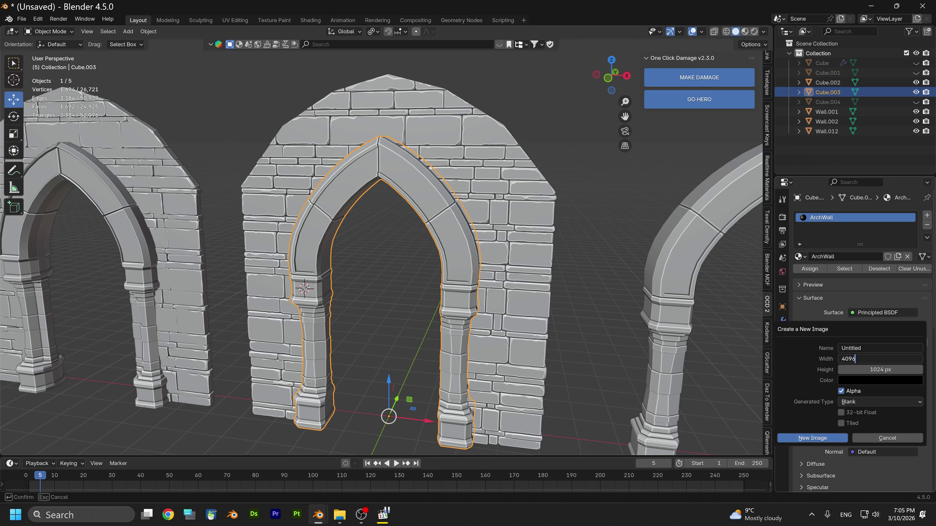
key("Return")
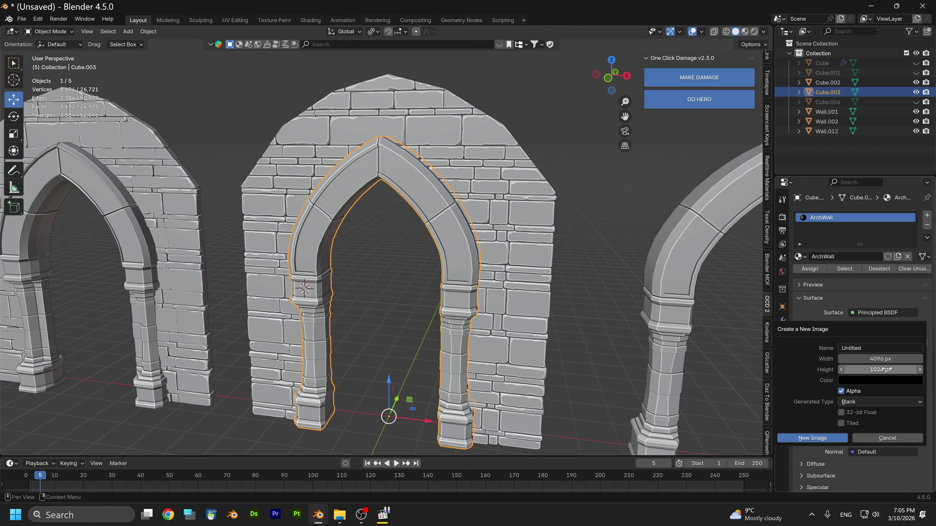
left_click(880, 369)
type("4096")
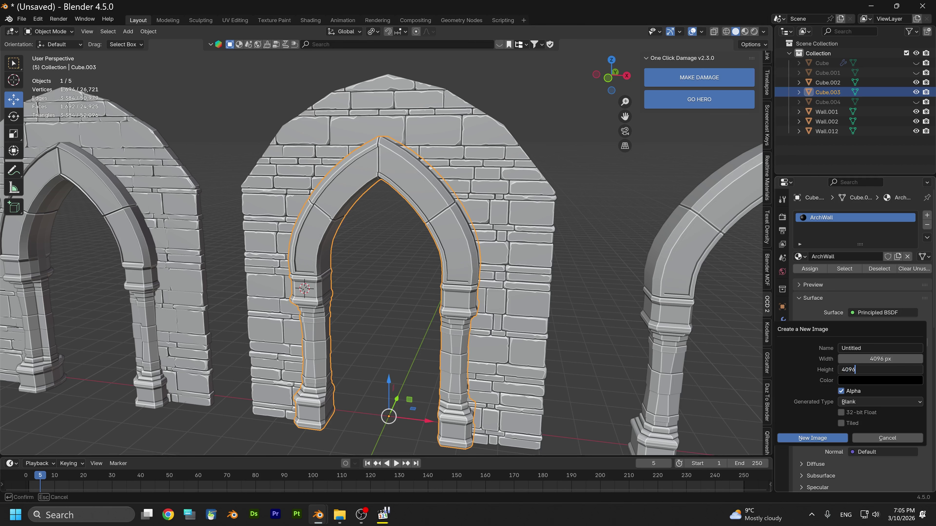
key("Return")
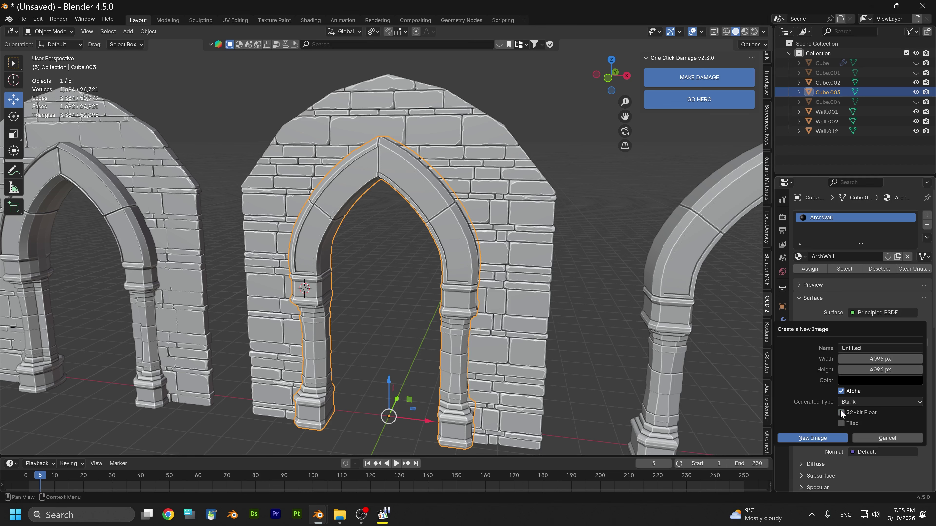
left_click(870, 402)
left_click(861, 422)
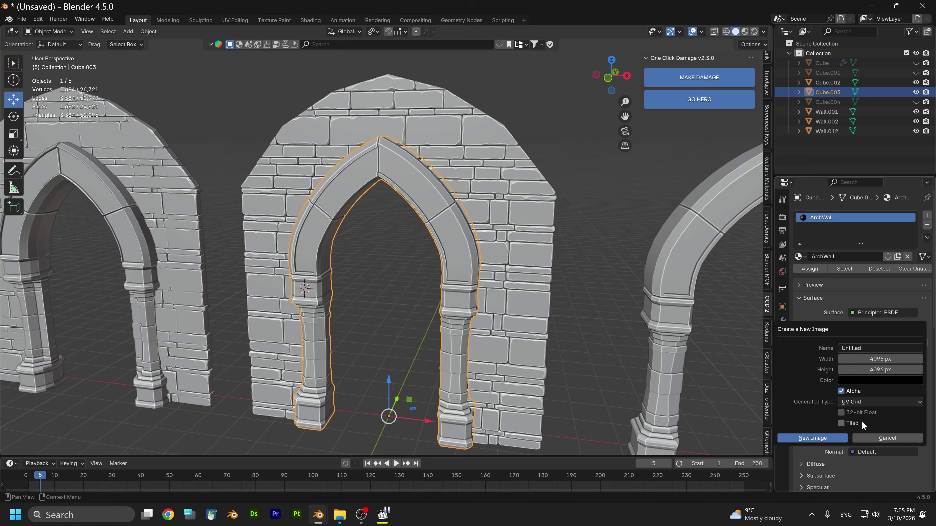
left_click(815, 438)
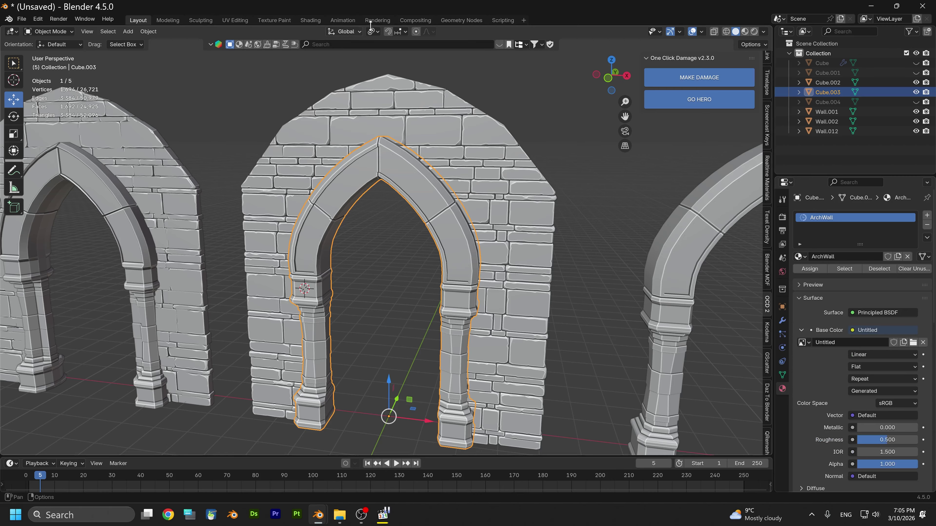
In the UV Editing workspace, return to Object Mode and join the brick wall Wall.001 into the arch Cube.003
left_click(243, 22)
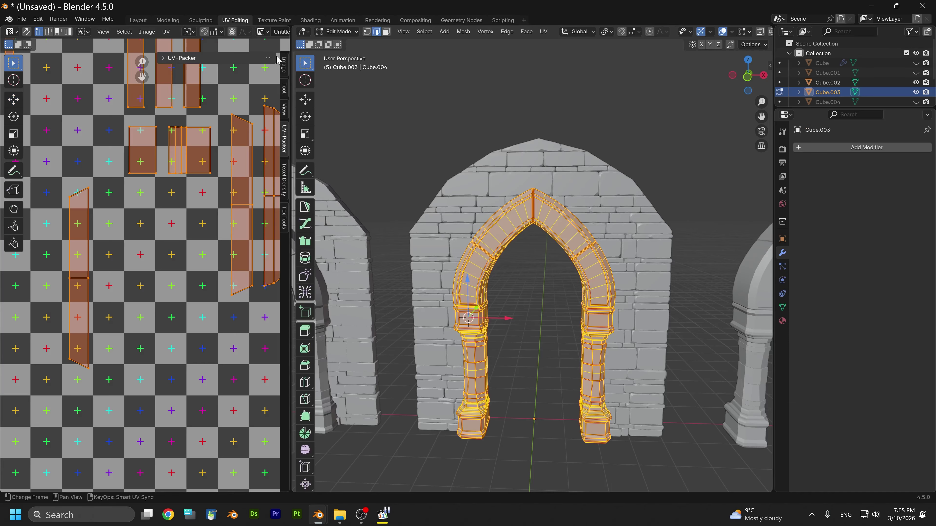
scroll(146, 302, "down", 8)
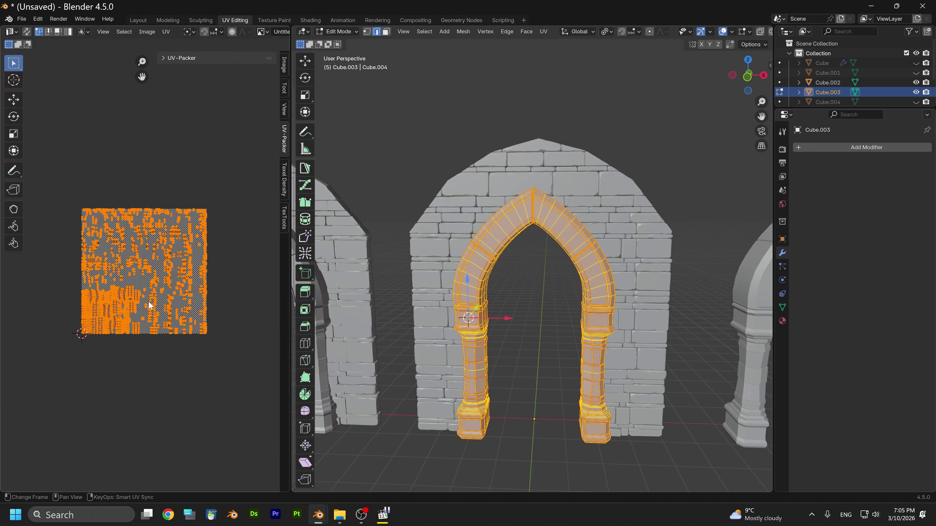
scroll(191, 300, "up", 2)
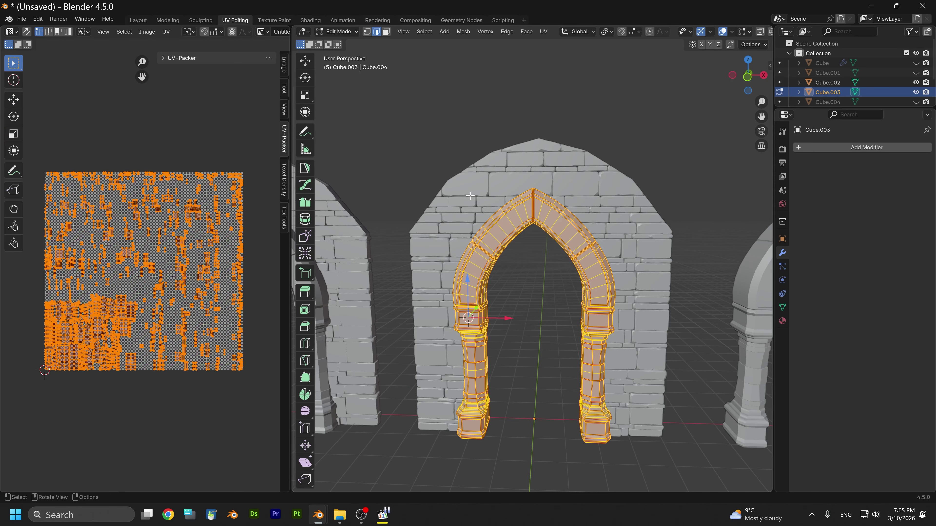
scroll(494, 266, "down", 2)
left_click(349, 32)
left_click(350, 46)
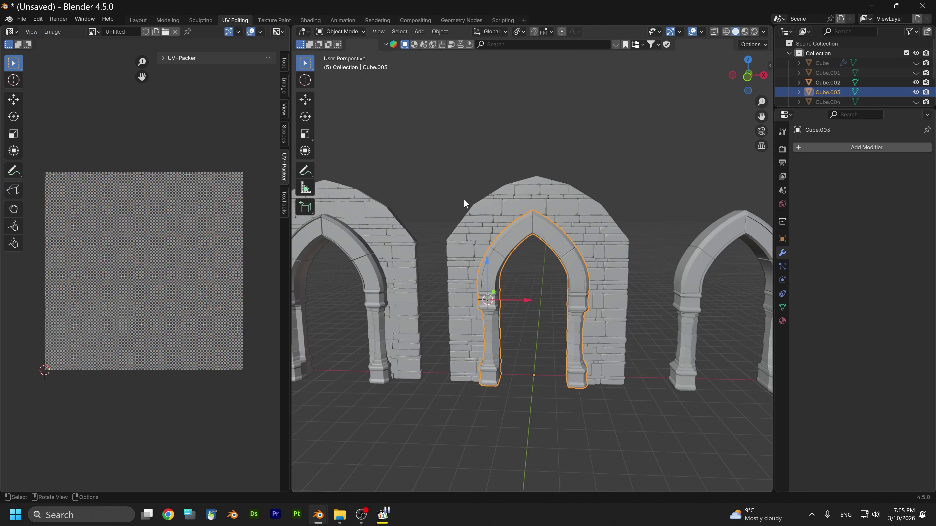
left_click(477, 230)
left_click(493, 251, "shift")
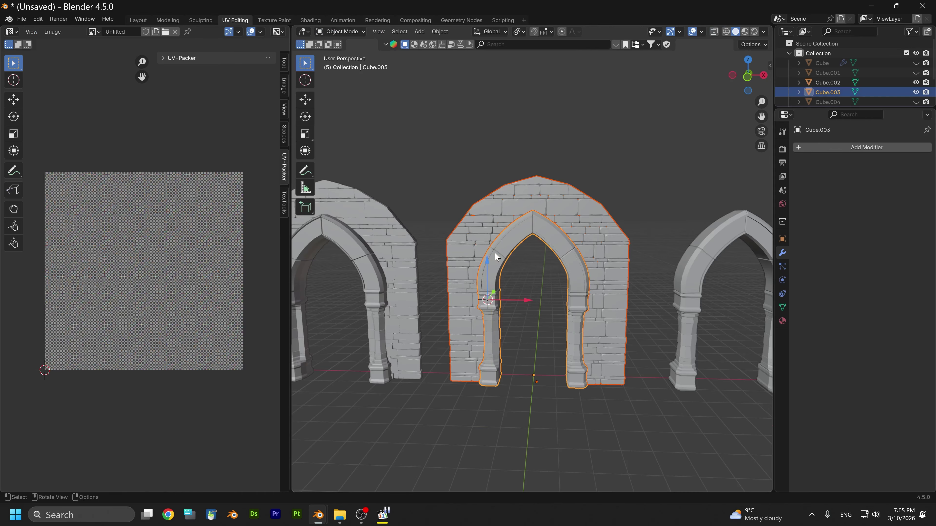
right_click(494, 252)
left_click(439, 285)
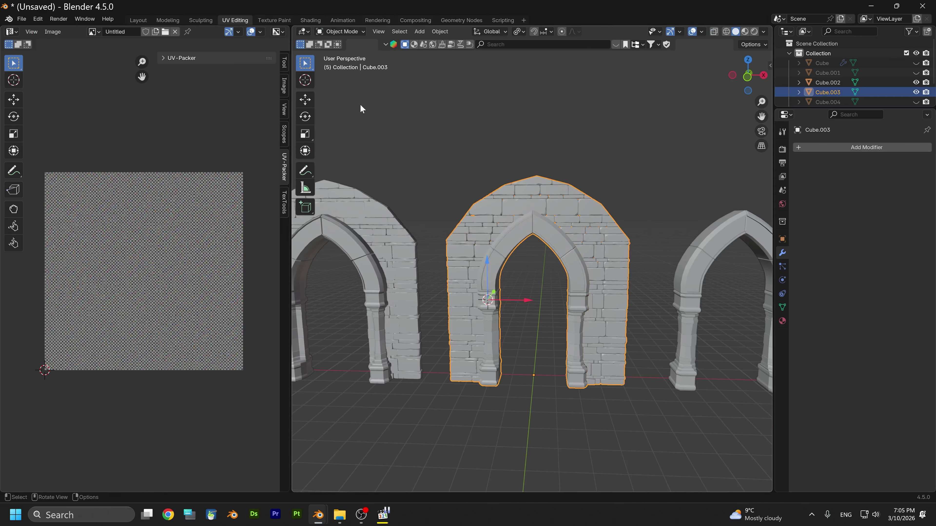
Enter Edit Mode on the joined arch and wall mesh, and examine its UV islands over the checker image
left_click(344, 32)
left_click(348, 55)
scroll(188, 292, "up", 5)
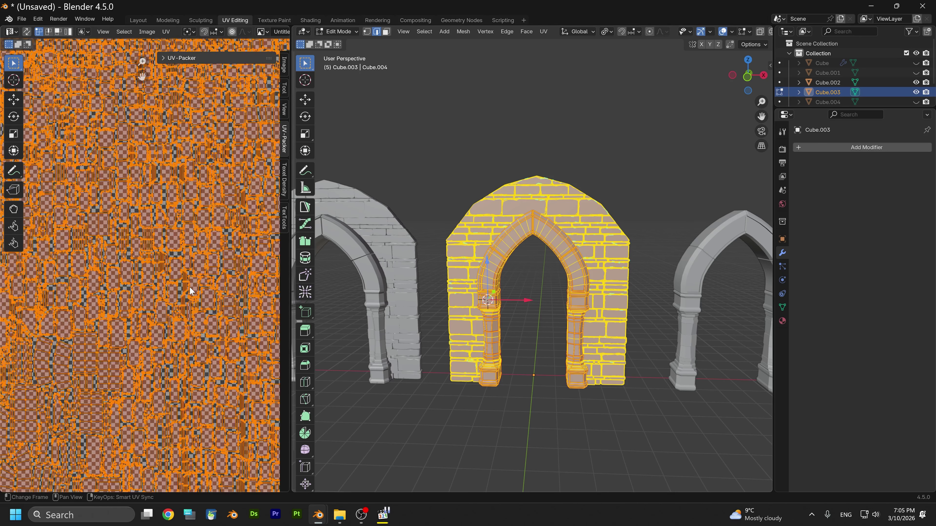
scroll(476, 314, "up", 3)
scroll(476, 314, "up", 1)
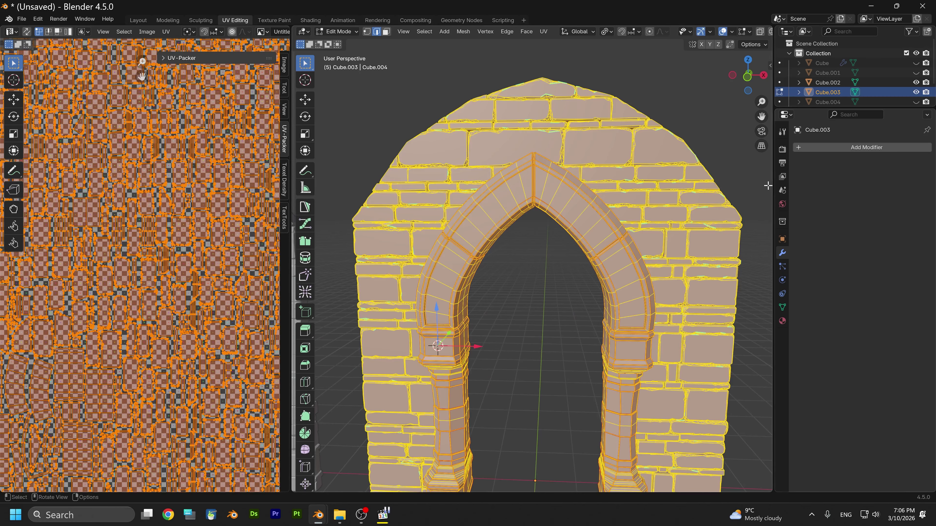
scroll(476, 314, "down", 2)
left_click(782, 163)
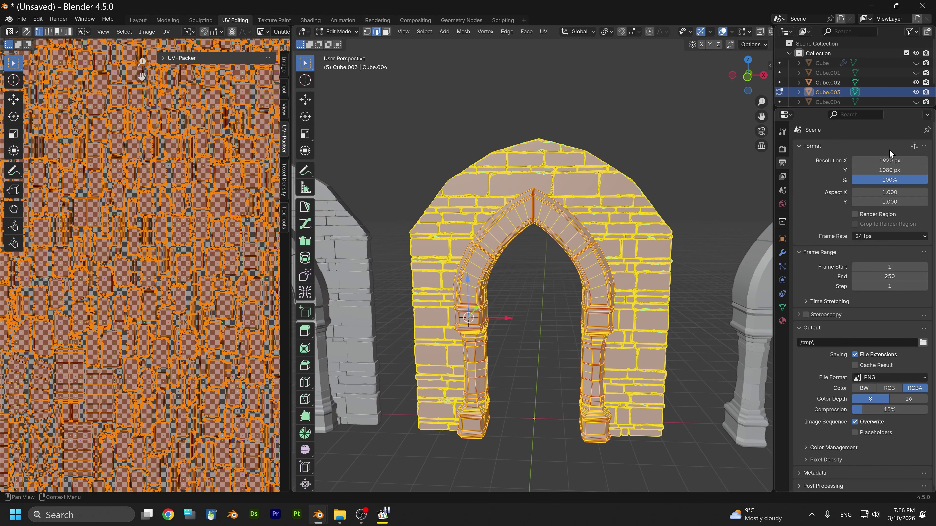
left_click(782, 177)
left_click(782, 163)
left_click(782, 321)
left_click(782, 176)
left_click(782, 191)
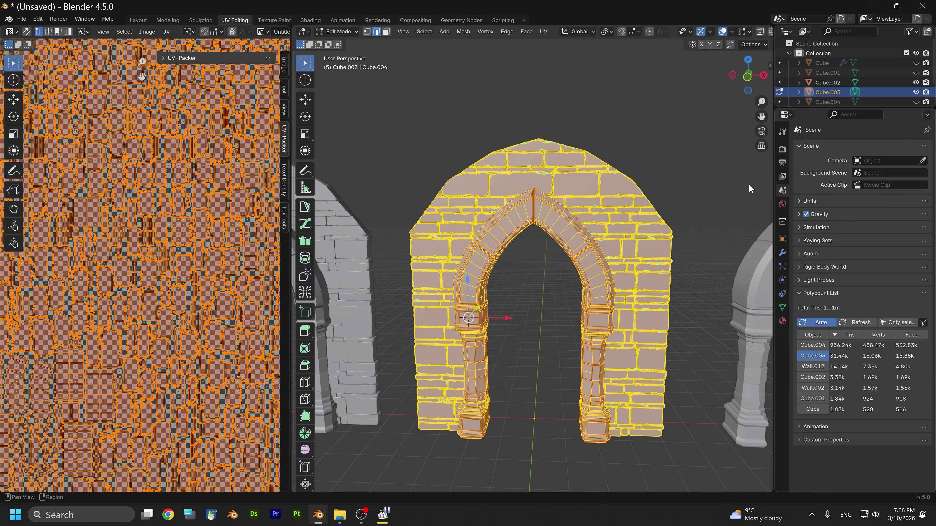
left_click(782, 177)
left_click_drag(639, 178, 701, 162)
left_click(781, 163)
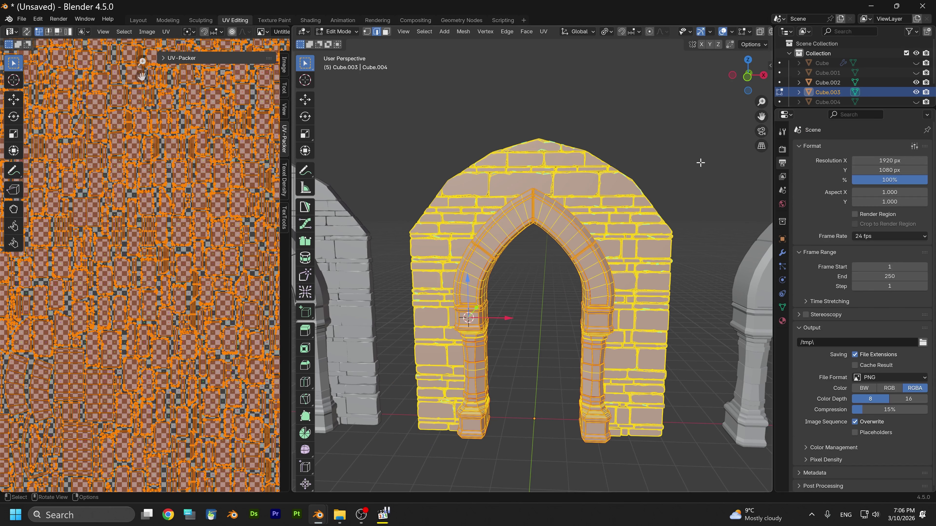
Widen the 3D viewport by narrowing the adjacent Outliner and Properties area
left_click_drag(770, 166, 837, 129)
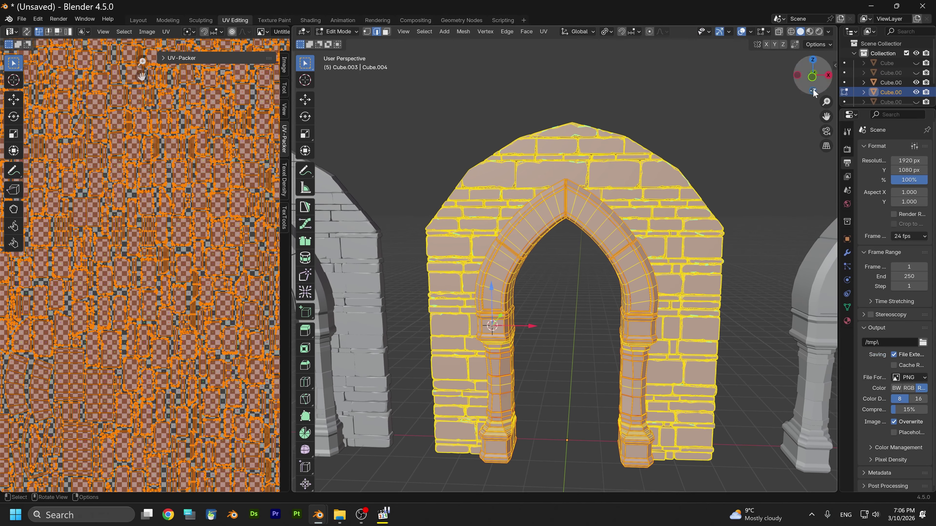
Switch the viewport to Material Preview shading and inspect the checker texture on the joined mesh in Object Mode and Edit Mode
left_click(810, 31)
scroll(491, 312, "up", 2)
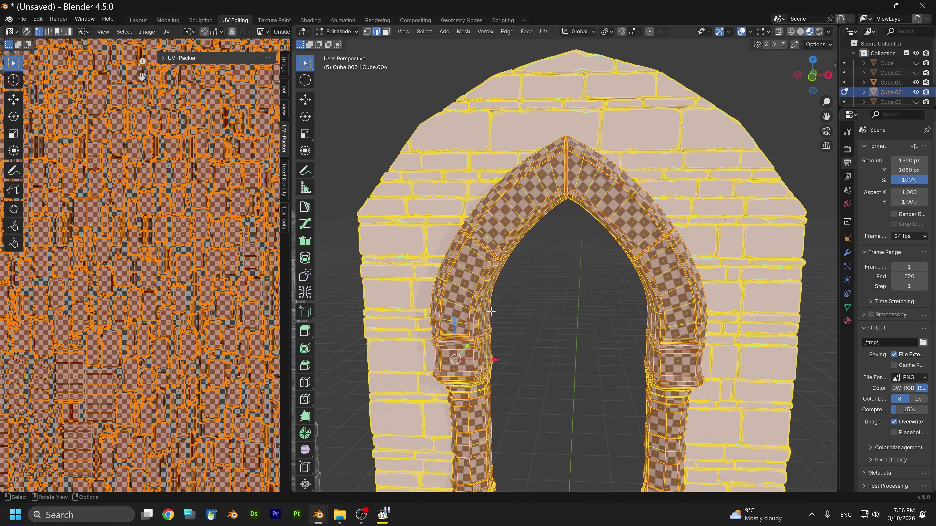
middle_click_drag(524, 274, 469, 220)
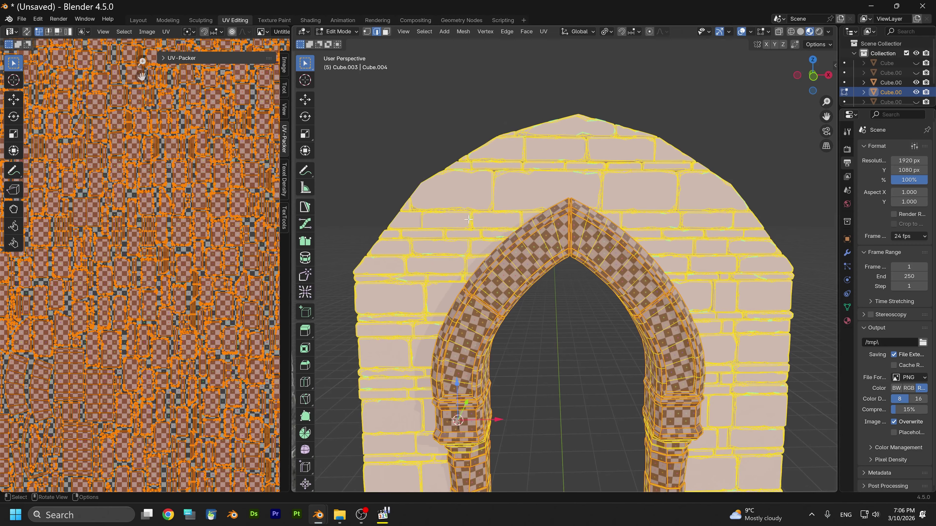
left_click(337, 32)
left_click(342, 43)
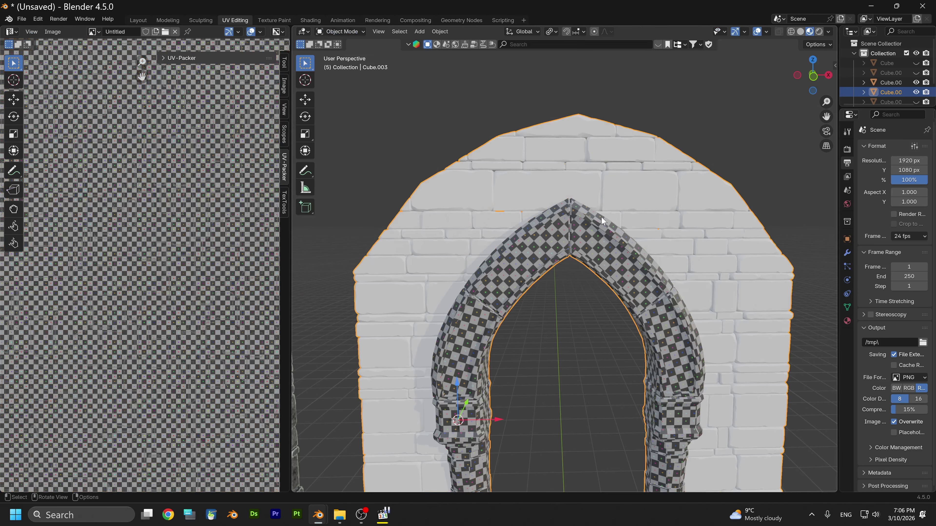
left_click(328, 32)
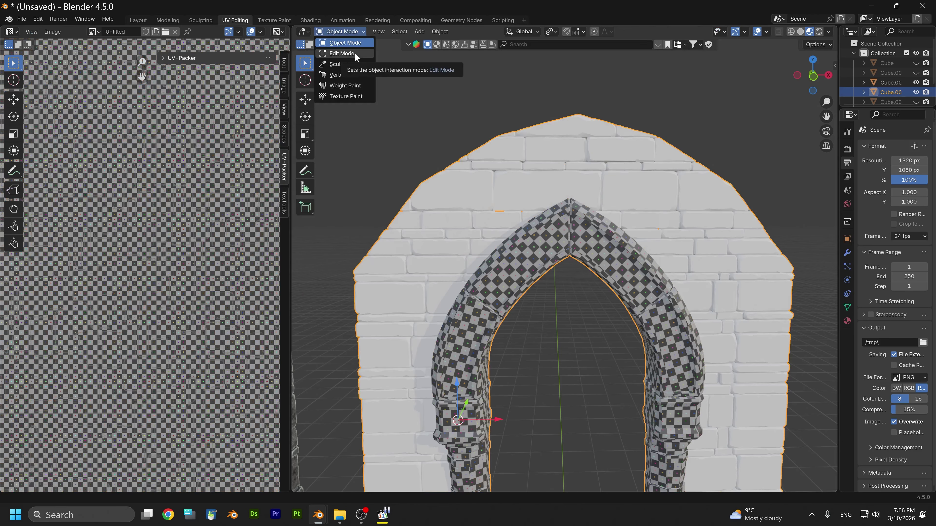
left_click(355, 52)
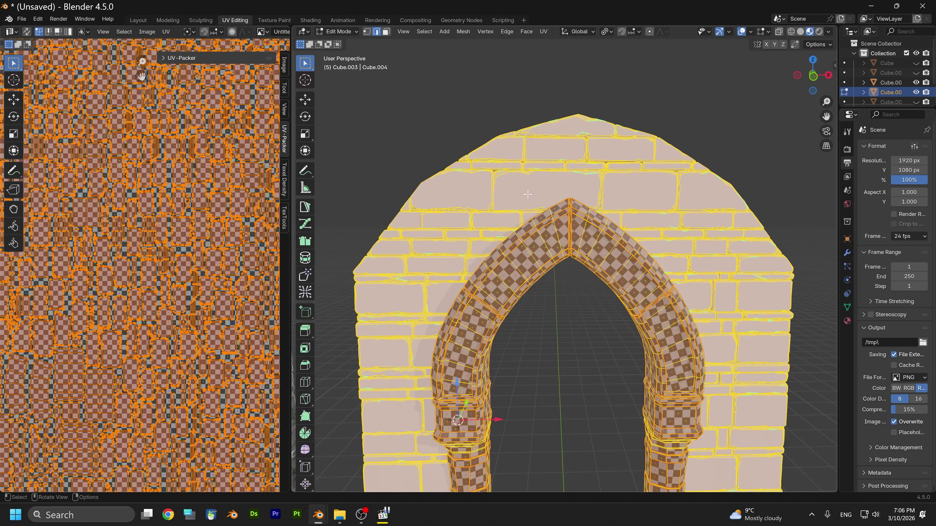
Assign the ArchWall material to all selected faces of the joined arch and wall mesh
left_click(847, 321)
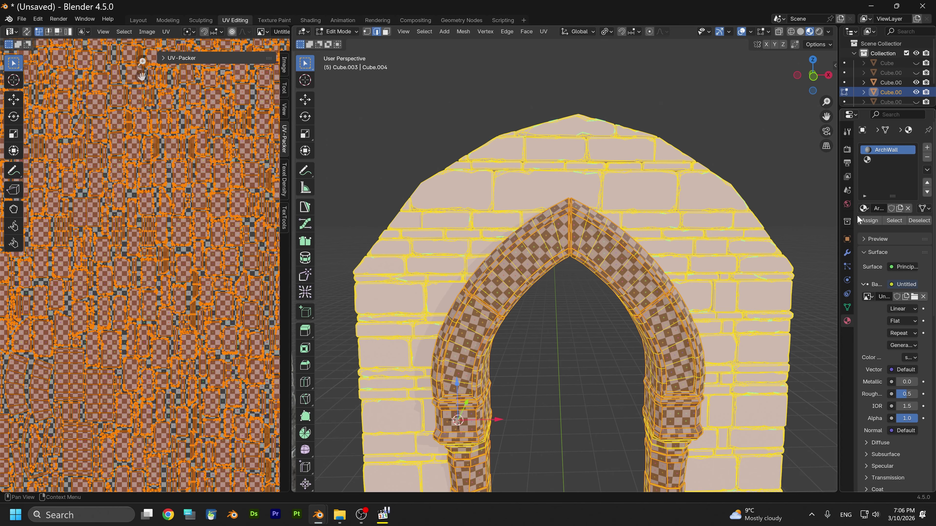
left_click(869, 220)
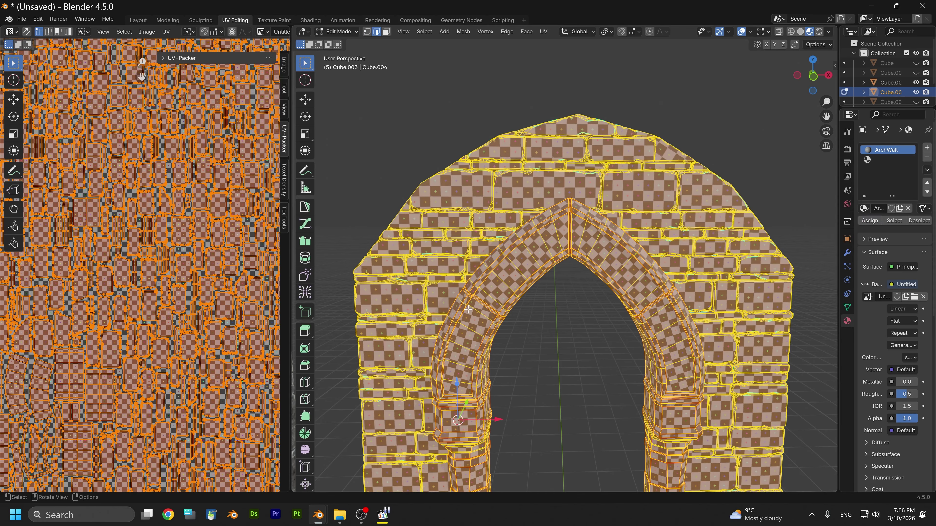
scroll(494, 314, "up", 1)
middle_click_drag(494, 313, 572, 239)
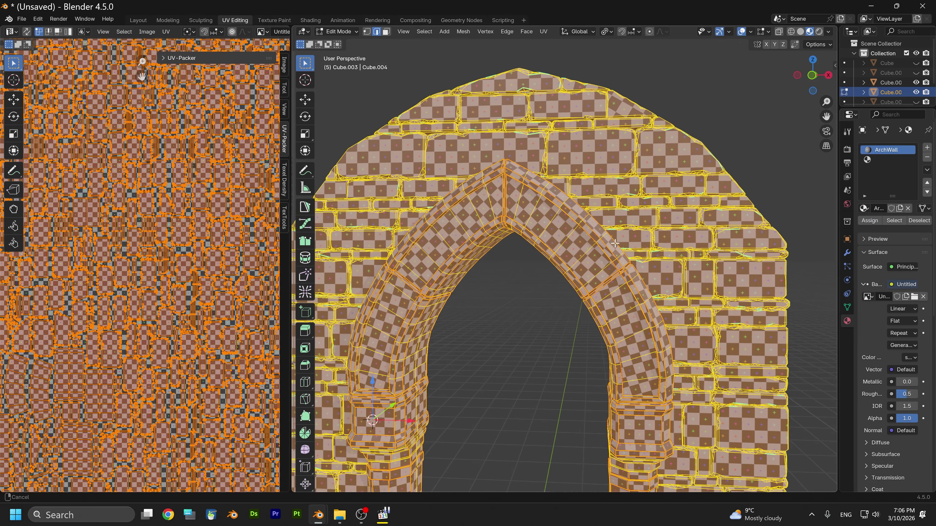
scroll(572, 240, "down", 1)
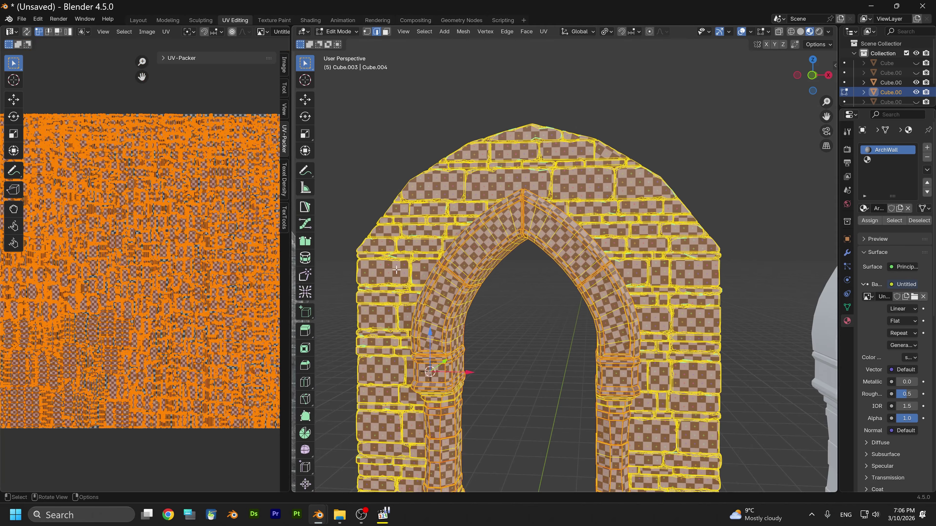
Set a uniform texel density of 1.28 px/cm on all selected UV islands and repack them with UV-Packer
left_click(285, 177)
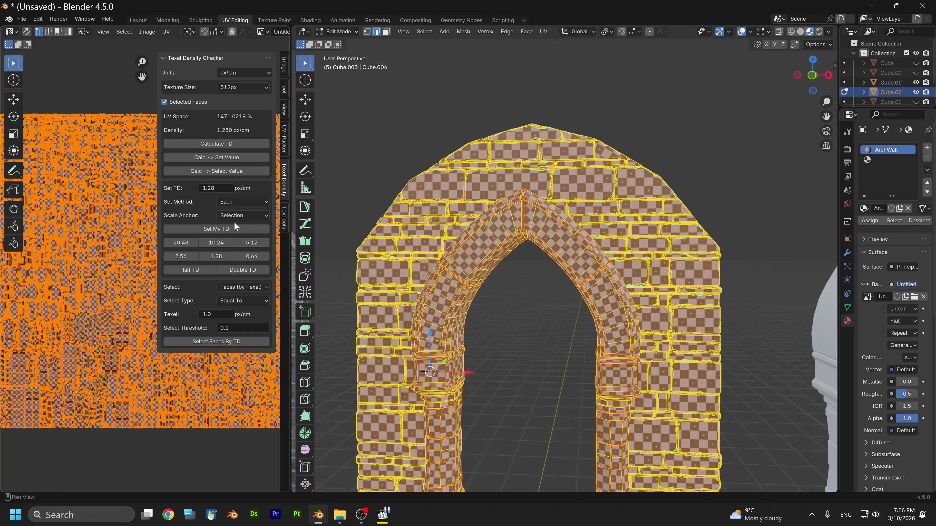
left_click(212, 230)
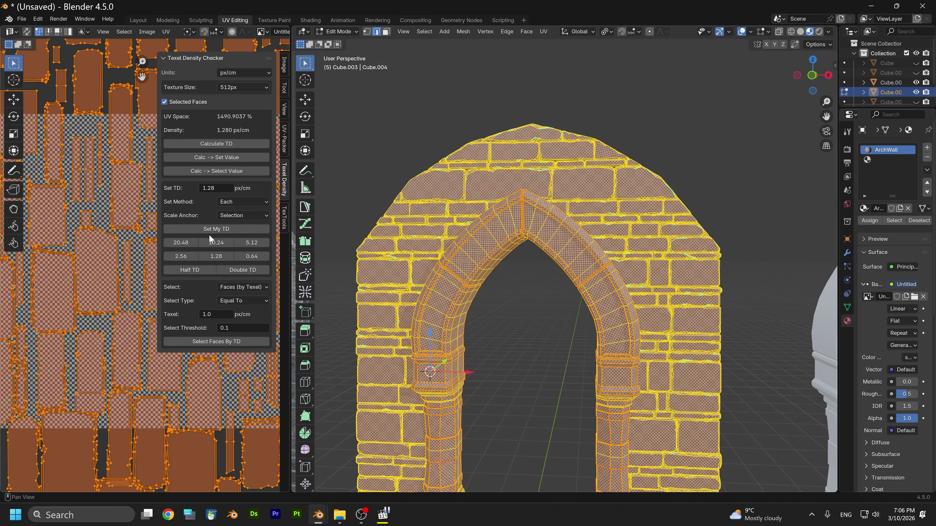
left_click(285, 149)
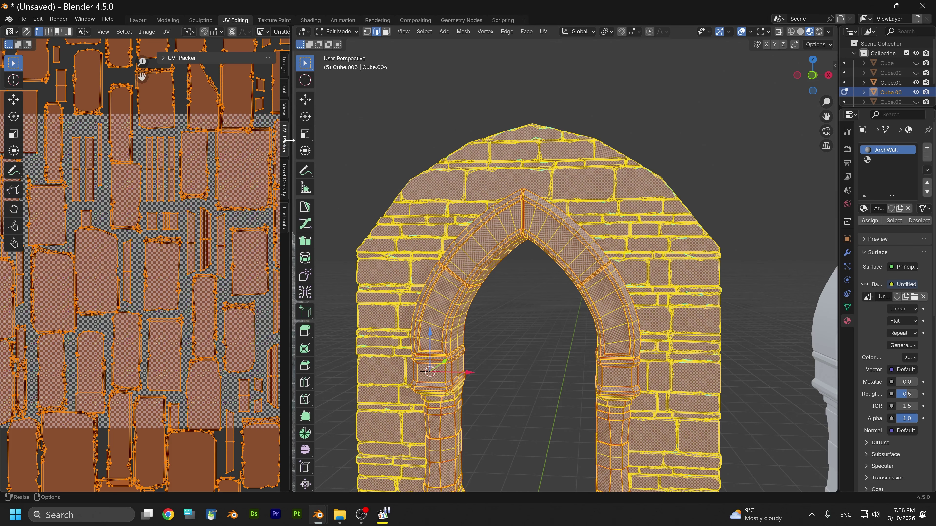
left_click(163, 58)
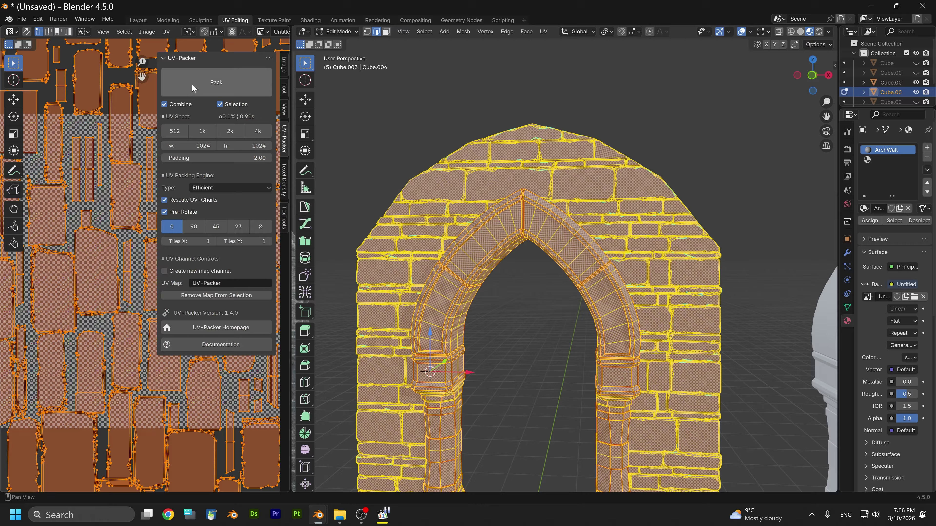
left_click(217, 88)
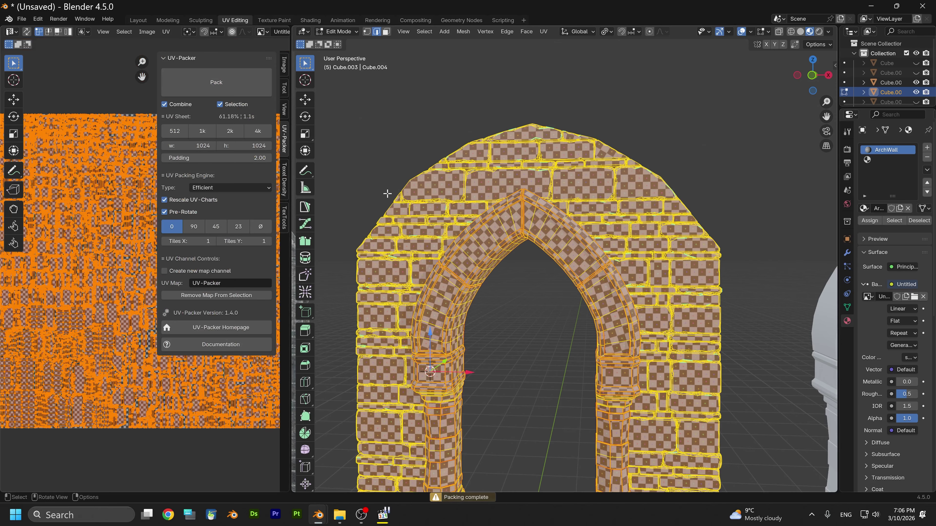
scroll(388, 206, "up", 3)
scroll(448, 220, "down", 5)
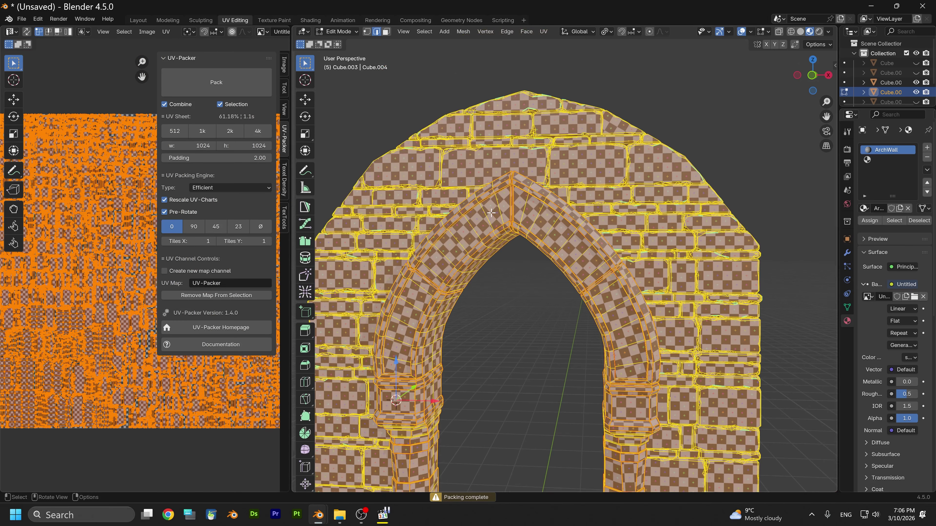
Return to Object Mode and remove the empty material slot below ArchWall from Cube.003
left_click(910, 160)
left_click(927, 157)
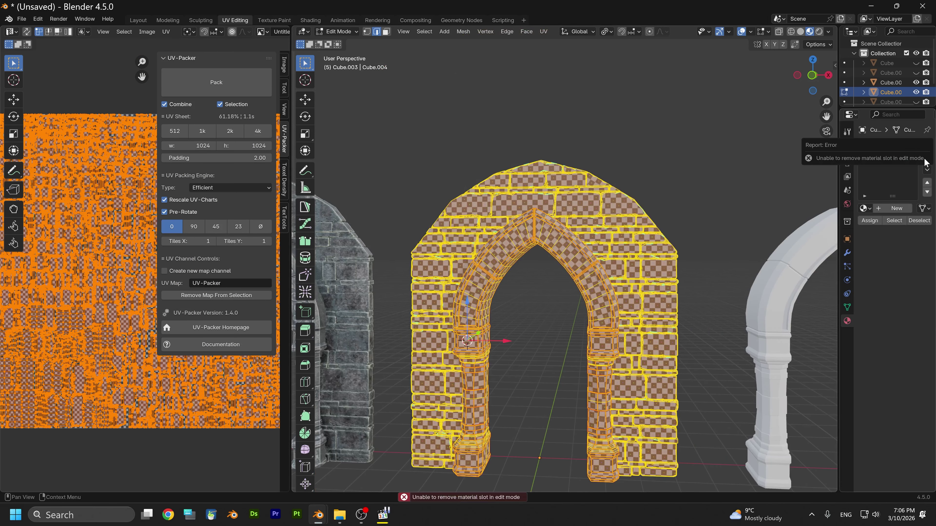
left_click(339, 32)
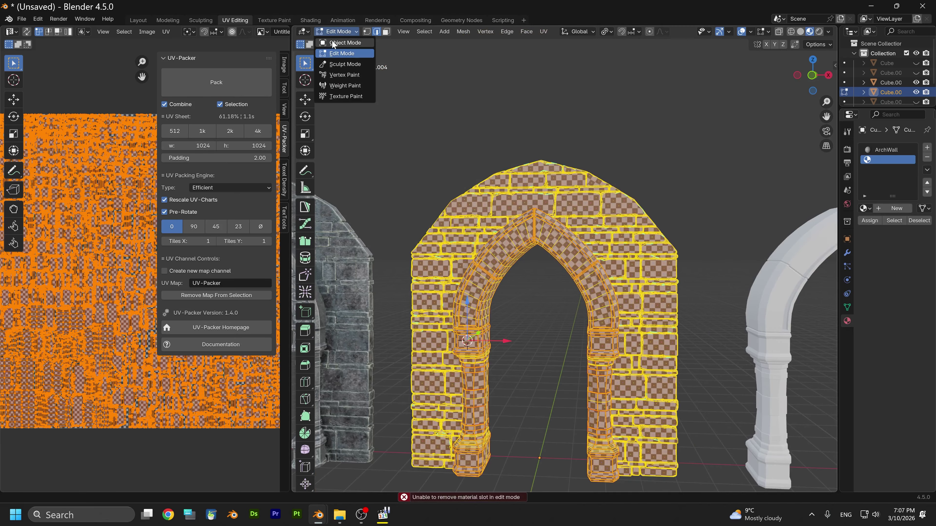
left_click(336, 46)
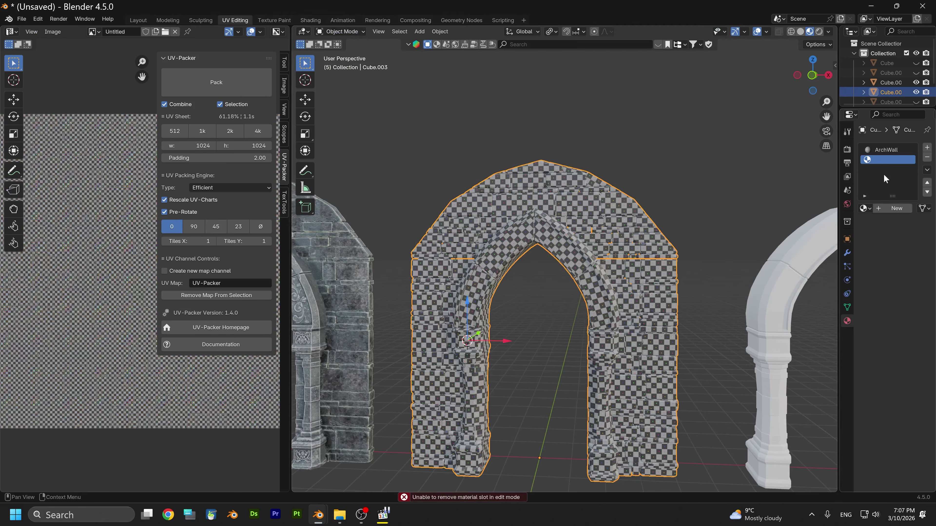
left_click(928, 158)
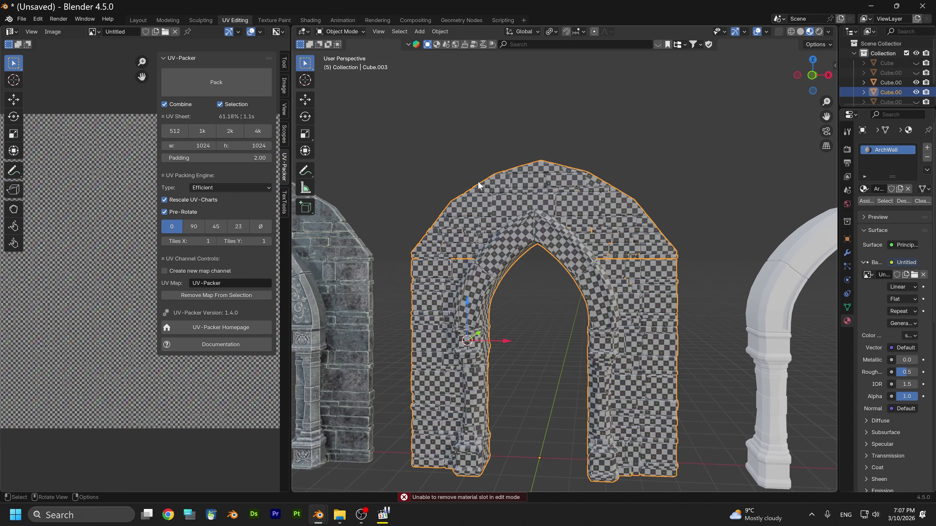
middle_click_drag(478, 180, 511, 233)
Go back to the Layout workspace and show its viewport in Material Preview shading
left_click(140, 21)
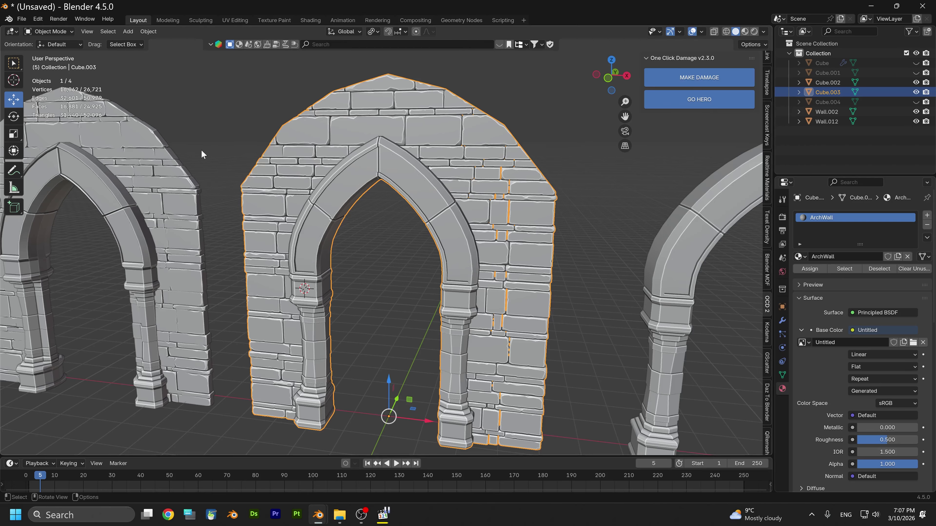
left_click(745, 31)
mouse_move(512, 109)
middle_mouse_down()
mouse_move(479, 143)
mouse_move(352, 173)
middle_mouse_up()
middle_click_drag(228, 164, 280, 183)
Set up an FBX export limited to selected objects, with geometry smoothing set to Smoothing Groups
left_click(21, 18)
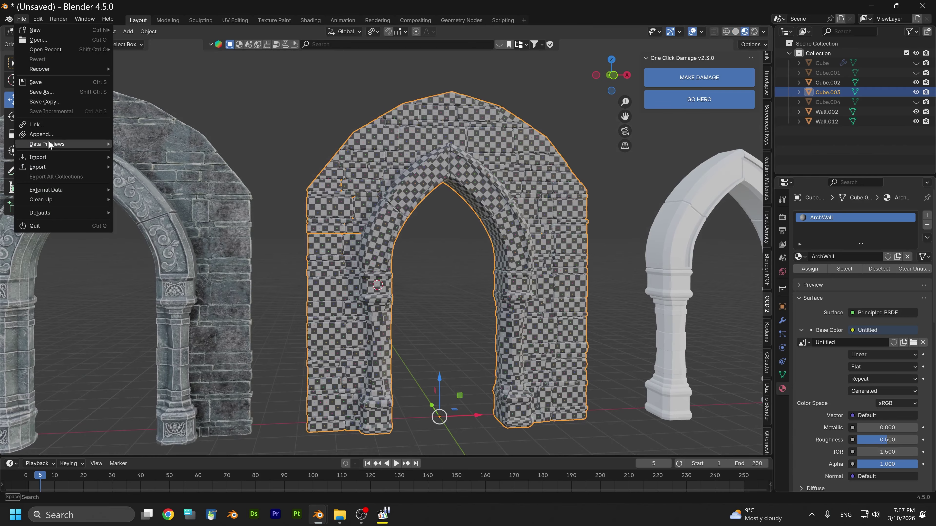
mouse_move(44, 167)
left_click(163, 253)
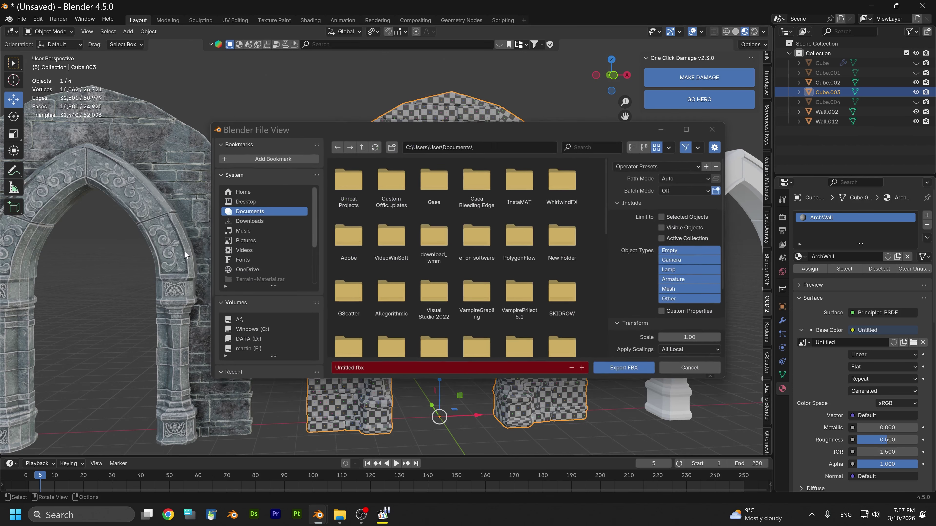
left_click(663, 216)
scroll(621, 311, "down", 5)
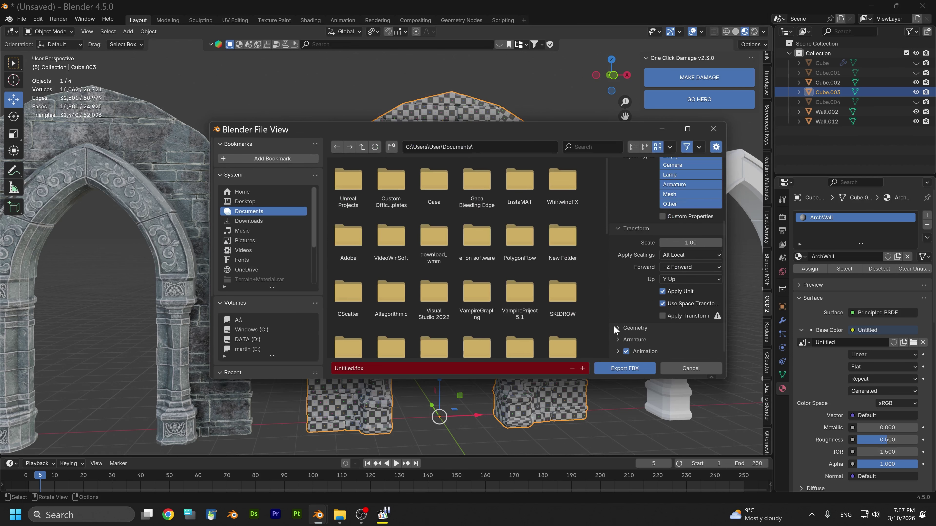
left_click(613, 326)
scroll(670, 336, "down", 4)
left_click(714, 282)
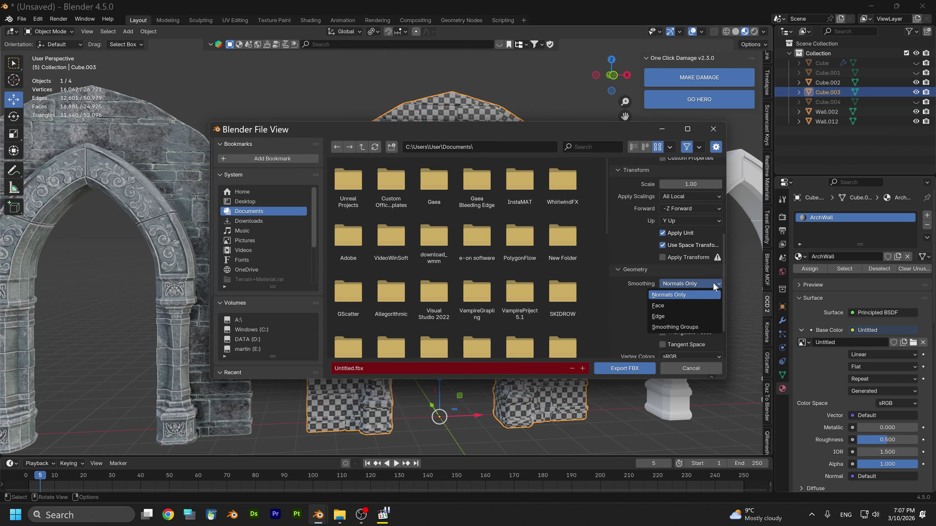
left_click(679, 327)
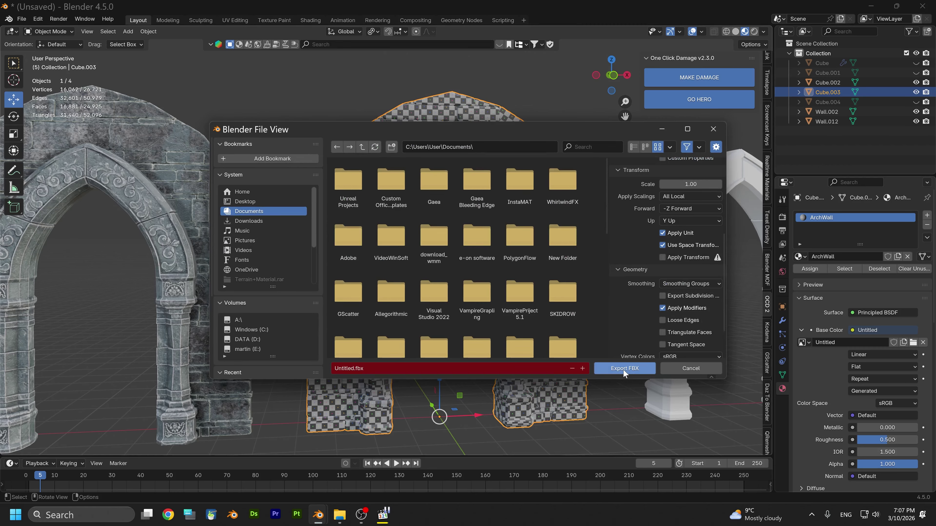
Name the FBX file ArchWallTutorial.fbx and export it to the Desktop folder
left_click(434, 368)
key("BackSpace")
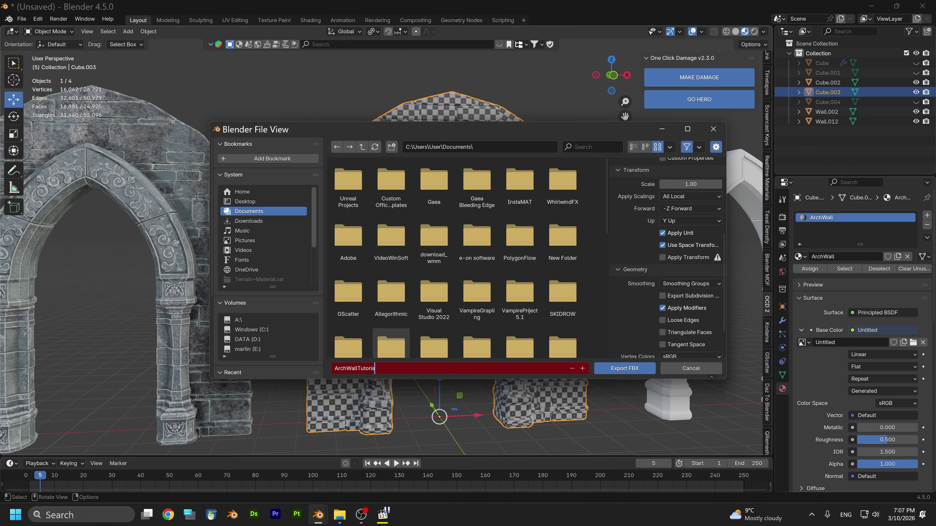
key("Return")
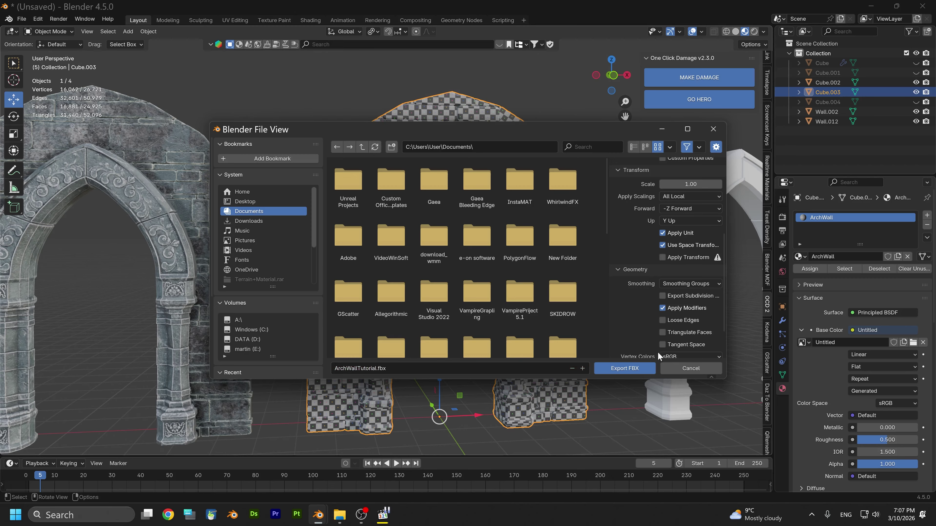
left_click(249, 202)
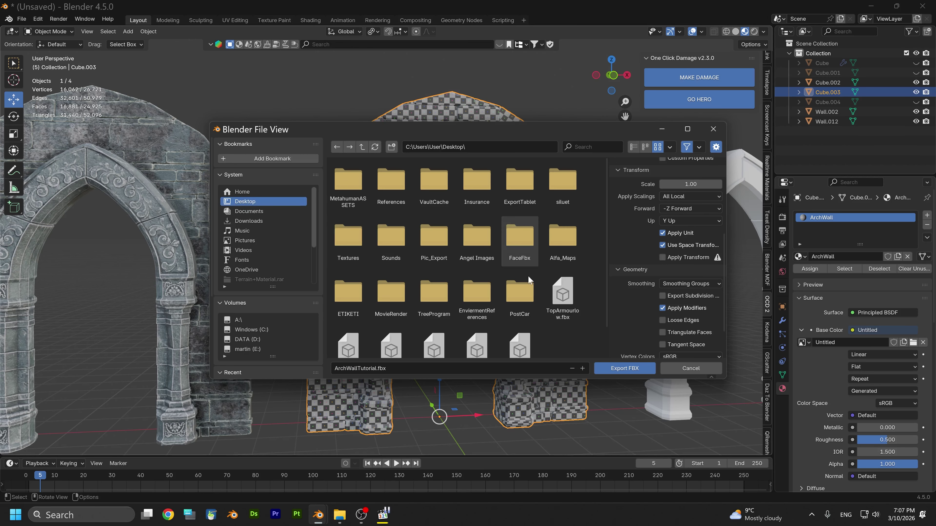
scroll(533, 305, "down", 2)
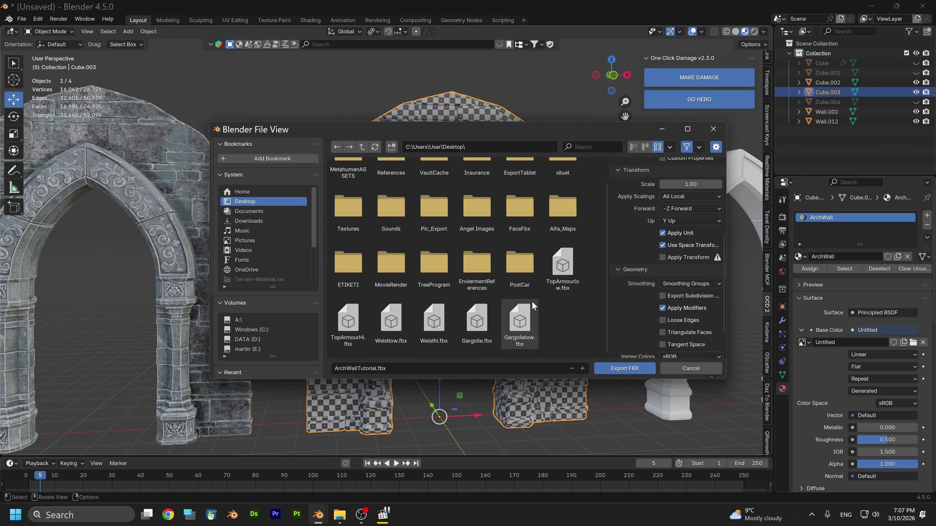
left_click(630, 370)
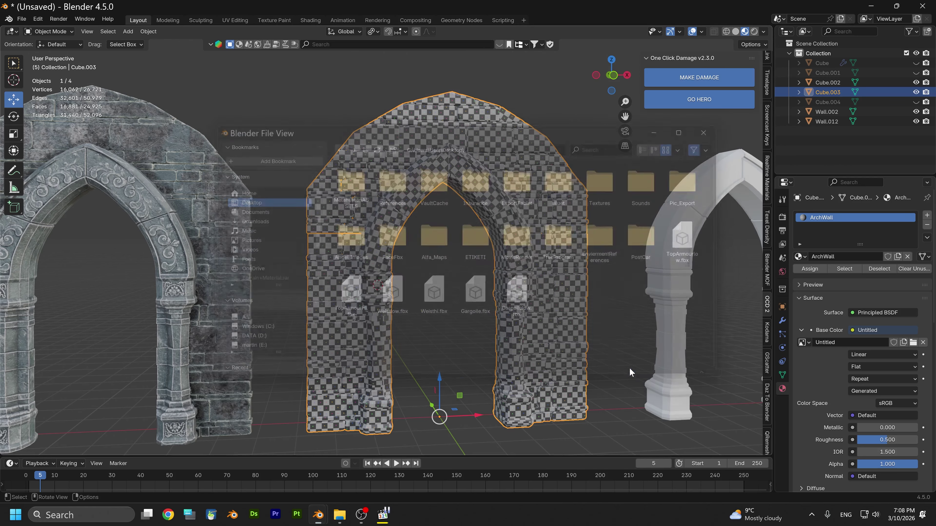
Bring back the hidden high-poly mesh Cube.004 and select it, keeping the outer arch Cube.001 and columns Cube hidden
middle_click_drag(464, 207, 481, 234)
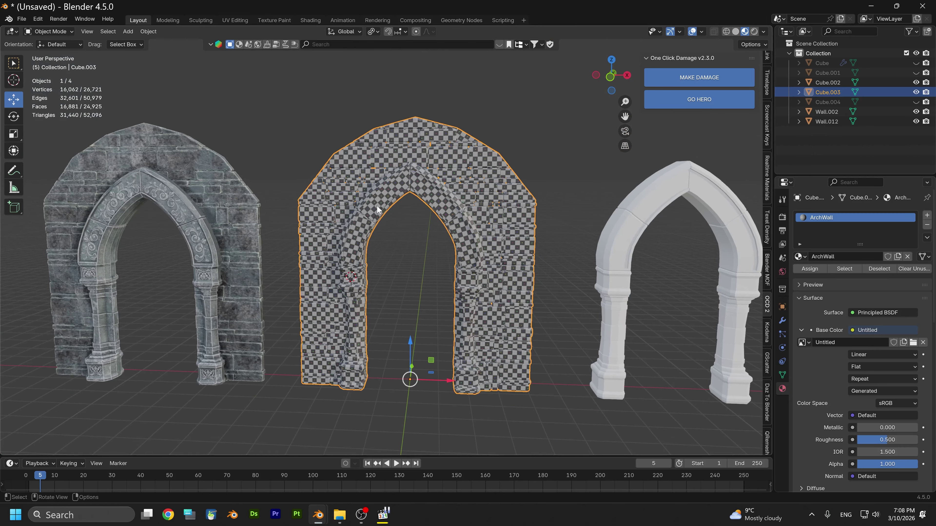
scroll(441, 253, "up", 2)
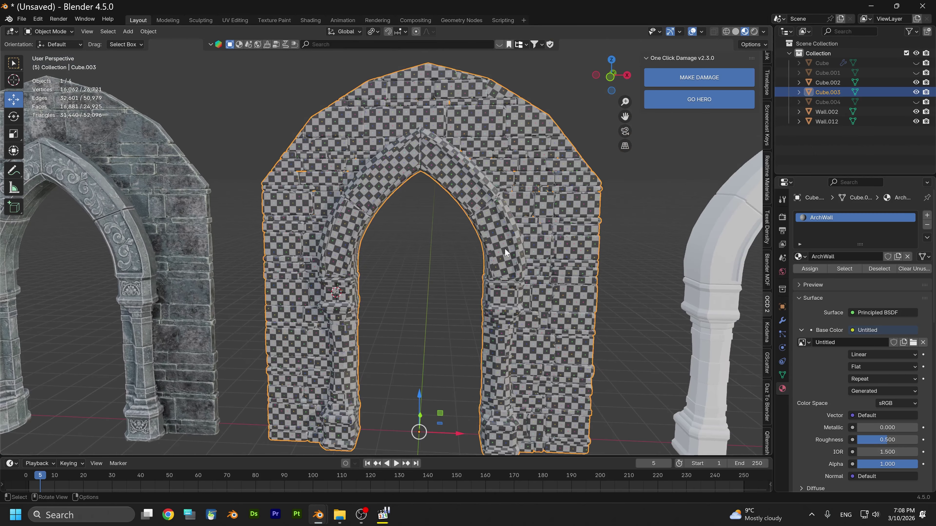
key("alt+h")
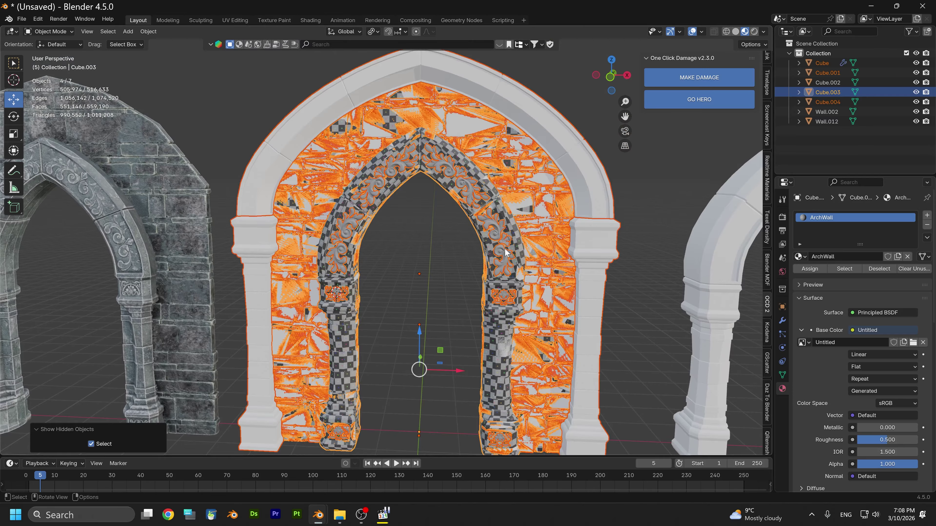
left_click(610, 222)
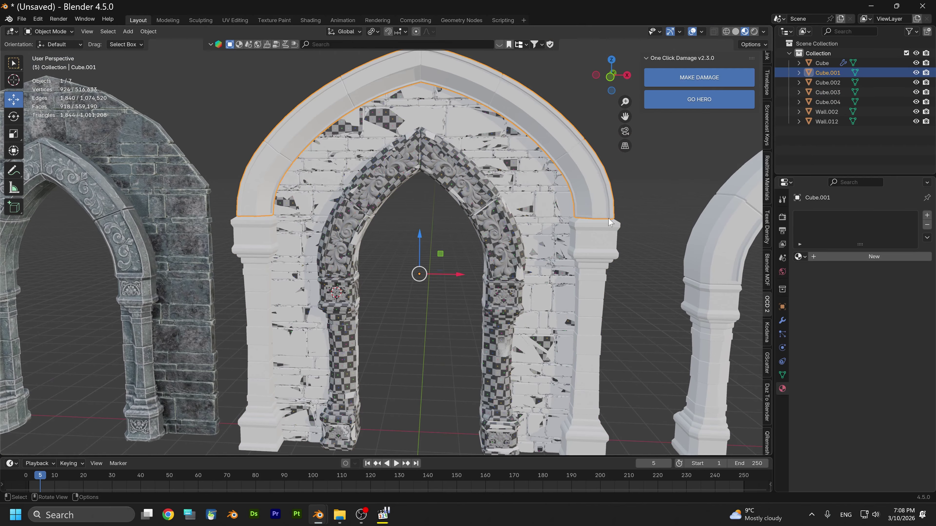
key("h")
left_click(609, 229)
key("h")
left_click(496, 250)
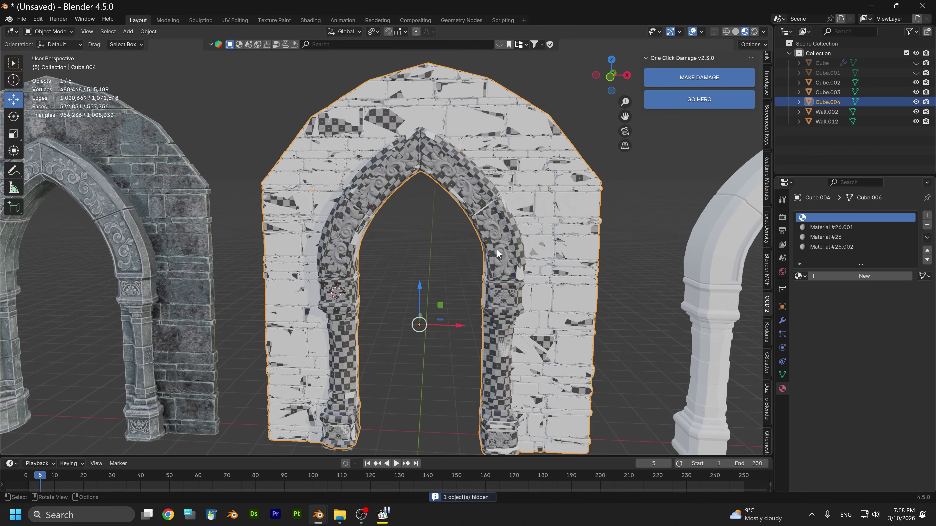
Hide the overlapping mesh Cube.003, switch the viewport to Solid shading and inspect the high-poly arch and wall
left_click(527, 244)
key("h")
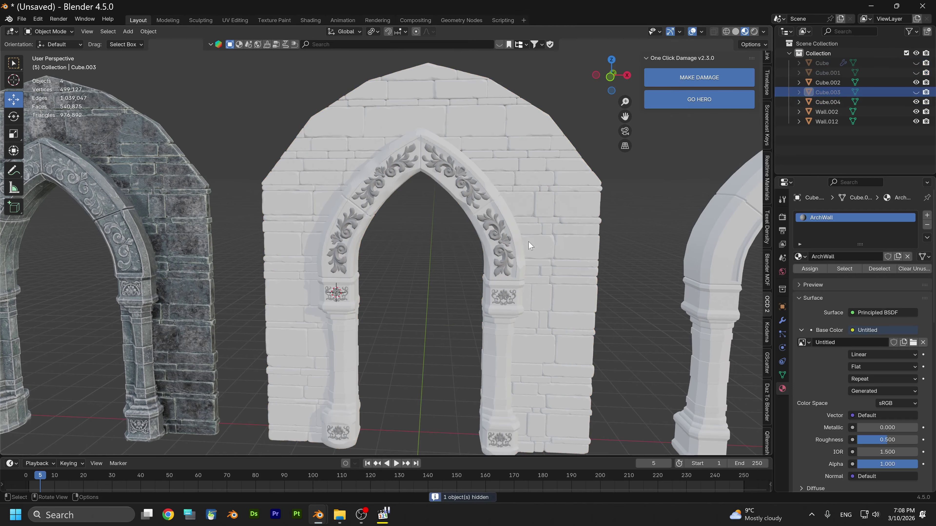
scroll(429, 271, "up", 5)
middle_click_drag(428, 218, 444, 261)
scroll(428, 230, "down", 4)
mouse_move(429, 230)
middle_mouse_down()
mouse_move(370, 248)
mouse_move(403, 268)
mouse_move(383, 280)
mouse_move(291, 269)
middle_mouse_up()
scroll(420, 226, "up", 4)
scroll(420, 229, "down", 4)
left_click(736, 32)
scroll(390, 218, "up", 5)
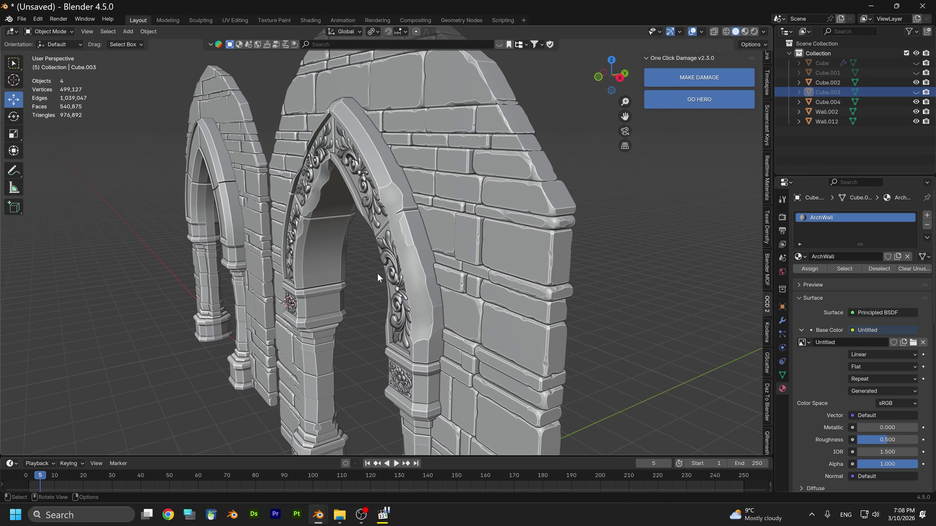
middle_click_drag(378, 273, 479, 259)
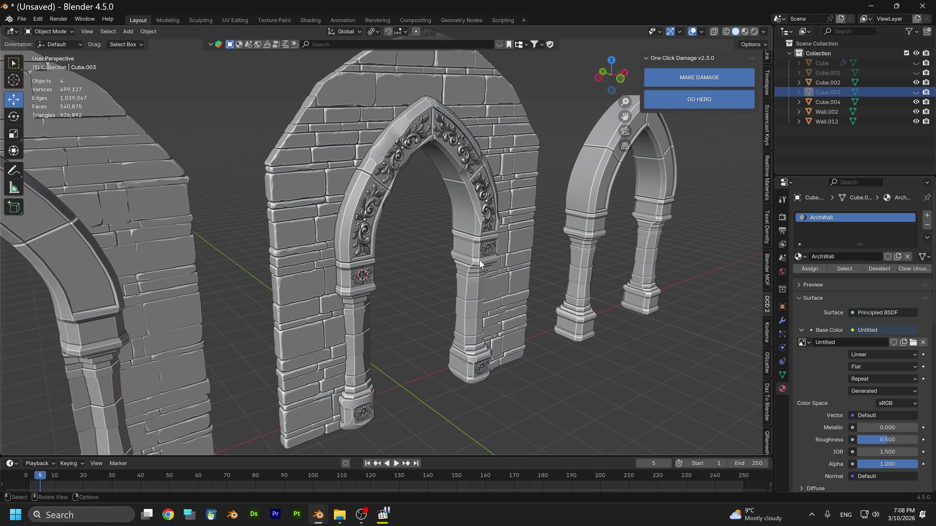
middle_click_drag(418, 311, 367, 225)
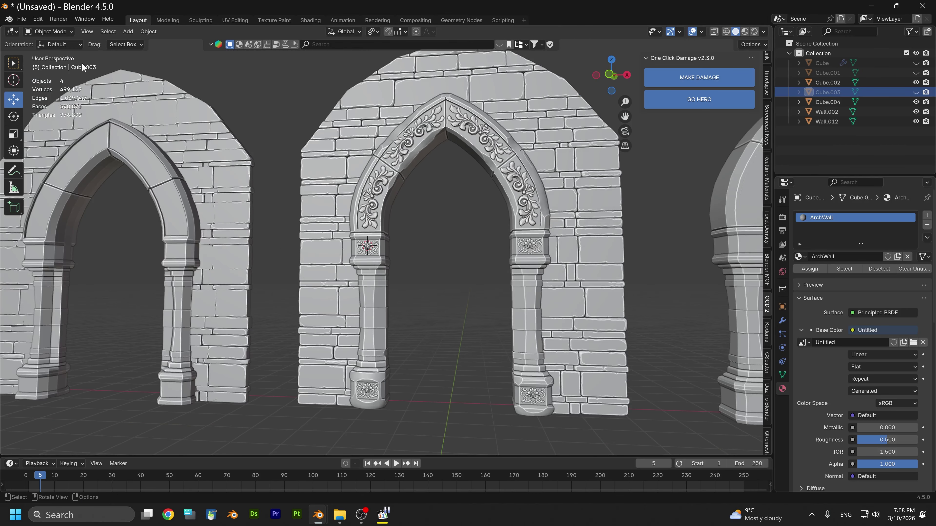
Export an FBX limited to selected objects to the Desktop folder under the name ArchWallTutorialHeight.fbx
left_click(21, 19)
mouse_move(49, 166)
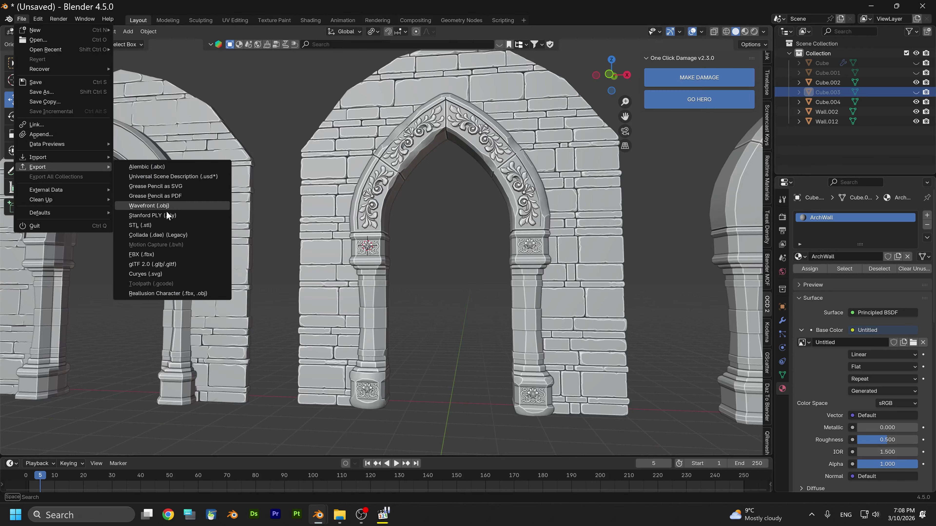
left_click(148, 255)
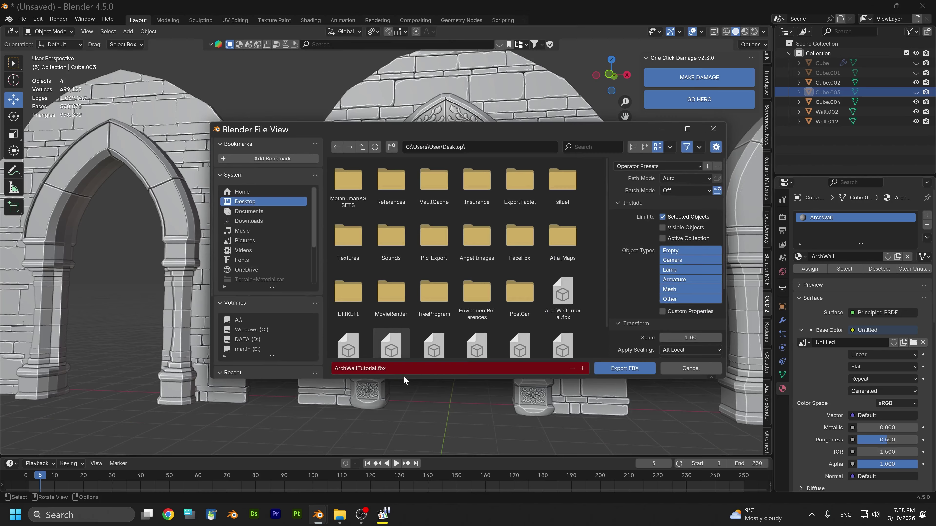
left_click(376, 373)
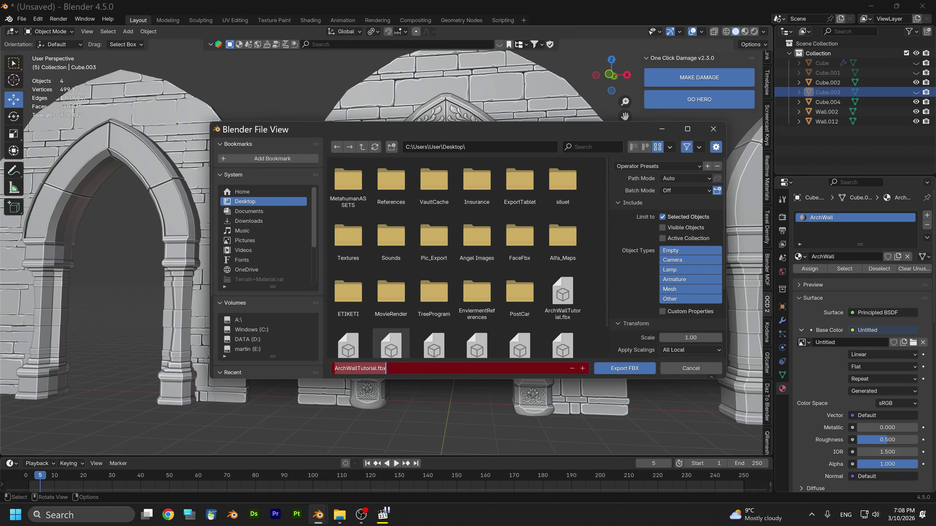
left_click(377, 369)
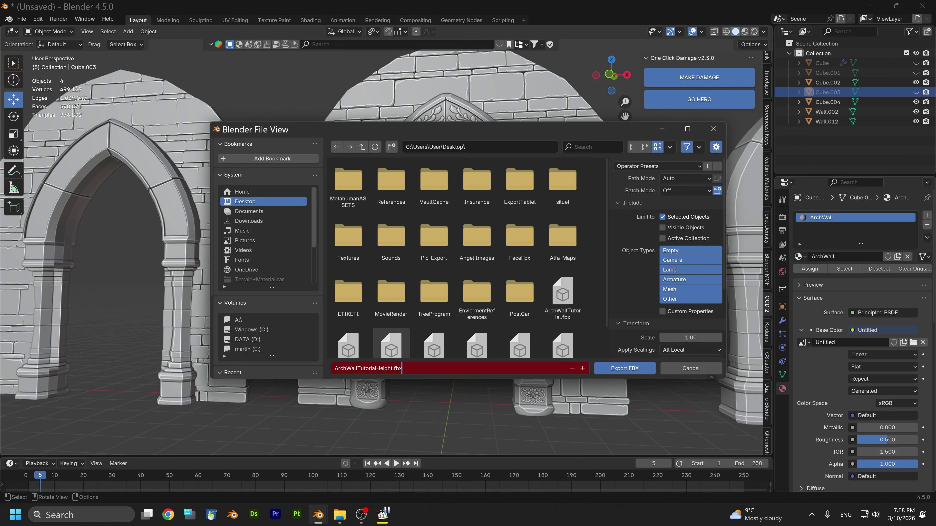
left_click(608, 369)
middle_click_drag(587, 373, 494, 315)
scroll(497, 287, "up", 2)
middle_click_drag(499, 273, 564, 304)
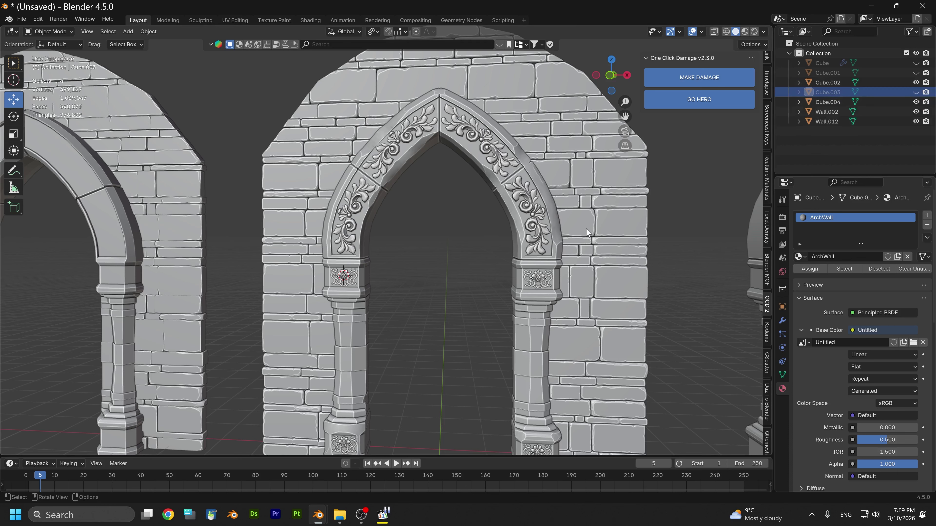
middle_click_drag(495, 217, 483, 247)
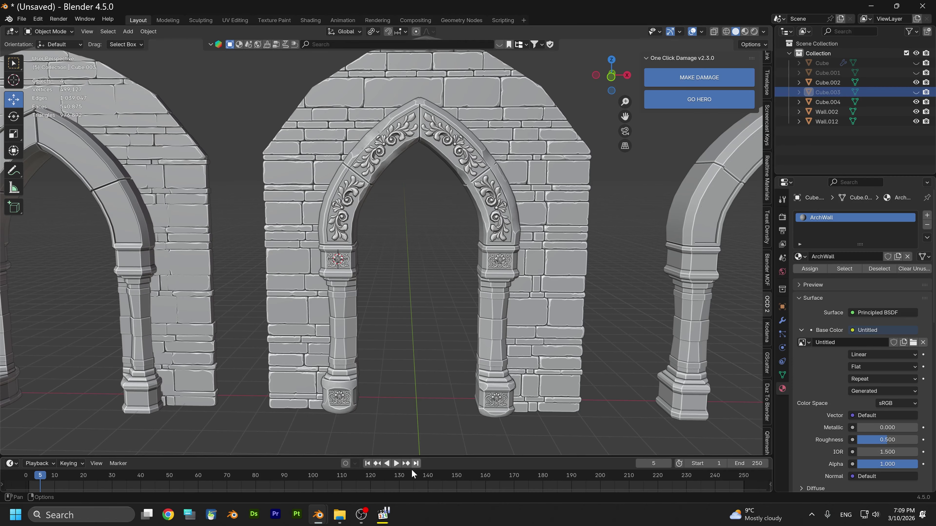
Switch to Adobe Substance 3D Painter, dismiss its home screen and start a new project with document resolution 4096
left_click(297, 515)
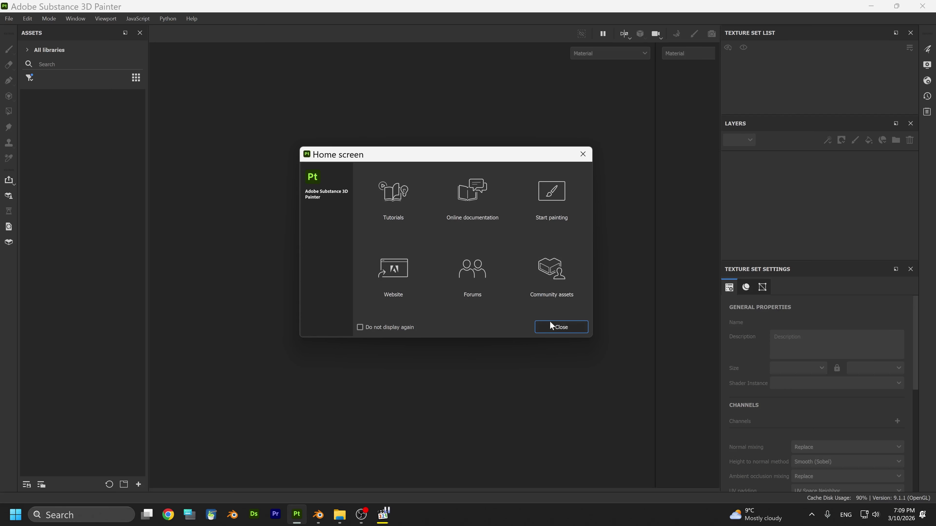
left_click(551, 322)
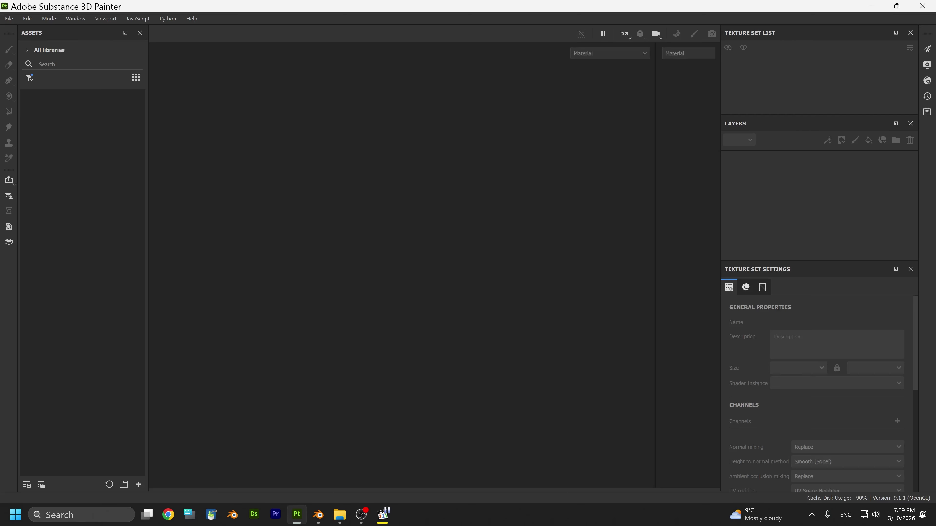
left_click(3, 22)
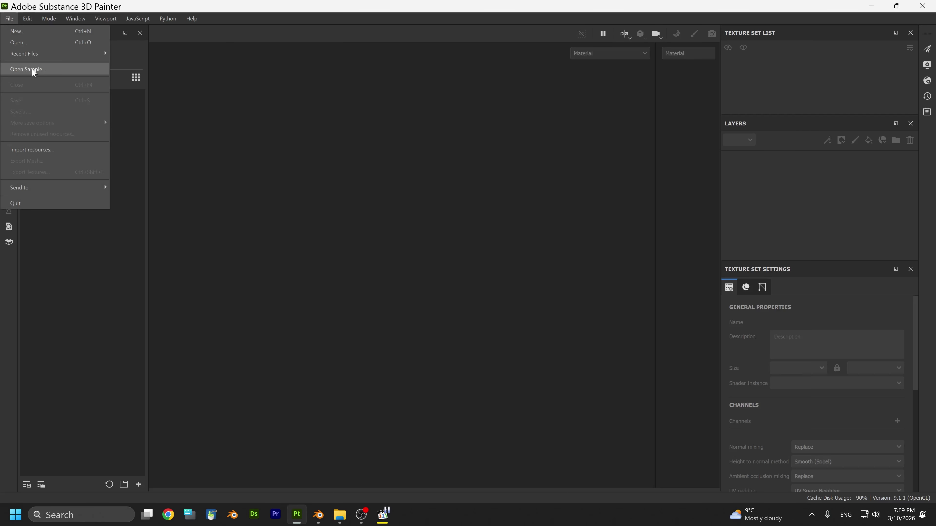
left_click(23, 33)
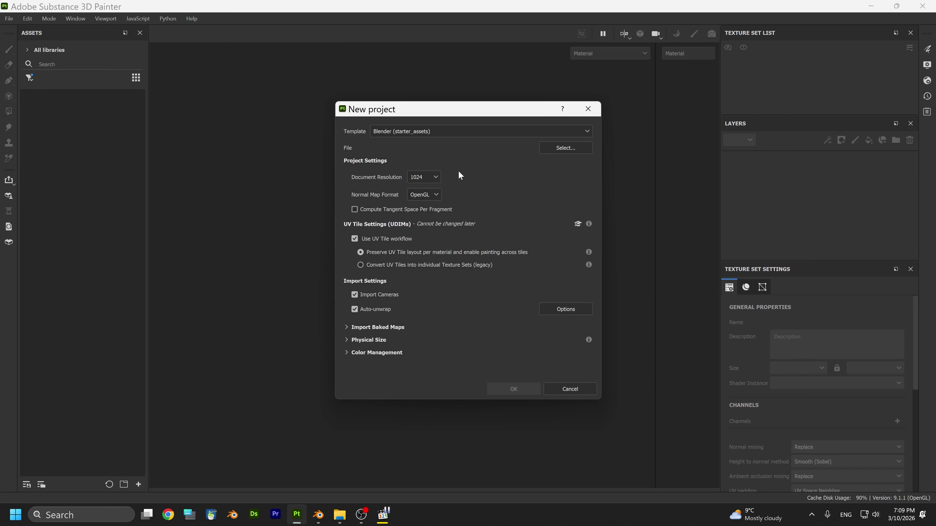
left_click(420, 238)
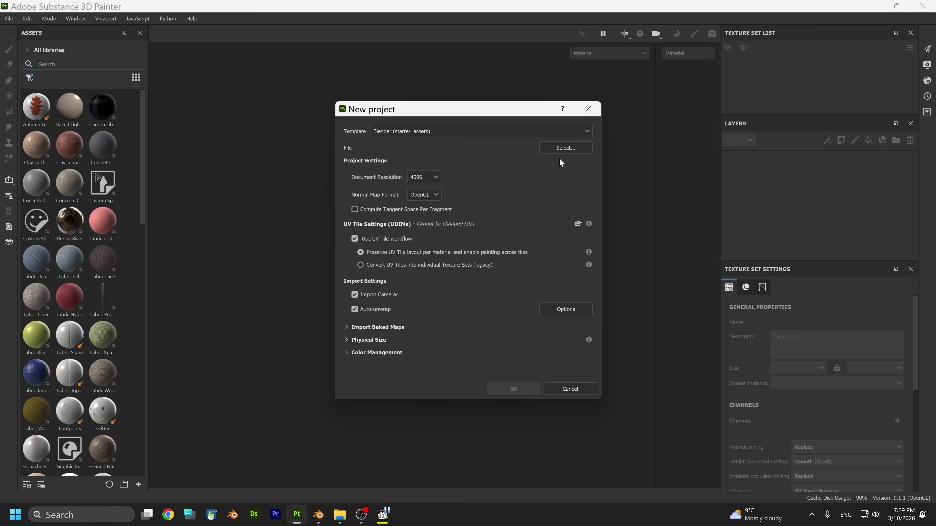
Choose ArchWallTutorial.fbx from the Desktop as the project mesh and create the project
left_click(565, 148)
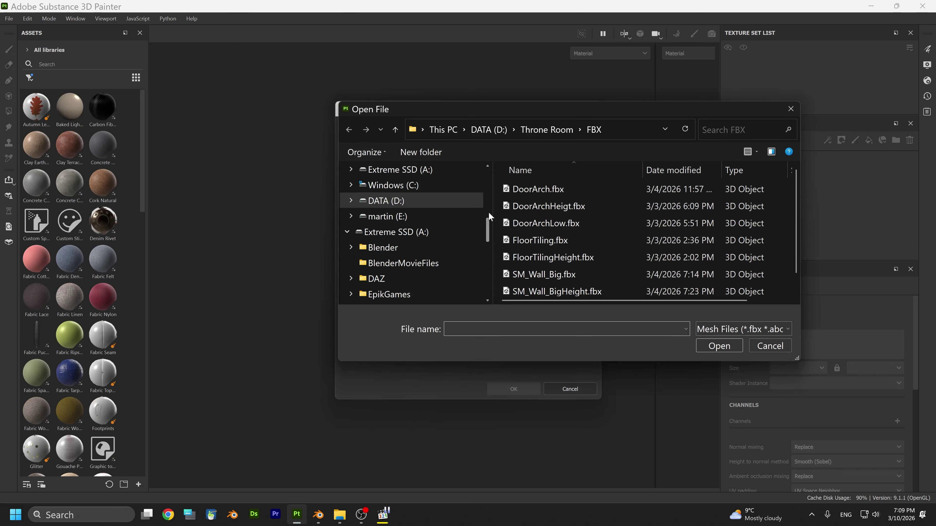
scroll(420, 206, "up", 5)
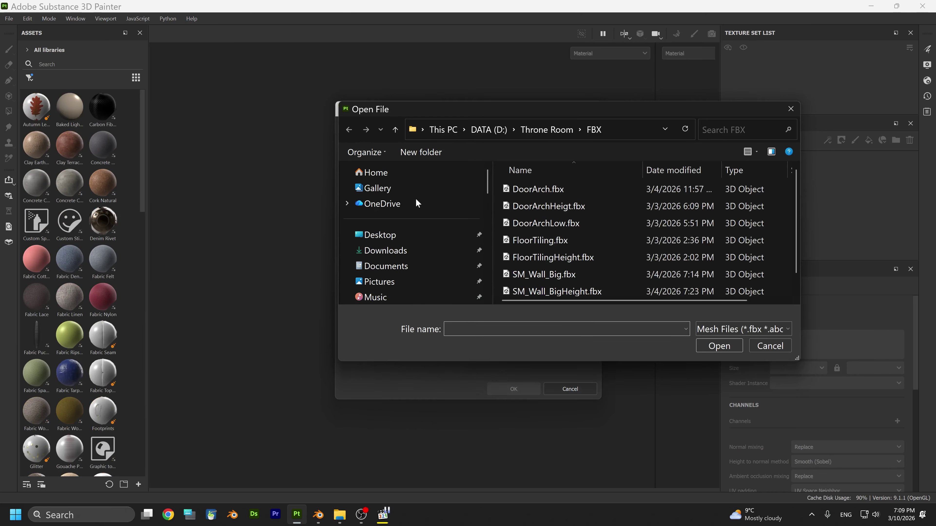
left_click(424, 235)
scroll(608, 233, "down", 5)
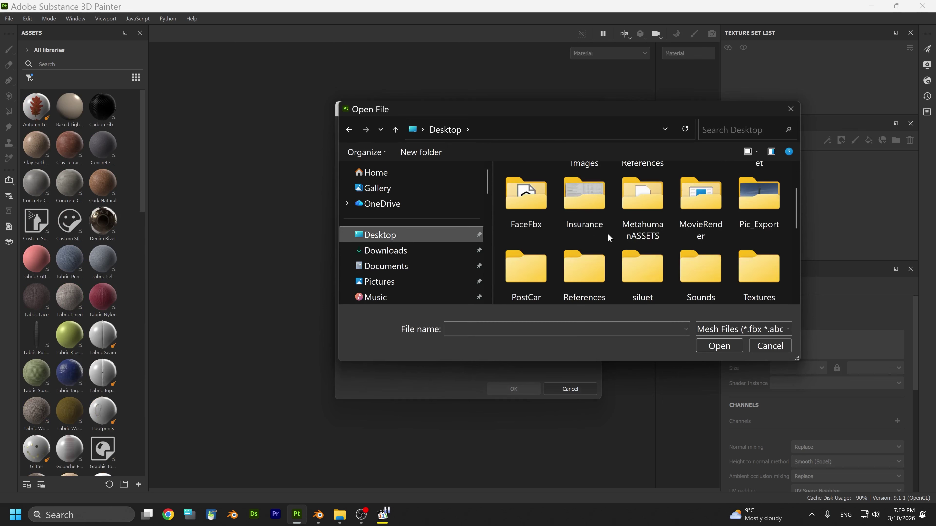
scroll(608, 233, "down", 2)
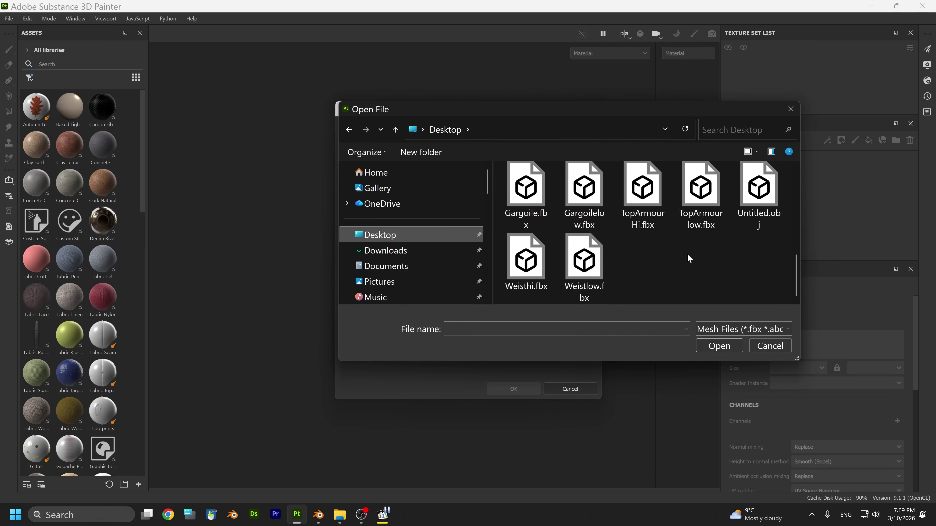
scroll(689, 258, "up", 3)
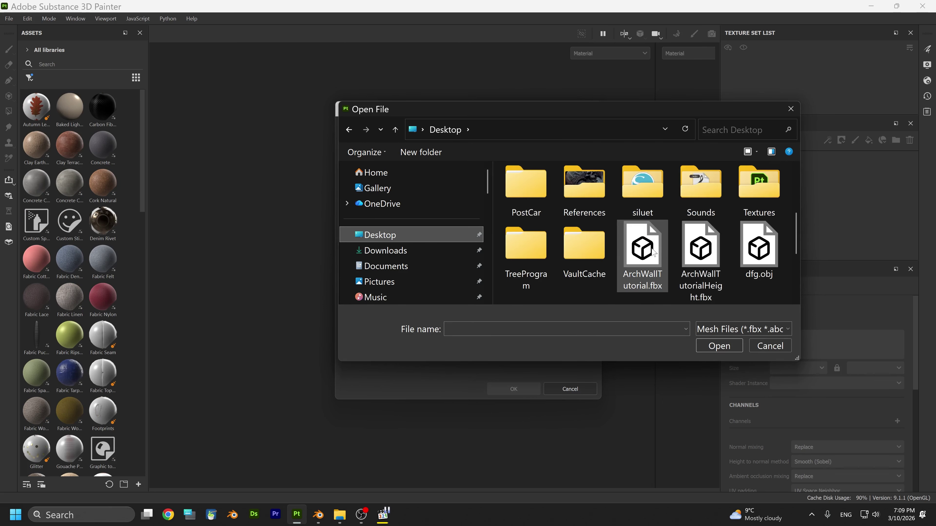
left_click(639, 251)
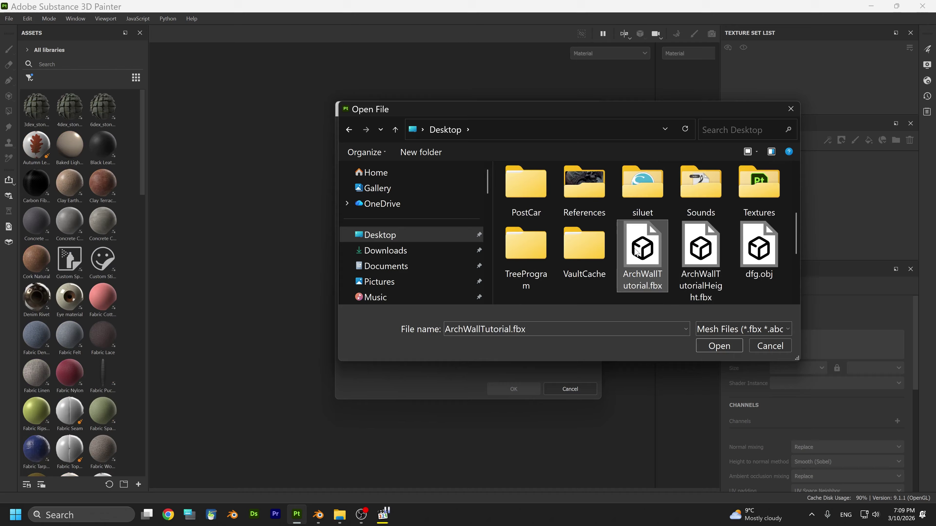
left_click(714, 347)
left_click(512, 387)
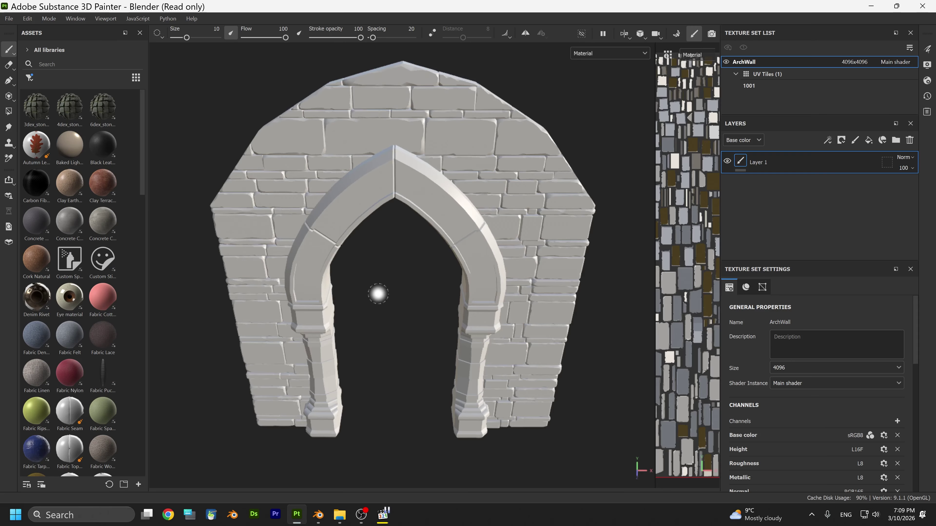
Enter mesh map baking mode for the ArchWall texture set and set the output size to 2048
mouse_move(378, 293)
left_mouse_down("alt")
mouse_move(432, 274)
mouse_move(686, 240)
mouse_move(769, 201)
mouse_move(735, 236)
mouse_move(417, 247)
mouse_move(378, 271)
left_mouse_up("alt")
scroll(403, 334, "up", 3)
left_click_drag(403, 334, 388, 311, "alt")
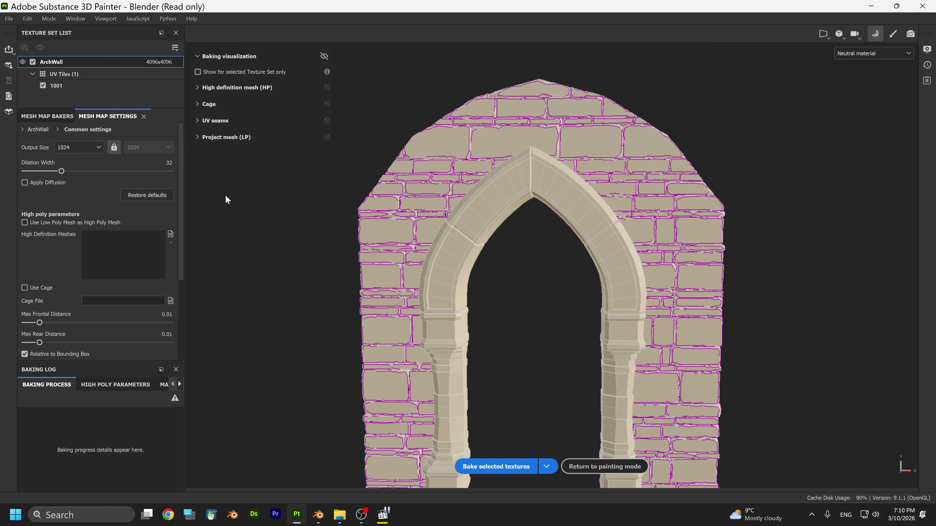
left_click(88, 147)
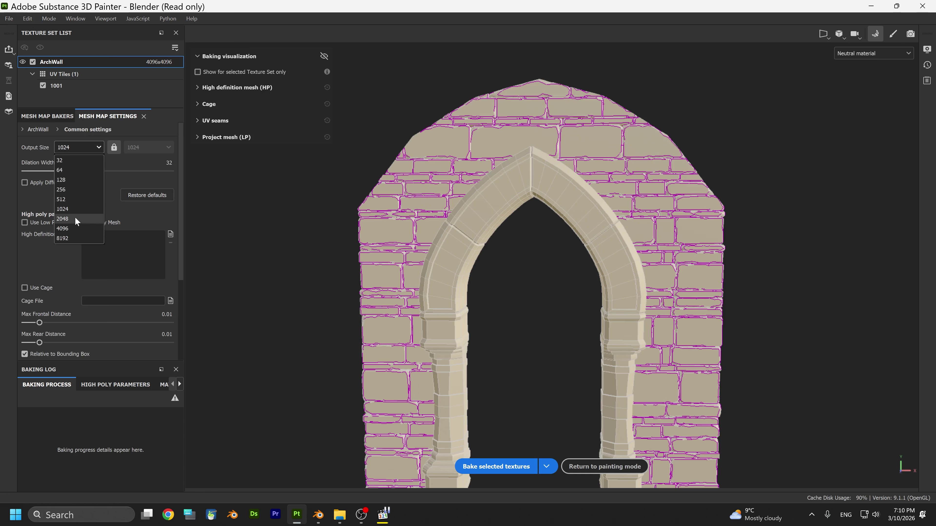
left_click(75, 219)
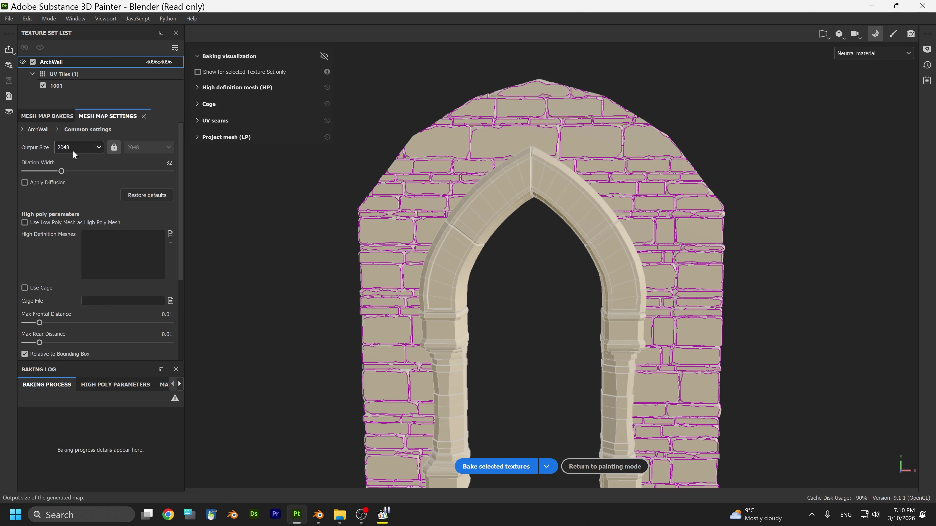
Load ArchWallTutorialHeight.fbx from the Desktop as the high definition mesh and check the high poly parameters in the baking log
scroll(136, 195, "down", 2)
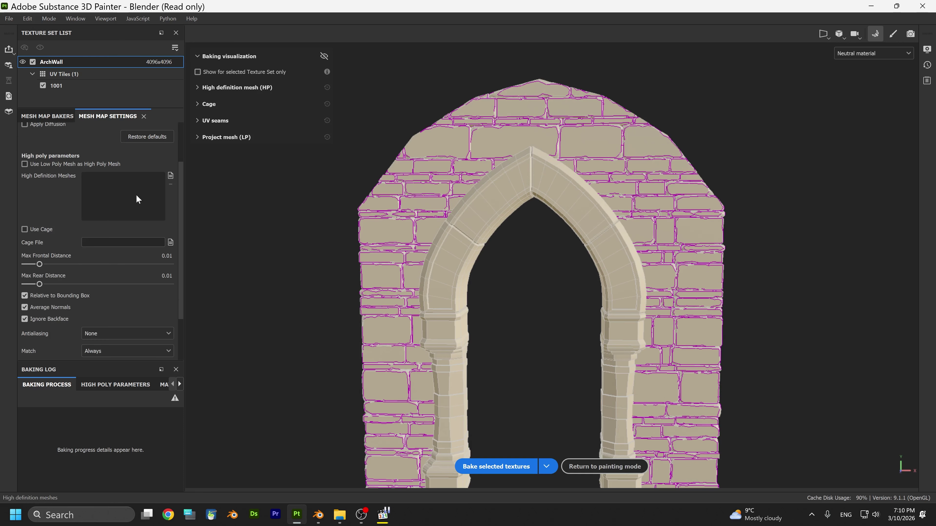
left_click(170, 176)
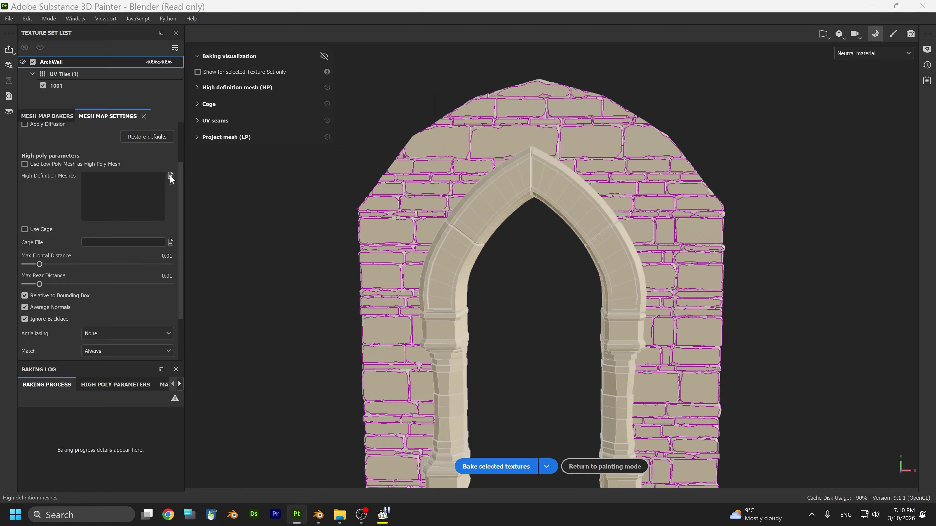
scroll(313, 147, "down", 5)
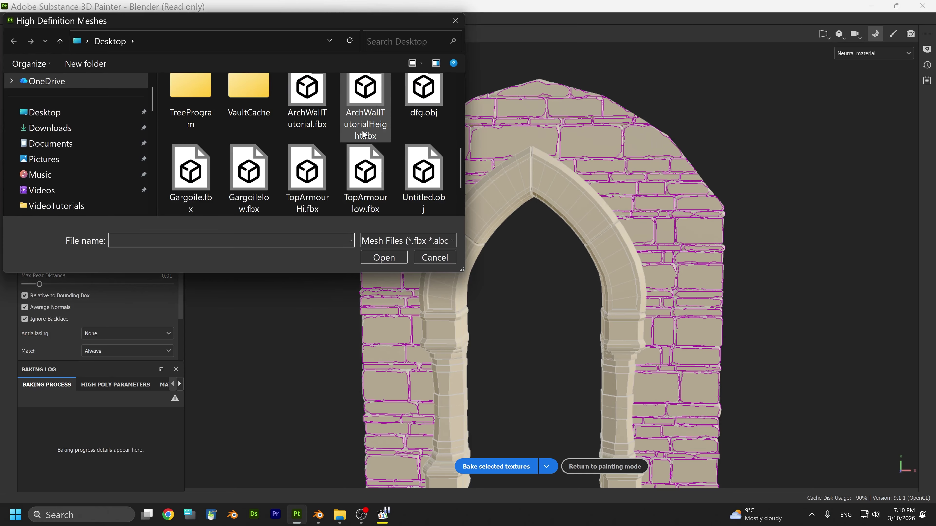
left_click(365, 107)
left_click(404, 254)
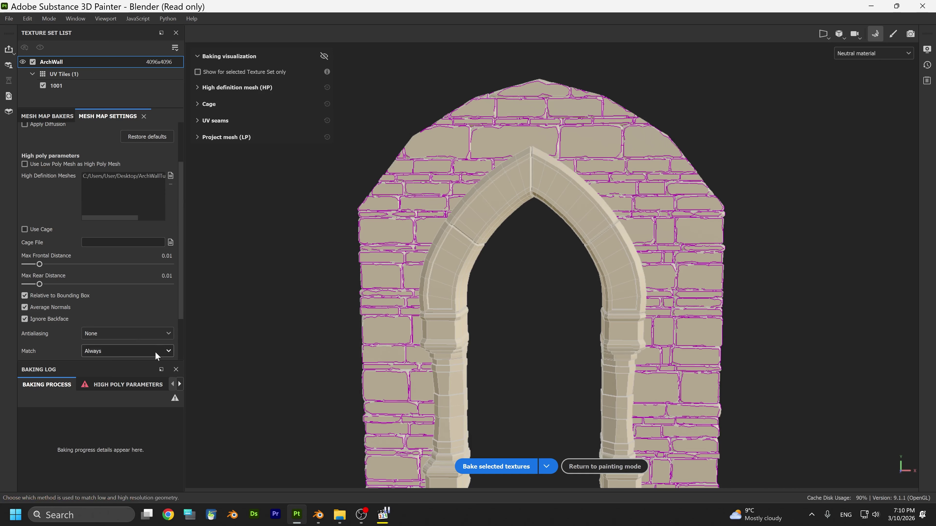
left_click(128, 383)
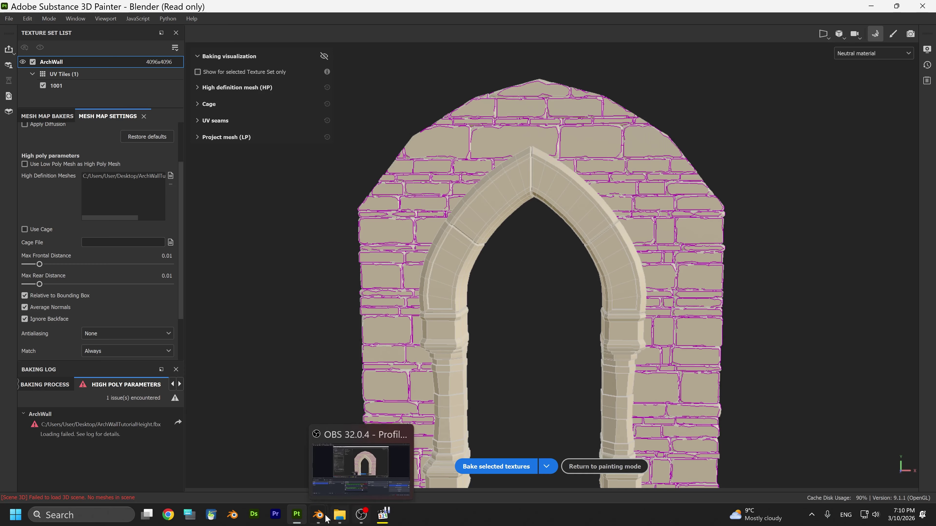
Switch back to the unsaved Blender scene and select the high-poly arch and wall mesh Cube.004
mouse_move(318, 515)
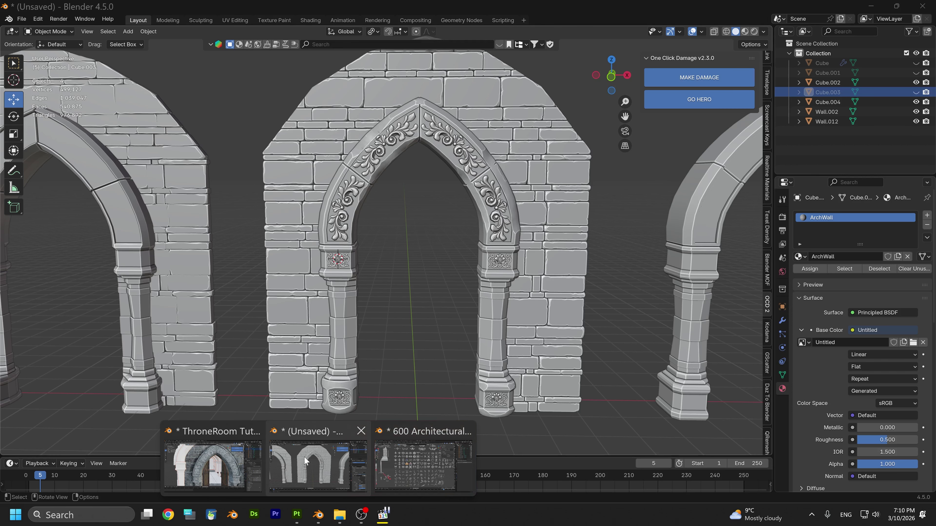
left_click(305, 456)
left_click(339, 306)
middle_click_drag(342, 307, 742, 314)
scroll(333, 299, "up", 3)
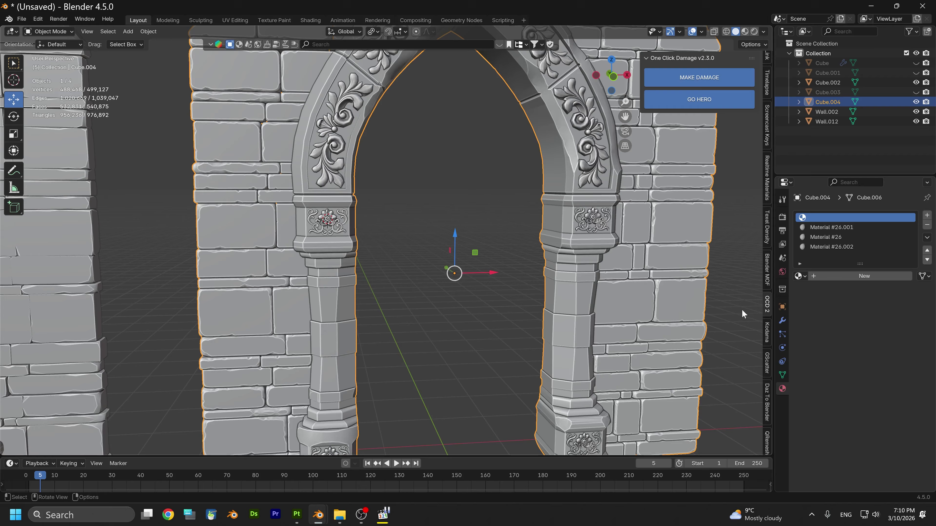
Remove all material slots from the high-poly mesh Cube.004
left_click(782, 321)
left_click(782, 391)
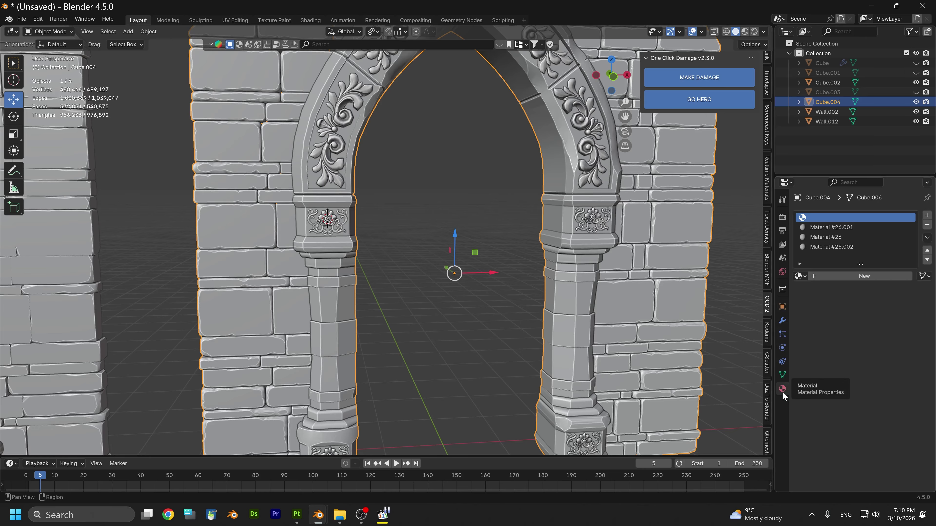
left_click(927, 225)
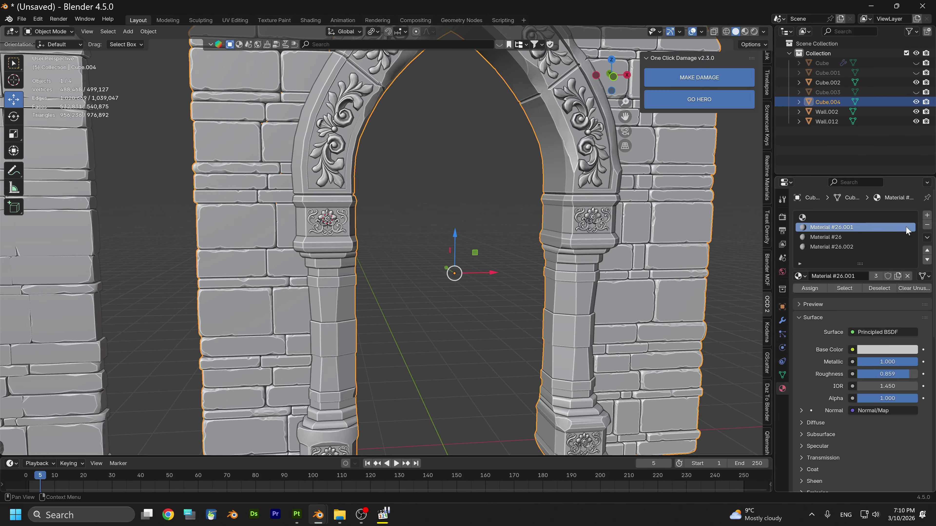
left_click(928, 225)
left_click(927, 226)
left_click(927, 226)
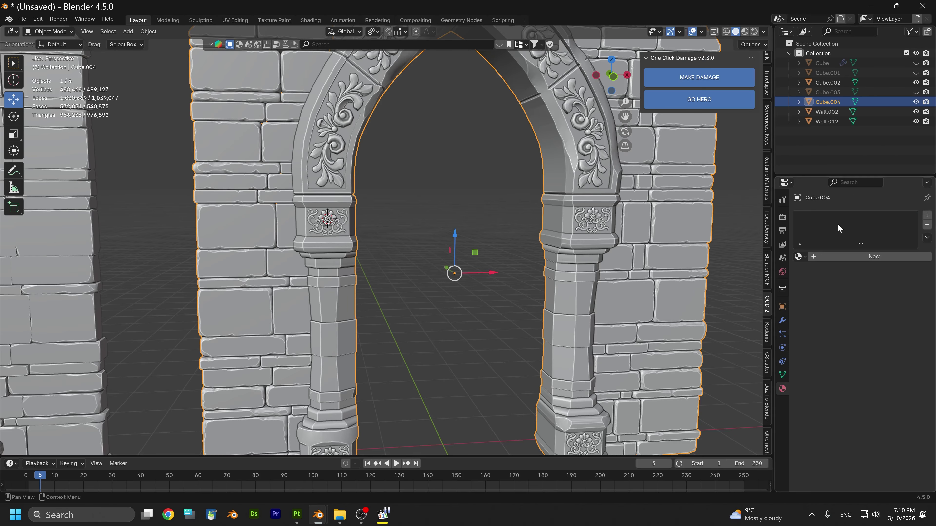
Export the selected high-poly mesh Cube.004 as FBX to the Desktop, overwriting ArchWallTutorialHeight.fbx, limited to selected objects
scroll(471, 289, "down", 3)
scroll(471, 284, "down", 1)
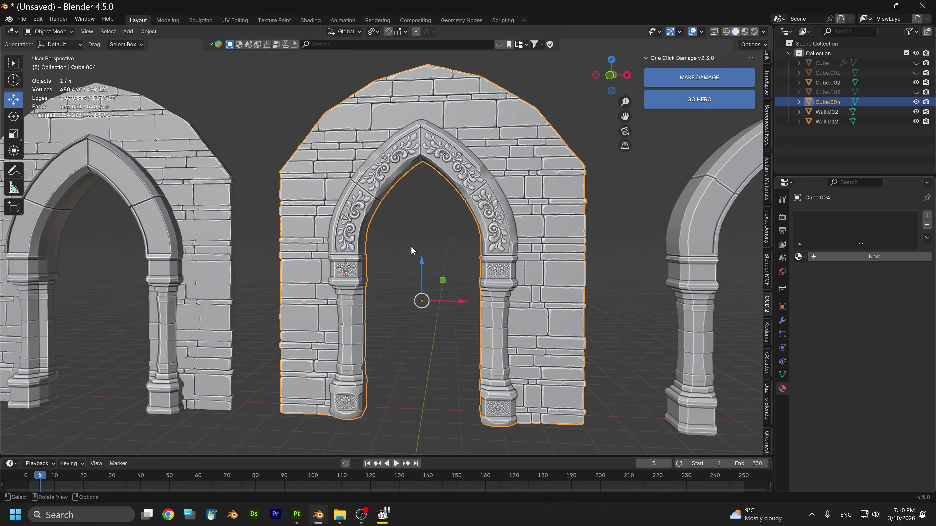
left_click(24, 21)
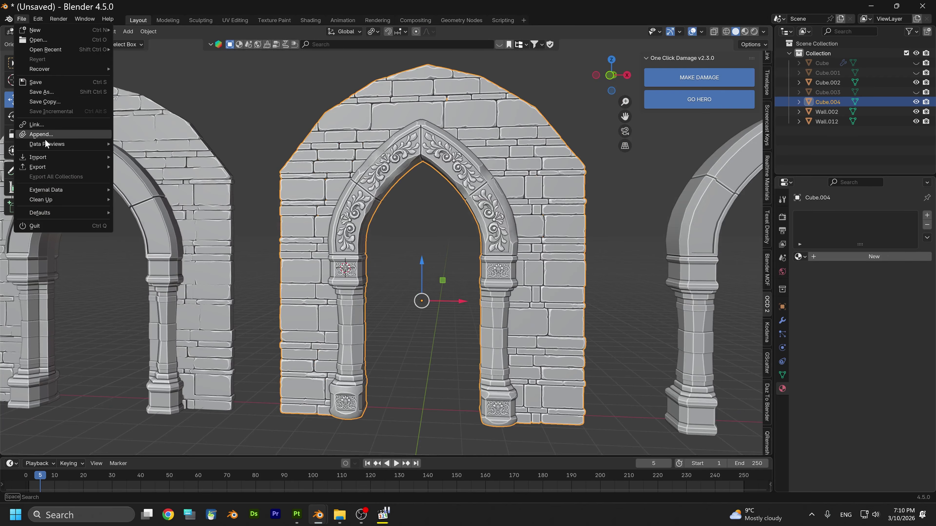
mouse_move(49, 167)
left_click(152, 254)
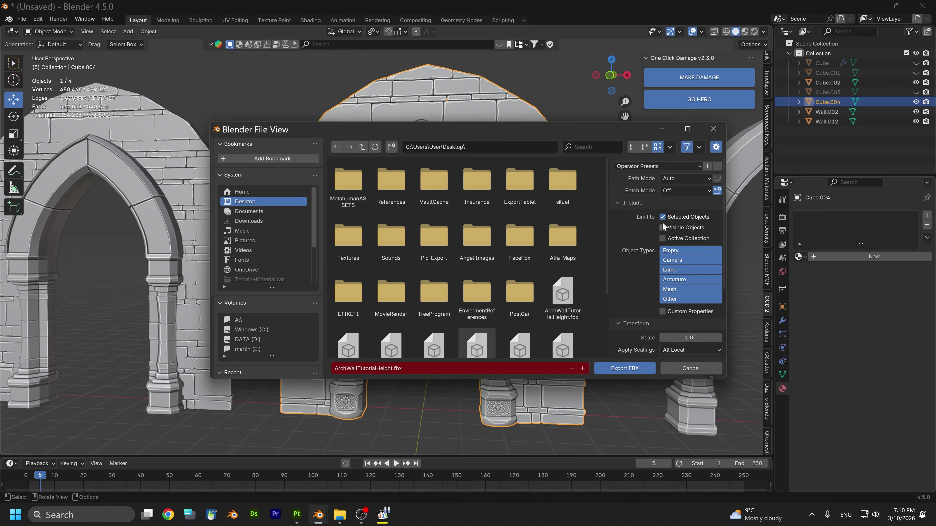
scroll(645, 341, "down", 3)
left_click(623, 368)
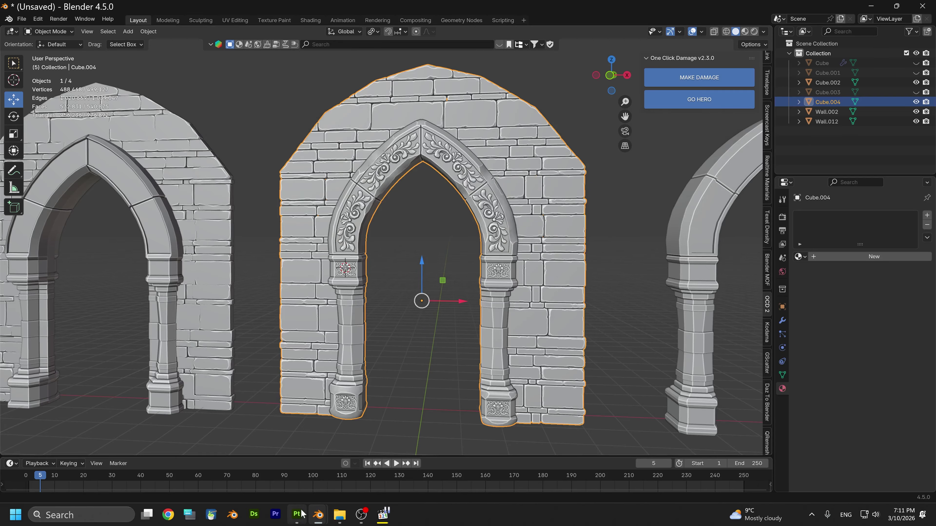
Switch to Substance 3D Painter, inspect the cage around the column bases and set Max Frontal Distance to 0.0102
left_click(297, 518)
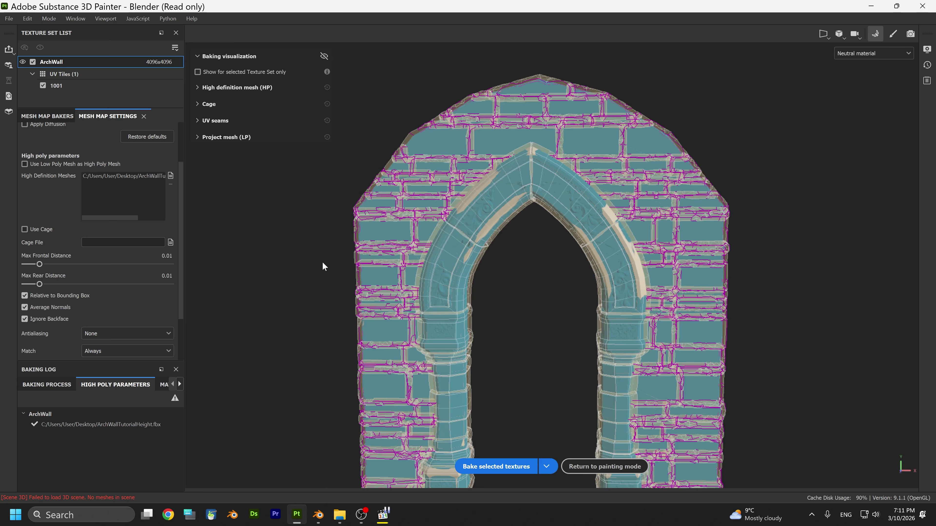
left_click_drag(318, 291, 322, 257, "alt")
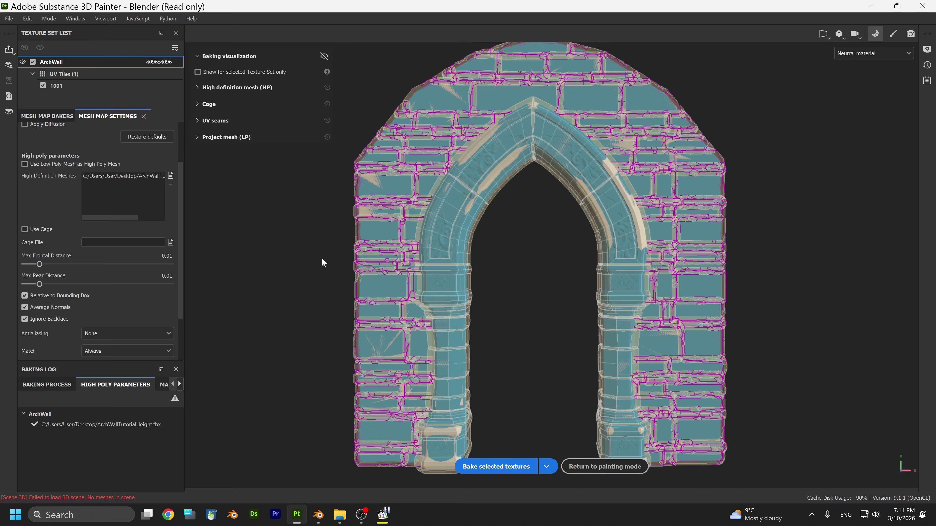
right_click_drag(322, 257, 389, 275, "alt")
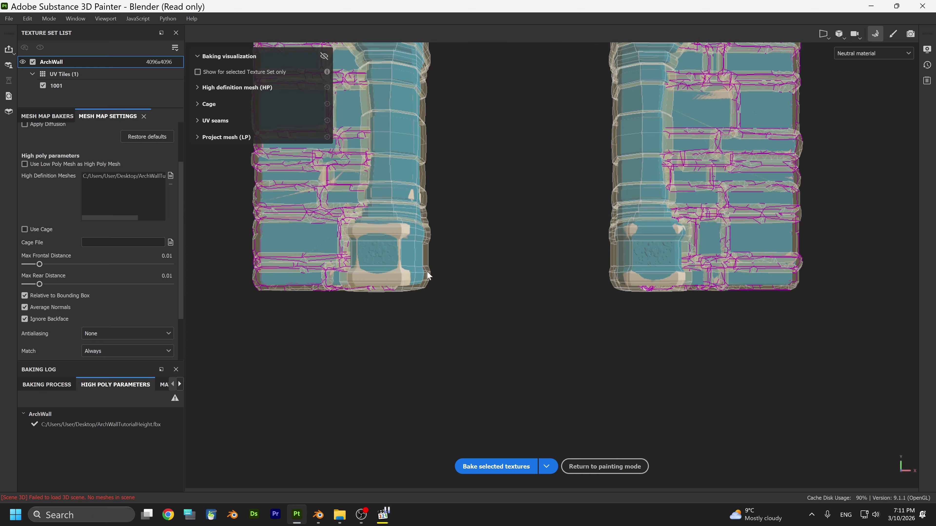
left_click_drag(427, 275, 401, 249, "alt")
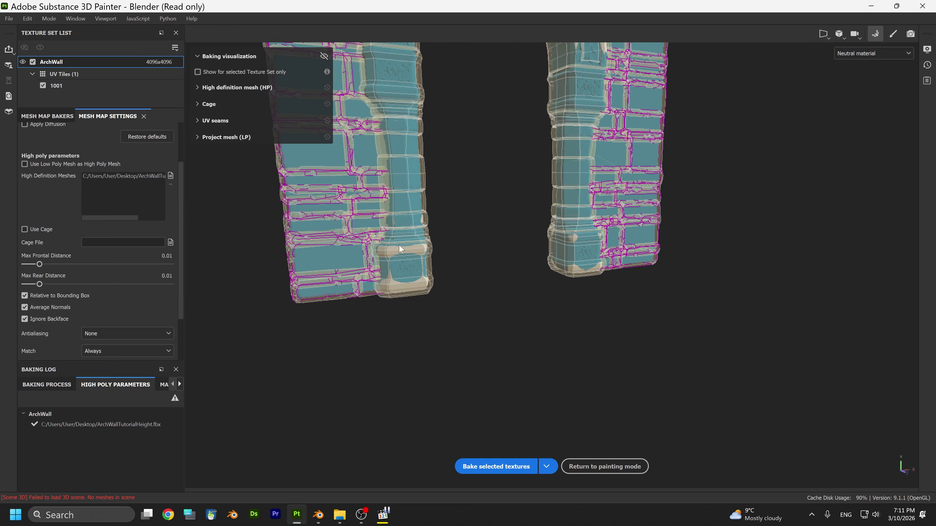
key("f")
left_click_drag(38, 264, 40, 268)
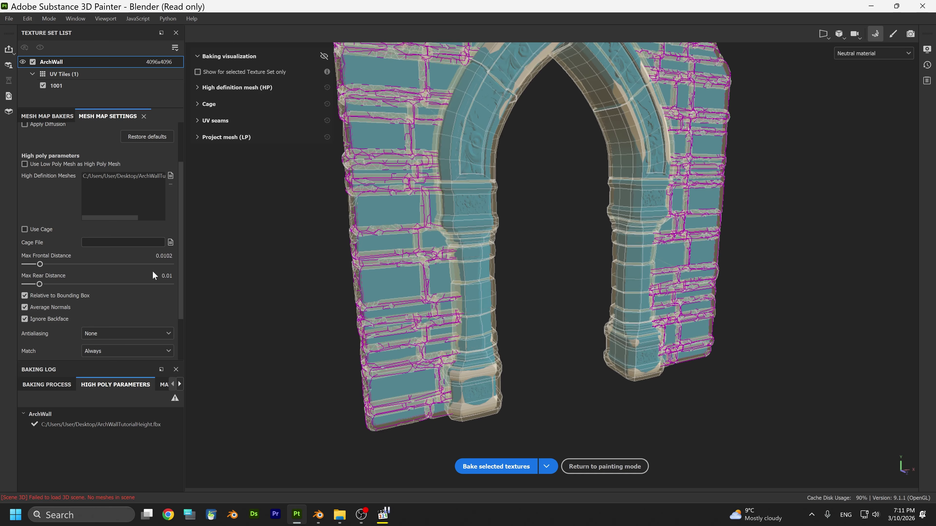
Try a Max Frontal Distance of 0.0071 on the arch wall cage and return it to 0.0102
left_click_drag(354, 268, 487, 306, "alt")
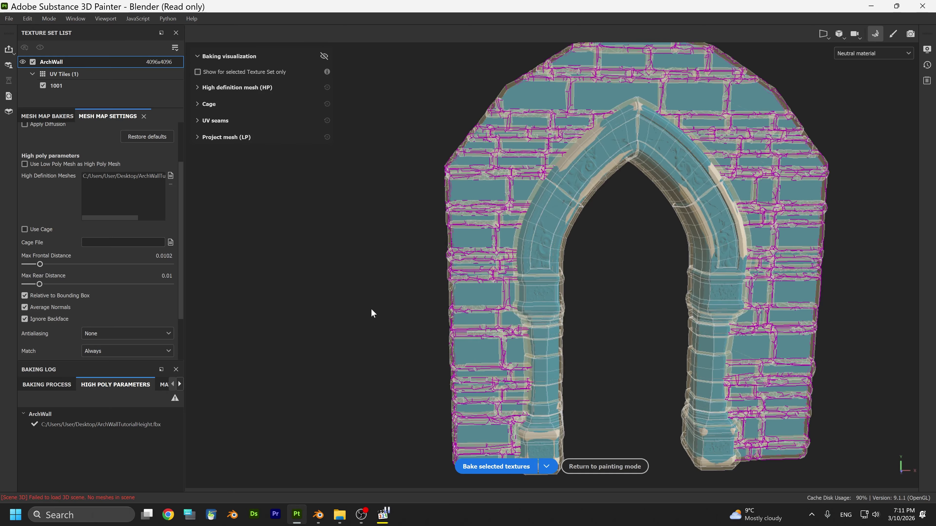
left_click_drag(372, 309, 324, 283, "alt")
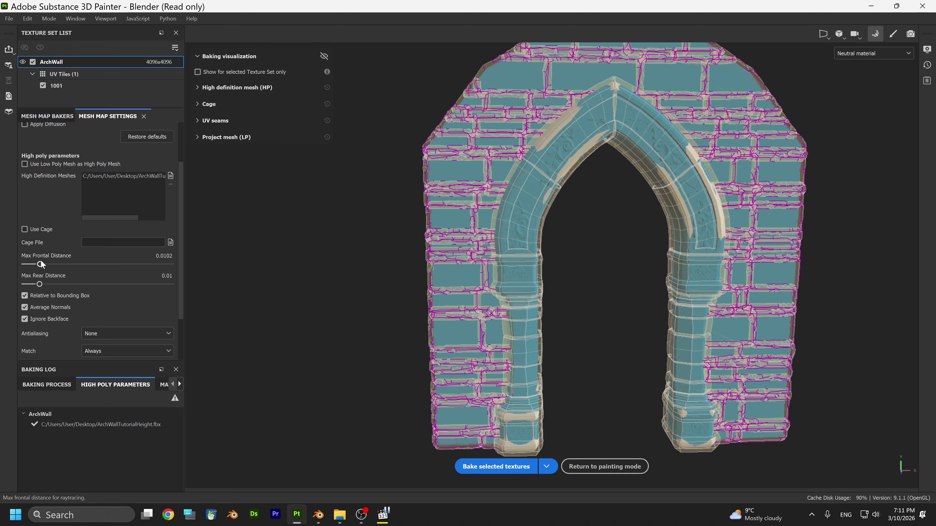
mouse_move(40, 263)
left_mouse_down()
mouse_move(50, 263)
mouse_move(38, 272)
left_mouse_up()
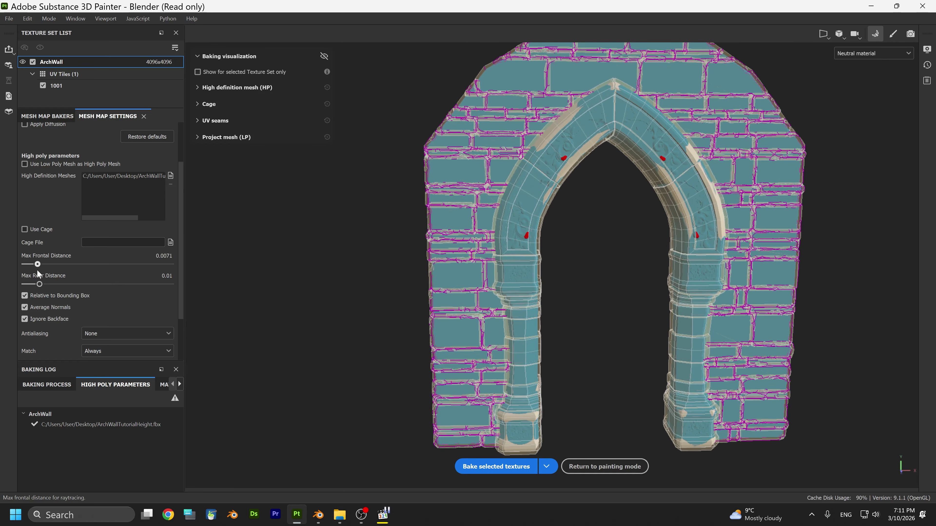
left_click_drag(38, 273, 40, 267)
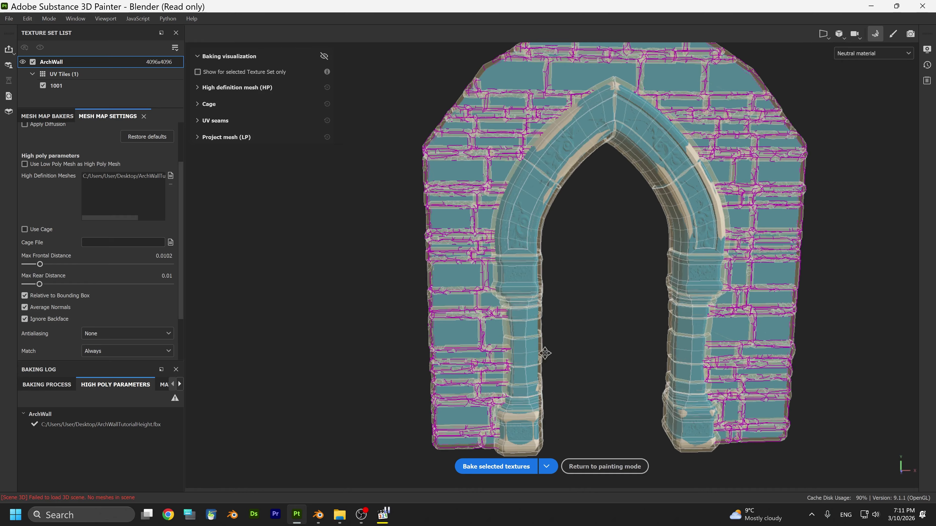
Set the antialiasing in the common baking settings to Supersampling 4x
left_click_drag(545, 353, 561, 269, "alt")
scroll(560, 343, "up", 3)
scroll(637, 328, "down", 3)
scroll(379, 349, "up", 2)
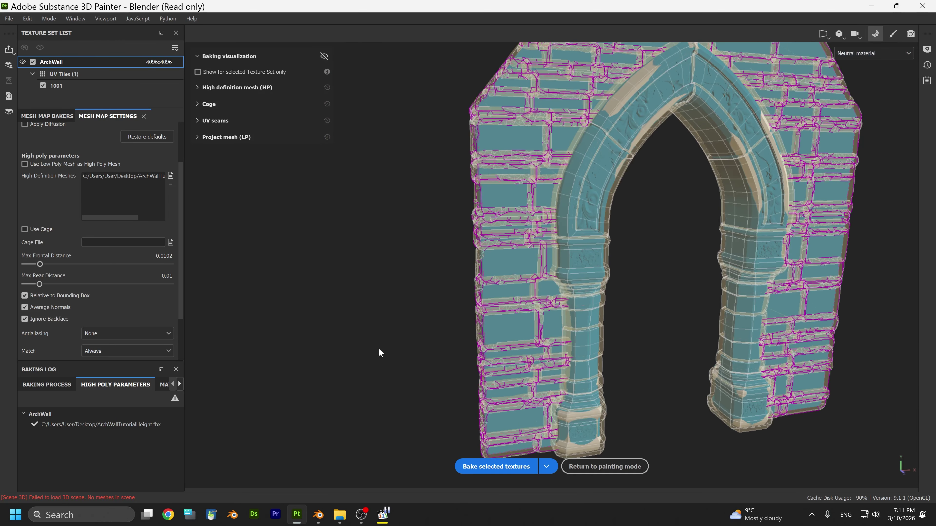
middle_click_drag(299, 353, 298, 314)
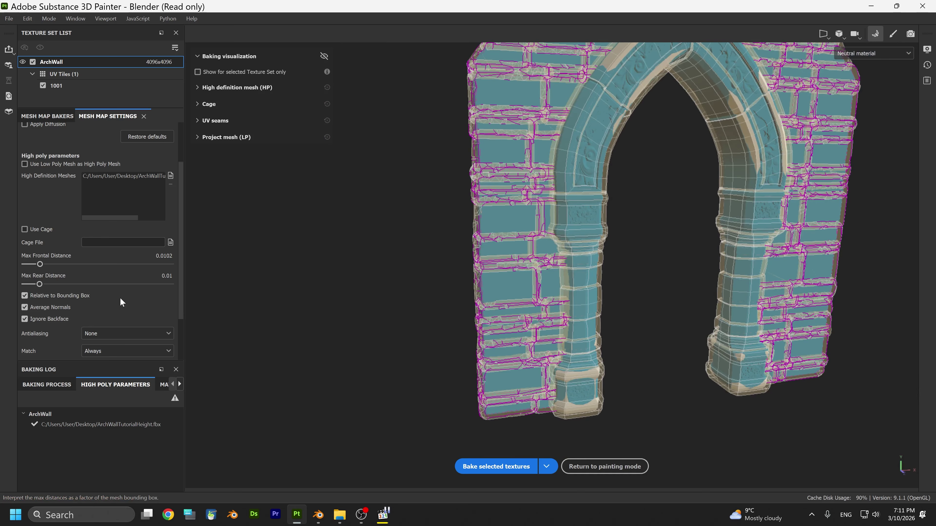
scroll(120, 298, "down", 2)
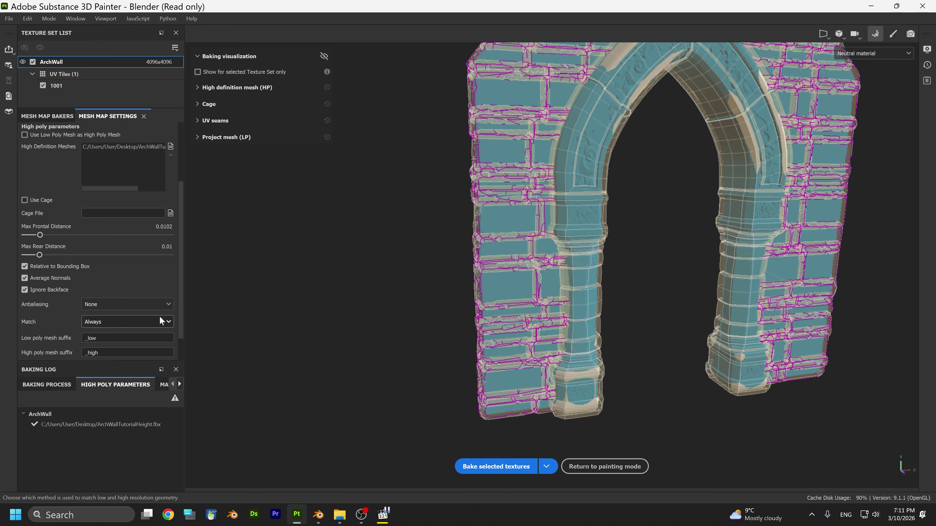
left_click(148, 304)
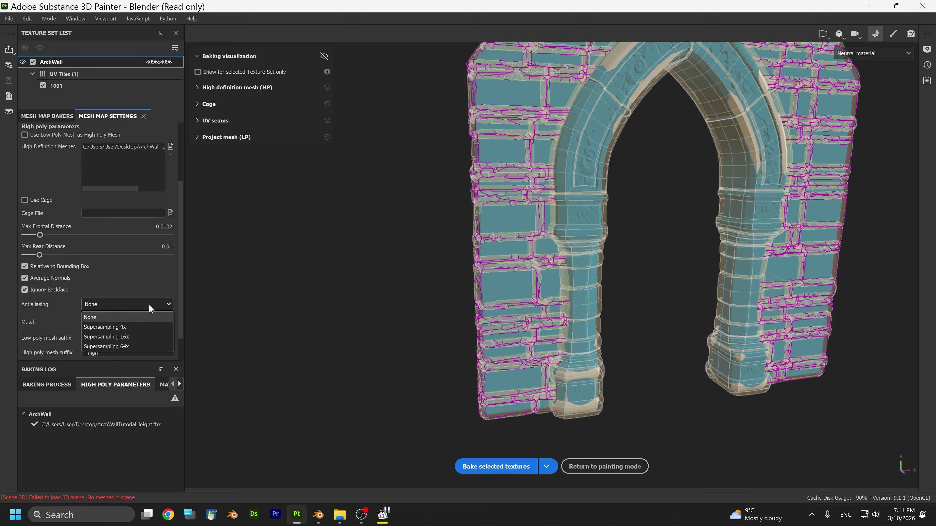
left_click(126, 329)
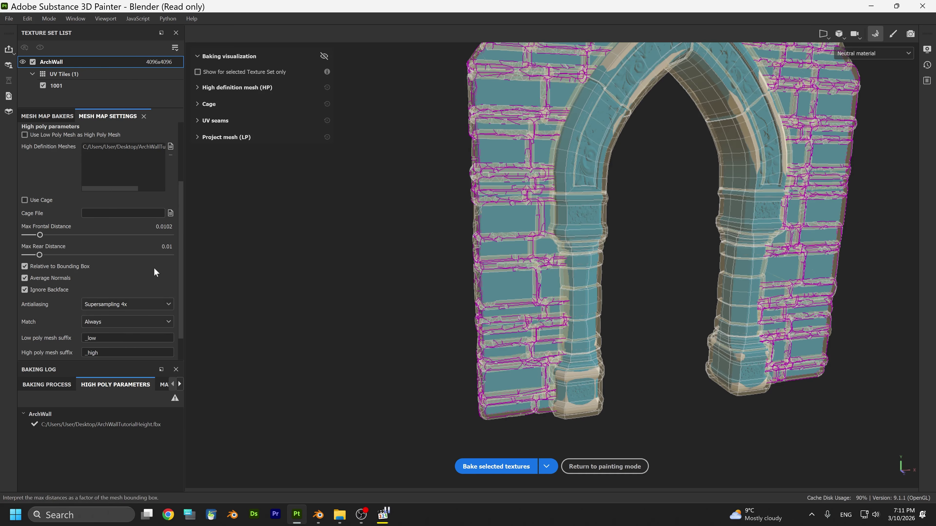
Set the ID baker's color source to Vertex Color and return to the common settings in the baker list
scroll(105, 260, "up", 3)
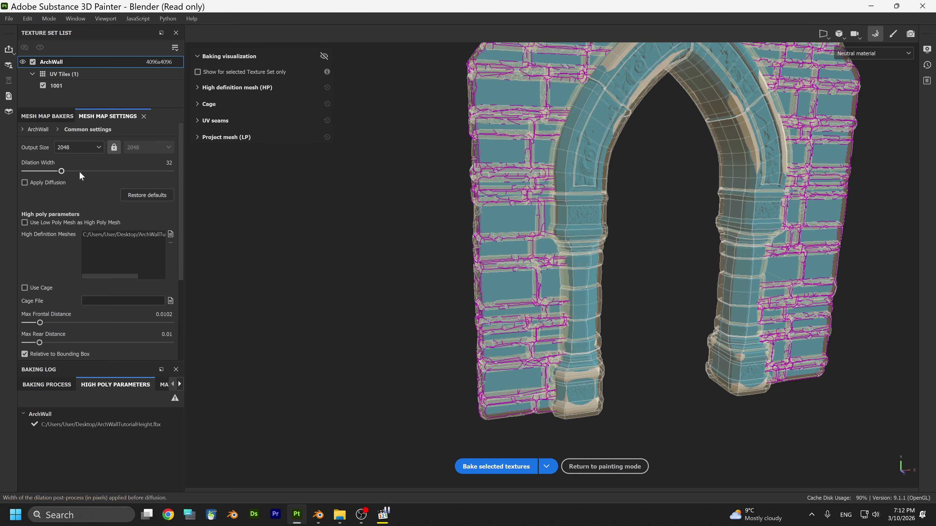
left_click(47, 117)
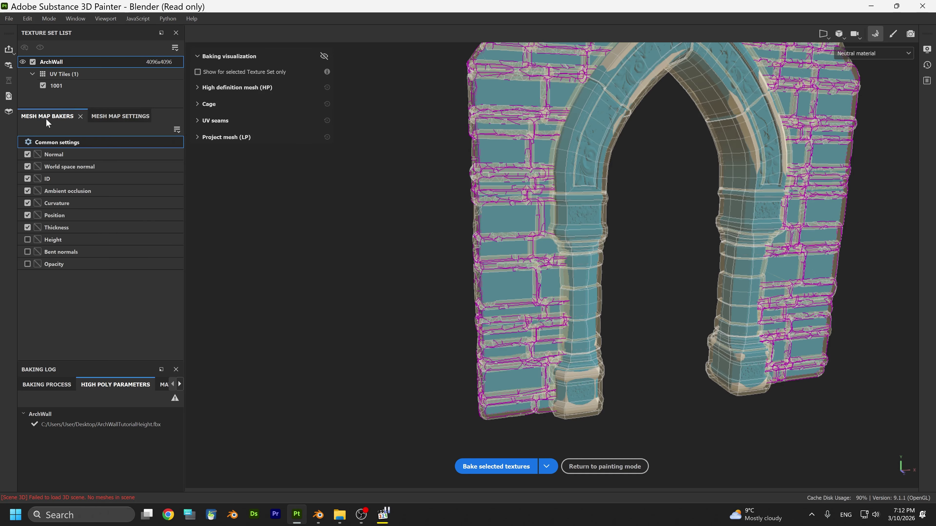
left_click(52, 177)
left_click(109, 116)
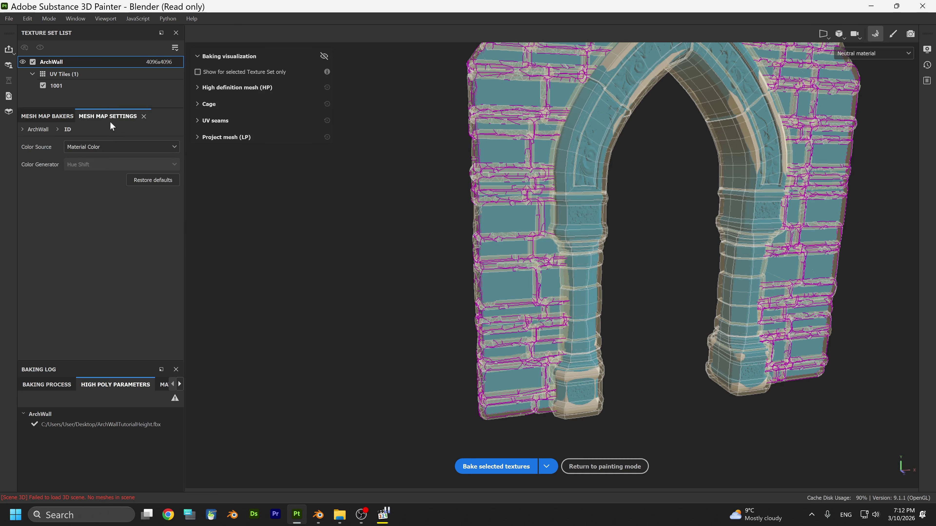
left_click(112, 147)
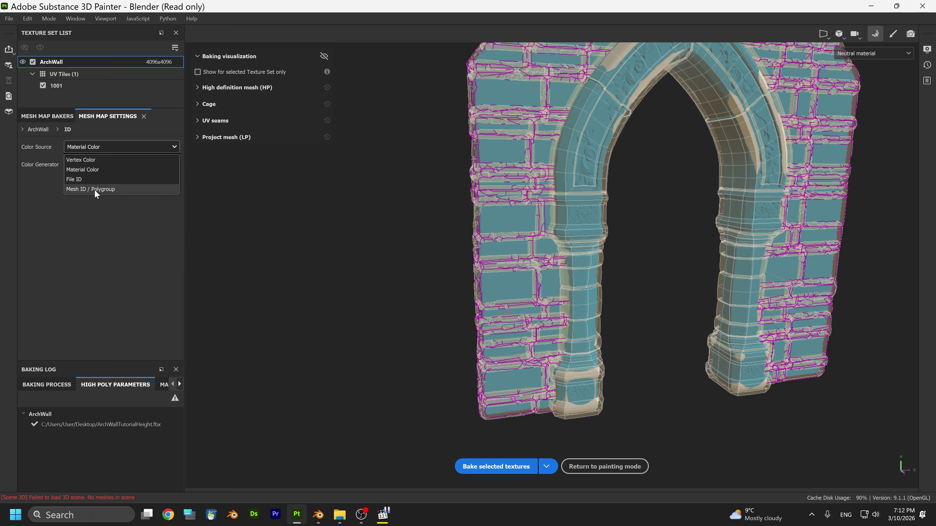
left_click(98, 161)
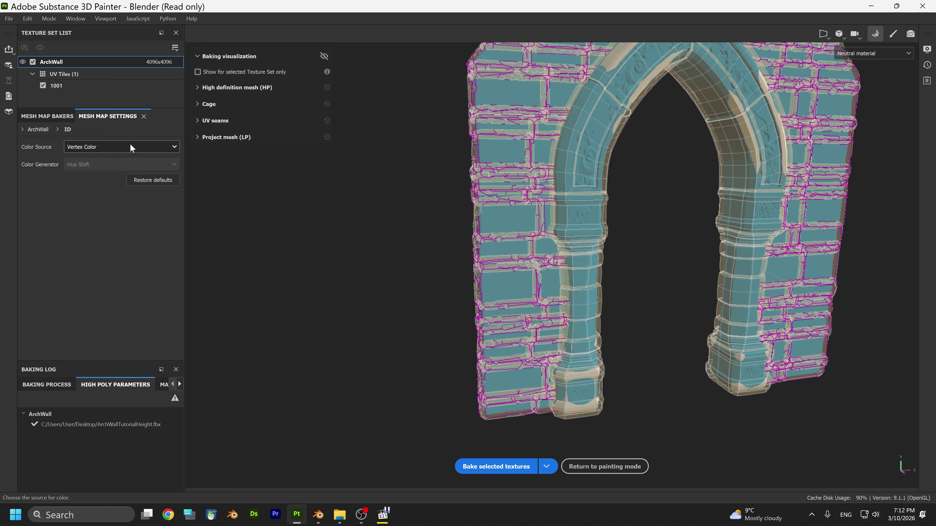
left_click(54, 119)
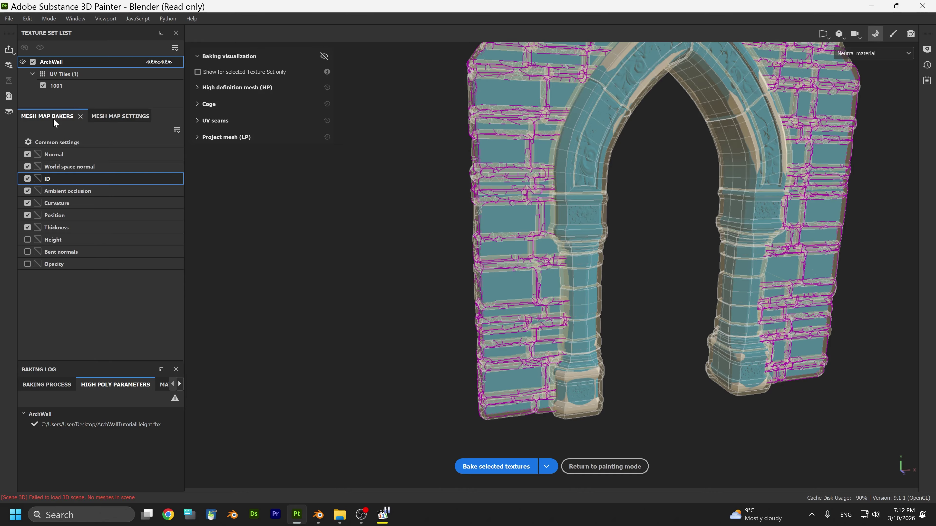
left_click(56, 143)
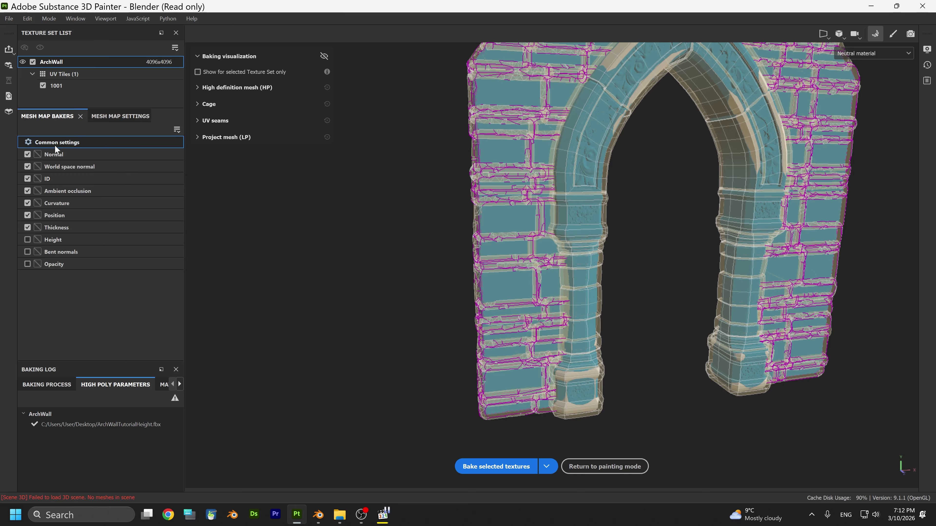
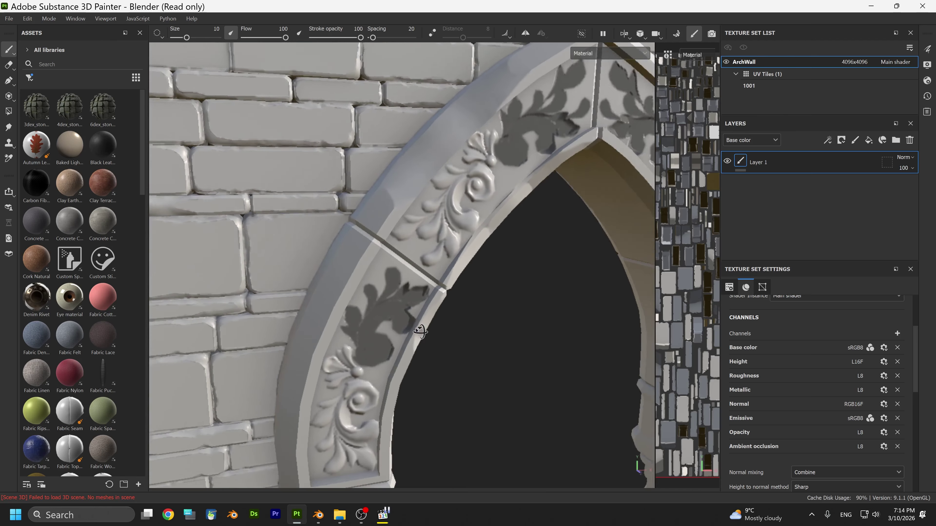
Examine the baked arch wall for shading errors on the leaf ornaments, columns and brickwork
middle_click_drag(445, 358, 380, 263, "alt")
scroll(389, 308, "down", 1)
middle_click_drag(424, 337, 414, 261, "alt")
left_click_drag(379, 226, 341, 203, "alt")
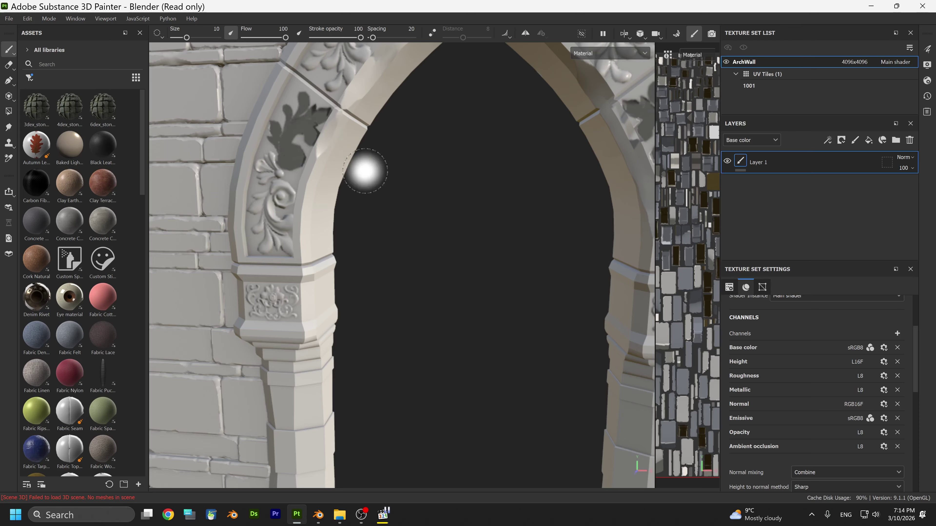
mouse_move(365, 170)
left_mouse_down("alt")
mouse_move(428, 211)
mouse_move(445, 203)
left_mouse_up("alt")
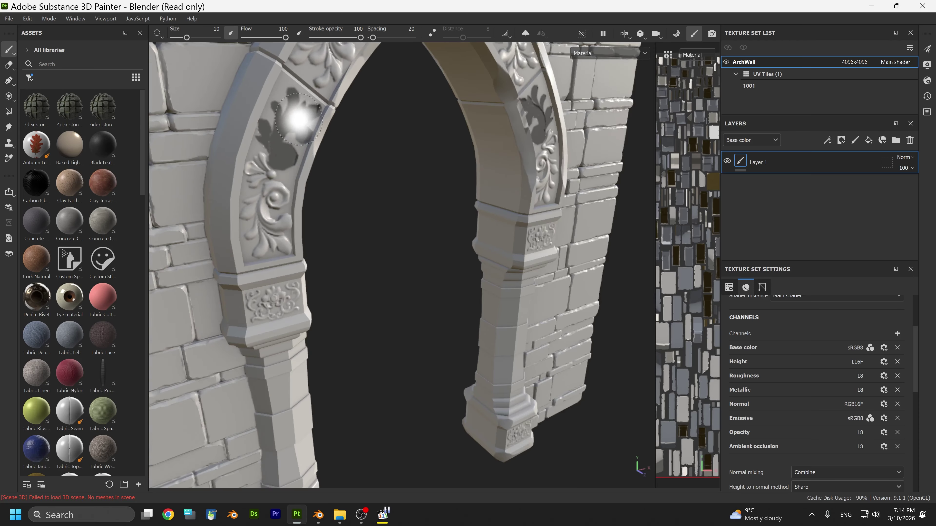
left_click_drag(298, 117, 340, 241, "alt")
scroll(347, 281, "up", 3)
middle_click_drag(347, 280, 350, 207, "alt")
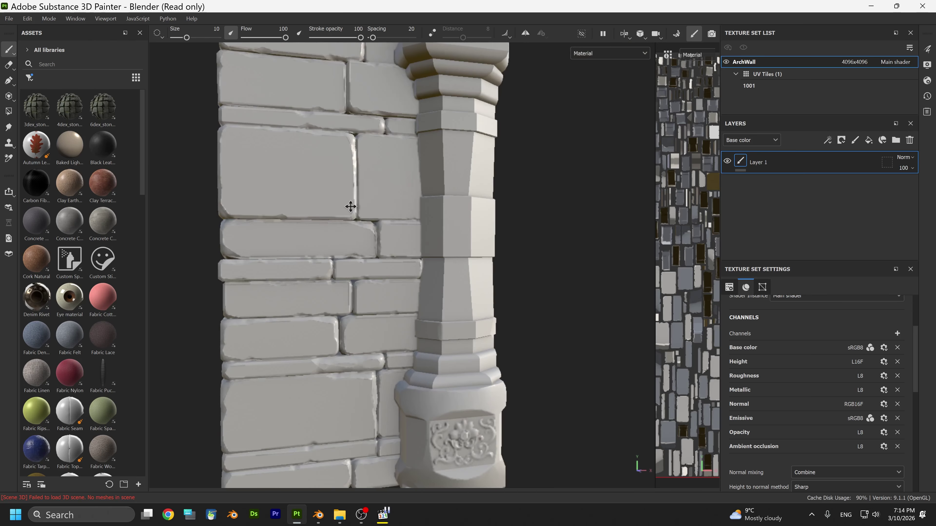
left_click_drag(350, 207, 406, 298, "alt")
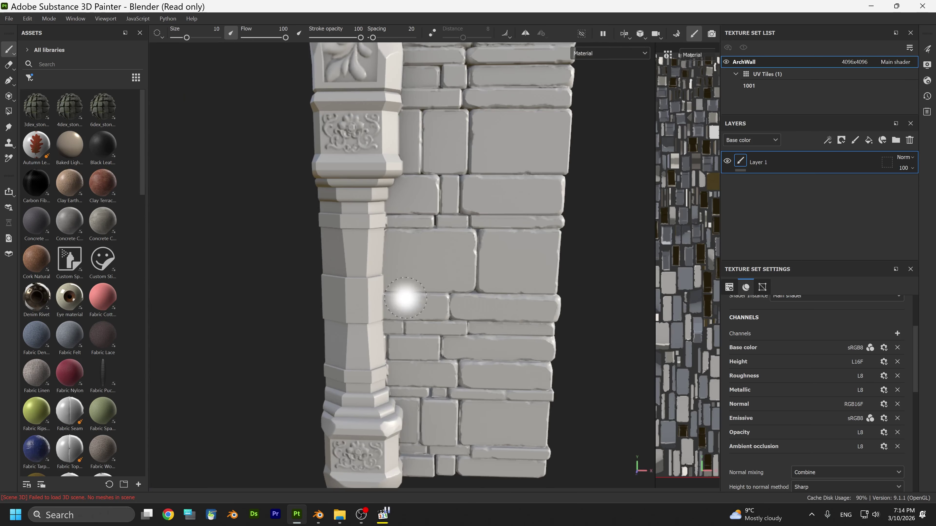
left_click_drag(456, 213, 326, 187, "alt")
scroll(325, 187, "up", 2)
middle_click_drag(353, 141, 370, 307, "alt")
scroll(355, 305, "up", 3)
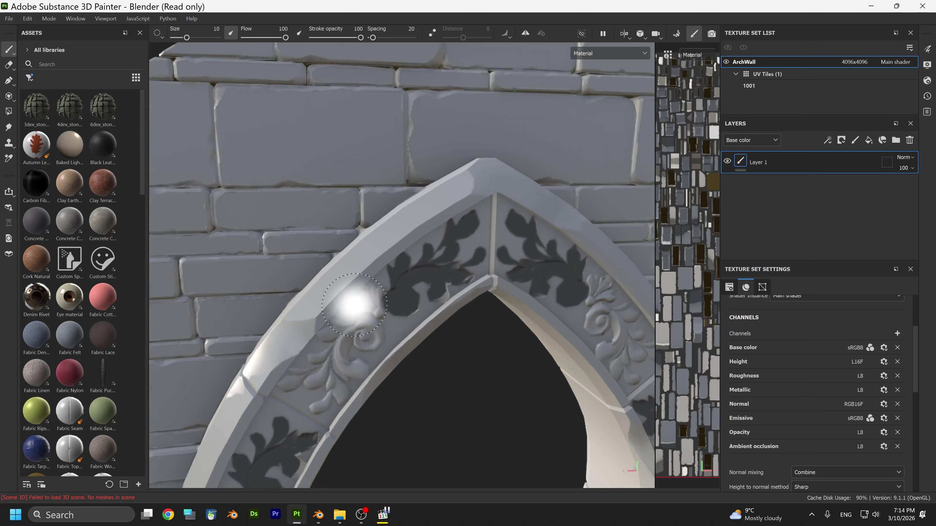
scroll(354, 305, "down", 6)
left_click_drag(328, 328, 355, 250, "alt")
scroll(355, 251, "up", 4)
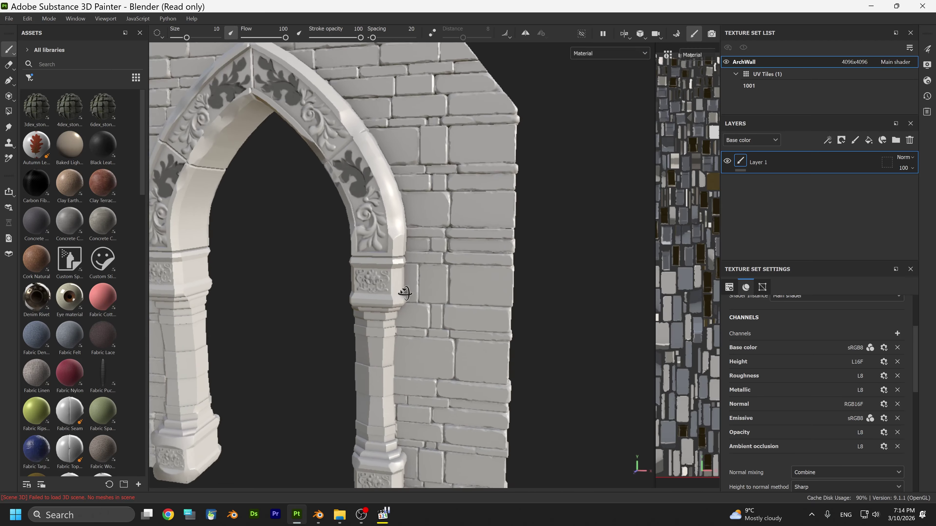
Switch back to the unsaved Blender scene and turn on the Face Orientation overlay to check the high-poly normals
mouse_move(318, 515)
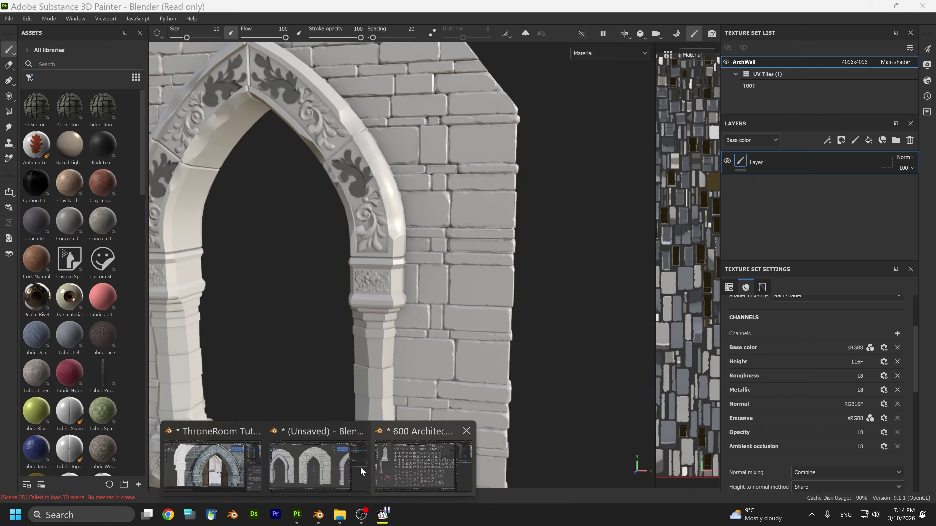
left_click(318, 468)
scroll(413, 247, "up", 3)
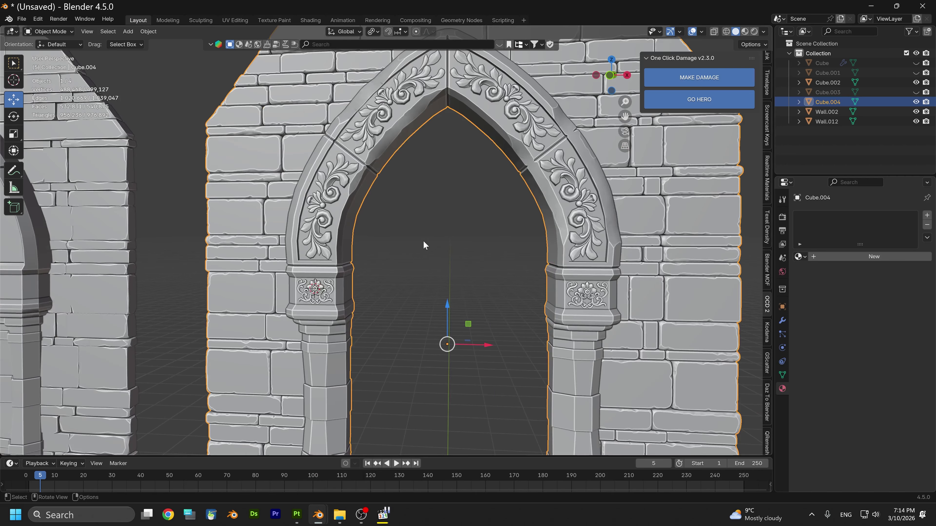
left_click(702, 33)
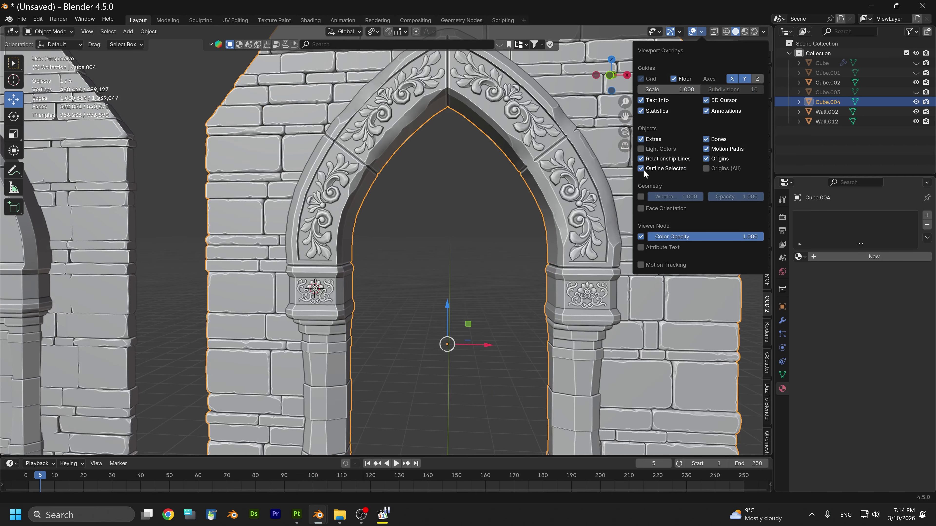
left_click(641, 208)
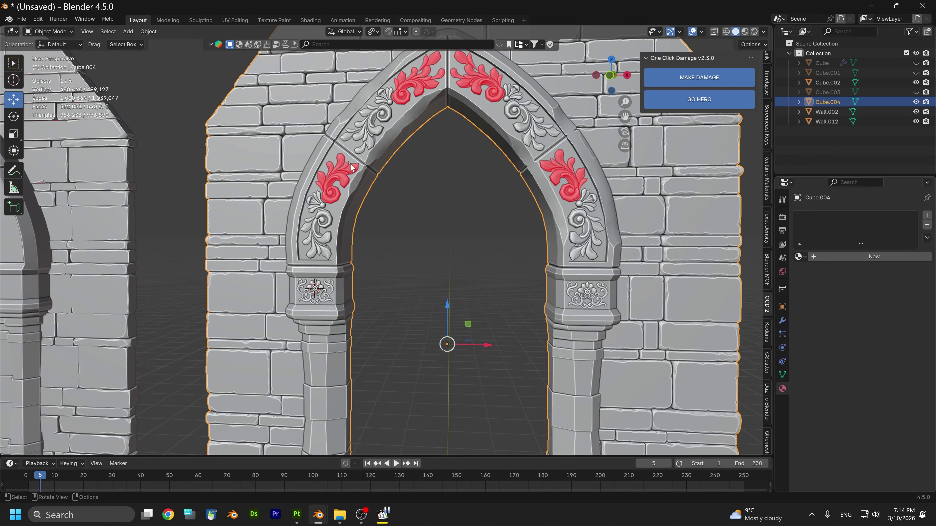
Enter Edit Mode on the high-poly mesh Cube.004 at the red leaf ornaments on the arch
scroll(405, 110, "up", 4)
middle_click_drag(337, 177, 324, 253, "shift")
left_click(50, 31)
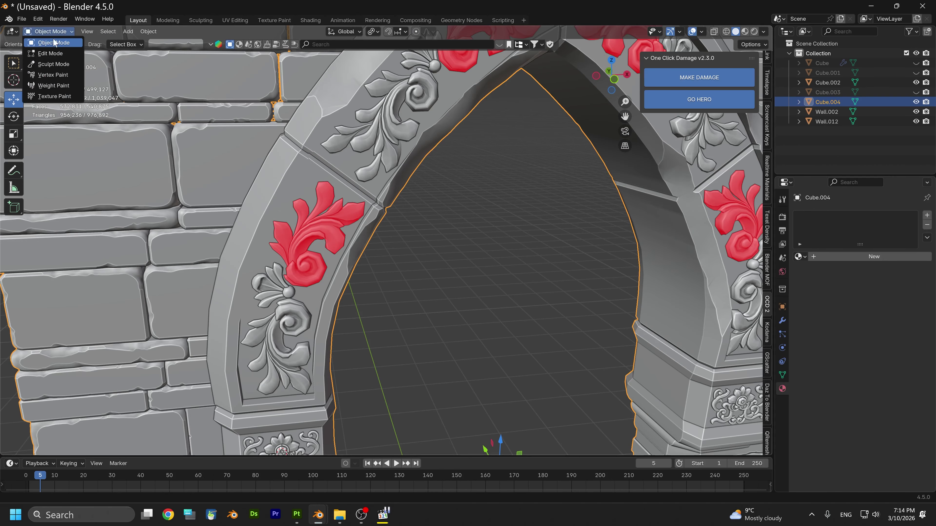
left_click(51, 54)
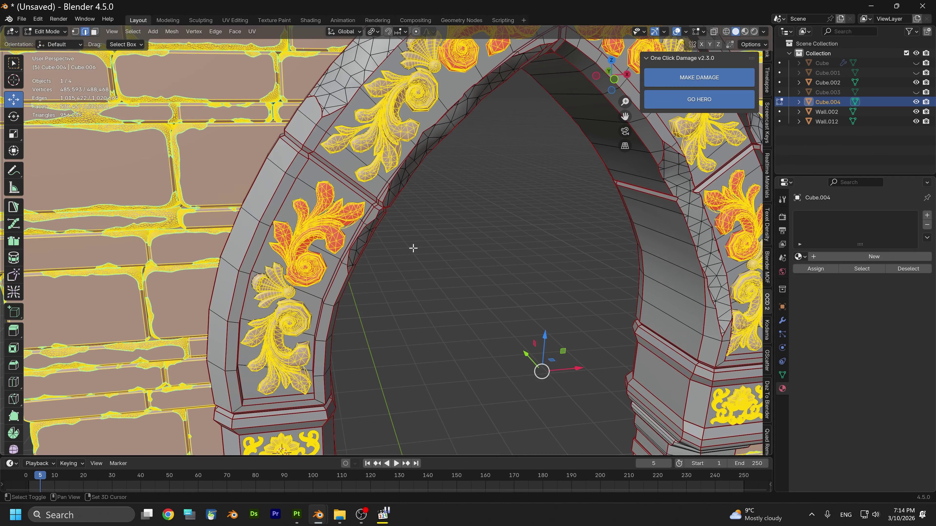
Recalculate the normals of the whole arch wall mesh to face outside, deselect it and return to Object Mode
key("shift+n")
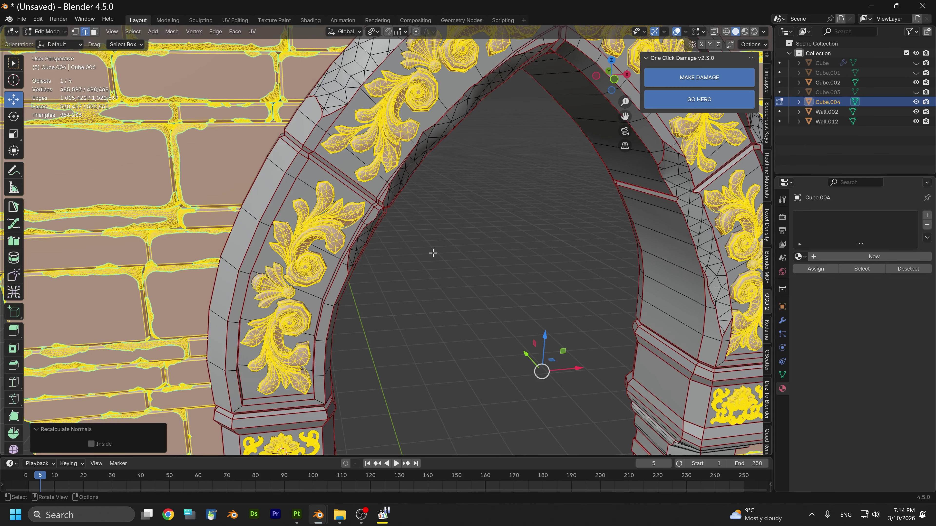
left_click(433, 254)
scroll(433, 254, "down", 2)
middle_click_drag(432, 255, 115, 60)
left_click(44, 31)
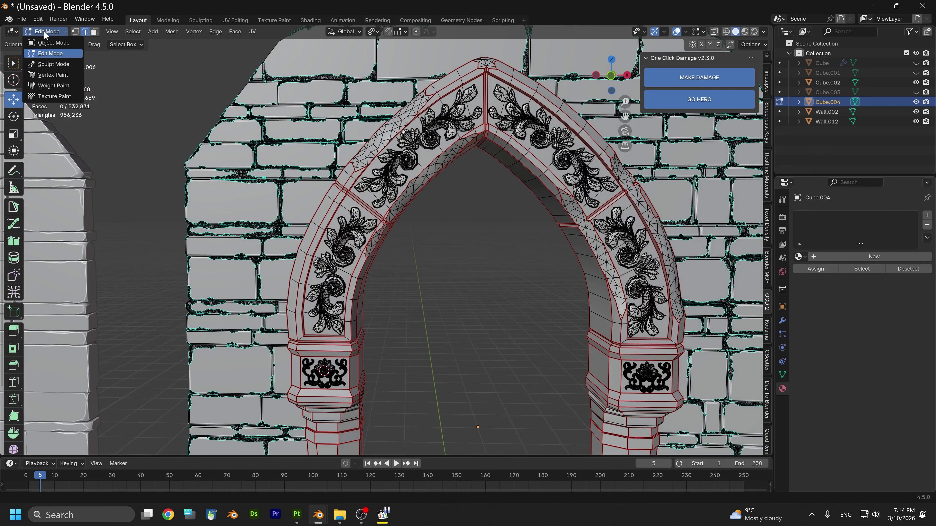
left_click(48, 42)
Export only the selected arch wall mesh as FBX, overwriting ArchWallTutorialHeight.fbx on the Desktop
left_click(28, 20)
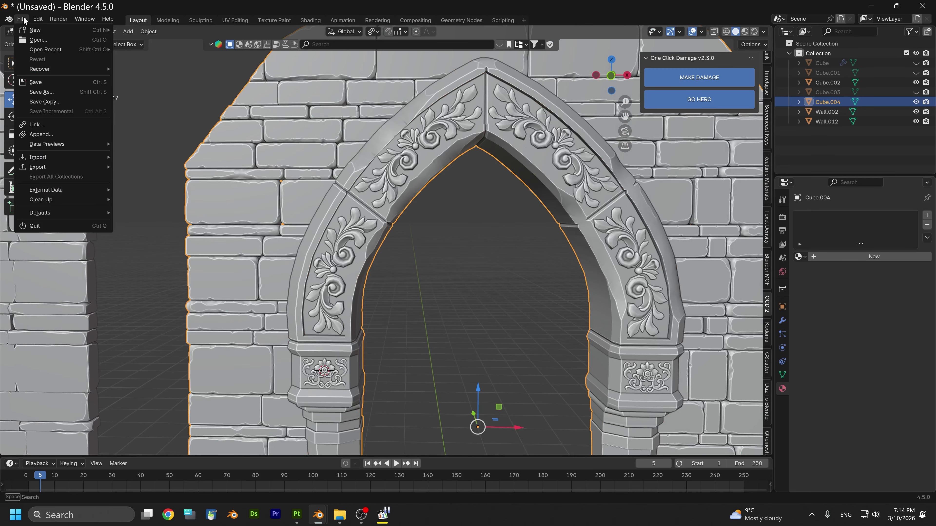
mouse_move(55, 169)
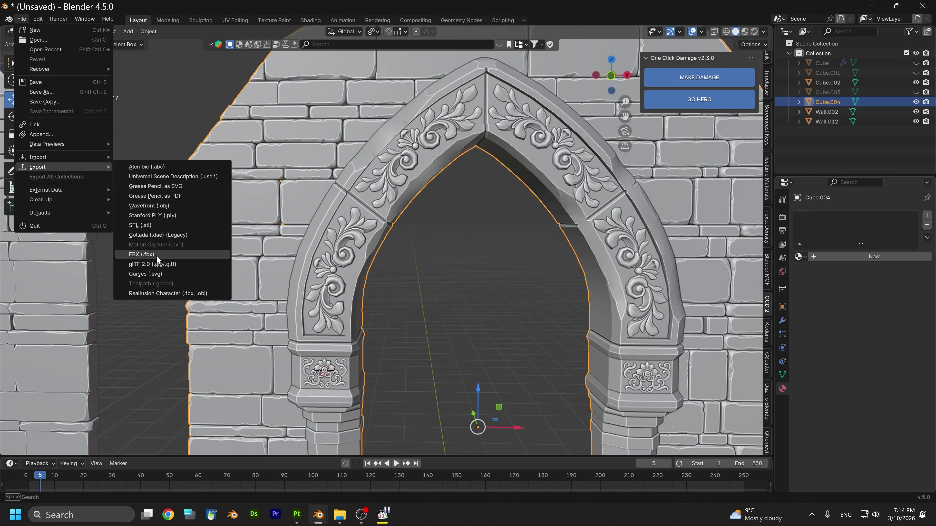
left_click(151, 255)
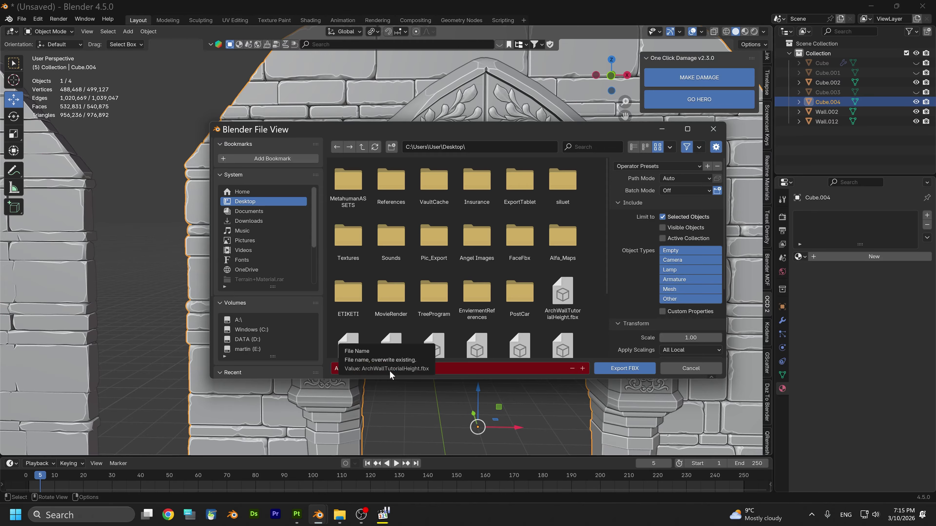
left_click(626, 369)
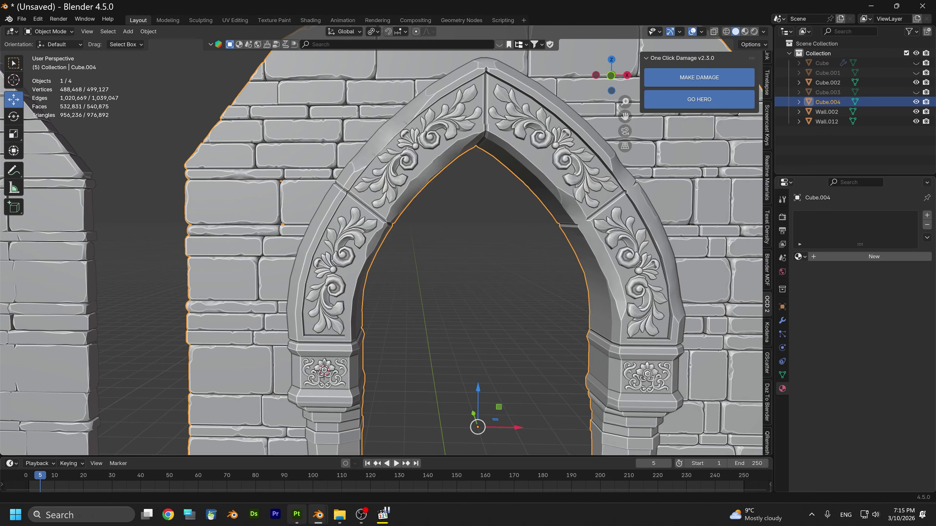
Switch to Substance 3D Painter, rebake the ArchWall mesh maps from the high-poly mesh and return to painting mode
left_click(297, 514)
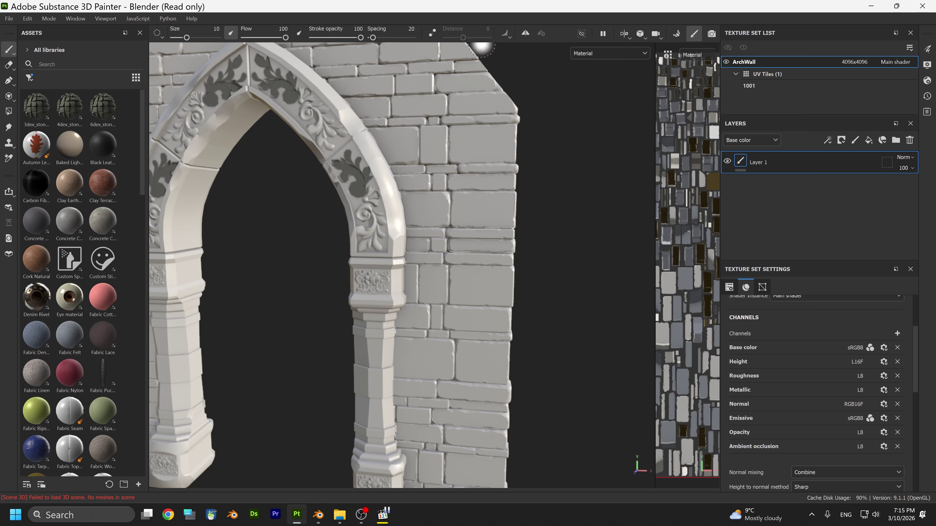
left_click(678, 33)
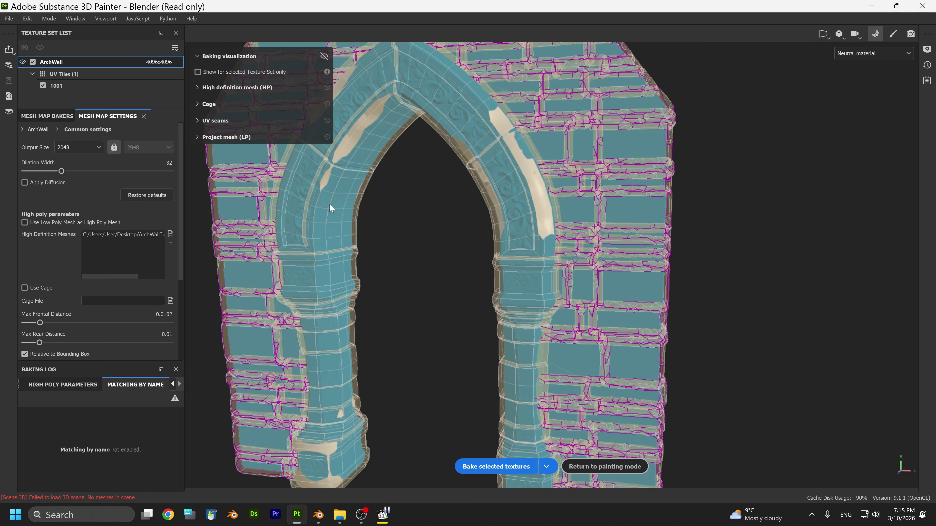
left_click(479, 467)
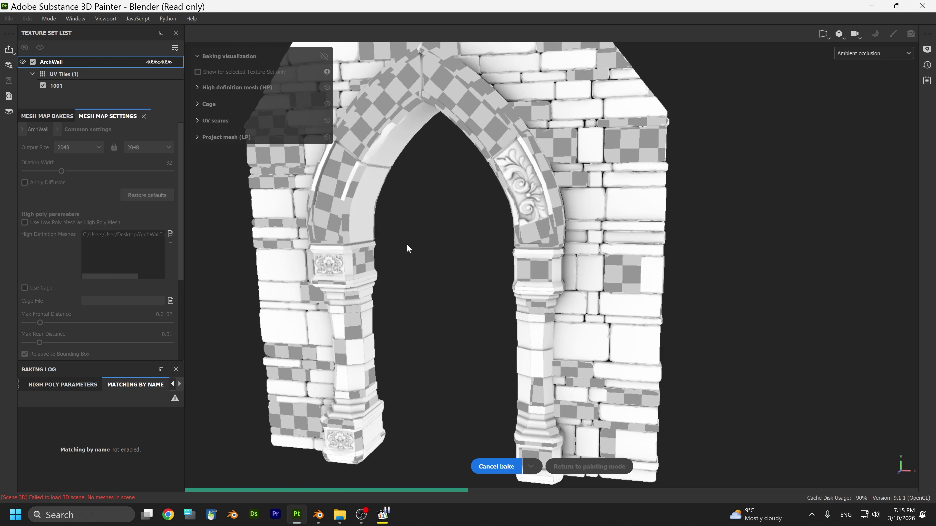
middle_click_drag(444, 267, 476, 293)
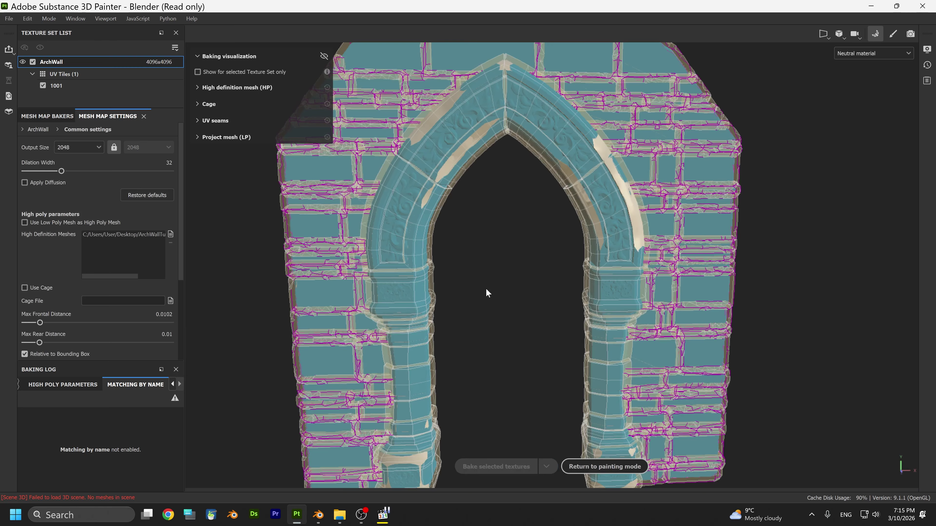
left_click(604, 466)
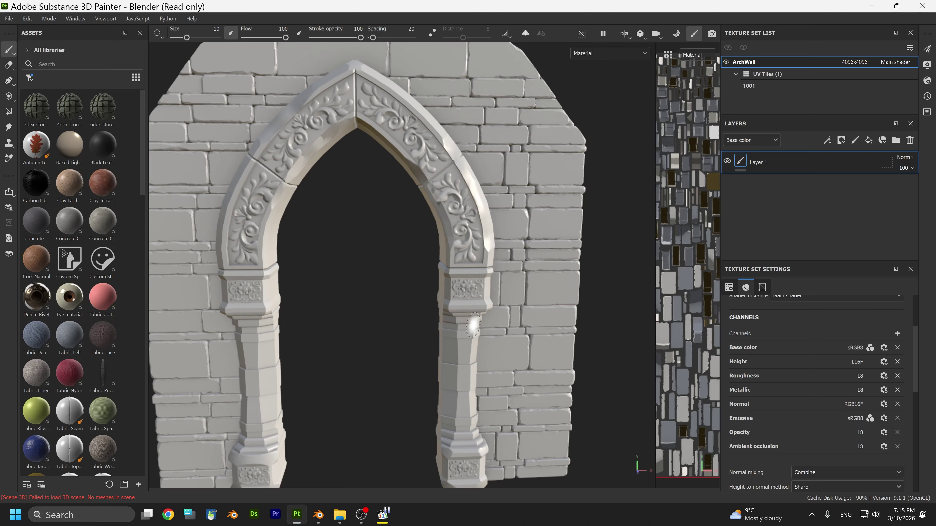
Examine the bake on the arch carvings, columns and brick edges from the front and side, both close up and overall
scroll(401, 318, "down", 3)
left_click_drag(401, 317, 413, 334, "alt")
scroll(455, 299, "up", 6)
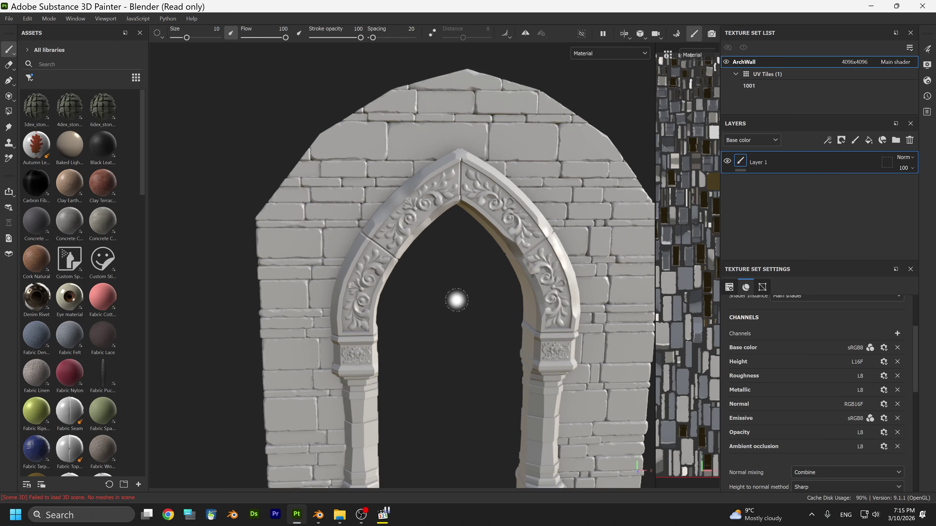
scroll(423, 192, "down", 2)
scroll(445, 276, "up", 5)
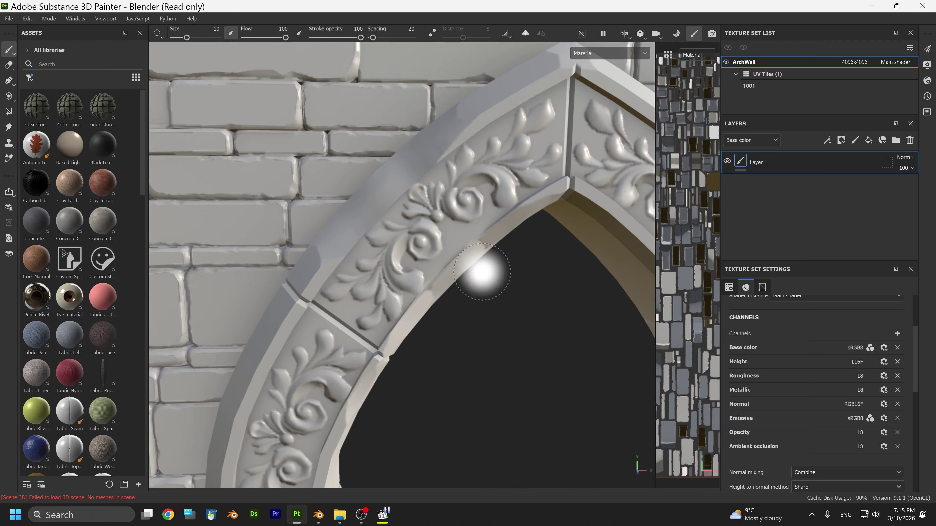
mouse_move(522, 277)
left_mouse_down("alt")
mouse_move(559, 265)
mouse_move(490, 303)
mouse_move(431, 302)
mouse_move(420, 286)
left_mouse_up("alt")
scroll(490, 303, "down", 3)
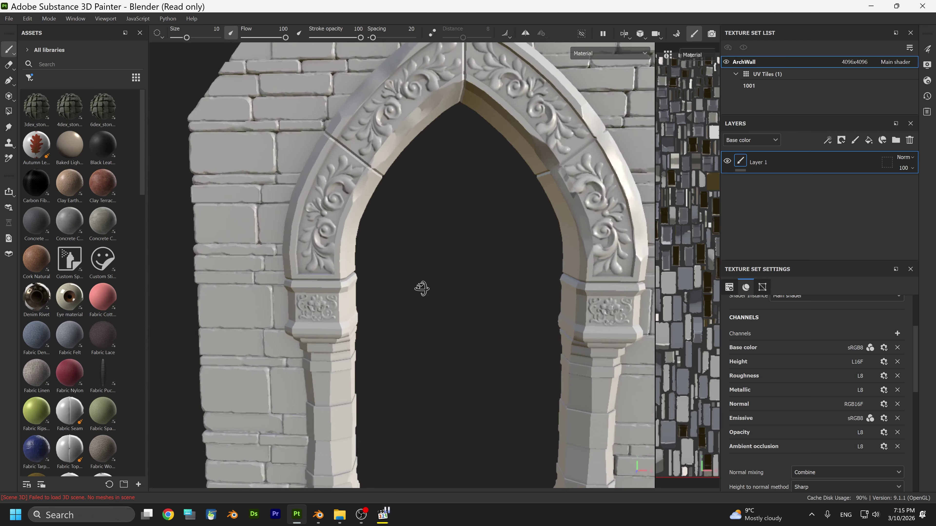
scroll(477, 284, "up", 3)
scroll(477, 284, "down", 3)
left_click_drag(445, 339, 478, 322, "alt")
scroll(478, 322, "up", 2)
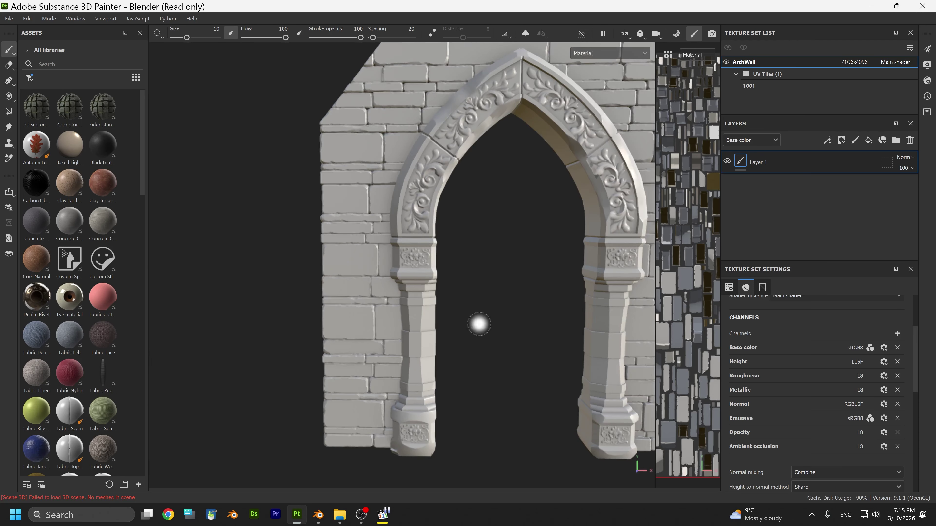
scroll(398, 317, "down", 3)
scroll(418, 334, "up", 4)
left_click_drag(424, 309, 380, 320, "alt")
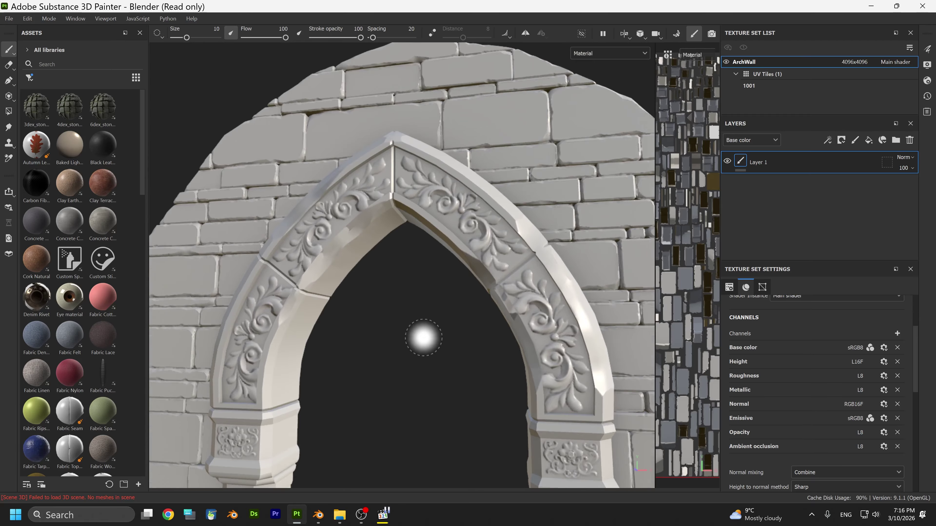
scroll(417, 335, "up", 3)
middle_click_drag(418, 334, 467, 332, "alt")
scroll(428, 330, "down", 4)
mouse_move(427, 330)
left_mouse_down("alt")
mouse_move(410, 361)
mouse_move(424, 346)
left_mouse_up("alt")
scroll(439, 344, "up", 10)
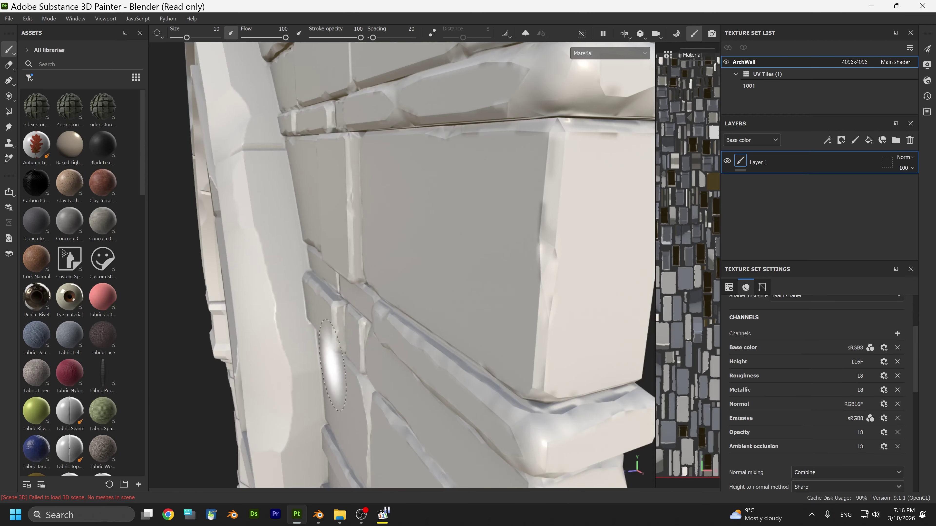
scroll(344, 346, "down", 6)
left_click_drag(393, 343, 307, 366, "alt")
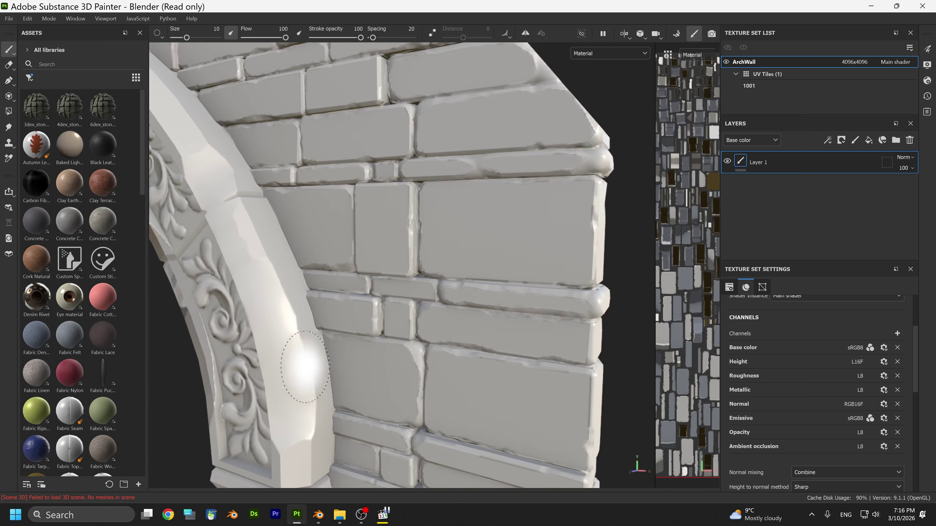
scroll(426, 324, "up", 3)
scroll(425, 323, "down", 5)
left_click_drag(366, 351, 397, 312, "alt")
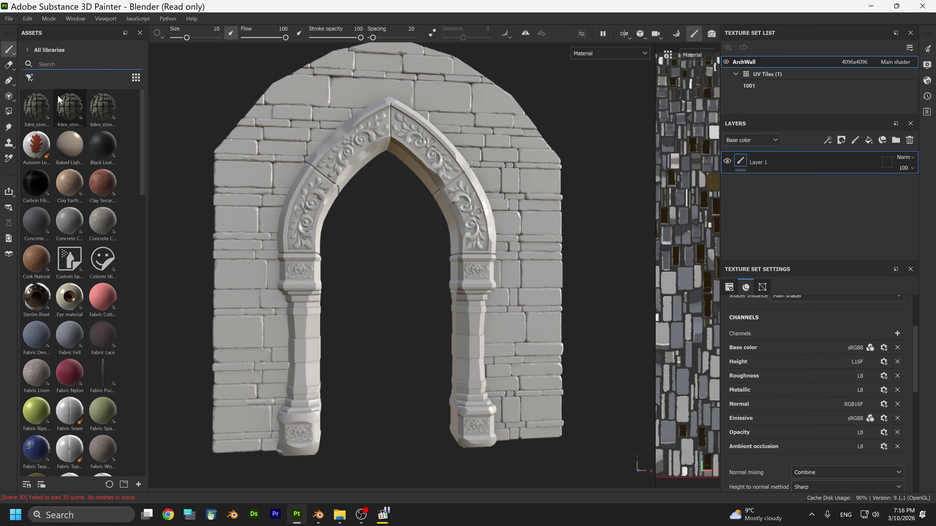
Find the WallMoldy_1 smart material in the asset library and apply it to the arch wall
left_click_drag(148, 111, 164, 111)
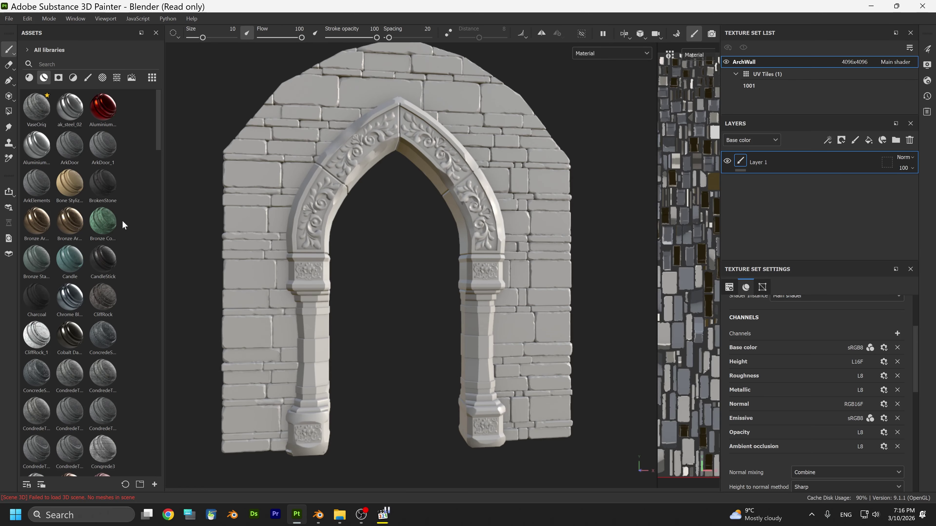
scroll(97, 235, "down", 3)
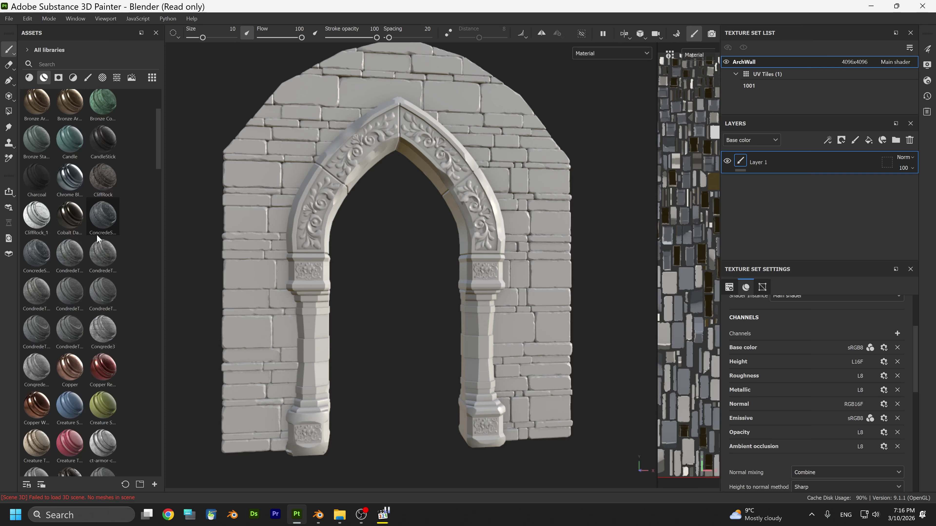
scroll(96, 236, "down", 3)
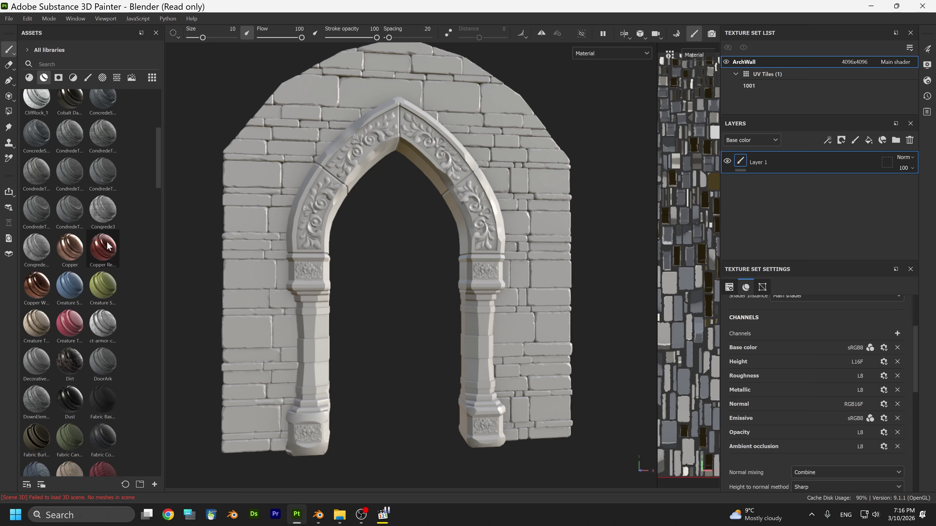
scroll(107, 246, "down", 9)
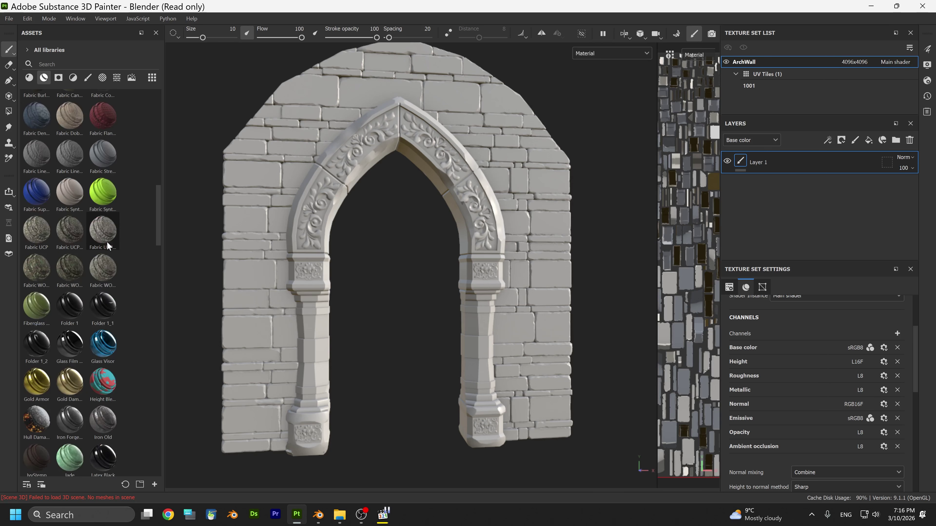
scroll(108, 245, "down", 6)
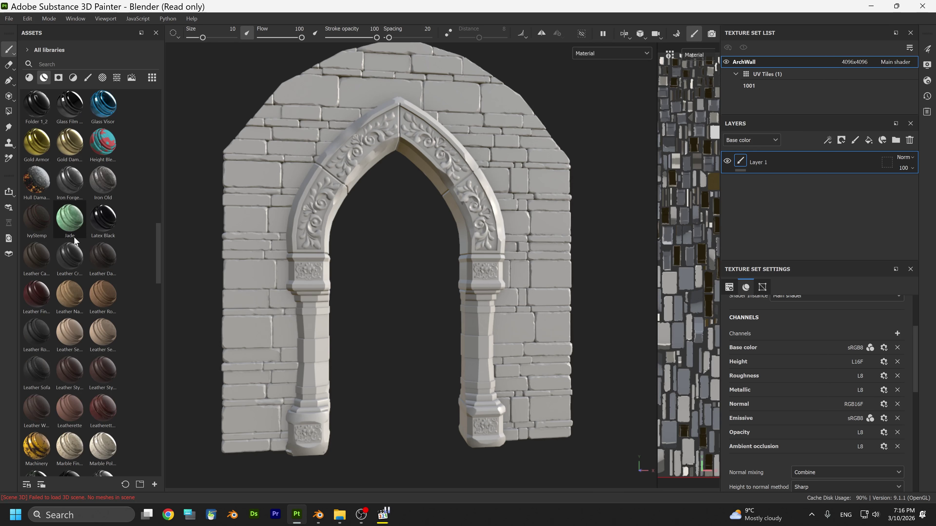
scroll(74, 237, "down", 9)
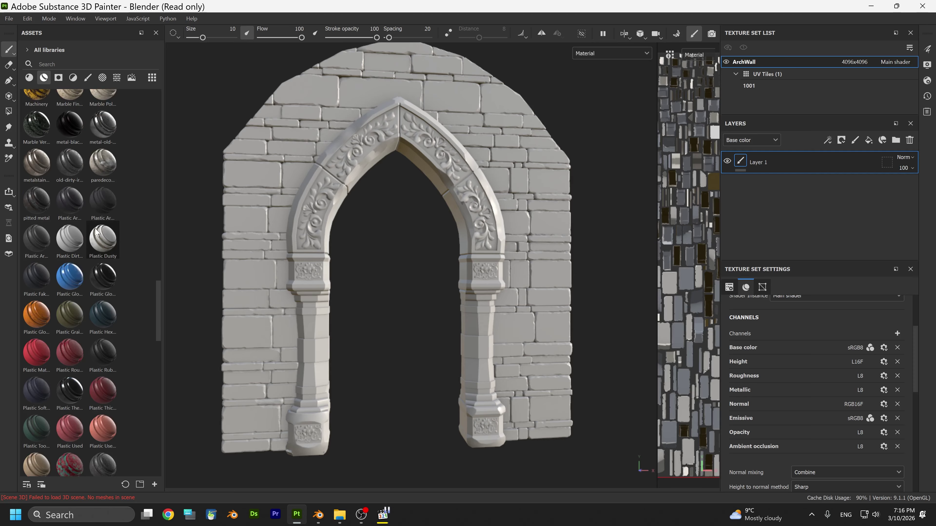
scroll(95, 231, "down", 15)
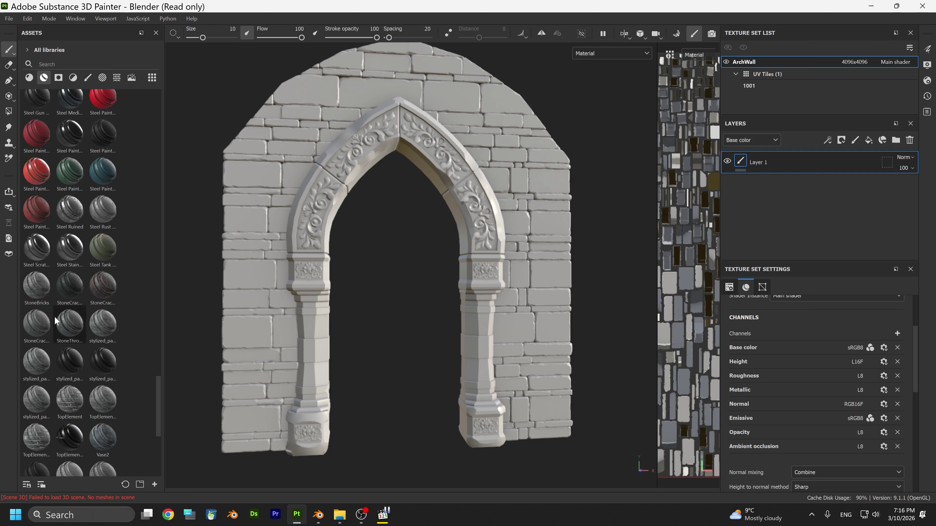
mouse_move(109, 333)
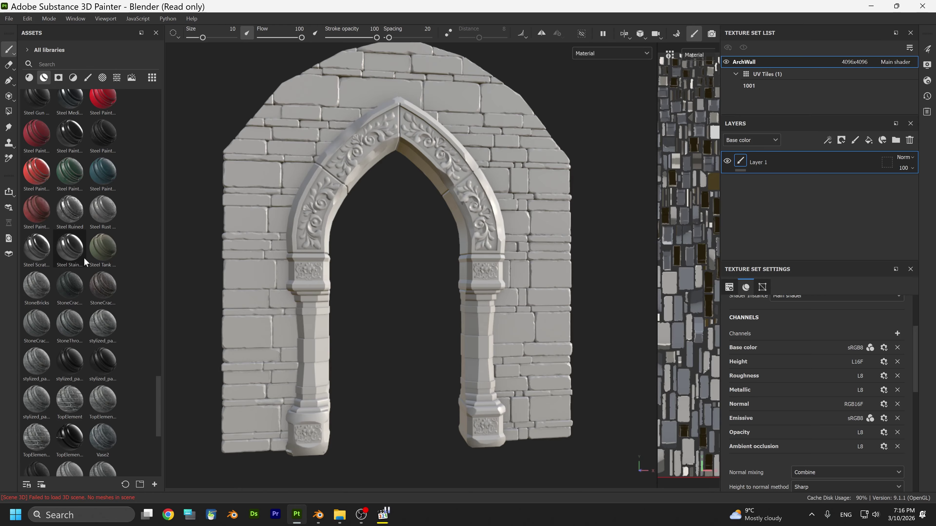
scroll(84, 258, "down", 5)
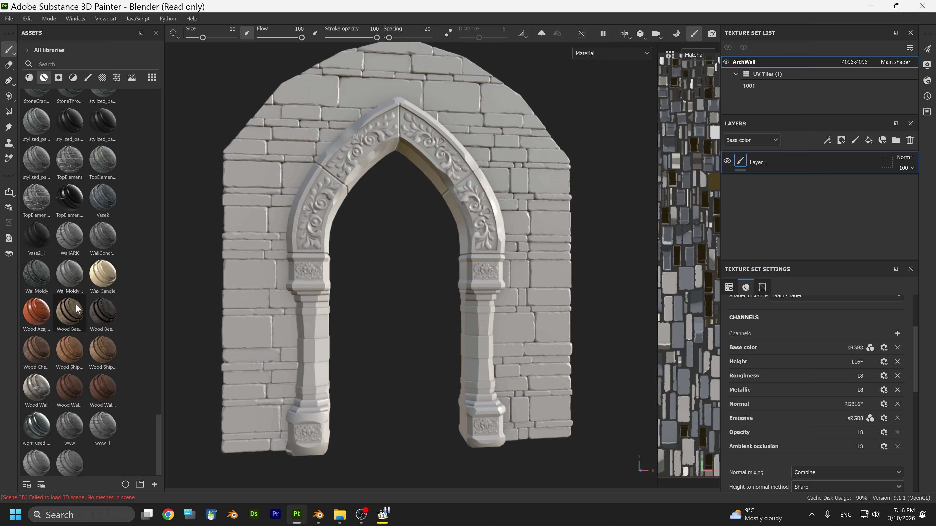
scroll(80, 291, "down", 1)
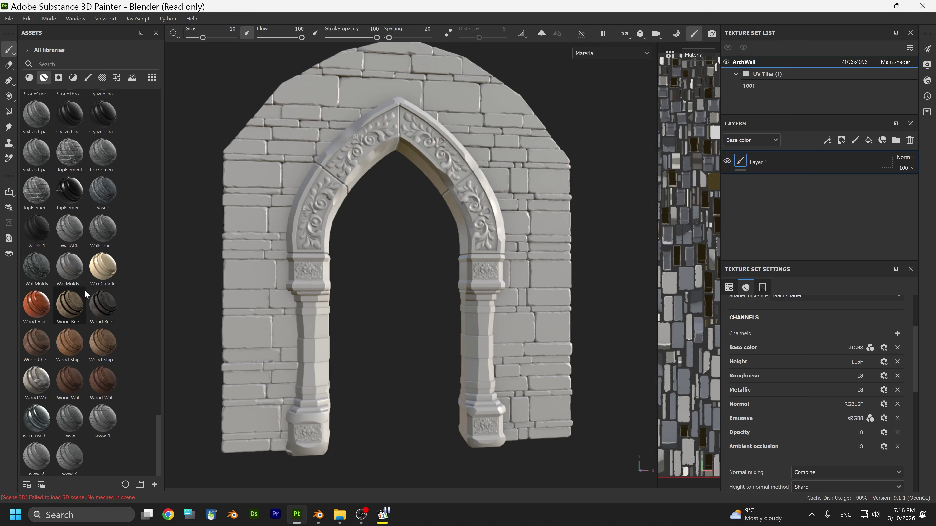
left_click_drag(71, 272, 439, 341)
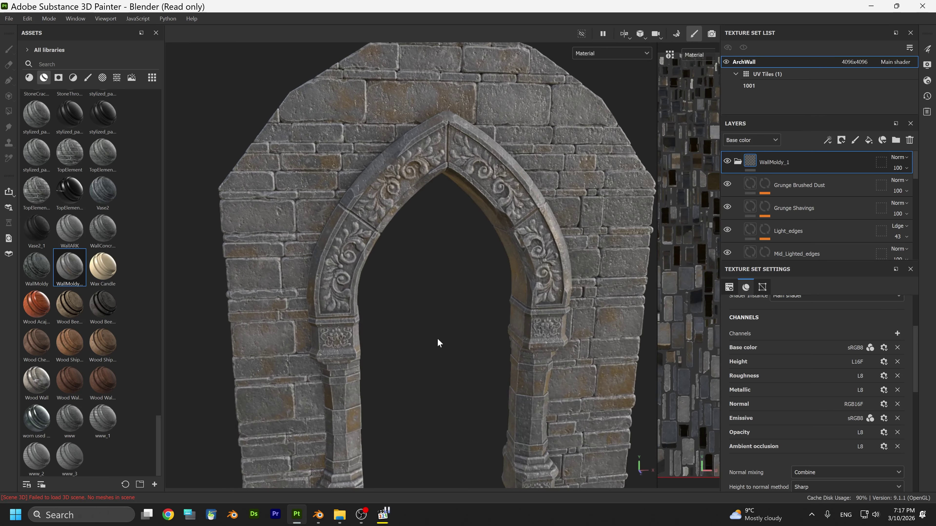
Inspect the applied stone material on the arch, columns and bricks from several angles
middle_click_drag(439, 341, 368, 213, "alt")
left_click_drag(368, 213, 463, 272, "alt")
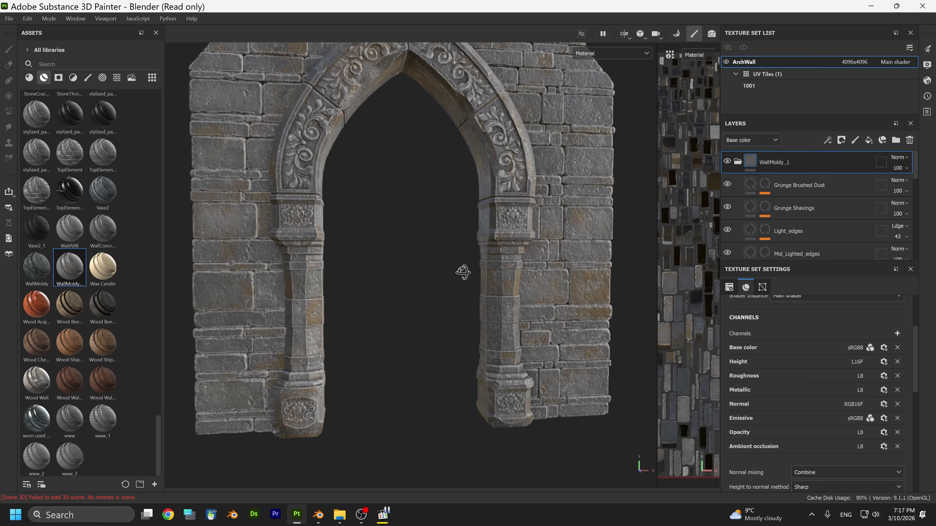
right_click_drag(402, 250, 455, 353, "alt")
left_click_drag(455, 352, 443, 271, "alt")
right_click_drag(443, 271, 414, 387, "alt")
left_click_drag(414, 386, 409, 309, "alt")
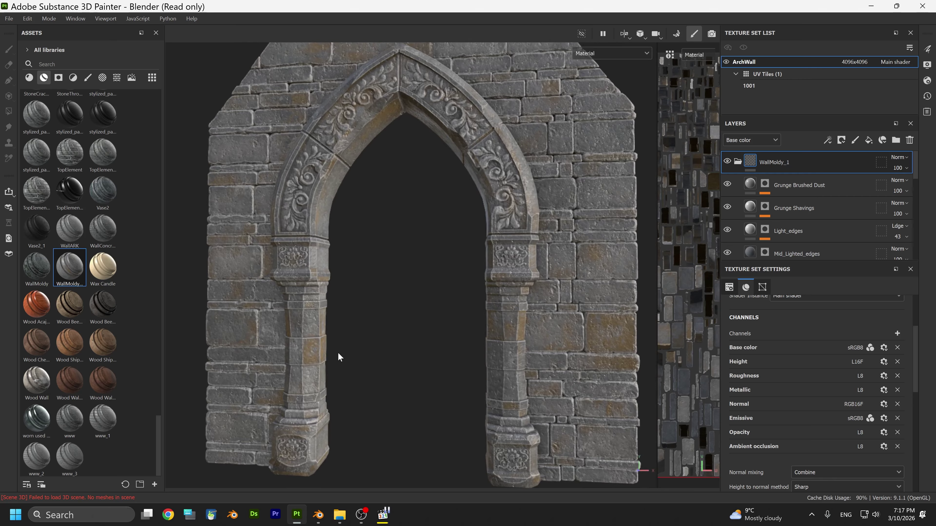
left_click_drag(341, 331, 412, 326, "alt")
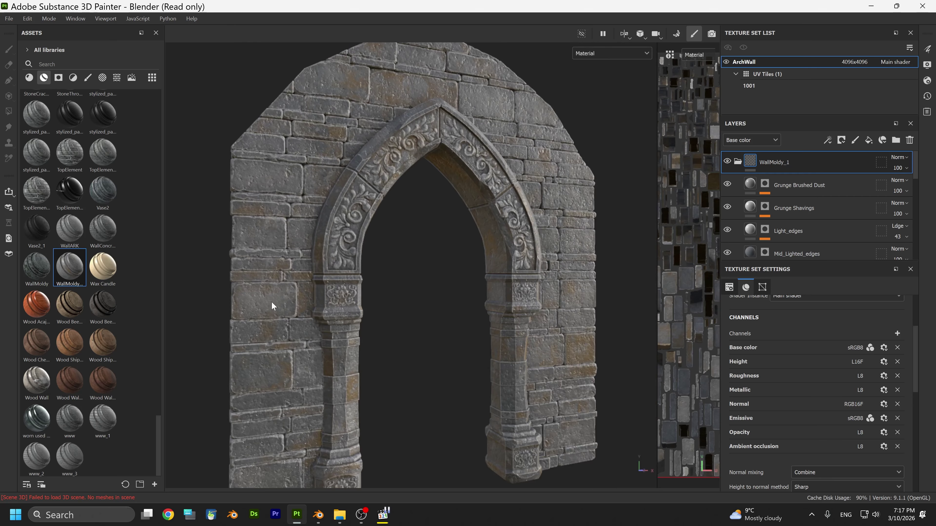
left_click_drag(349, 329, 268, 320, "alt")
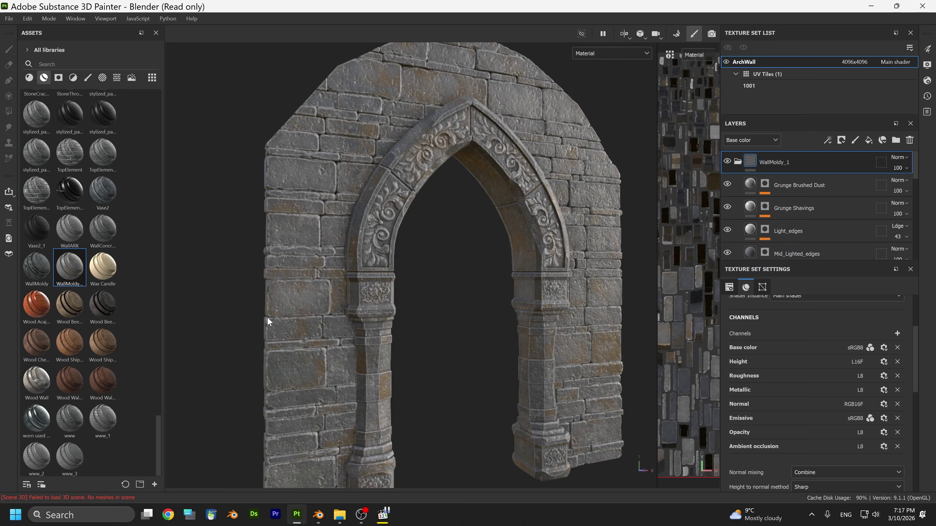
scroll(244, 328, "up", 3)
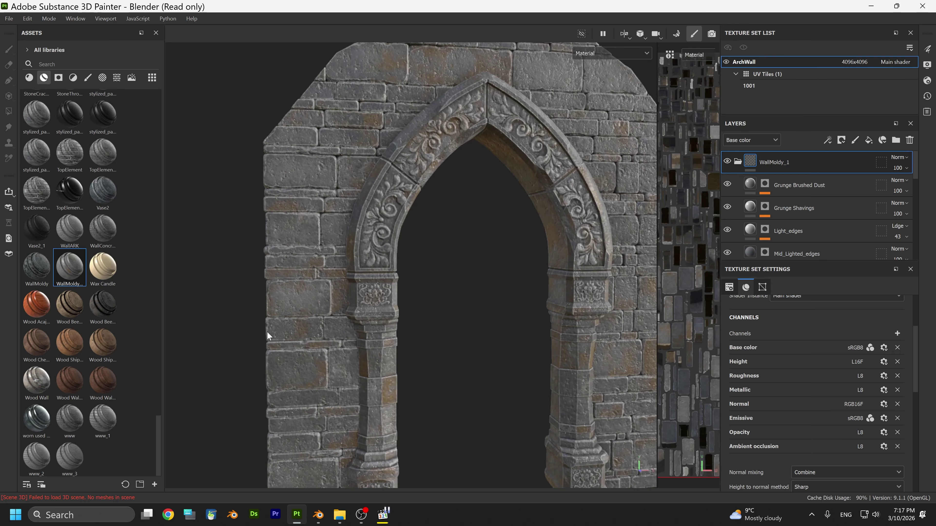
Examine the WallMoldy_1 material on the arch and surrounding bricks and undo its application
scroll(268, 335, "down", 3)
left_click_drag(390, 333, 381, 353, "alt")
scroll(378, 339, "up", 2)
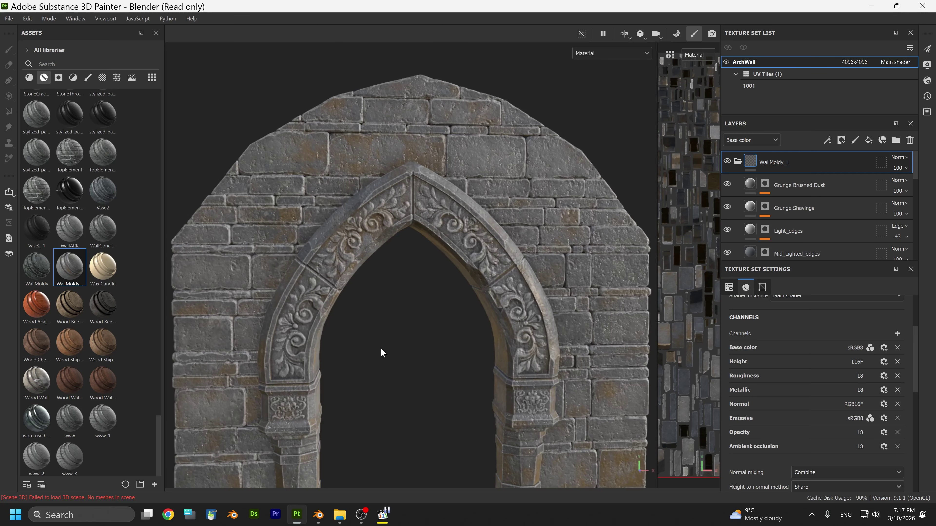
scroll(382, 353, "up", 4)
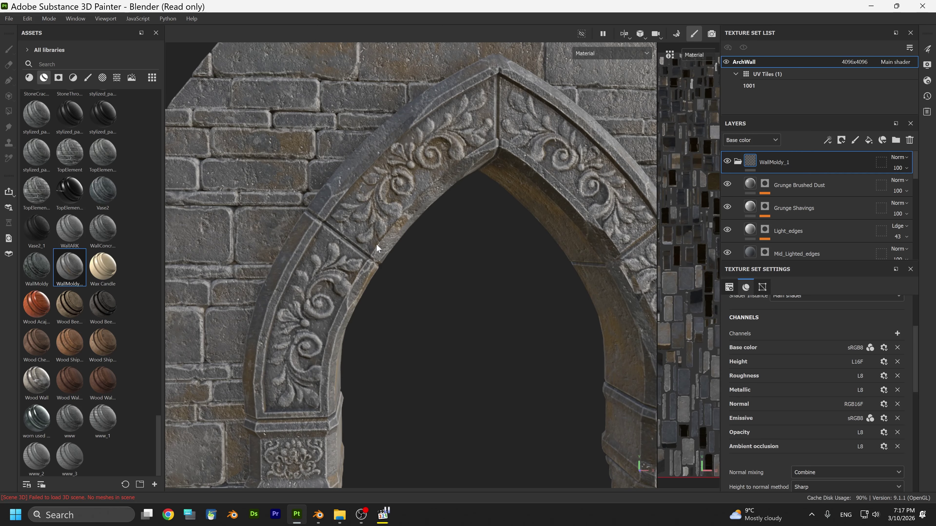
scroll(413, 177, "down", 4)
left_click_drag(404, 299, 385, 274, "alt")
key("ctrl+z")
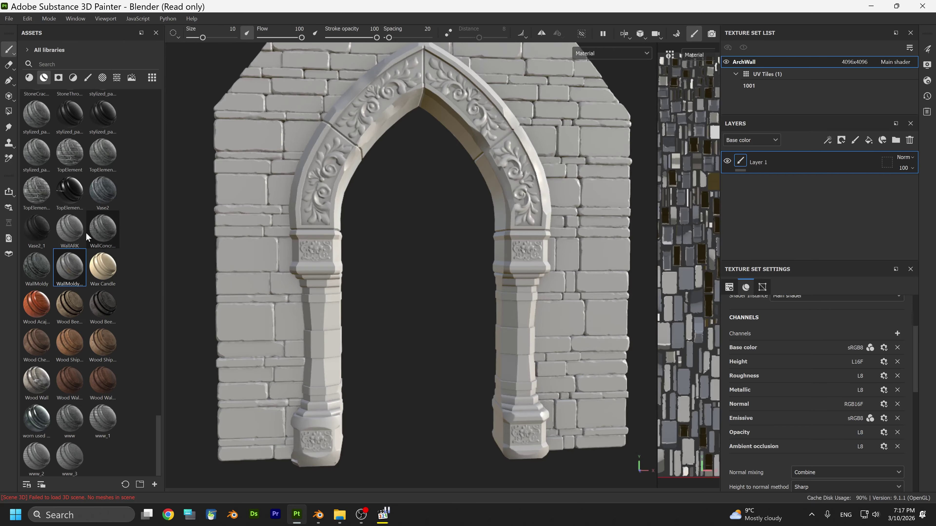
Find the StoneThroneRoom smart material in the asset library and apply it to the arch wall
scroll(84, 231, "up", 10)
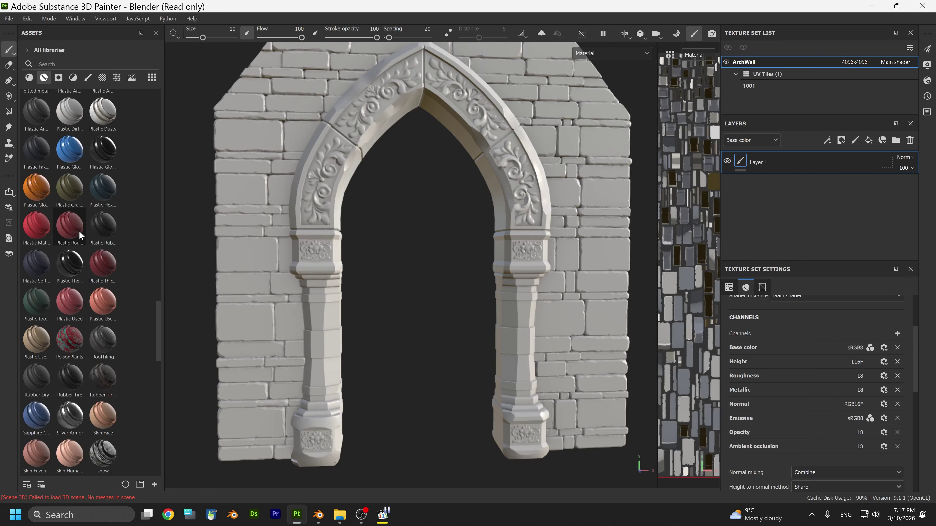
scroll(80, 232, "down", 10)
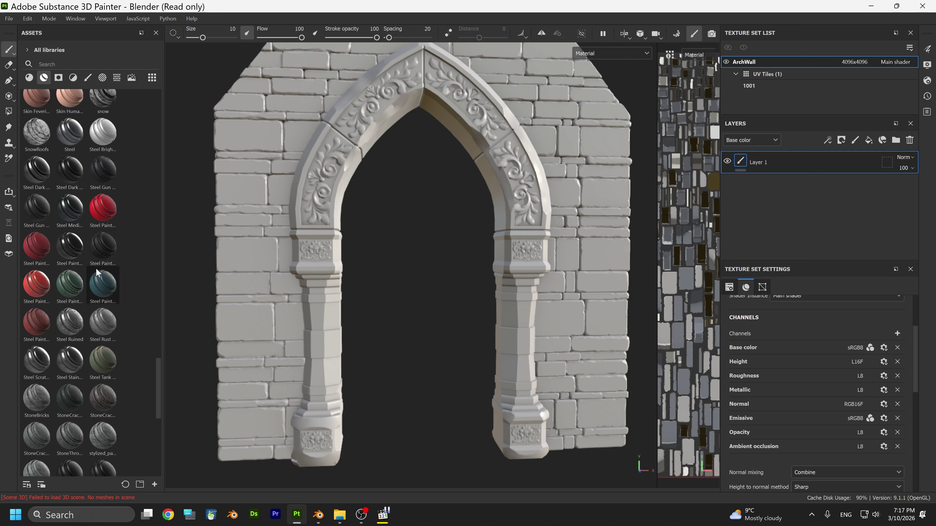
scroll(95, 268, "down", 3)
left_click_drag(76, 318, 279, 286)
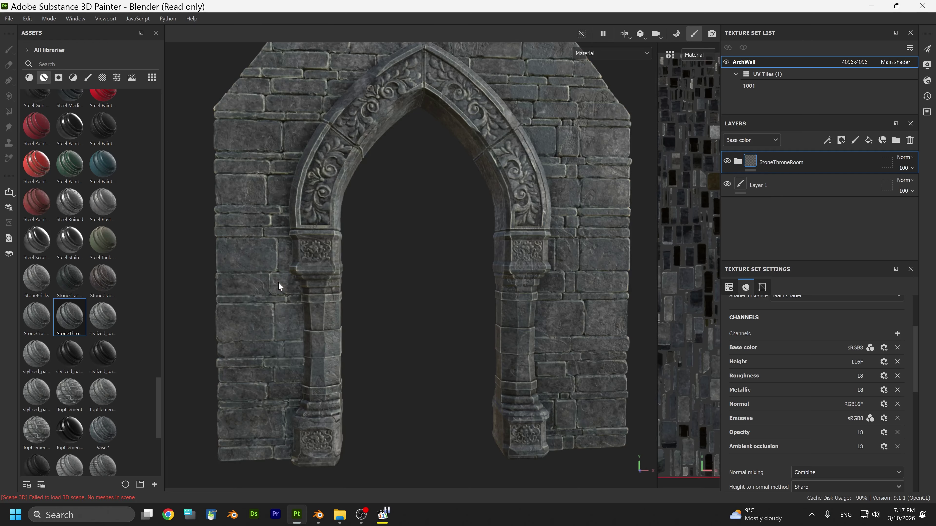
Examine the StoneThroneRoom material on the carvings, columns and bricks from several angles and undo its application
scroll(274, 284, "up", 3)
middle_click_drag(281, 251, 274, 292, "alt")
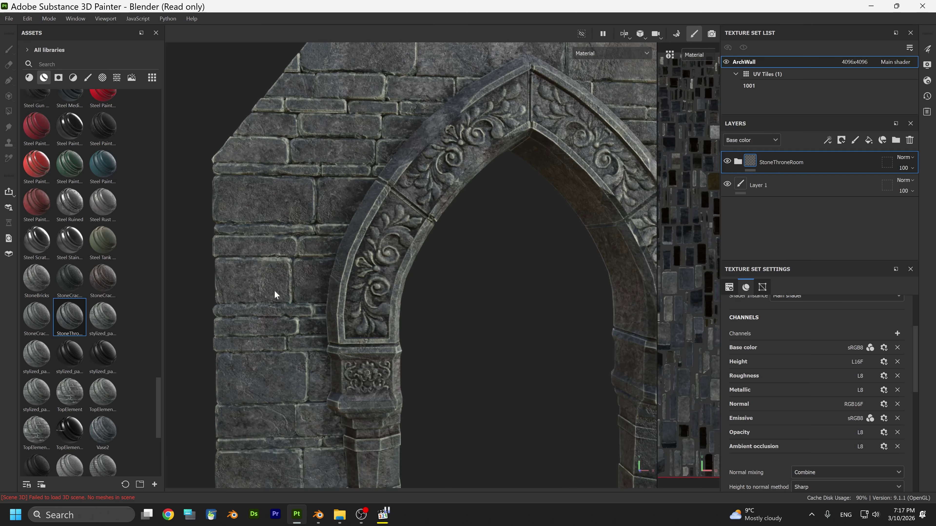
scroll(280, 288, "down", 2)
left_click_drag(362, 227, 425, 328, "alt")
scroll(414, 362, "down", 2)
middle_click_drag(414, 362, 439, 256, "alt")
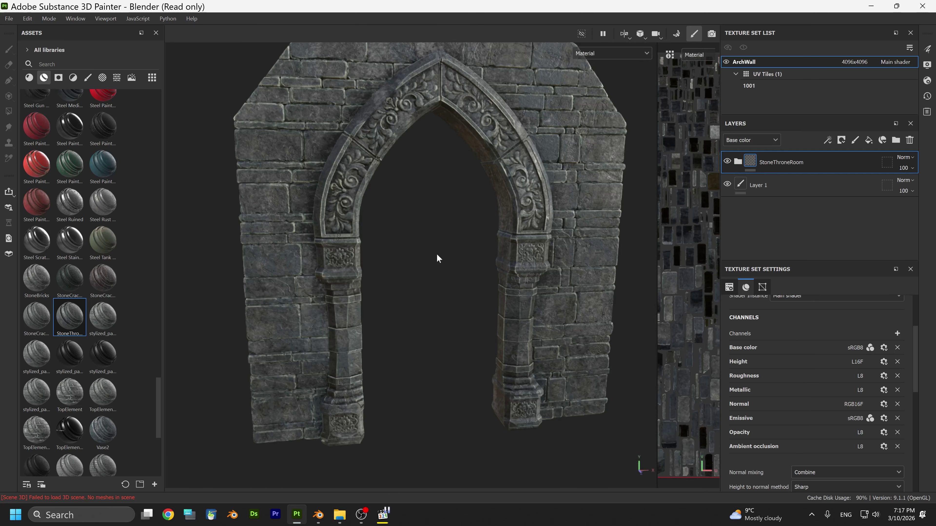
scroll(409, 291, "up", 2)
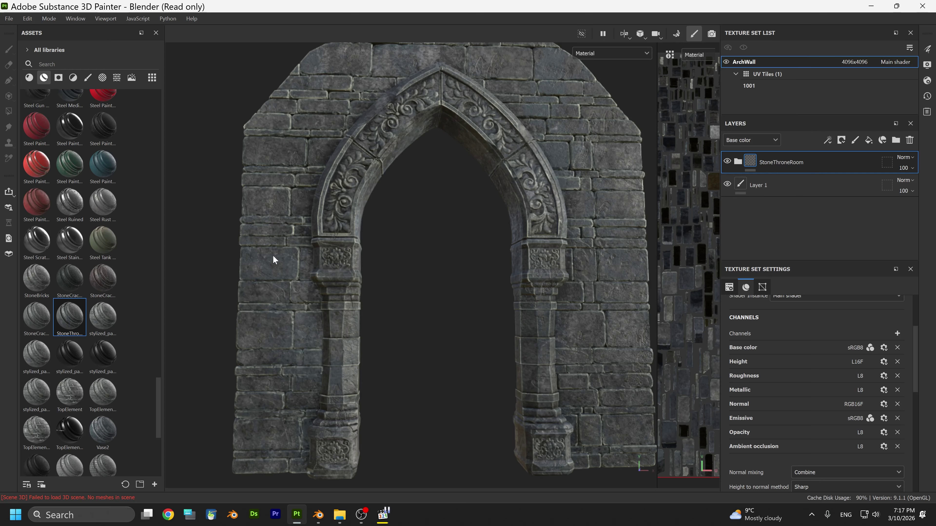
middle_click_drag(273, 259, 285, 281, "alt")
left_click_drag(367, 274, 380, 292, "alt")
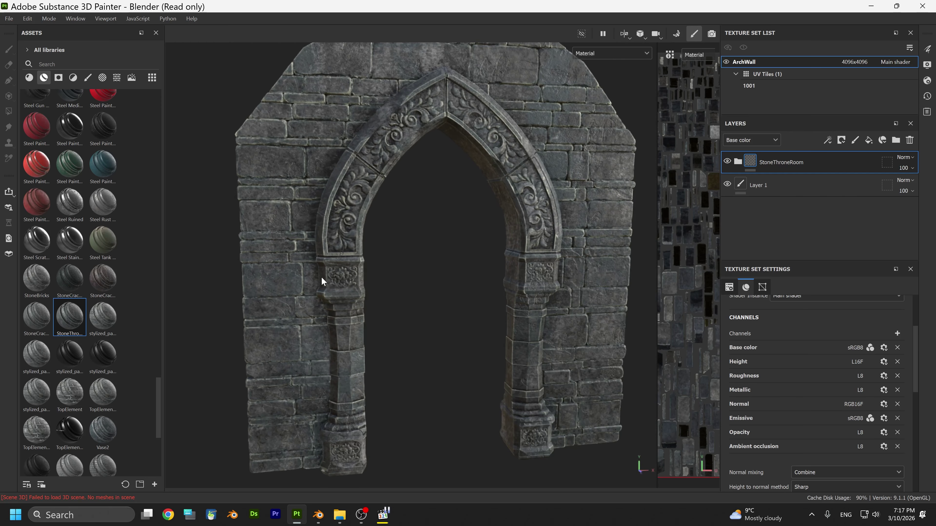
scroll(319, 272, "up", 5)
middle_click_drag(319, 272, 325, 290, "alt")
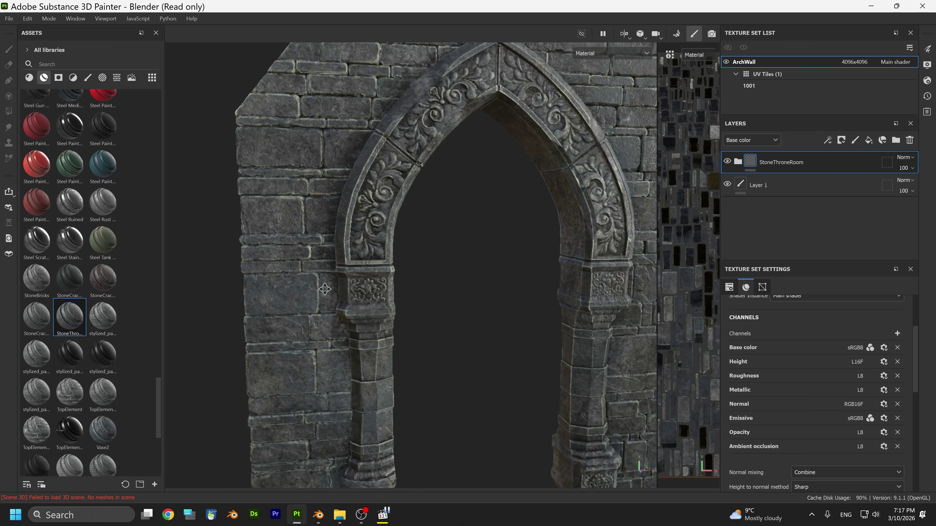
left_click_drag(325, 289, 252, 301, "alt")
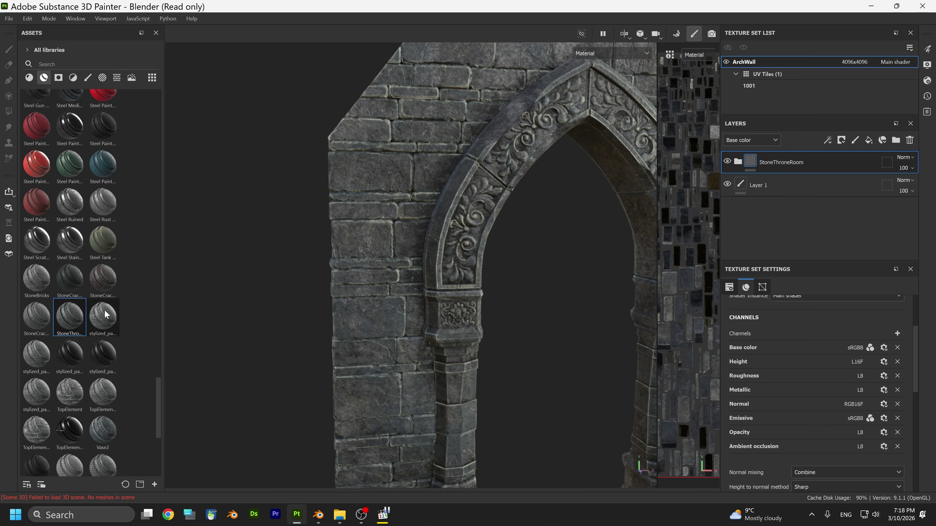
key("ctrl+z")
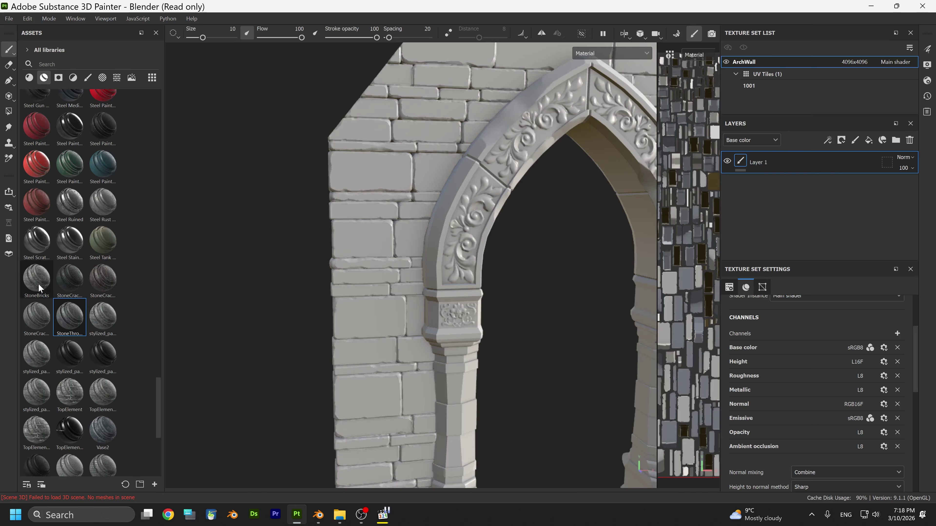
Try the StoneBricks smart material and the dark cracked-stone one beside it on the arch wall, undoing each
left_click_drag(38, 284, 358, 282)
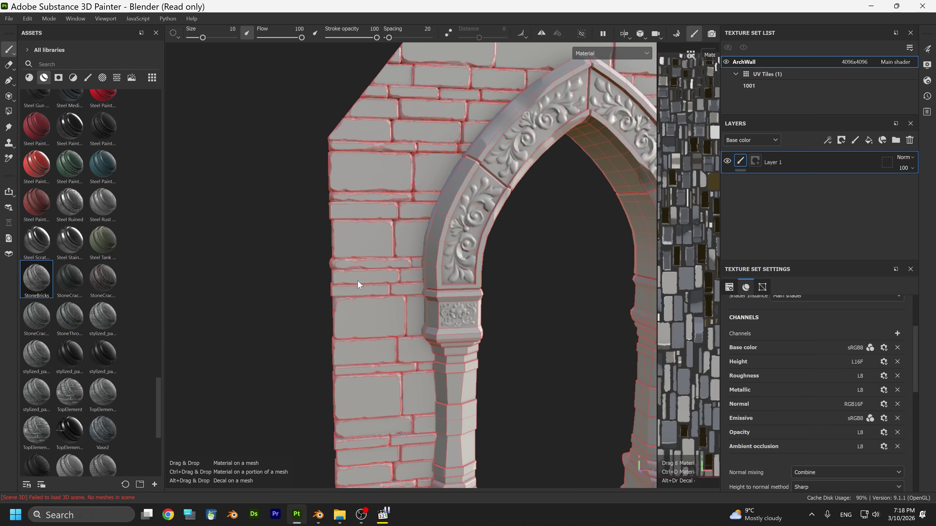
key("ctrl+z")
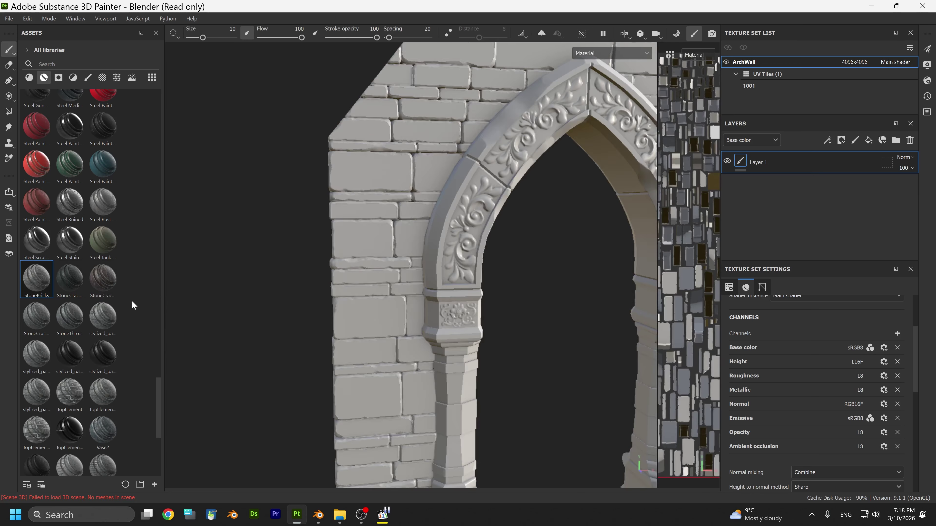
left_click_drag(76, 279, 371, 246)
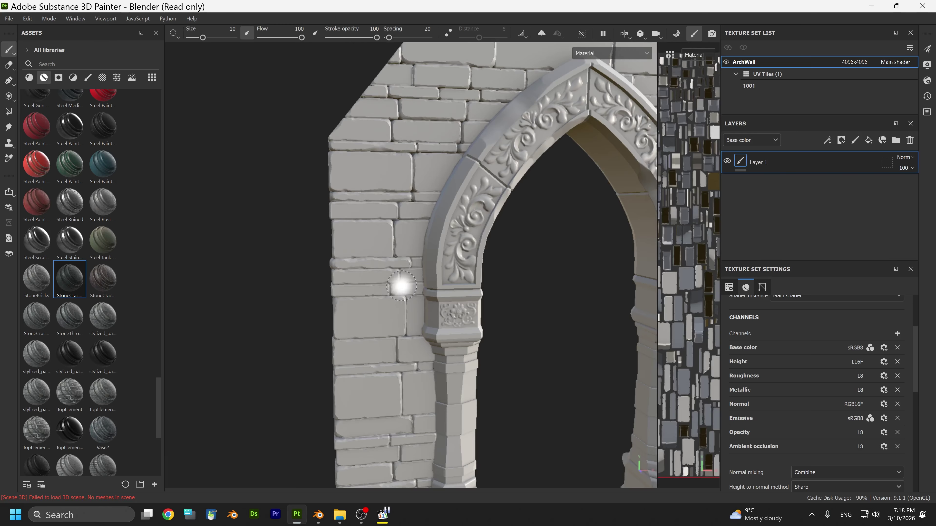
Try the StoneCracked_1 smart material on the arch wall, inspect it on the carvings and bricks, and undo it
left_click_drag(103, 278, 388, 284)
middle_click_drag(387, 284, 419, 351, "alt")
mouse_move(419, 352)
left_mouse_down("alt")
mouse_move(439, 339)
mouse_move(413, 350)
left_mouse_up("alt")
scroll(411, 350, "up", 3)
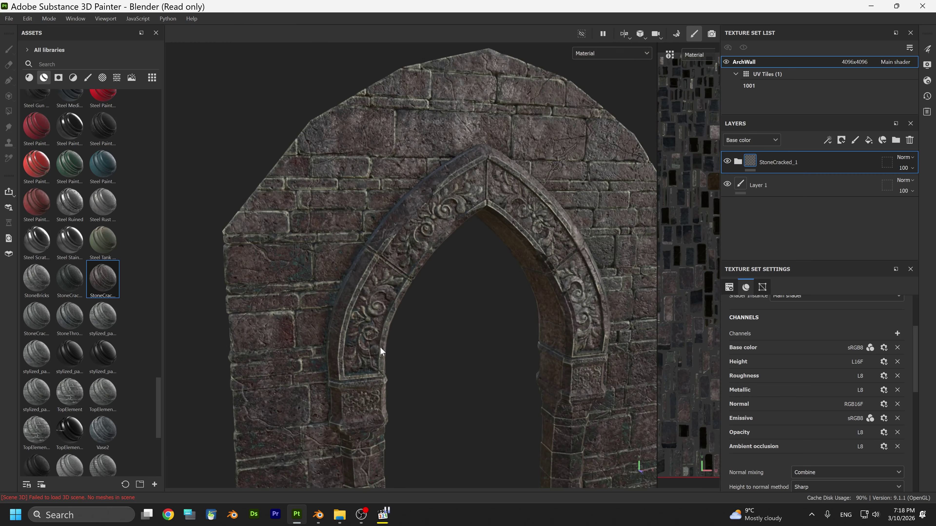
middle_click_drag(295, 364, 339, 323, "alt")
key("ctrl+z")
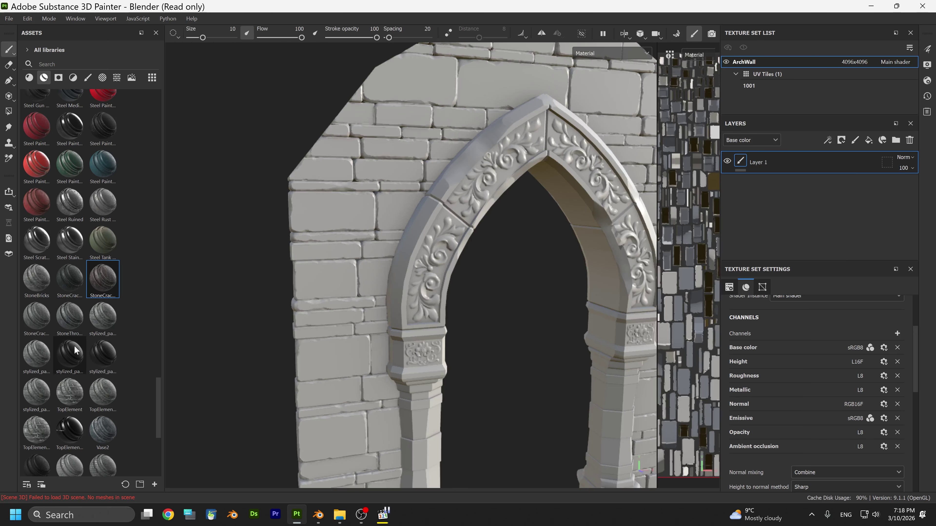
Look through the whole smart material library for another material suited to the arch wall
scroll(74, 348, "up", 5)
scroll(94, 297, "down", 3)
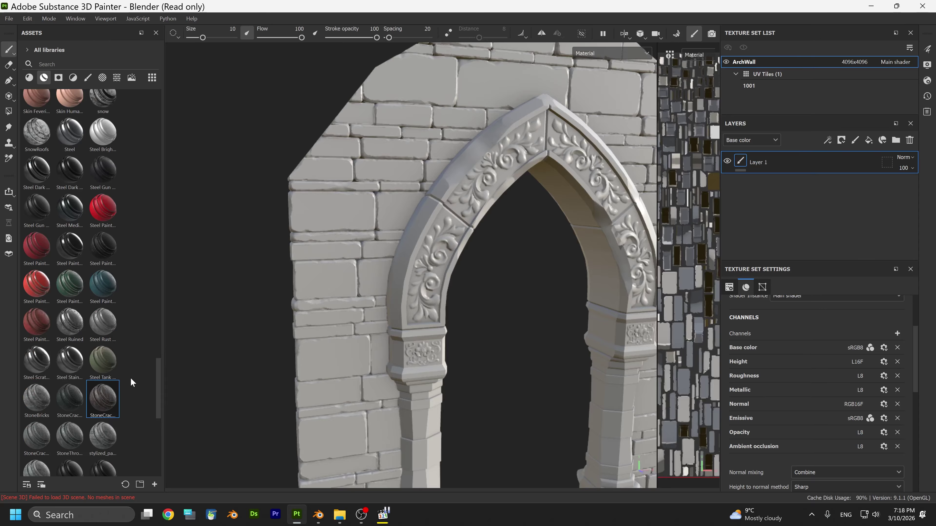
scroll(93, 326, "up", 20)
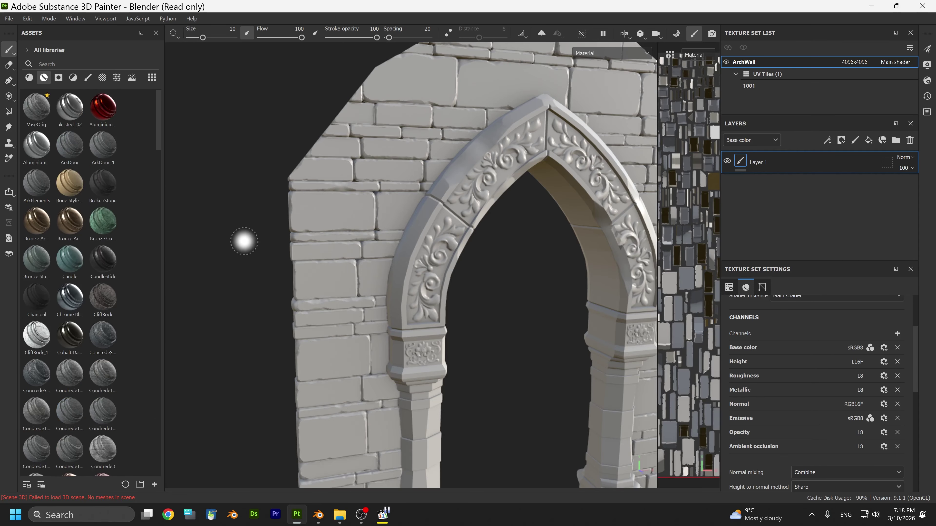
mouse_move(236, 265)
left_mouse_down("alt")
mouse_move(207, 259)
mouse_move(343, 246)
mouse_move(318, 251)
mouse_move(334, 247)
mouse_move(268, 307)
left_mouse_up("alt")
middle_click_drag(264, 296, 267, 275, "alt")
left_click_drag(267, 274, 278, 264, "alt")
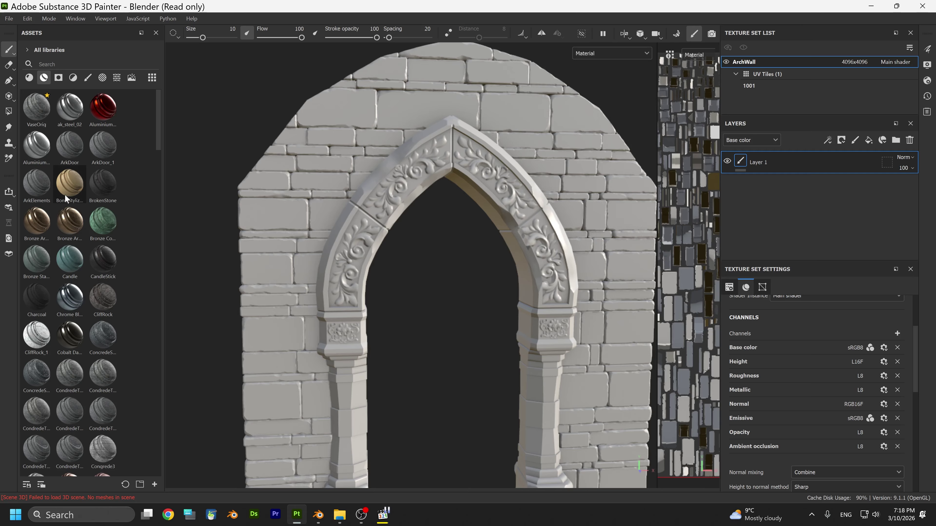
scroll(100, 221, "down", 3)
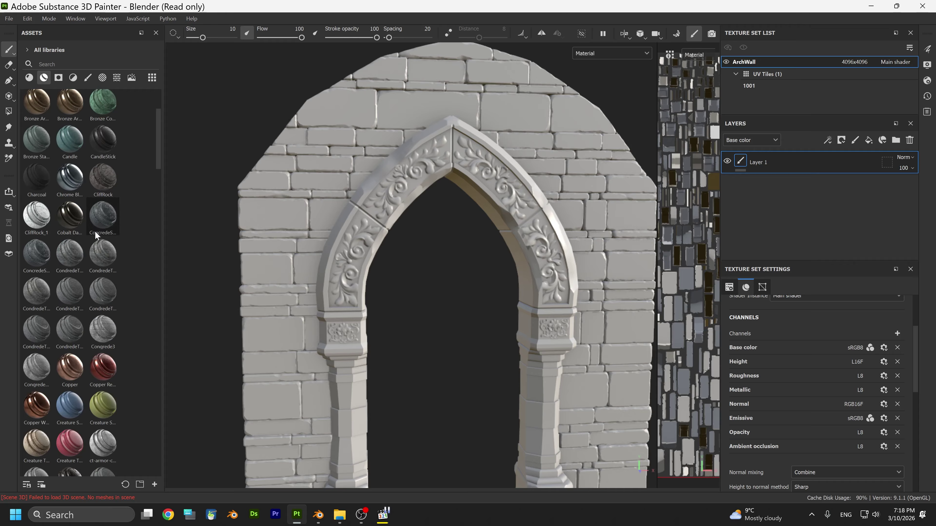
scroll(95, 240, "down", 3)
scroll(95, 246, "down", 20)
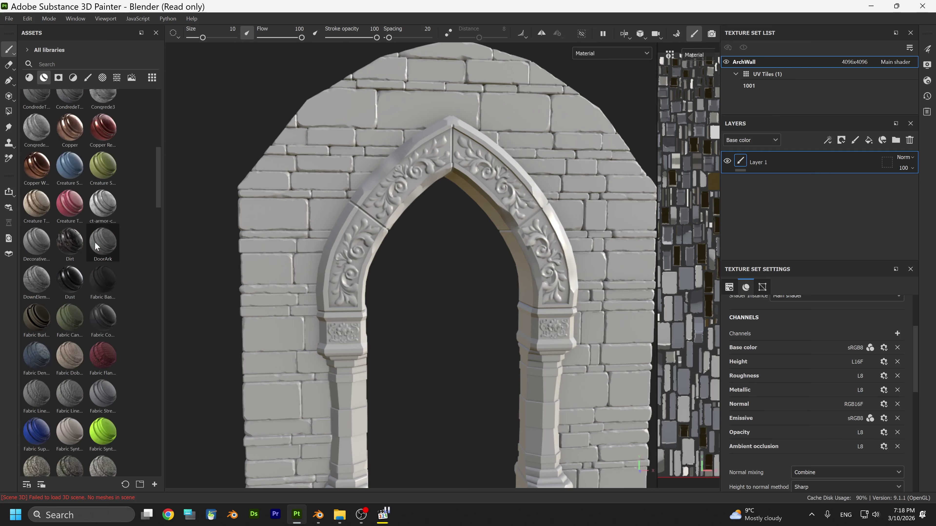
scroll(95, 246, "down", 6)
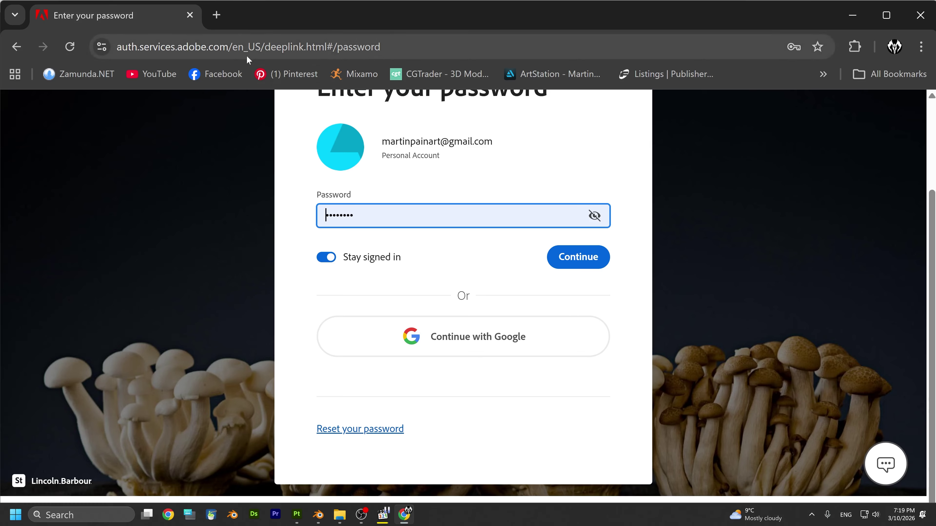
Open the Substance 3D Community Assets site in the browser and sign in with the existing Google account
left_click(917, 15)
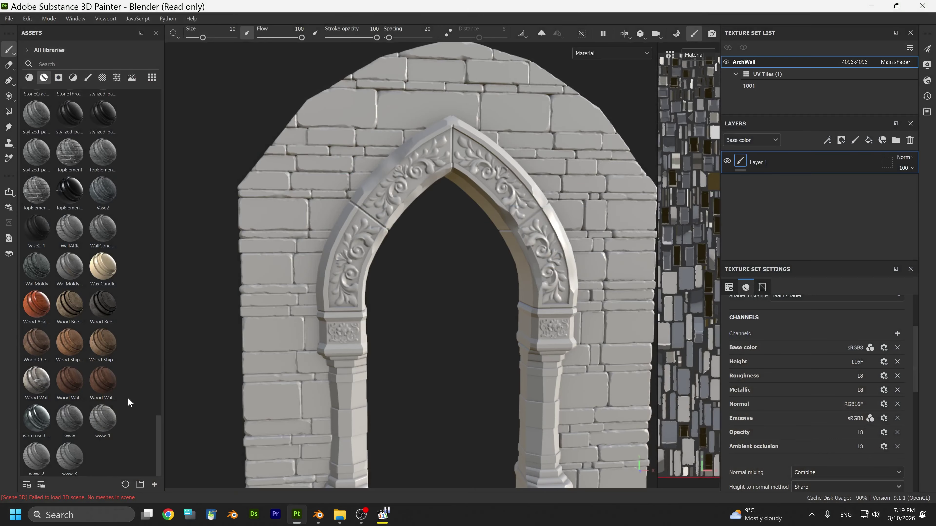
left_click(9, 209)
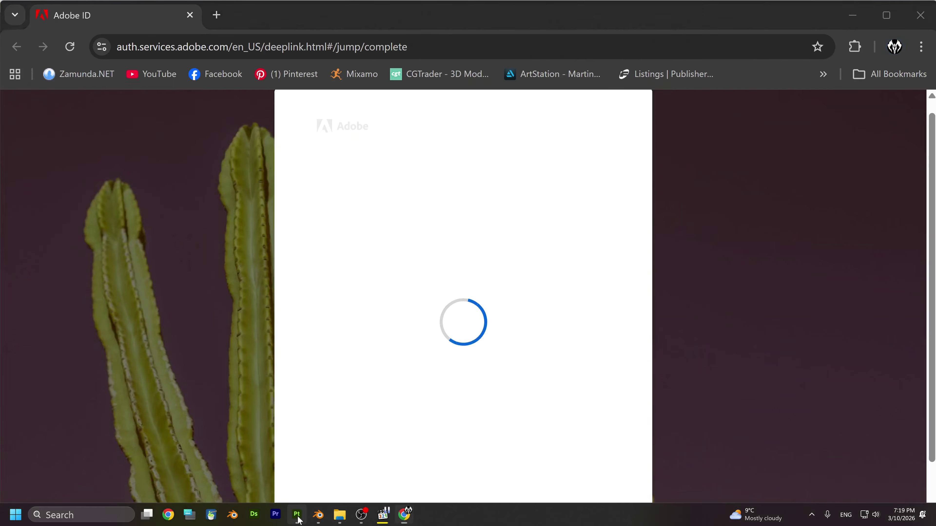
left_click(297, 516)
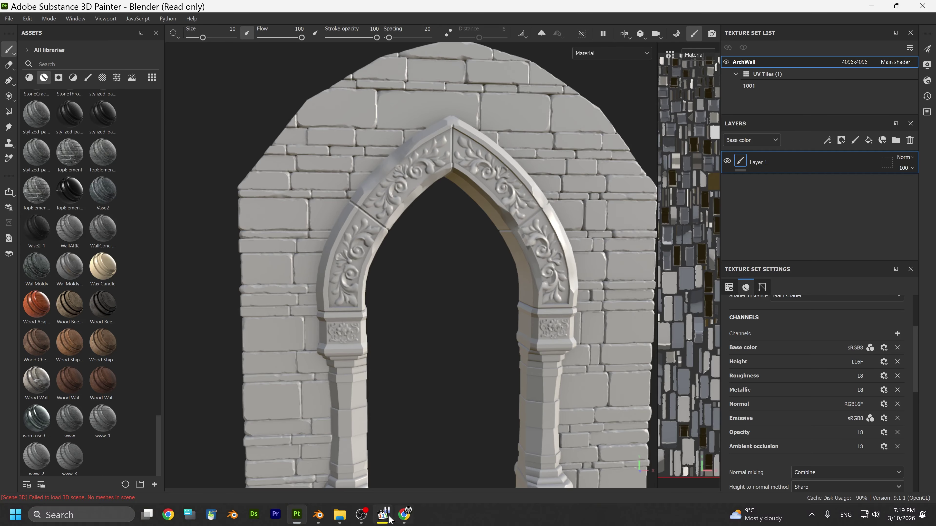
mouse_move(366, 519)
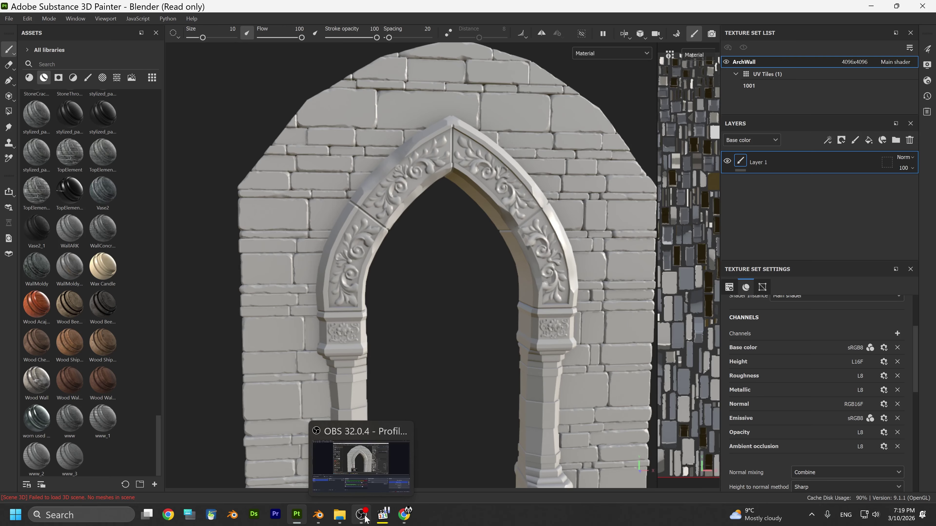
left_click(404, 515)
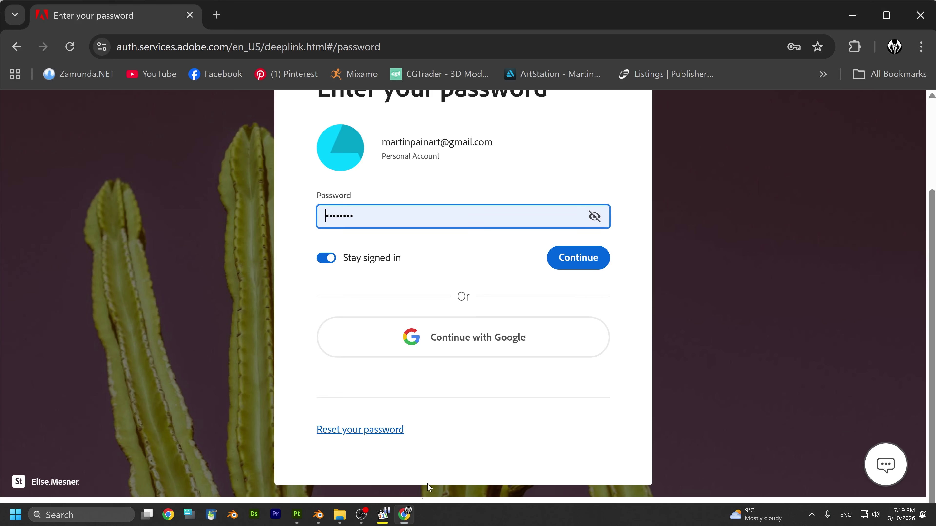
left_click(458, 339)
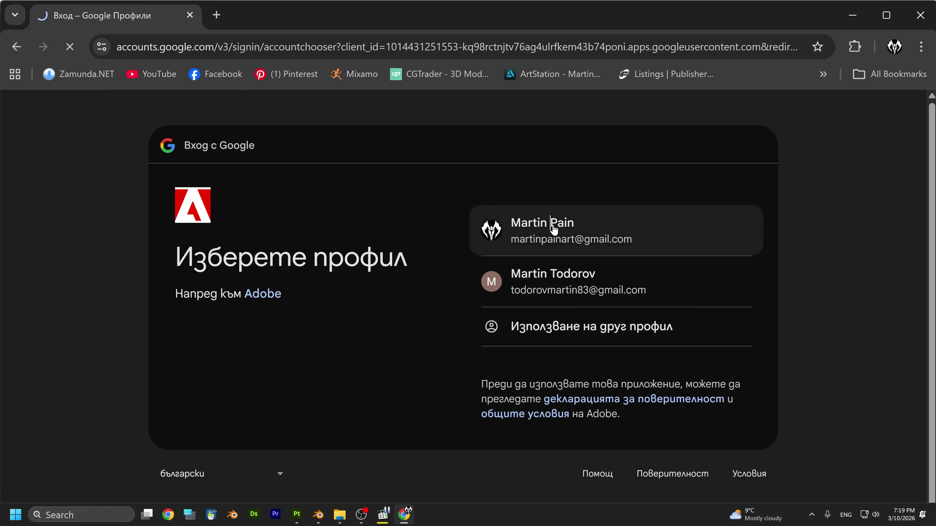
left_click(551, 231)
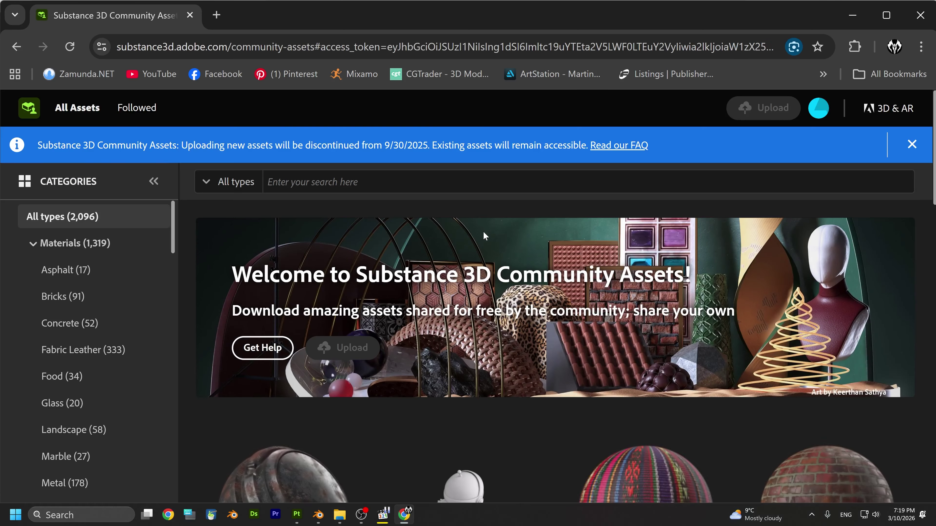
Browse the Substance 3D Community Assets listing across all types and return to its search area
scroll(485, 232, "down", 5)
scroll(357, 280, "down", 10)
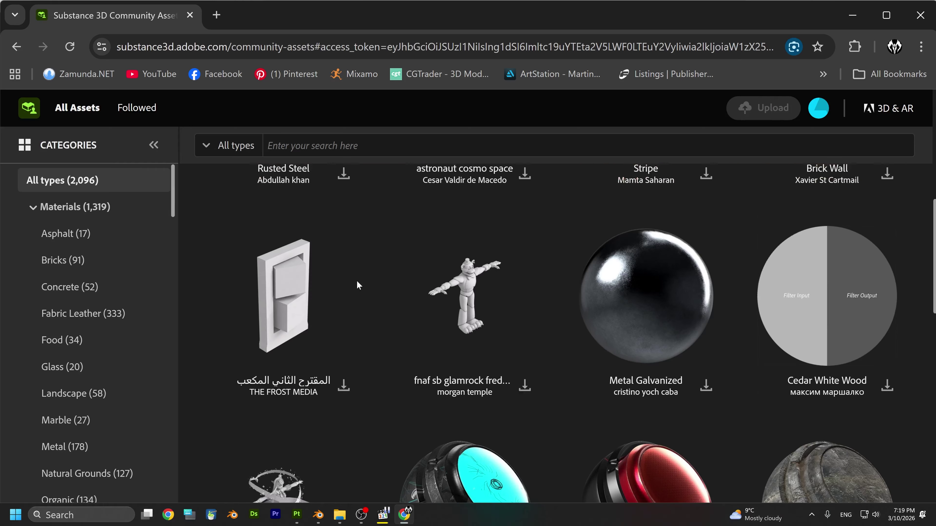
scroll(357, 280, "up", 2)
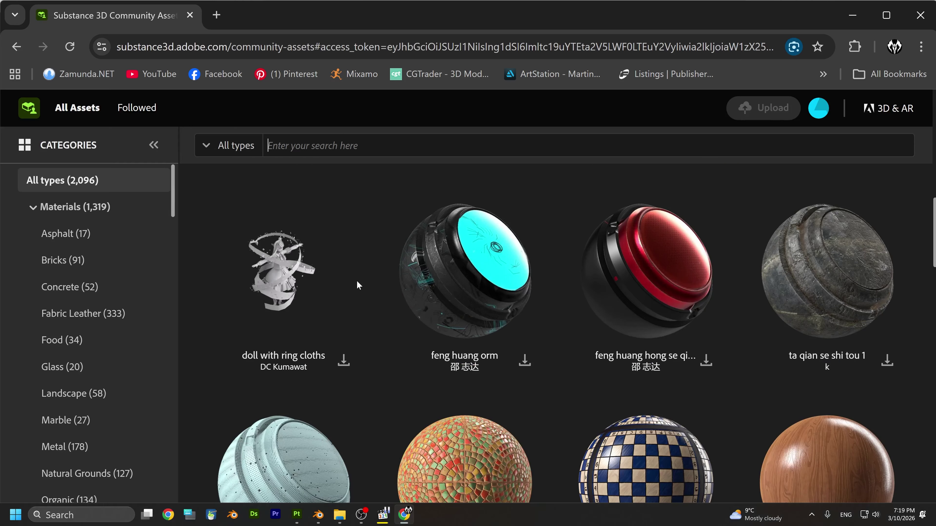
scroll(357, 280, "up", 3)
scroll(357, 280, "down", 2)
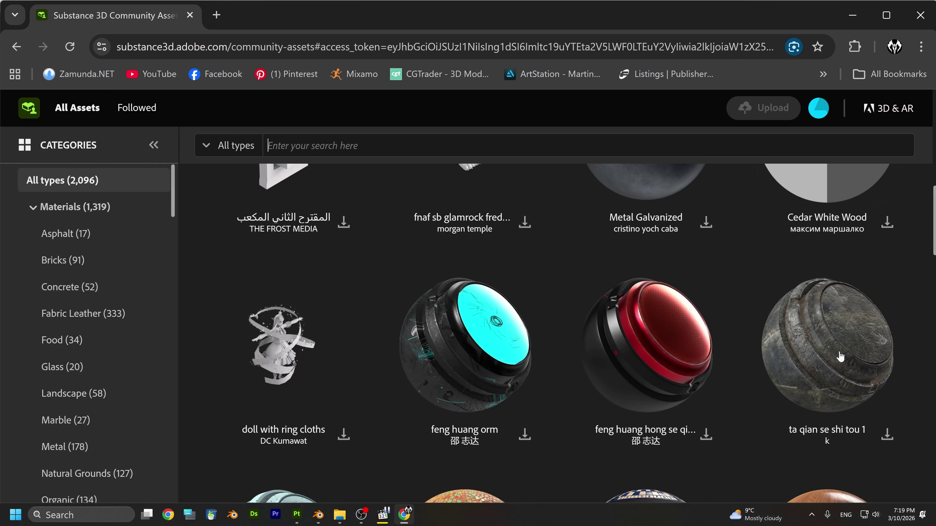
scroll(415, 338, "up", 10)
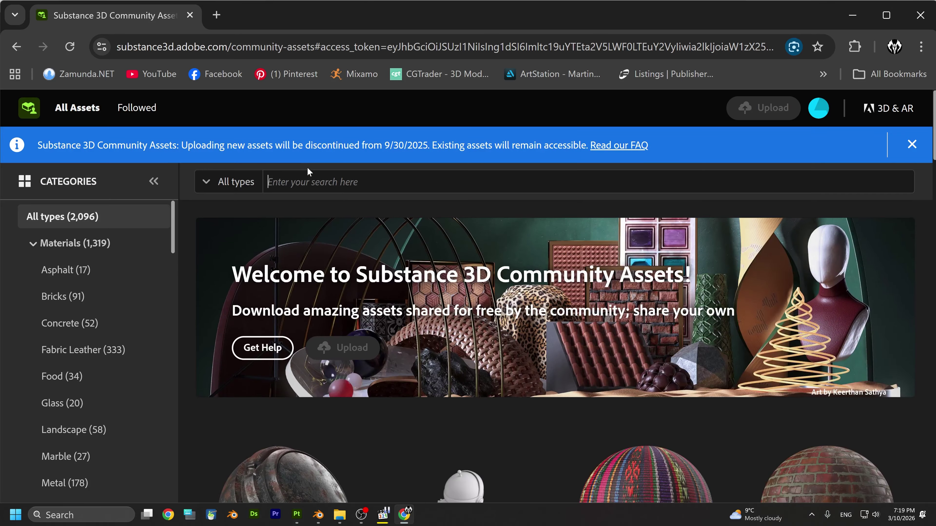
Search the community assets for stone, look through the results, and download the Stylized painted stone smart material
type("sto")
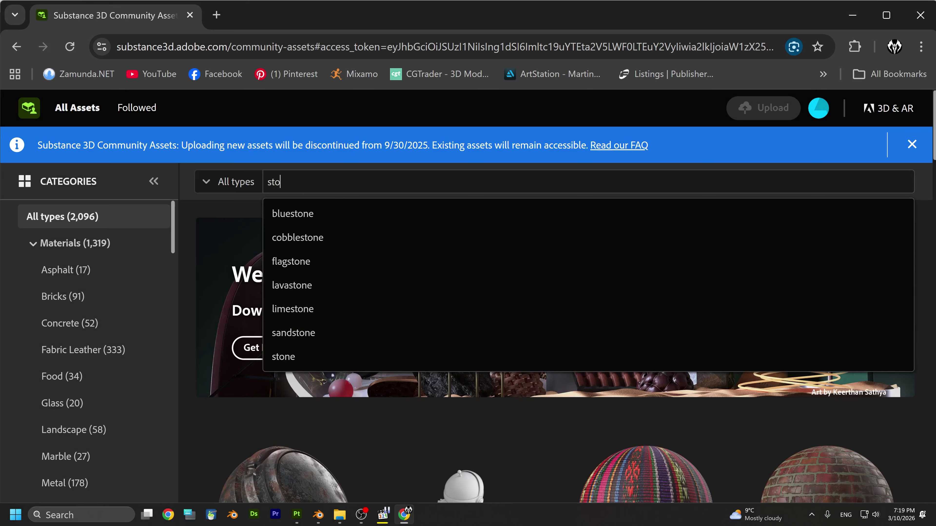
type("ne")
key("Return")
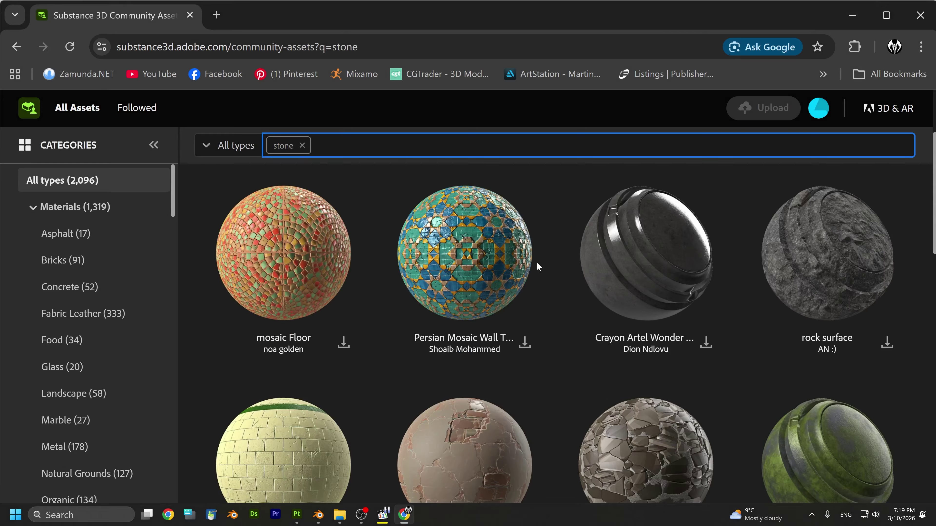
scroll(537, 262, "down", 10)
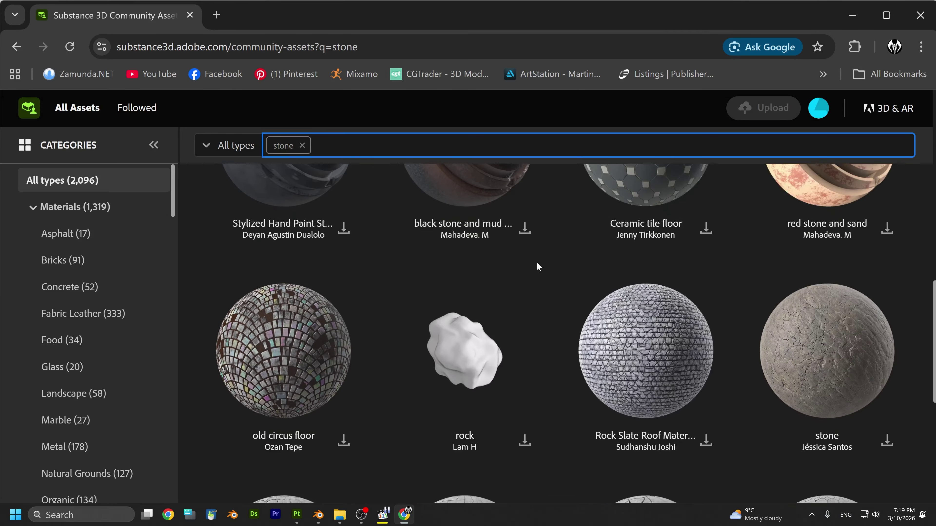
scroll(537, 263, "down", 13)
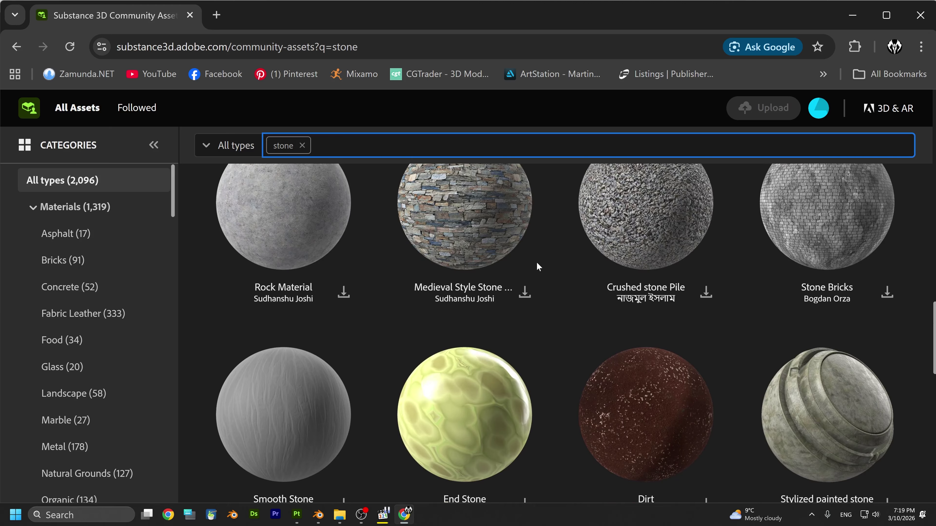
scroll(537, 262, "down", 4)
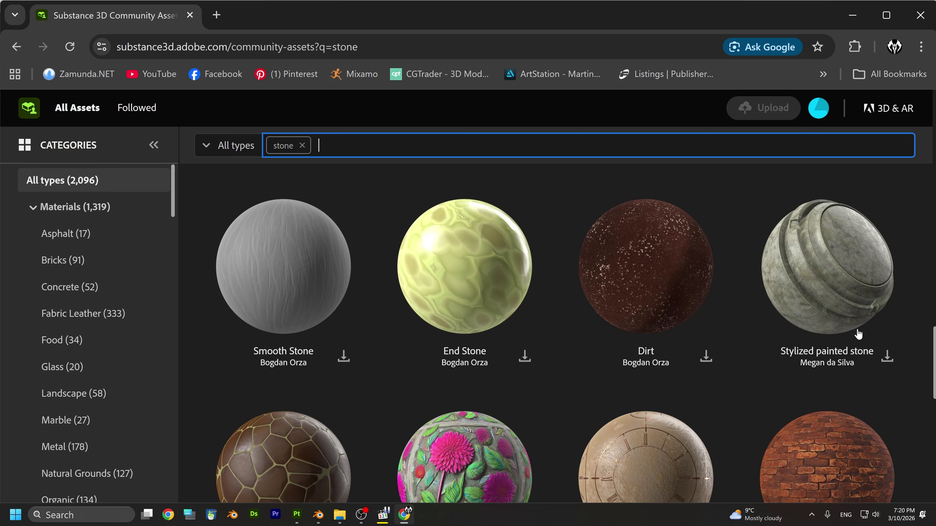
left_click(887, 356)
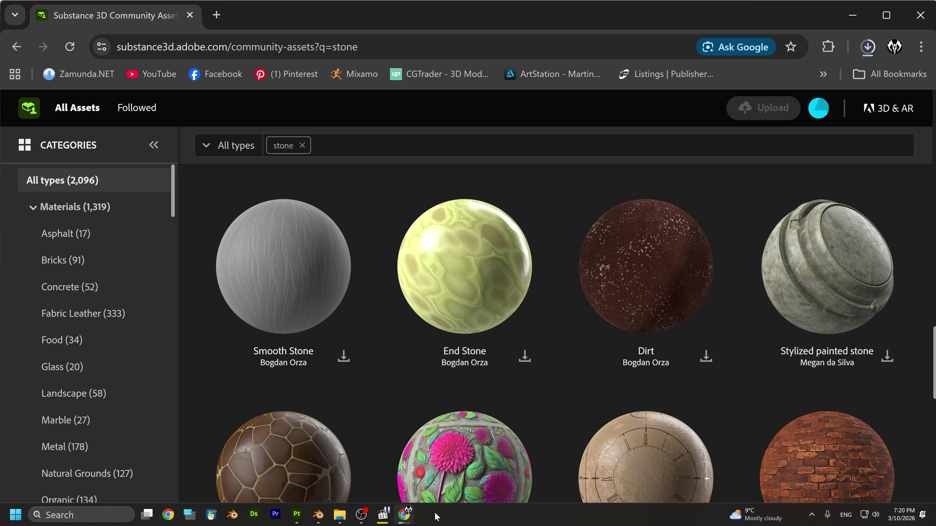
Switch to Substance 3D Painter and add stylized_painted_stone_1 (1).spsm from the Downloads folder to the resources to import
left_click(298, 515)
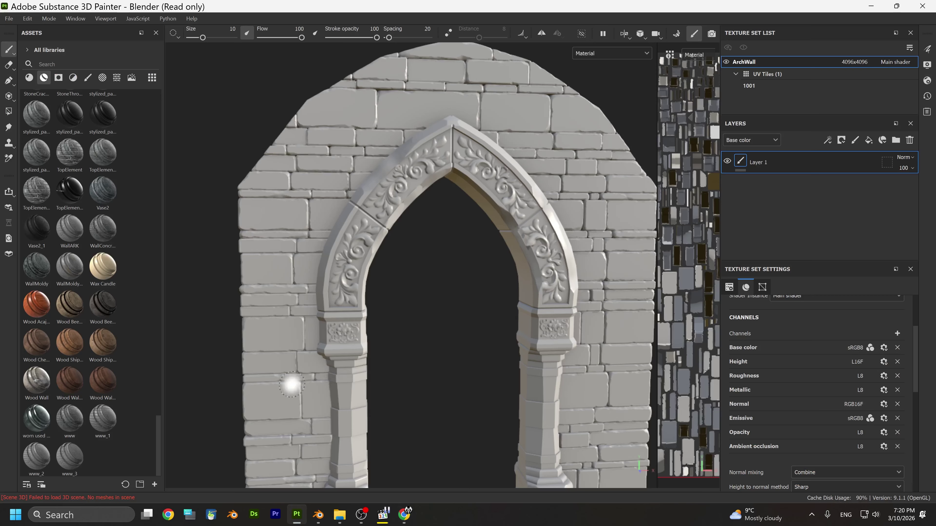
left_click(9, 19)
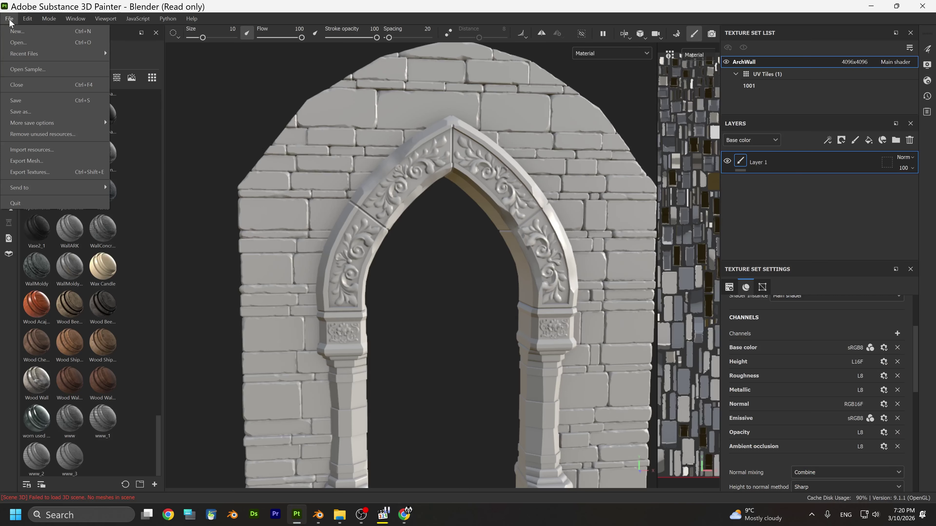
left_click(9, 19)
left_click(10, 19)
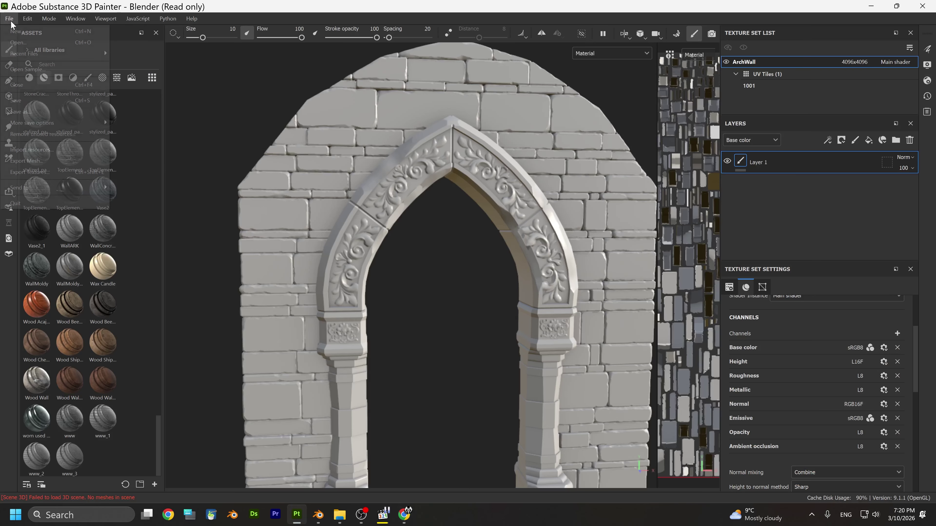
left_click(51, 149)
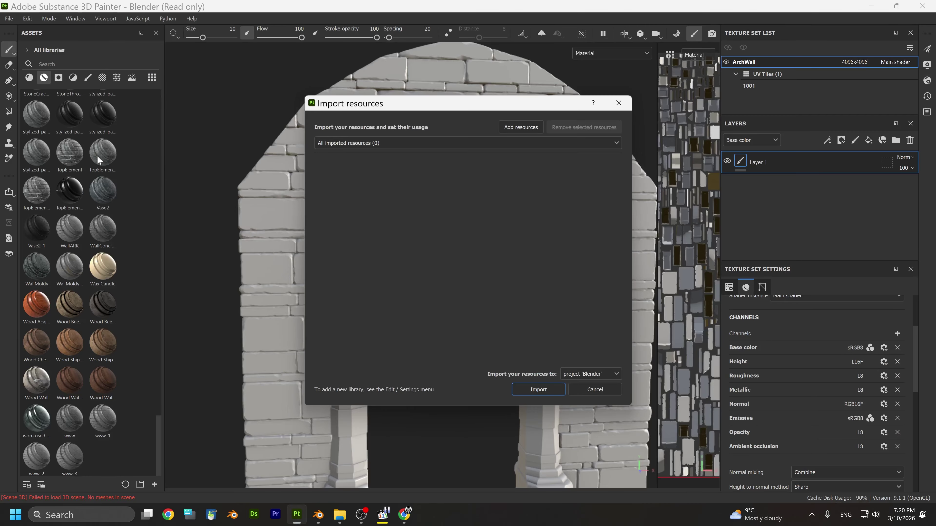
left_click(520, 127)
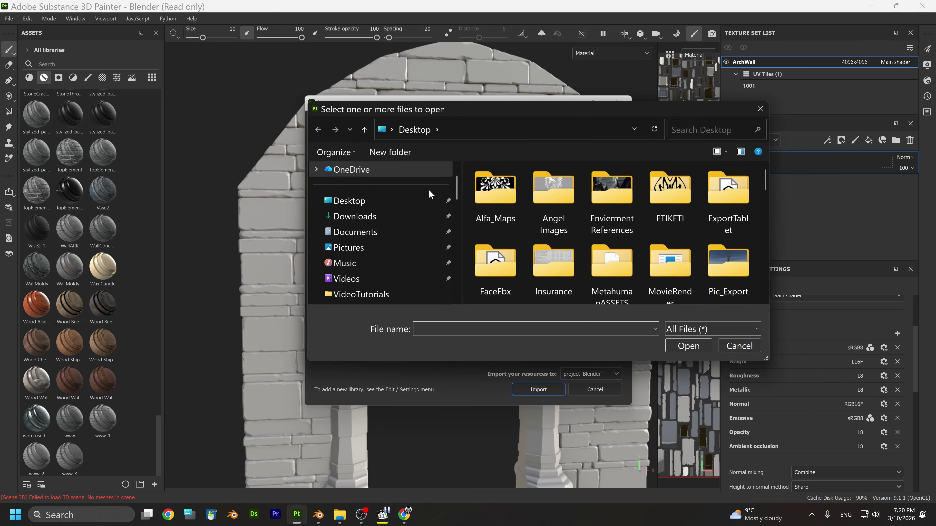
left_click(357, 217)
left_click(490, 217)
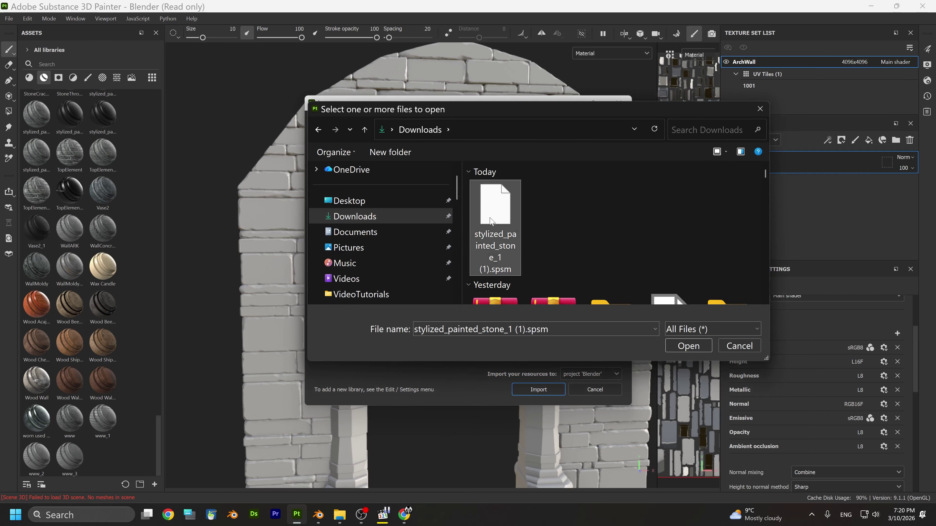
left_click(672, 349)
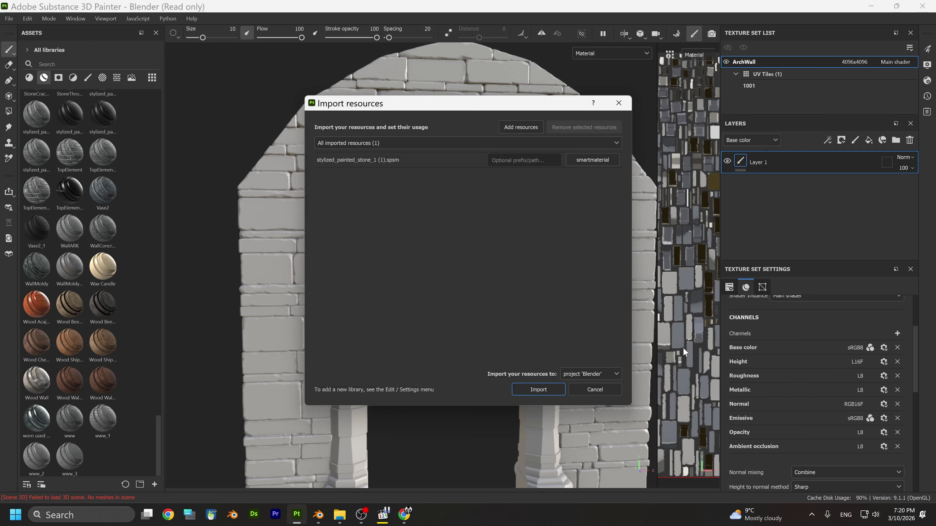
Import the file as a smart material into project 'Blender' and apply it to the arch wall
left_click(589, 161)
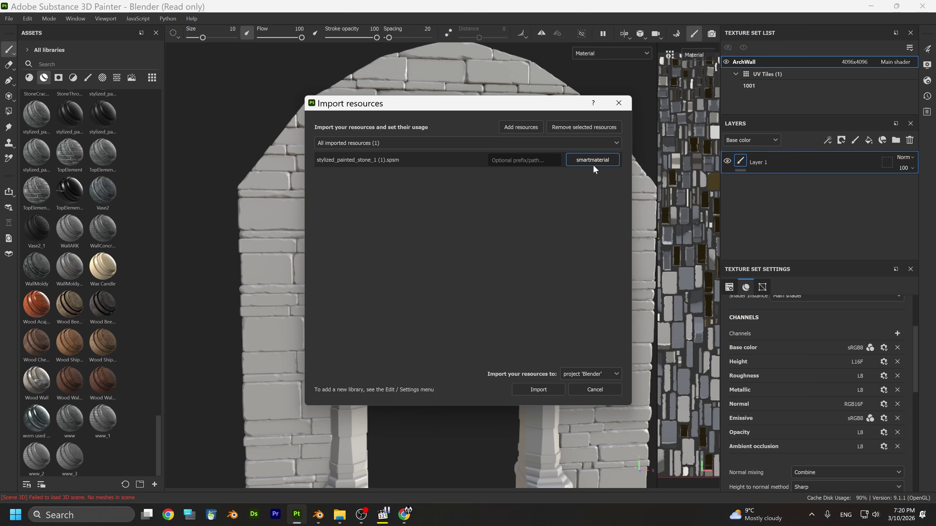
left_click(539, 389)
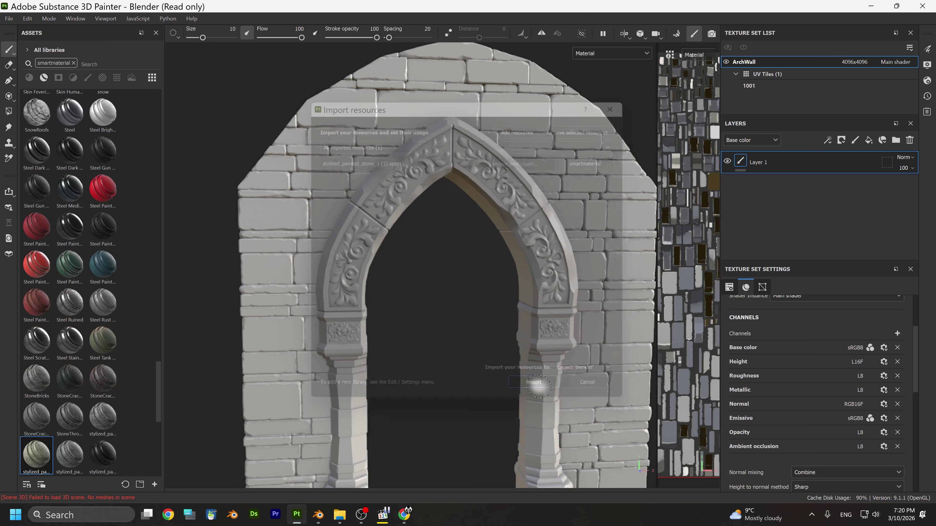
scroll(31, 425, "down", 5)
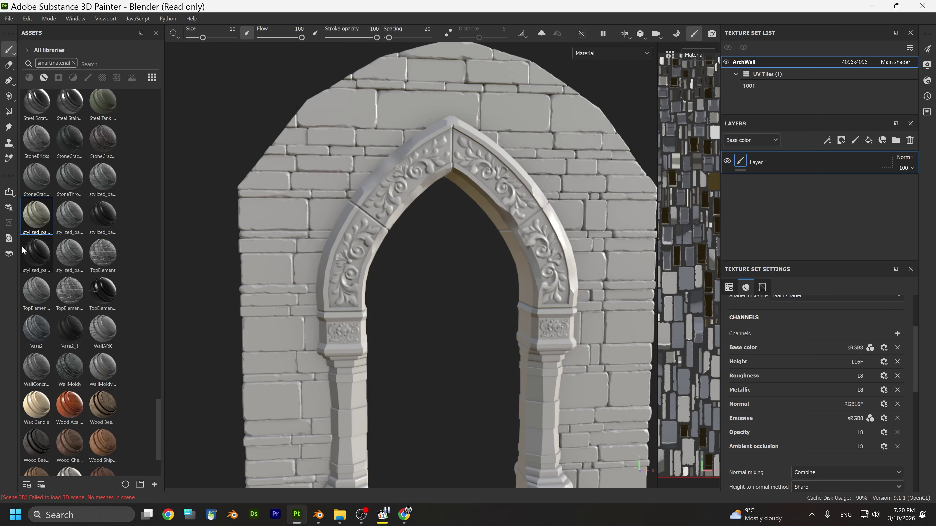
left_click_drag(35, 226, 284, 272)
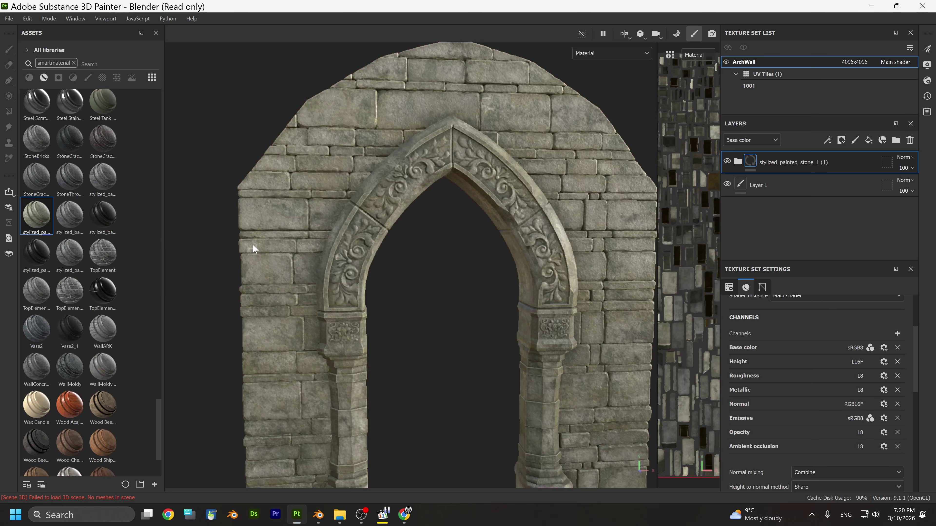
Examine the stylized painted stone on the arch wall's bricks and carvings from several angles
scroll(255, 265, "up", 3)
middle_click_drag(255, 265, 283, 228)
left_click_drag(283, 228, 411, 259, "alt")
scroll(373, 232, "up", 2)
left_click_drag(373, 232, 356, 279, "alt")
scroll(299, 246, "down", 3)
scroll(359, 284, "up", 2)
right_click_drag(308, 226, 489, 356, "alt")
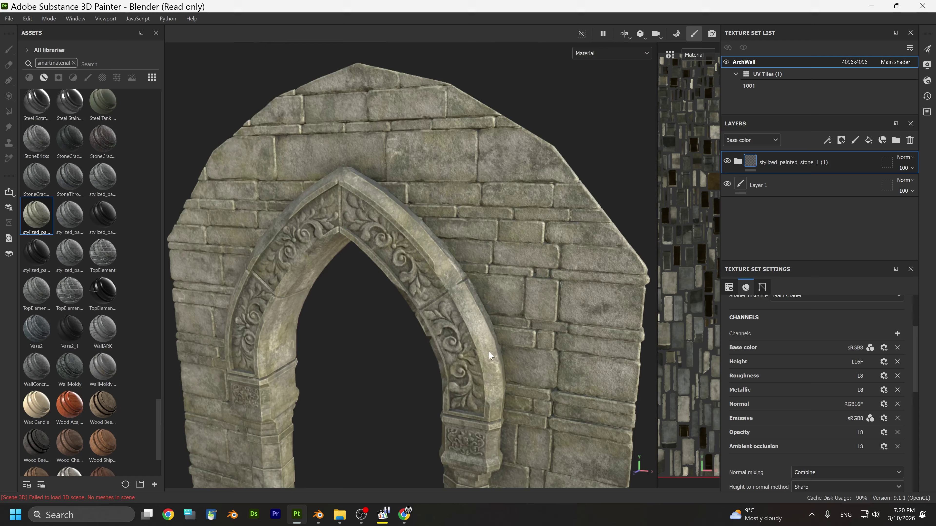
left_click_drag(489, 355, 401, 328, "alt")
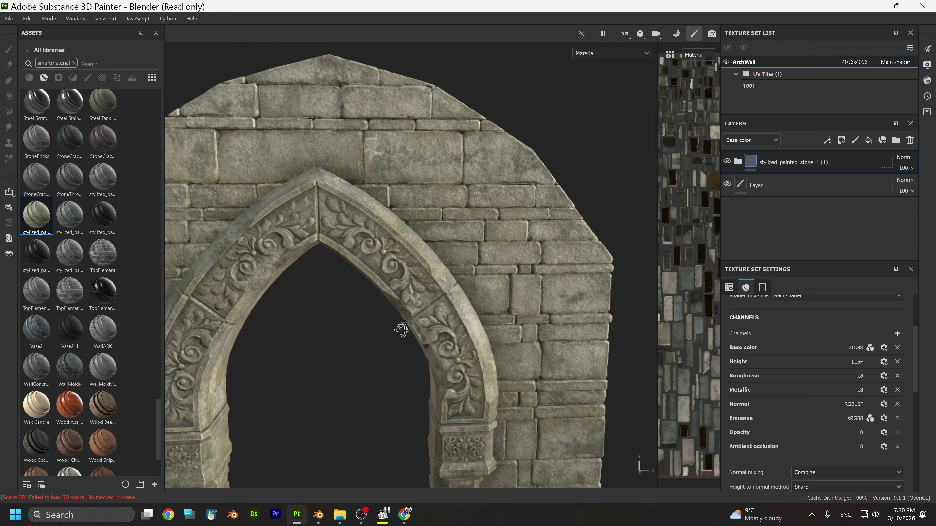
right_click_drag(303, 324, 393, 291, "alt")
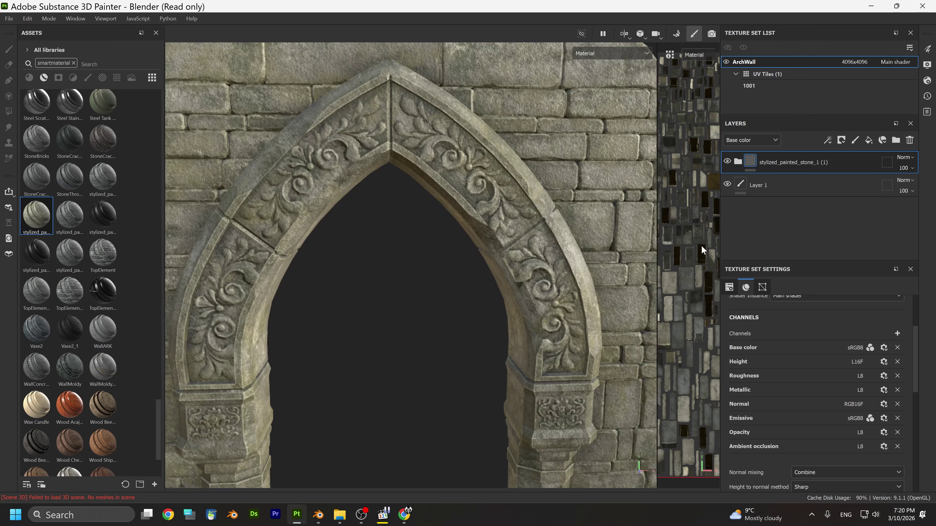
Expand the stylized_painted_stone_1 (1) folder, review its layers, and set the Base layer's base color to dark grey 4F4F4F
left_click(738, 162)
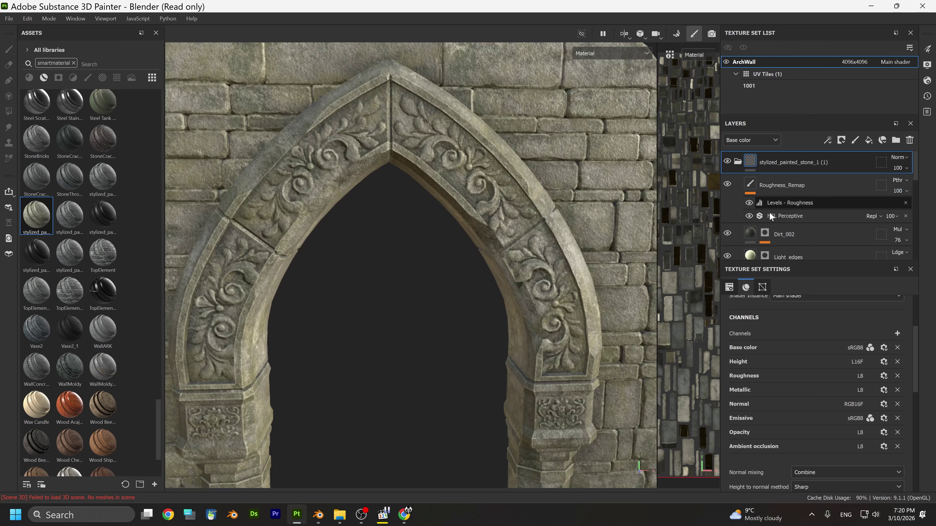
left_click(724, 234)
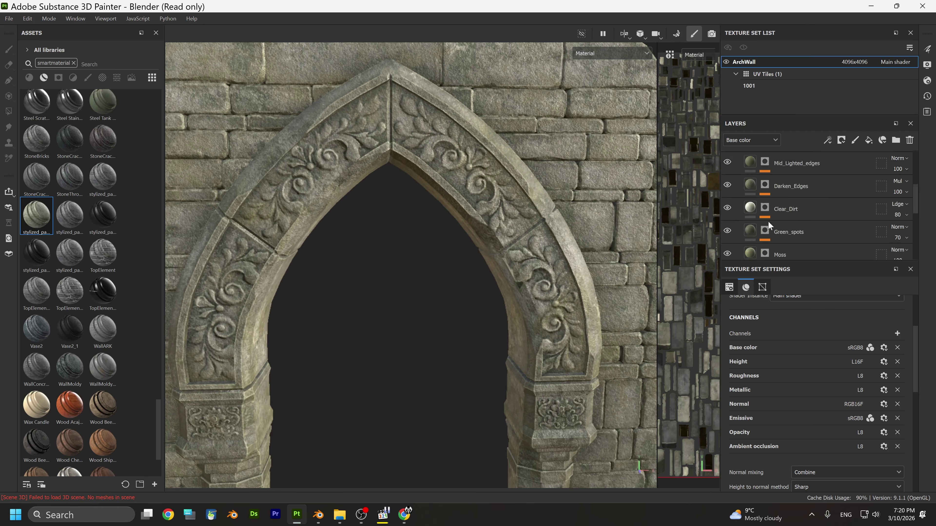
scroll(768, 221, "down", 5)
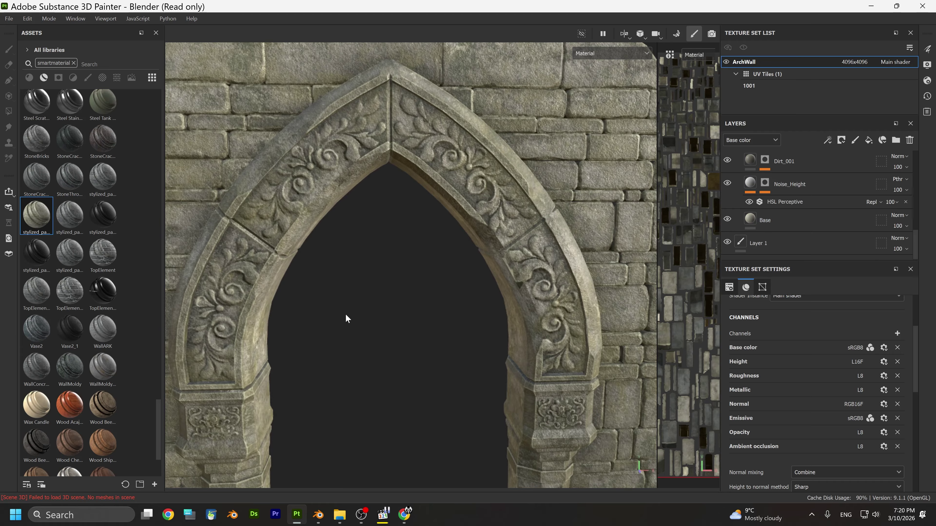
left_click(748, 220)
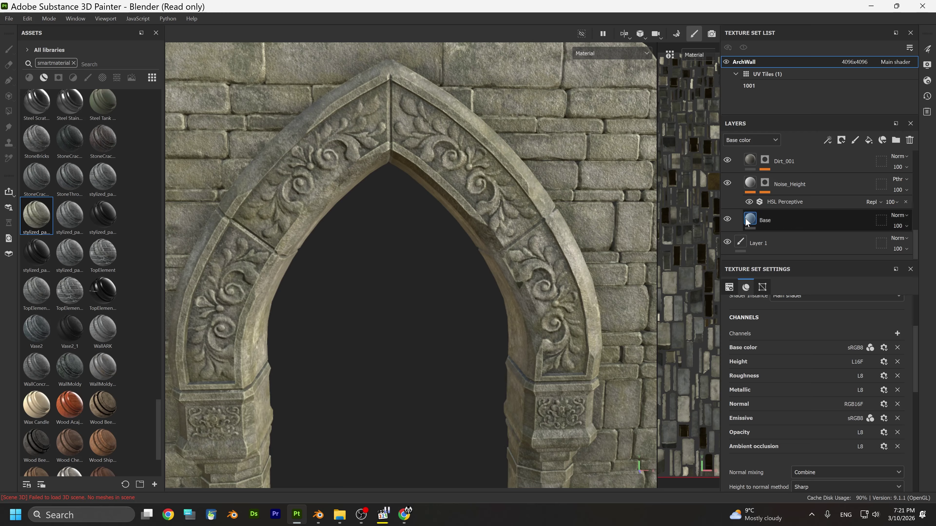
right_click(421, 325)
scroll(508, 411, "down", 5)
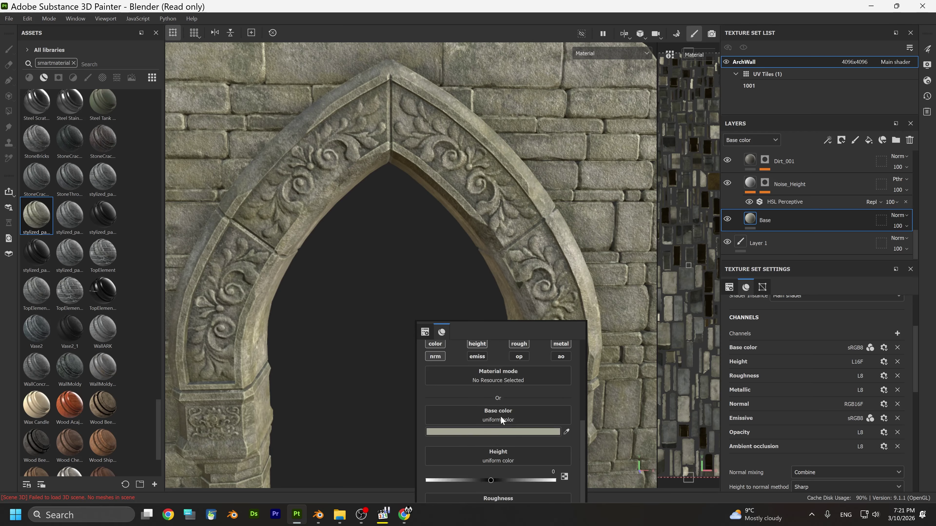
left_click(492, 430)
left_click_drag(501, 403, 501, 394)
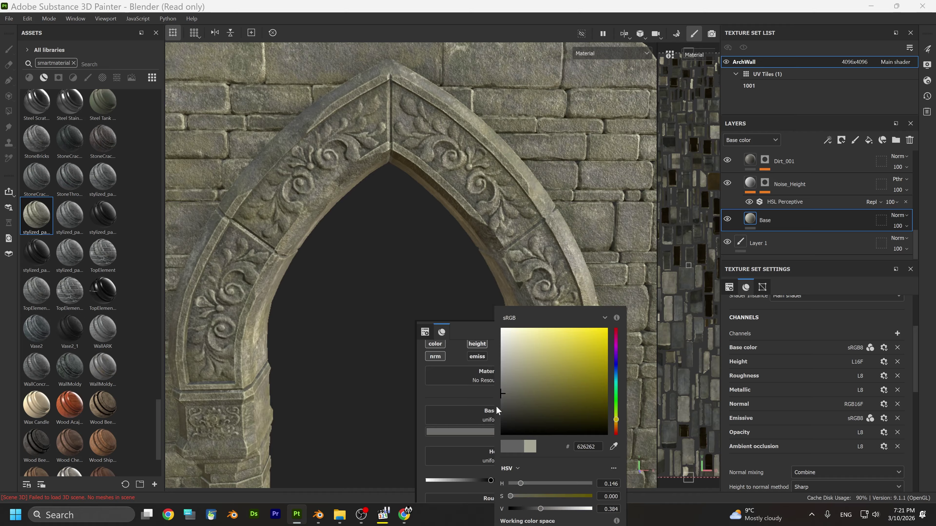
left_click_drag(497, 409, 495, 410)
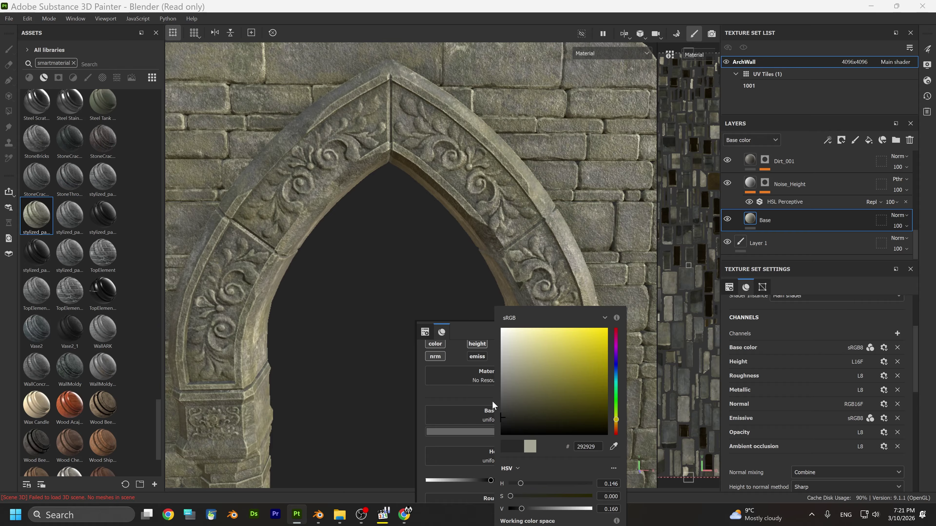
left_click(492, 404)
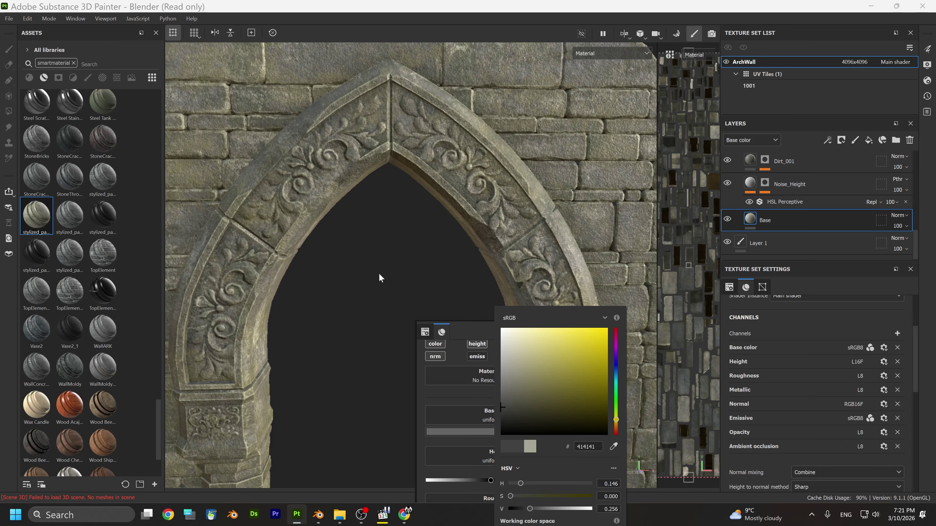
key("ctrl+z")
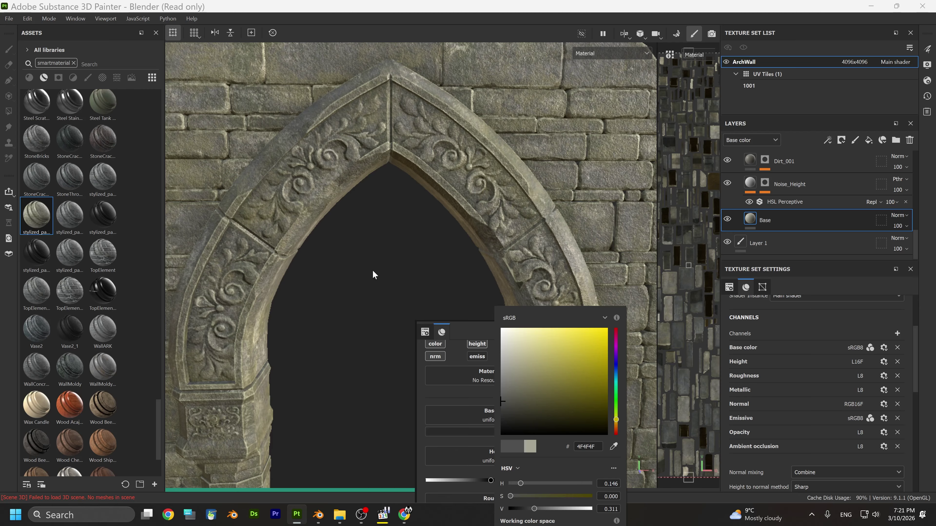
left_click(383, 256)
Toggle the Noise_Height layer's visibility to compare the whole upper arch wall with and without its surface noise
scroll(442, 299, "down", 2)
middle_click_drag(424, 278, 470, 349, "alt")
left_click_drag(470, 349, 438, 328, "alt")
scroll(748, 210, "up", 1)
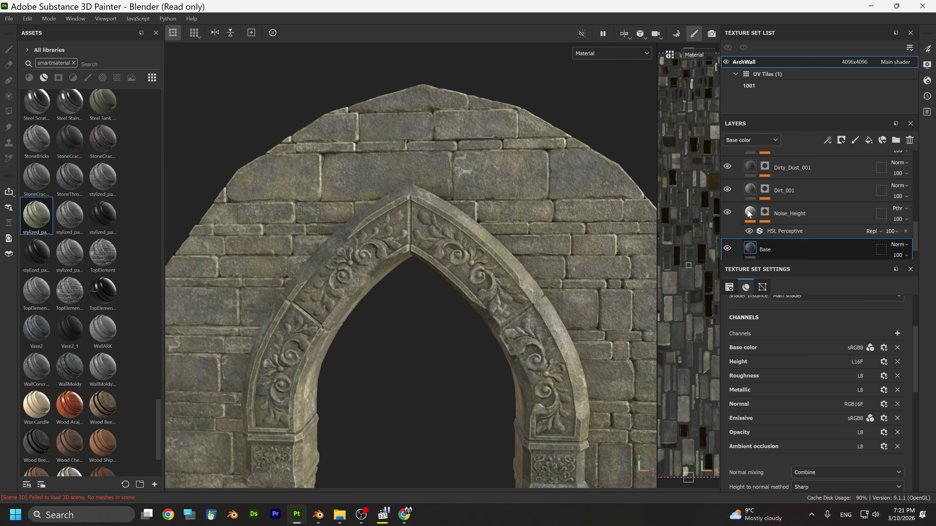
left_click(728, 212)
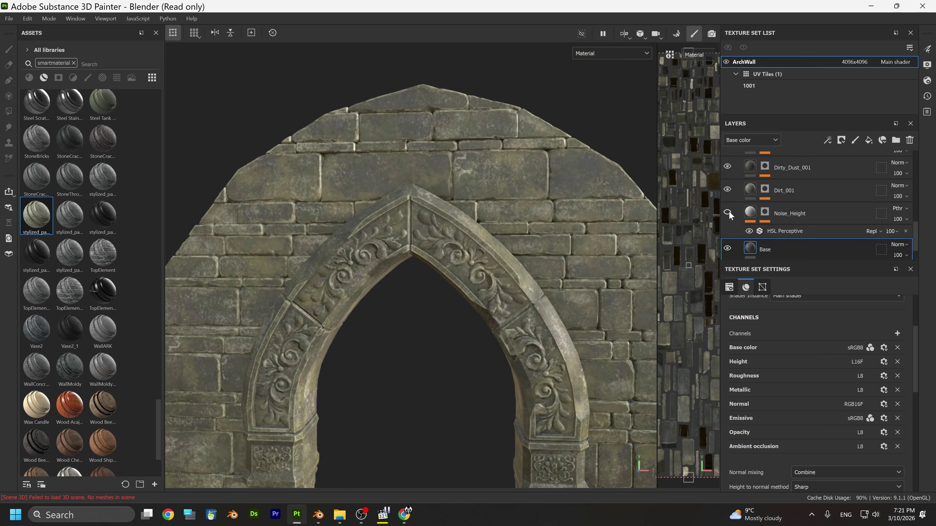
left_click(728, 213)
left_click(726, 213)
left_click(725, 213)
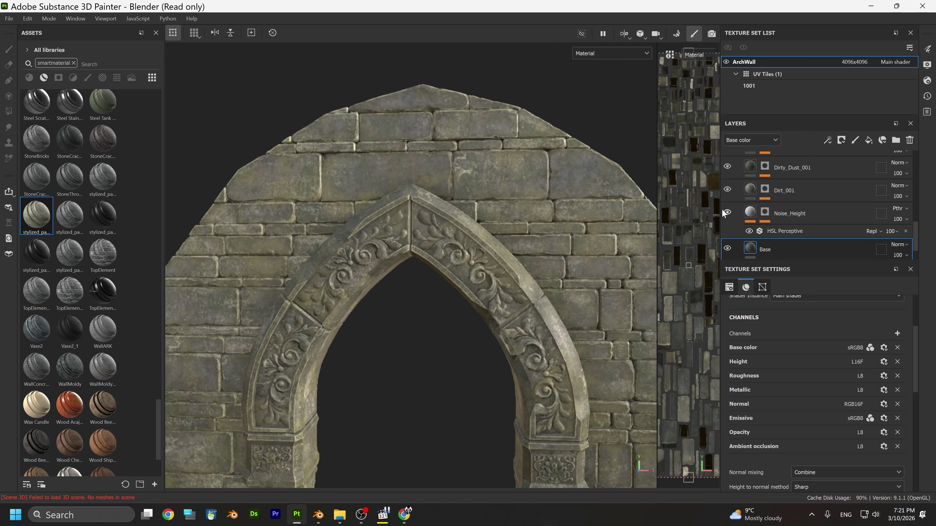
Compare the bricks and carvings up close with and without the Noise_Height layer, and hide the layer
scroll(502, 216, "up", 3)
middle_click_drag(517, 194, 487, 225, "alt")
left_click_drag(486, 226, 500, 237, "alt")
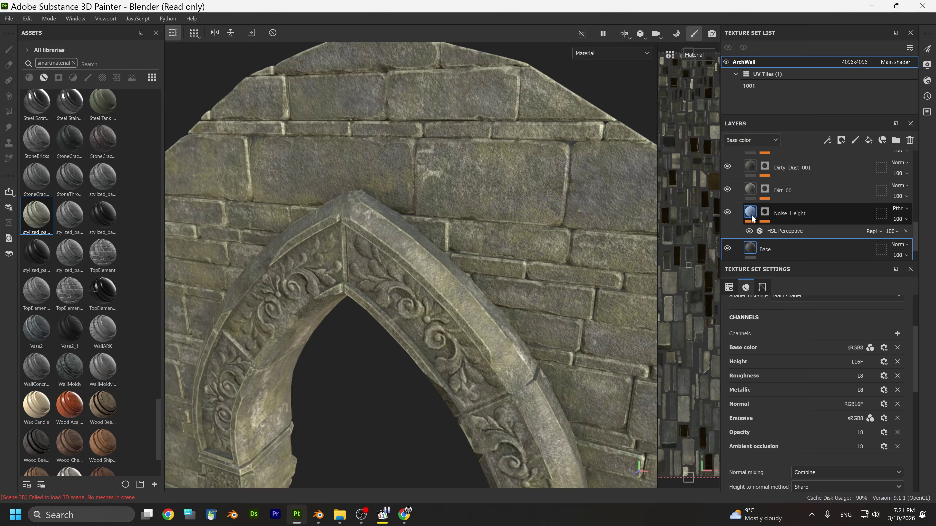
left_click(727, 212)
left_click(727, 213)
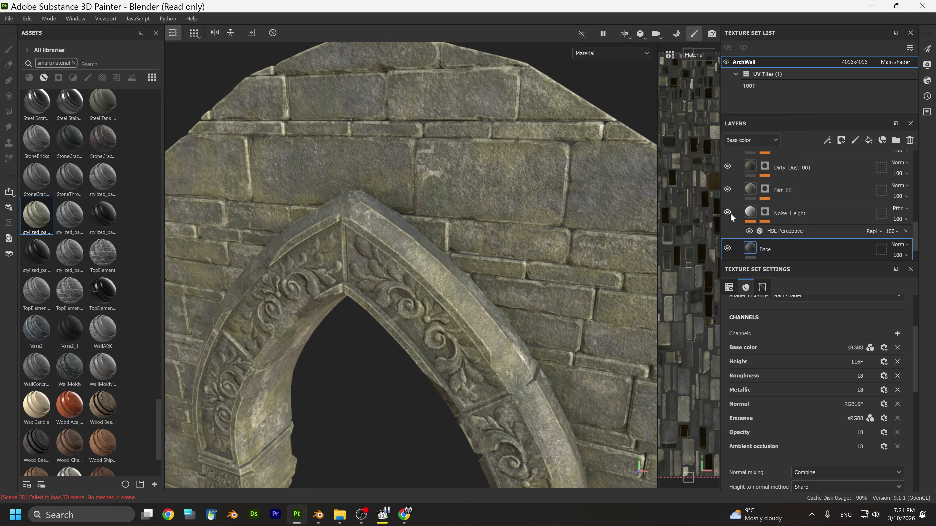
left_click(727, 213)
left_click(727, 212)
mouse_move(575, 228)
left_mouse_down("alt")
mouse_move(590, 204)
mouse_move(538, 222)
mouse_move(568, 214)
left_mouse_up("alt")
left_click(727, 212)
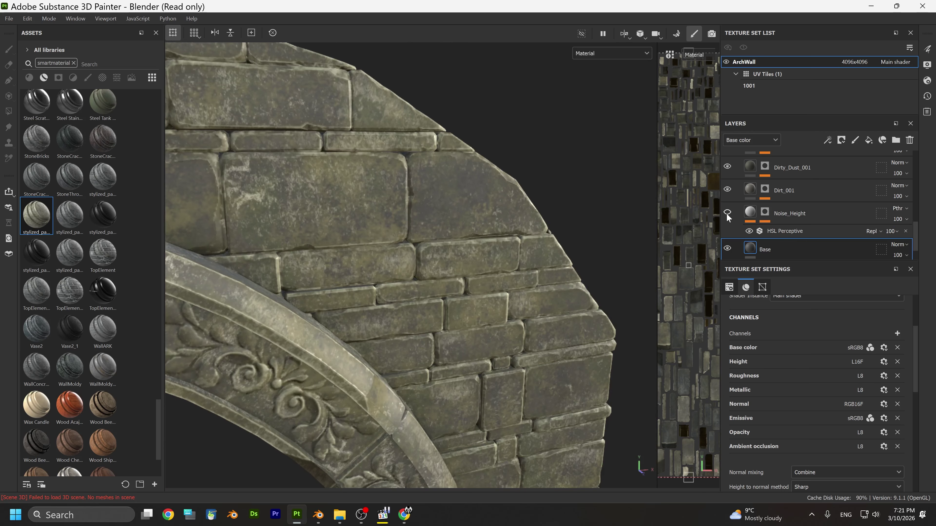
Inspect the wall and arch carvings from several angles without surface noise, and make the Noise_Height layer visible again
scroll(460, 250, "down", 6)
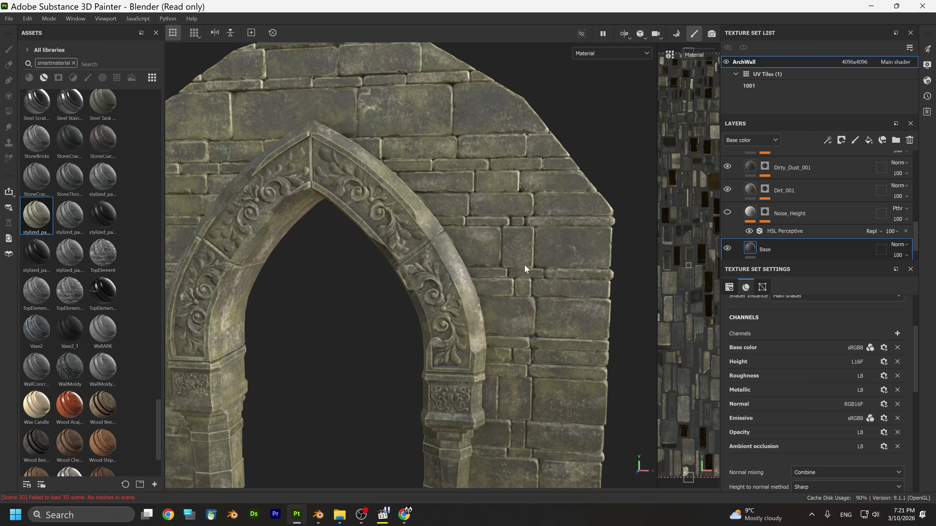
left_click_drag(459, 251, 510, 275, "alt")
scroll(509, 271, "down", 1)
middle_click_drag(495, 207, 471, 322, "alt")
scroll(471, 321, "up", 6)
middle_click_drag(491, 275, 462, 329, "alt")
scroll(463, 333, "down", 4)
left_click_drag(463, 333, 630, 234, "alt")
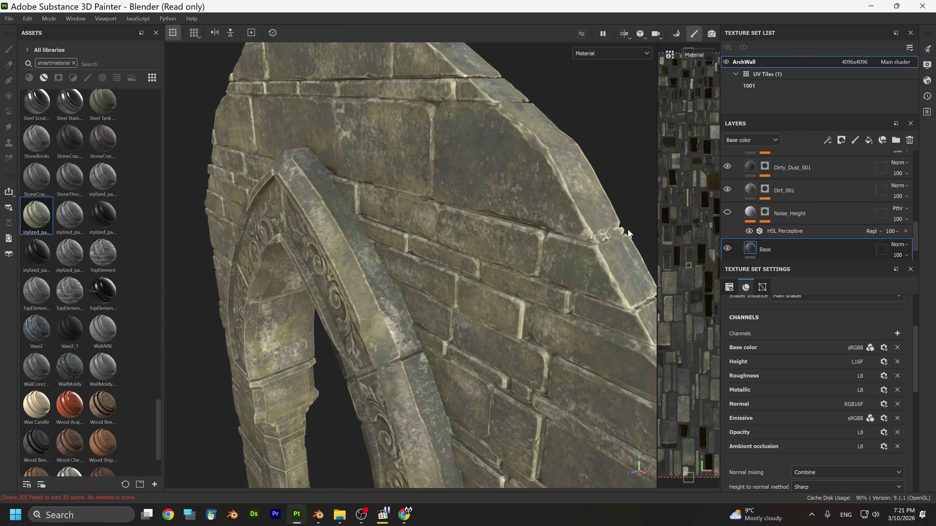
left_click(727, 212)
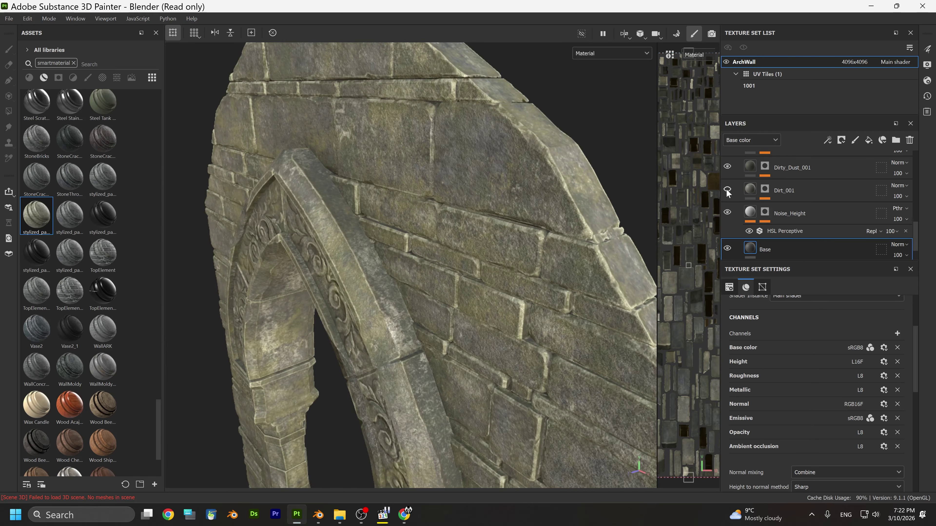
Compare the upper arch wall with and without the Moss layer by toggling its visibility
scroll(728, 192, "up", 1)
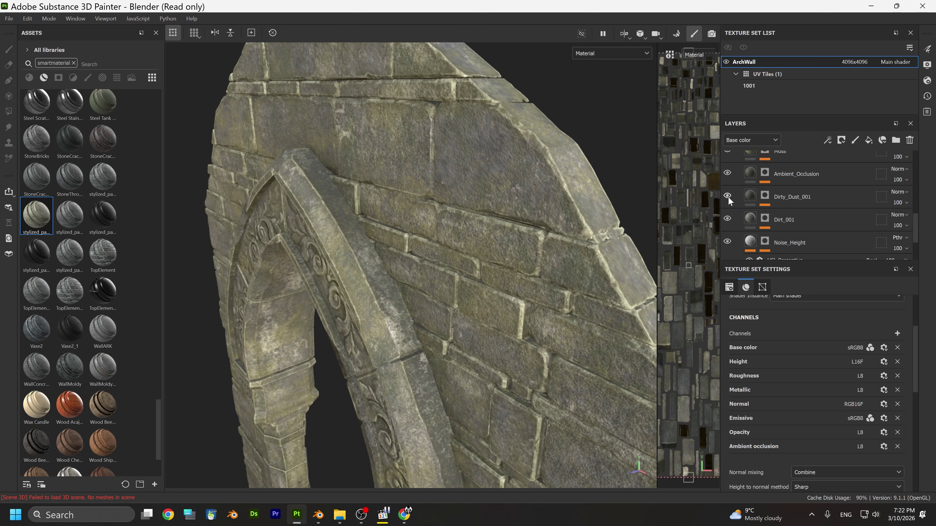
left_click_drag(457, 251, 507, 232, "alt")
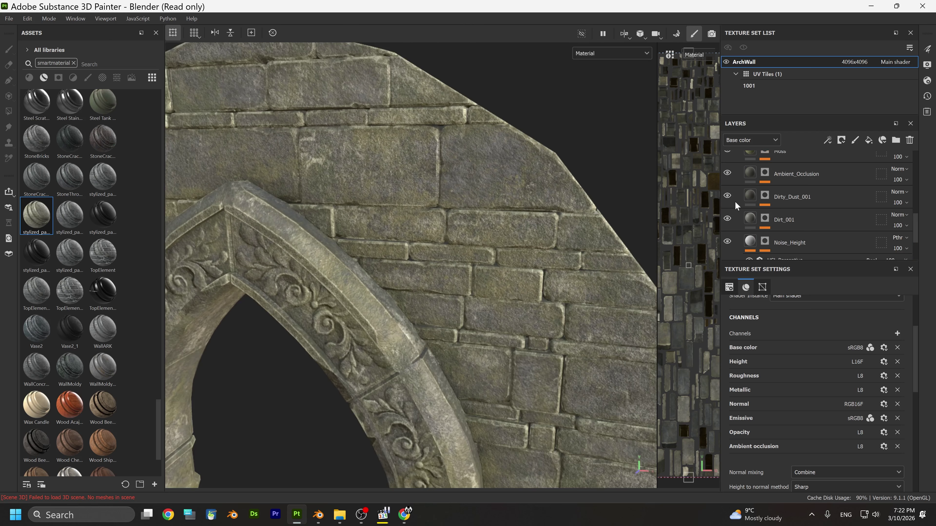
scroll(737, 202, "up", 1)
left_click(728, 180)
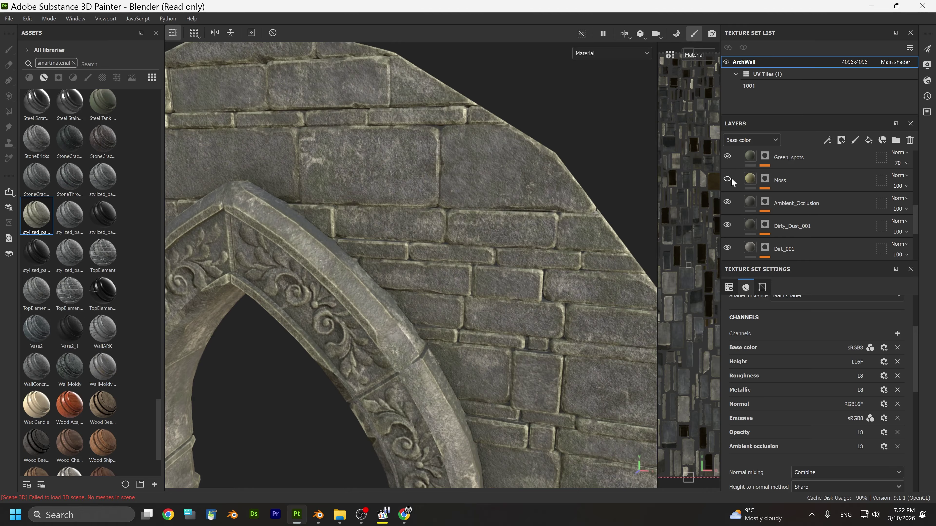
left_click(728, 179)
Change the Moss layer's base color to dark teal 2E4D4C, checking the effect on the whole arch wall
left_click(751, 179)
left_click(555, 356)
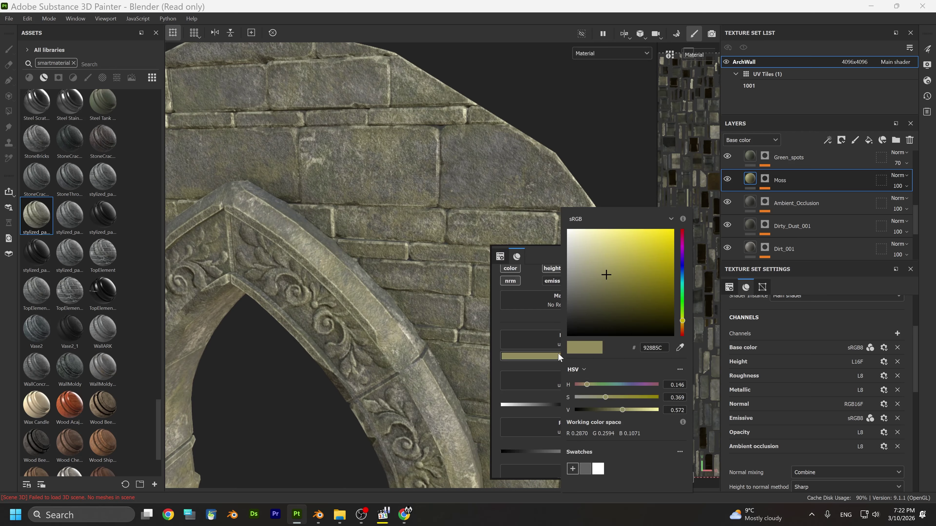
left_click_drag(584, 290, 560, 298)
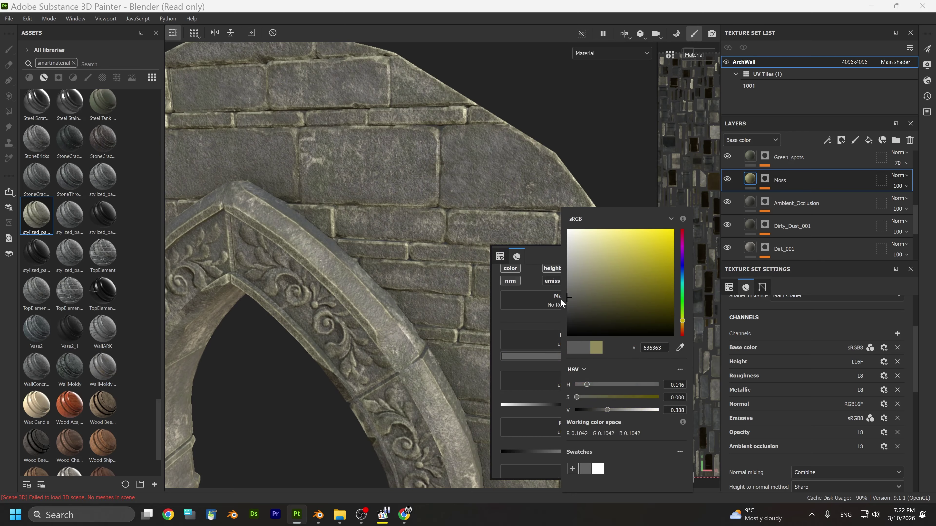
left_click_drag(682, 303, 682, 284)
left_click(609, 297)
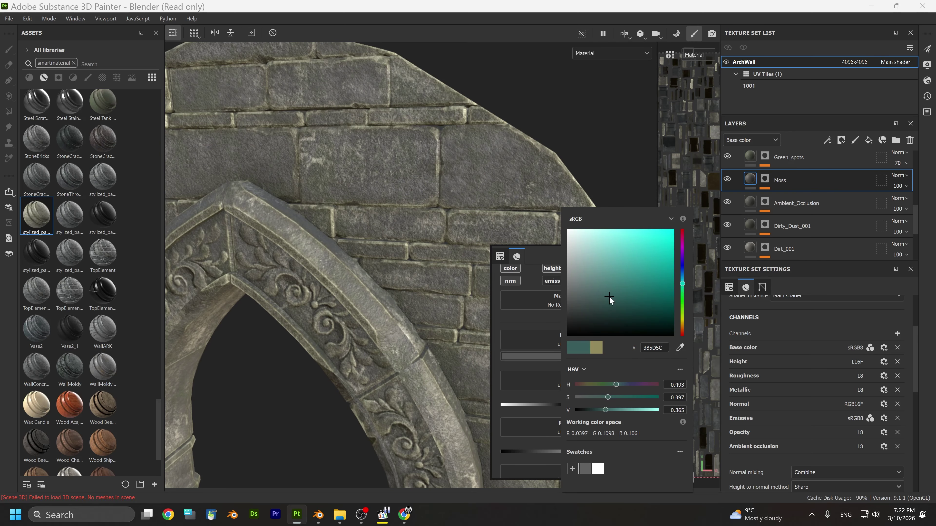
left_click(350, 272)
key("f")
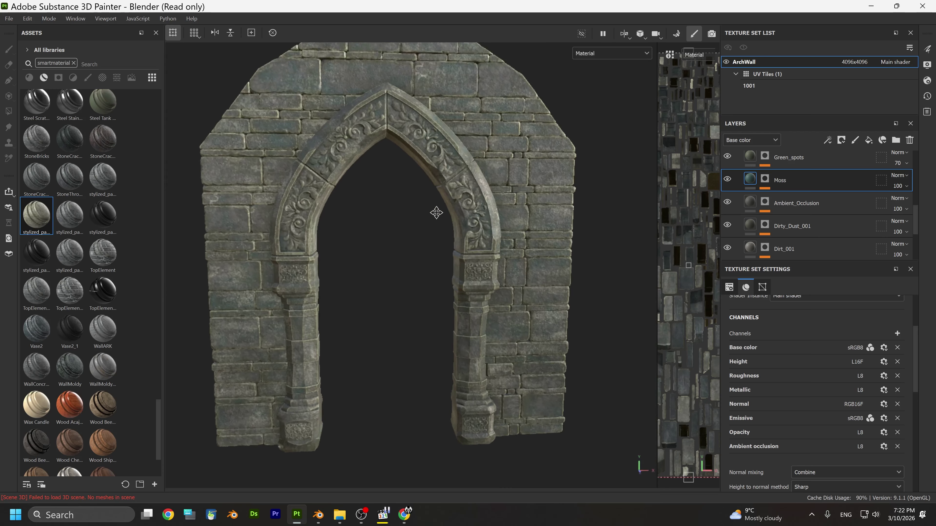
scroll(436, 212, "up", 5)
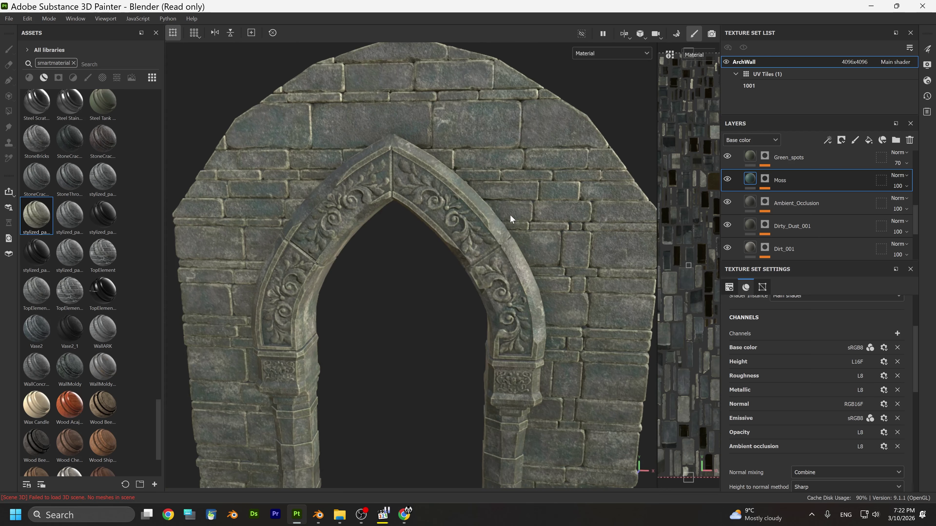
left_click(575, 321)
mouse_move(617, 301)
left_mouse_down()
mouse_move(617, 277)
mouse_move(625, 303)
left_mouse_up()
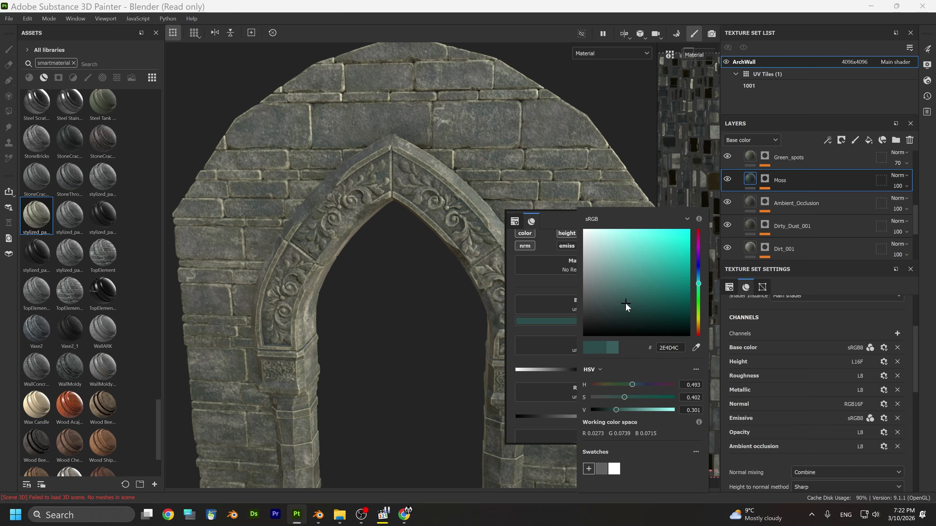
left_click(490, 207)
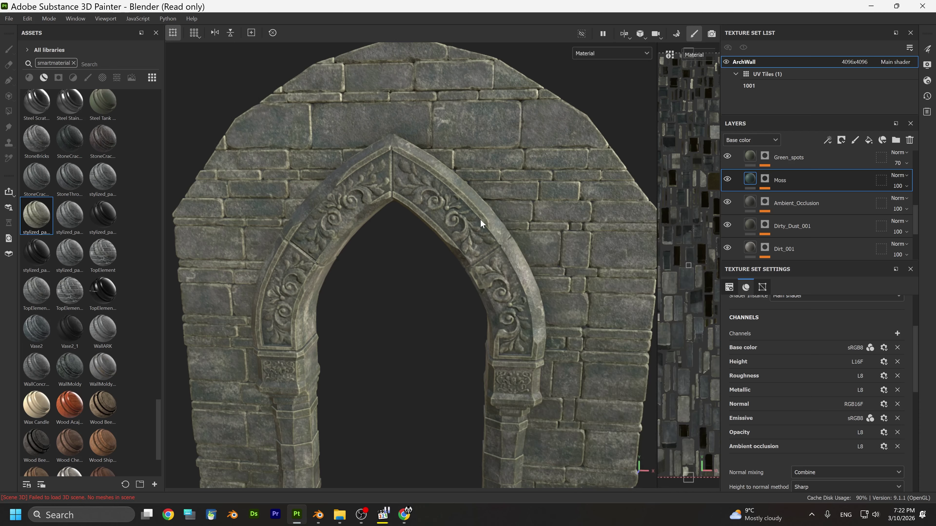
Recolor the Green_spots layer's base color from olive green to a dark, muted blue-grey
left_click_drag(511, 223, 424, 213, "alt")
scroll(757, 212, "up", 3)
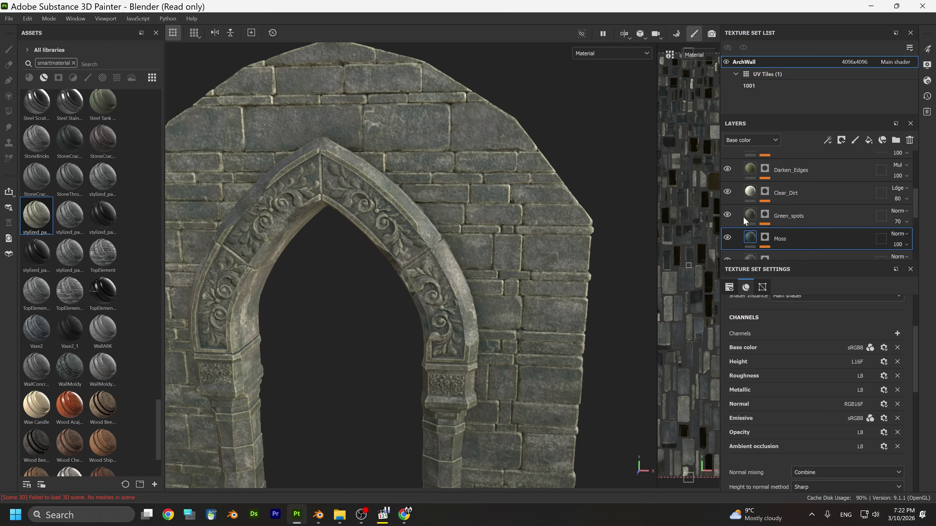
left_click(789, 217)
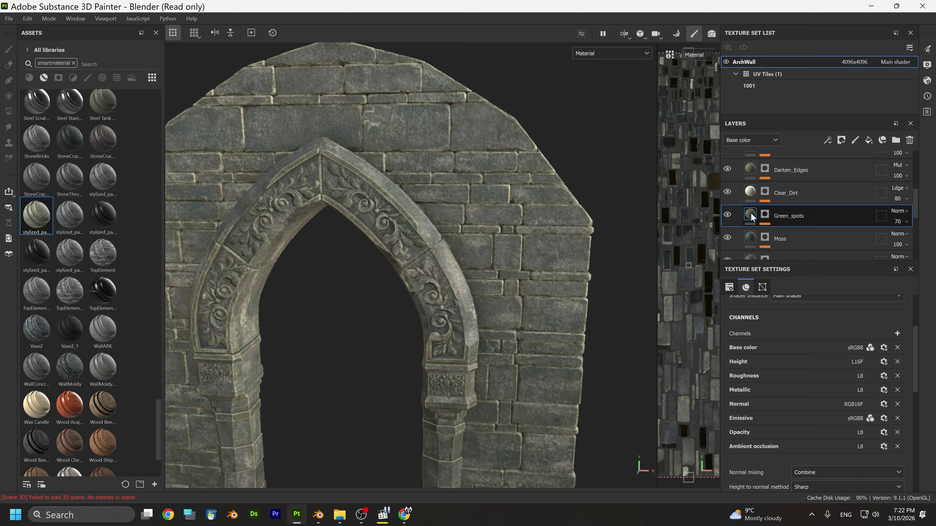
right_click(520, 254)
left_click(589, 358)
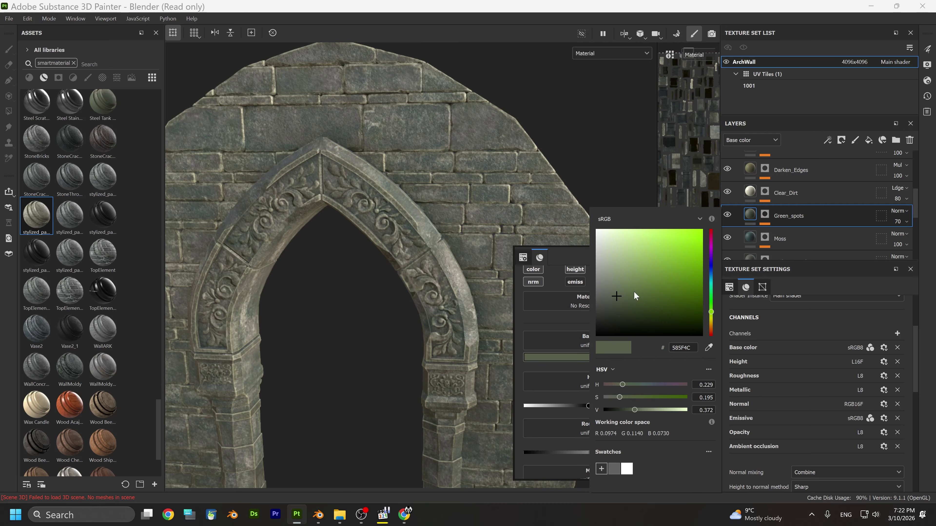
left_click_drag(705, 294, 707, 276)
left_click(680, 285)
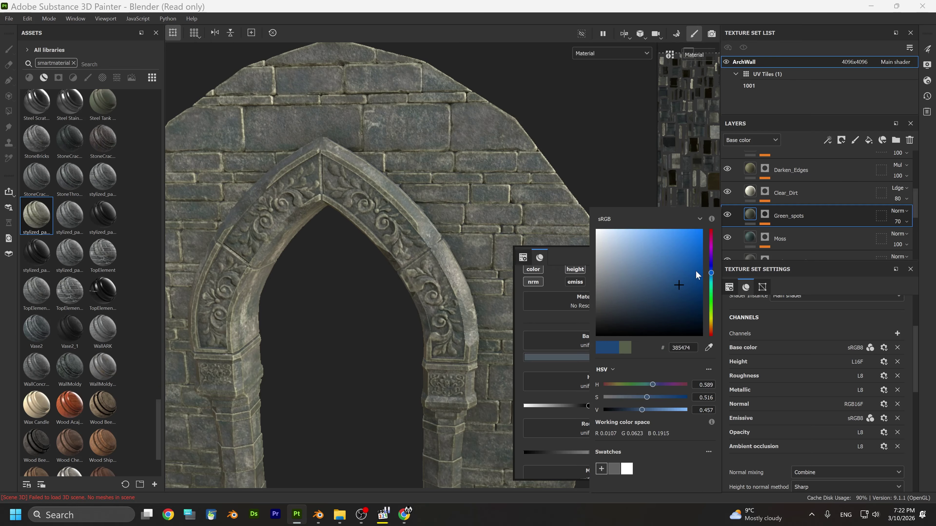
left_click_drag(696, 274, 579, 324)
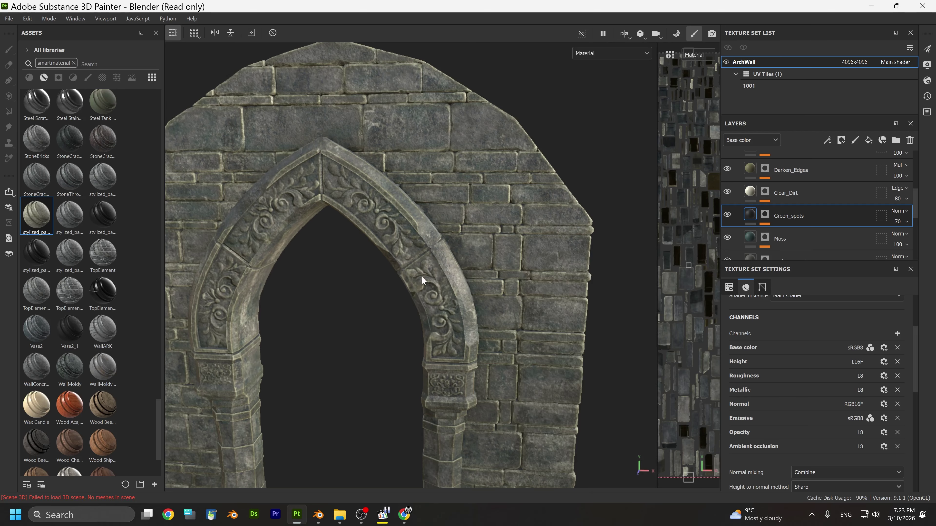
Examine the recolored wall from afar and up close, and toggle the Clear_Dirt layer's visibility to check its contribution
scroll(399, 281, "down", 4)
scroll(399, 281, "up", 6)
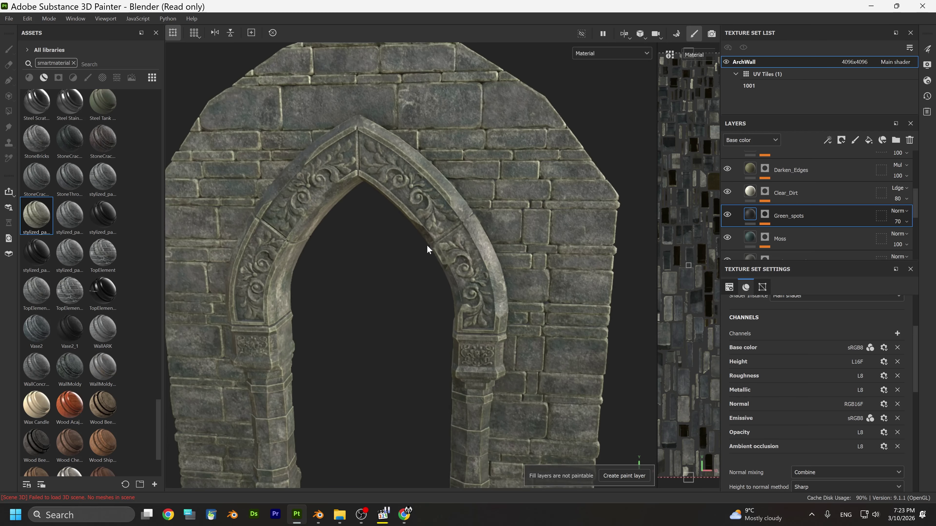
left_click_drag(427, 250, 444, 241, "alt")
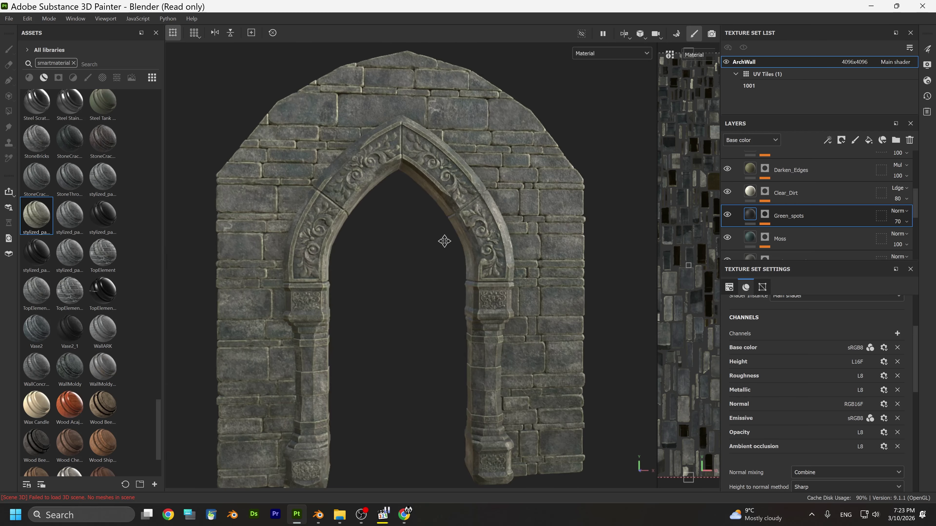
scroll(499, 266, "up", 6)
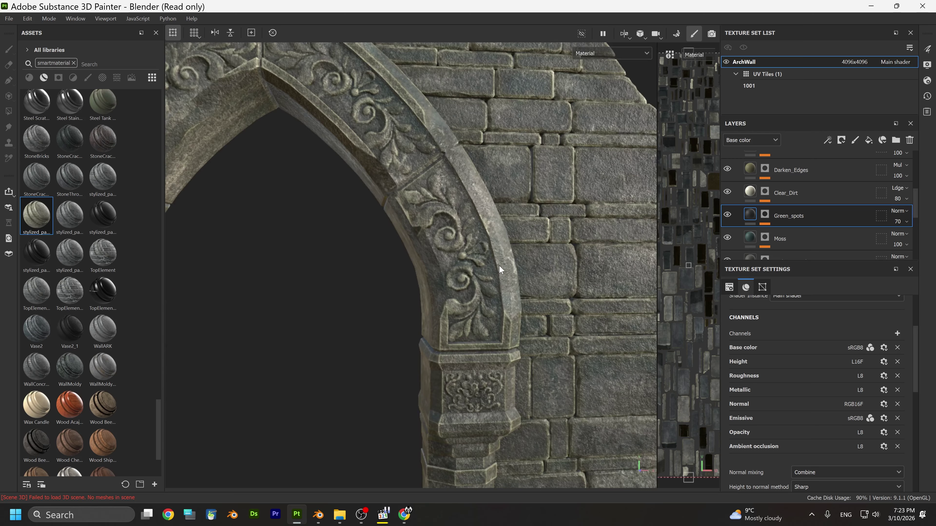
left_click(727, 192)
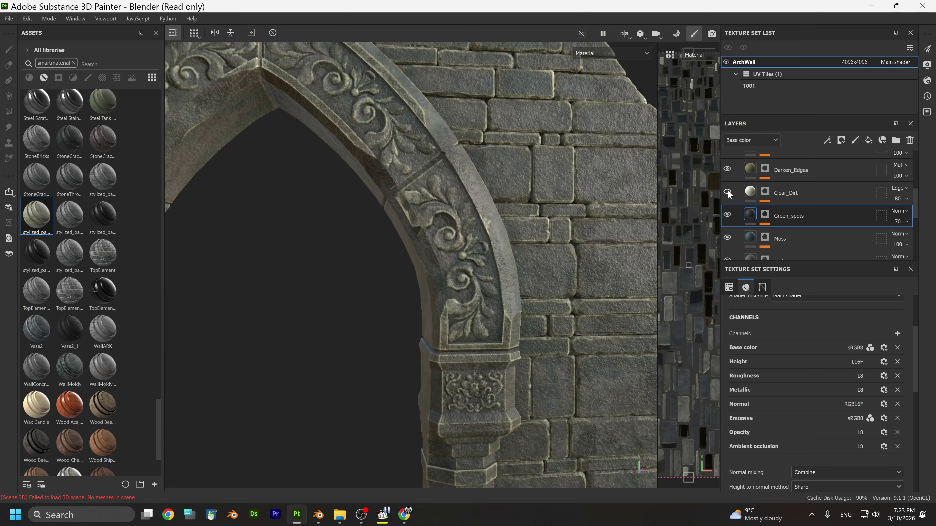
scroll(464, 258, "down", 6)
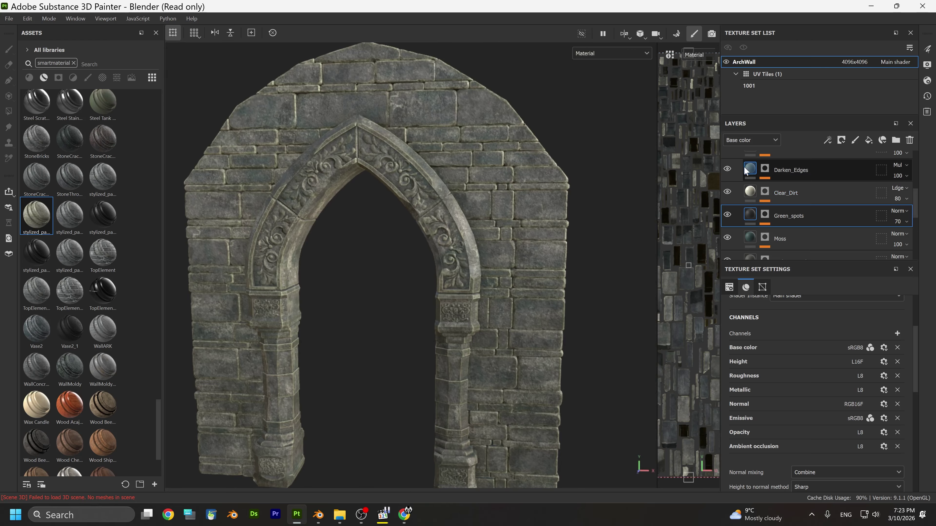
Set the Darken_Edges layer's base color to dark teal 1F2E2F and check the brick and carving edges up close
left_click(752, 173)
left_click(751, 173)
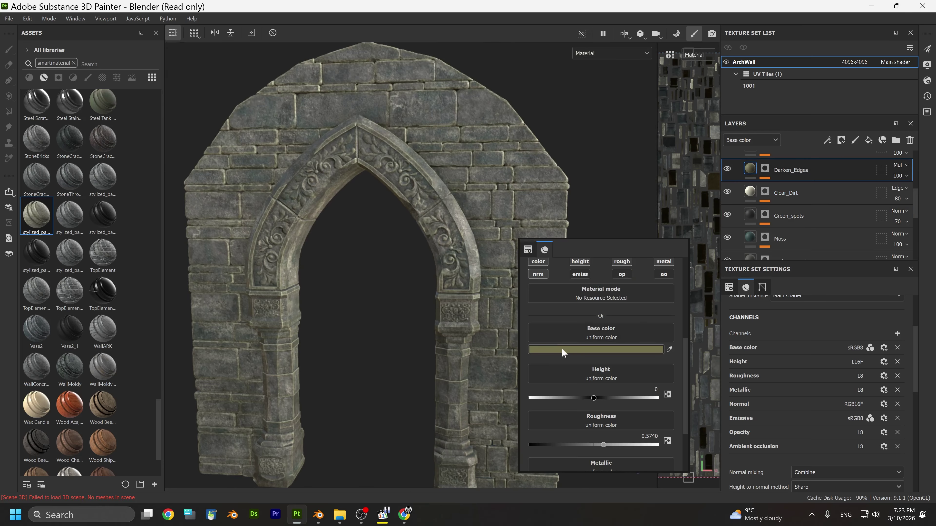
left_click(545, 349)
left_click_drag(685, 287, 684, 284)
left_click_drag(614, 310, 605, 317)
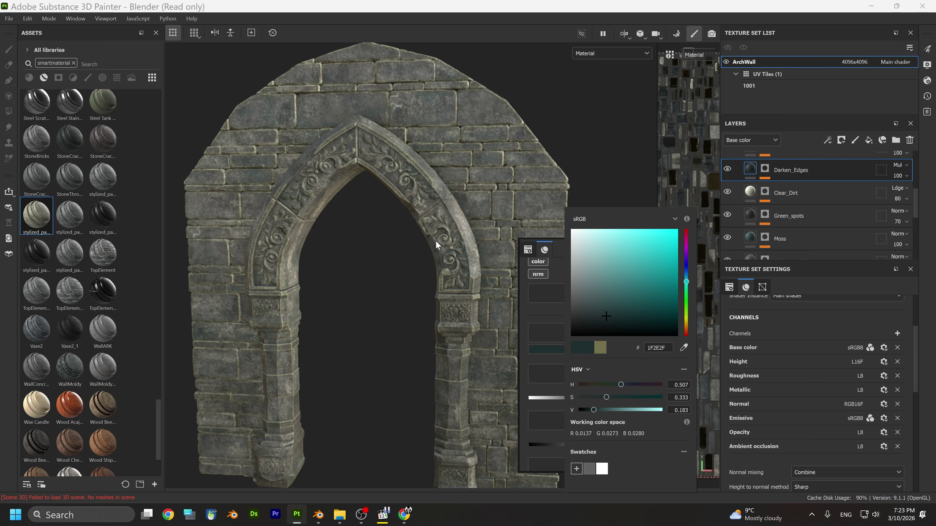
left_click(462, 219)
scroll(490, 231, "up", 5)
scroll(490, 232, "up", 4)
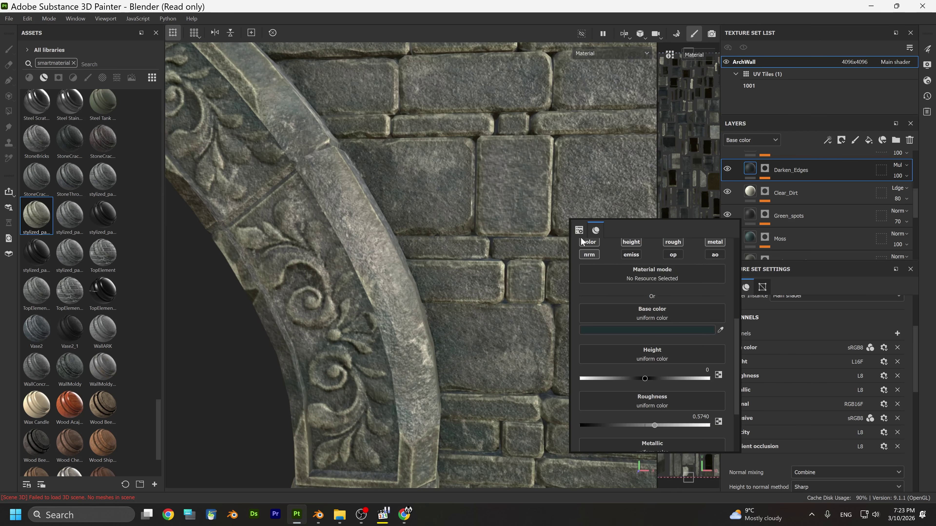
Test light grey E3E3E3 as the Darken_Edges base color, and settle on dark teal 263434
left_click(645, 331)
left_click(681, 306)
left_click_drag(681, 307, 615, 240)
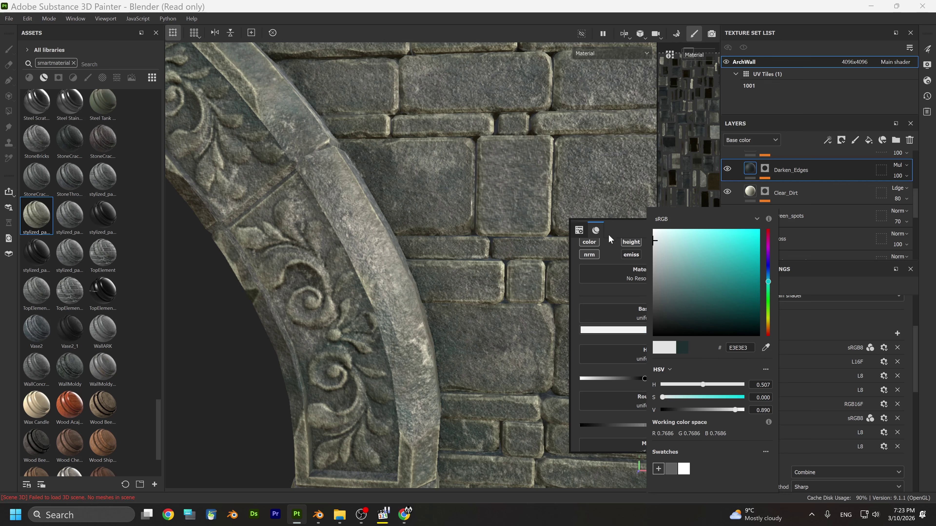
left_click(670, 303)
mouse_move(670, 304)
left_mouse_down()
mouse_move(682, 304)
mouse_move(682, 314)
left_mouse_up()
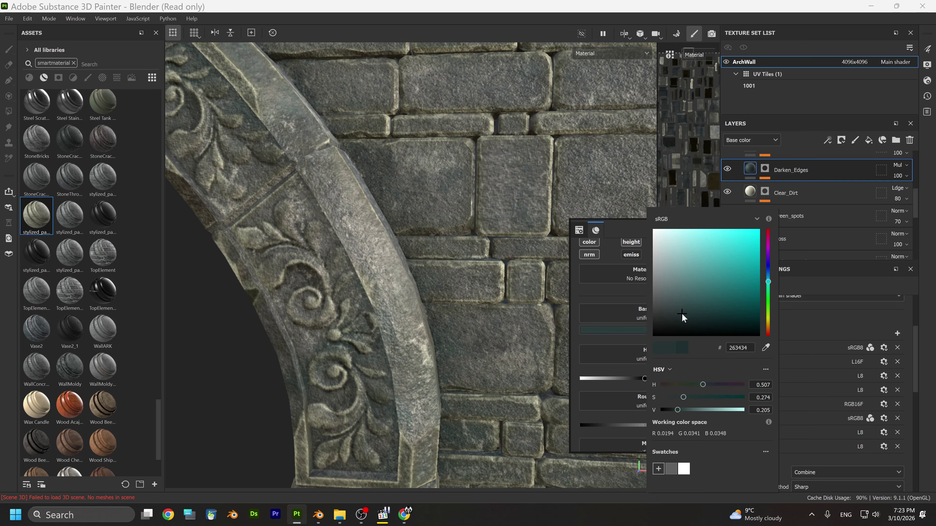
Set the Mid_Lighted_edges layer's base color to muted teal 4C6E74
left_click(759, 169)
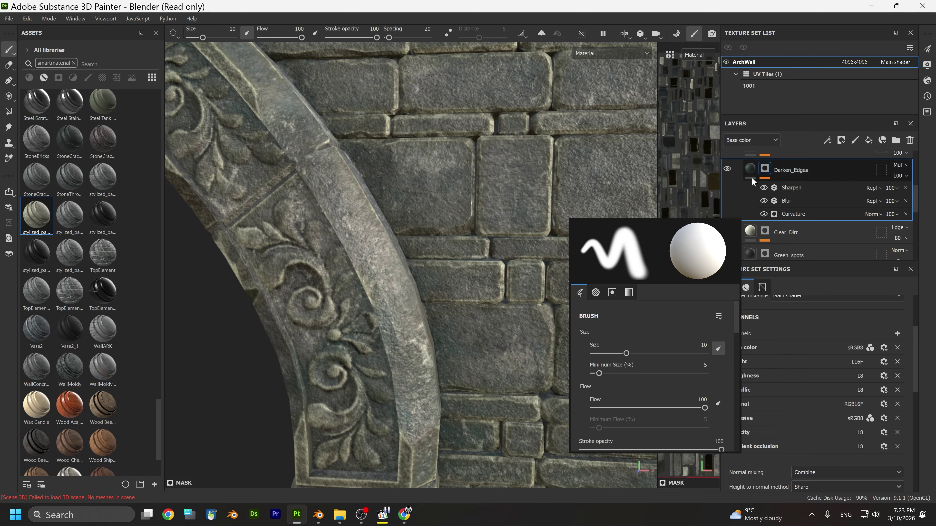
scroll(756, 208, "up", 2)
left_click(755, 208)
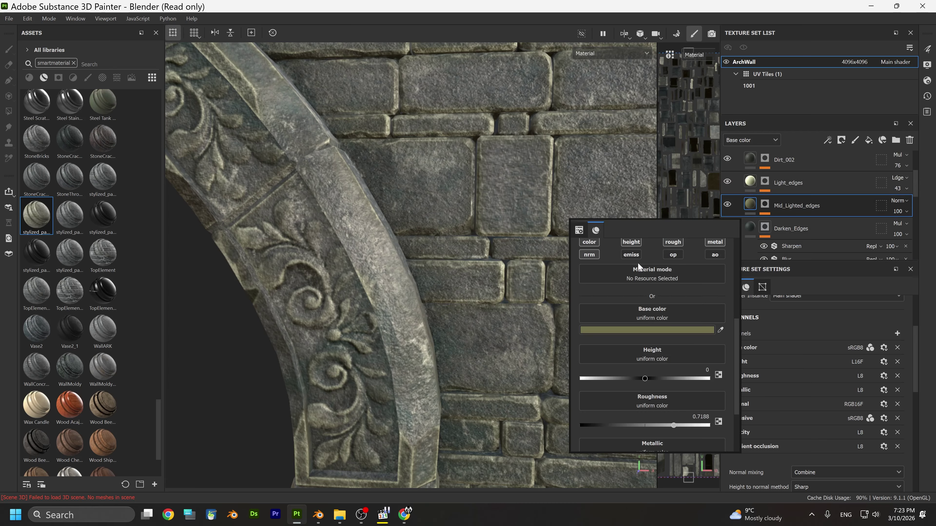
left_click(625, 328)
left_click_drag(745, 300, 742, 281)
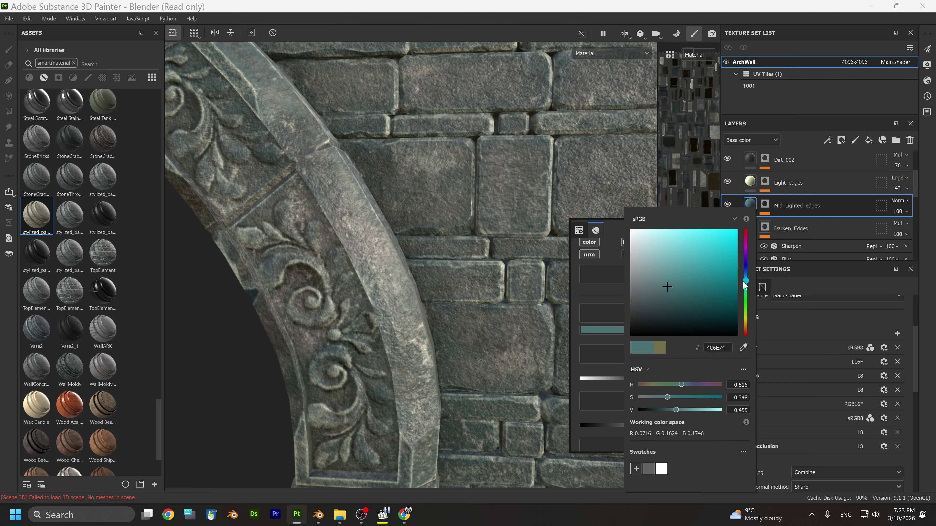
left_click(442, 213)
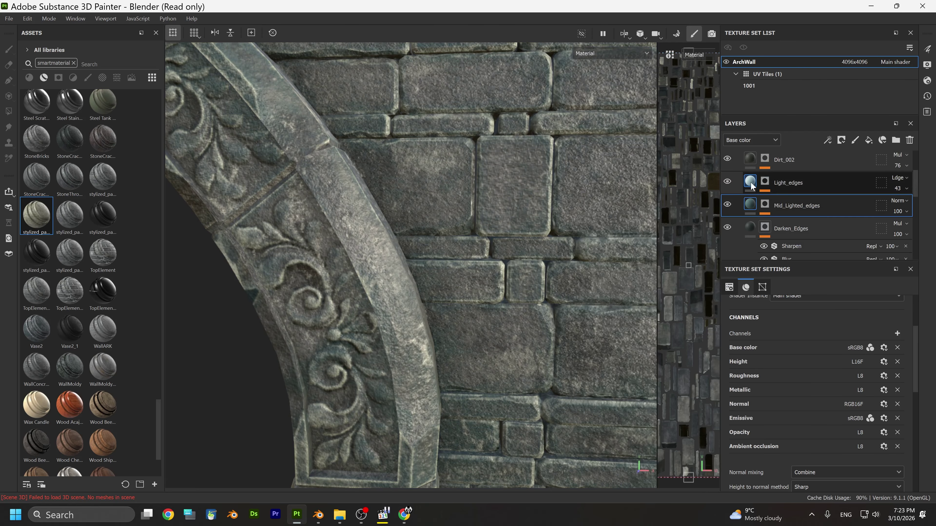
Set the Light_edges layer's base color to pure white FFFFFF and view the result on the arch wall
left_click(774, 186)
left_click(604, 350)
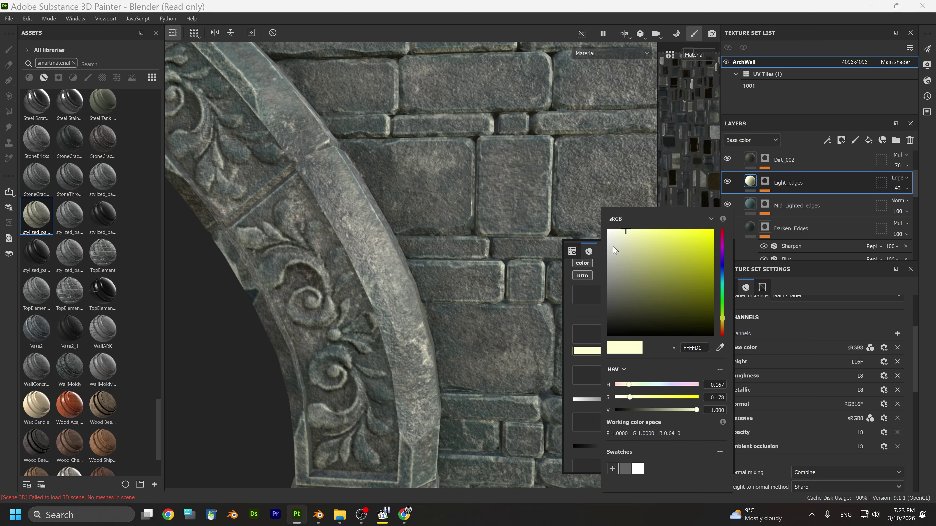
mouse_move(614, 250)
left_mouse_down()
mouse_move(592, 223)
mouse_move(593, 313)
mouse_move(596, 216)
left_mouse_up()
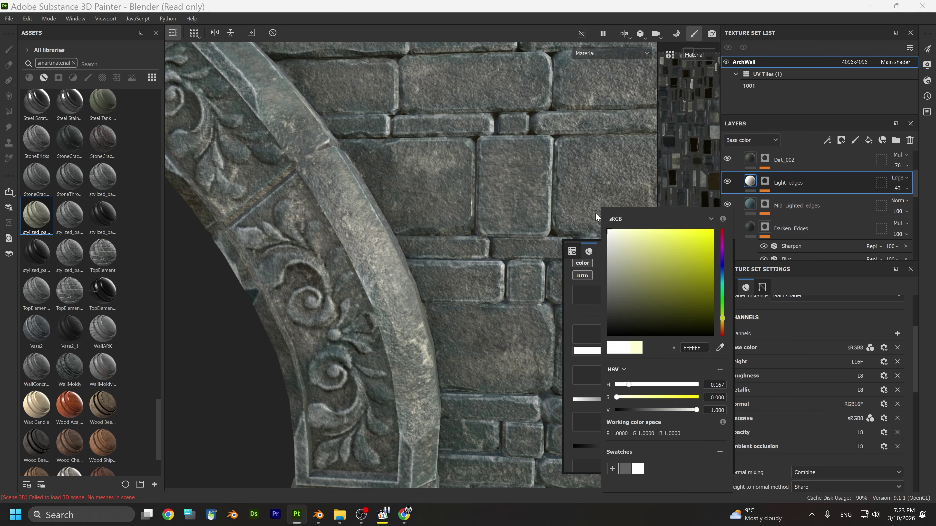
left_click(437, 251)
scroll(476, 289, "down", 4)
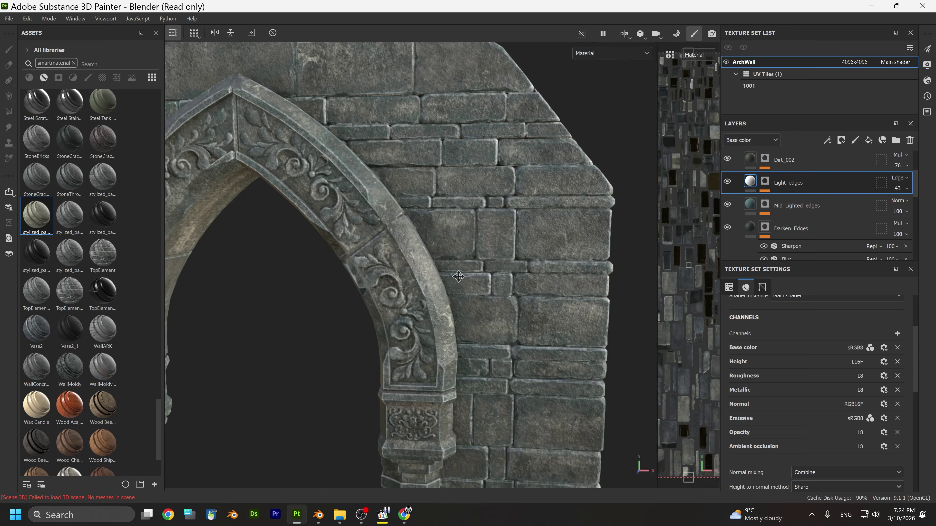
Set the Wear Level of the Metal Edge Wear generator on the Light_edges mask to 0.66
middle_click_drag(460, 275, 473, 311, "alt")
left_click_drag(513, 299, 500, 294, "alt")
scroll(500, 293, "up", 4)
scroll(500, 295, "up", 2)
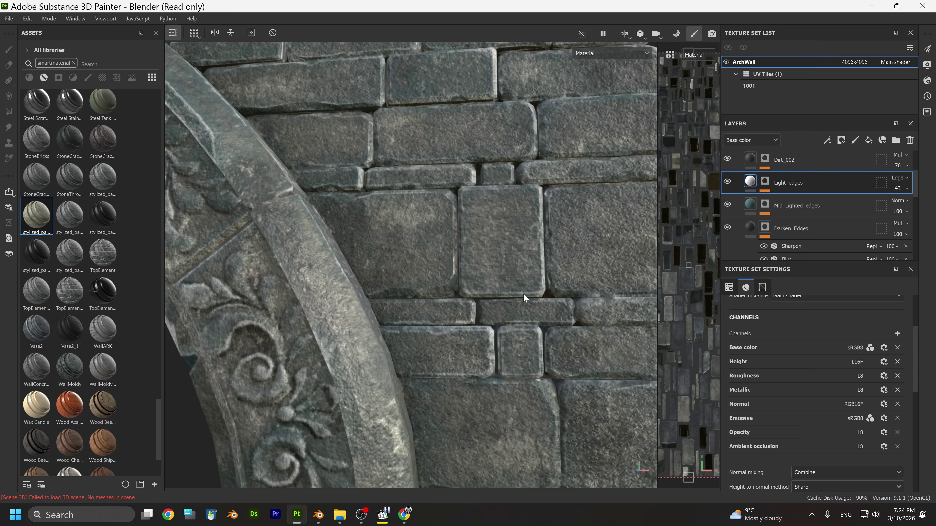
left_click_drag(720, 250, 766, 189)
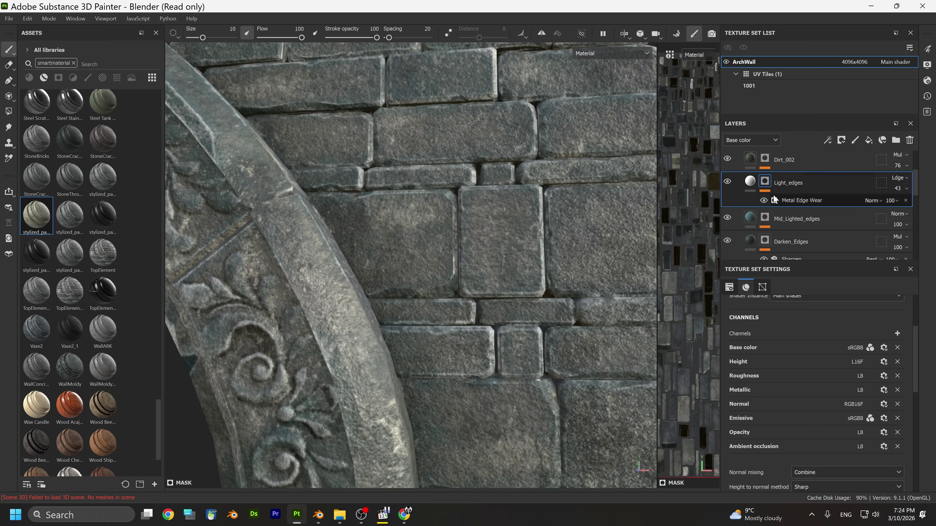
left_click(793, 201)
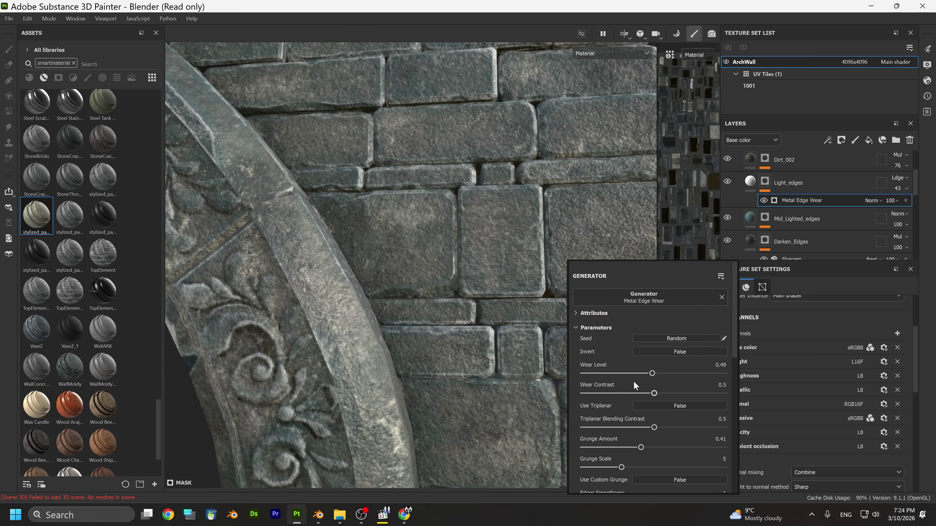
left_click_drag(651, 373, 676, 374)
scroll(391, 302, "down", 8)
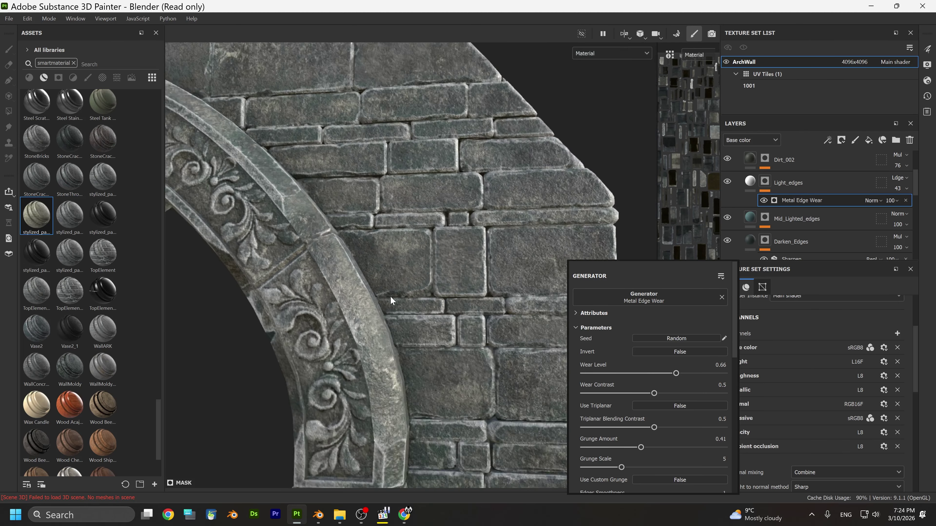
Lower the Metal Edge Wear generator's Wear Level on the Light_edges mask to 0.55 and check the brick edges
left_click_drag(392, 327, 479, 294, "alt")
scroll(479, 294, "up", 3)
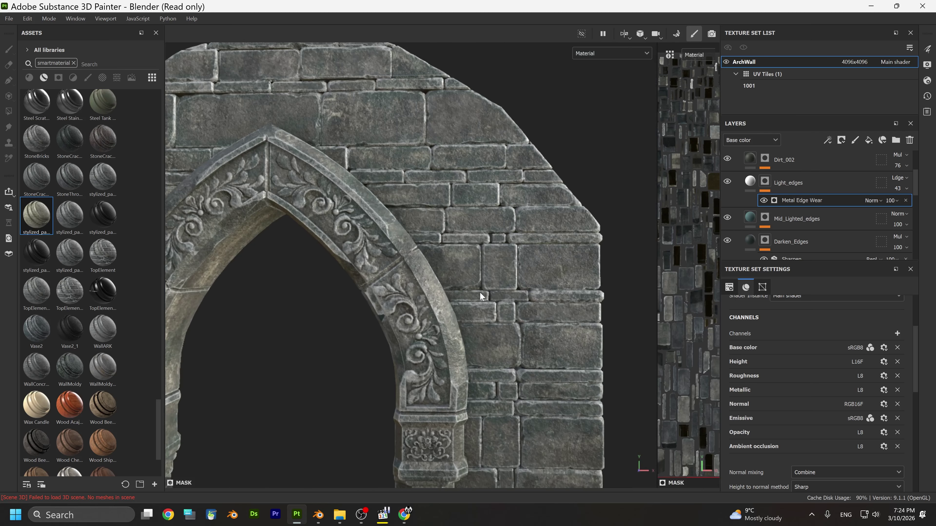
right_click(497, 299)
left_click_drag(601, 405, 586, 405)
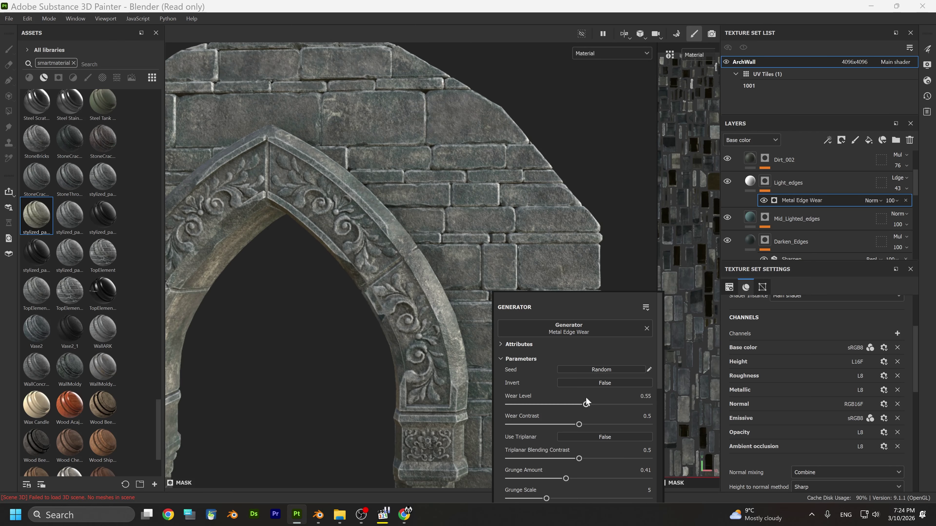
left_click(529, 216)
scroll(538, 232, "up", 3)
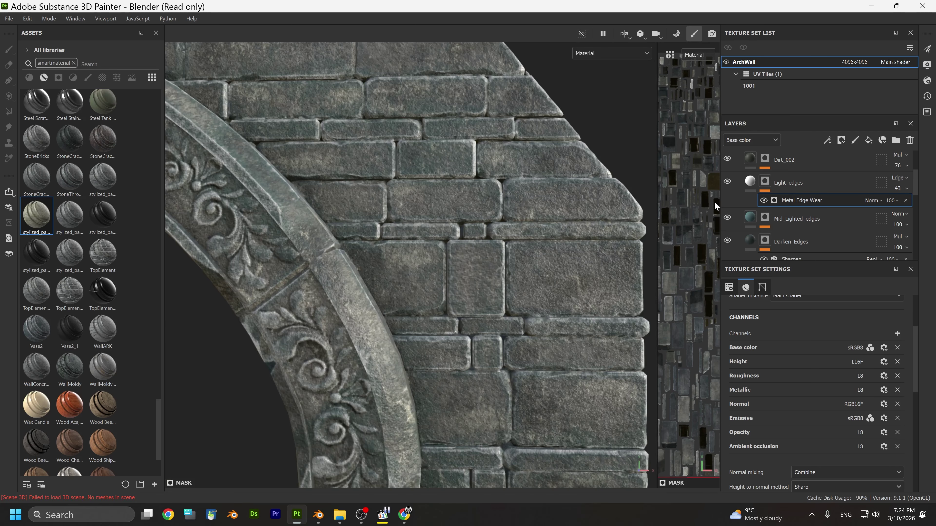
Try grey C2C2BA and pale yellow FFFFDD as the Light_edges base color, and settle on neutral grey C5C5C5
left_click(748, 183)
left_click(574, 354)
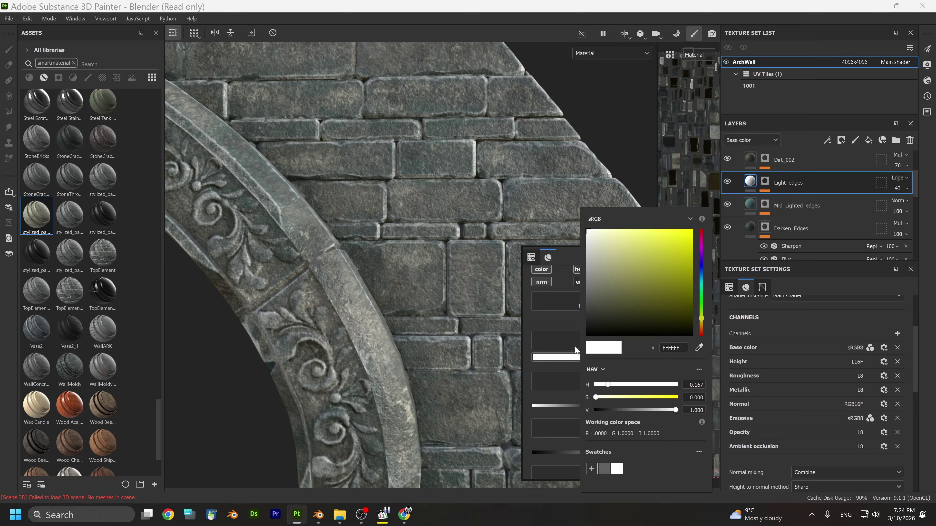
left_click(588, 255)
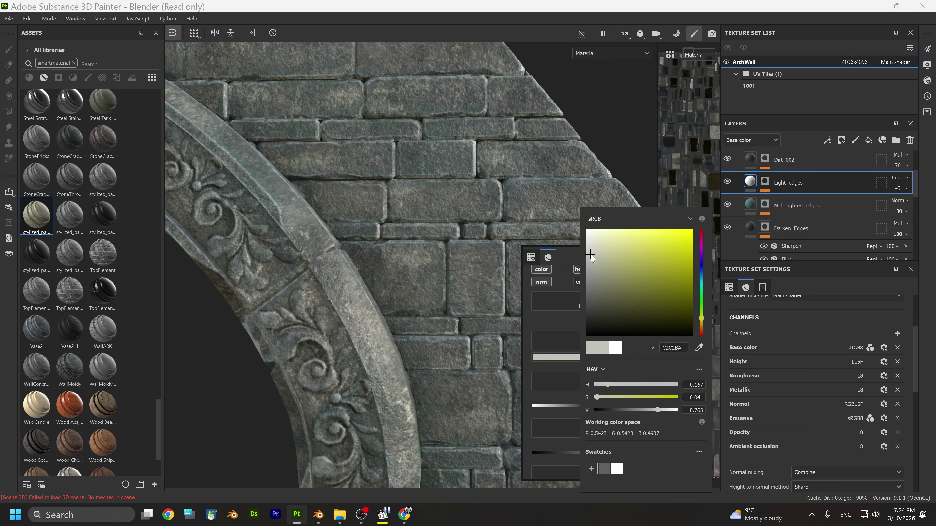
left_click_drag(590, 254, 599, 229)
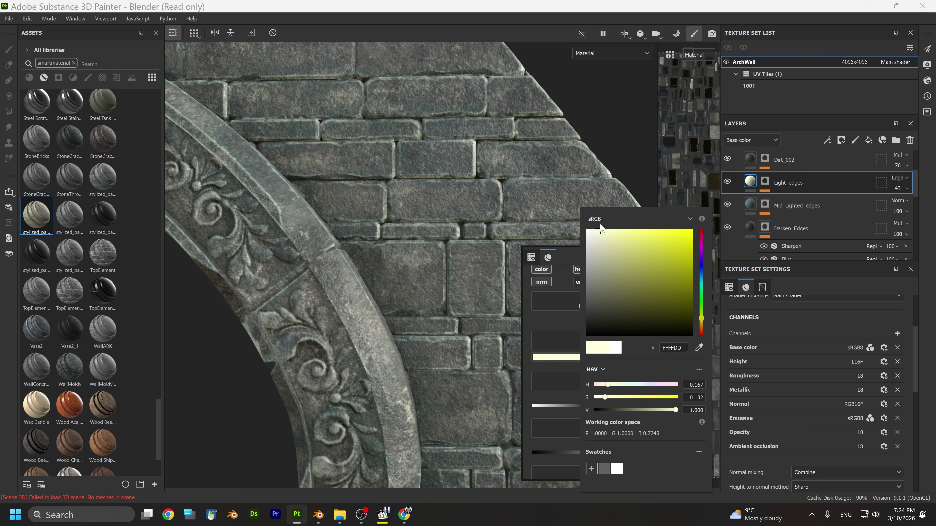
left_click_drag(599, 234, 579, 254)
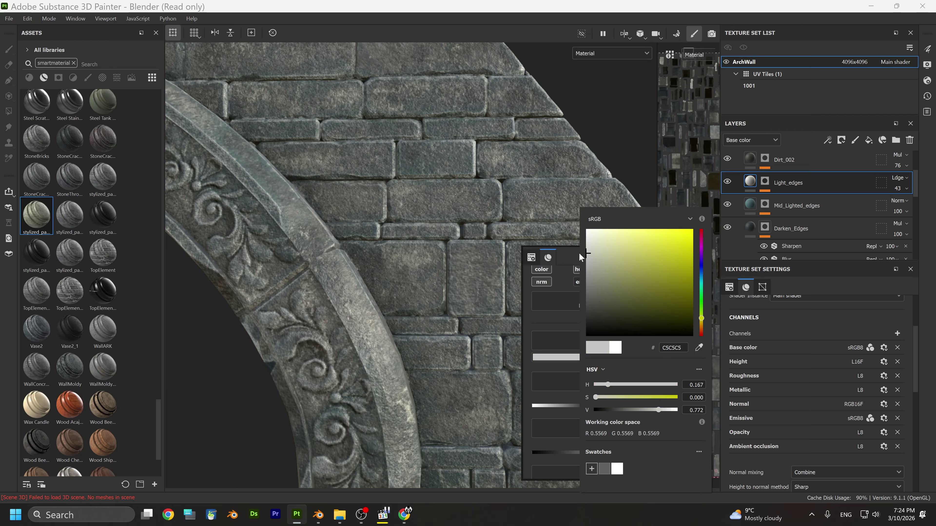
scroll(413, 252, "down", 5)
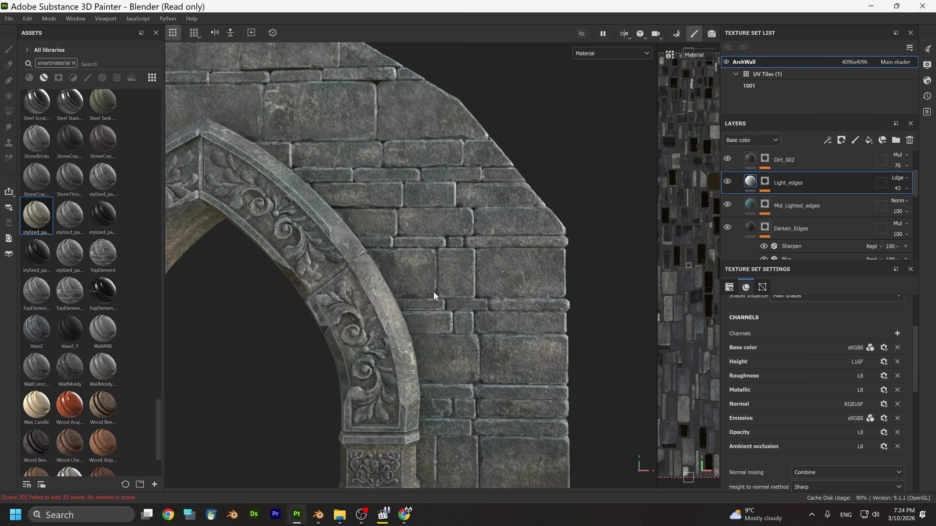
Examine the recolored stone on the whole arch wall from the front and from the side
left_click_drag(423, 303, 490, 296, "alt")
scroll(489, 302, "down", 2)
middle_click_drag(477, 325, 414, 273, "alt")
left_click_drag(407, 303, 411, 295, "alt")
scroll(403, 311, "up", 4)
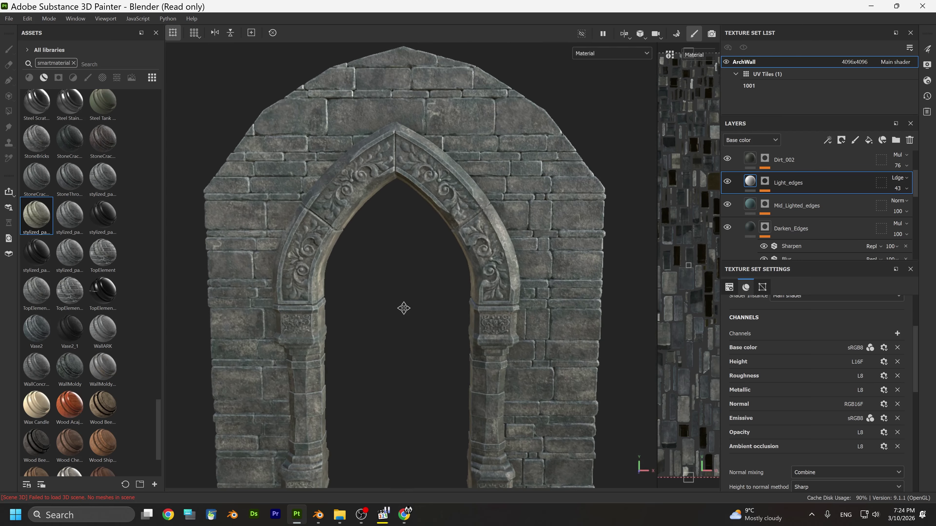
left_click_drag(433, 288, 389, 284, "alt")
middle_click_drag(389, 284, 414, 281, "alt")
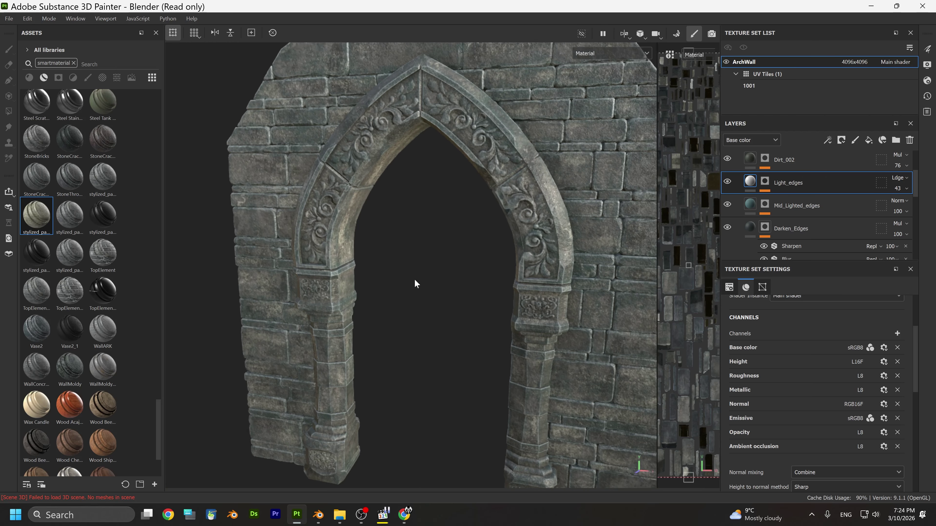
left_click_drag(414, 281, 439, 268, "alt")
middle_click_drag(419, 269, 453, 261, "alt")
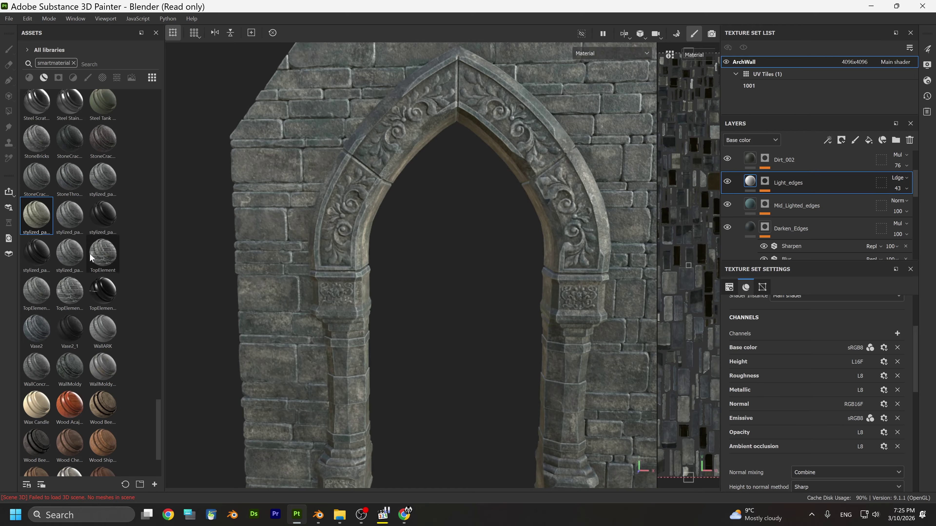
scroll(88, 253, "up", 20)
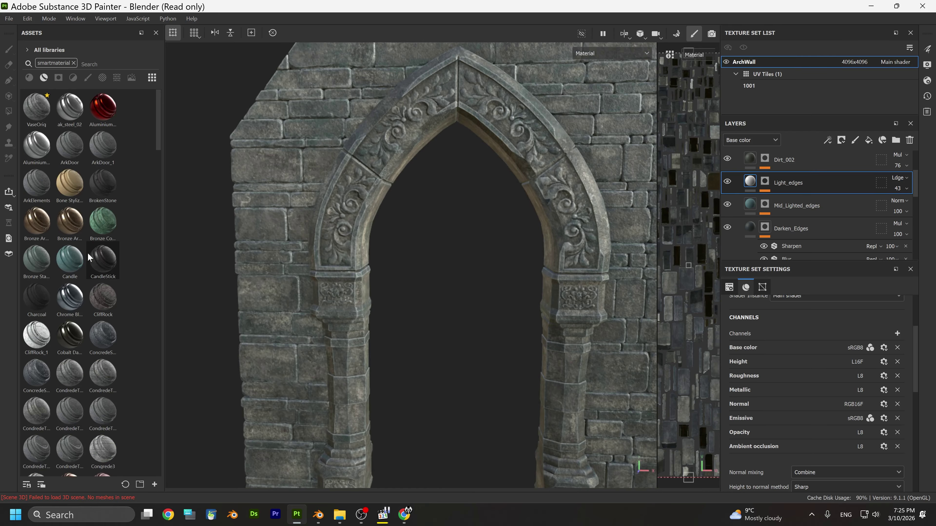
scroll(346, 273, "down", 3)
middle_click_drag(346, 273, 338, 254, "alt")
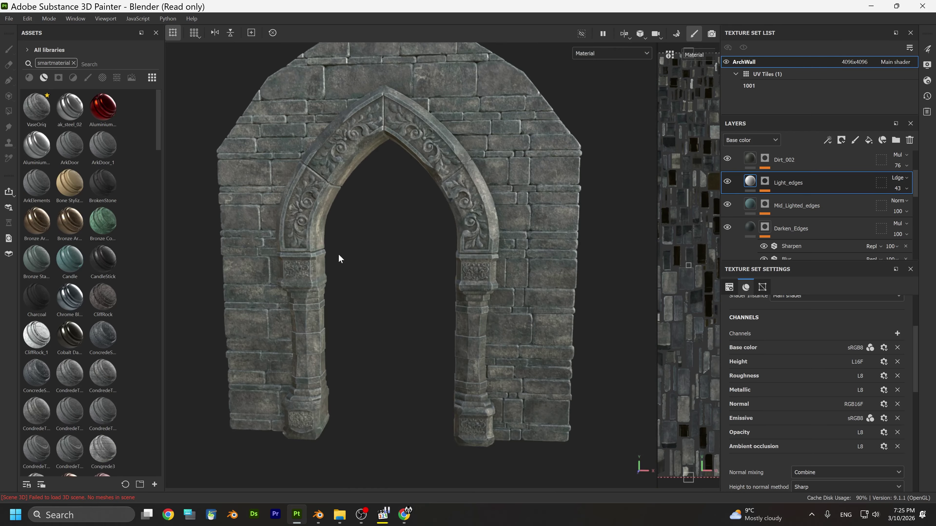
left_click_drag(338, 254, 366, 271, "alt")
scroll(366, 272, "up", 2)
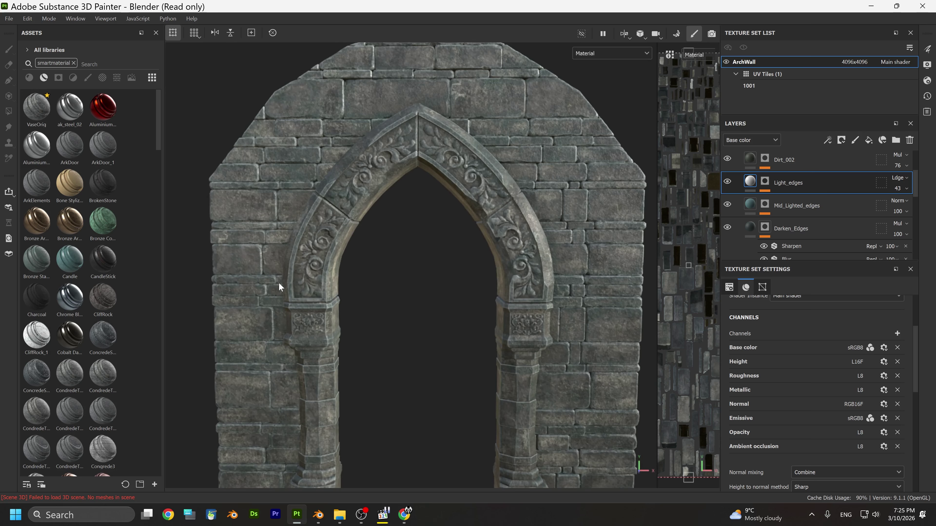
Collapse the stylized_painted_stone_1 (1) folder and duplicate it
scroll(788, 196, "up", 3)
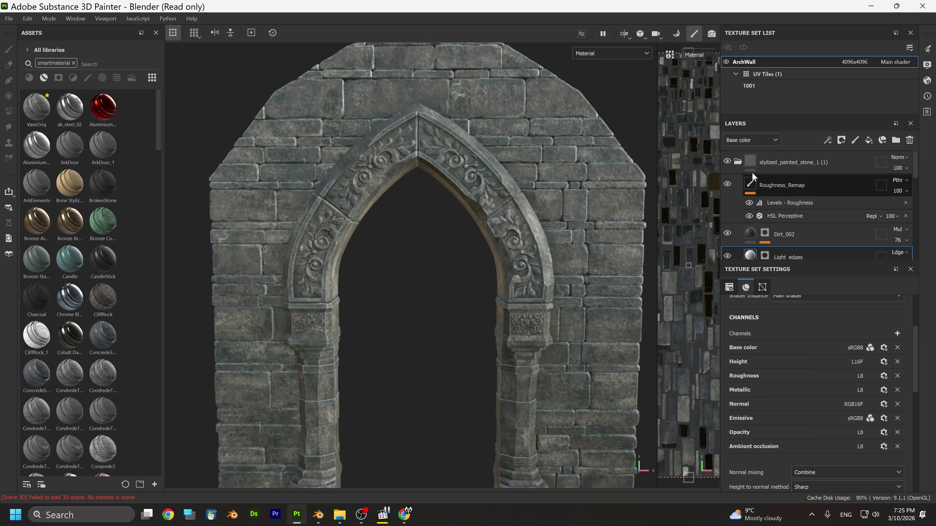
scroll(55, 400, "down", 6)
scroll(55, 400, "down", 20)
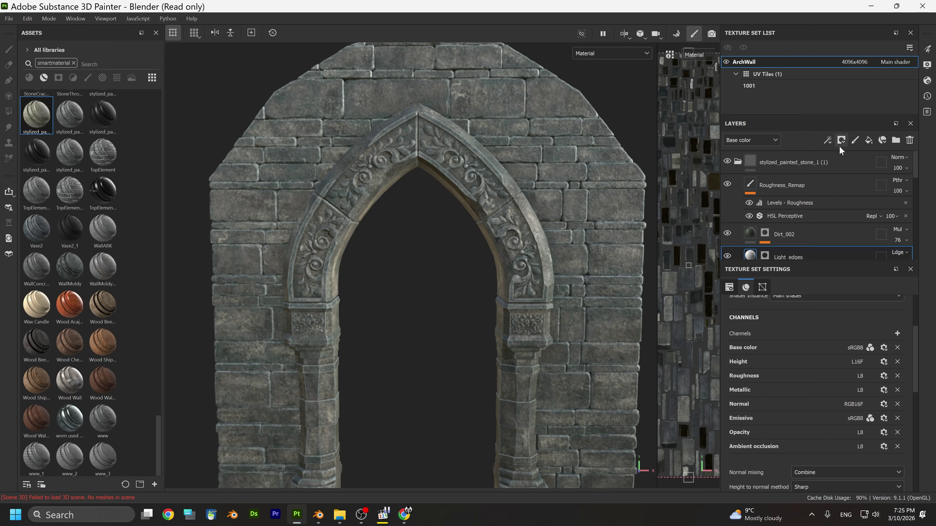
left_click(738, 161)
right_click(777, 160)
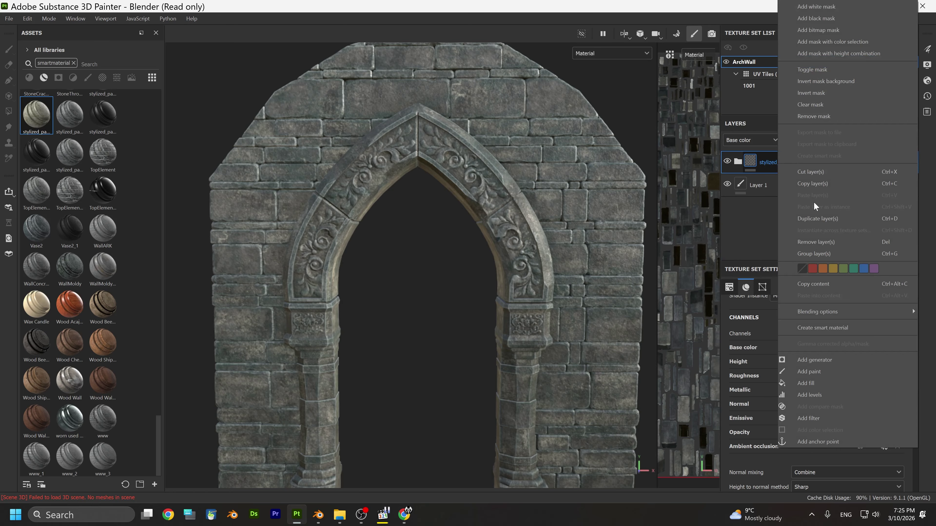
left_click(819, 218)
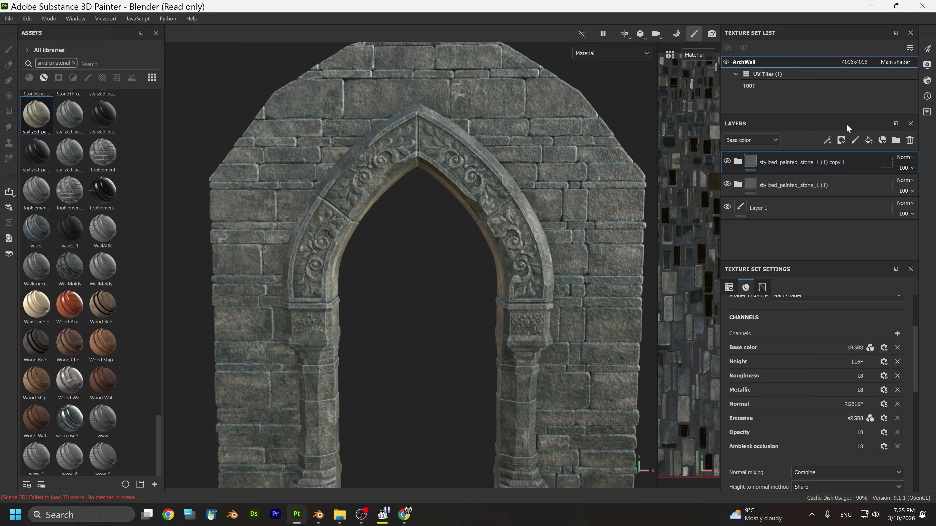
Add a black mask to the copied stone folder with a color selection that picks the yellow arch trim ID color
right_click(798, 159)
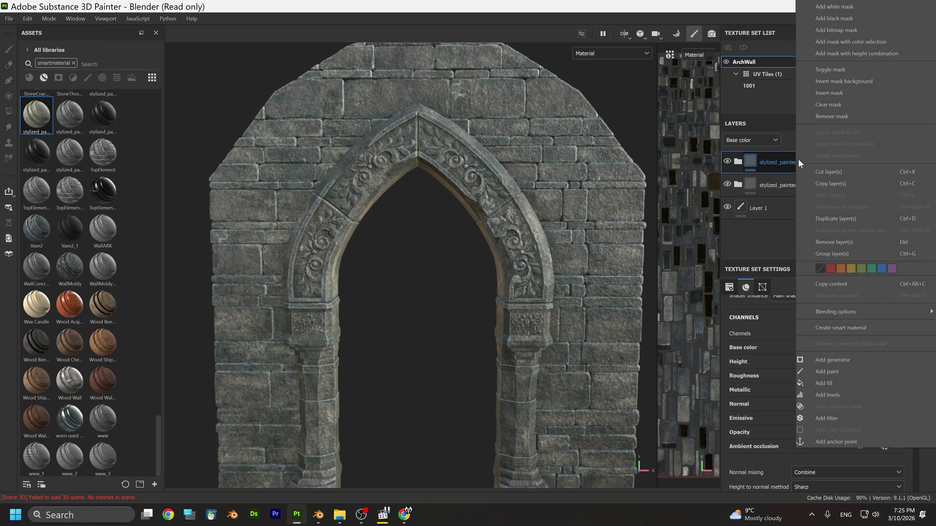
left_click(837, 18)
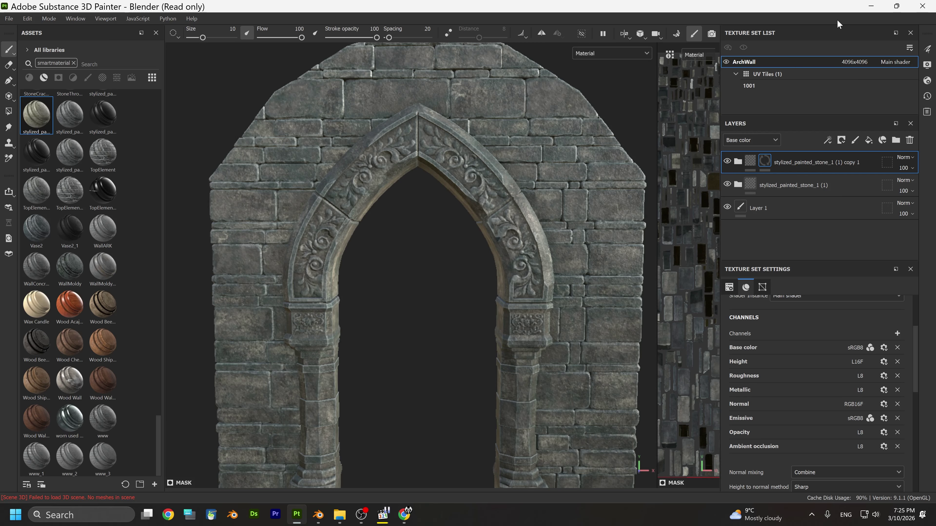
left_click(827, 141)
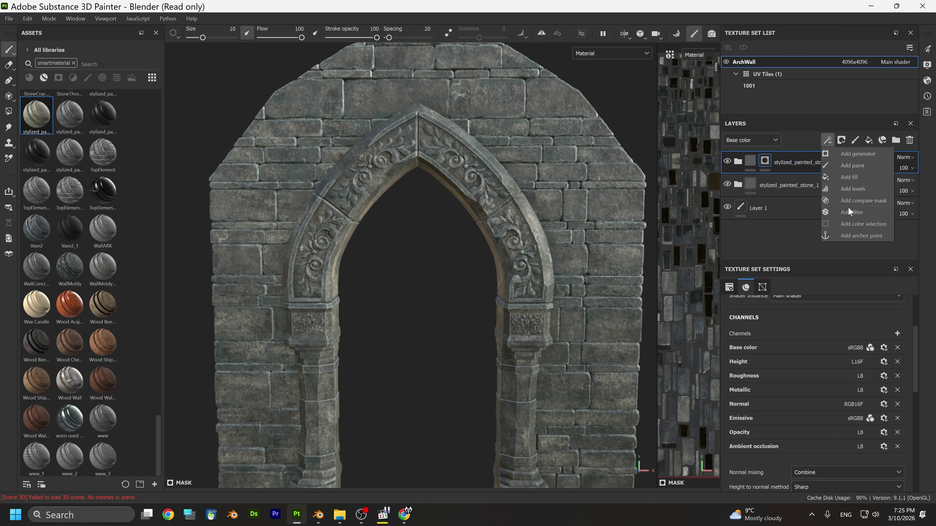
left_click(849, 223)
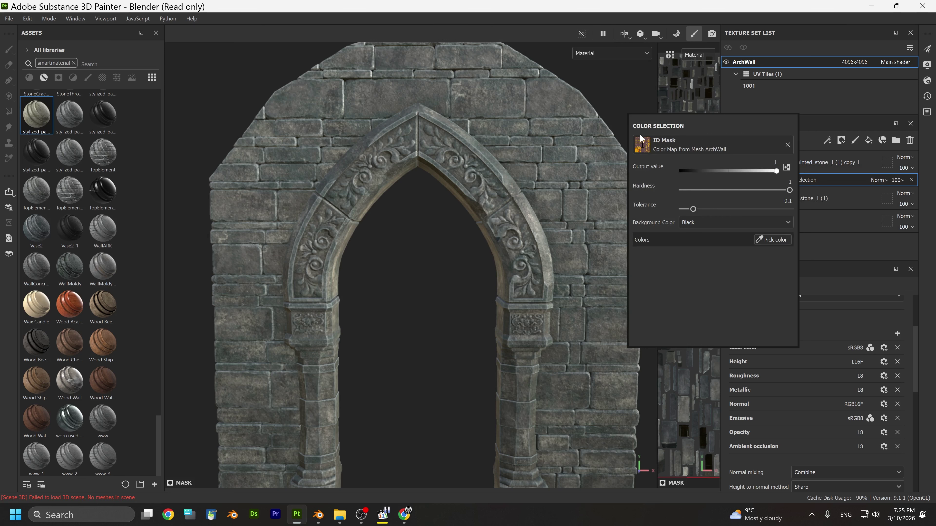
left_click(767, 239)
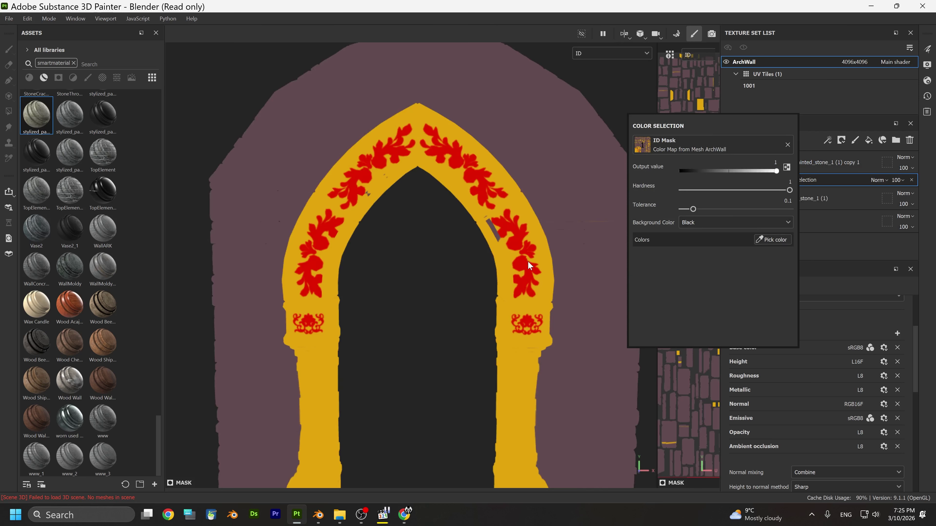
left_click(507, 293)
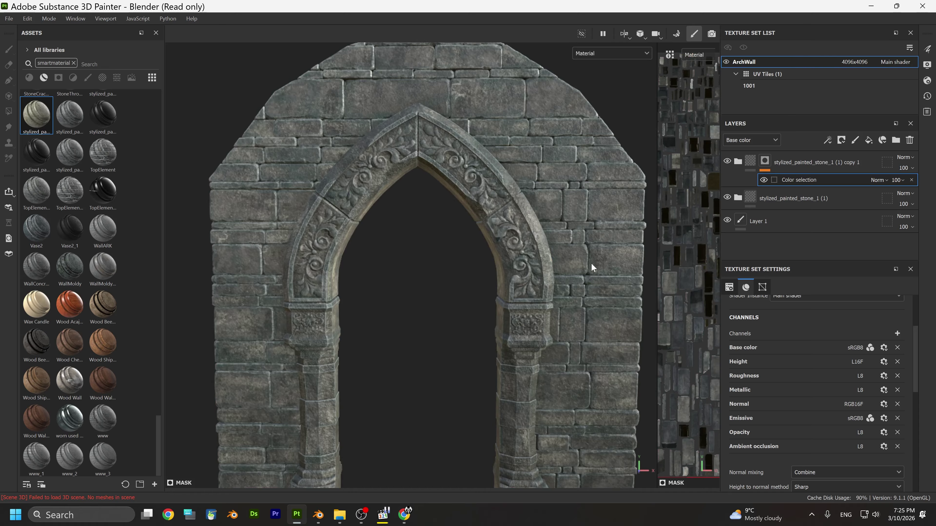
Change the base color of the Base layer in the masked stone folder copy to a light neutral grey
left_click_drag(573, 269, 549, 256, "alt")
scroll(549, 256, "up", 2)
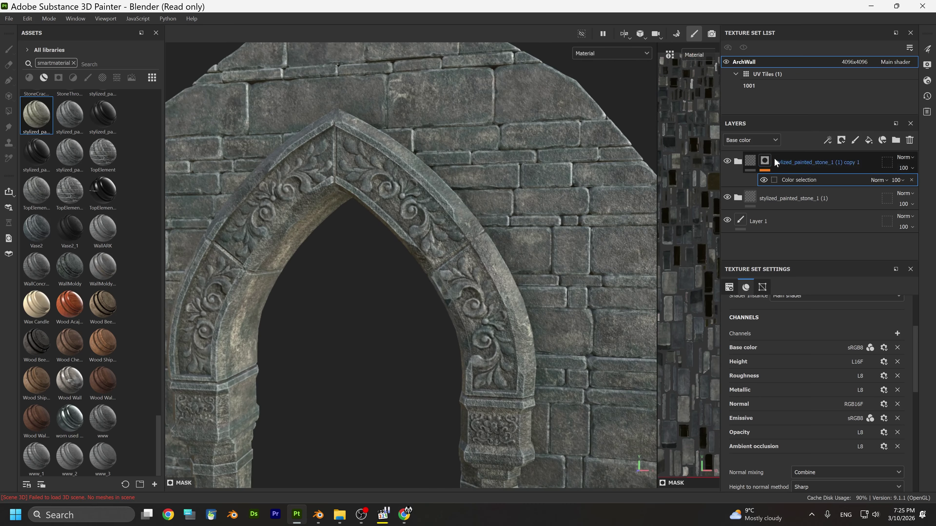
left_click(736, 162)
scroll(741, 185, "down", 5)
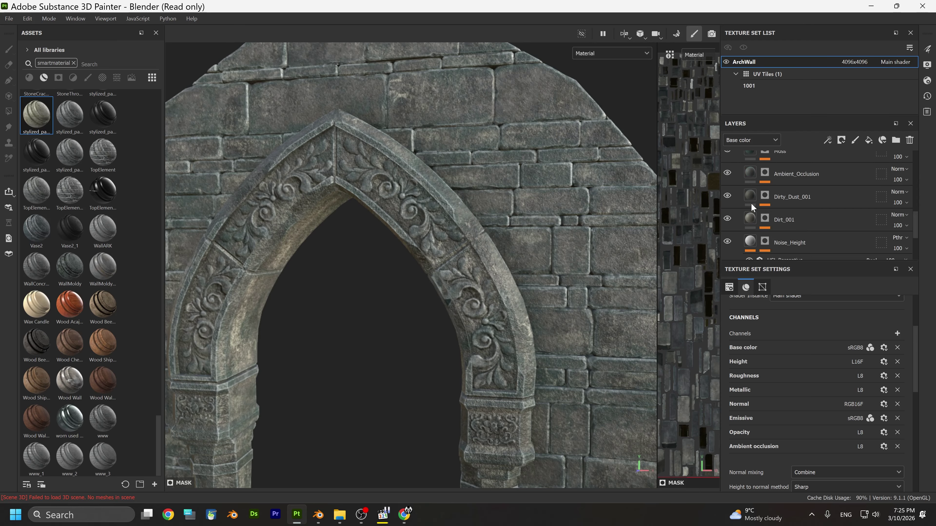
left_click(750, 197)
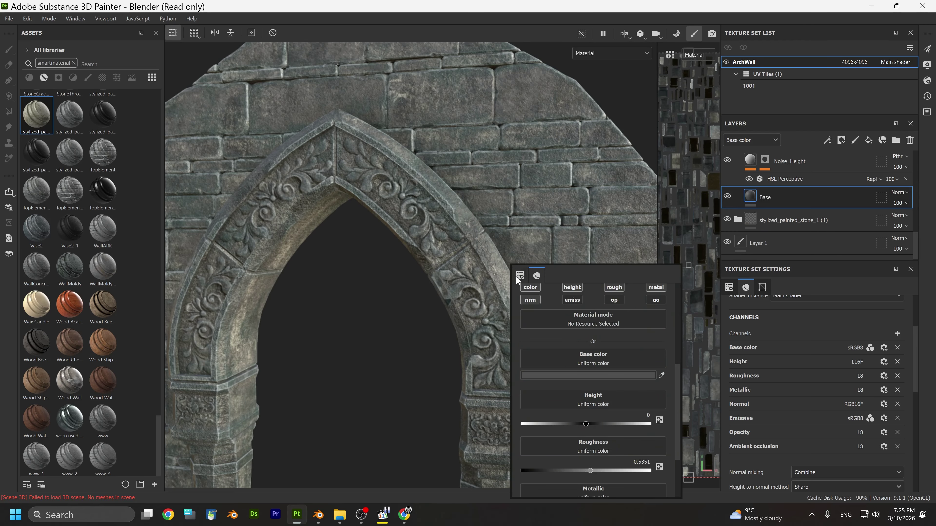
left_click(567, 375)
left_click_drag(579, 301, 553, 263)
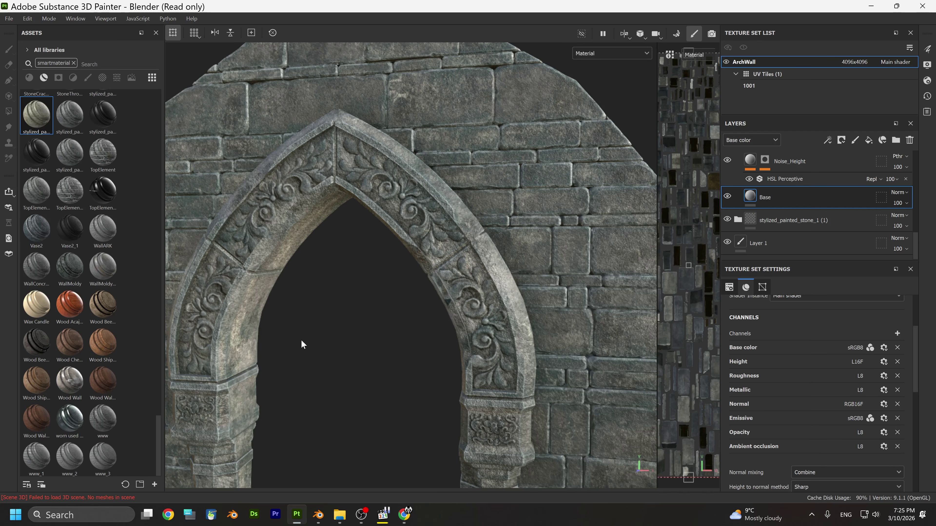
Recolor the Base layer's base color in the masked arch trim folder to a pale desaturated teal, hex 99ABAF
scroll(302, 339, "down", 3)
middle_click_drag(360, 380, 395, 369, "alt")
left_click_drag(395, 369, 420, 328, "alt")
scroll(441, 305, "up", 3)
right_click(443, 310)
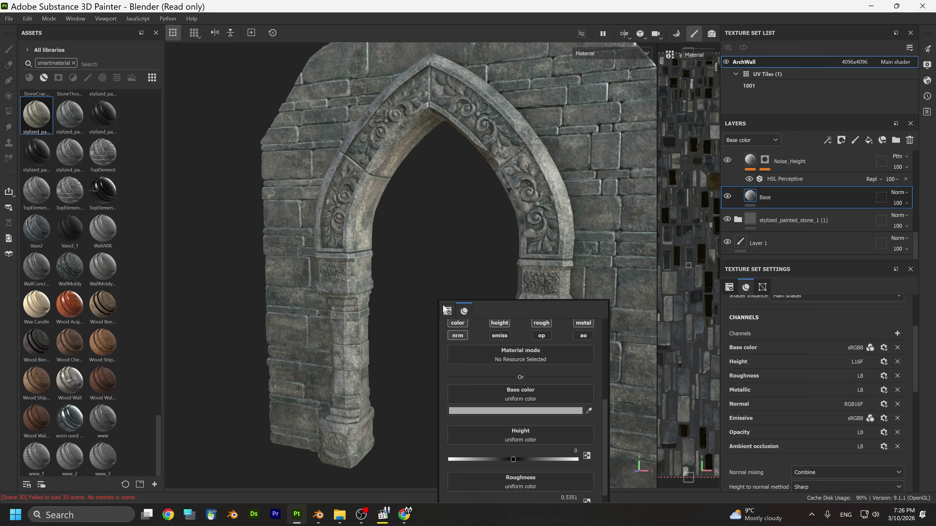
left_click(478, 410)
mouse_move(494, 278)
left_mouse_down()
mouse_move(488, 254)
mouse_move(482, 270)
left_mouse_up()
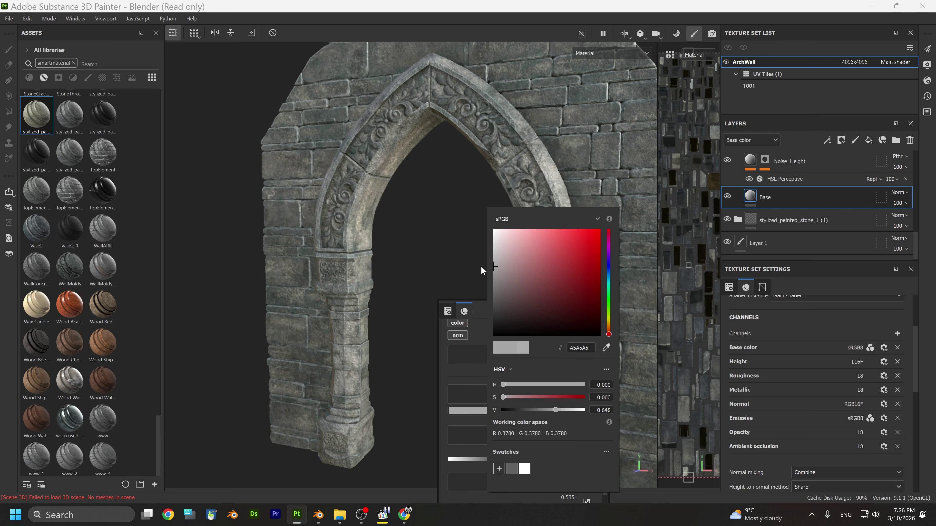
left_click(608, 280)
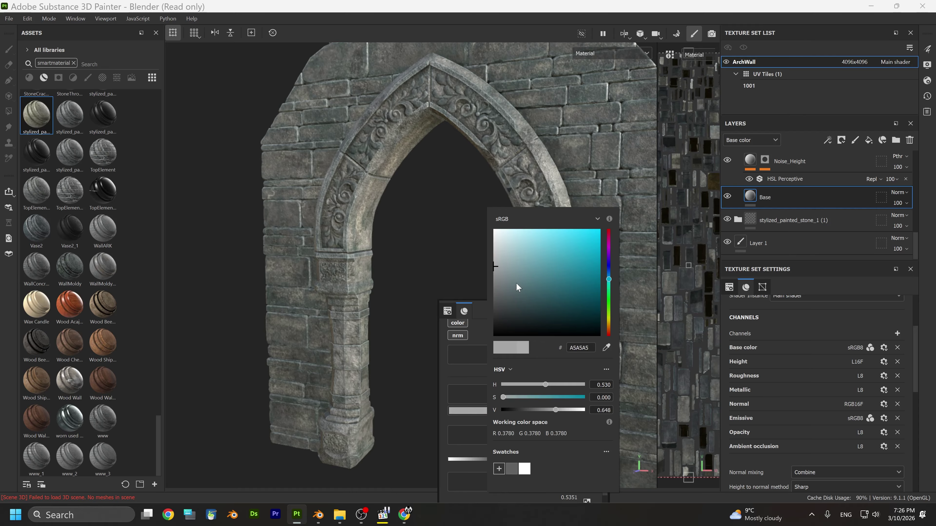
left_click_drag(517, 284, 514, 249)
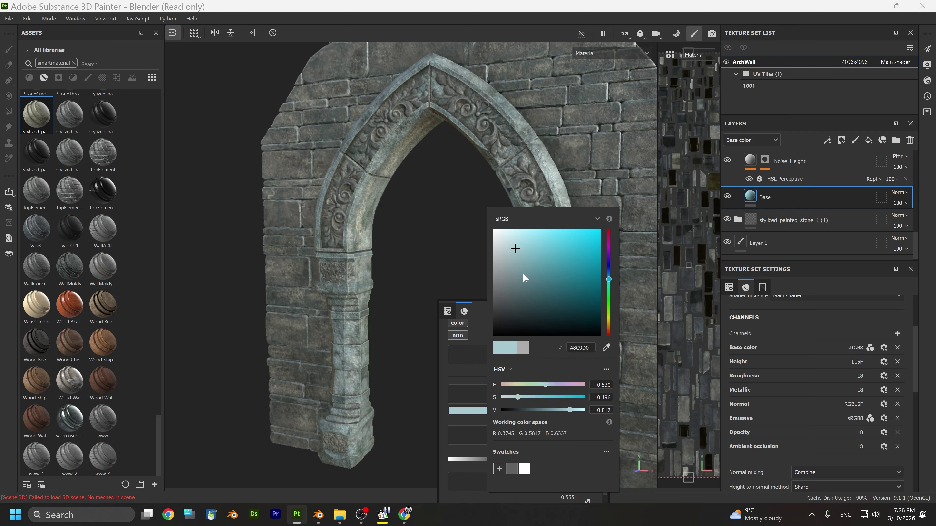
left_click(519, 284)
left_click_drag(519, 284, 519, 275)
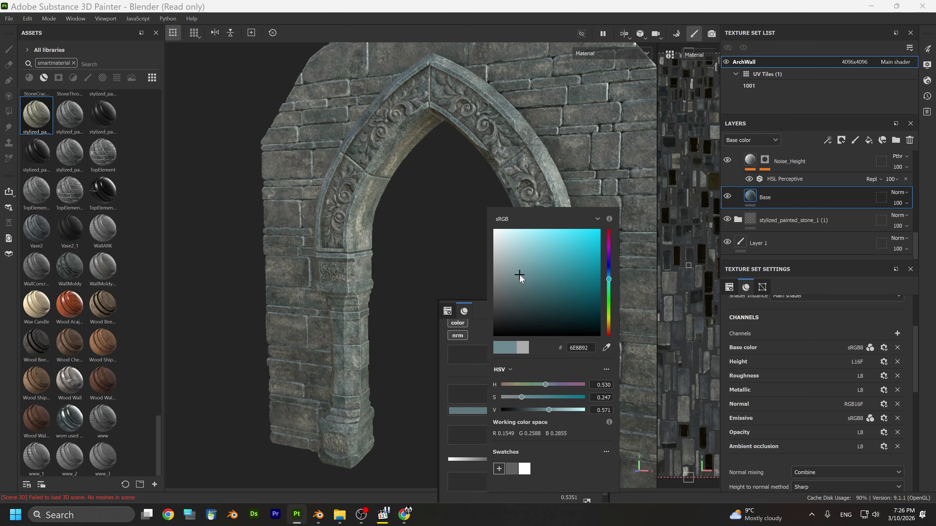
left_click(509, 267)
left_click_drag(509, 267, 507, 263)
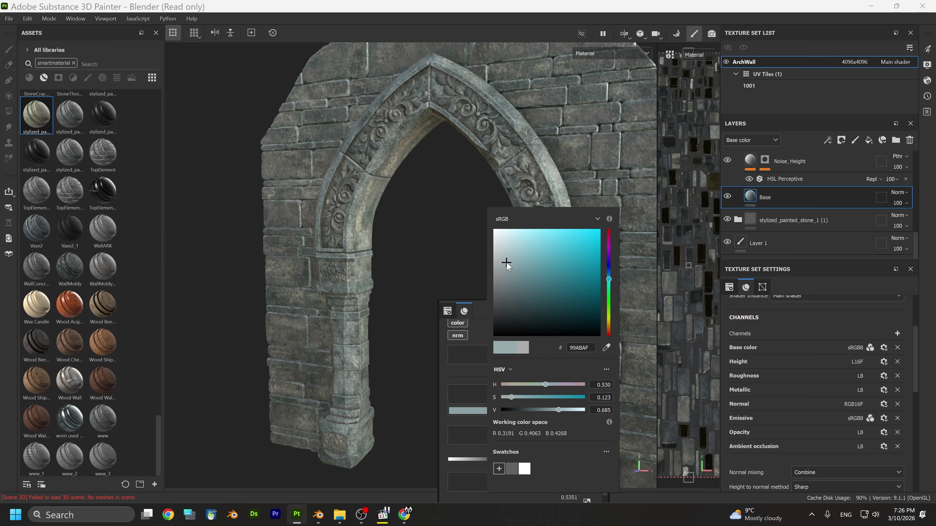
left_click(418, 250)
Hide the Moss and Green_spots layers in the masked arch trim folder and check the trim
left_click_drag(418, 250, 441, 295, "alt")
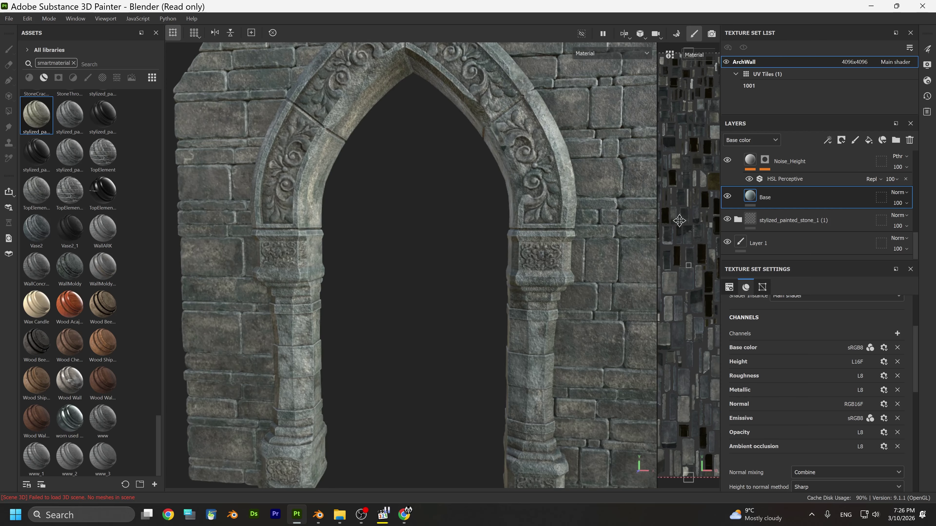
scroll(772, 204, "up", 4)
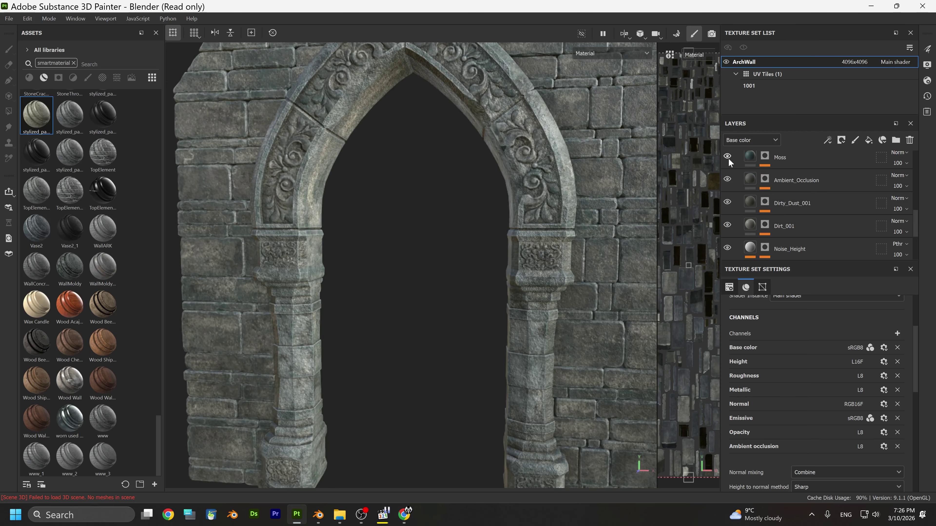
scroll(732, 177, "up", 4)
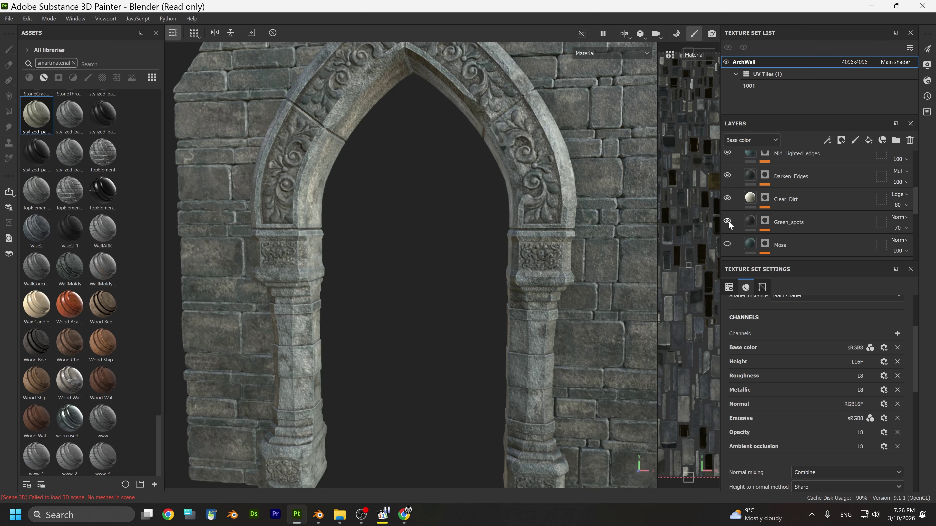
left_click_drag(512, 277, 431, 275, "alt")
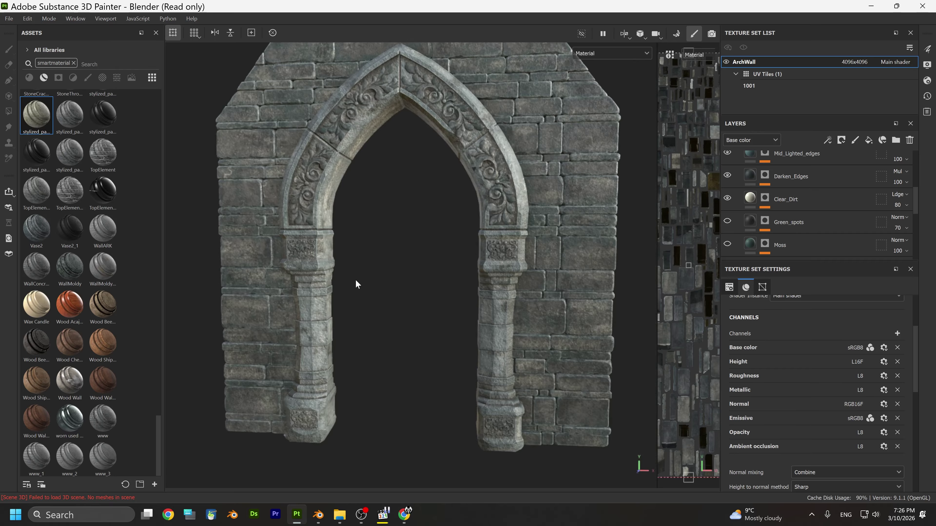
left_click_drag(356, 284, 414, 271, "alt")
scroll(410, 287, "up", 5)
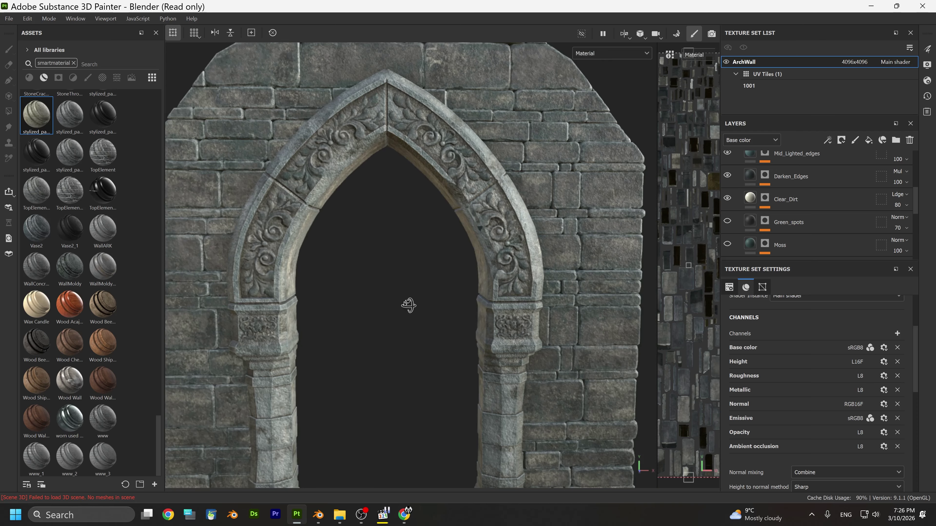
left_click_drag(409, 305, 412, 337, "alt")
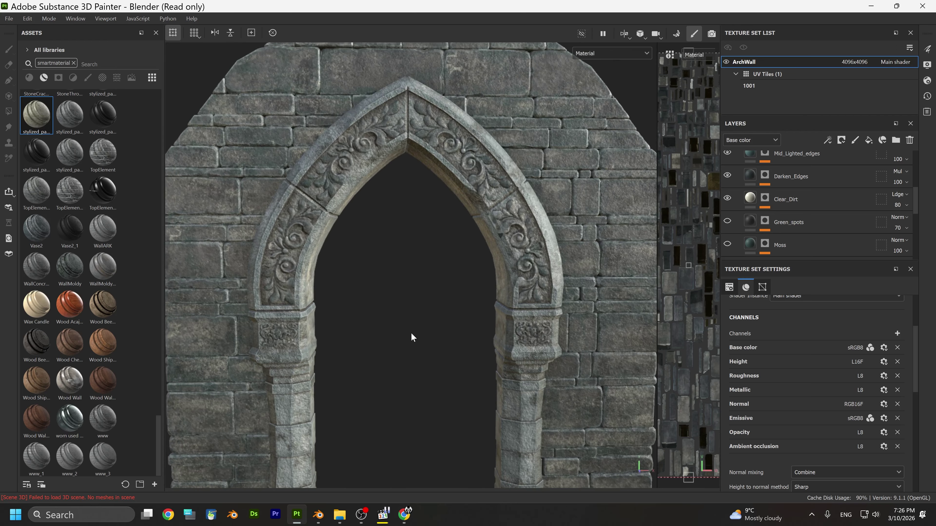
Collapse the stylized_painted_stone_1 (1) copy 1 folder and duplicate it together with its mask
scroll(415, 321, "up", 2)
left_click_drag(418, 305, 450, 299, "alt")
scroll(780, 177, "up", 5)
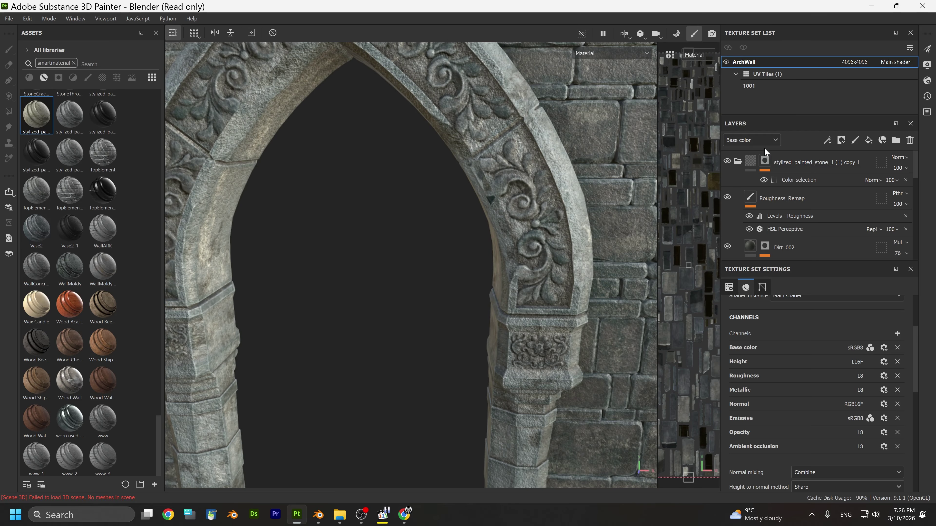
left_click(788, 163)
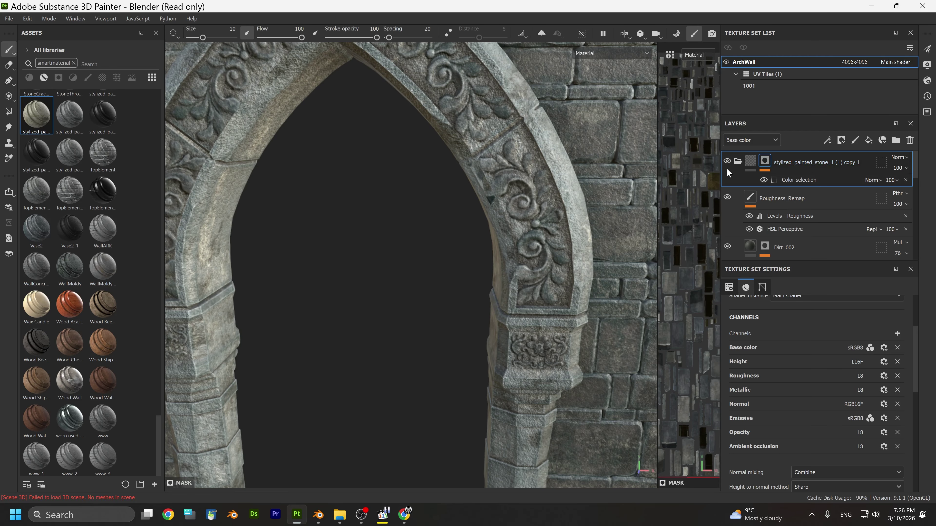
left_click(738, 161)
right_click(785, 162)
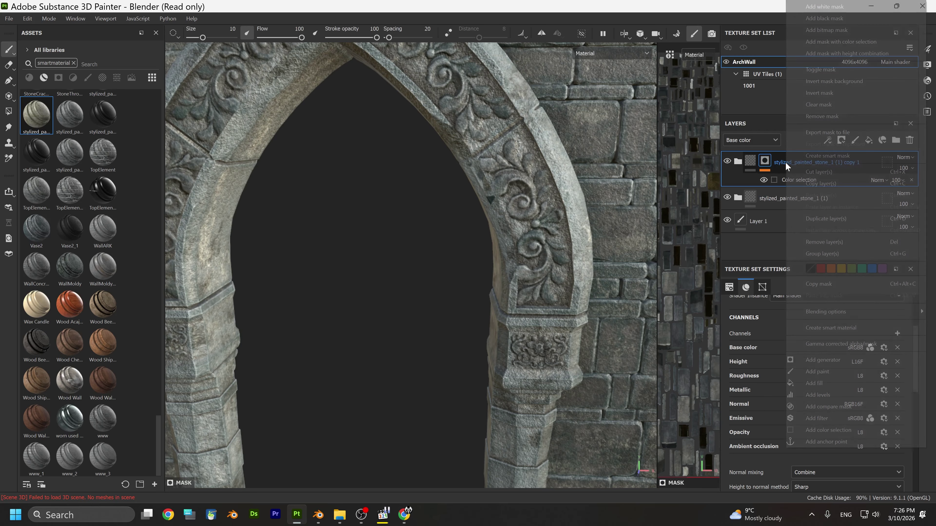
left_click(823, 221)
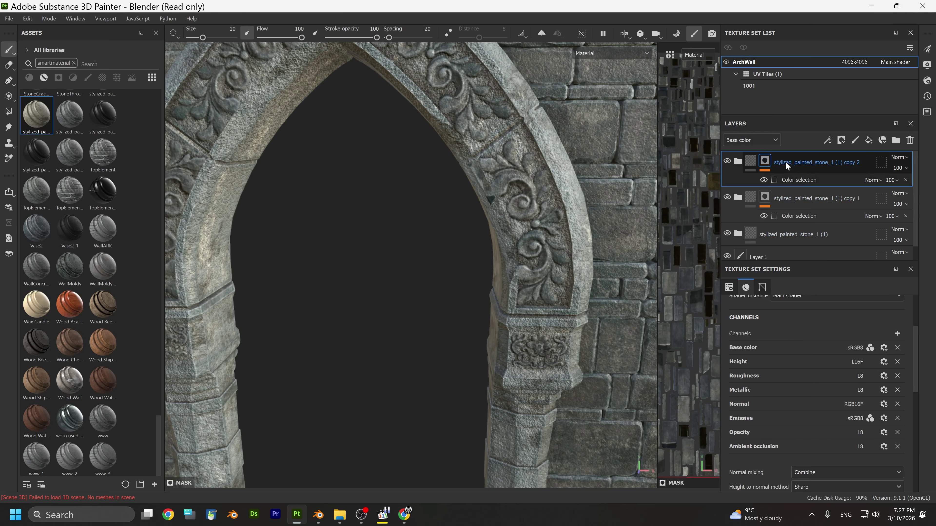
Add the red ornament ID color to the color selection in the mask of the stylized_painted_stone_1 (1) copy 2 folder
left_click(809, 184)
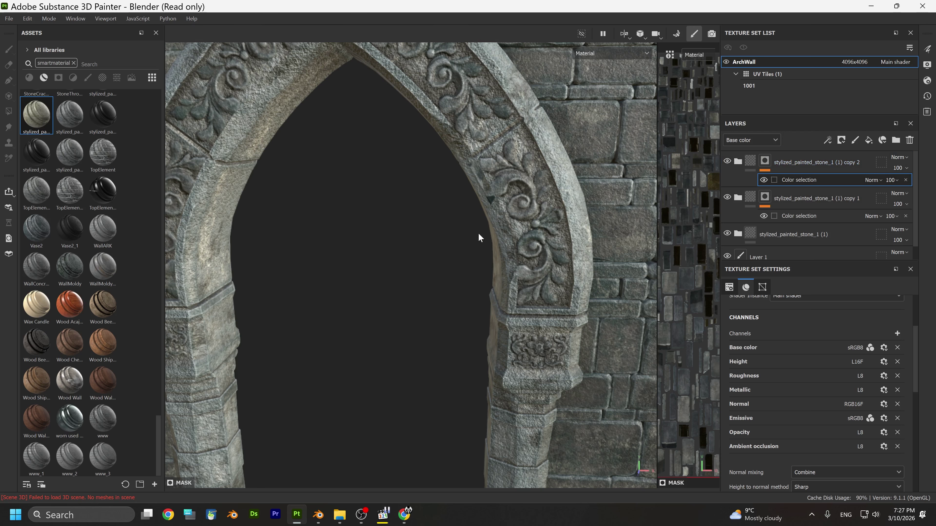
left_click(614, 356)
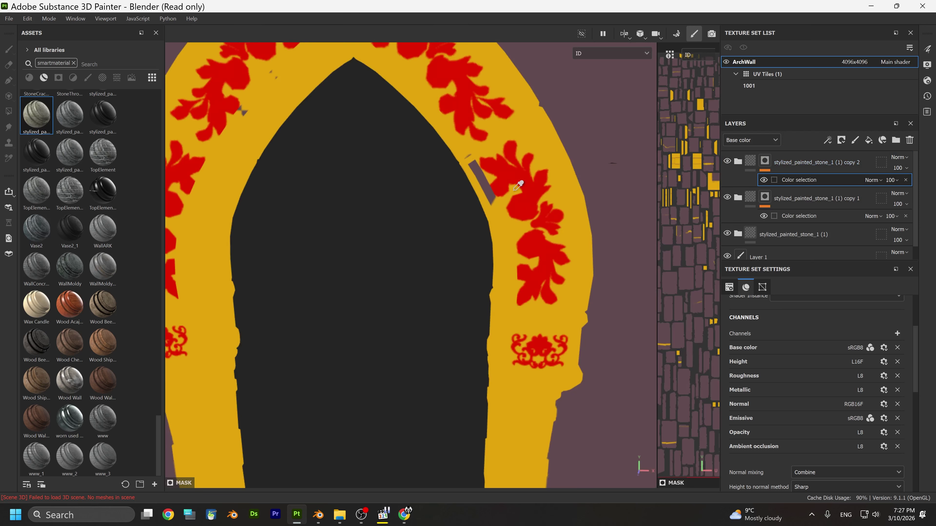
left_click(507, 180)
scroll(514, 222, "down", 3)
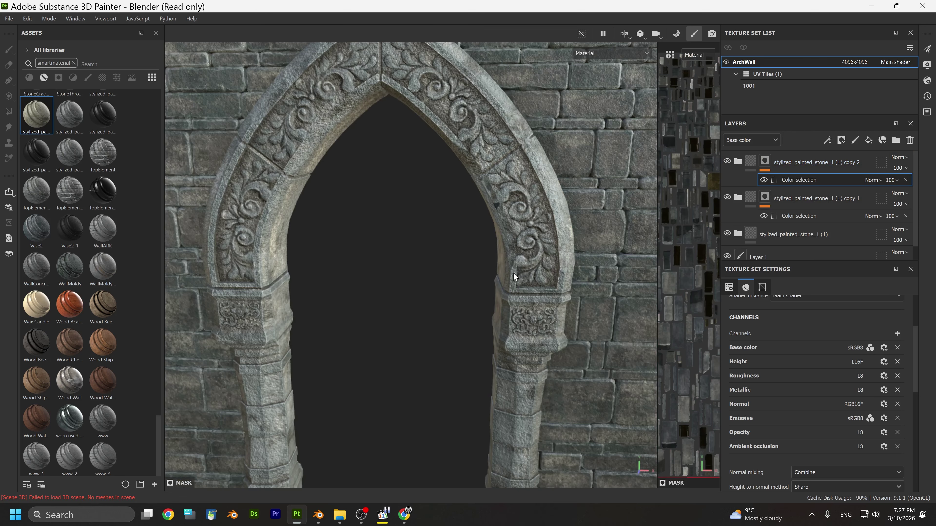
scroll(516, 258, "up", 3)
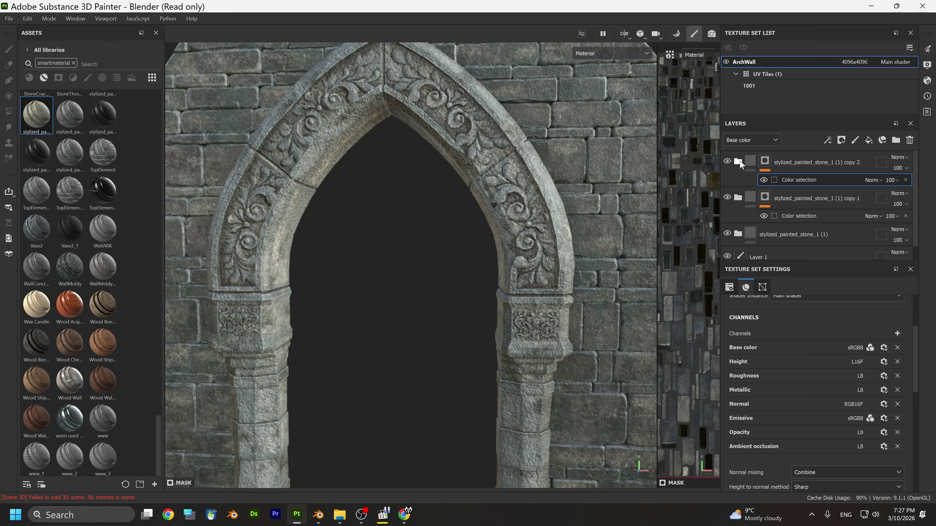
Try white (FFFFFF) as the base color of the Base layer in the stylized_painted_stone_1 (1) copy 2 folder
scroll(758, 193, "down", 5)
scroll(758, 194, "down", 3)
left_click(750, 191)
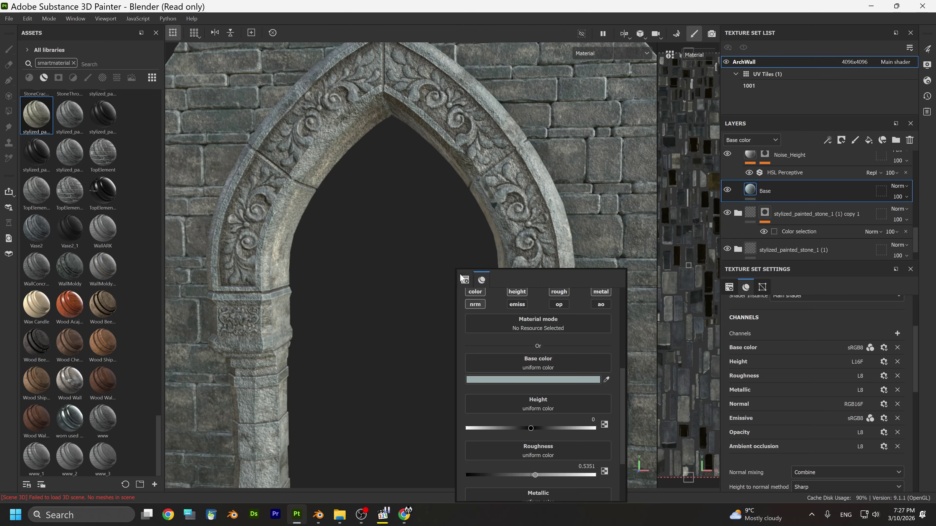
left_click(517, 380)
left_click_drag(538, 254, 506, 217)
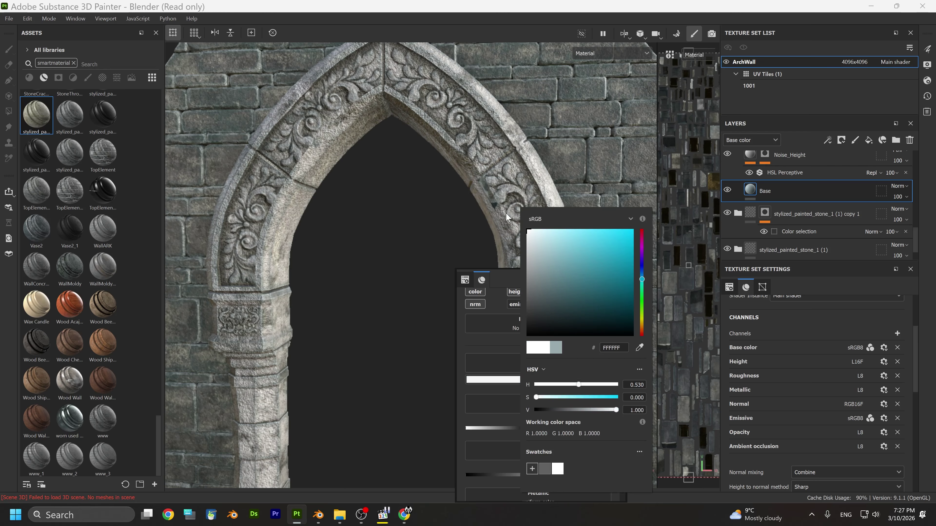
left_click(448, 219)
key("f")
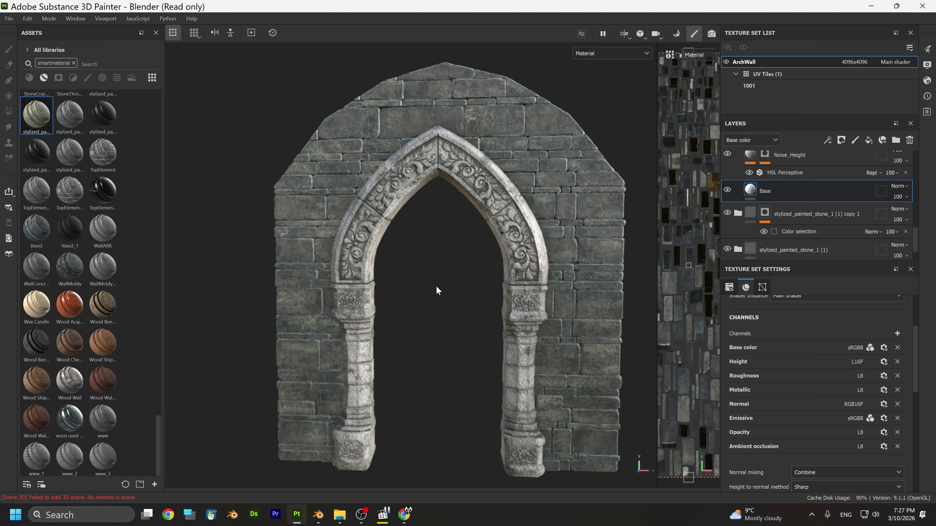
scroll(587, 264, "up", 3)
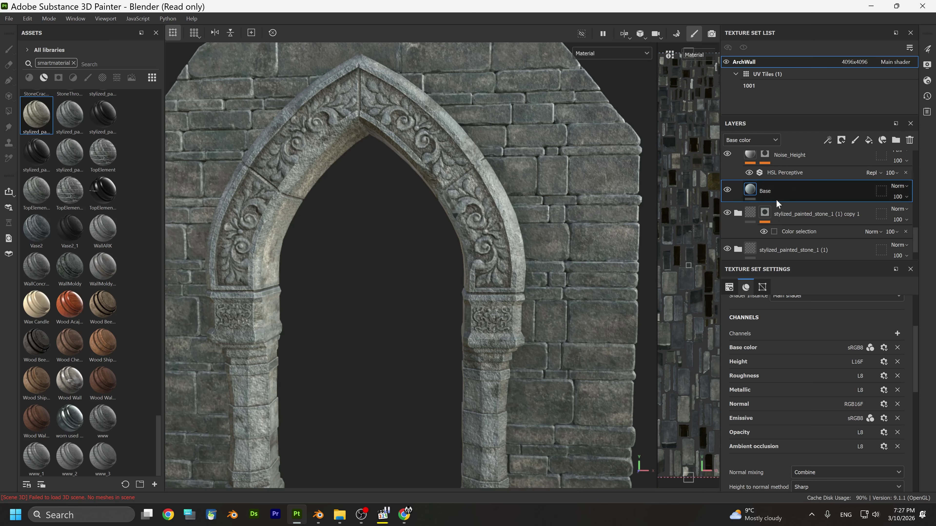
Remove the picked colors from the copy 2 folder's color selection mask and pick only the red ornament ID color
scroll(780, 195, "up", 5)
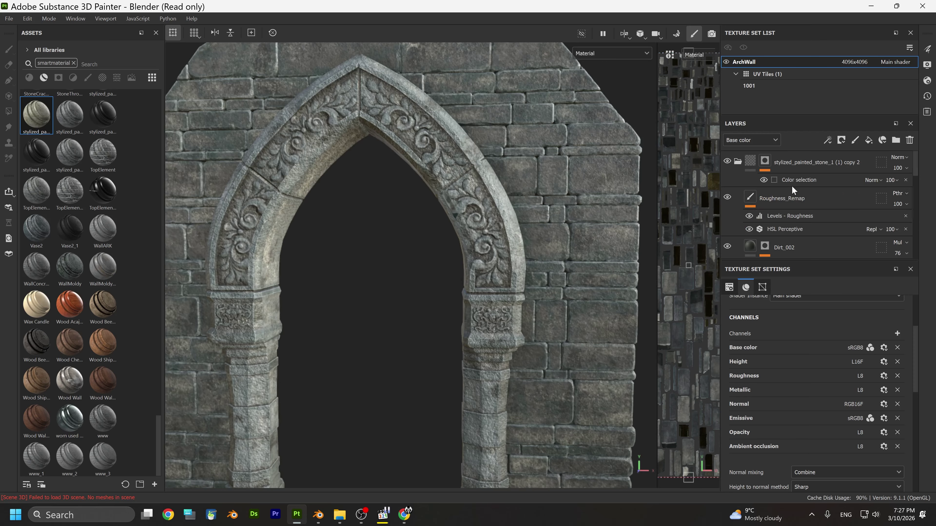
left_click(790, 179)
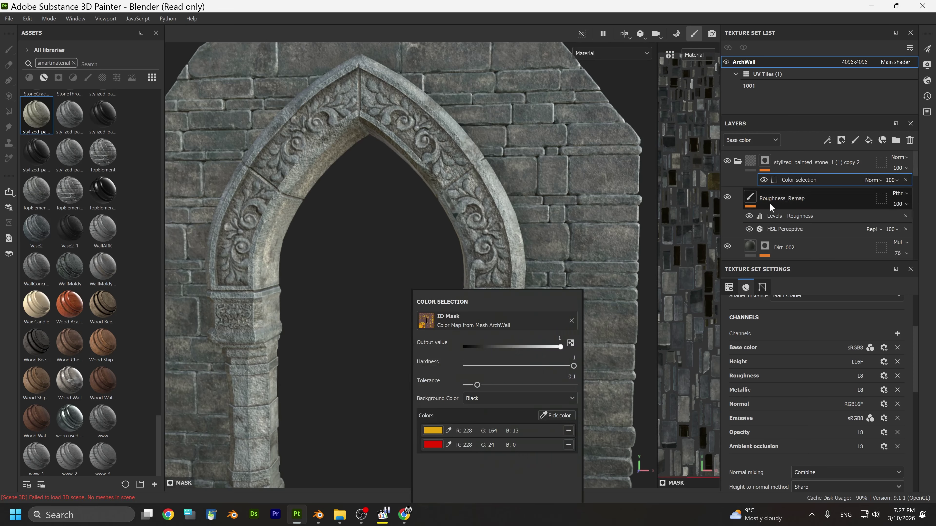
left_click(739, 161)
left_click(797, 217)
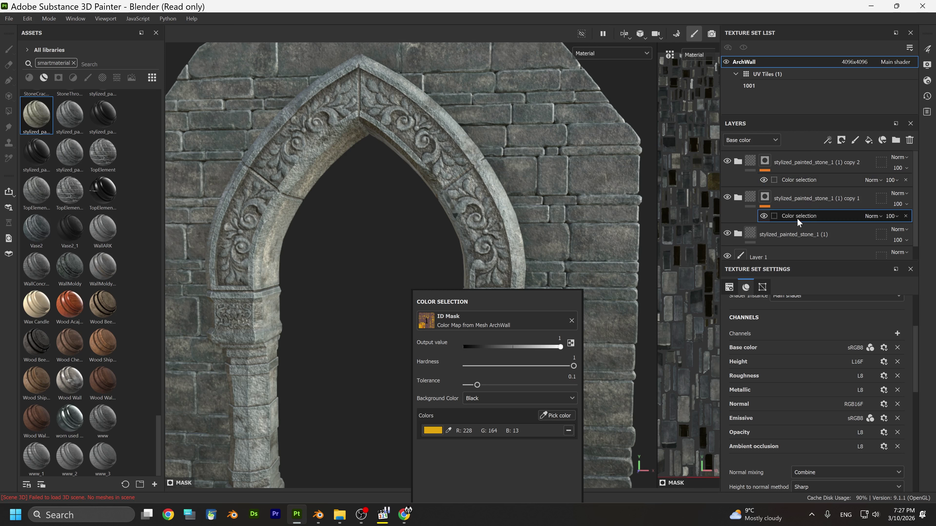
left_click(738, 162)
left_click(795, 179)
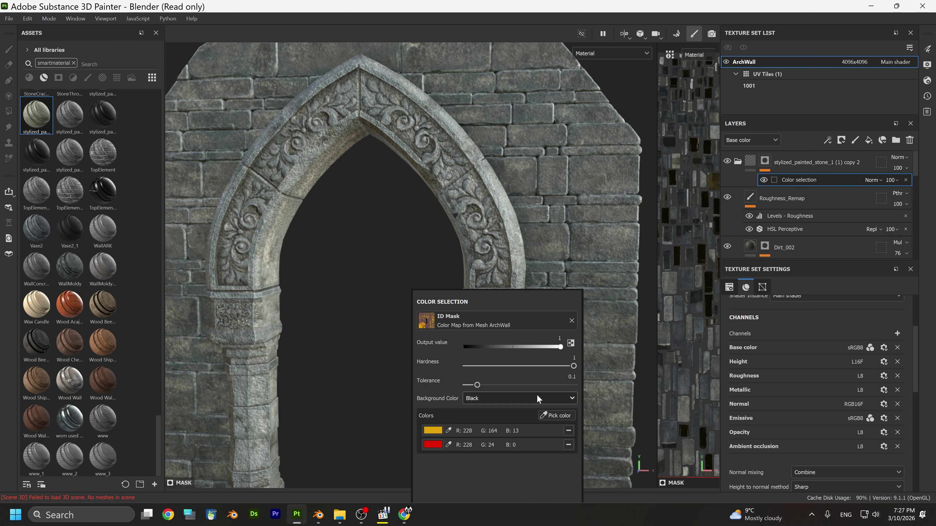
left_click(567, 433)
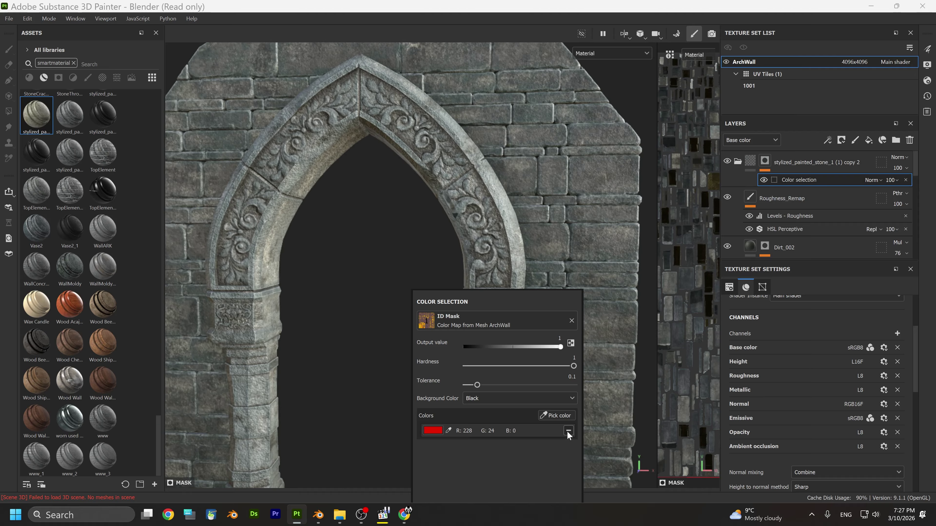
left_click(568, 431)
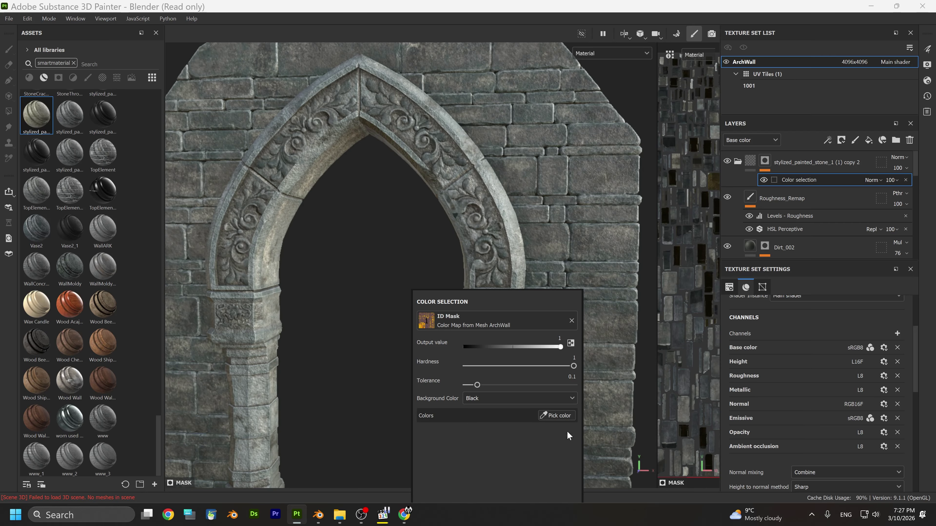
left_click(557, 415)
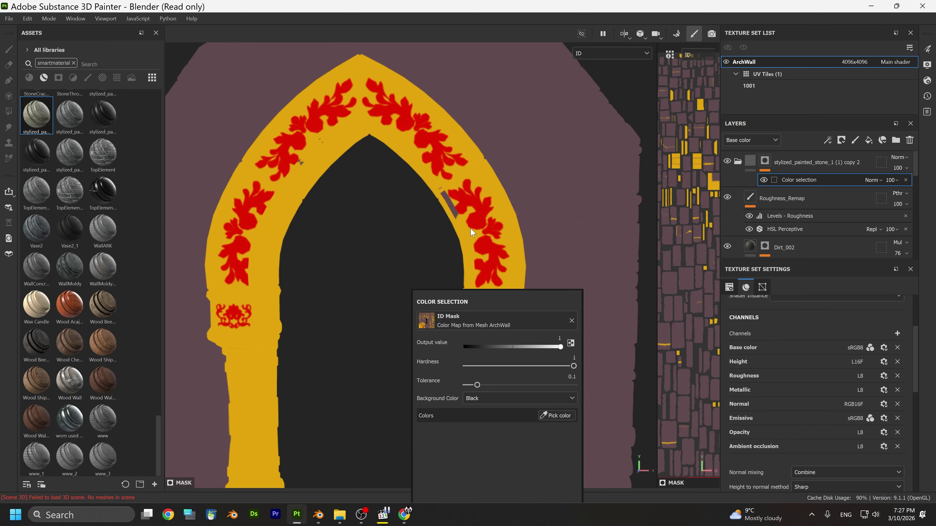
left_click(473, 217)
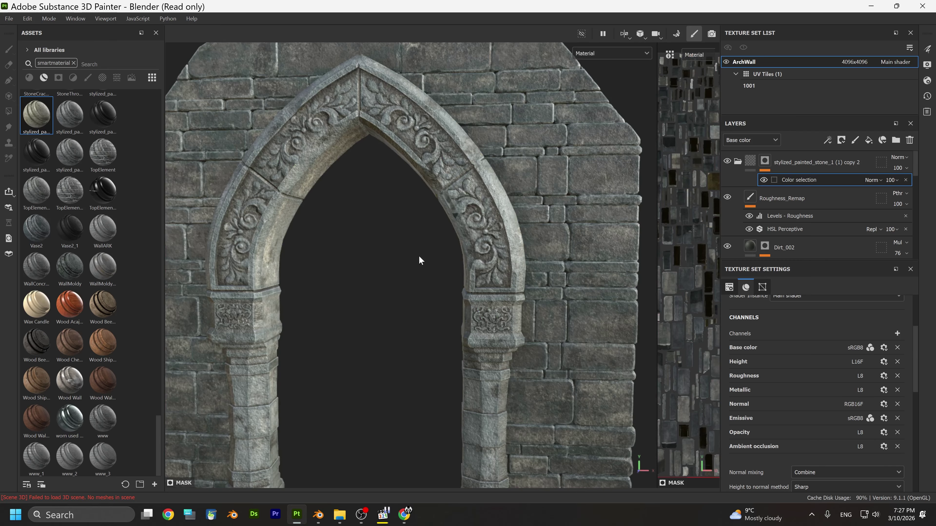
Hide the Dirt_002 layer inside the red-masked stylized_painted_stone_1 (1) copy 2 folder
scroll(430, 305, "up", 3)
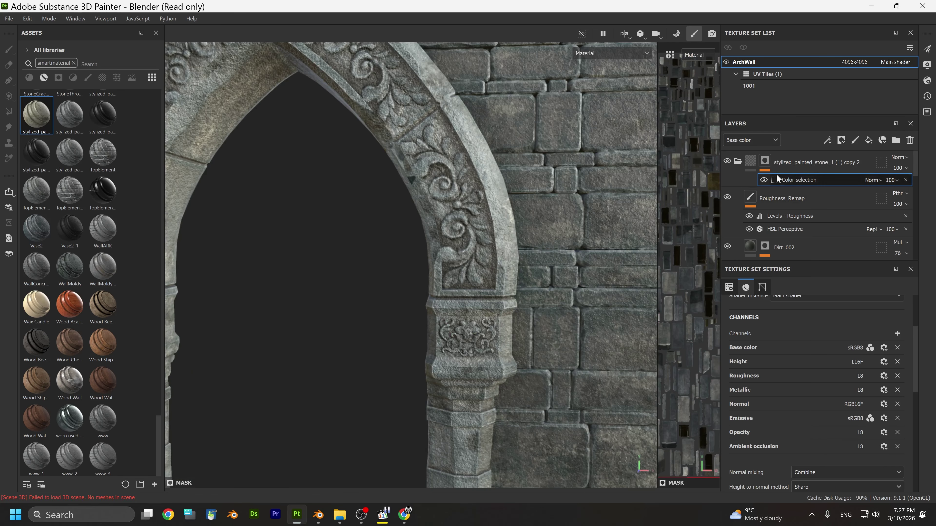
scroll(770, 212, "down", 5)
scroll(752, 199, "up", 3)
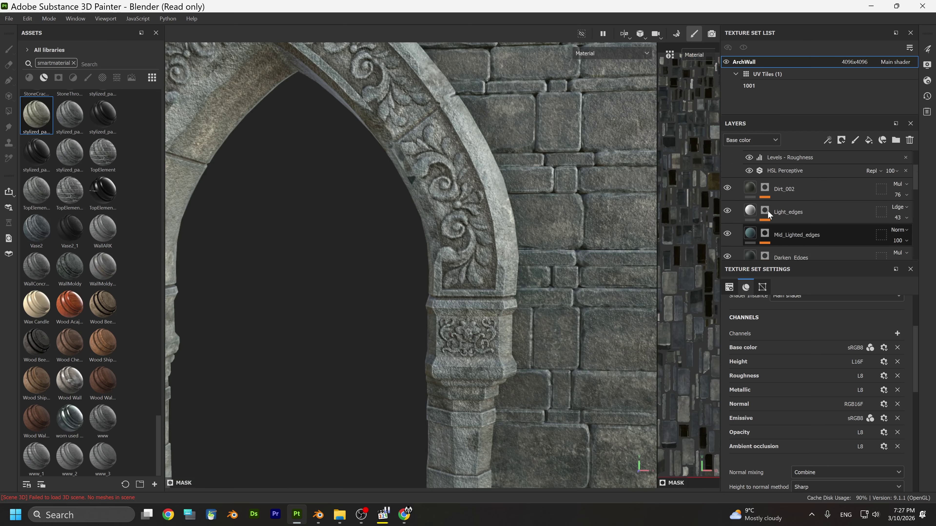
left_click(727, 218)
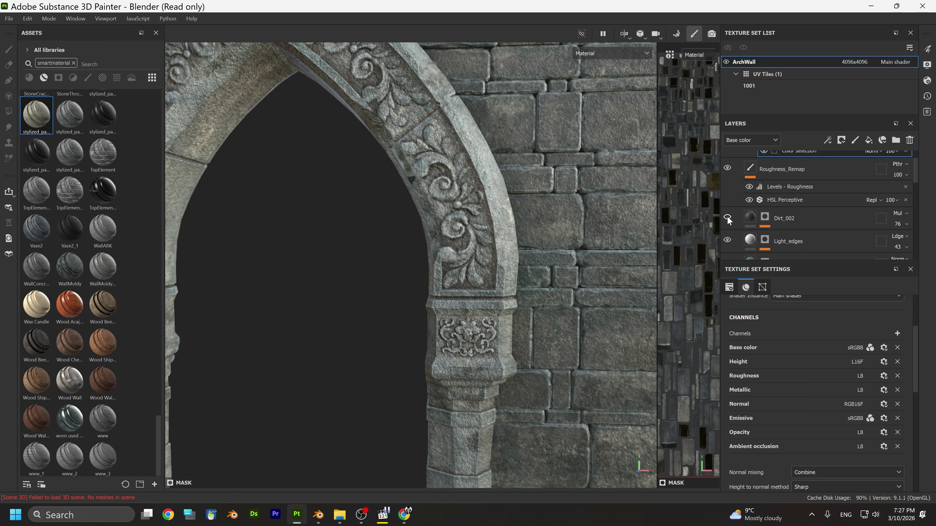
Compare the carved ornaments with the Dirt_002 layer of the copy 2 folder shown and hidden, leaving it hidden
left_click(727, 218)
left_click(728, 218)
scroll(726, 216, "down", 2)
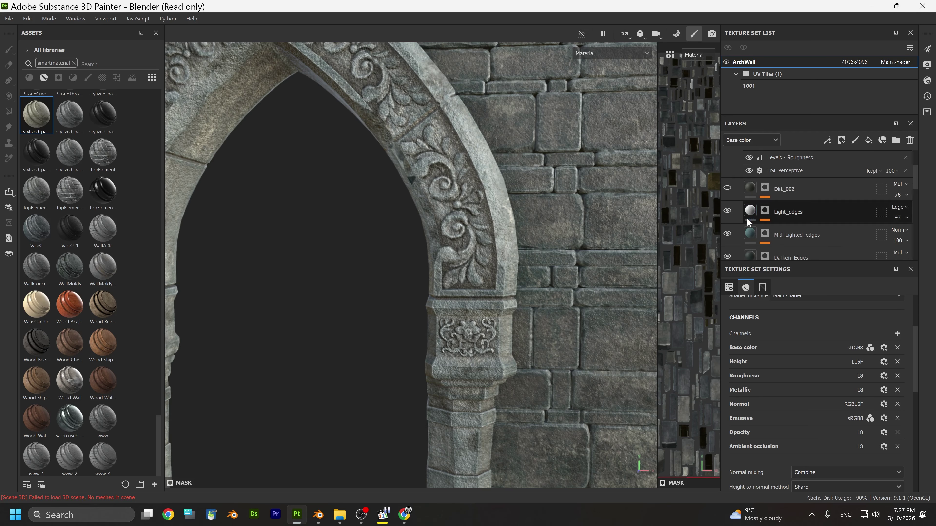
Try dark teal (3D565B), neutral grey (8C8C8C) and black (000000) as the base color of the Base layer in the copy 2 folder
scroll(736, 213, "down", 2)
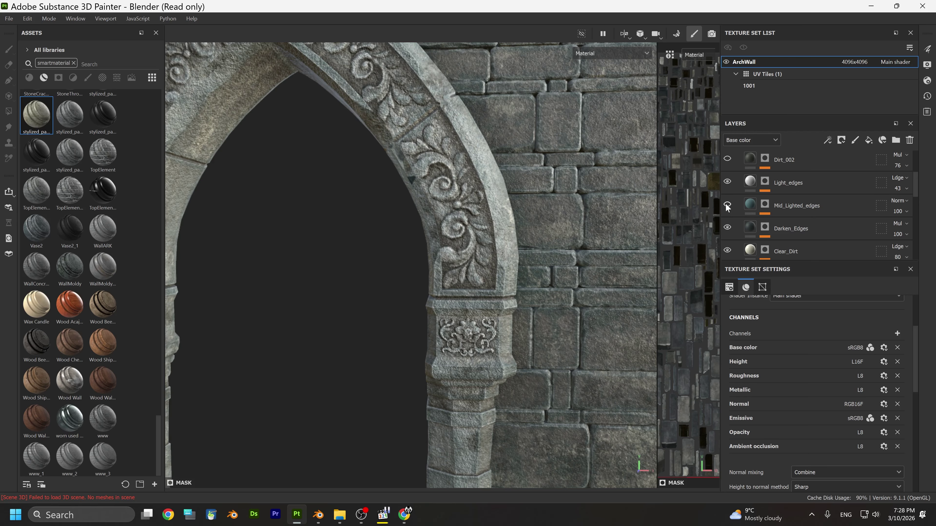
scroll(744, 209, "down", 3)
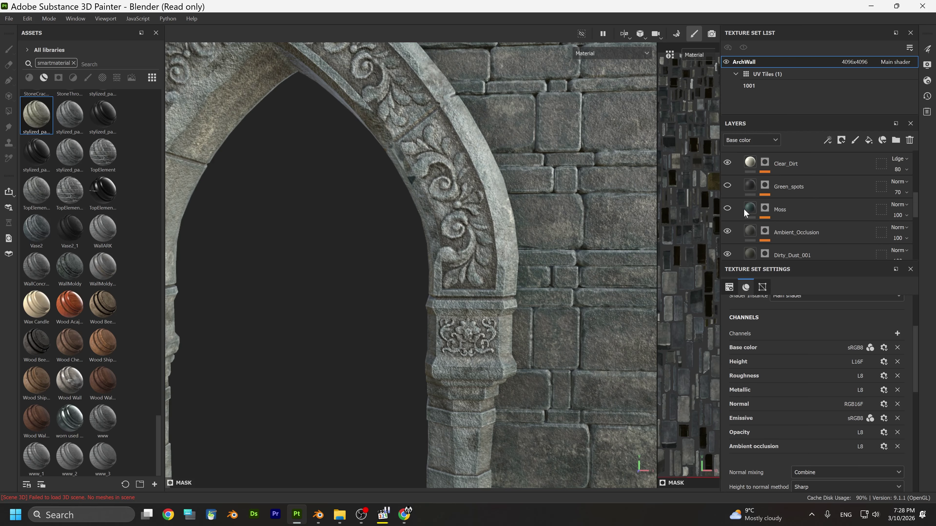
scroll(744, 209, "down", 3)
left_click(732, 194)
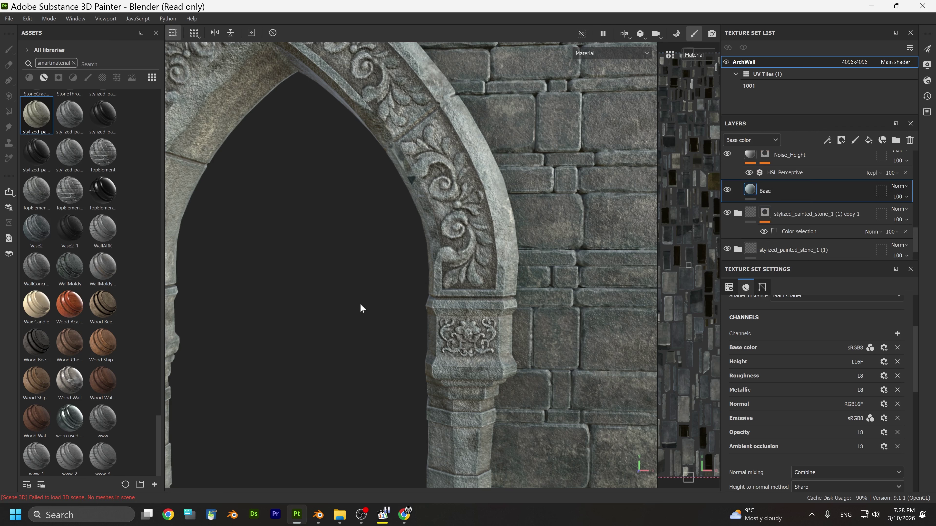
left_click(409, 428)
left_click(442, 315)
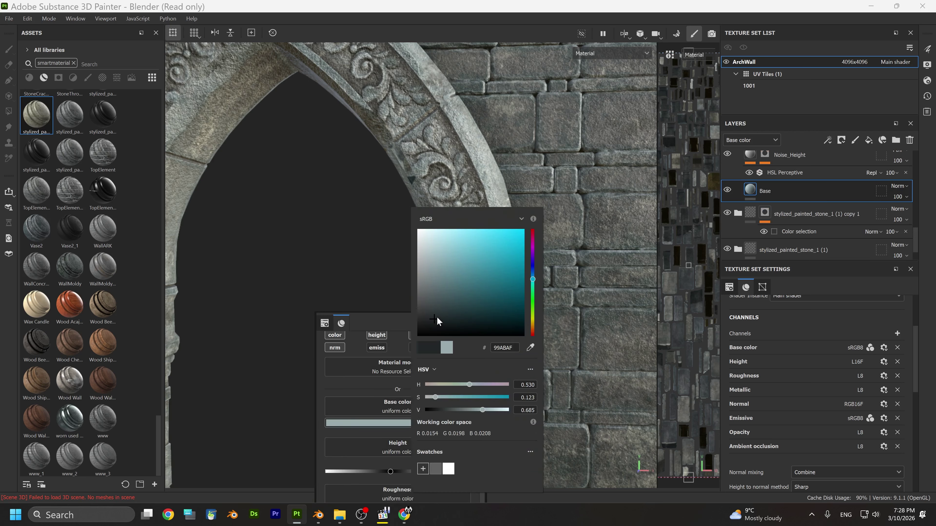
left_click(452, 298)
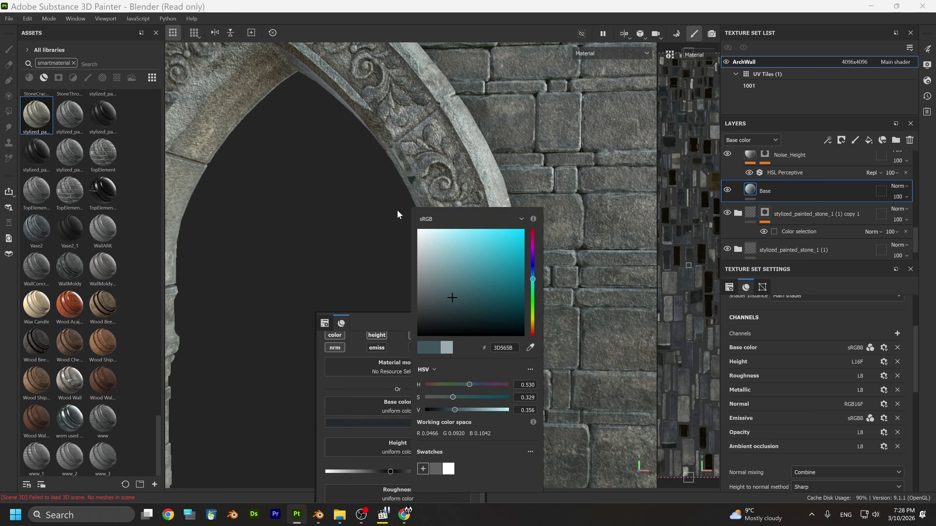
left_click(418, 277)
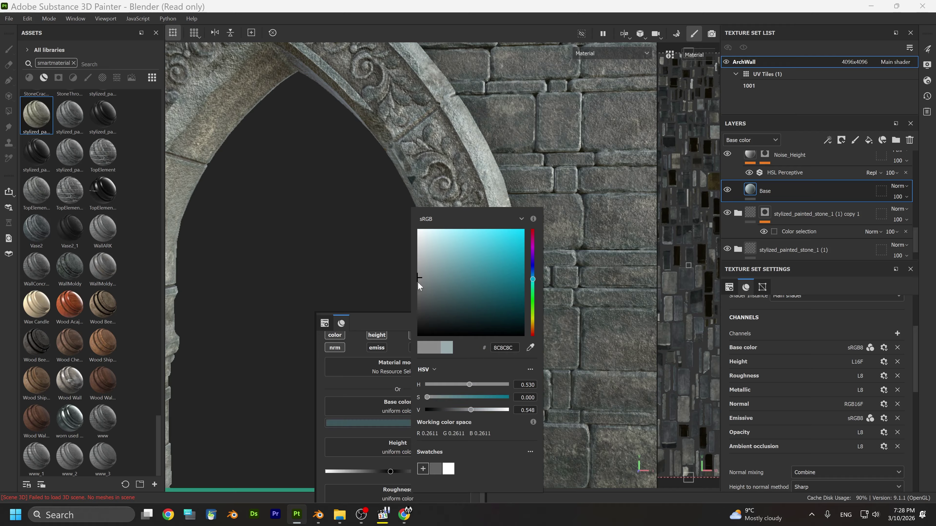
left_click_drag(423, 307, 430, 345)
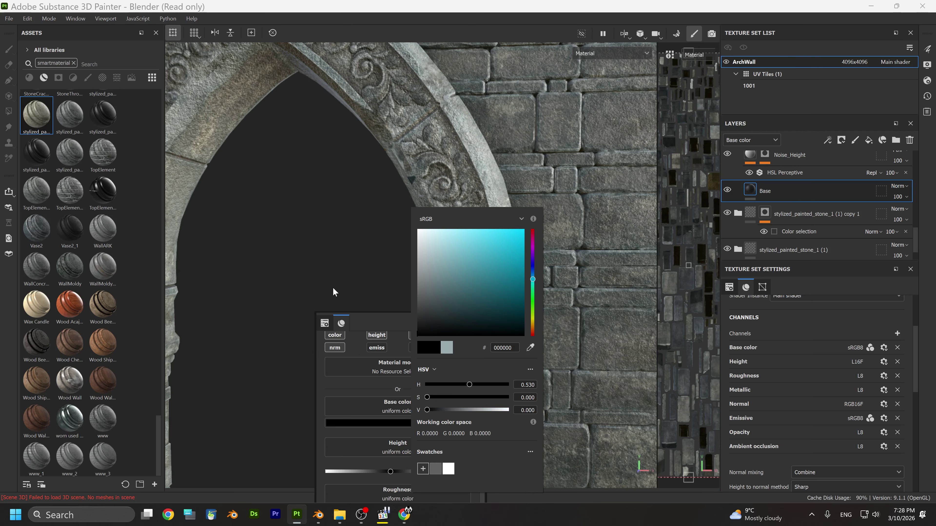
left_click(330, 281)
scroll(330, 281, "down", 3)
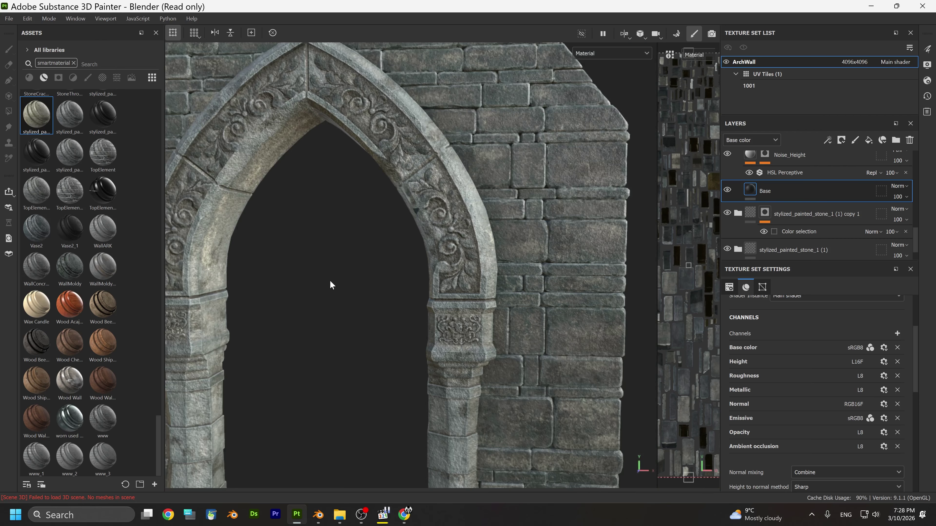
Try a bright, fully saturated cyan as the base color of the ornaments' Base layer in the copy 2 folder
middle_click_drag(330, 280, 498, 356, "alt")
mouse_move(453, 329)
left_mouse_down("alt")
mouse_move(486, 327)
mouse_move(463, 324)
left_mouse_up("alt")
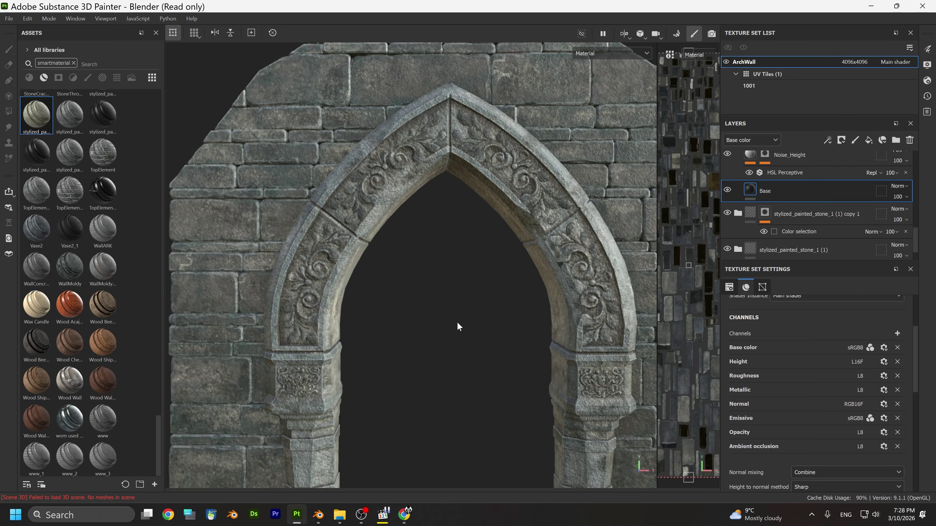
scroll(454, 321, "up", 3)
middle_click_drag(468, 323, 471, 279, "alt")
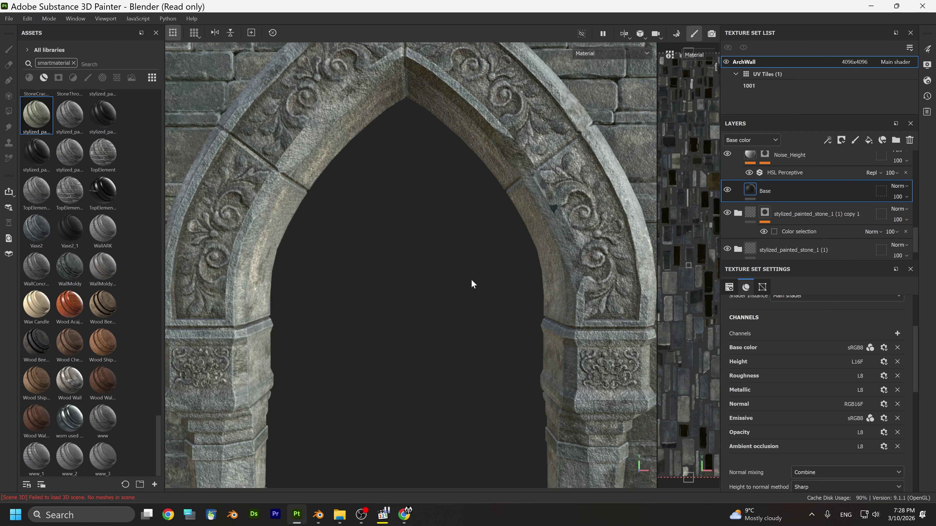
right_click(490, 315)
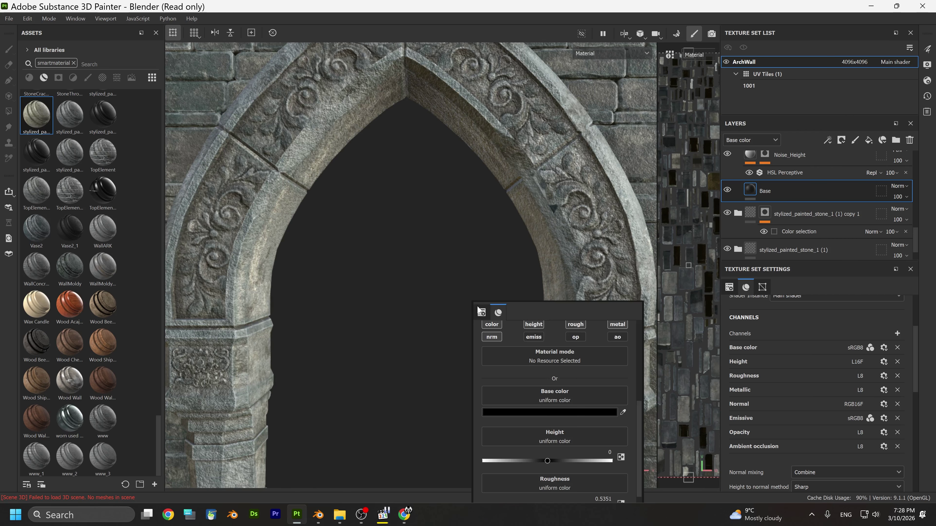
left_click(539, 413)
left_click_drag(566, 263, 594, 239)
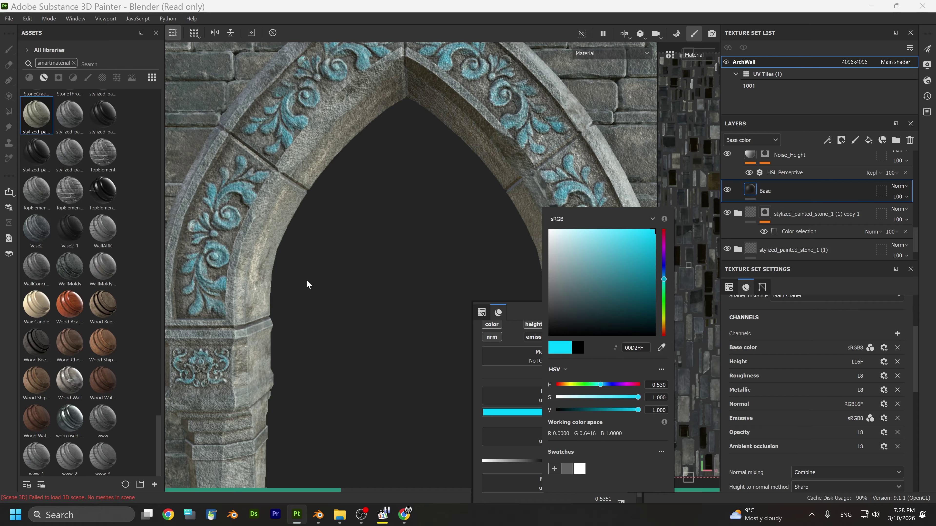
Examine the cyan ornaments on the arch from several angles and distances
left_click(341, 297)
scroll(425, 313, "down", 6)
middle_click_drag(341, 296, 437, 351, "alt")
left_click_drag(437, 352, 471, 333, "alt")
scroll(470, 328, "up", 8)
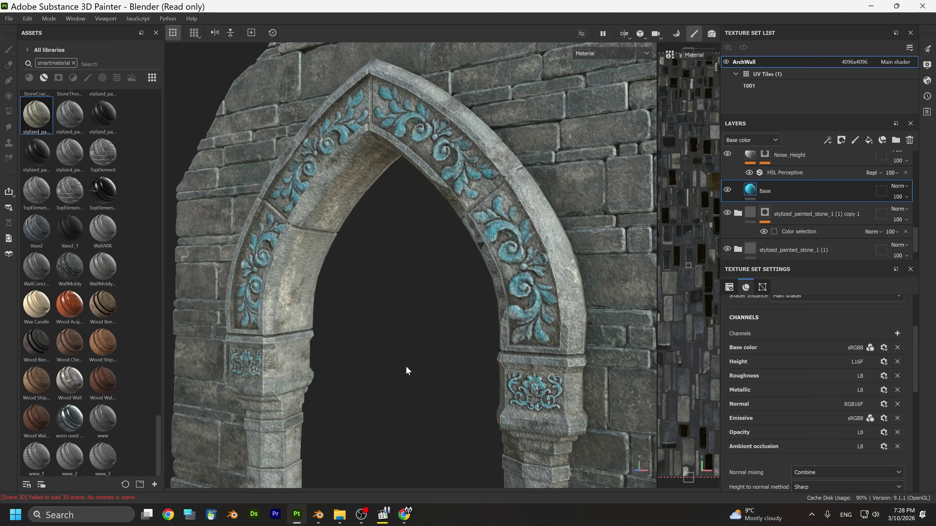
scroll(388, 332, "up", 8)
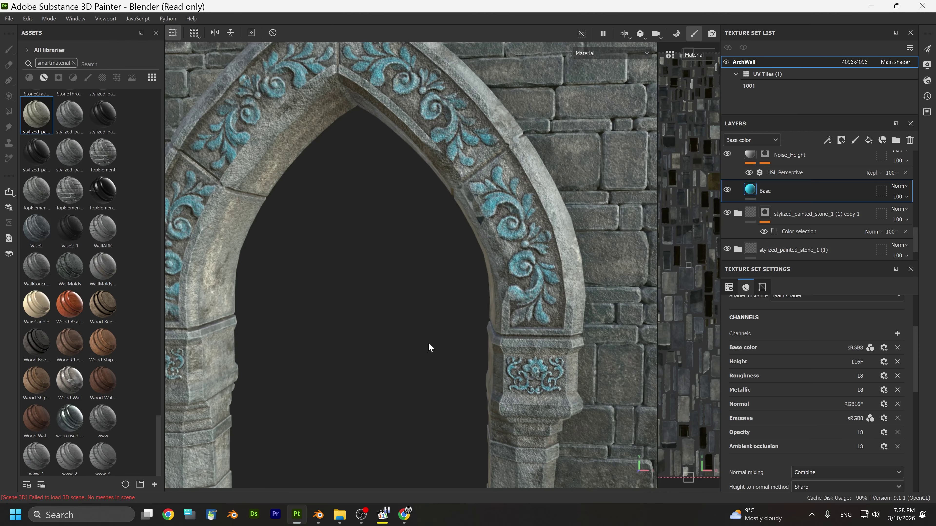
scroll(385, 342, "down", 5)
left_click_drag(385, 342, 415, 384, "alt")
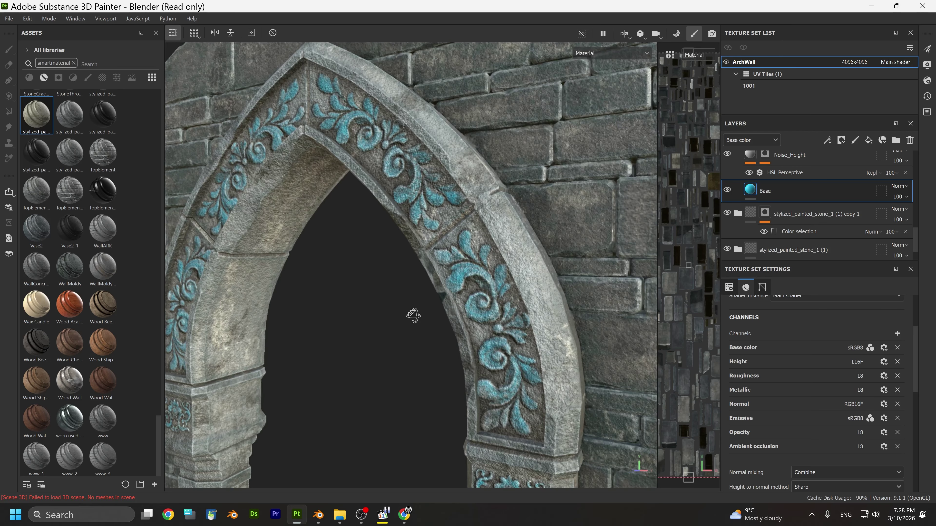
left_click_drag(412, 313, 410, 278, "alt")
Set the base color of the ornaments' Base layer in the copy 2 folder to a muted greyish teal
right_click(410, 279)
left_click(477, 387)
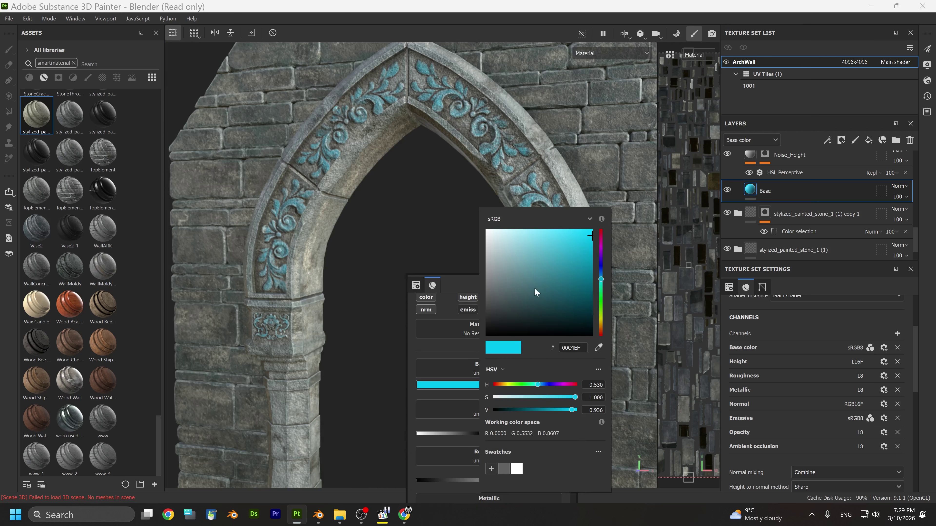
left_click(535, 274)
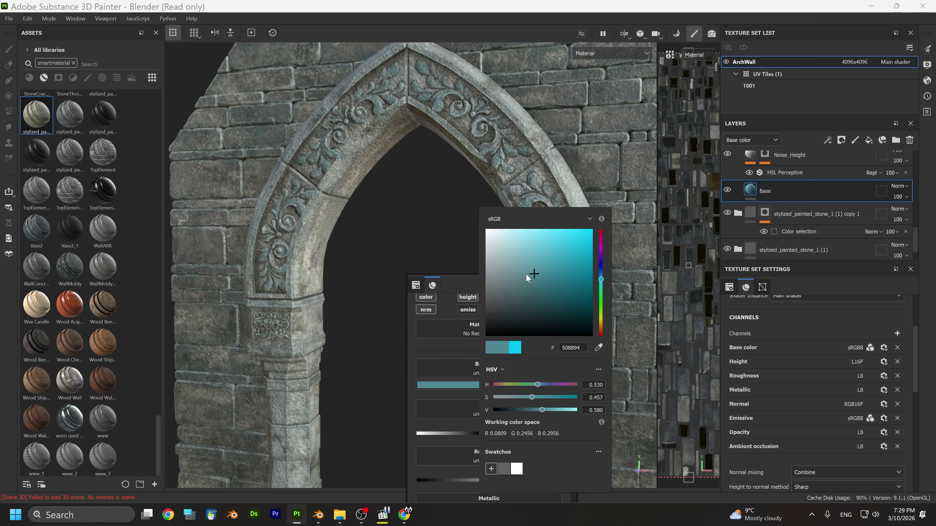
left_click(521, 273)
left_click_drag(491, 354, 495, 268, "alt")
left_click_drag(402, 291, 443, 351, "alt")
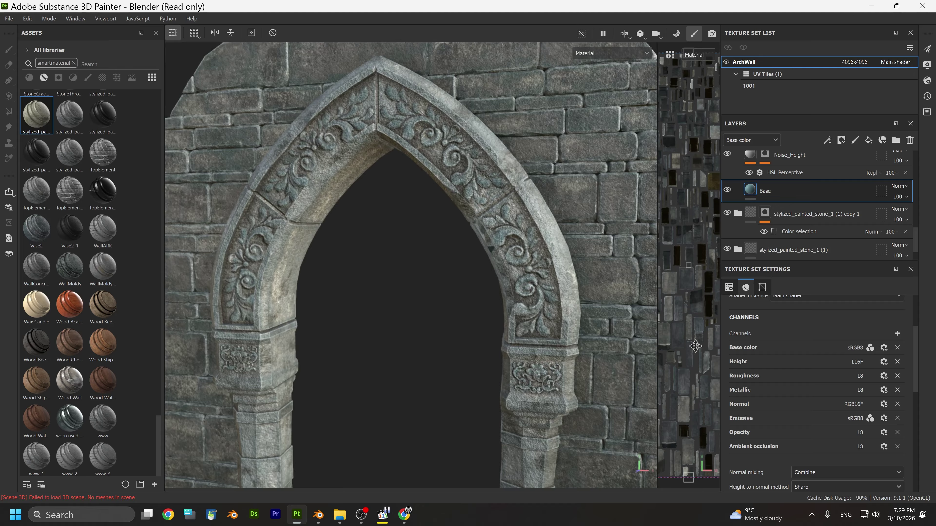
Collapse the copy 2 folder and compare the arch trim with the stylized_painted_stone_1 (1) copy 1 folder shown and hidden
scroll(747, 179, "up", 5)
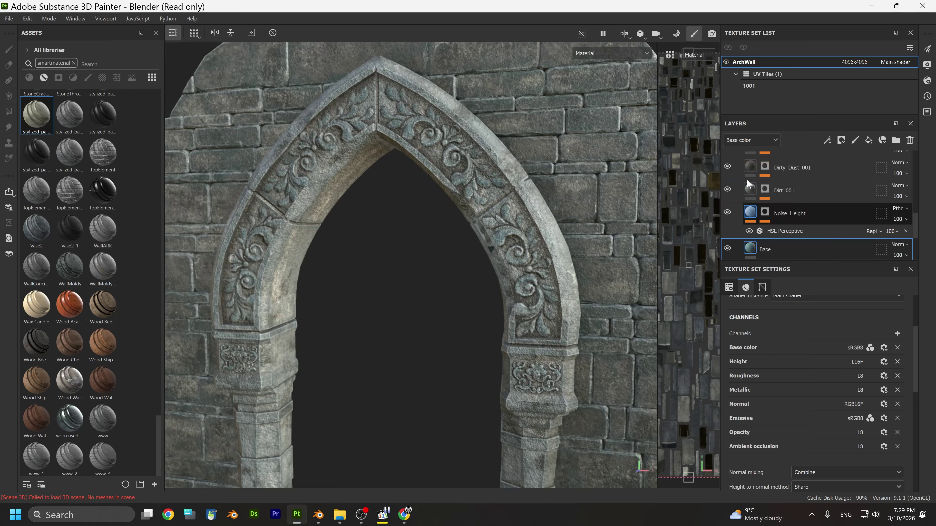
left_click(738, 161)
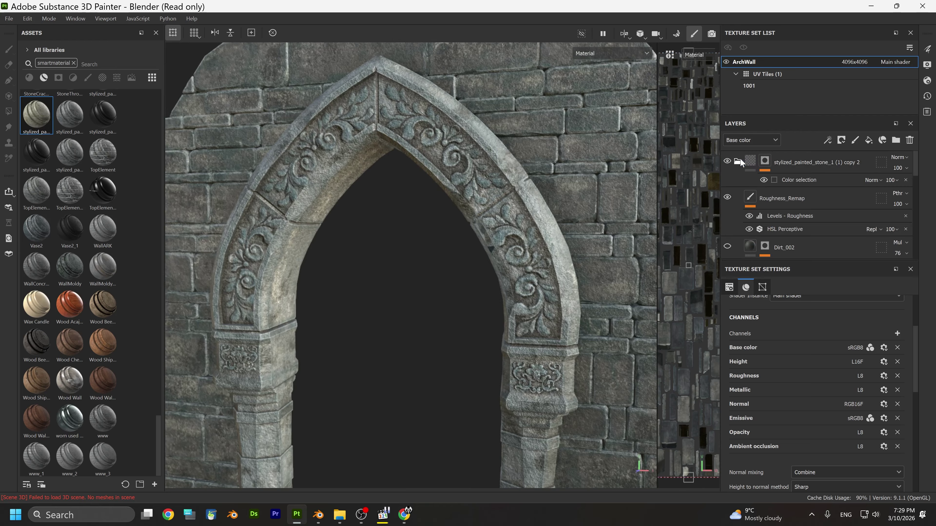
scroll(731, 217, "down", 1)
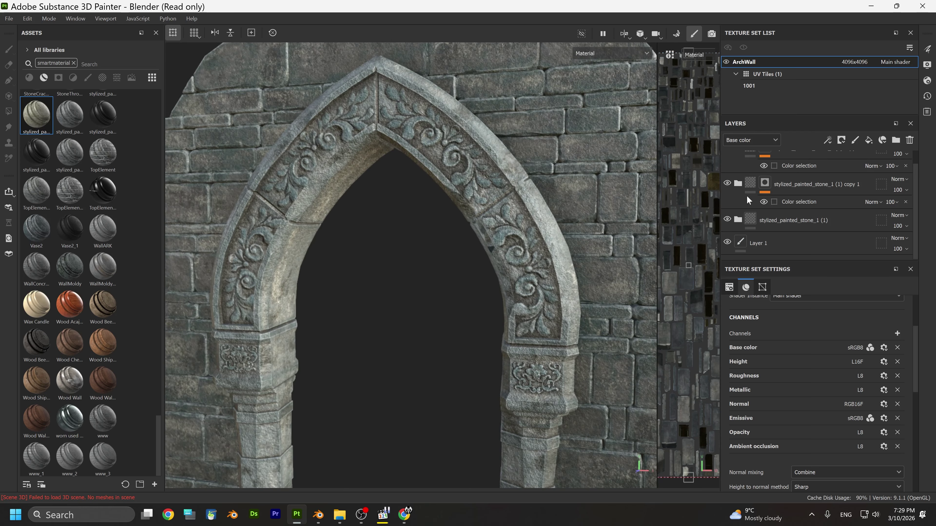
left_click(727, 183)
left_click(727, 184)
left_click(727, 184)
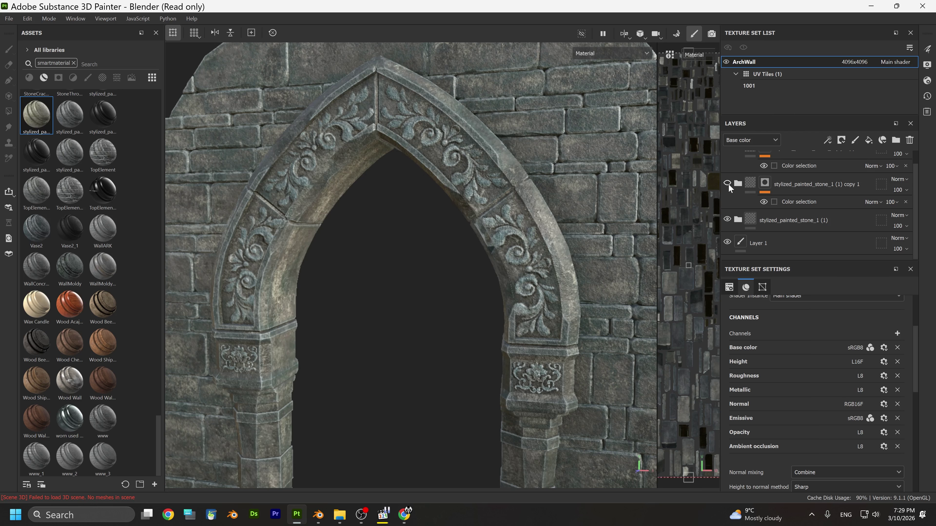
left_click(727, 183)
left_click(738, 183)
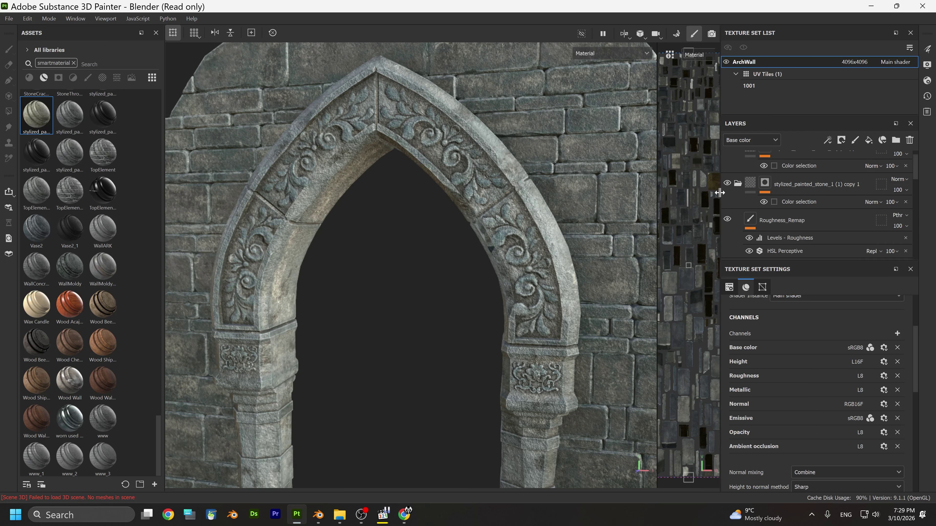
scroll(395, 287, "down", 4)
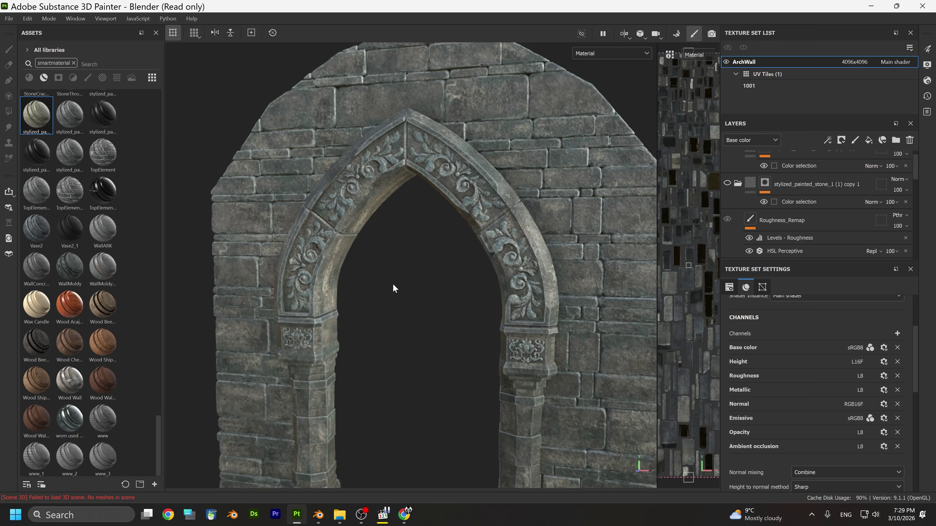
scroll(393, 289, "up", 4)
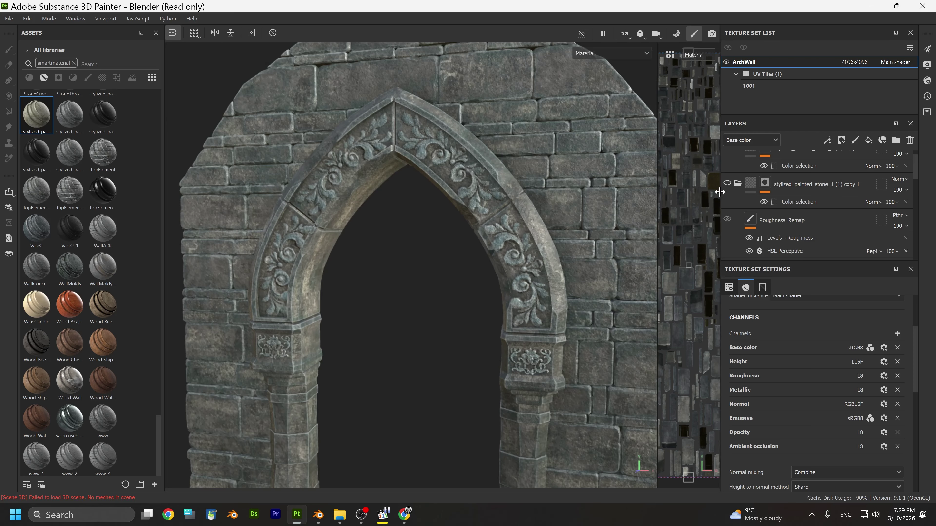
scroll(394, 295, "down", 1)
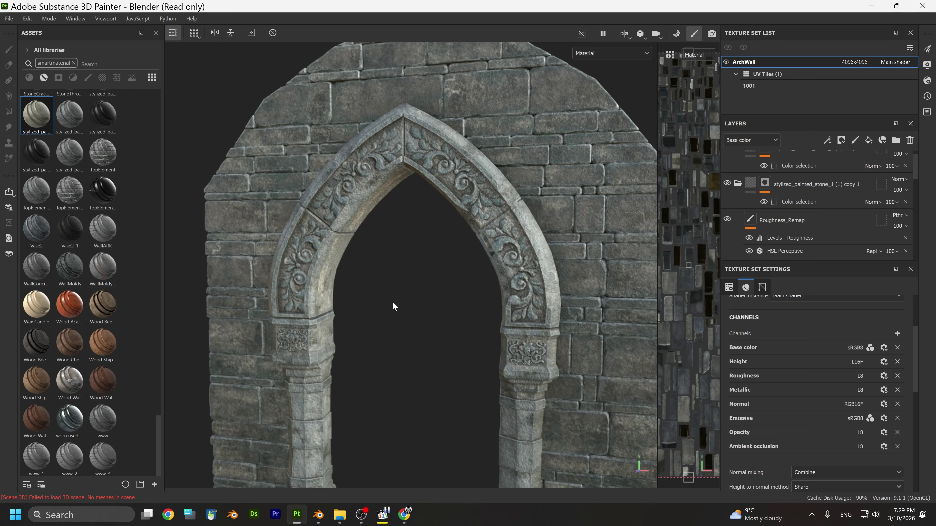
Set the base color of the arch trim's Base layer in the stylized_painted_stone_1 (1) copy 1 folder to neutral grey 545454
right_click(429, 304)
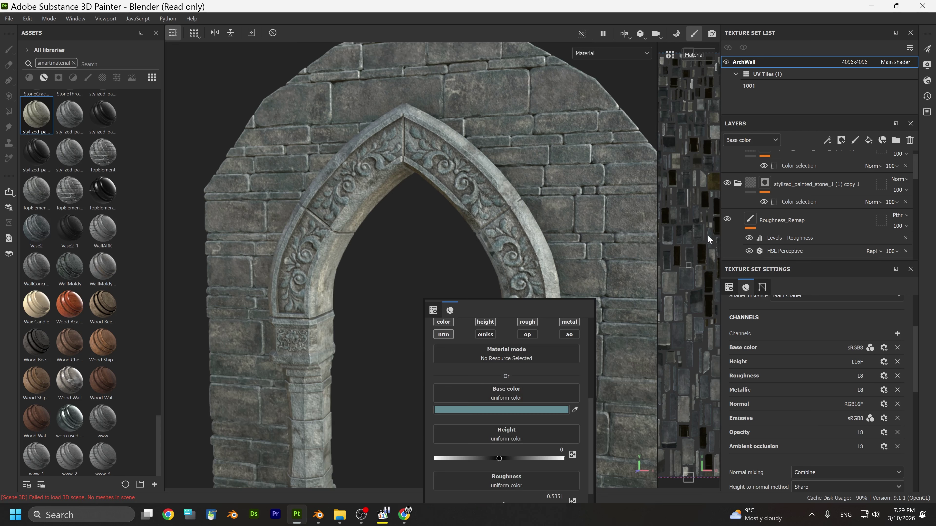
left_click(744, 185)
scroll(744, 183, "down", 5)
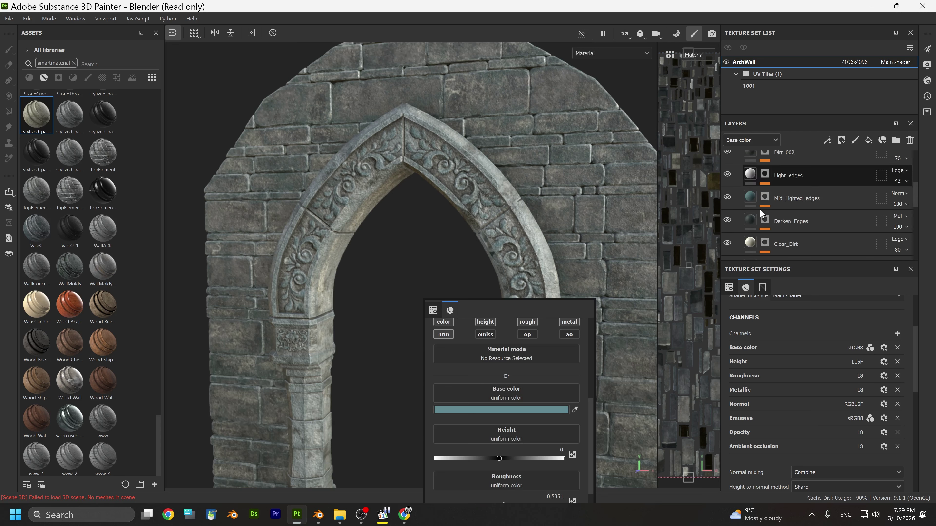
scroll(749, 199, "down", 6)
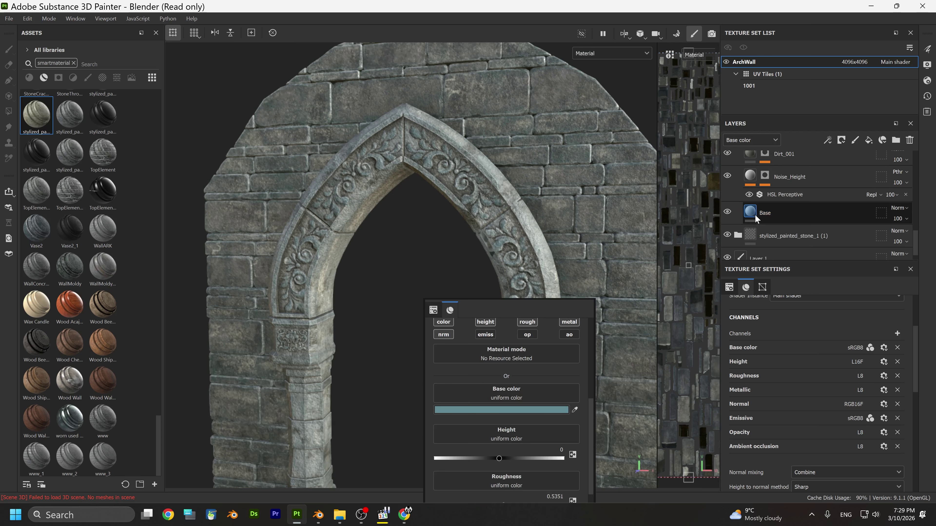
left_click(752, 209)
left_click(475, 410)
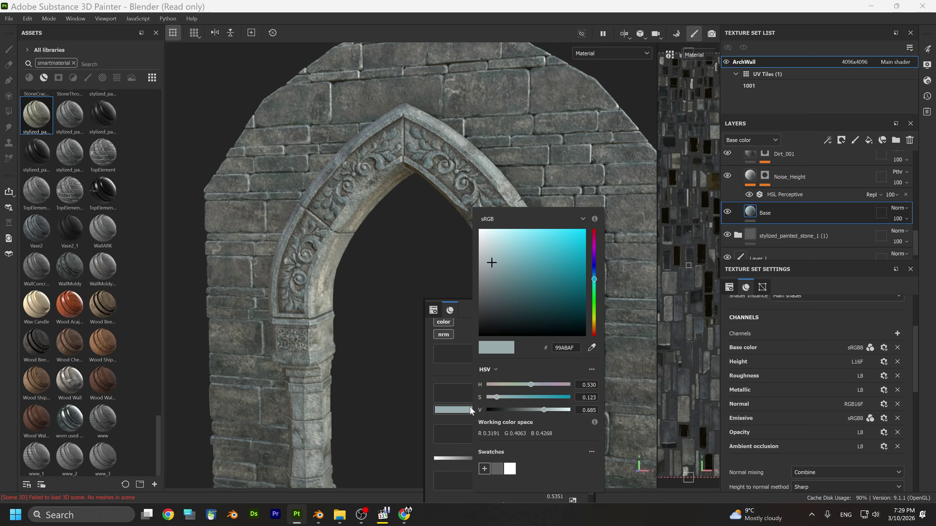
left_click(541, 284)
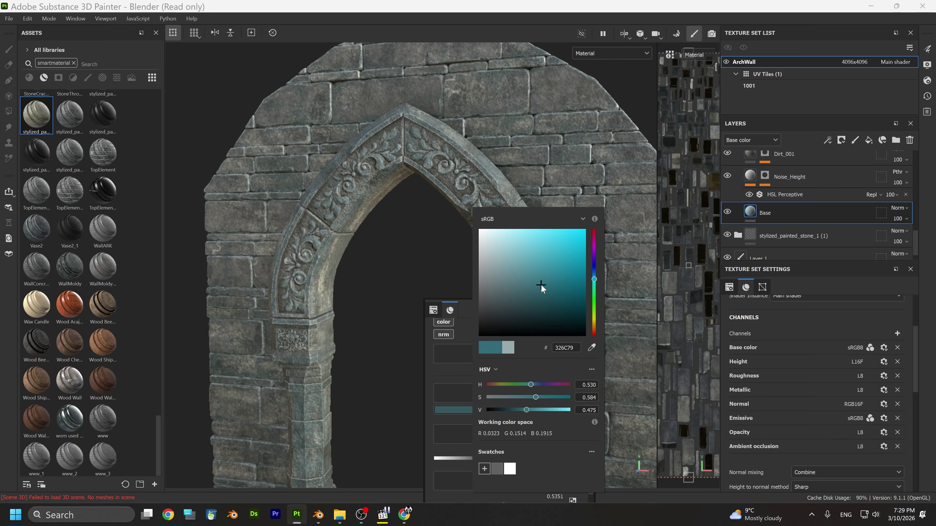
left_click_drag(541, 285, 533, 301)
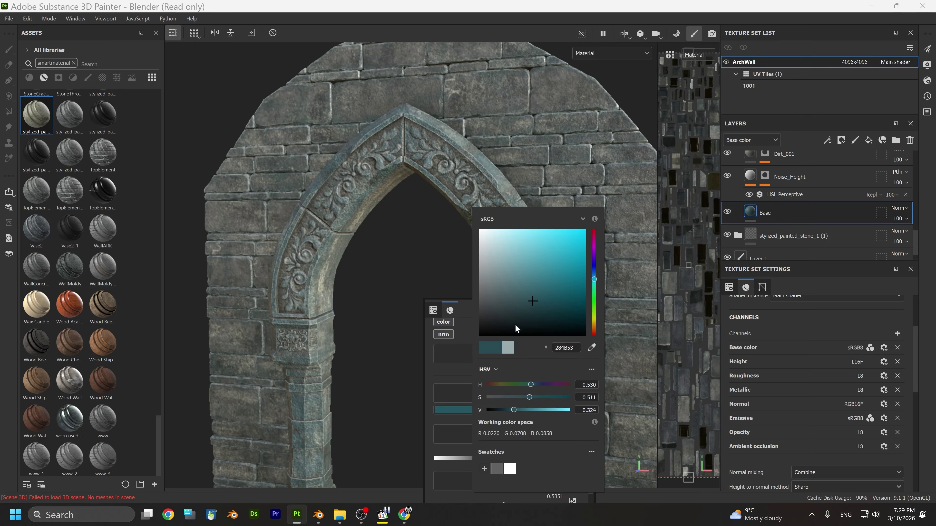
left_click(502, 332)
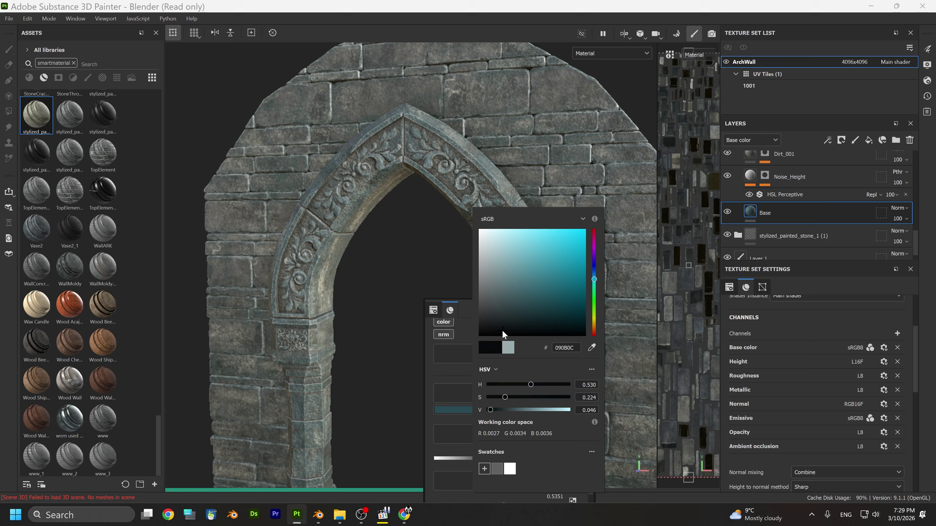
left_click(505, 314)
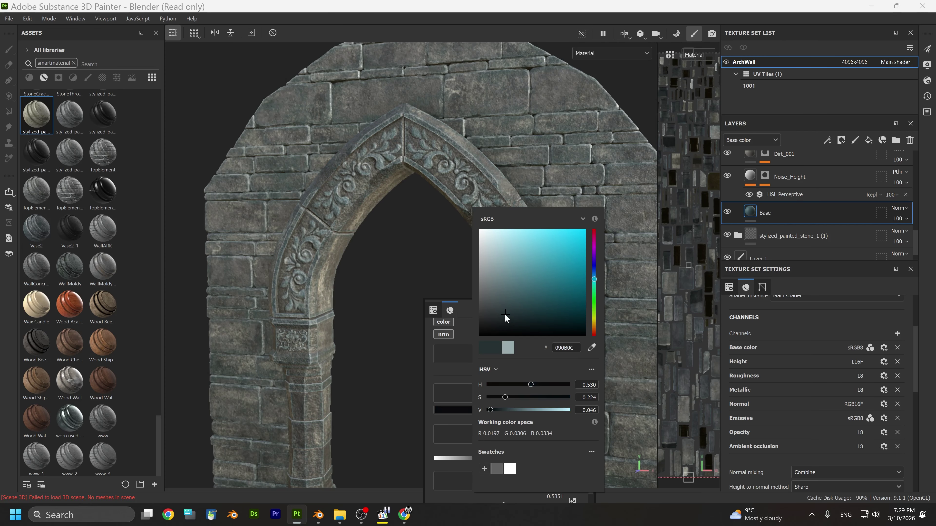
left_click(504, 313)
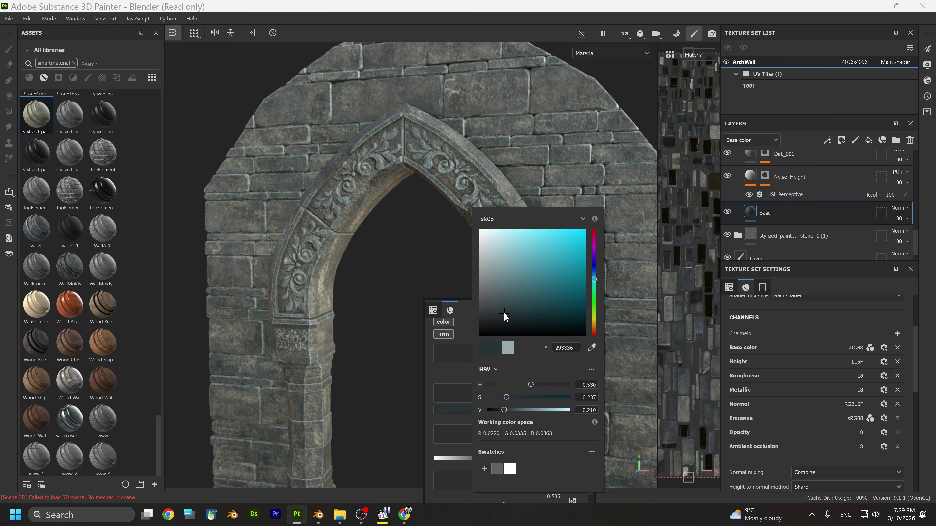
left_click_drag(504, 313, 476, 300)
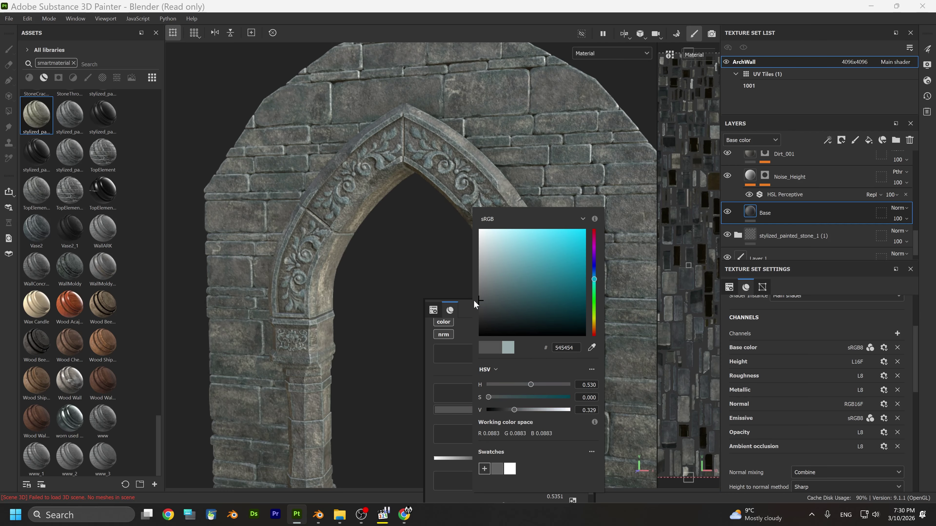
left_click(397, 274)
Set the base color of the wall's Base layer in the original stylized_painted_stone_1 (1) folder to near-black 010101
scroll(408, 311, "down", 3)
middle_click_drag(406, 347, 303, 293, "alt")
scroll(431, 320, "up", 2)
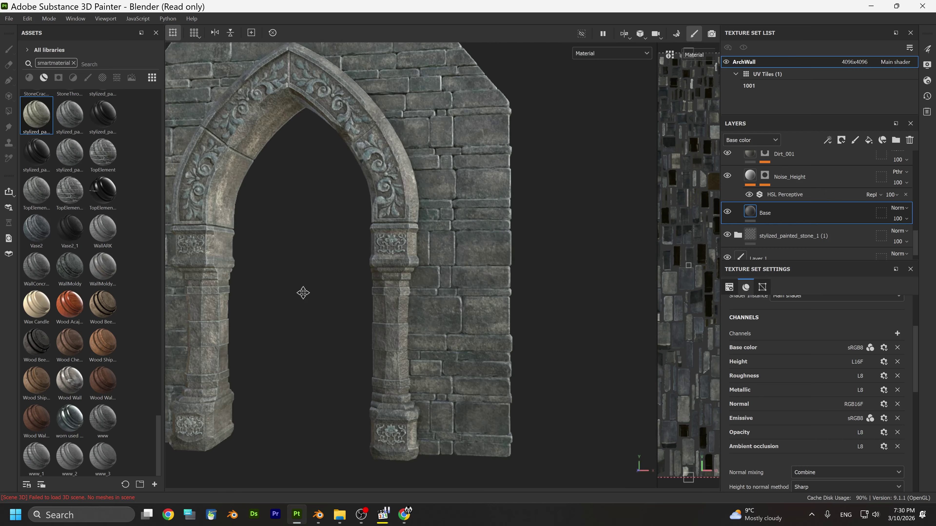
left_click(465, 308)
scroll(737, 208, "down", 1)
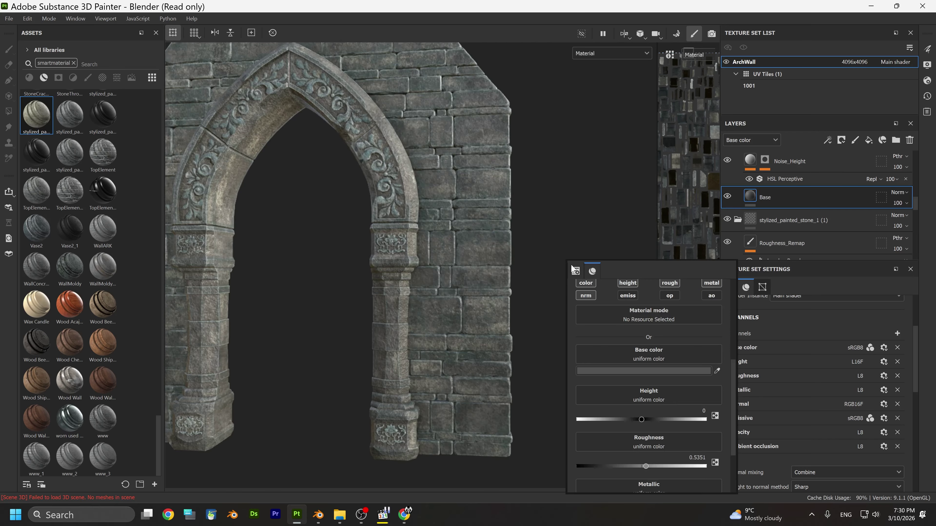
left_click(628, 371)
left_click(622, 165)
scroll(771, 209, "down", 3)
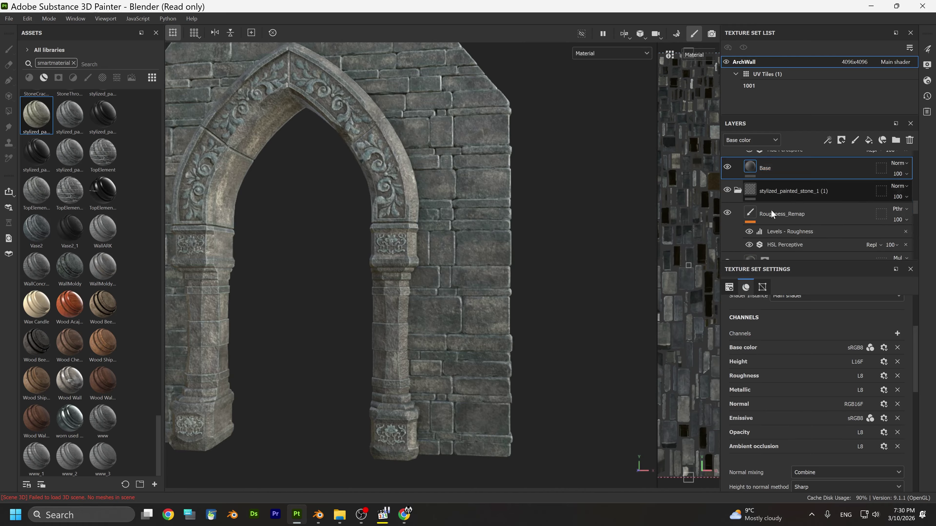
scroll(772, 228, "down", 3)
left_click(753, 221)
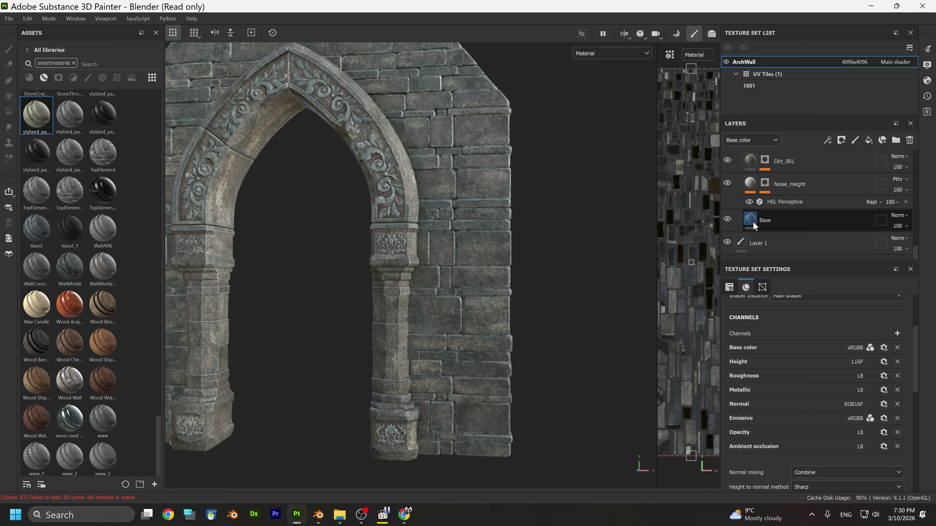
left_click(618, 380)
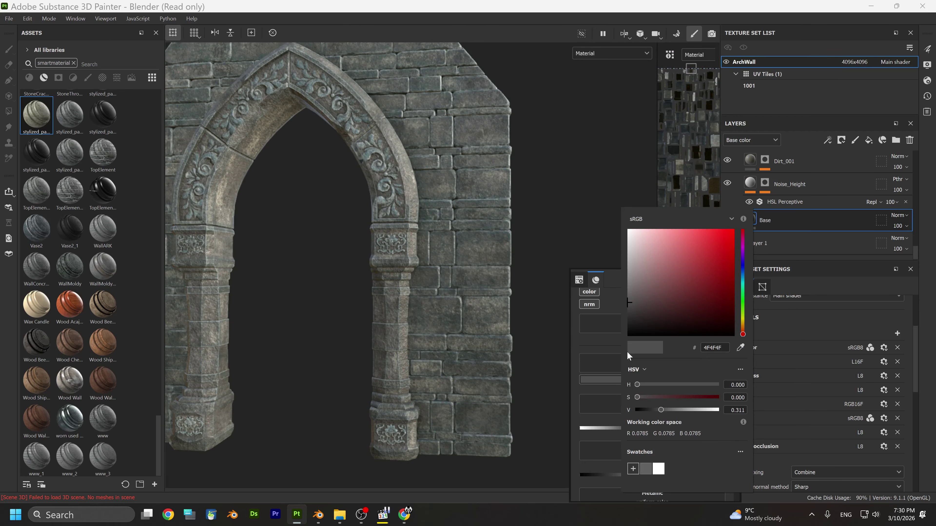
left_click_drag(630, 324, 624, 335)
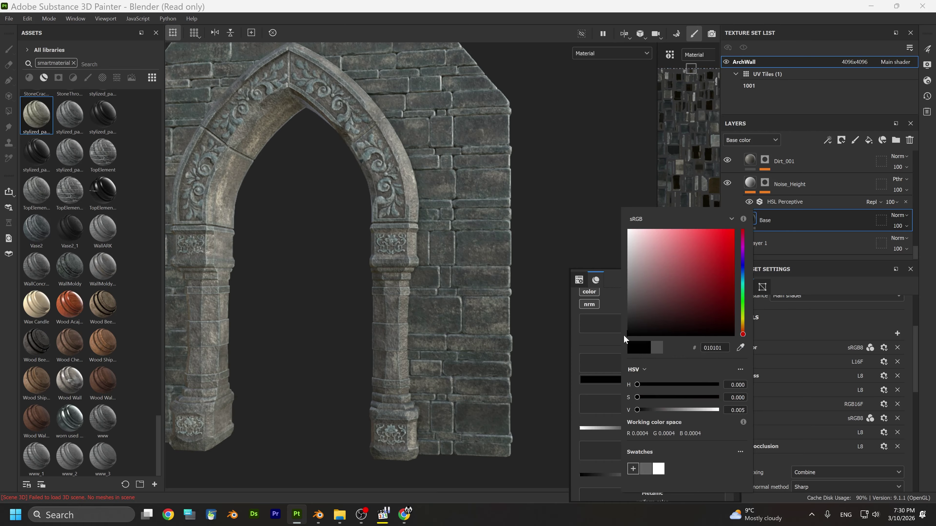
left_click(326, 335)
Try near-white FDFDFD as the base color of the ornaments' Base layer in the stylized_painted_stone_1 (1) copy 2 folder
scroll(314, 314, "down", 3)
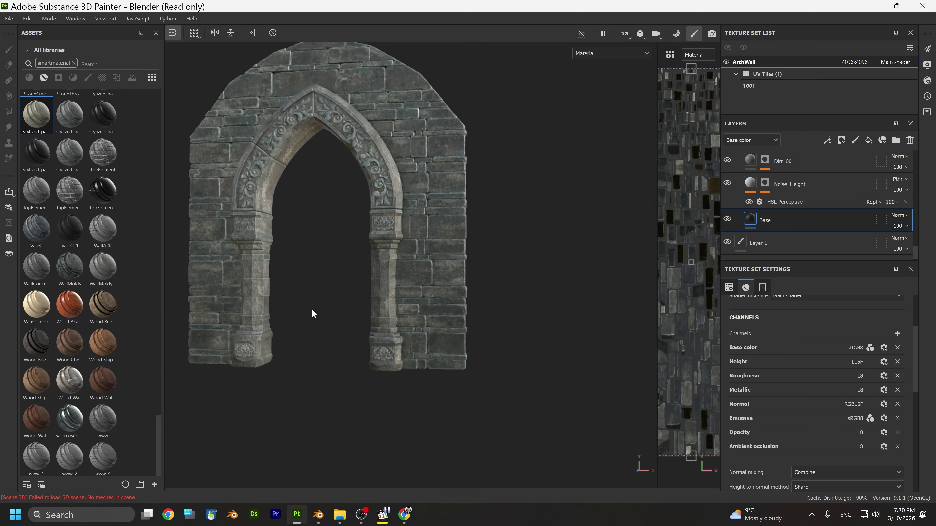
left_click_drag(313, 314, 397, 343, "alt")
scroll(394, 350, "up", 2)
scroll(419, 302, "up", 3)
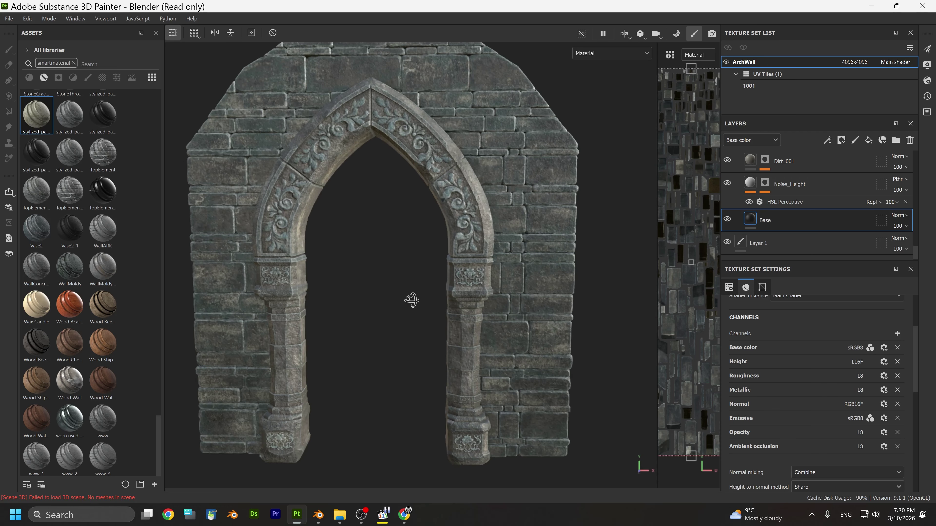
scroll(769, 179, "up", 5)
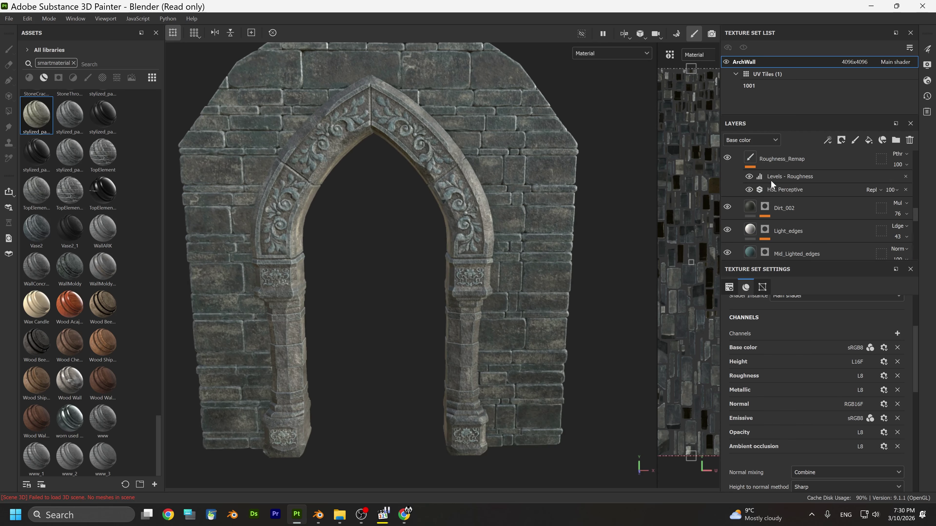
scroll(772, 188, "up", 4)
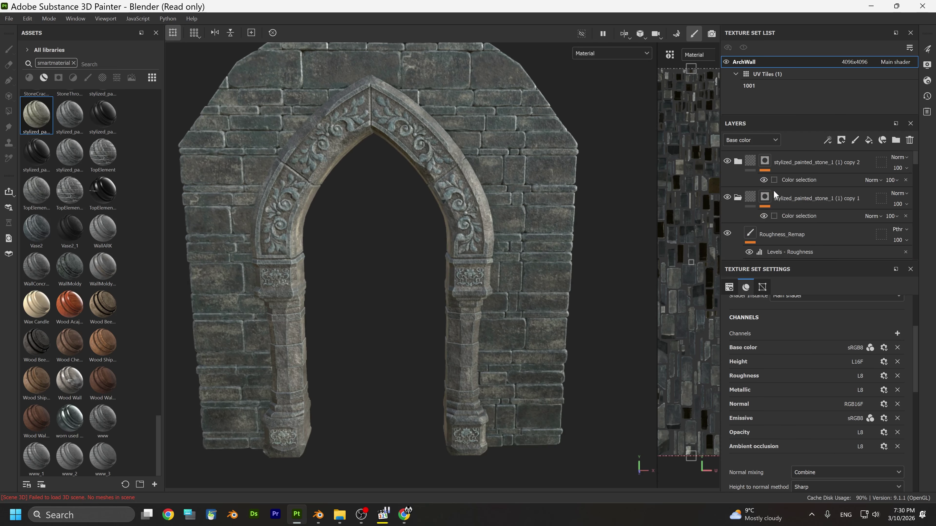
scroll(751, 188, "down", 5)
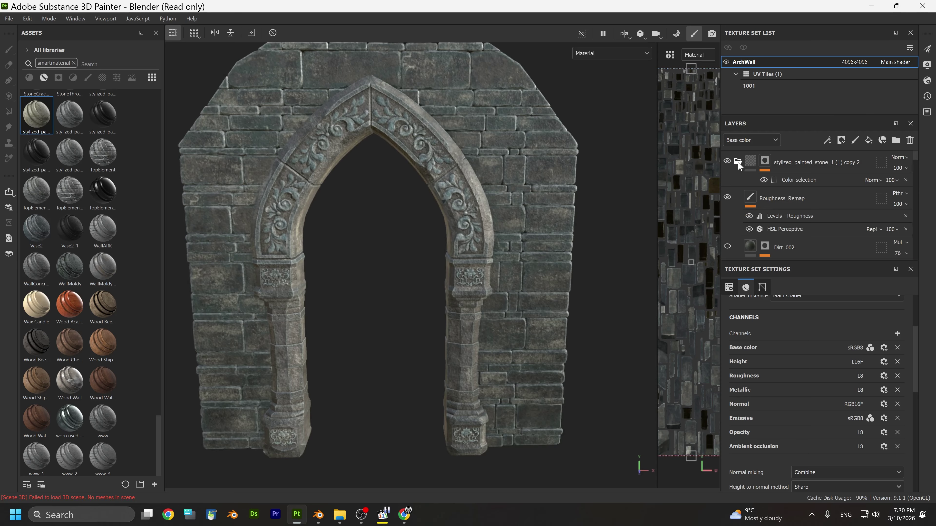
scroll(750, 190, "up", 6)
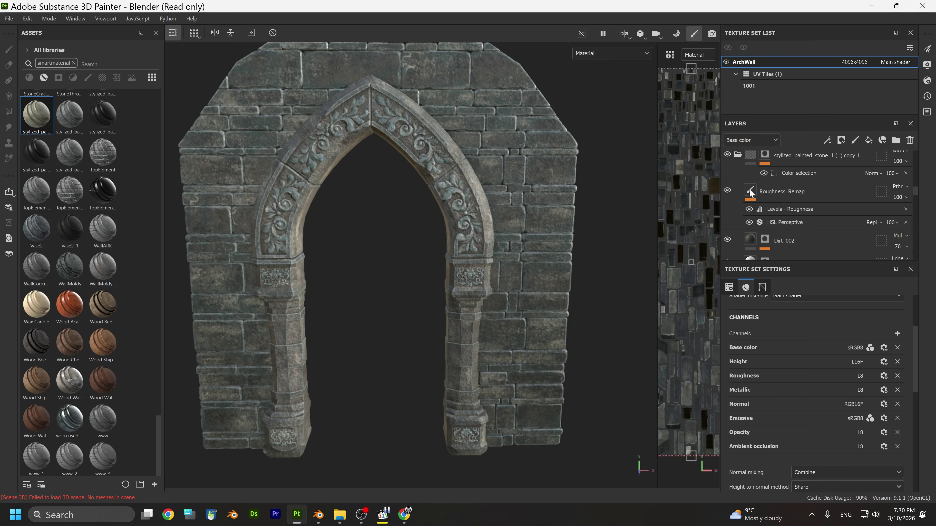
left_click(750, 192)
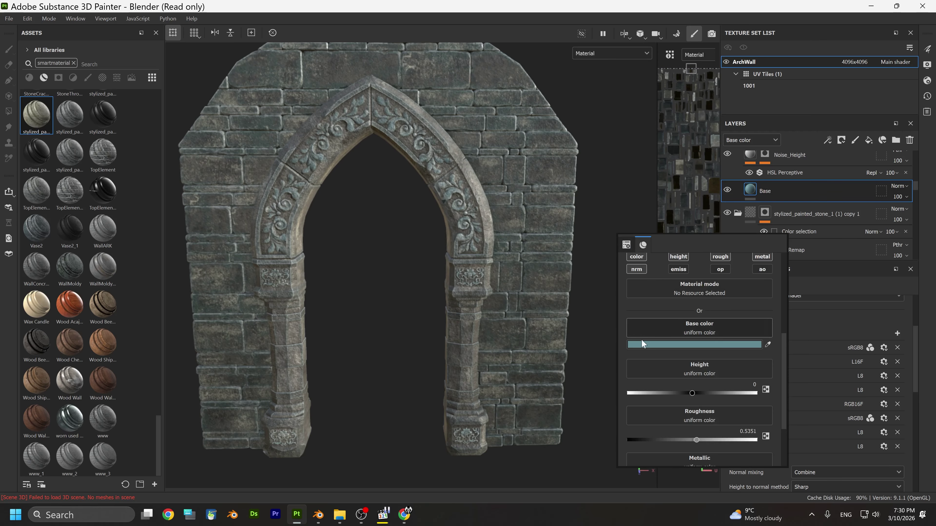
left_click(638, 344)
left_click(652, 275)
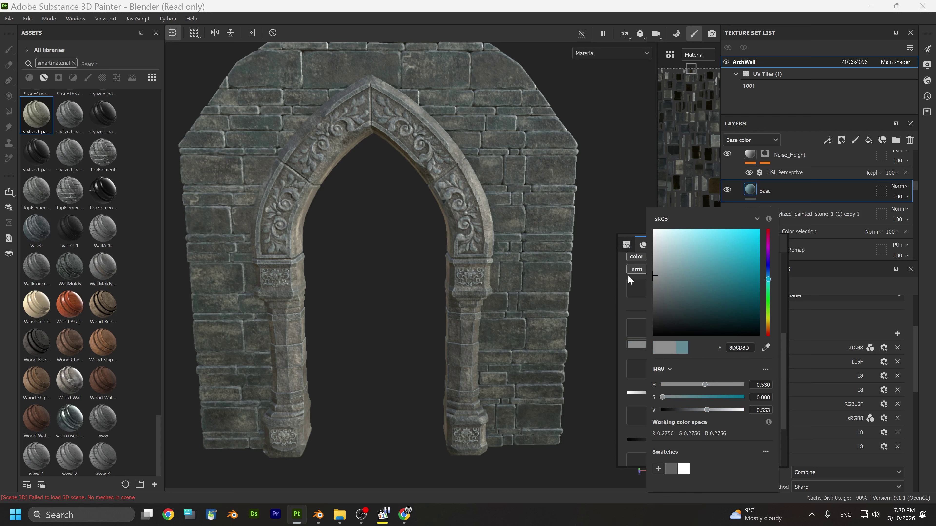
left_click_drag(622, 261, 617, 244)
left_click_drag(617, 243, 612, 231)
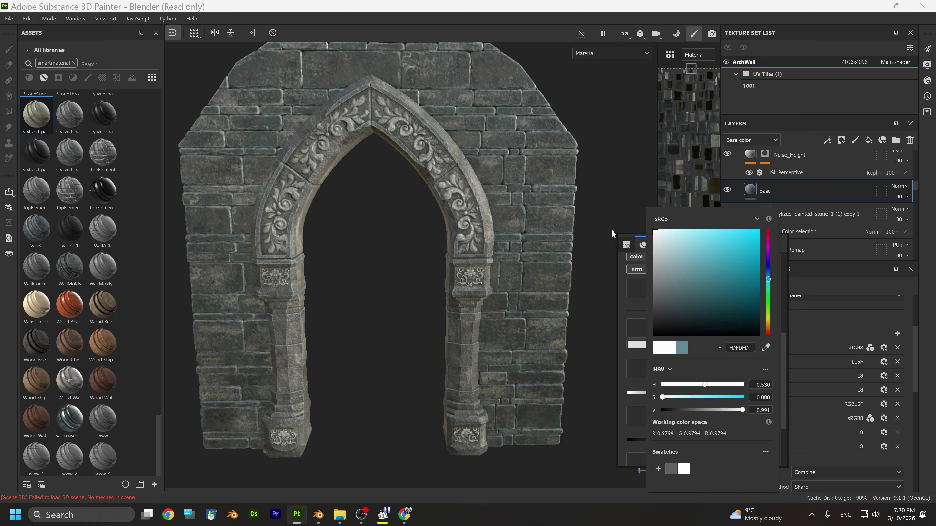
left_click(361, 282)
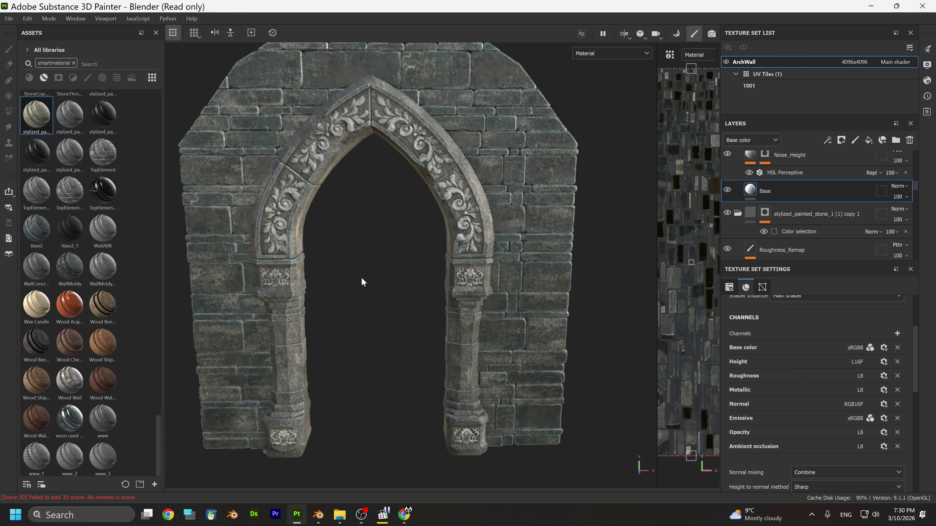
Set the base color of the ornaments' Base layer to light cool grey C3C9CB
scroll(365, 276, "up", 3)
left_click_drag(370, 269, 384, 305, "alt")
left_click(385, 306)
left_click(421, 407)
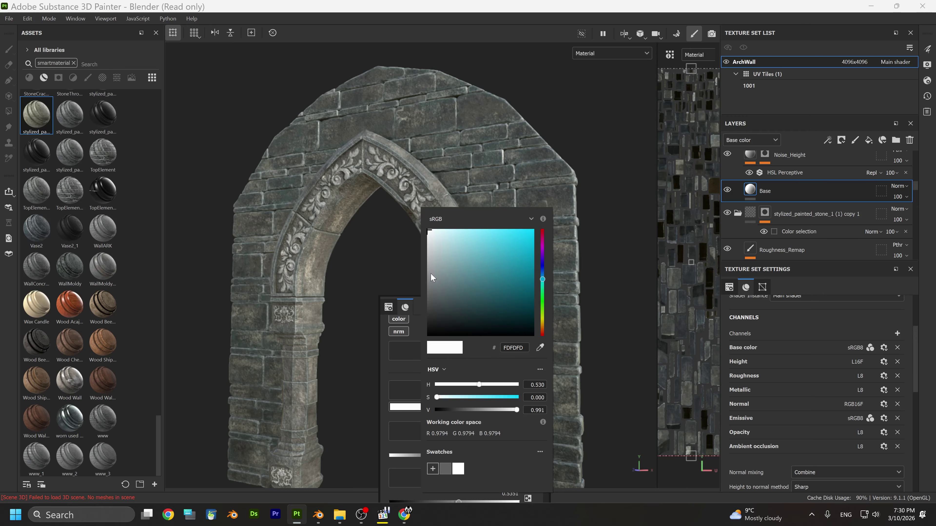
left_click(430, 251)
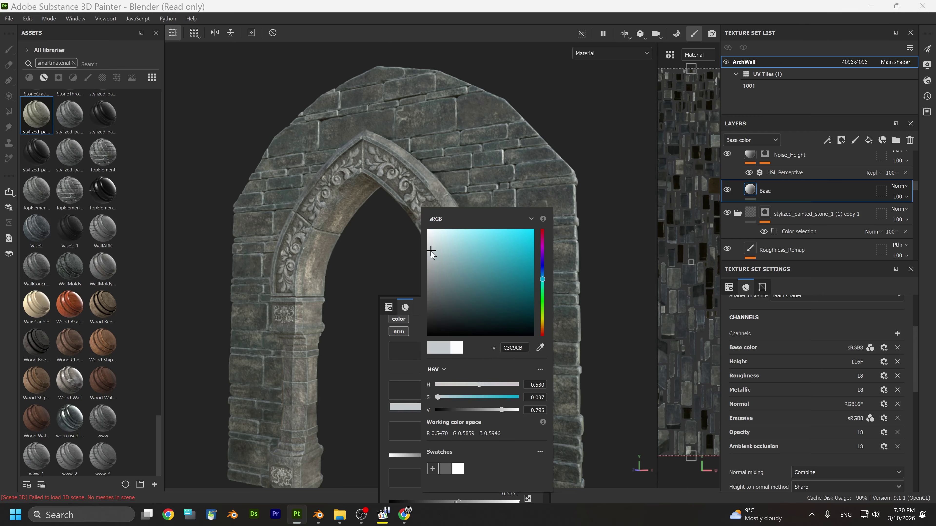
left_click(383, 256)
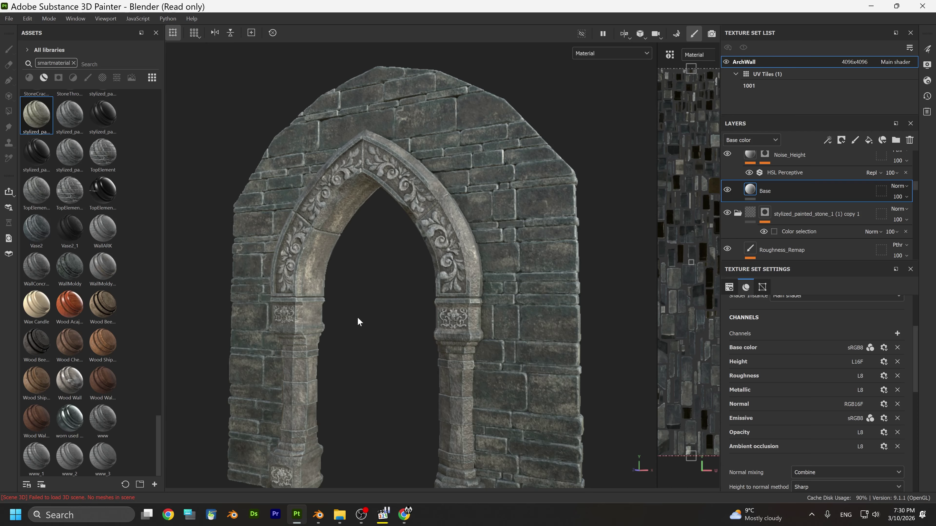
Clear the smartmaterial filter from the assets and browse the alphas down to the cross, dirt and drip shapes
left_click(433, 328)
scroll(433, 328, "up", 3)
mouse_move(434, 328)
left_mouse_down("alt")
mouse_move(471, 248)
mouse_move(460, 274)
mouse_move(412, 293)
mouse_move(437, 312)
mouse_move(467, 307)
mouse_move(356, 293)
mouse_move(414, 272)
mouse_move(449, 314)
mouse_move(421, 336)
mouse_move(447, 284)
mouse_move(428, 333)
mouse_move(432, 319)
mouse_move(403, 319)
mouse_move(392, 153)
mouse_move(424, 192)
left_mouse_up("alt")
left_click(74, 63)
left_click(102, 77)
scroll(91, 268, "down", 5)
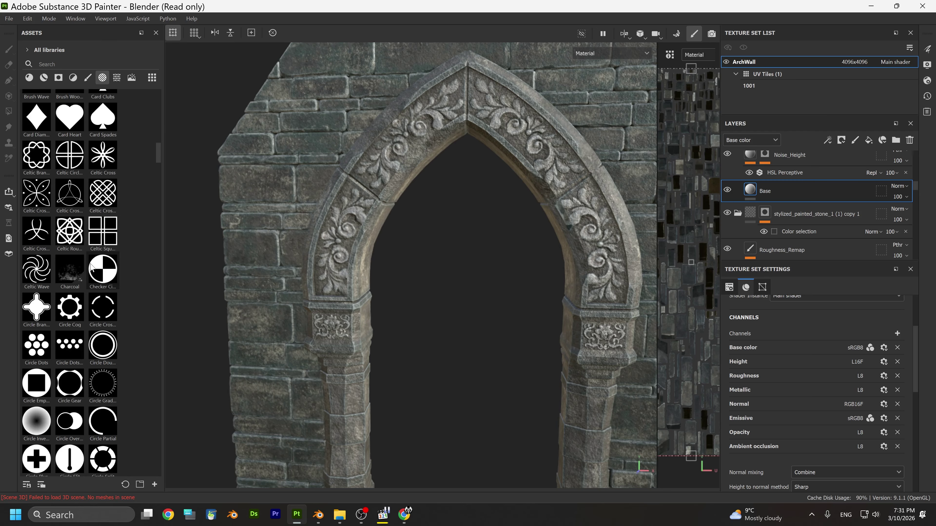
scroll(91, 268, "down", 3)
scroll(91, 266, "down", 6)
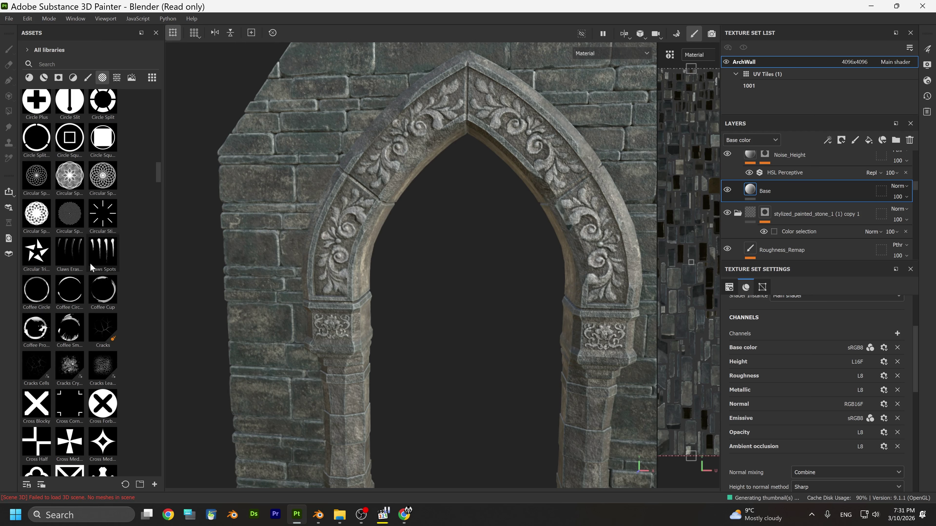
scroll(50, 324, "down", 3)
scroll(49, 323, "down", 3)
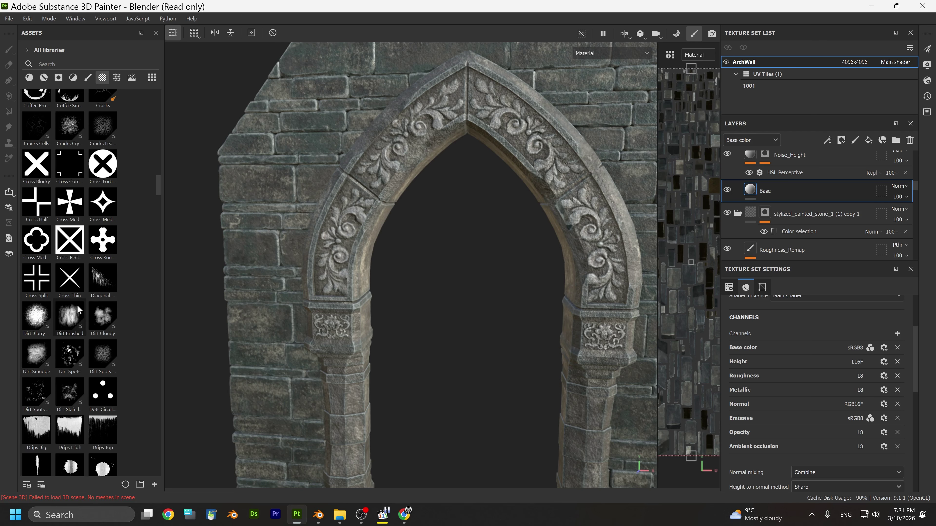
Place the rounded cross alpha as a decal on the stone blocks beside the arch's left column
mouse_move(107, 246)
left_click_drag(107, 246, 258, 390)
left_click(273, 399)
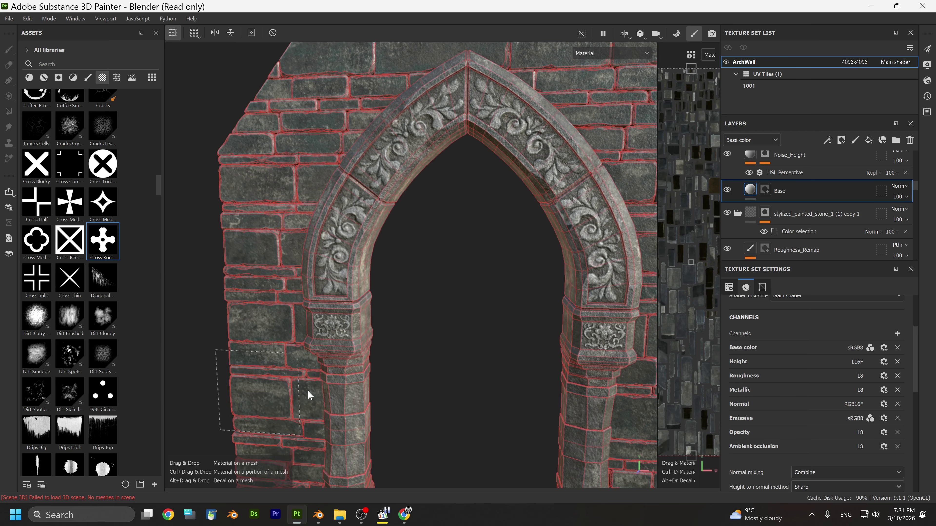
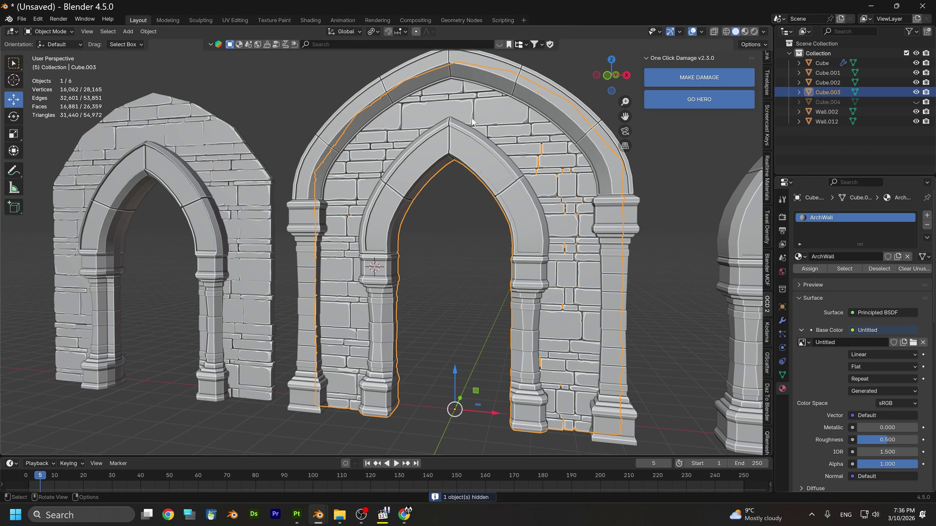
In the Shading workspace, delete the Untitled checker image texture node from the ArchWall material
left_click(311, 20)
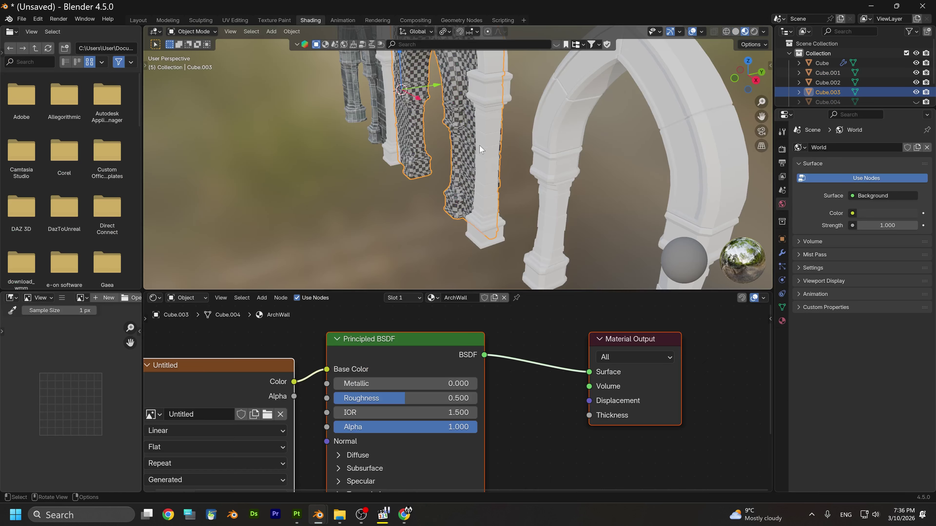
scroll(459, 162, "down", 4)
scroll(446, 165, "up", 6)
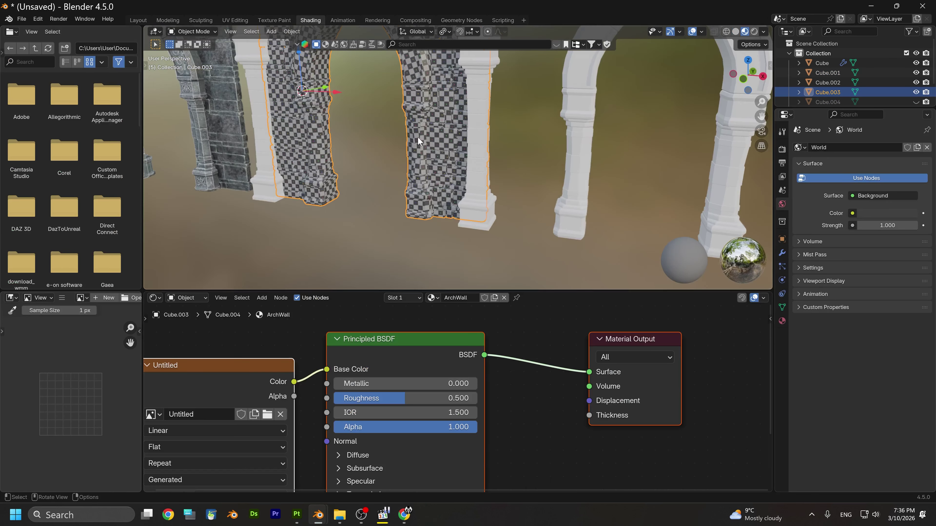
scroll(398, 165, "up", 4)
middle_click_drag(446, 200, 498, 246, "shift")
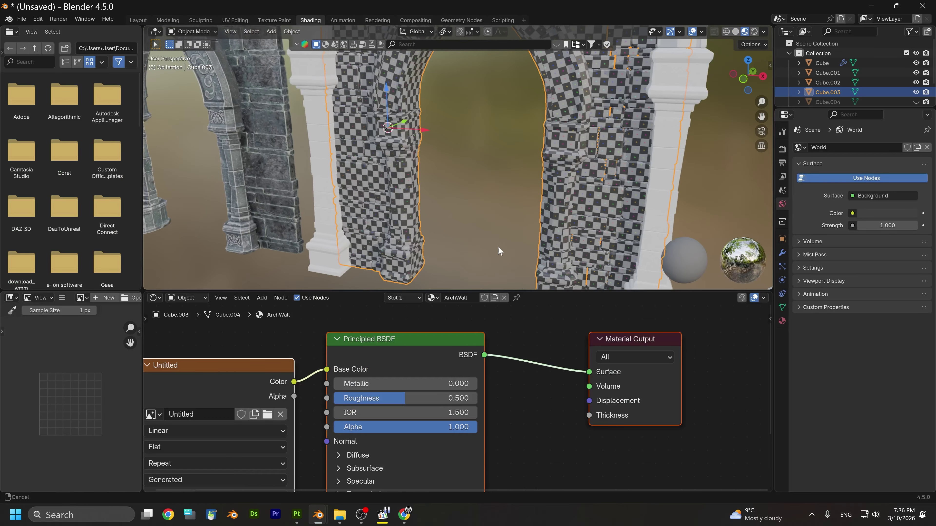
scroll(429, 188, "down", 2)
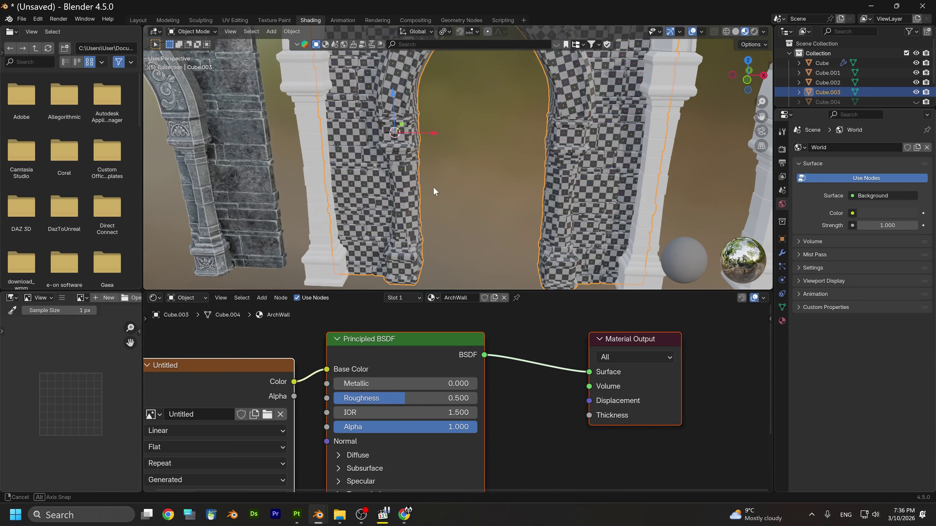
scroll(416, 164, "up", 5)
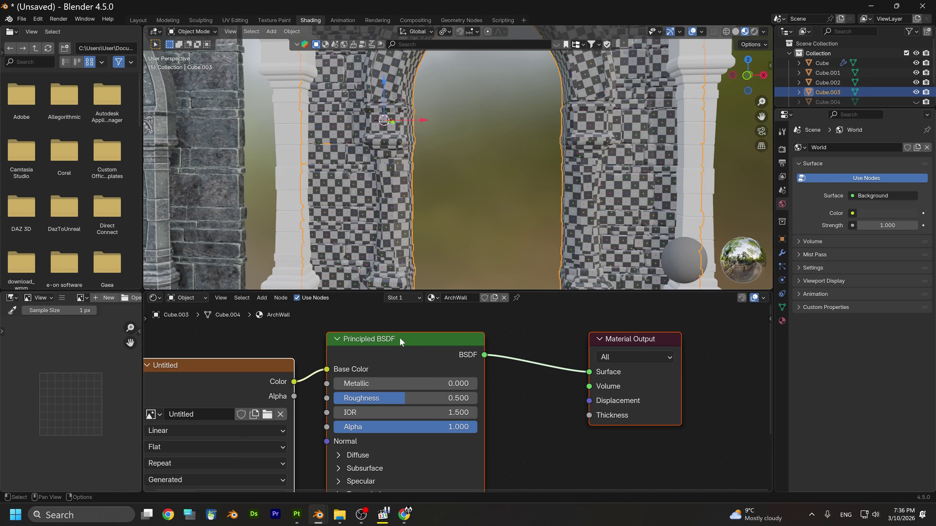
scroll(316, 377, "down", 3)
left_click(319, 396)
right_click(336, 390)
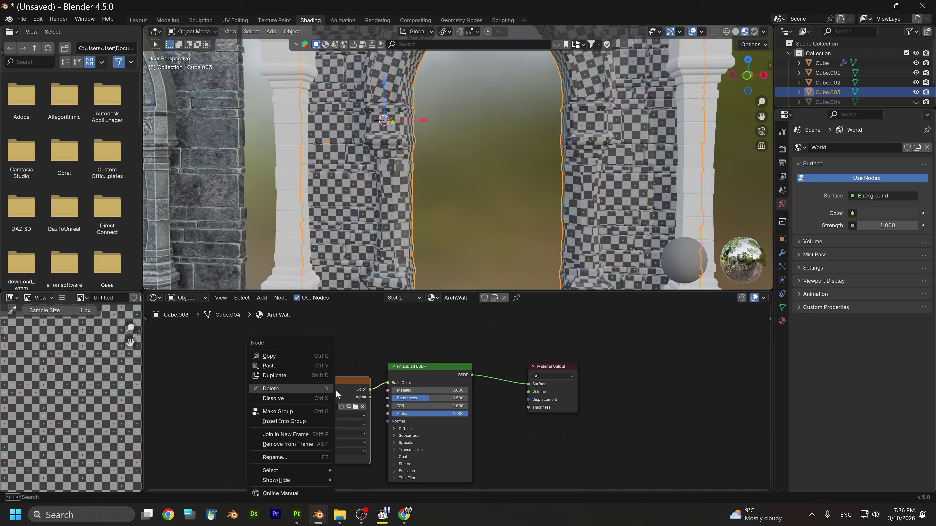
left_click(285, 389)
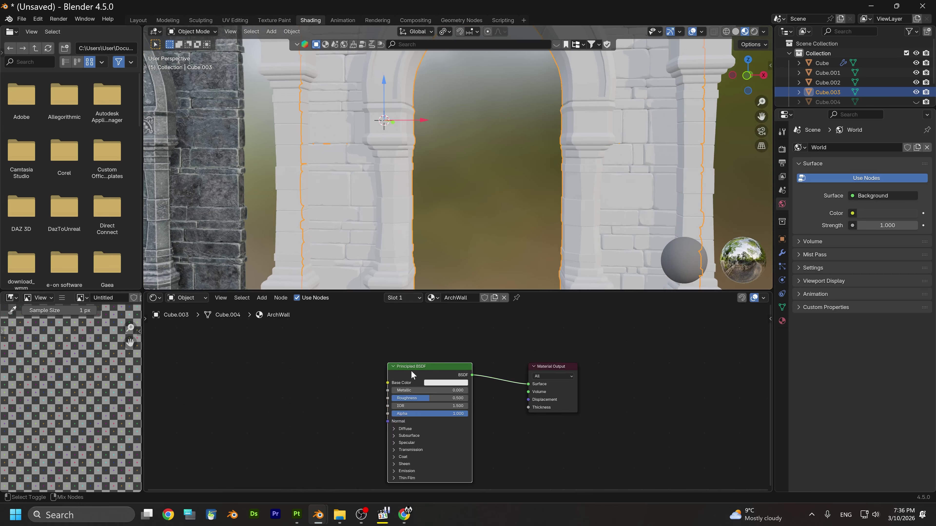
Build a Principled texture setup on the ArchWall shader from all seven ArchWall maps in the desktop's Throne Room folder
key("ctrl+shift+t")
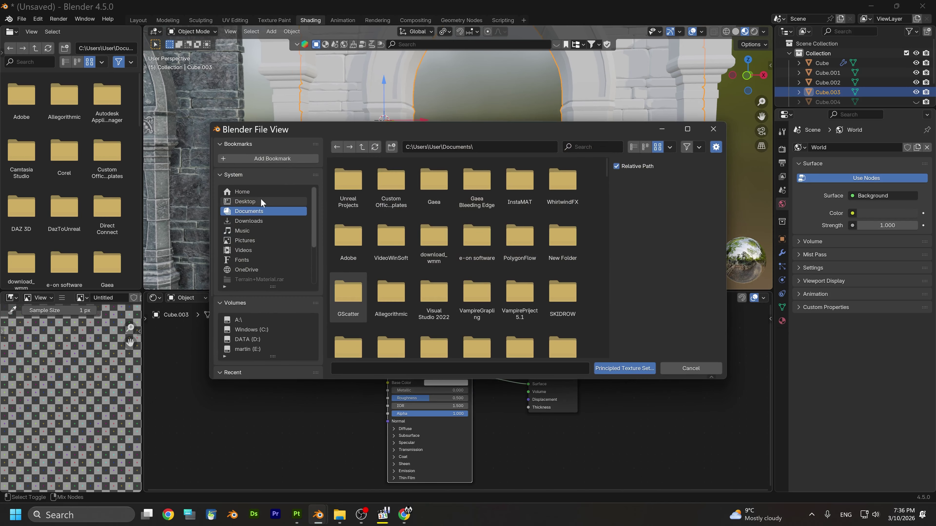
left_click(261, 201)
scroll(557, 245, "down", 2)
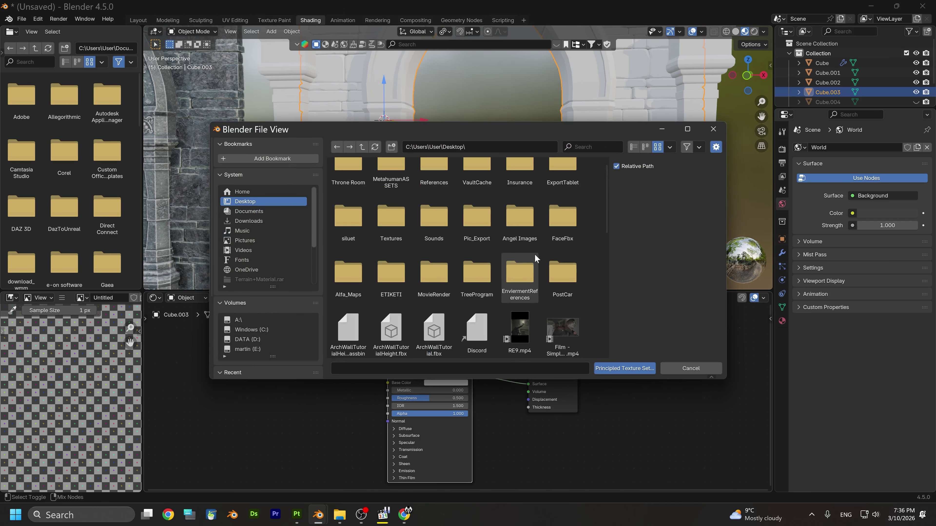
scroll(549, 214, "up", 1)
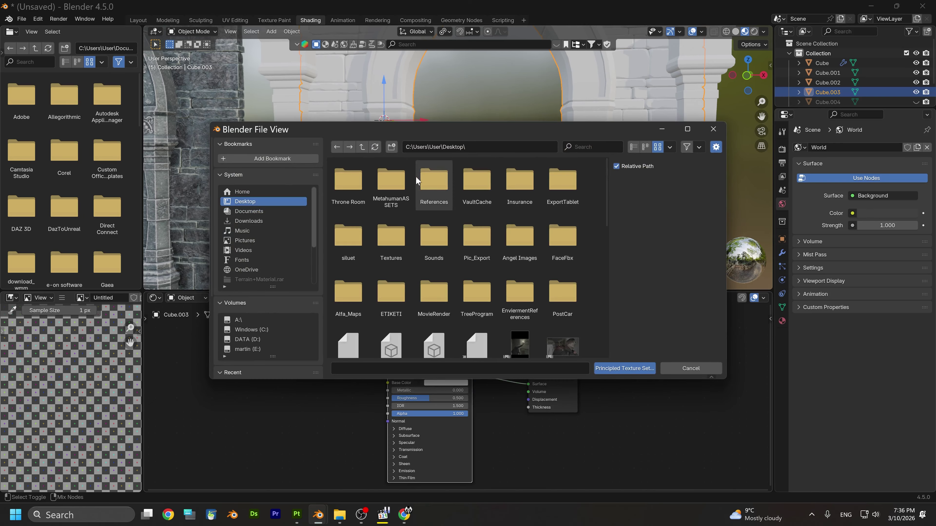
left_click(350, 189)
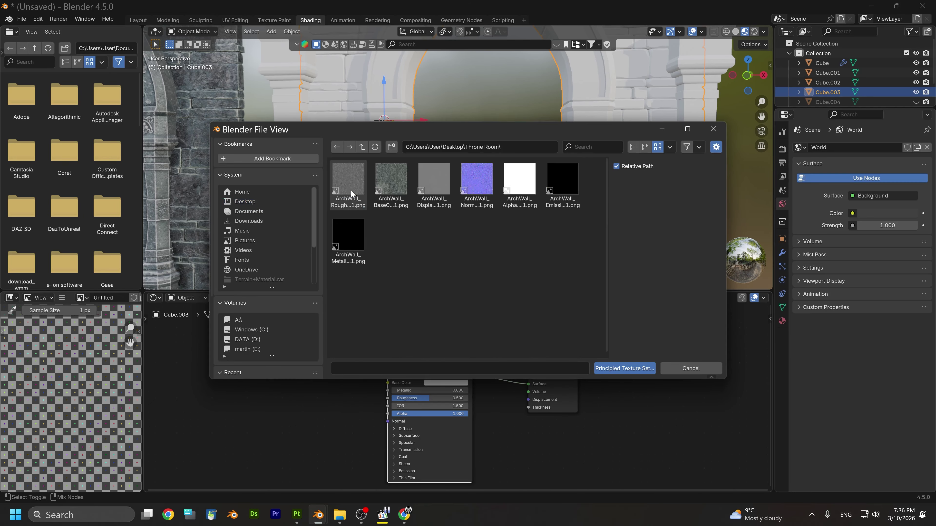
left_click(349, 188)
left_click(353, 232, "shift")
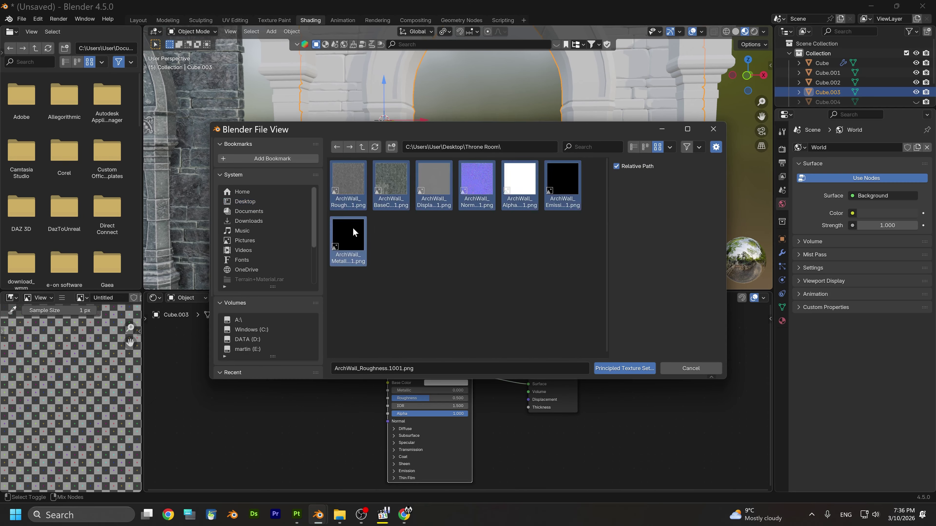
left_click(628, 367)
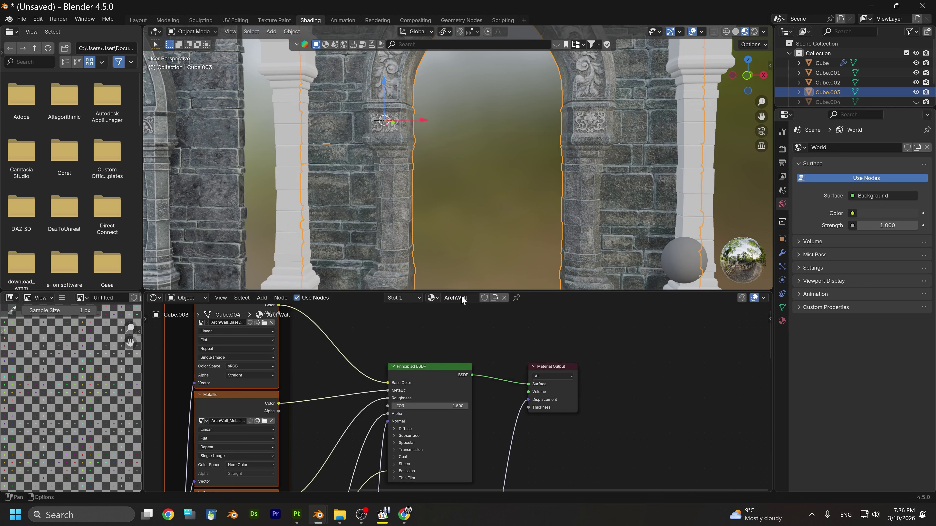
scroll(460, 203, "down", 5)
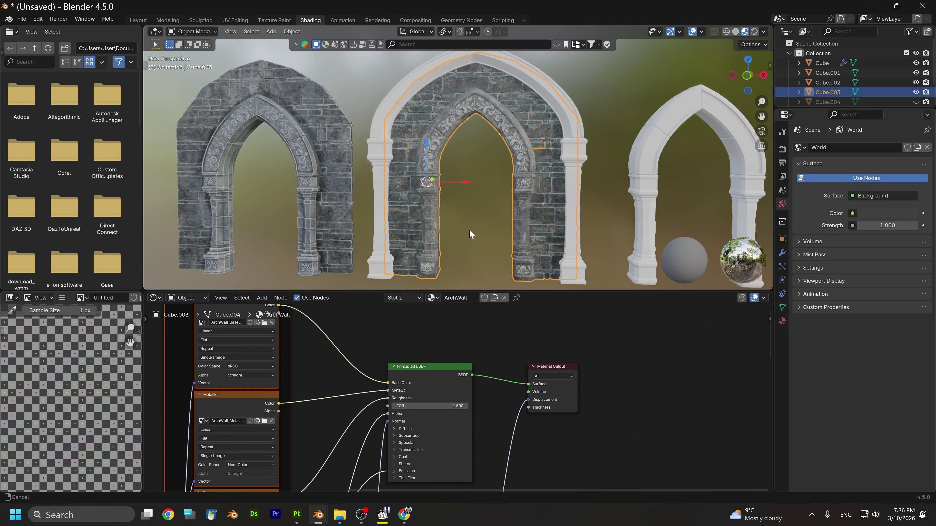
mouse_move(472, 234)
middle_mouse_down()
mouse_move(460, 220)
mouse_move(484, 223)
middle_mouse_up()
scroll(453, 350, "down", 5)
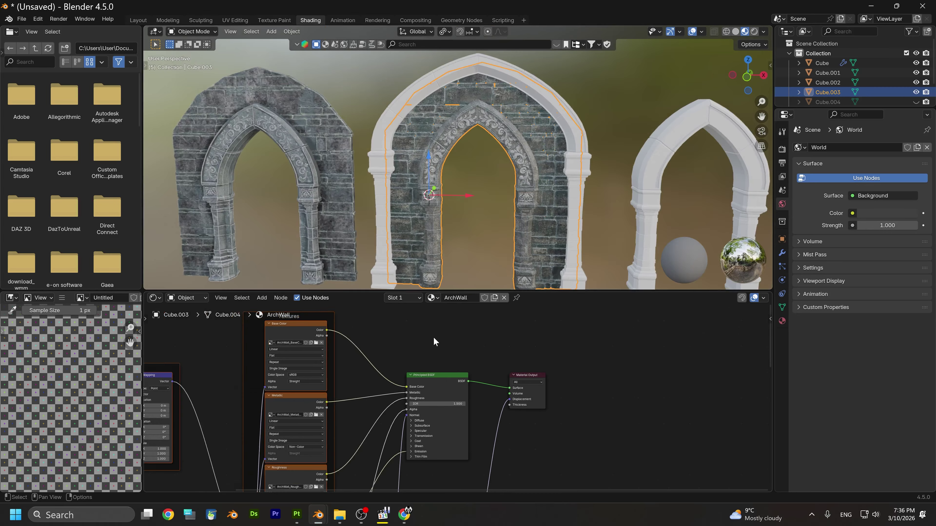
scroll(475, 363, "down", 3)
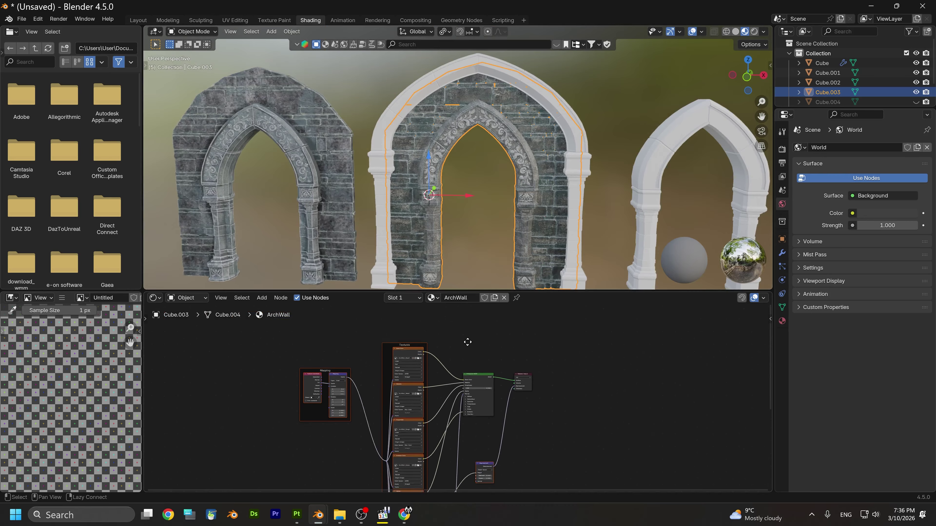
middle_click_drag(468, 342, 476, 327)
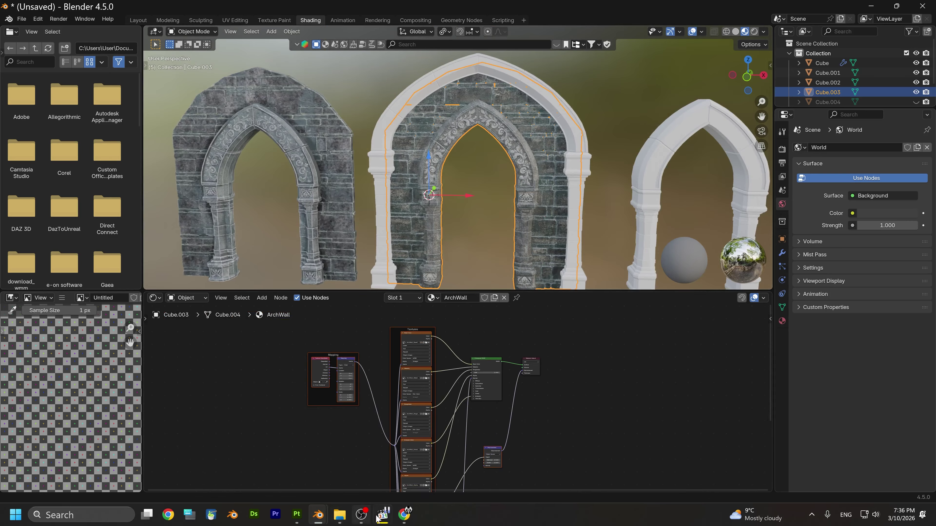
Switch to Substance 3D Painter, clear the alpha filter and limit the assets to the Project library
left_click(296, 515)
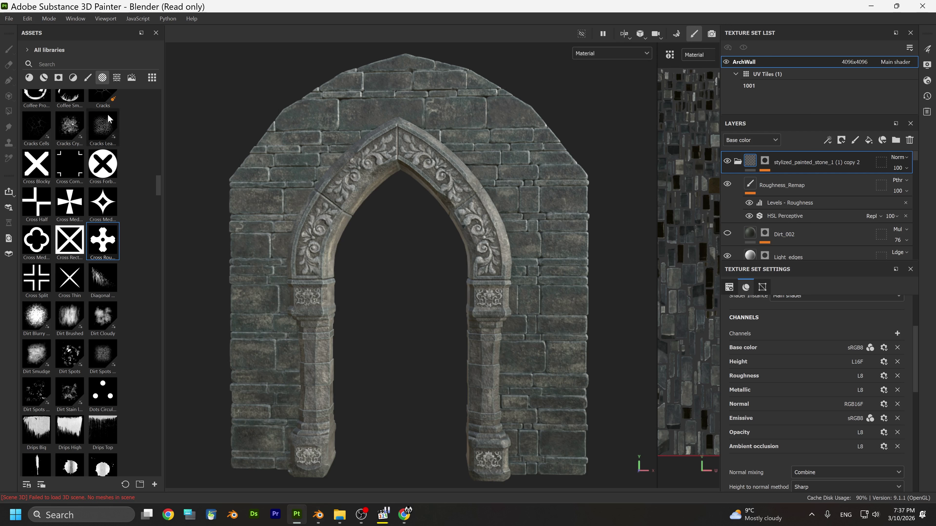
left_click(29, 47)
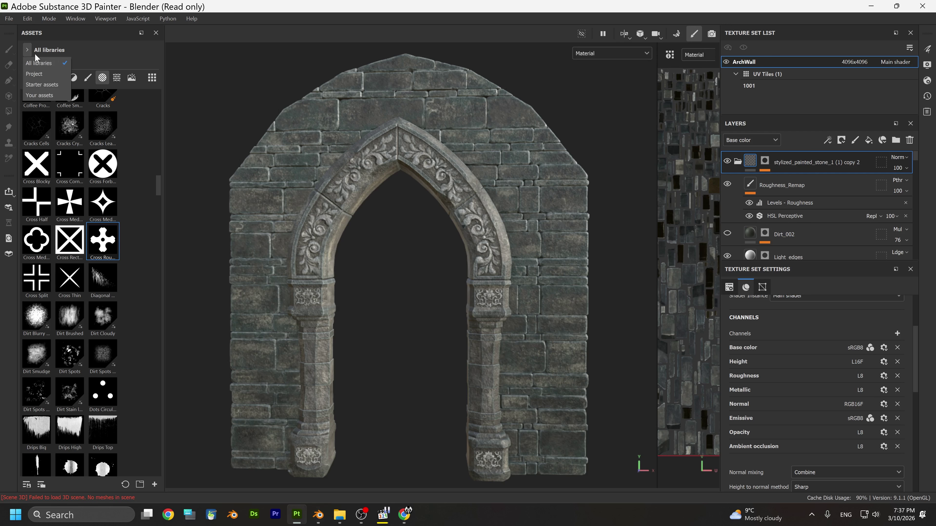
left_click(40, 72)
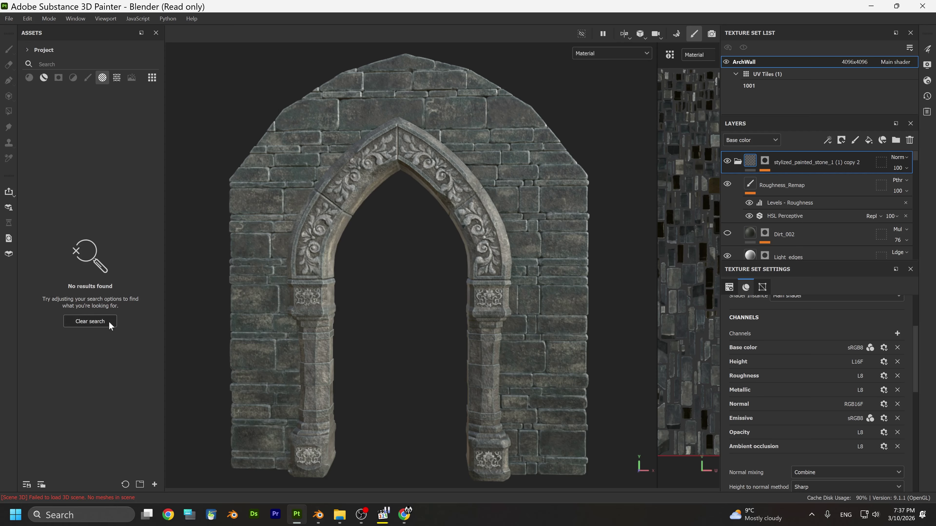
left_click(101, 321)
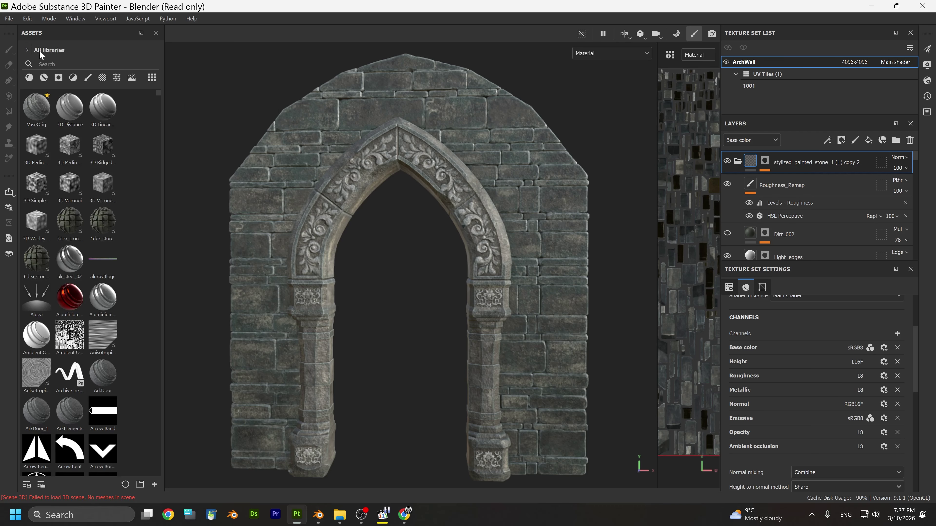
left_click(26, 52)
left_click(39, 71)
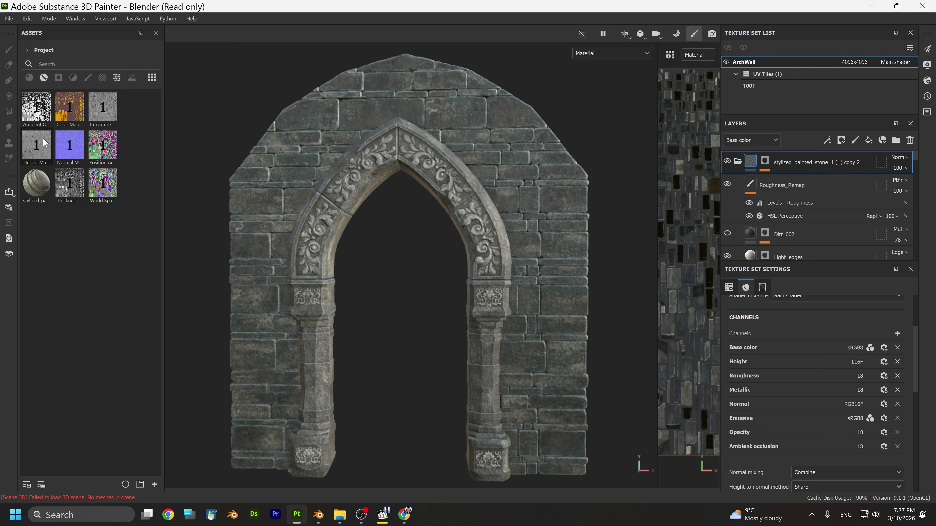
Export the ArchWall mesh's baked ambient occlusion map to the desktop's Throne Room folder
left_click(45, 120)
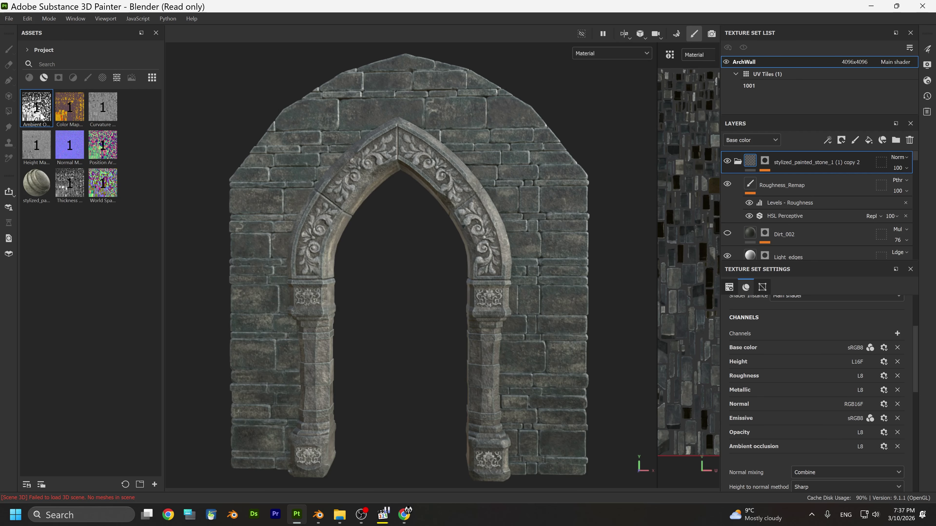
right_click(41, 116)
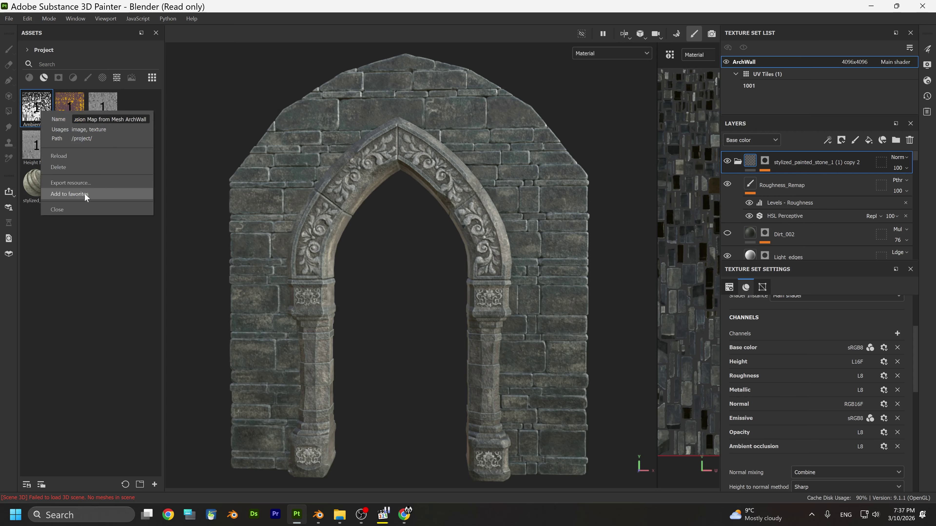
left_click(76, 182)
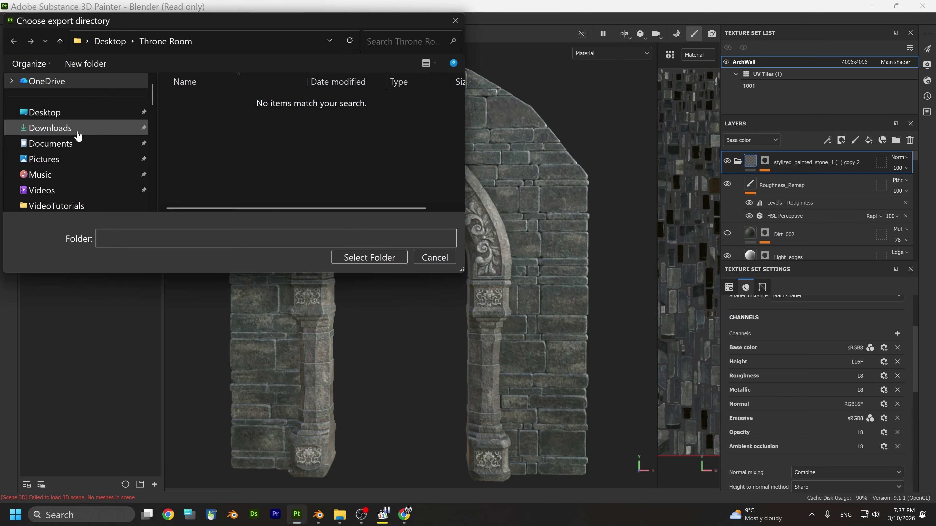
scroll(74, 127, "up", 1)
left_click(370, 256)
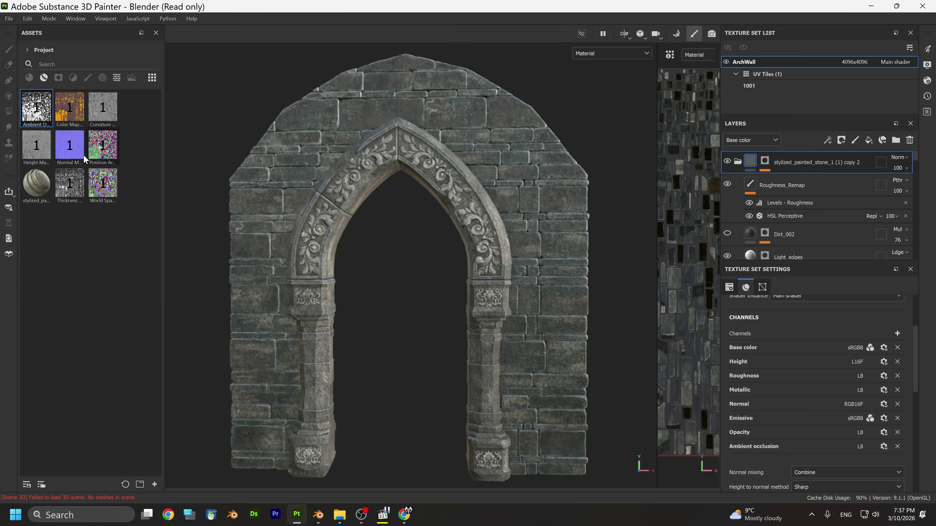
Export the ArchWall mesh's baked height map to the same Throne Room folder
left_click(34, 149)
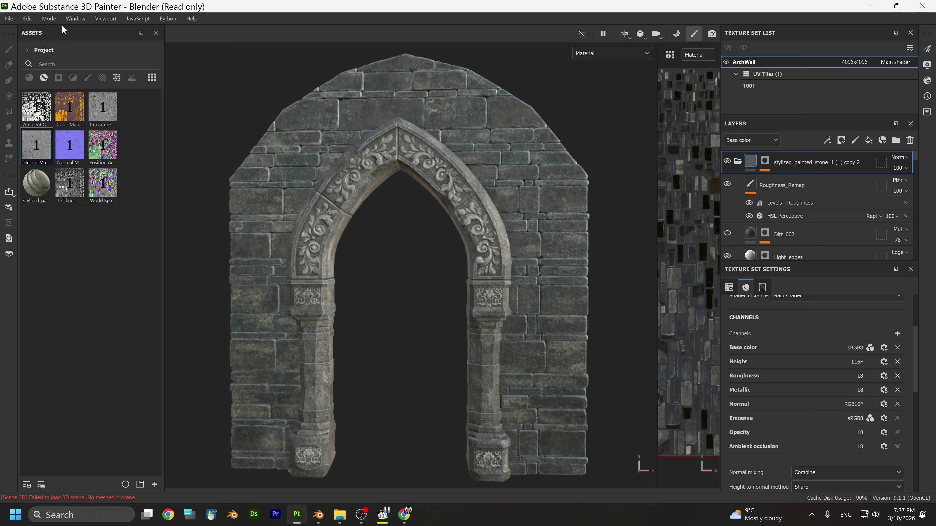
right_click(29, 136)
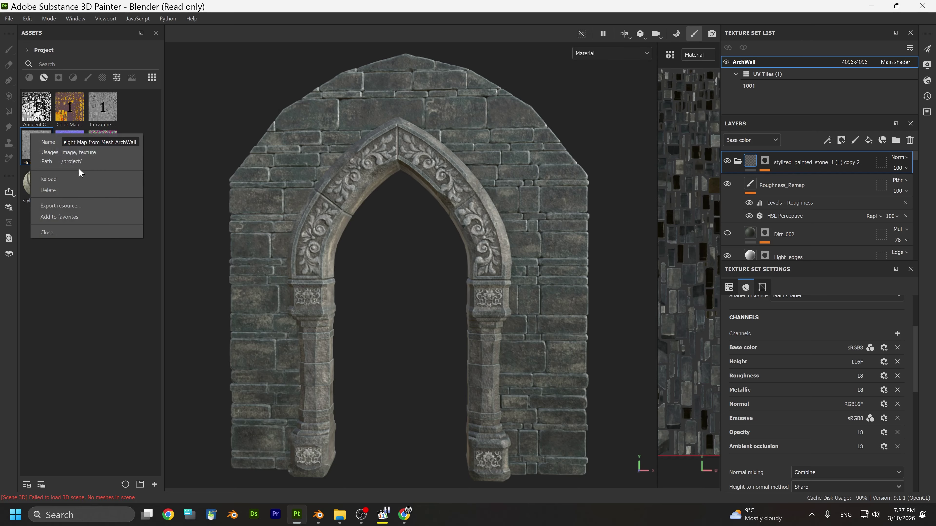
left_click(60, 206)
left_click(362, 258)
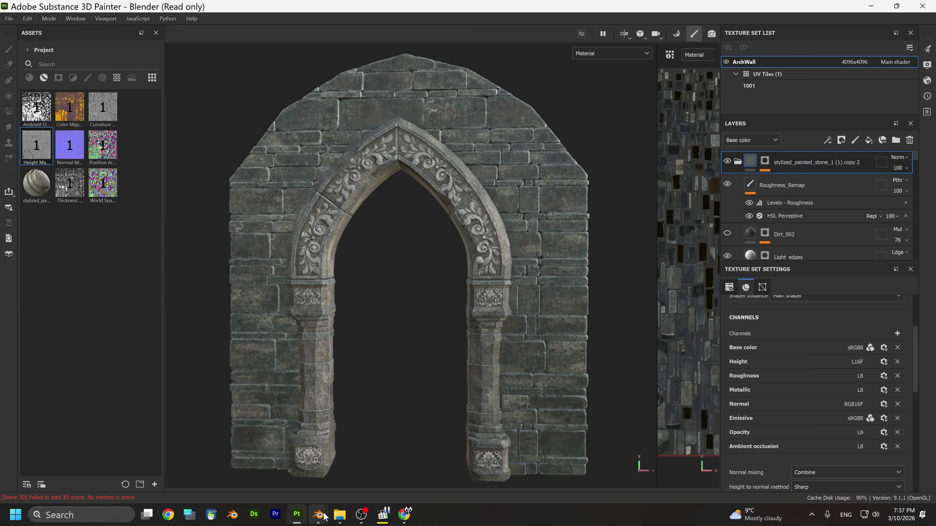
Switch back to Blender and undo the texture setup of the ArchWall material
mouse_move(318, 515)
left_click(333, 484)
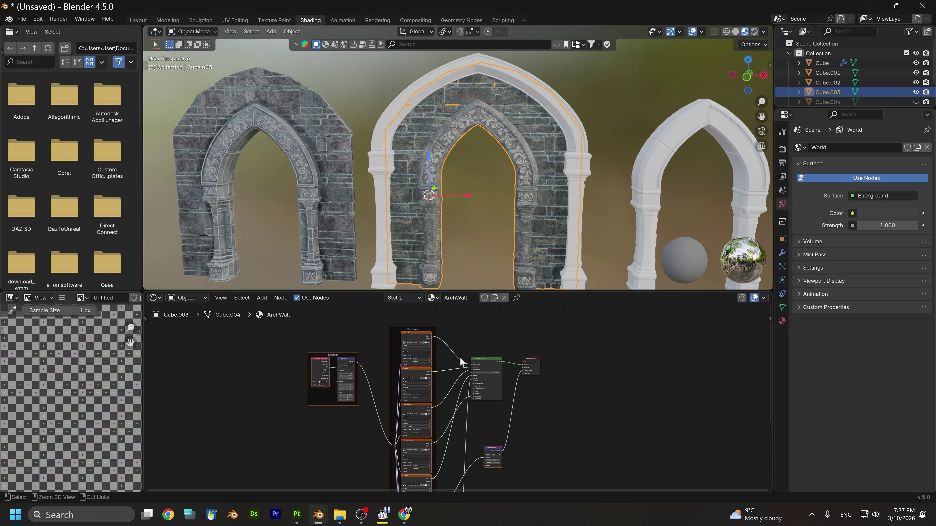
key("ctrl+z")
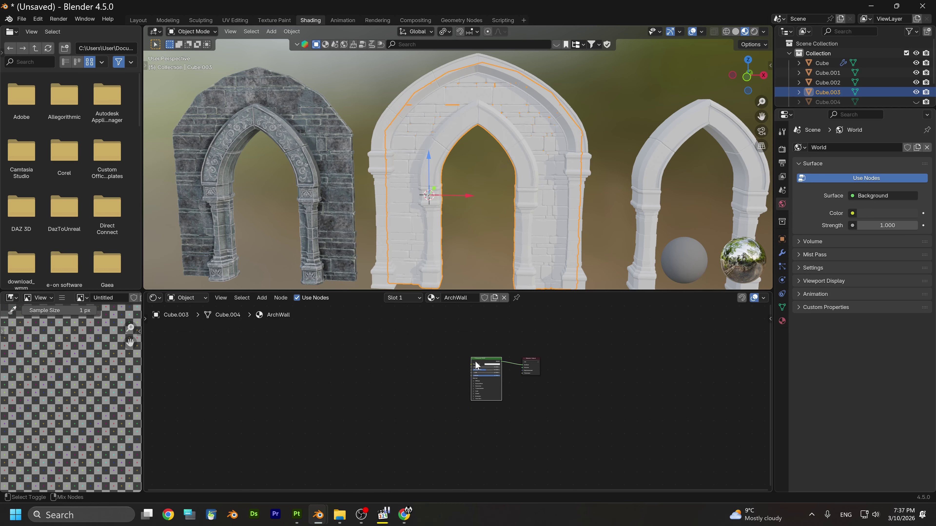
Create the Principled texture setup from all nine images in the Throne Room folder, including the height and ambient occlusion maps
key("ctrl+shift+t")
left_click(390, 175)
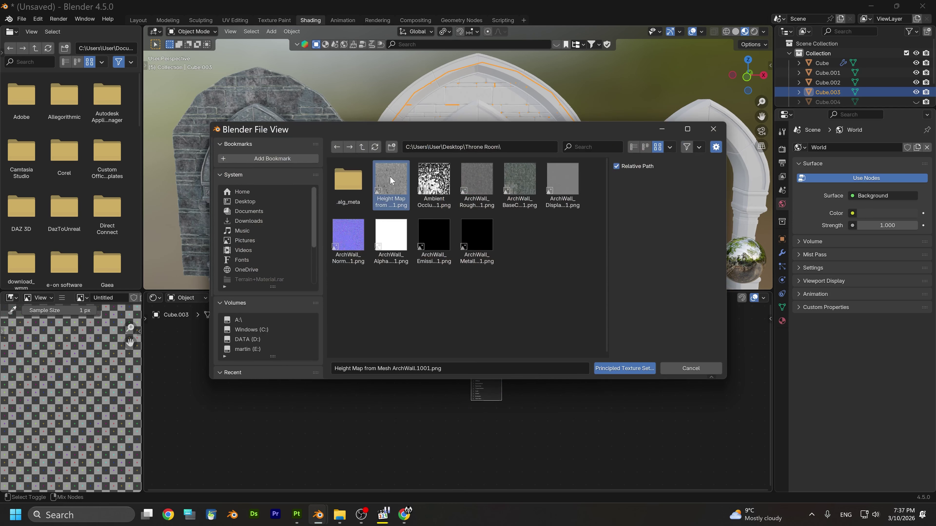
left_click(476, 239, "shift")
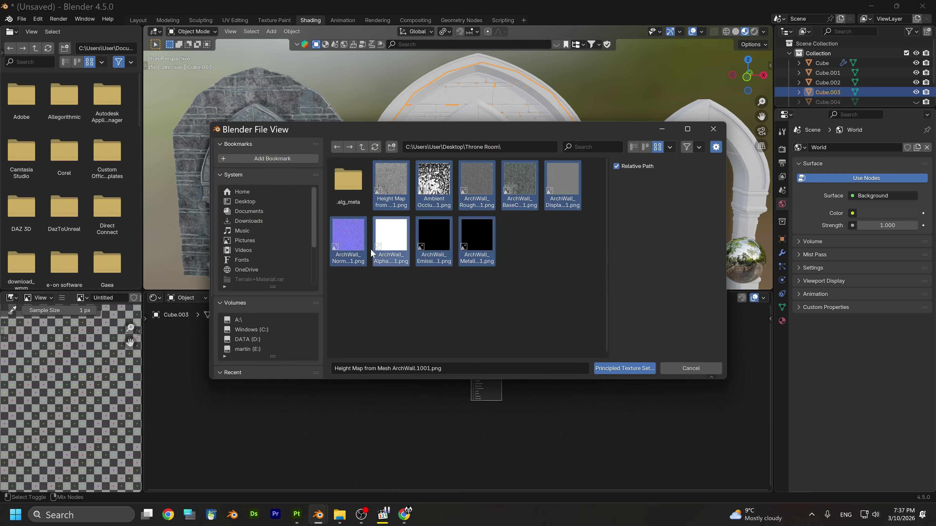
left_click(620, 369)
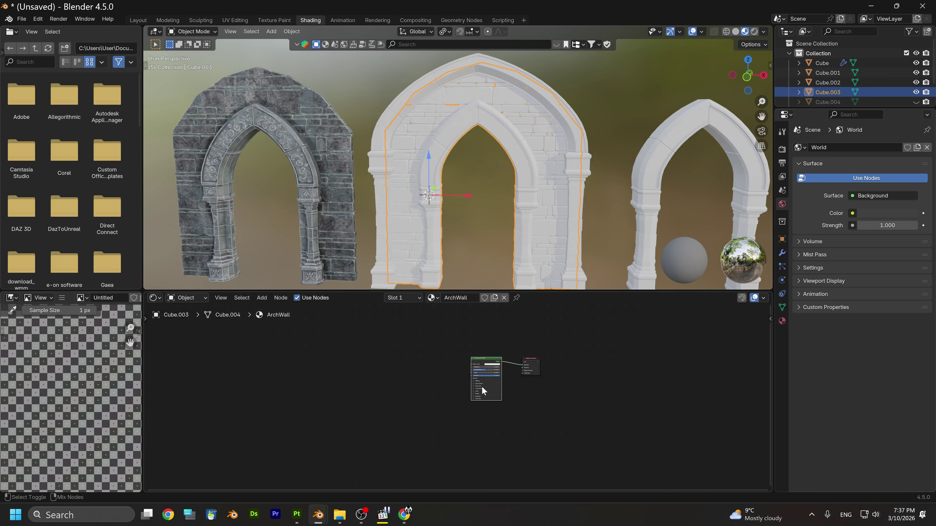
scroll(439, 398, "up", 4)
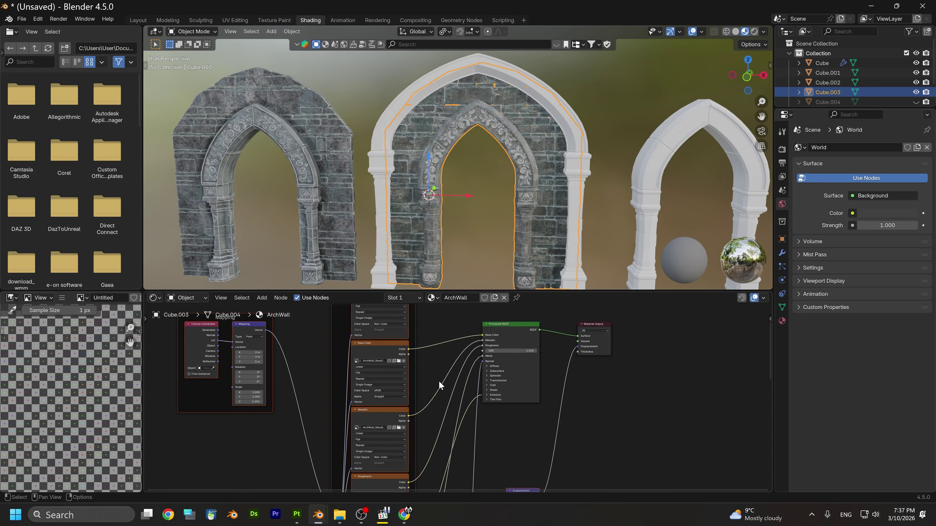
Copy the Color Ramp and Overlay nodes from the DoorArchLow material and paste them into the ArchWall material
middle_click_drag(468, 416, 490, 341)
left_click(334, 229)
scroll(473, 387, "down", 2)
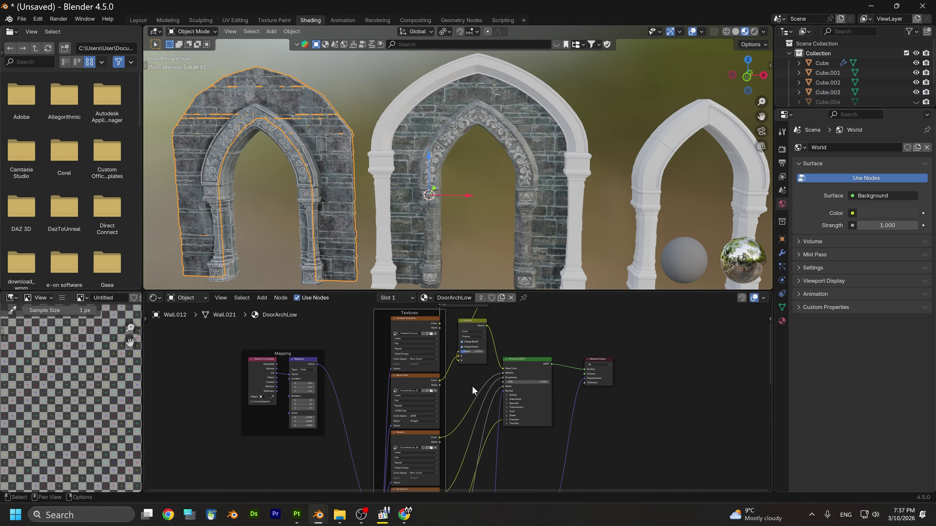
middle_click_drag(472, 386, 472, 479)
left_click(470, 363)
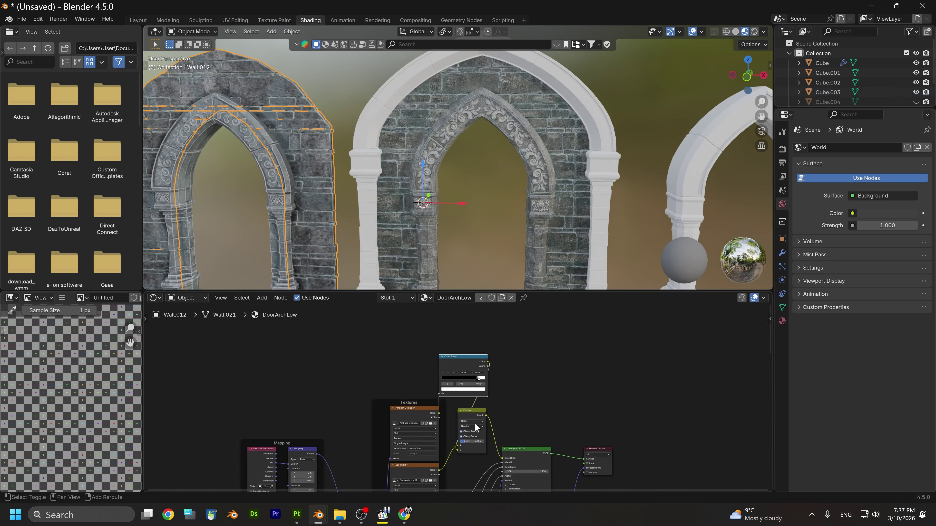
left_click(468, 416, "shift")
key("ctrl+c")
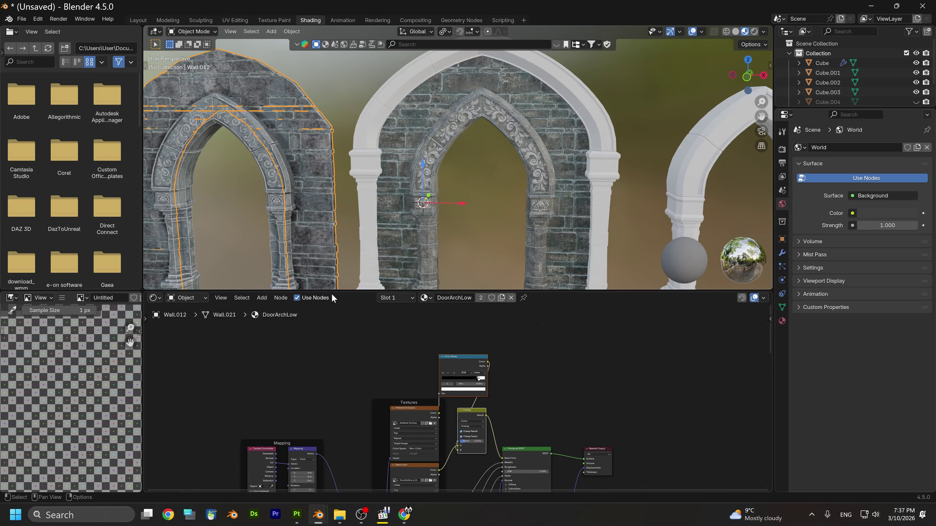
left_click(413, 186)
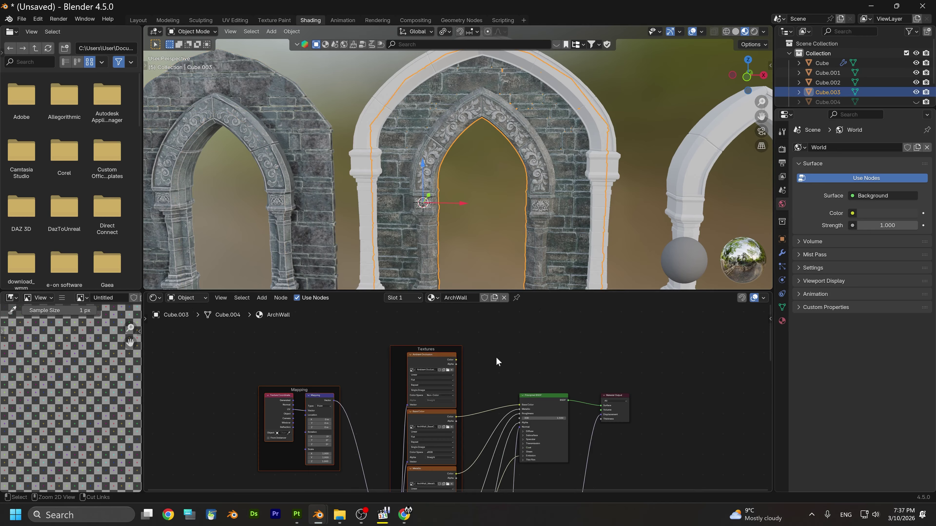
key("ctrl+v")
Connect the Ambient Occlusion texture's Color output to the Color Ramp's Fac input
scroll(475, 389, "up", 2)
scroll(475, 448, "up", 1)
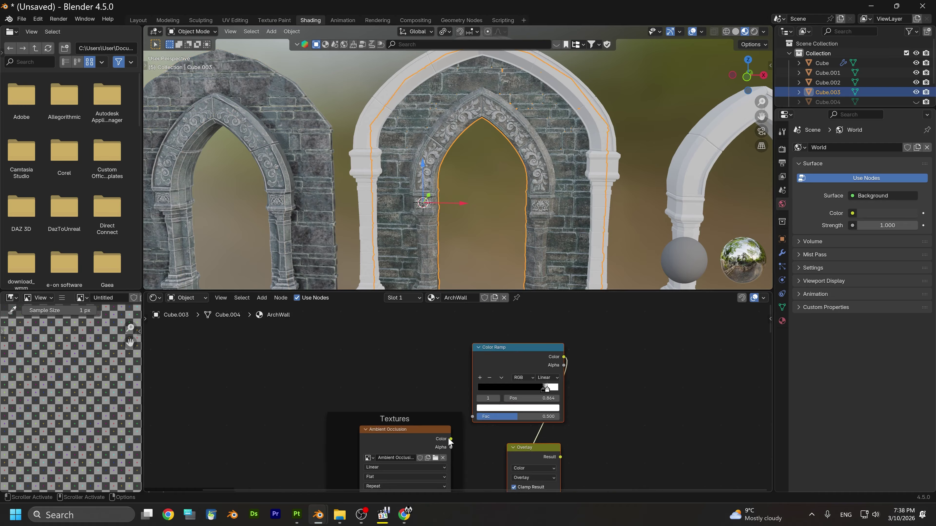
left_click_drag(450, 438, 473, 417)
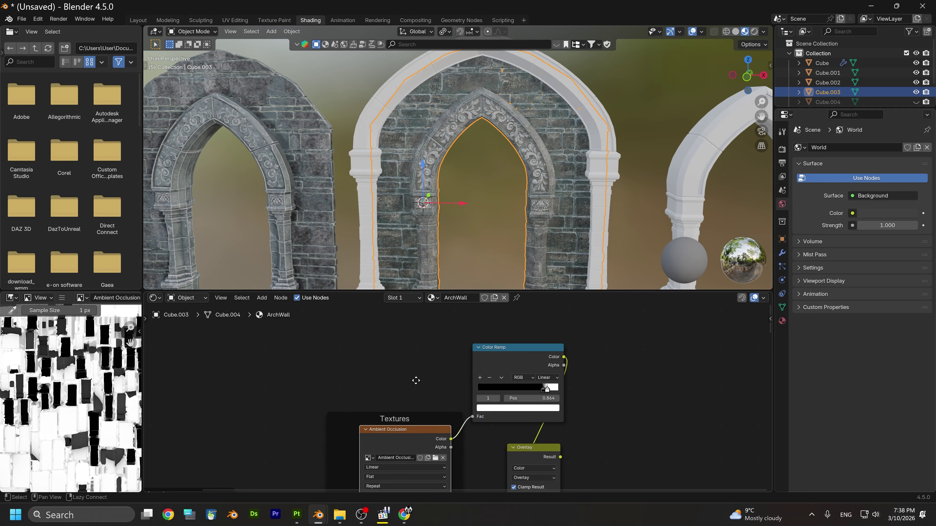
middle_click_drag(479, 473, 481, 373)
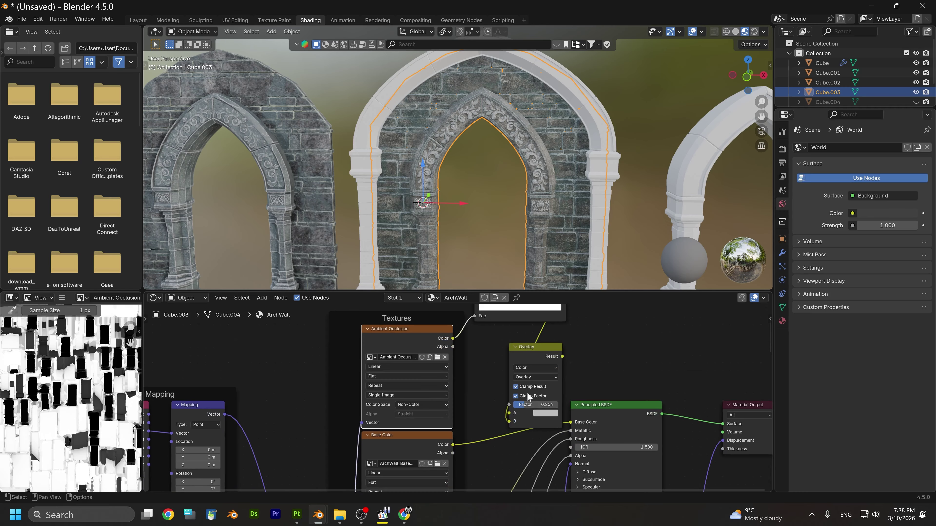
Route the Base Color texture into the Overlay node's A input and the Overlay result into the Principled BSDF's Base Color
left_click_drag(528, 397, 599, 370)
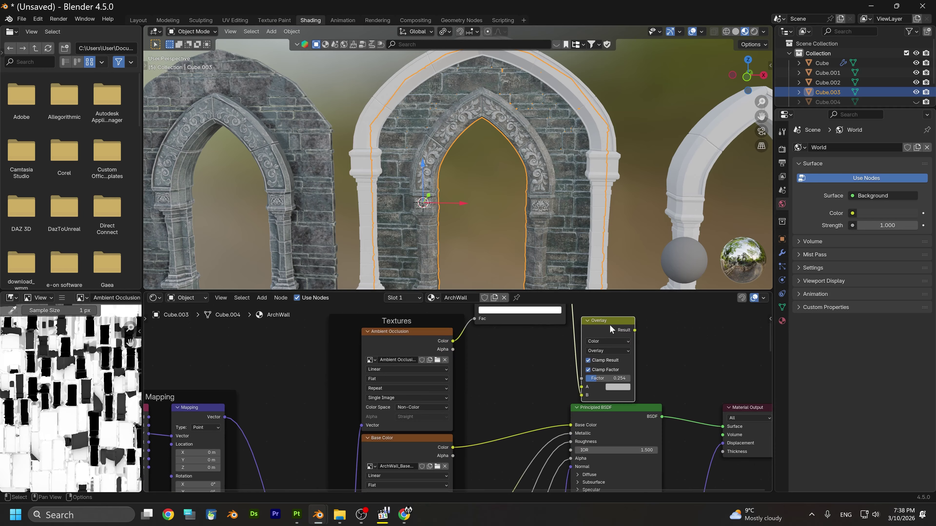
left_click_drag(611, 326, 523, 348)
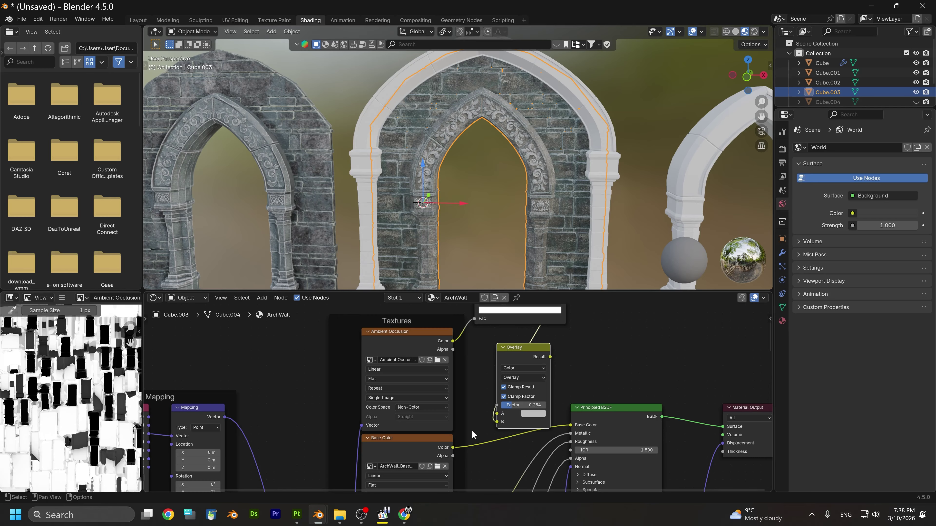
left_click_drag(452, 447, 497, 414)
left_click_drag(551, 357, 560, 382)
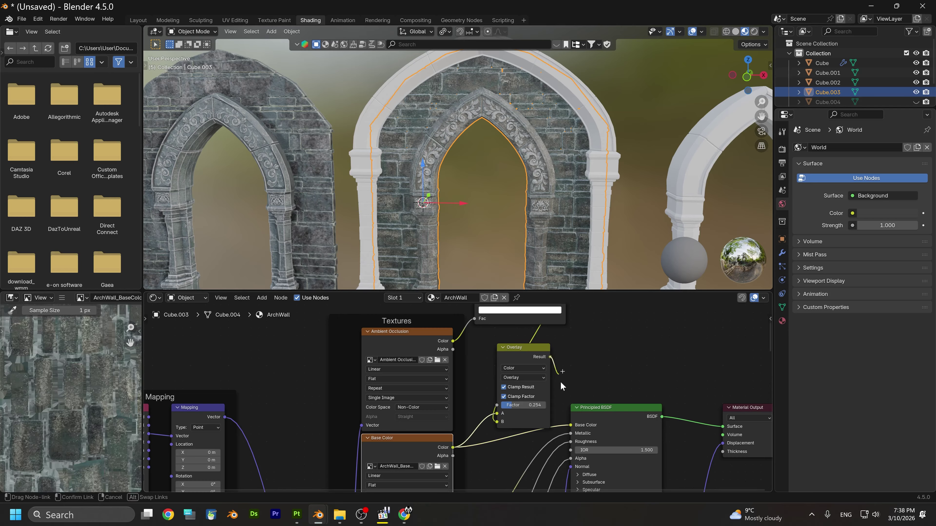
left_click_drag(571, 424, 571, 425)
scroll(509, 380, "up", 3)
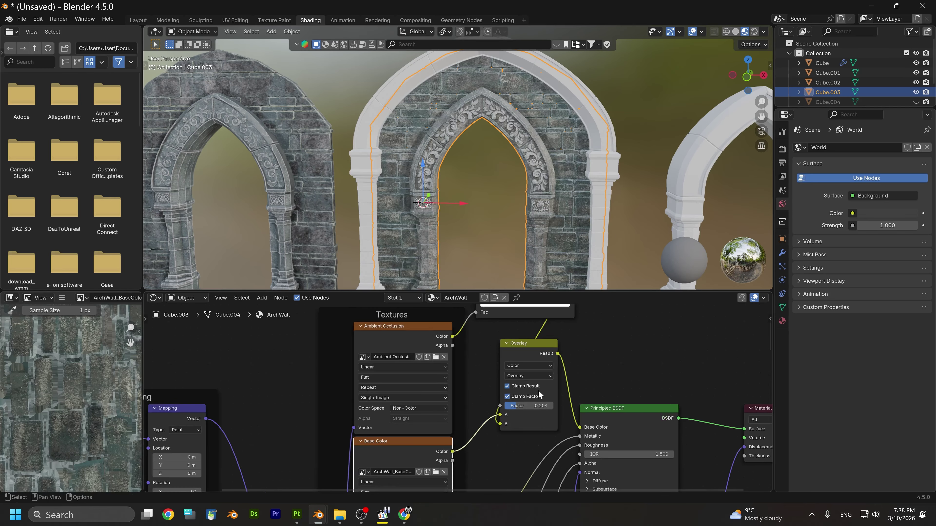
Shift the Color Ramp's black stop away from the white stop to soften the ambient occlusion transition
key("shift+a")
type("color ramp")
key("Return")
left_click(494, 420)
scroll(494, 421, "up", 4, "shift")
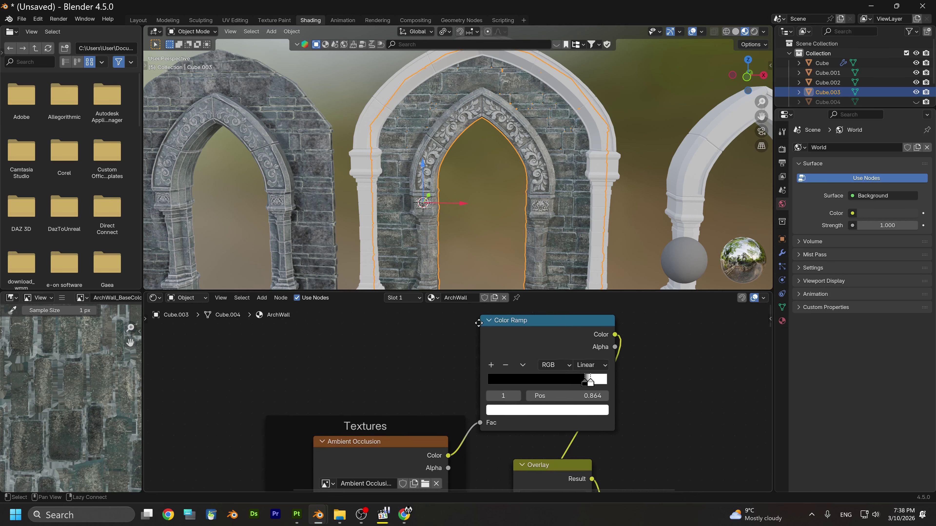
mouse_move(586, 384)
left_mouse_down()
mouse_move(550, 385)
mouse_move(597, 382)
mouse_move(563, 385)
mouse_move(574, 384)
left_mouse_up()
scroll(438, 223, "up", 4)
scroll(513, 400, "down", 3)
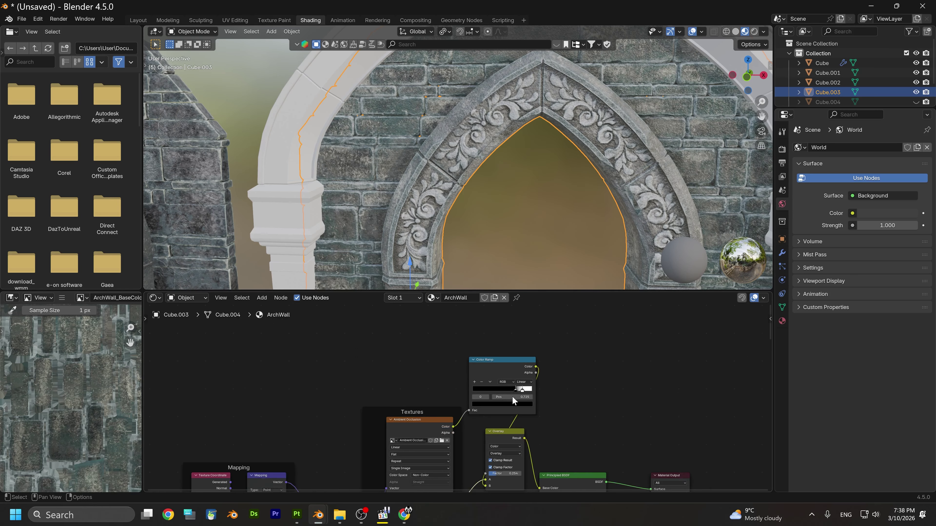
Set the Displacement node's Scale to 0.110 in the ArchWall material
scroll(512, 396, "down", 2)
scroll(593, 388, "up", 3)
middle_click_drag(537, 462, 504, 511)
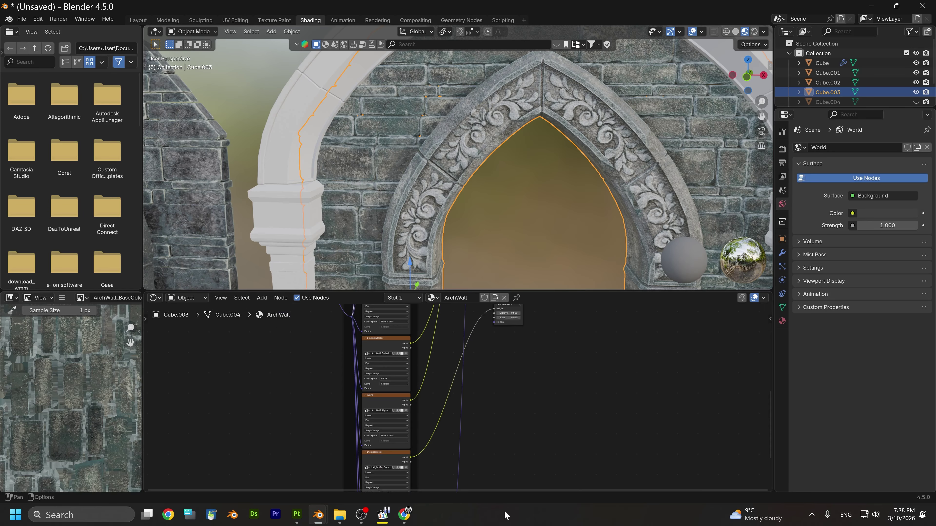
scroll(512, 399, "up", 3)
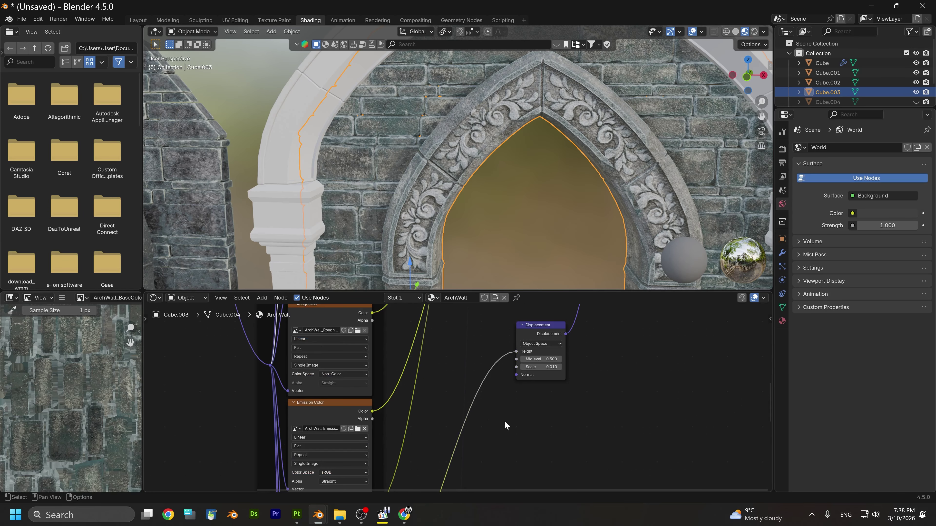
left_click(560, 367)
left_click(561, 367)
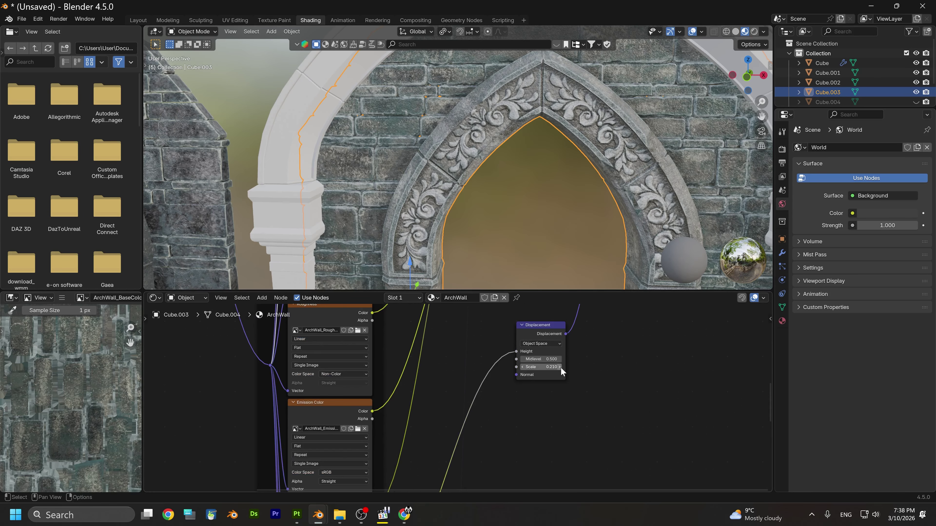
scroll(554, 385, "up", 2)
scroll(553, 382, "up", 1)
left_click(561, 348)
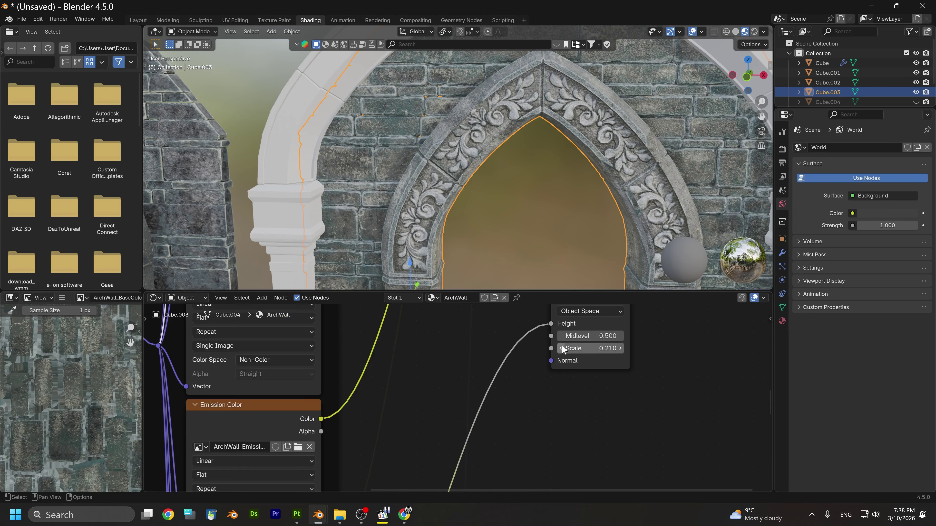
Examine the textured arch's carvings and surrounding bricks up close and from different angles
middle_click_drag(396, 259, 530, 194)
scroll(536, 185, "up", 2)
scroll(531, 192, "up", 1)
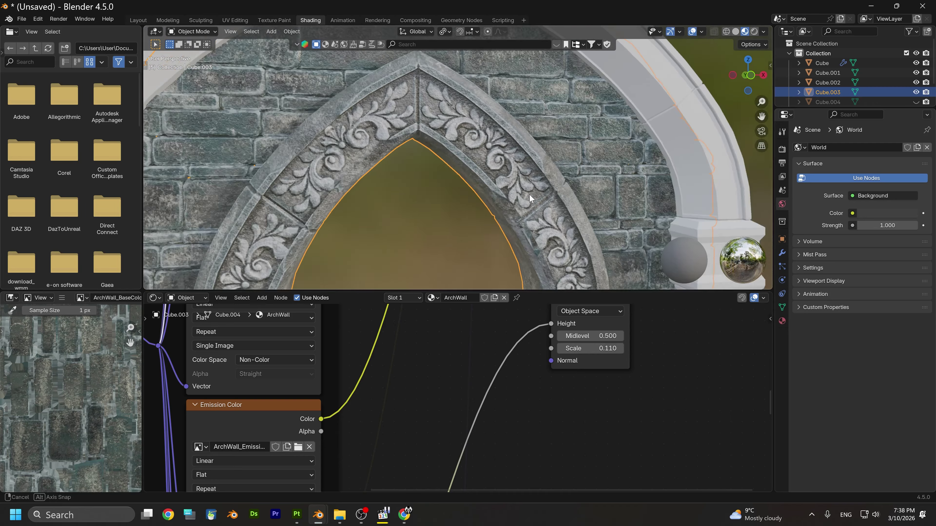
scroll(513, 197, "up", 2)
middle_click_drag(482, 177, 512, 194)
scroll(460, 161, "up", 4)
scroll(513, 157, "down", 6)
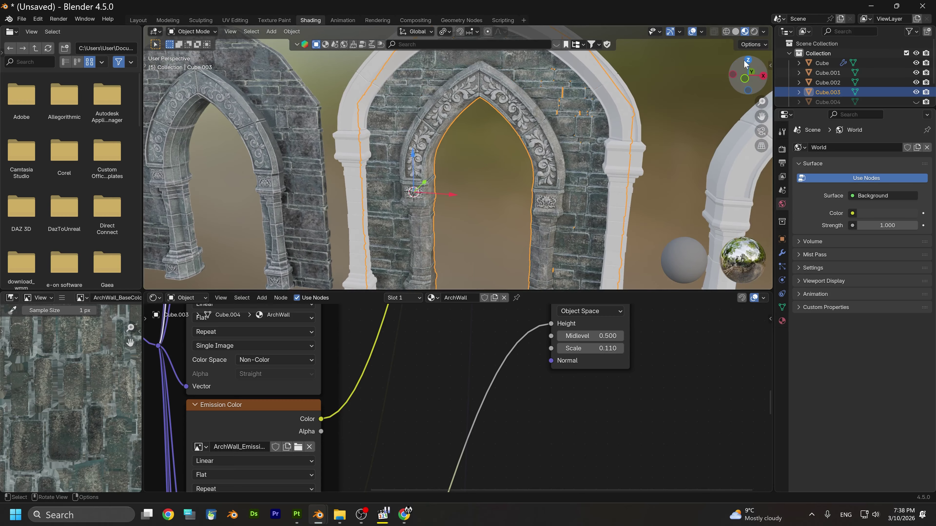
Switch to the Layout workspace and display its viewport in Rendered shading
left_click(735, 32)
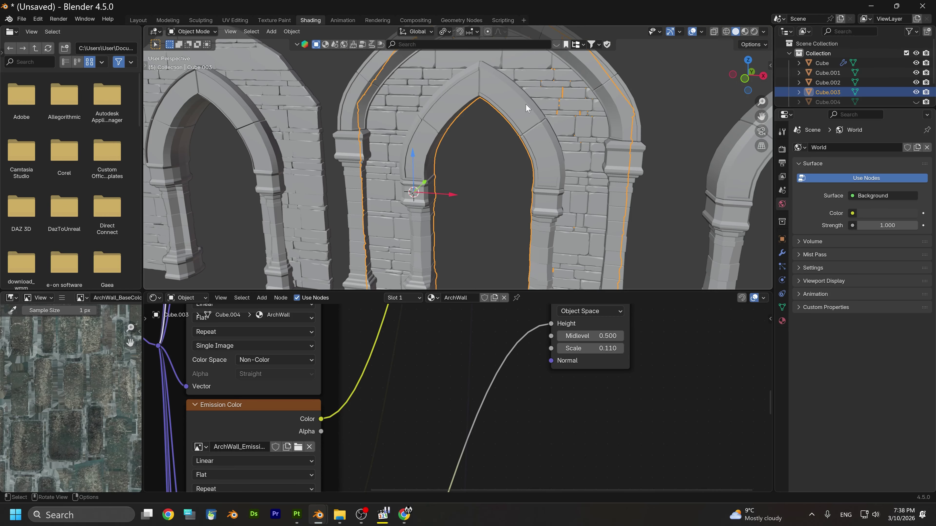
left_click(140, 20)
mouse_move(274, 140)
middle_mouse_down()
mouse_move(408, 226)
mouse_move(413, 208)
middle_mouse_up()
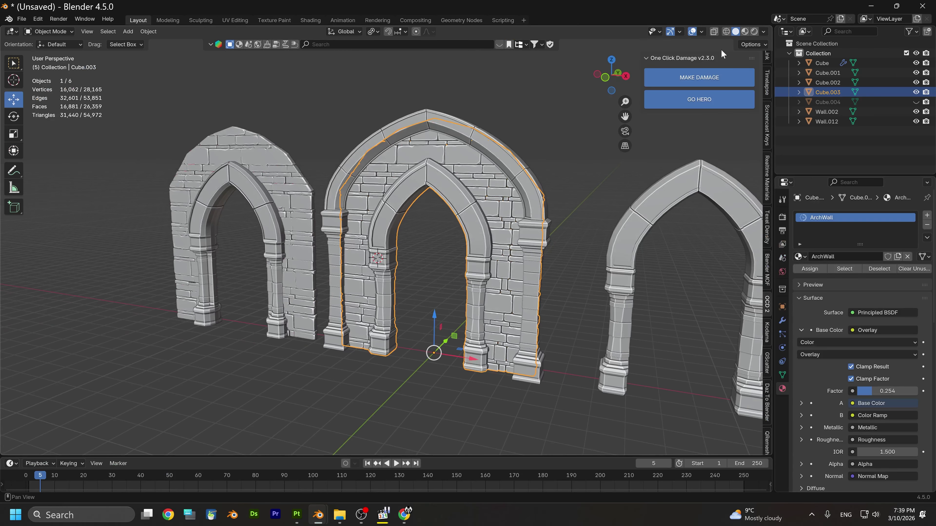
left_click(754, 32)
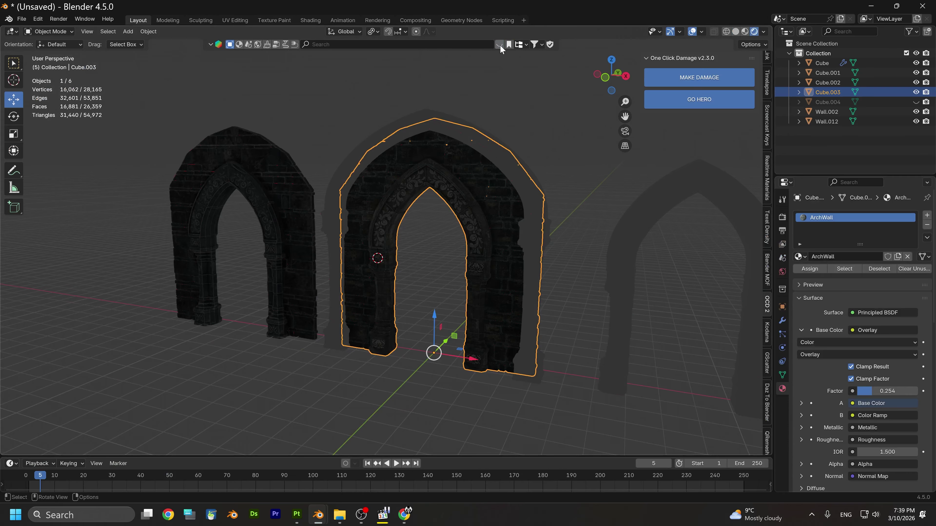
Load the Sunset HDR from the asset library at 2048 resolution as the world lighting
left_click(500, 46)
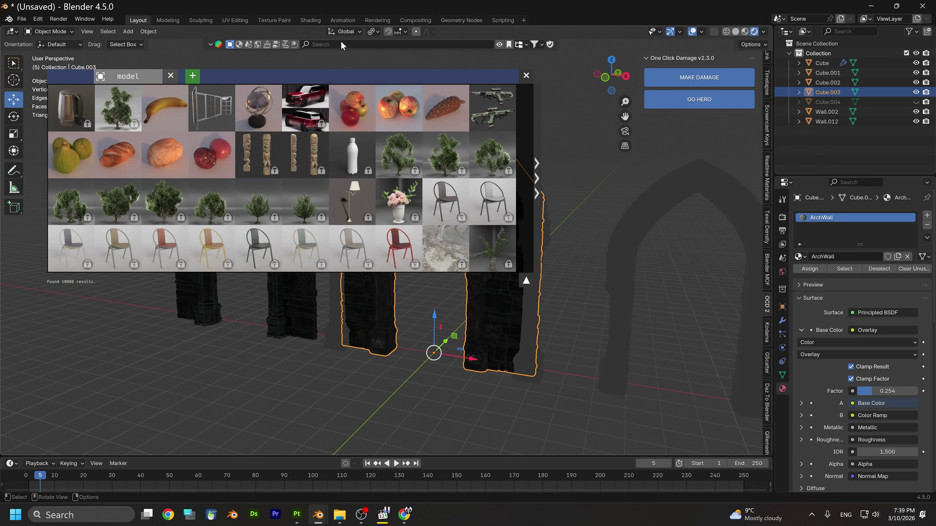
left_click(257, 45)
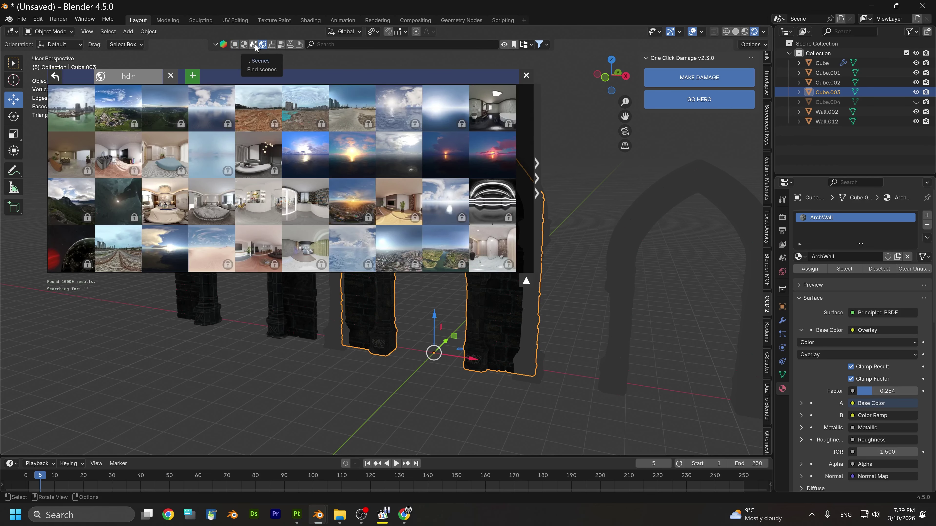
left_click(311, 161)
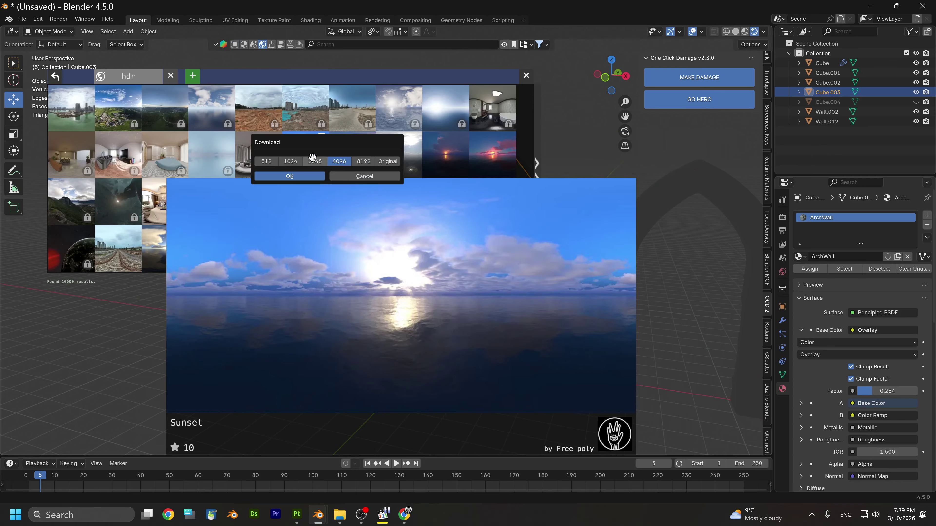
left_click(308, 164)
left_click(290, 176)
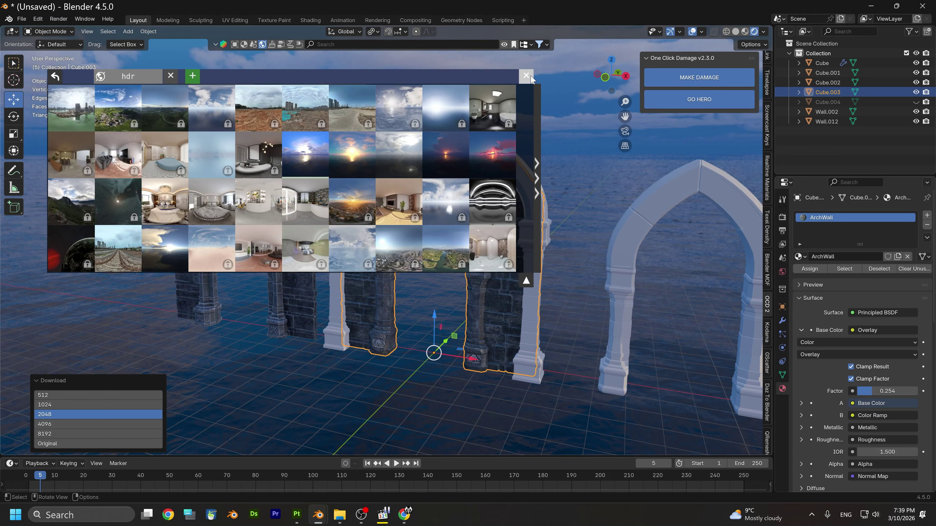
left_click(526, 76)
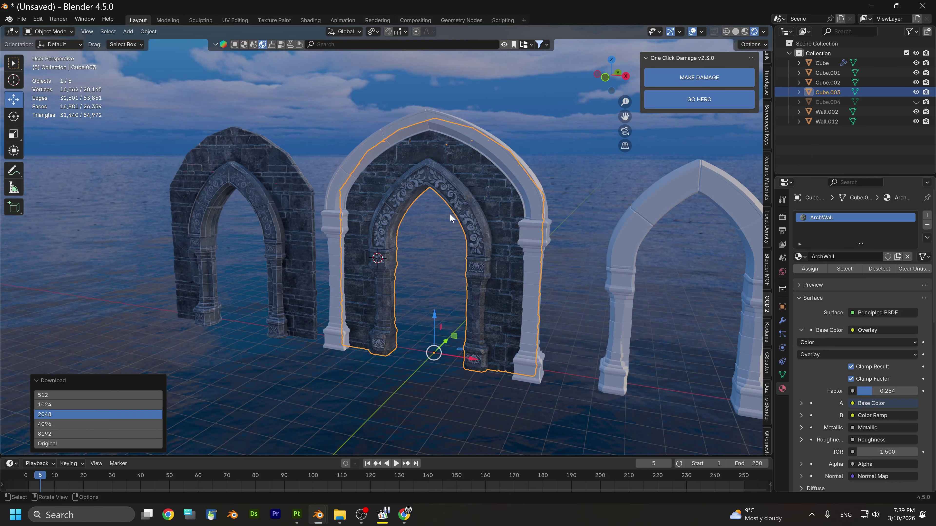
Deselect the arch wall and load the Clouds HDR at 2048 resolution as the world lighting
scroll(441, 229, "up", 3)
left_click(458, 224)
middle_click_drag(452, 243, 428, 233)
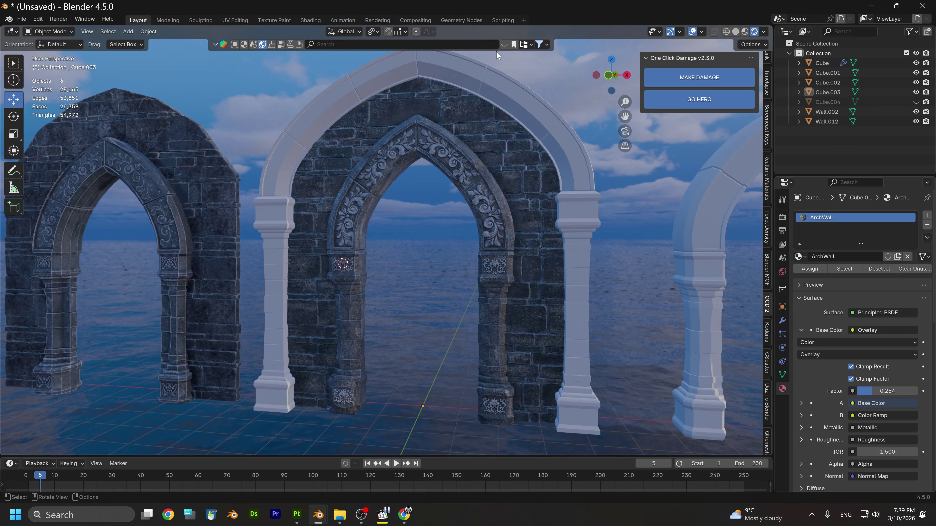
left_click(504, 45)
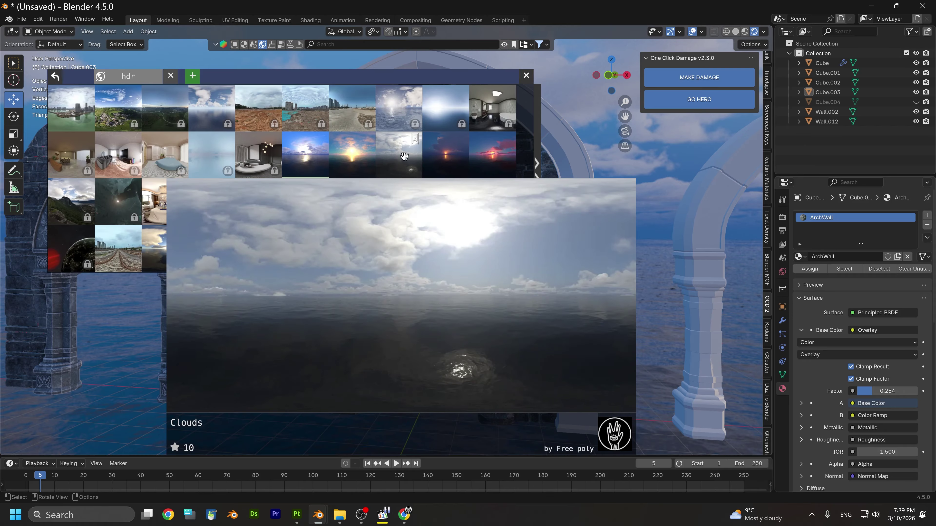
left_click(399, 155)
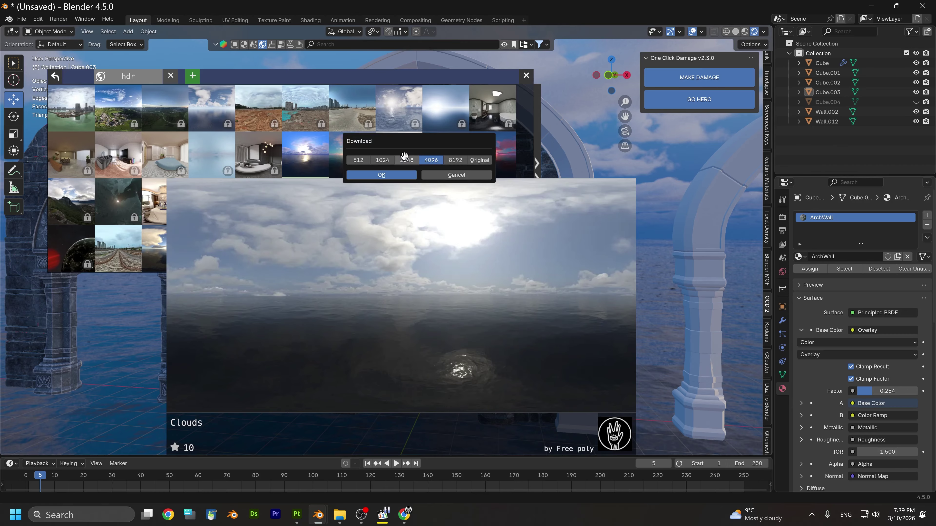
left_click(389, 176)
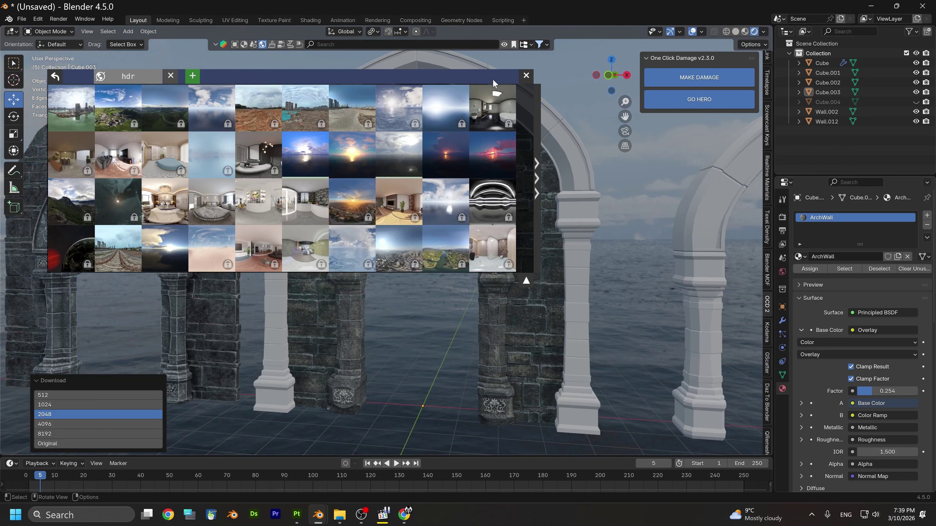
left_click(526, 75)
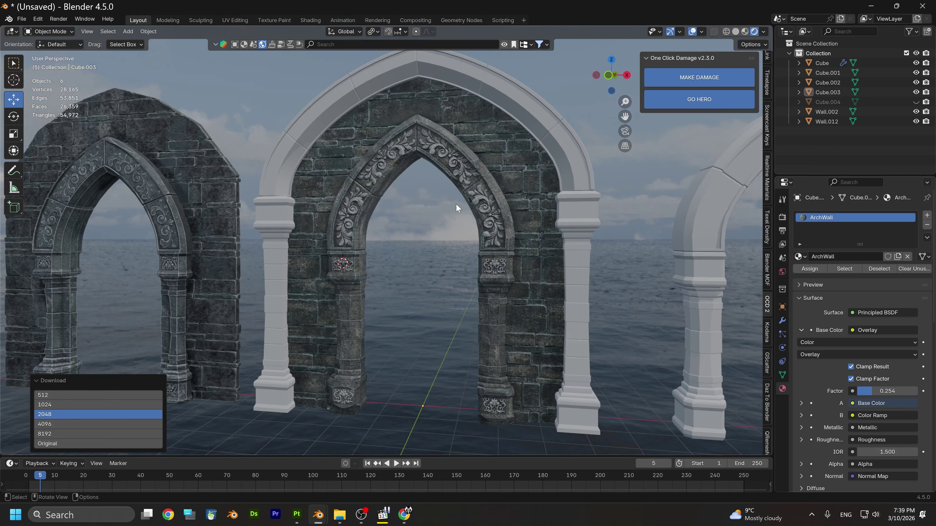
Compare the two textured arch walls under the Clouds lighting from several angles and distances
scroll(453, 202, "up", 3)
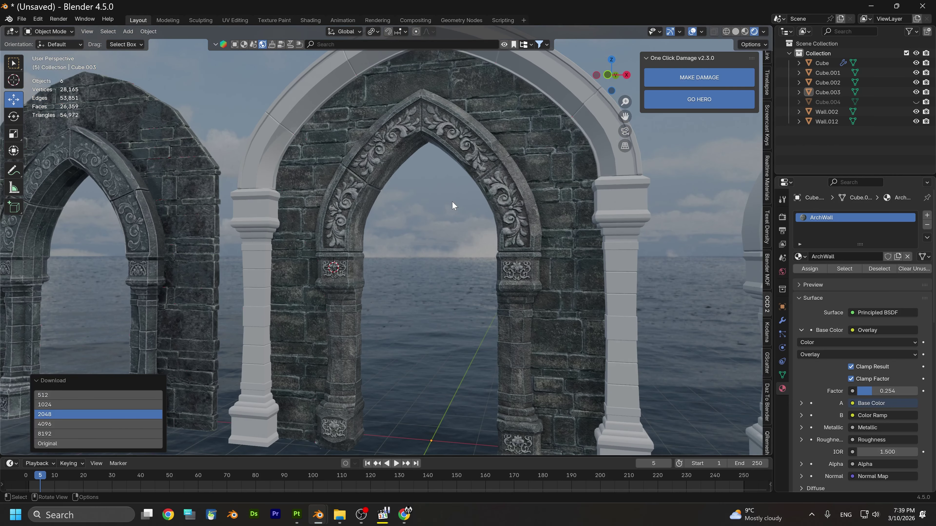
scroll(452, 202, "down", 2)
middle_click_drag(452, 202, 498, 153)
middle_click_drag(498, 184, 522, 184, "shift")
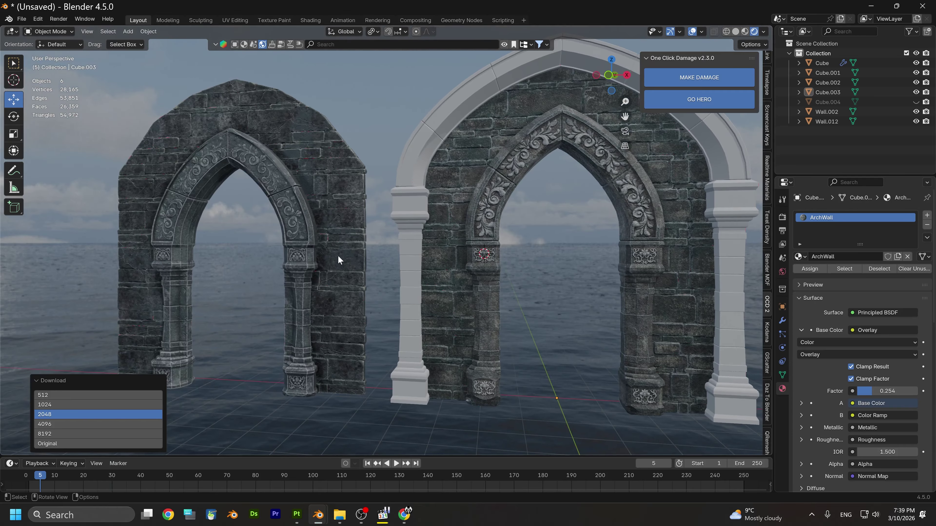
middle_click_drag(522, 265, 486, 283)
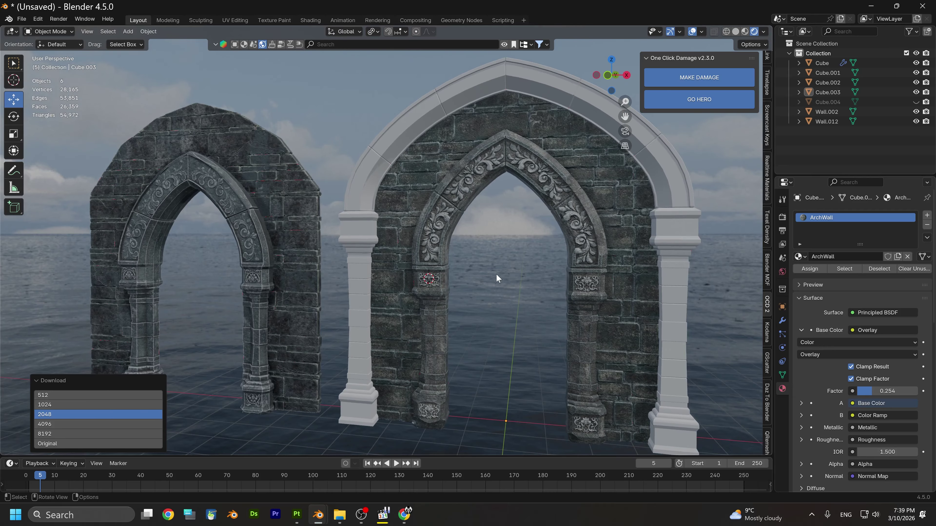
middle_click_drag(496, 275, 483, 272)
middle_click_drag(488, 232, 461, 297)
scroll(479, 278, "down", 2)
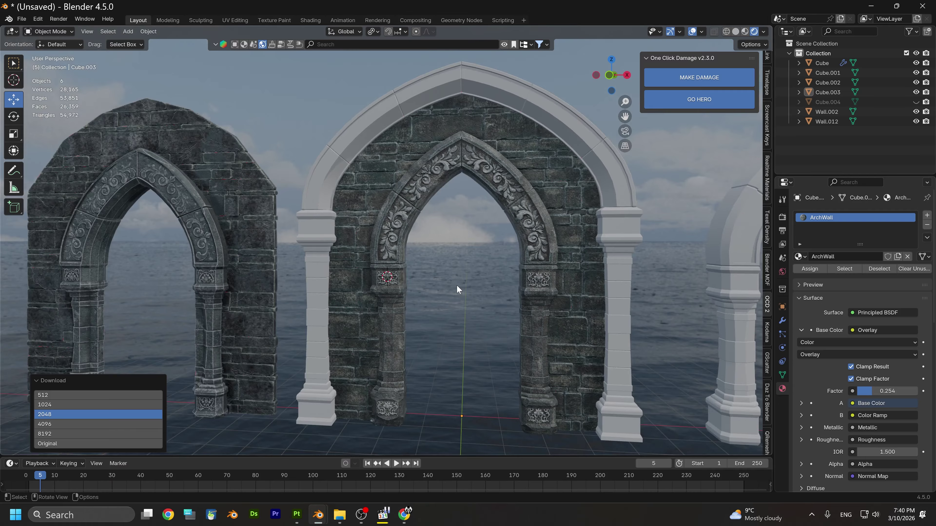